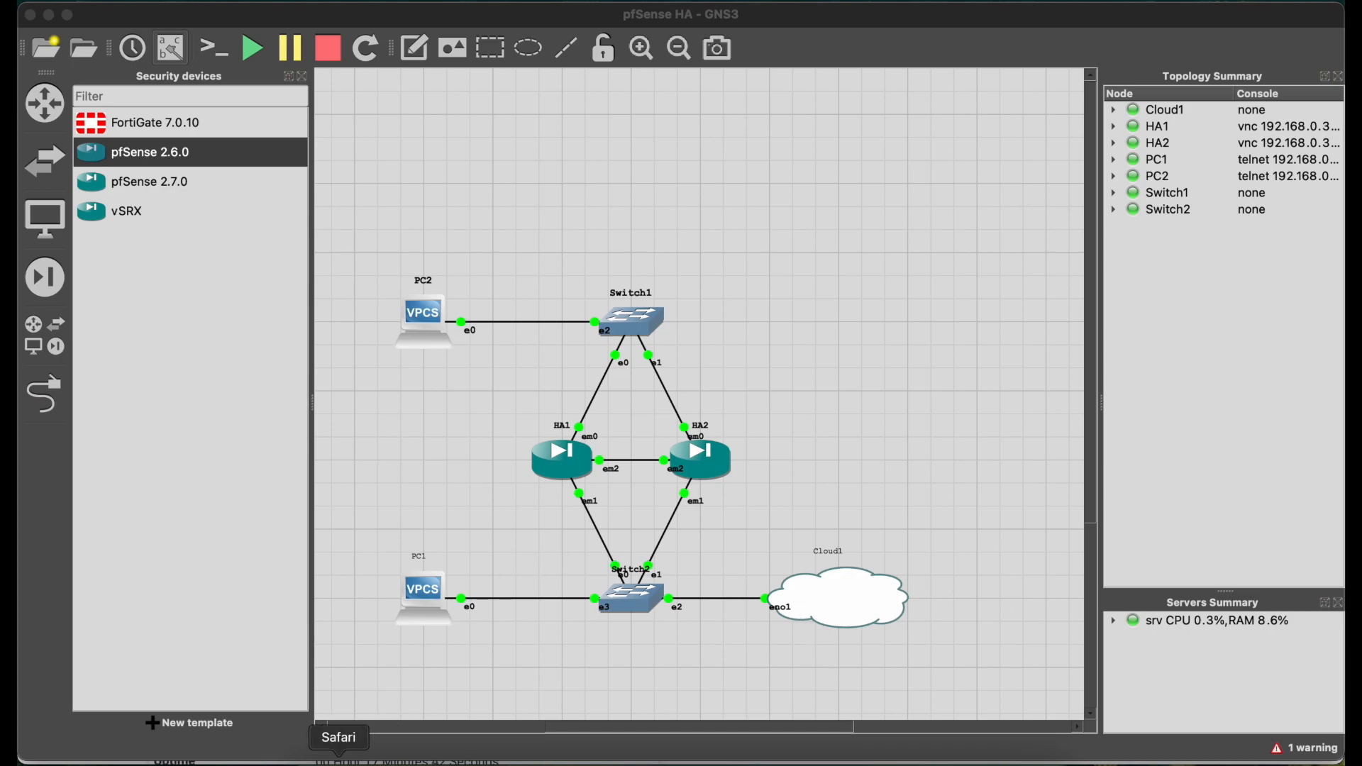
# Step: Bring Safari forward showing the pfSense dashboard of firewall 192.168.0.201
pyautogui.click(338, 762)
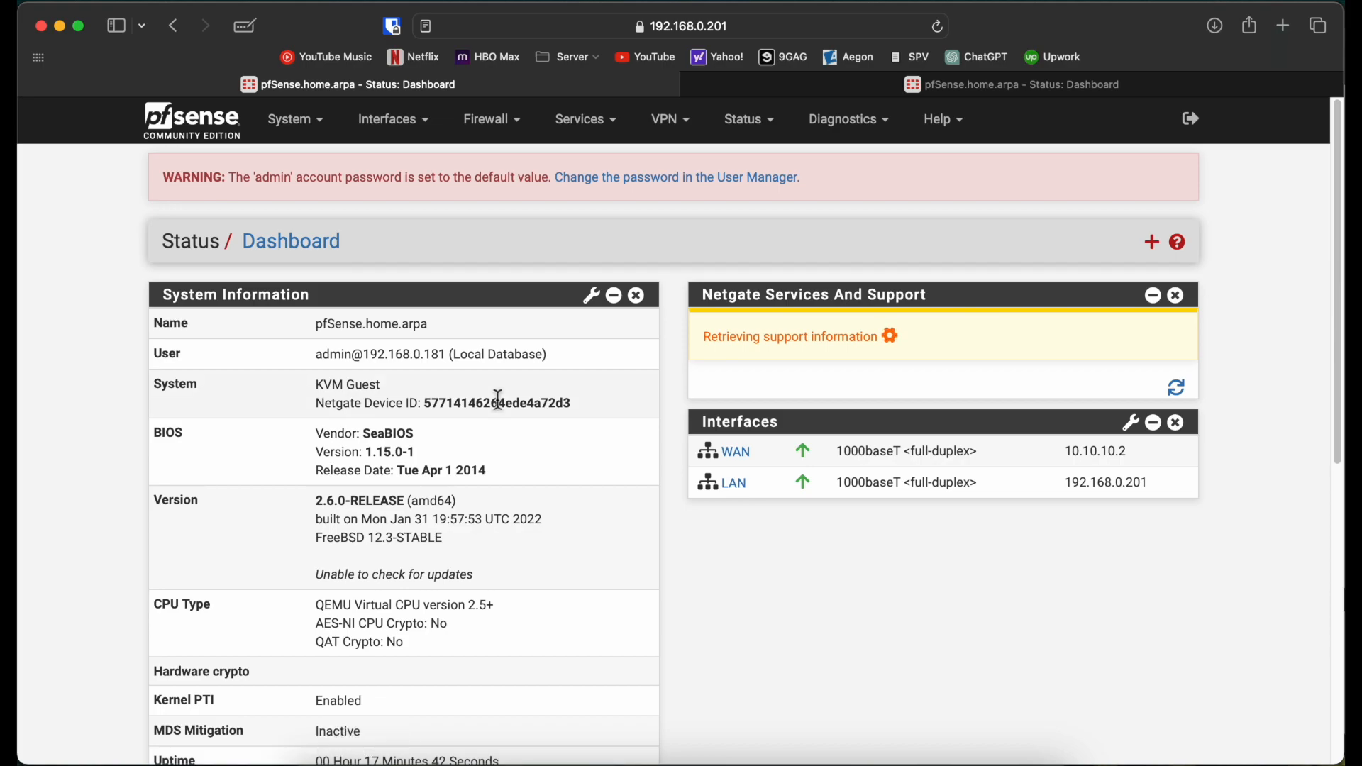
# Step: Assign the free em2 port as a new OPT1 interface under Interface Assignments
pyautogui.click(429, 131)
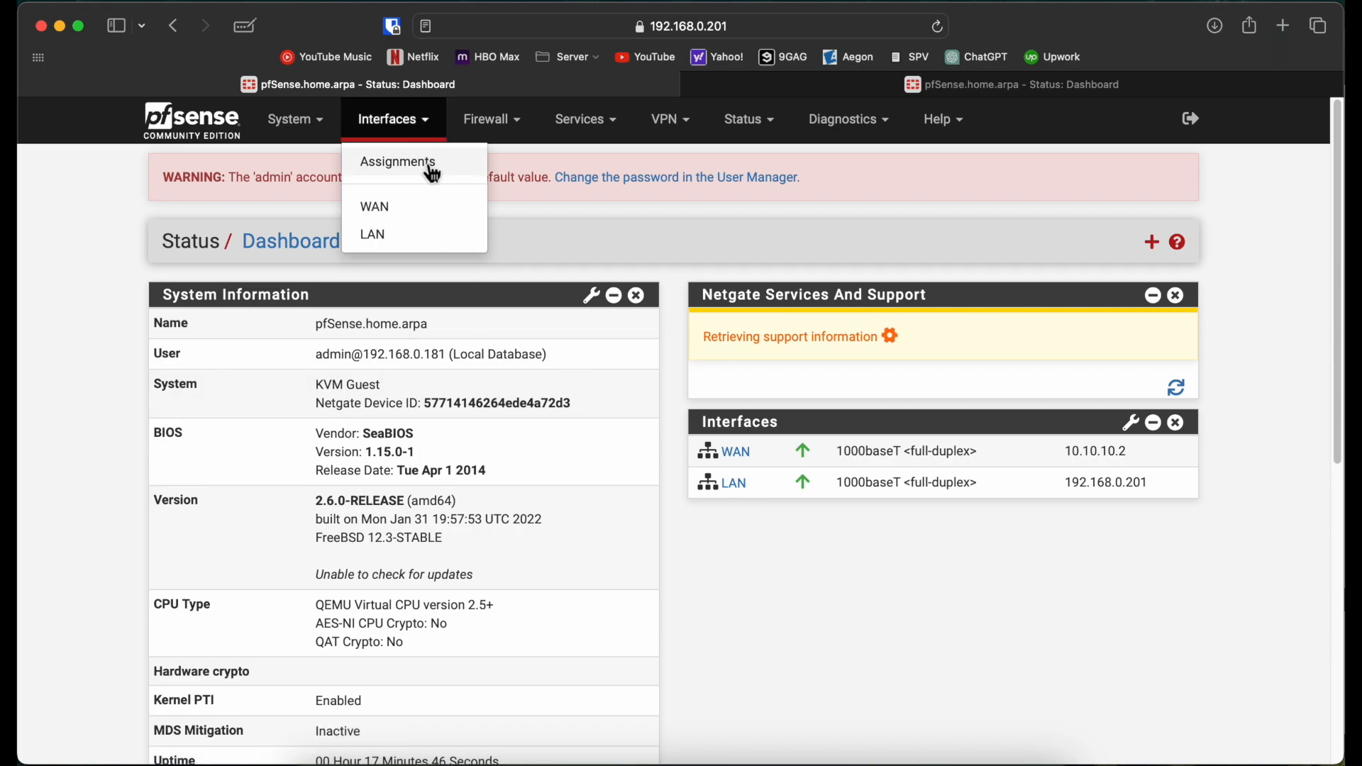
pyautogui.click(432, 169)
pyautogui.click(1044, 517)
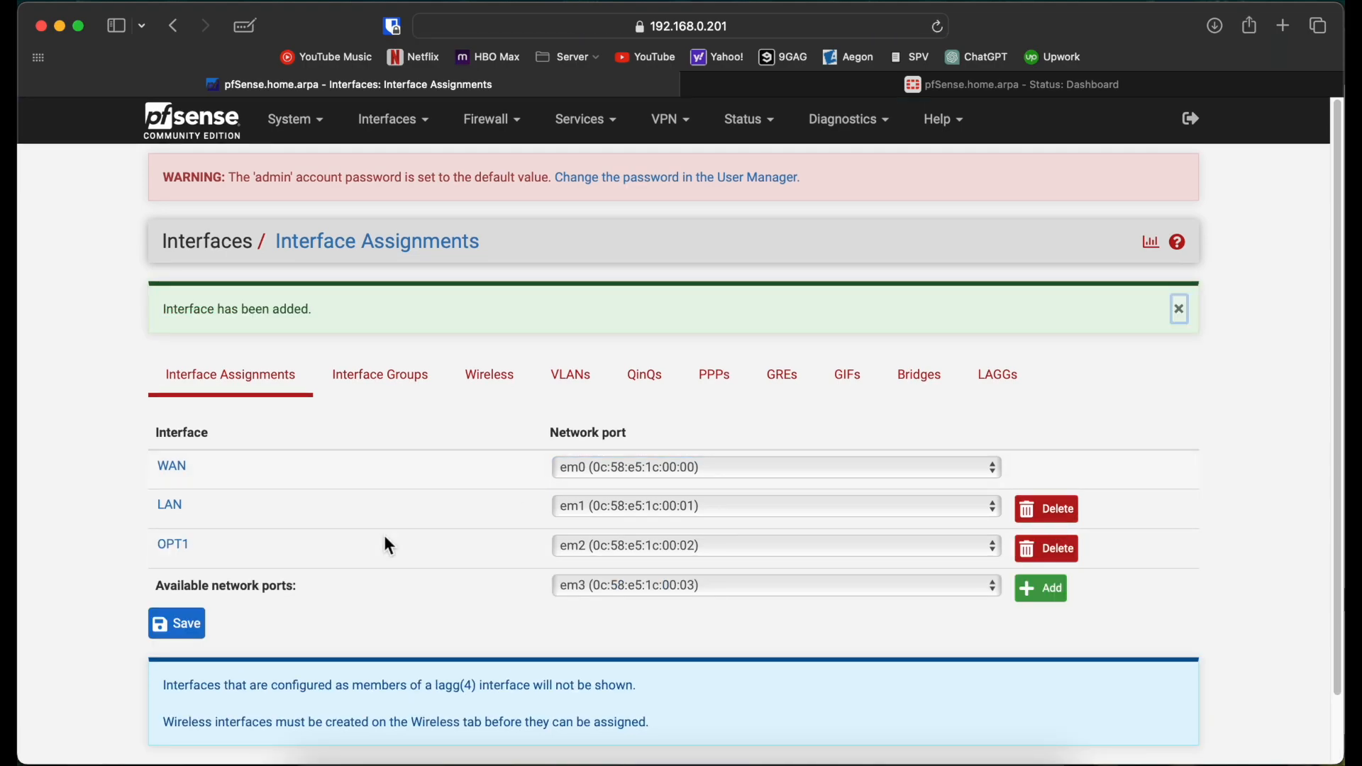
pyautogui.click(170, 546)
# Step: Enable OPT1, describe it as HA, and give it static IPv4 172.10.10.1/32
pyautogui.click(387, 371)
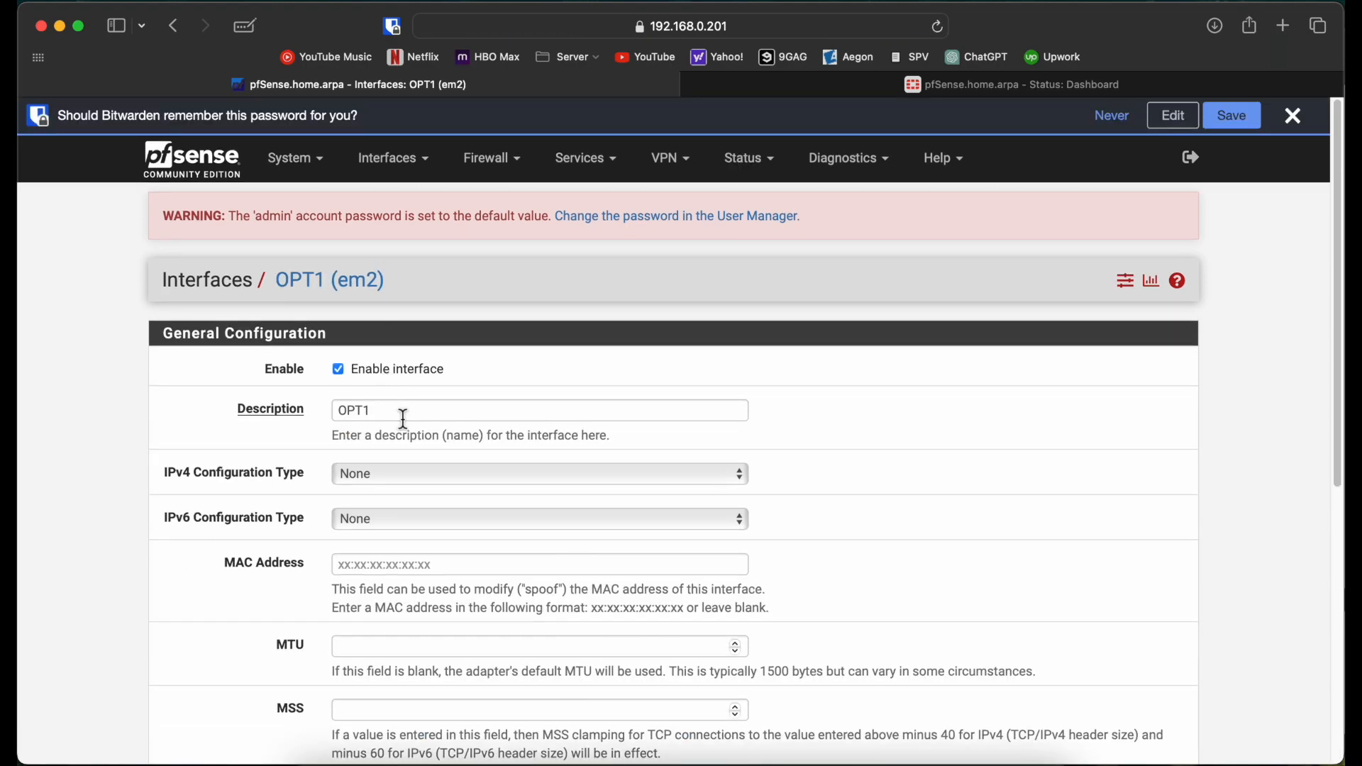
pyautogui.click(270, 410)
pyautogui.write('HA')
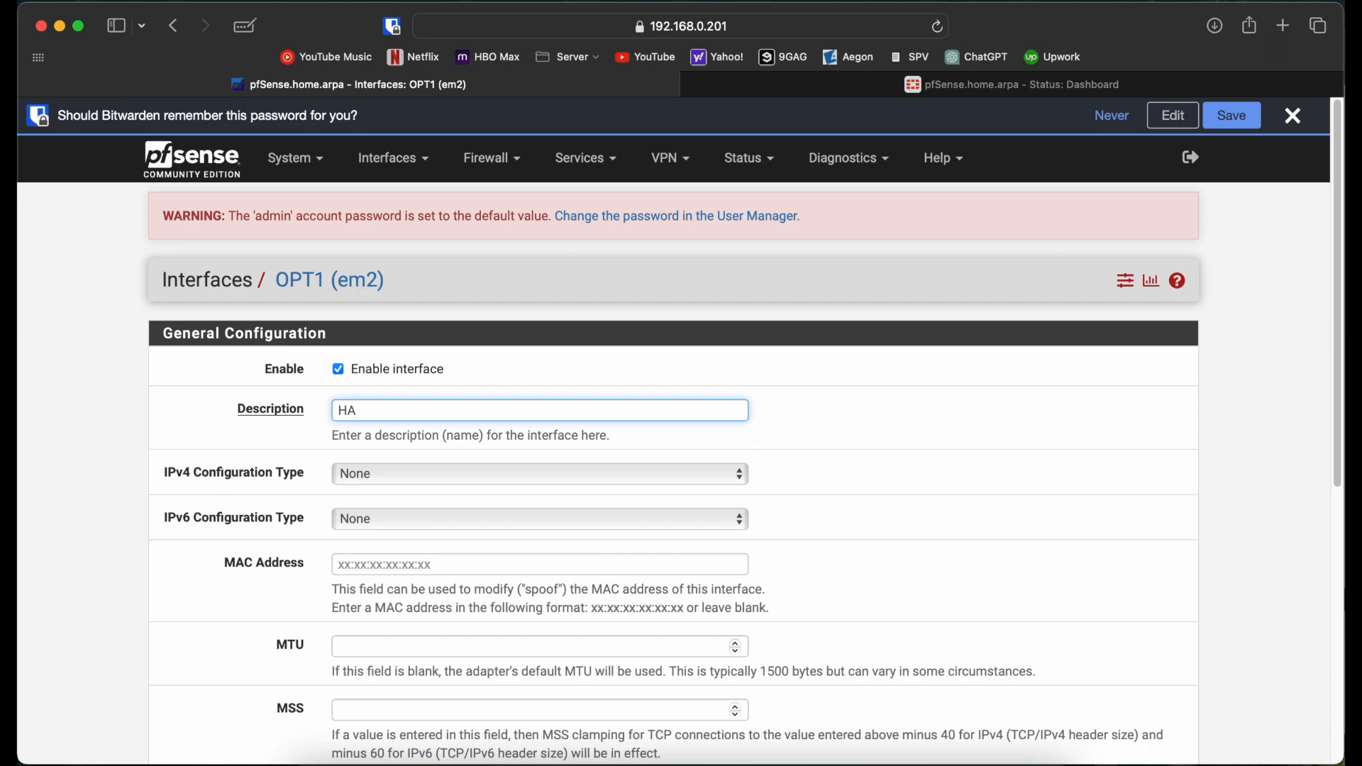
pyautogui.scroll(-2, 257, 469)
pyautogui.click(371, 404)
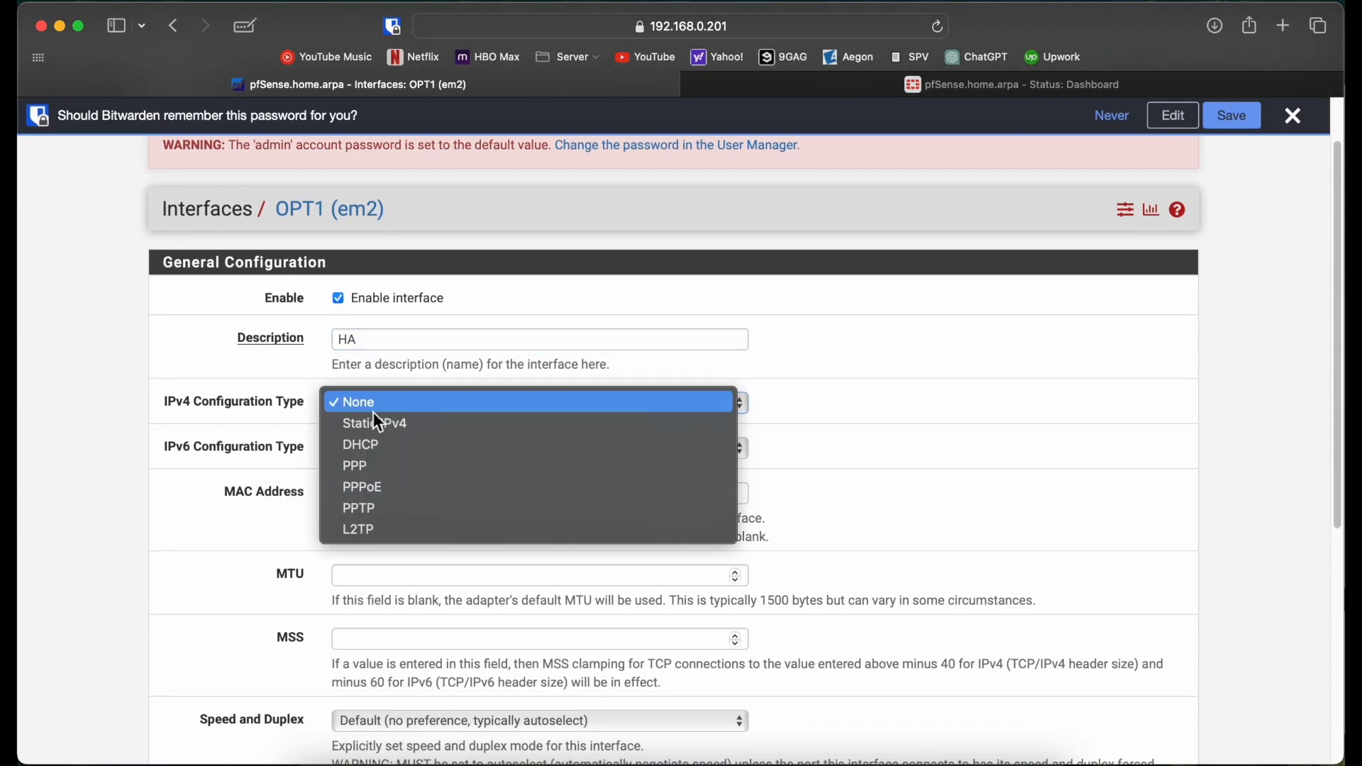
pyautogui.click(377, 424)
pyautogui.scroll(-5, 376, 421)
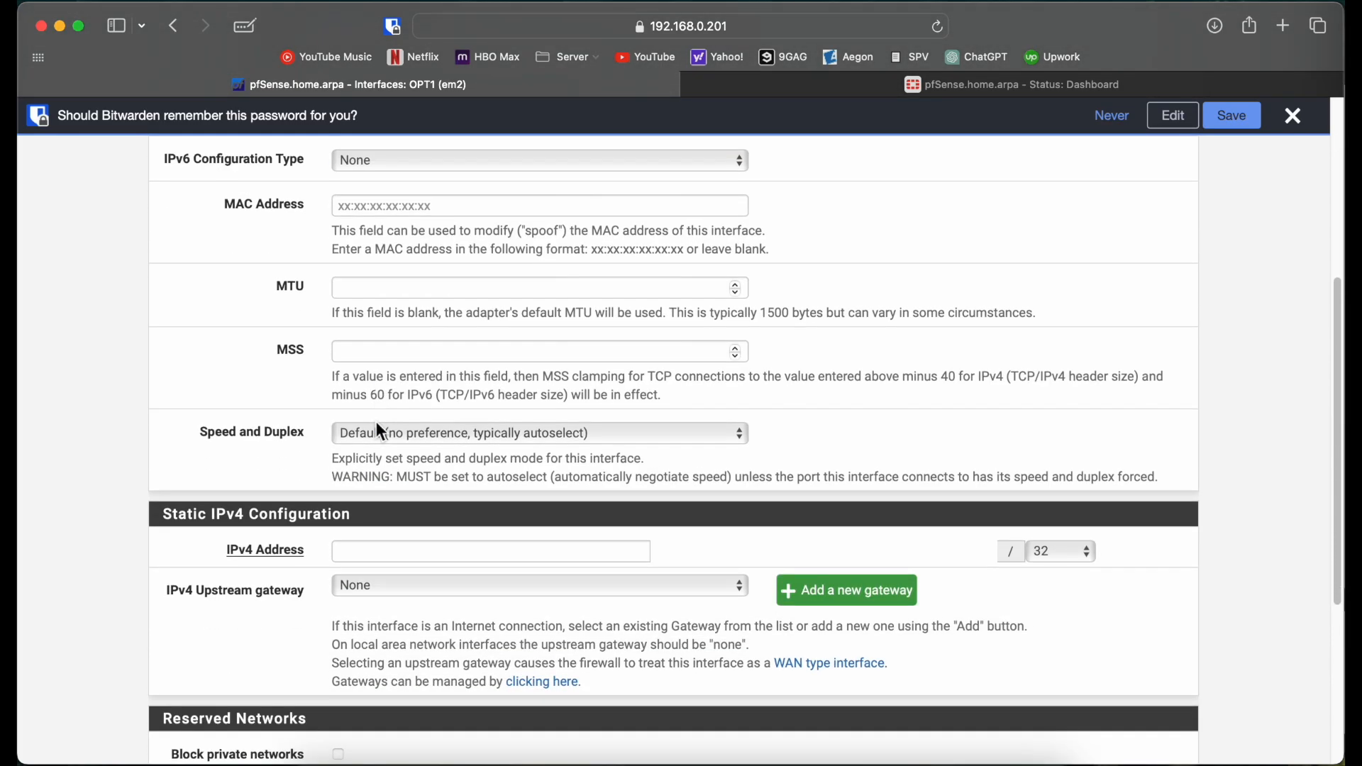
pyautogui.click(395, 549)
pyautogui.write('172.10.10.1')
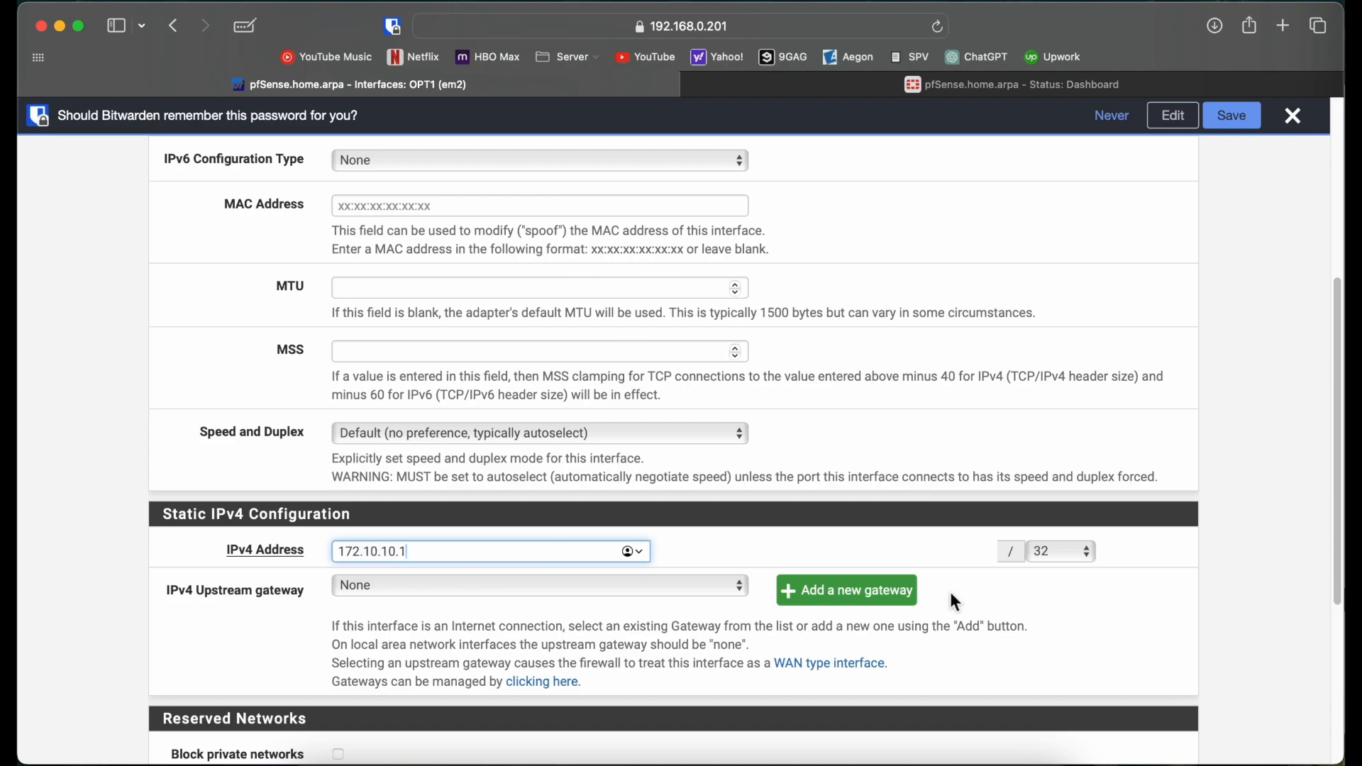
pyautogui.click(1064, 557)
pyautogui.click(1001, 580)
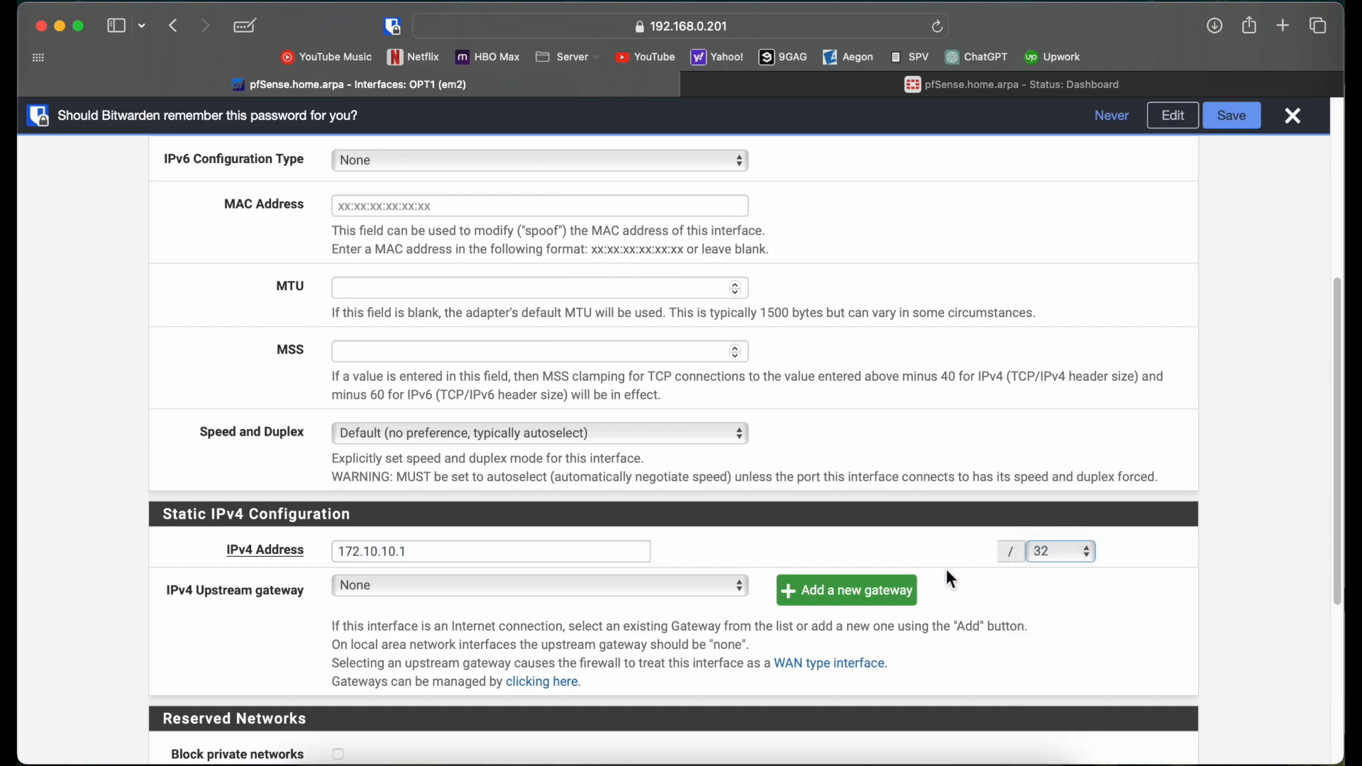
# Step: Save and apply the HA interface configuration
pyautogui.scroll(-10, 1000, 580)
pyautogui.click(359, 677)
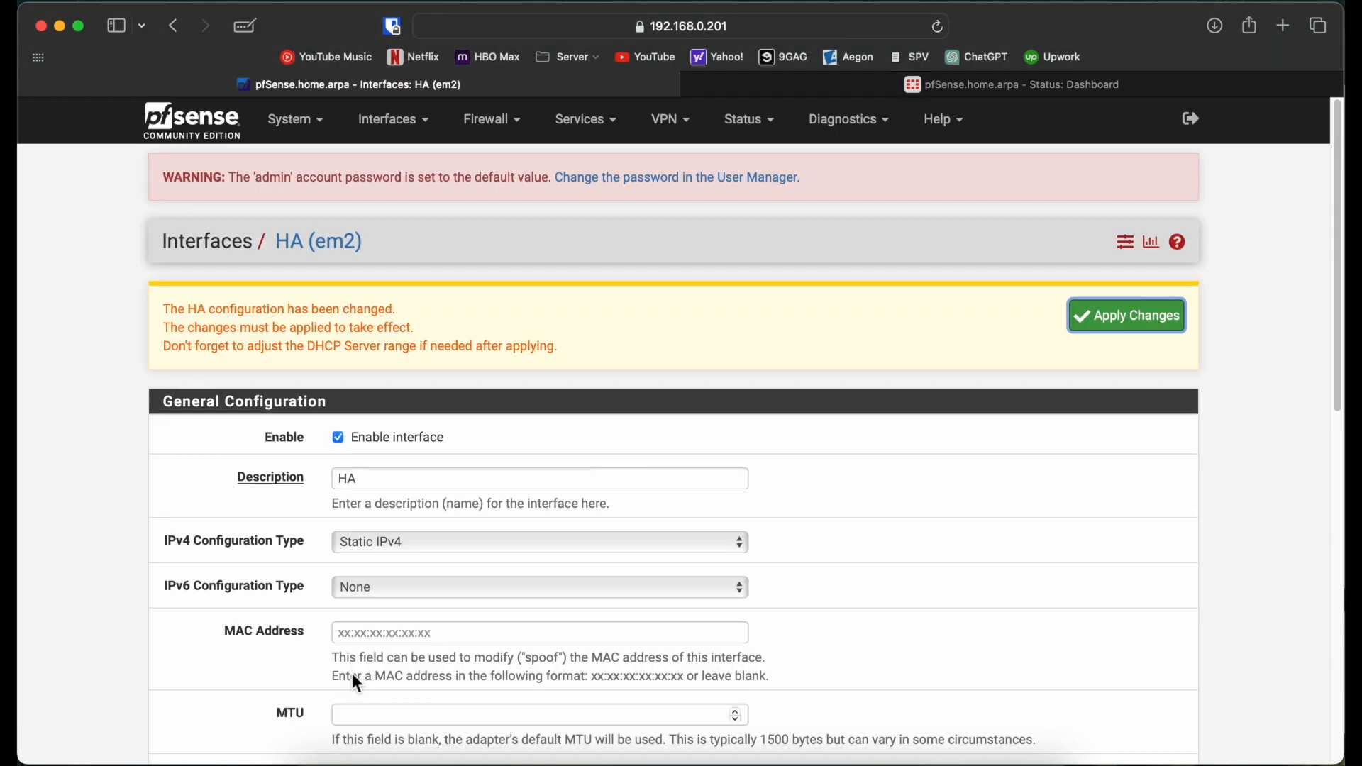
pyautogui.click(1127, 319)
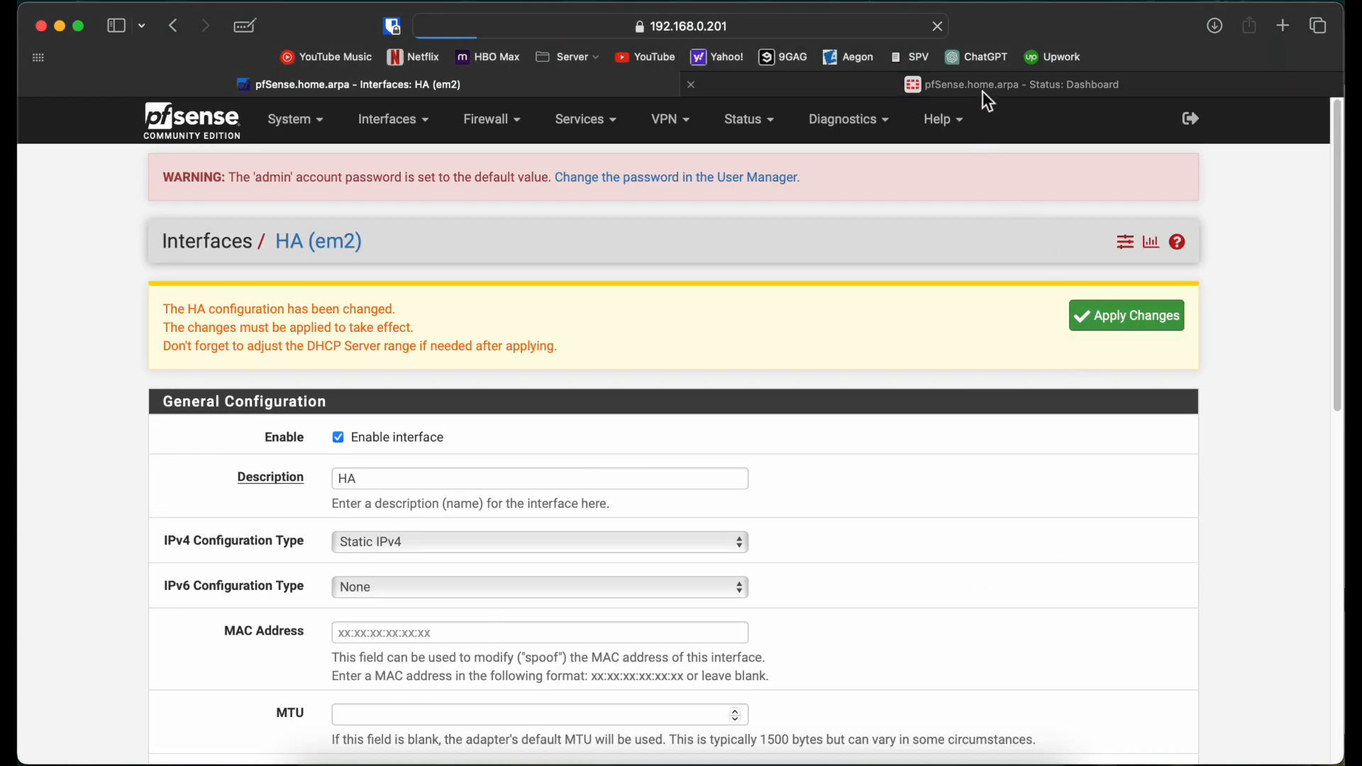
# Step: On firewall 192.168.0.202, assign em2 as a new OPT1 interface
pyautogui.click(989, 103)
pyautogui.click(410, 132)
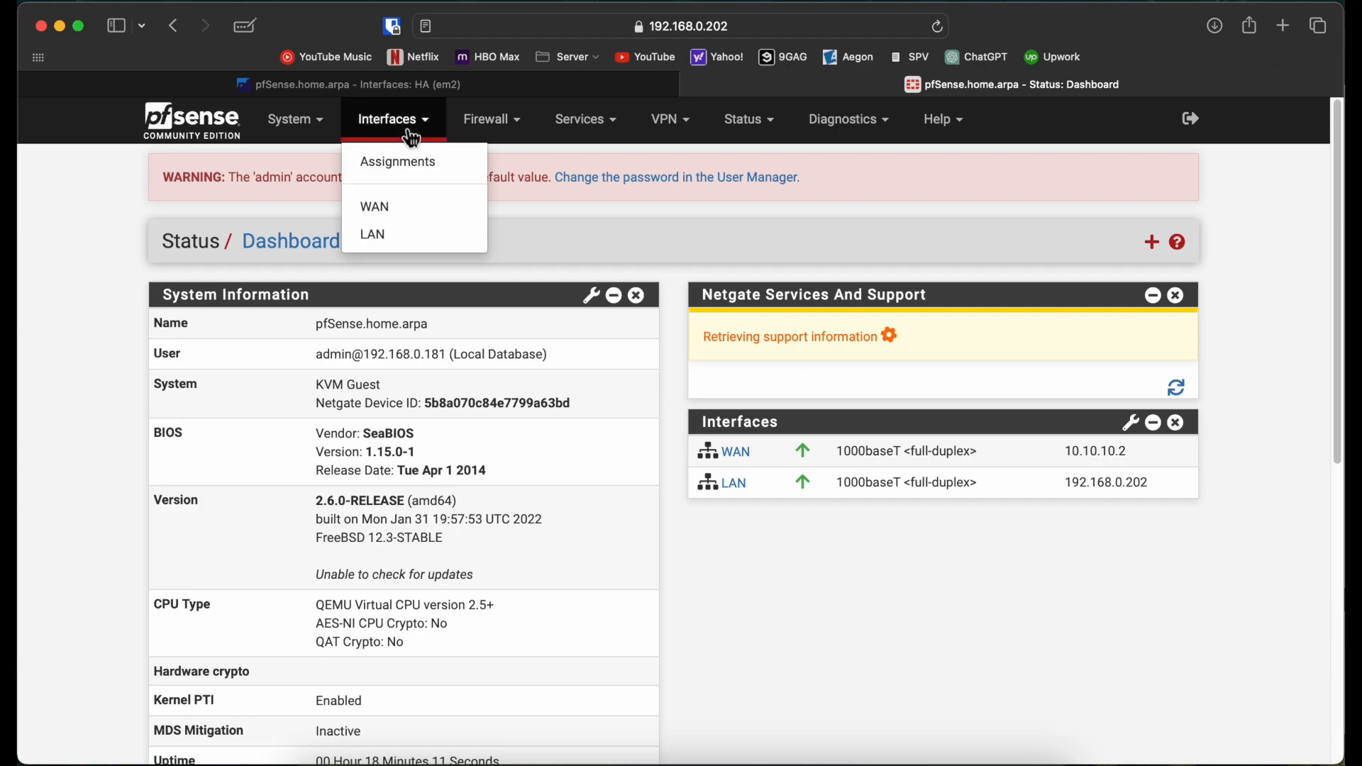
pyautogui.click(398, 161)
pyautogui.click(1050, 478)
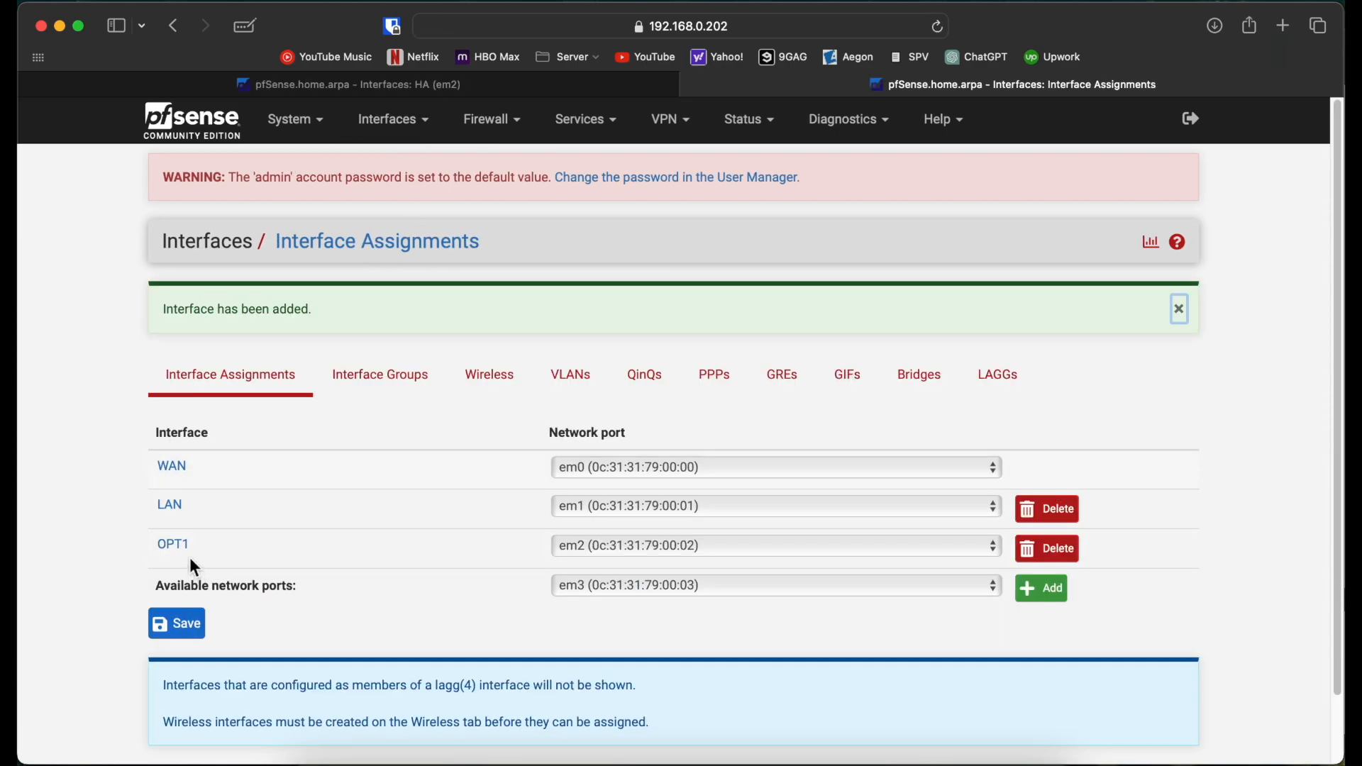
# Step: Enable OPT1 with description HA and static IPv4 172.10.10.2/30
pyautogui.click(173, 544)
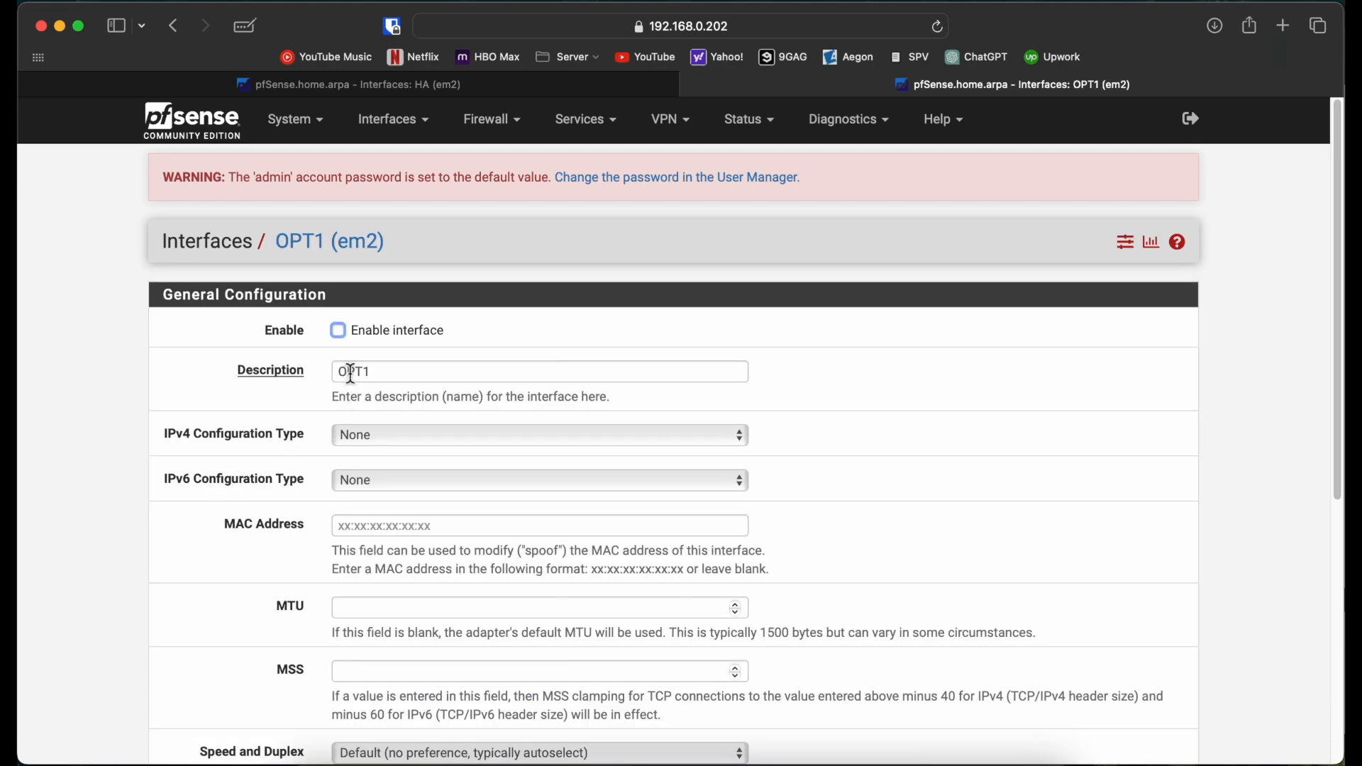
pyautogui.doubleClick(405, 374)
pyautogui.write('HA')
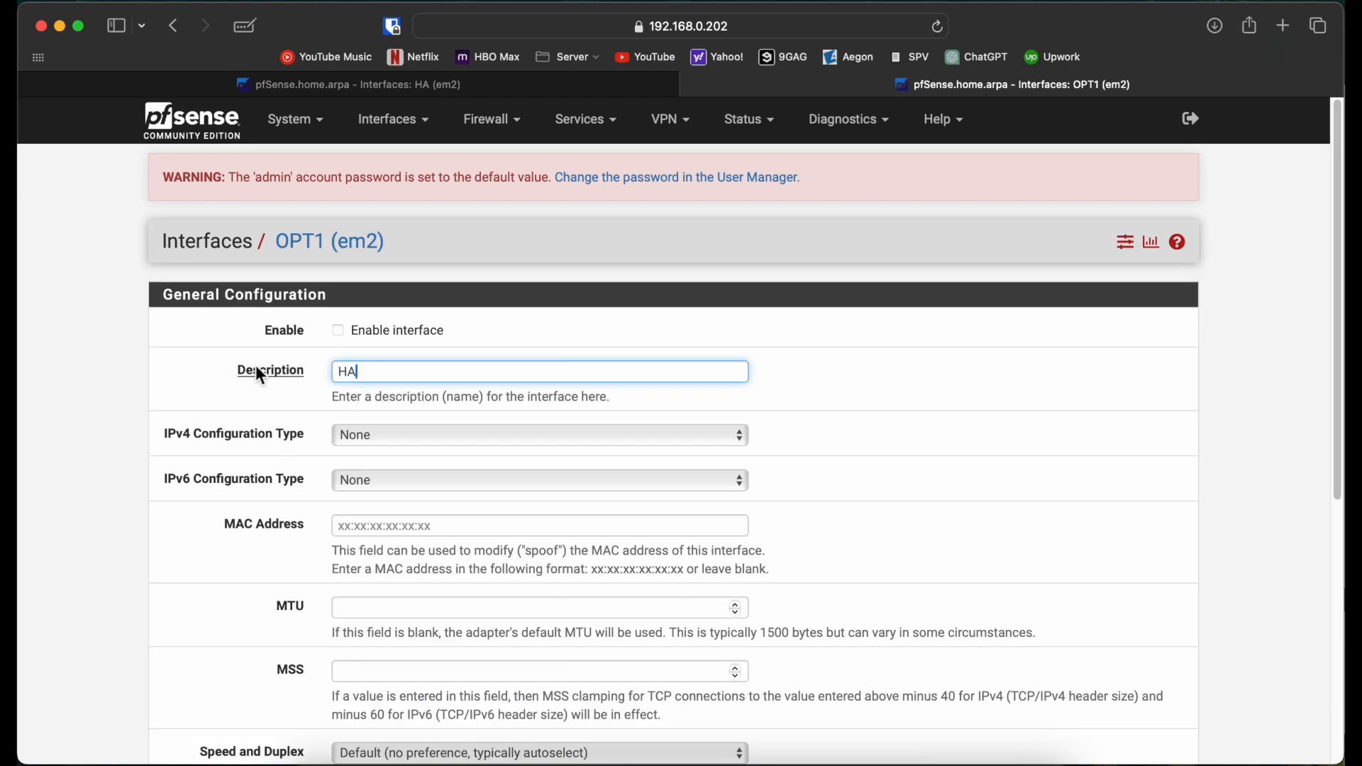
pyautogui.click(333, 330)
pyautogui.click(373, 434)
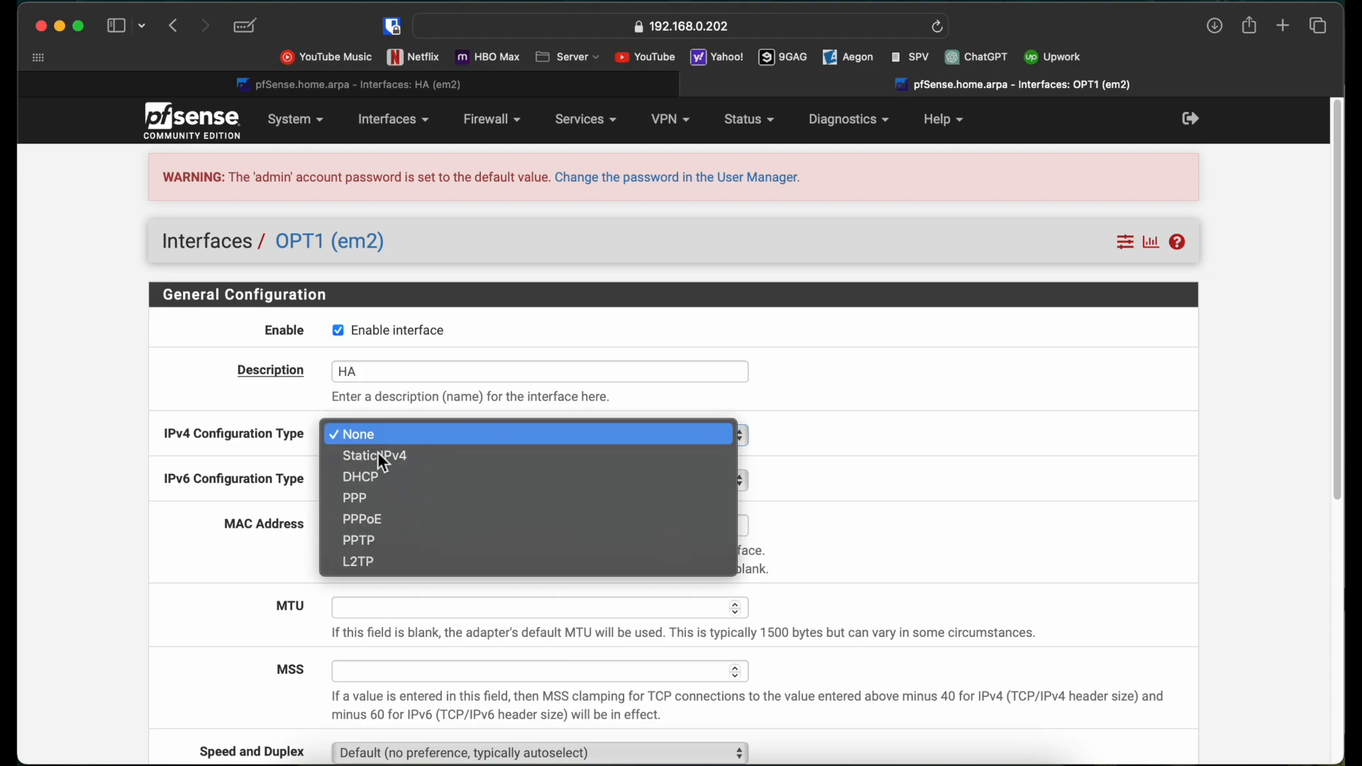
pyautogui.click(375, 457)
pyautogui.scroll(-3, 373, 464)
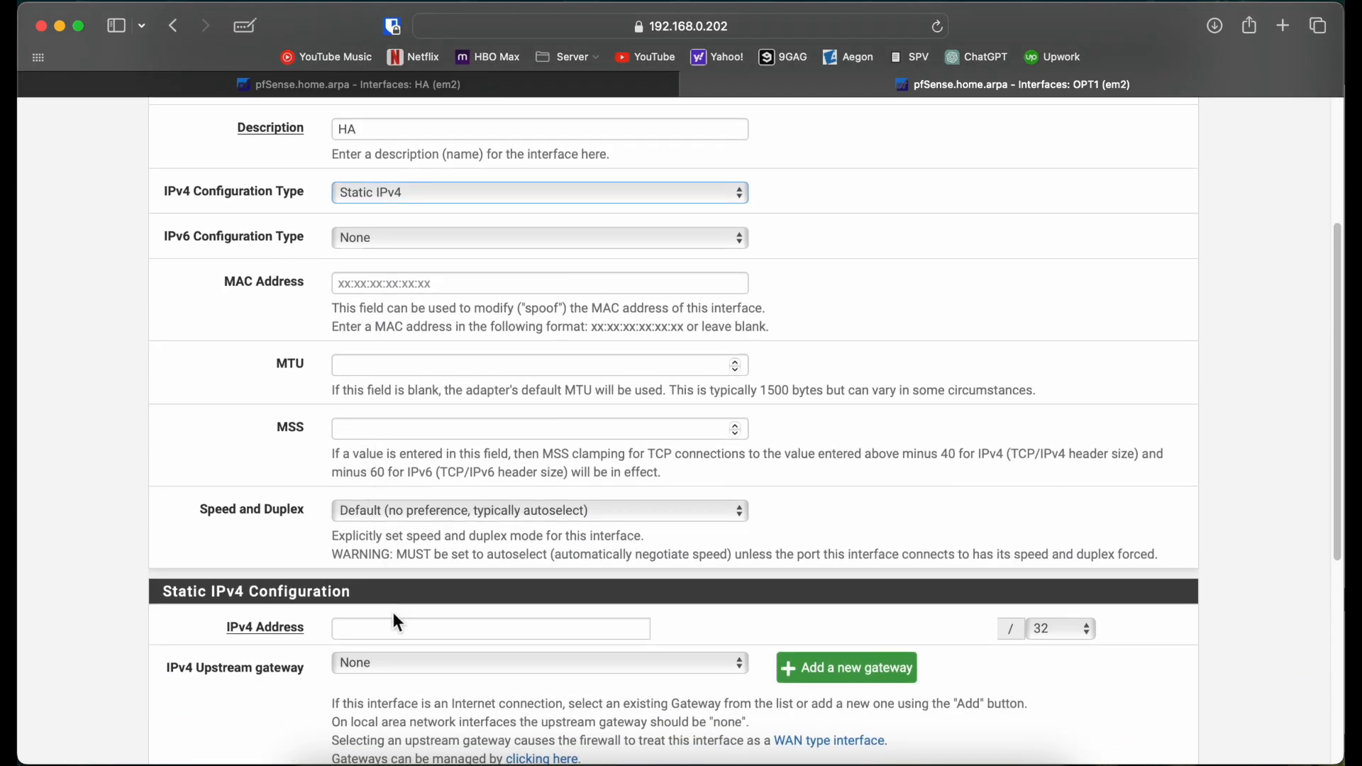
pyautogui.click(386, 623)
pyautogui.write('172')
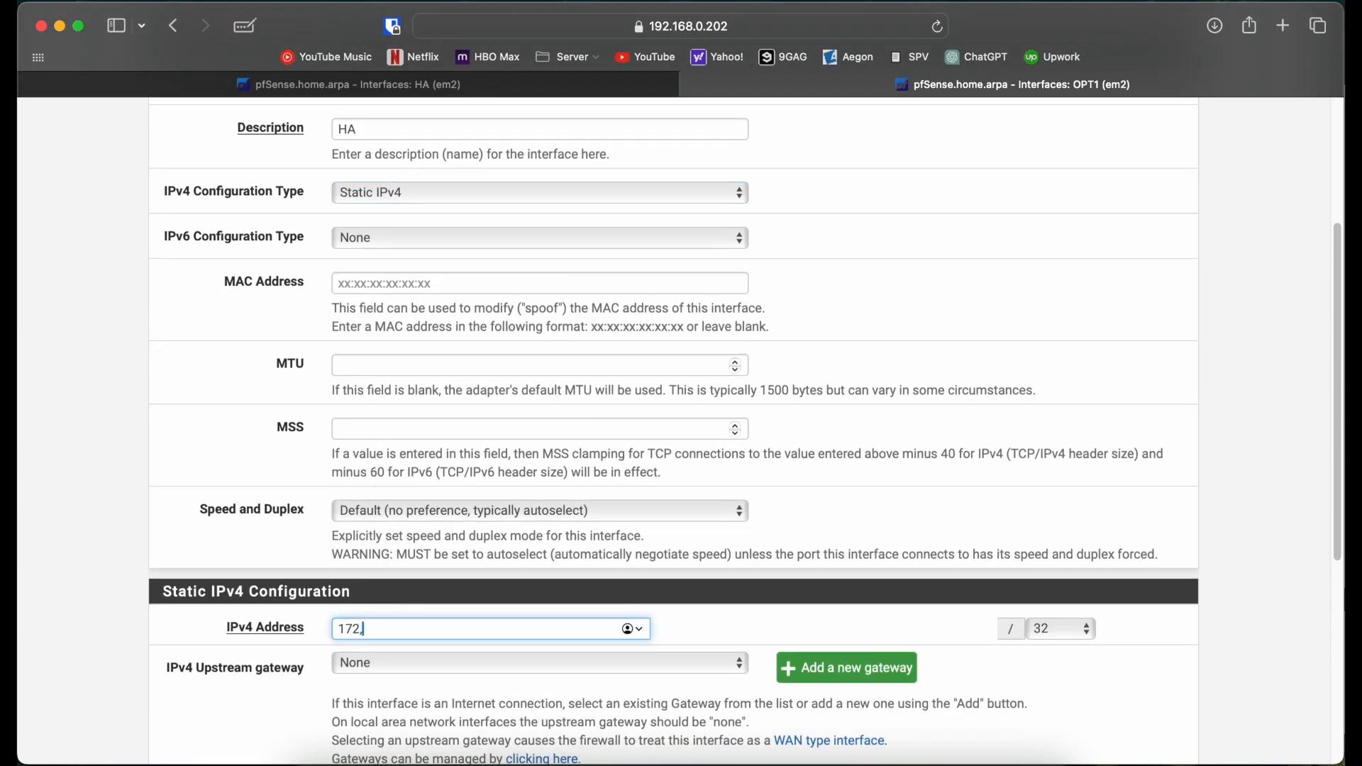
pyautogui.write('.10.10.2')
pyautogui.click(1069, 638)
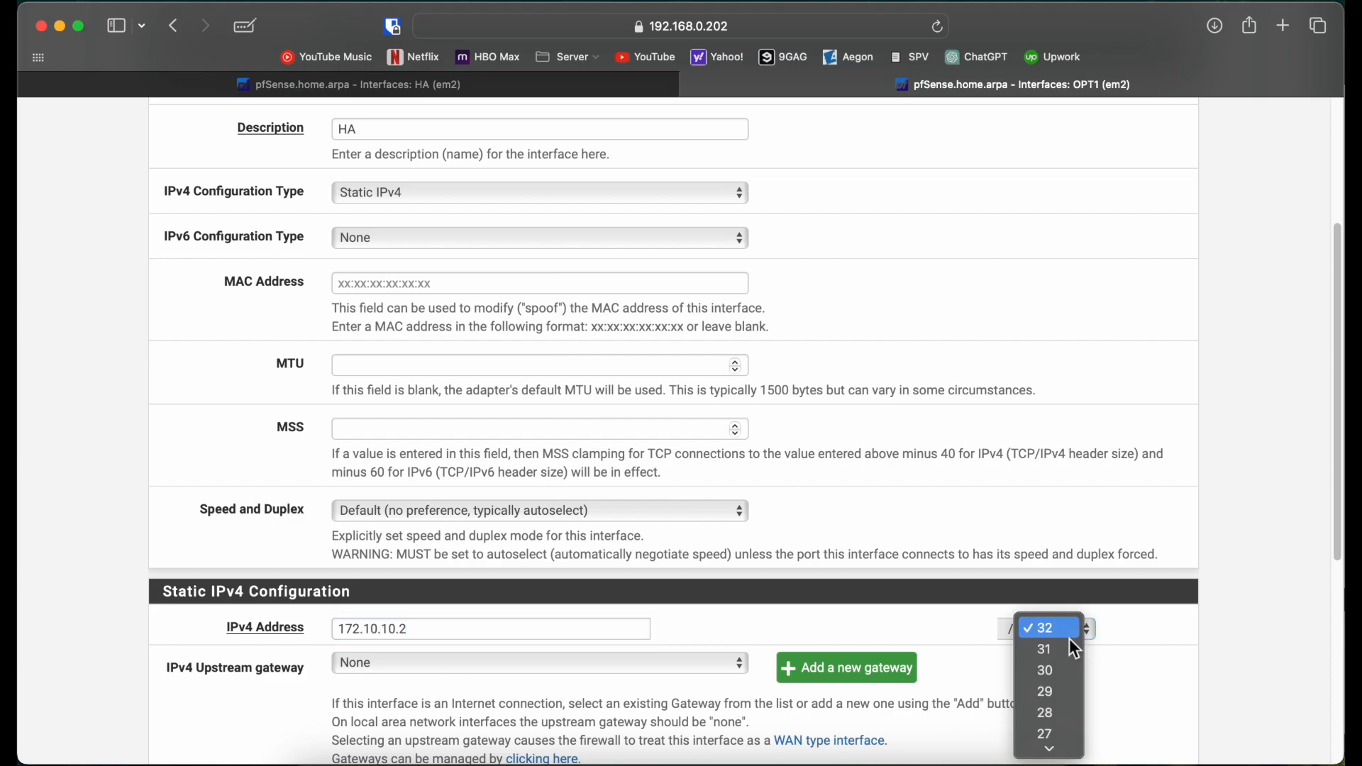
pyautogui.click(1044, 668)
# Step: Save and apply the second firewall's HA interface settings
pyautogui.scroll(-5, 707, 605)
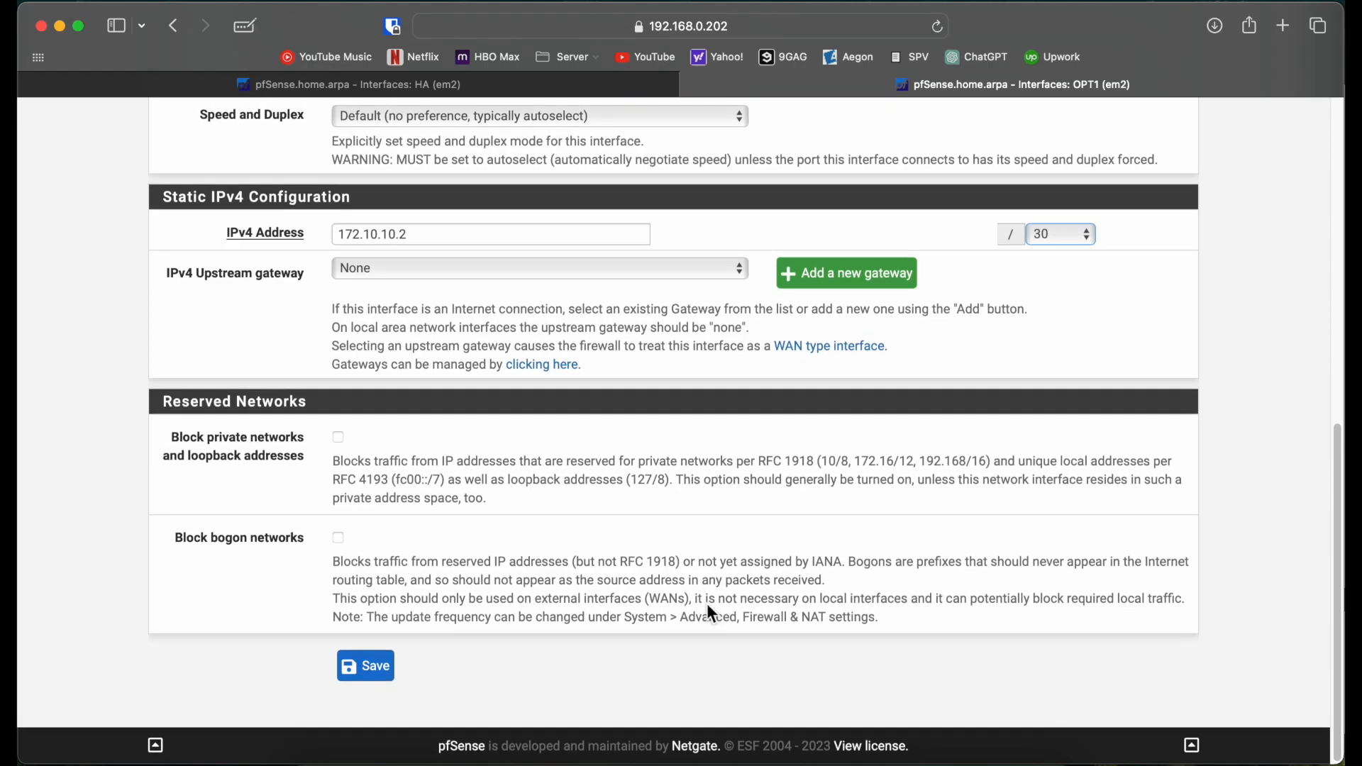
pyautogui.click(371, 665)
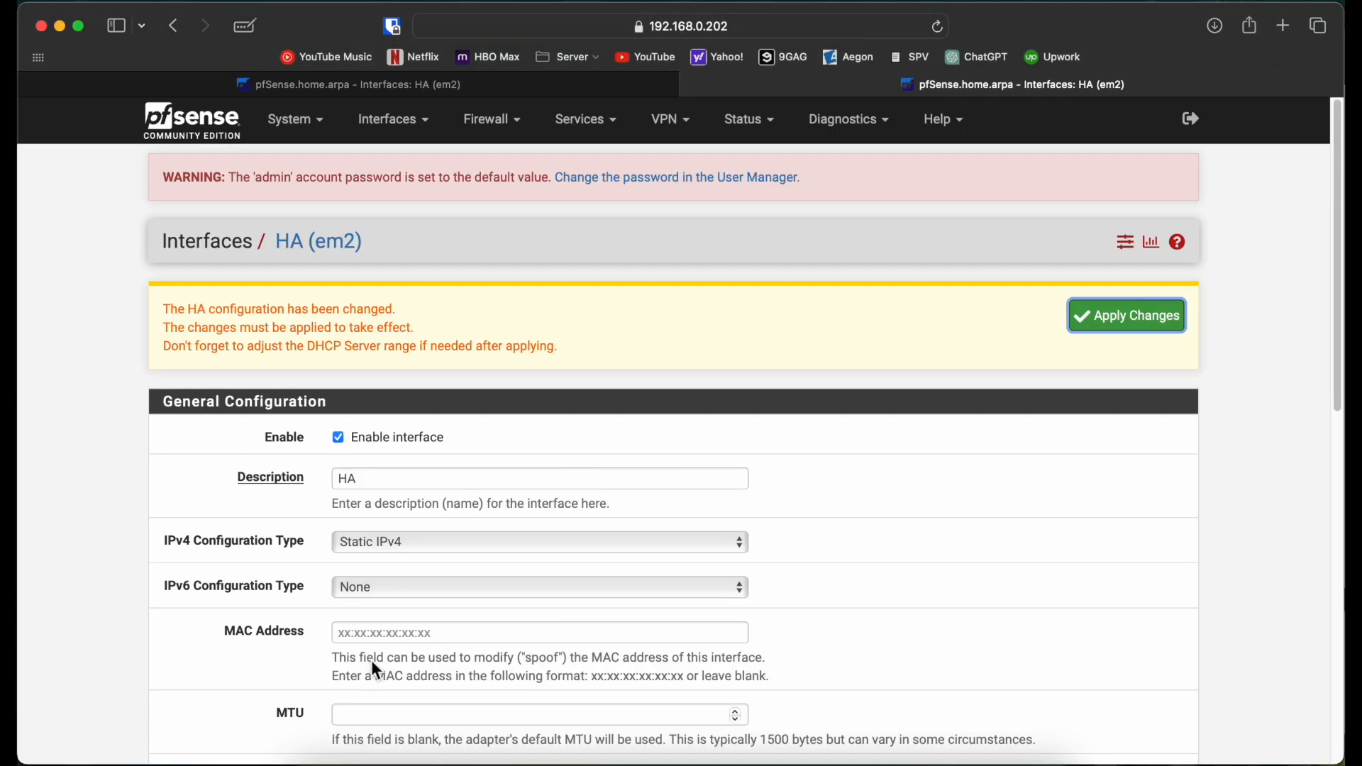
pyautogui.click(1130, 322)
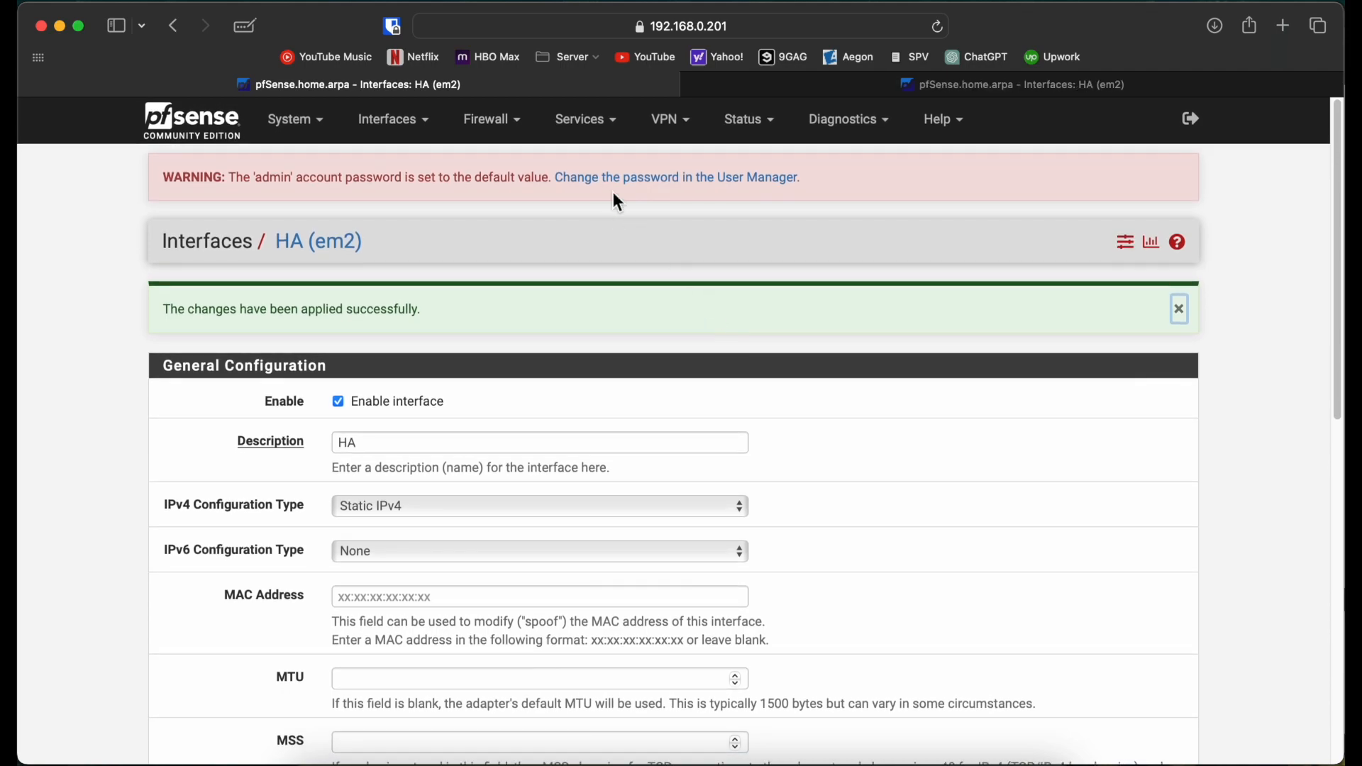
# Step: On firewall 192.168.0.201, start a new rule at the top of the HA interface rules
pyautogui.click(813, 85)
pyautogui.click(565, 89)
pyautogui.click(522, 120)
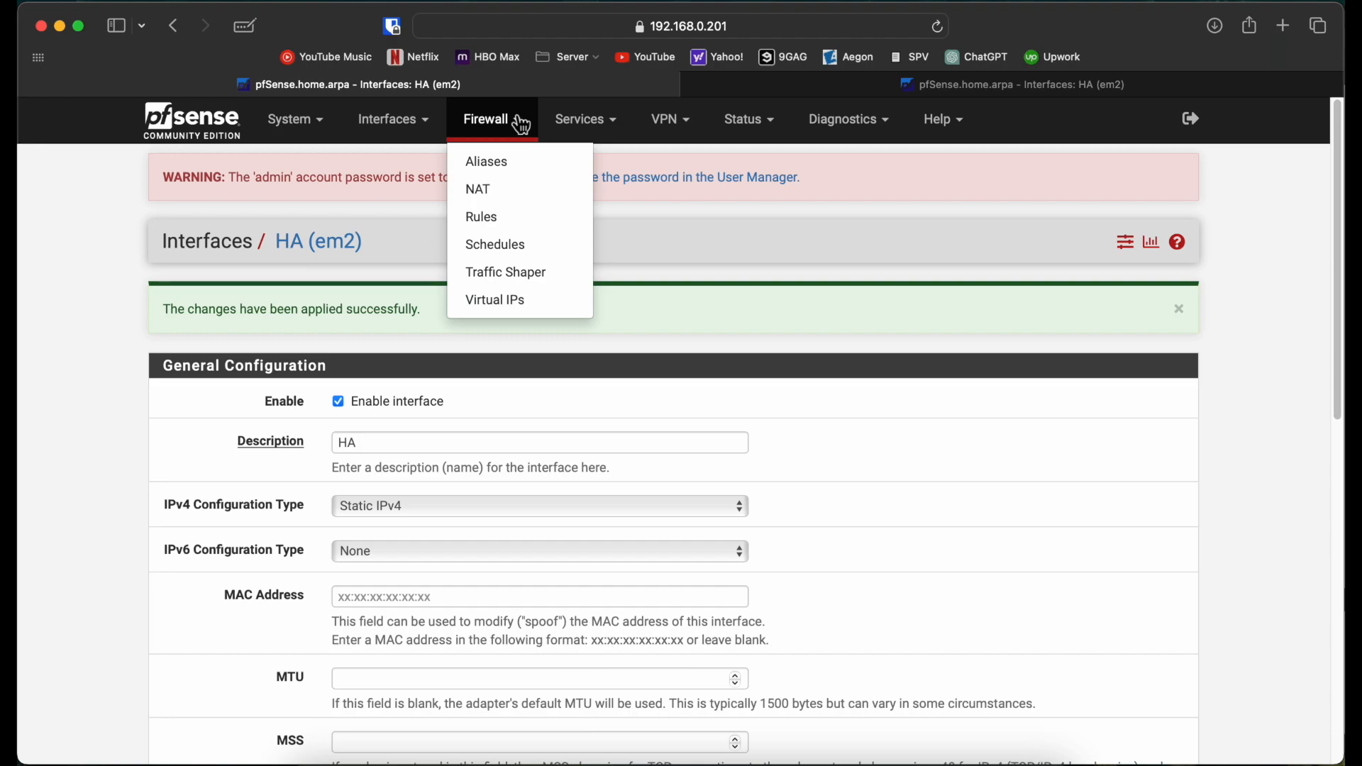
pyautogui.click(504, 226)
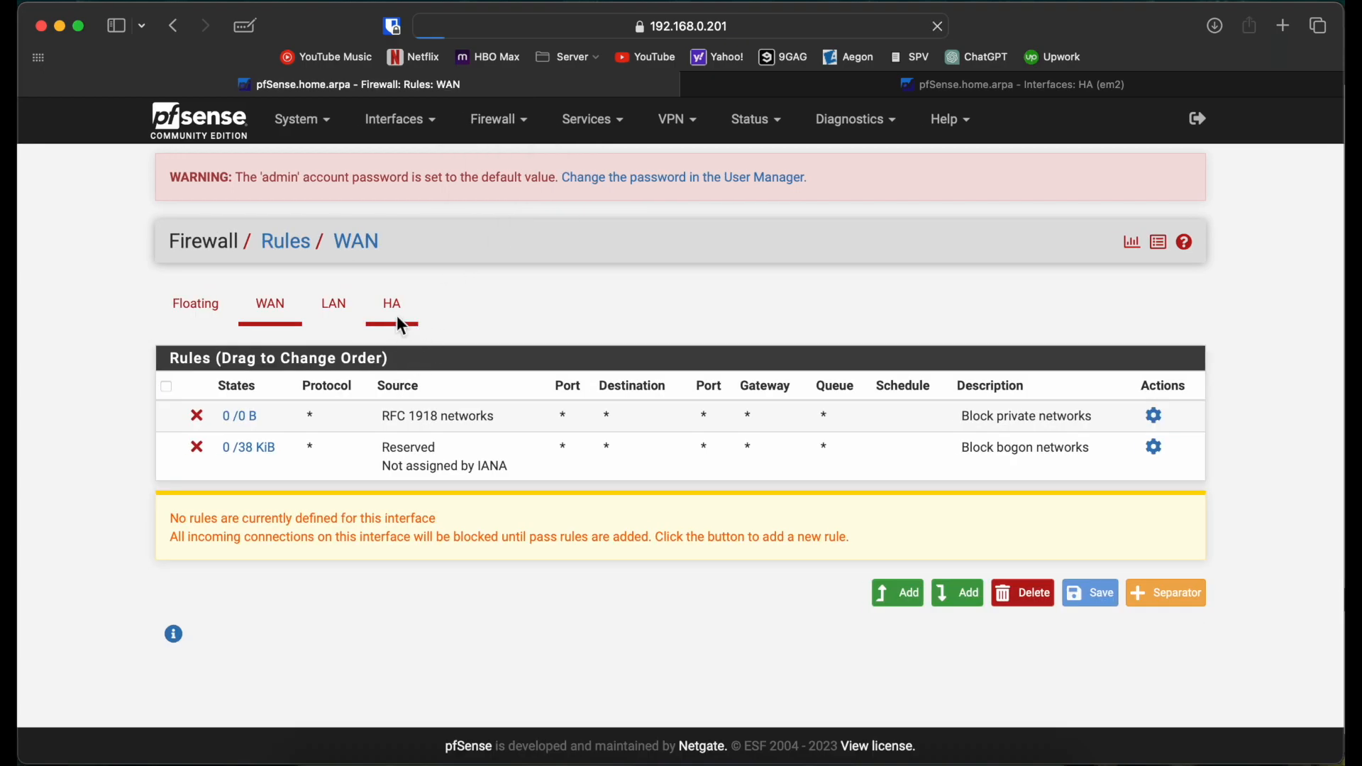
pyautogui.click(395, 306)
pyautogui.click(904, 557)
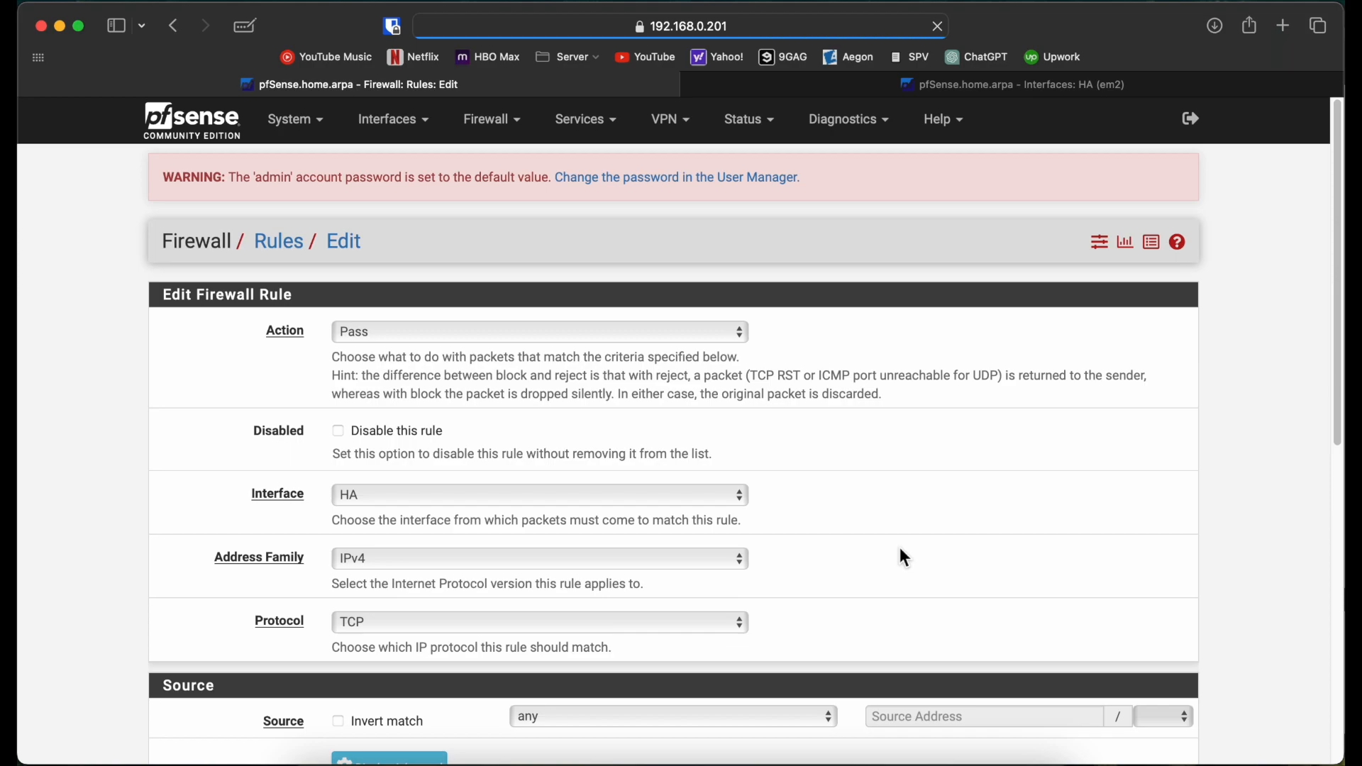
# Step: Set the rule to destination port HTTPS (443), source HA address, destination HA net
pyautogui.scroll(-6, 497, 561)
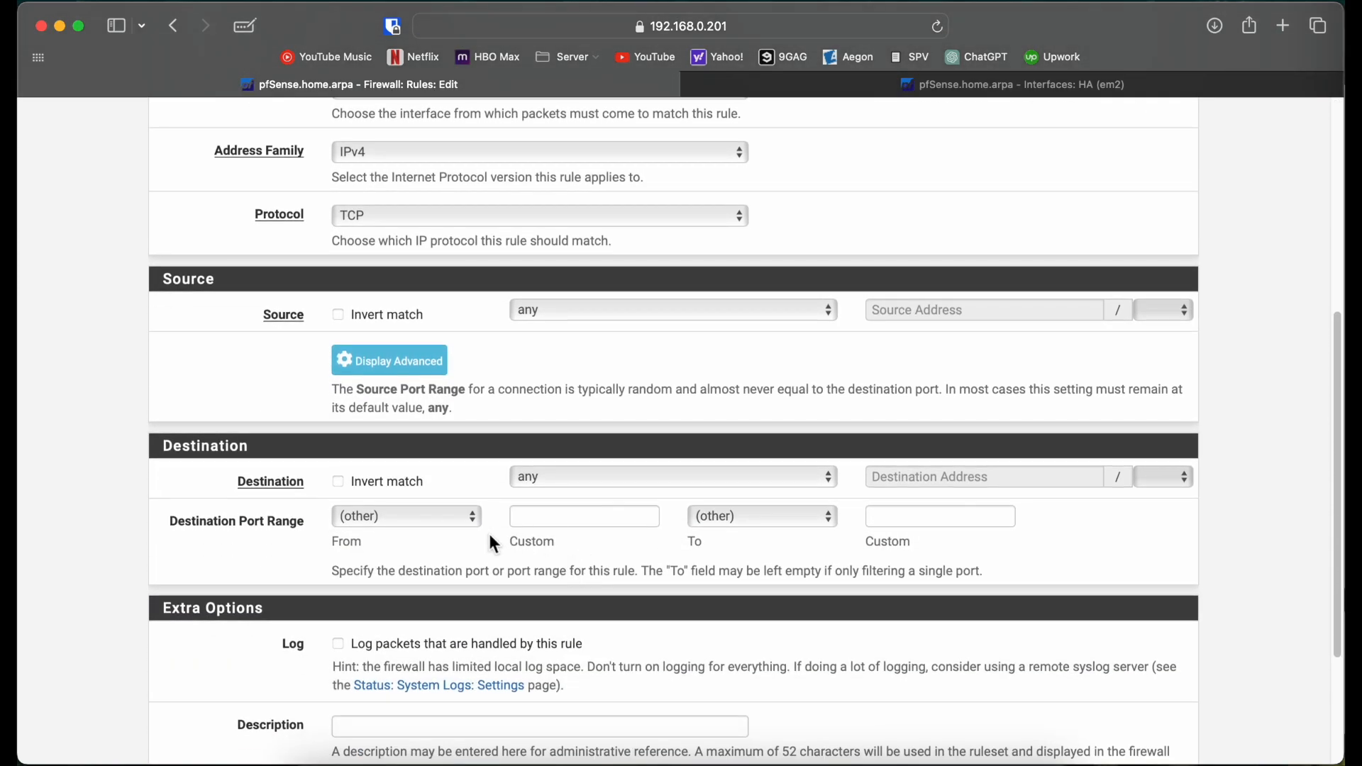
pyautogui.click(462, 515)
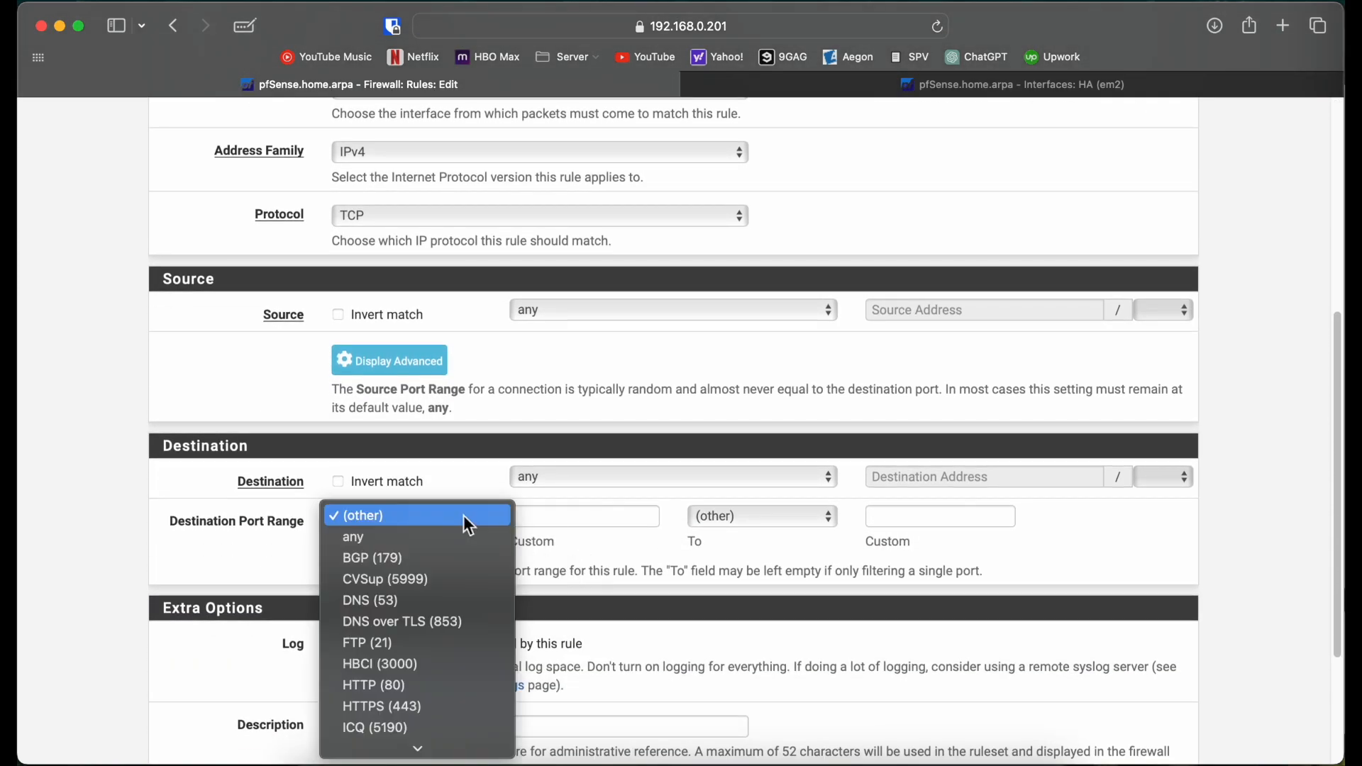
pyautogui.write('https')
pyautogui.press('Return')
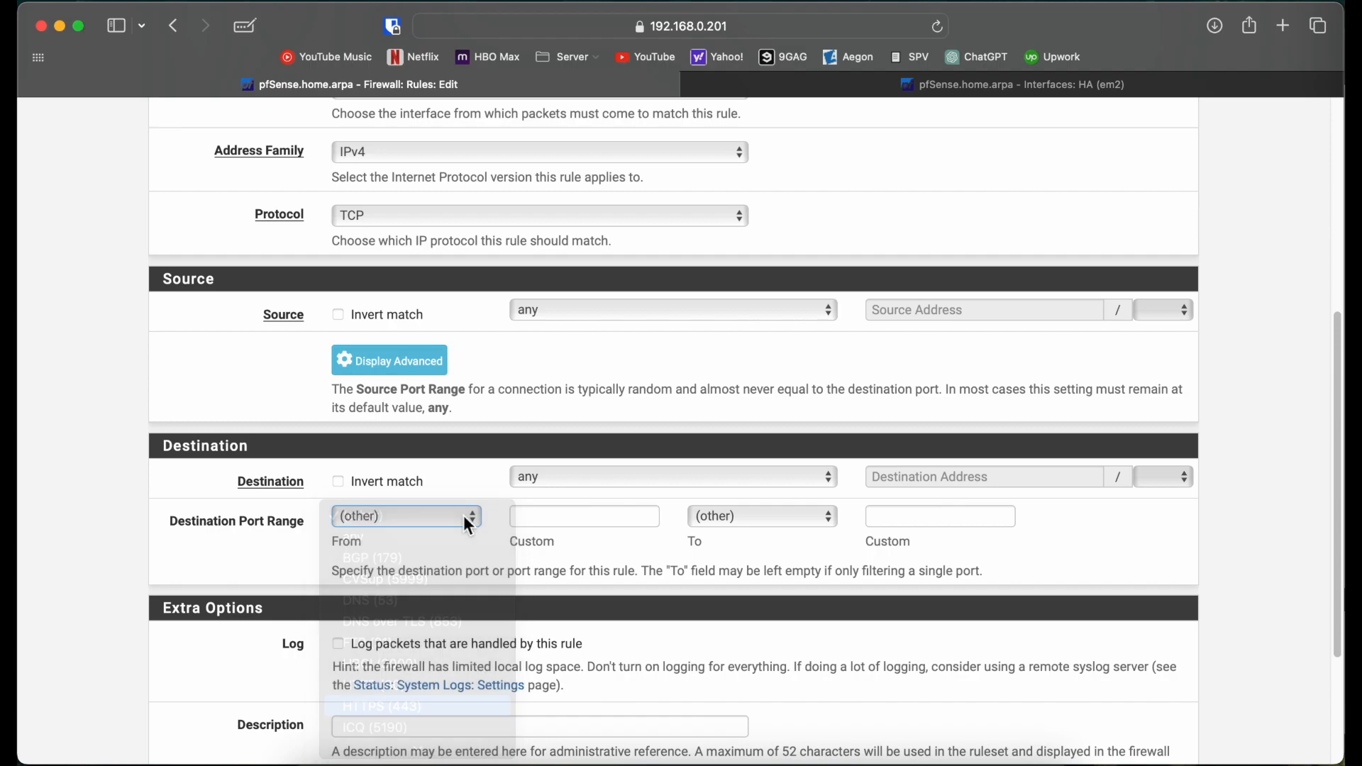
pyautogui.scroll(-3, 463, 515)
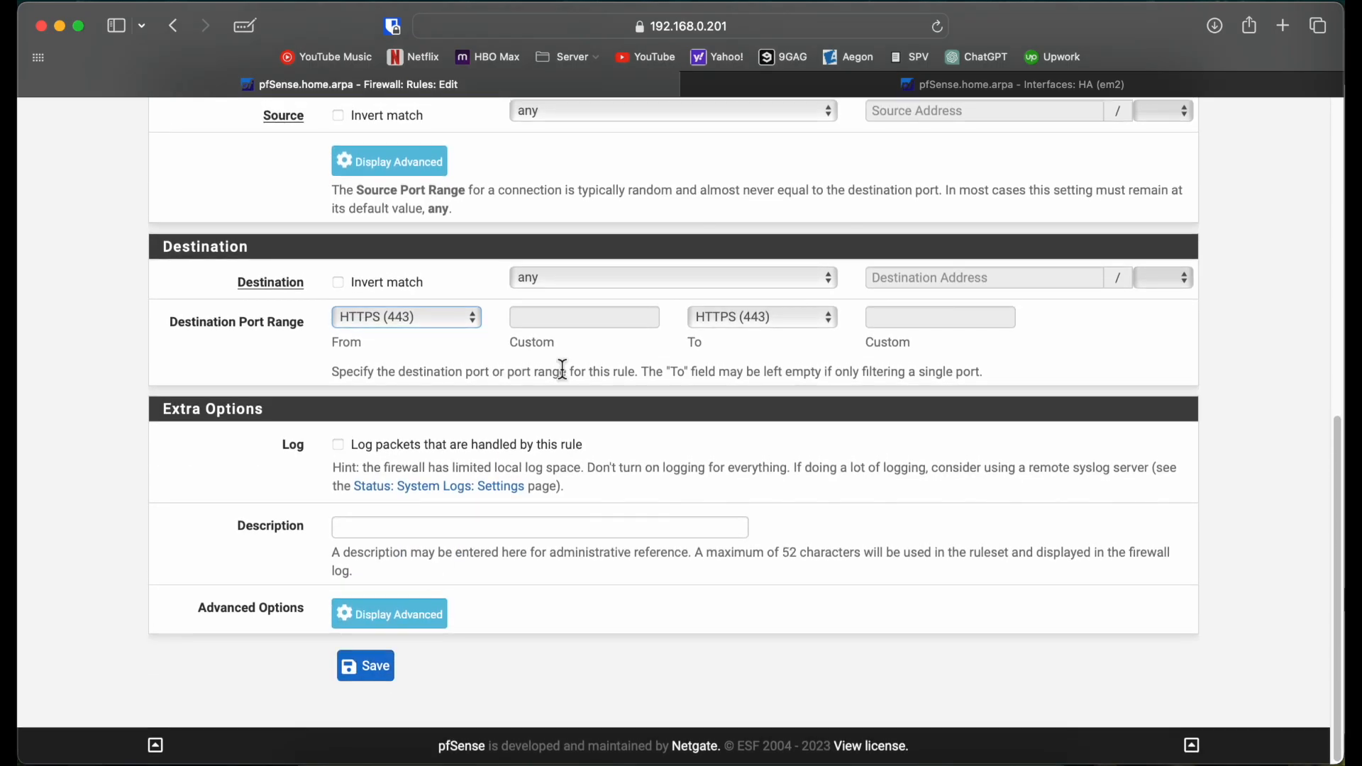
pyautogui.scroll(5, 560, 369)
pyautogui.click(600, 426)
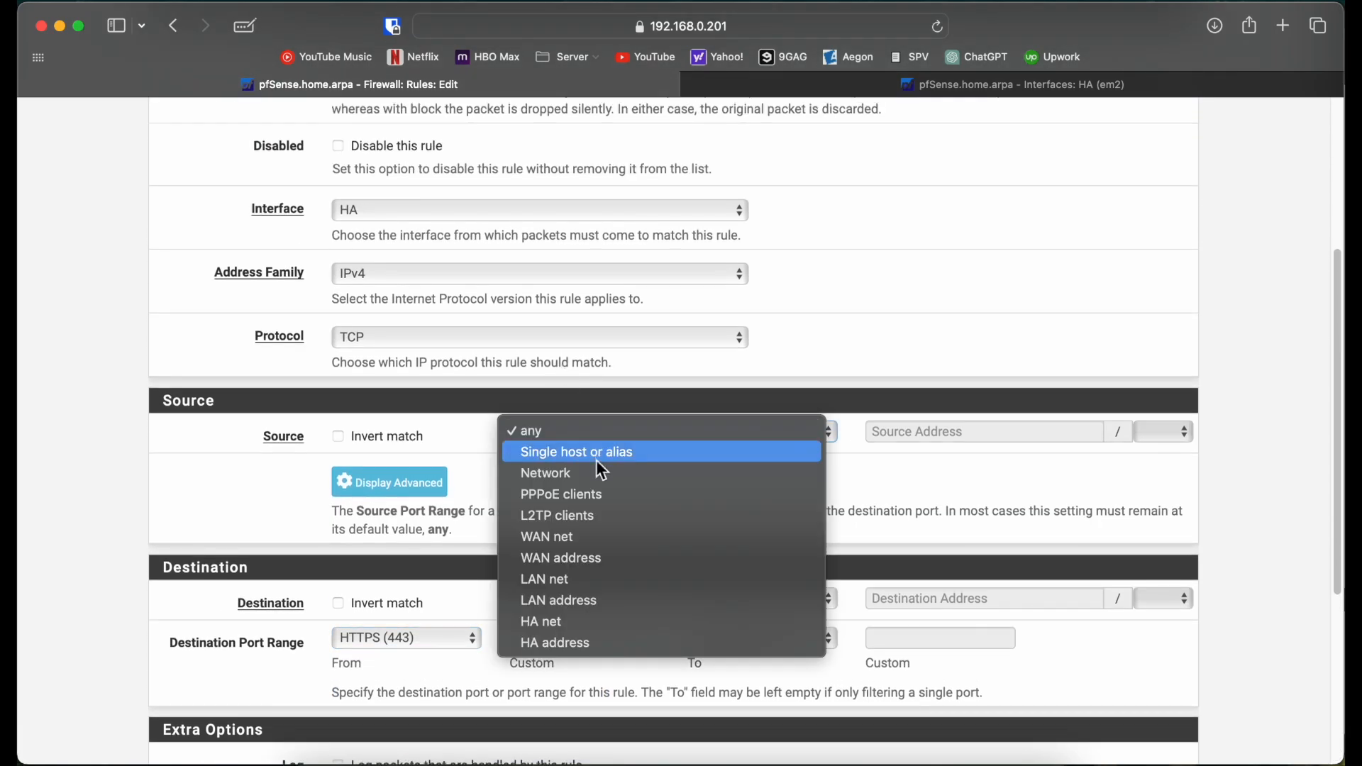
pyautogui.click(589, 642)
pyautogui.click(587, 600)
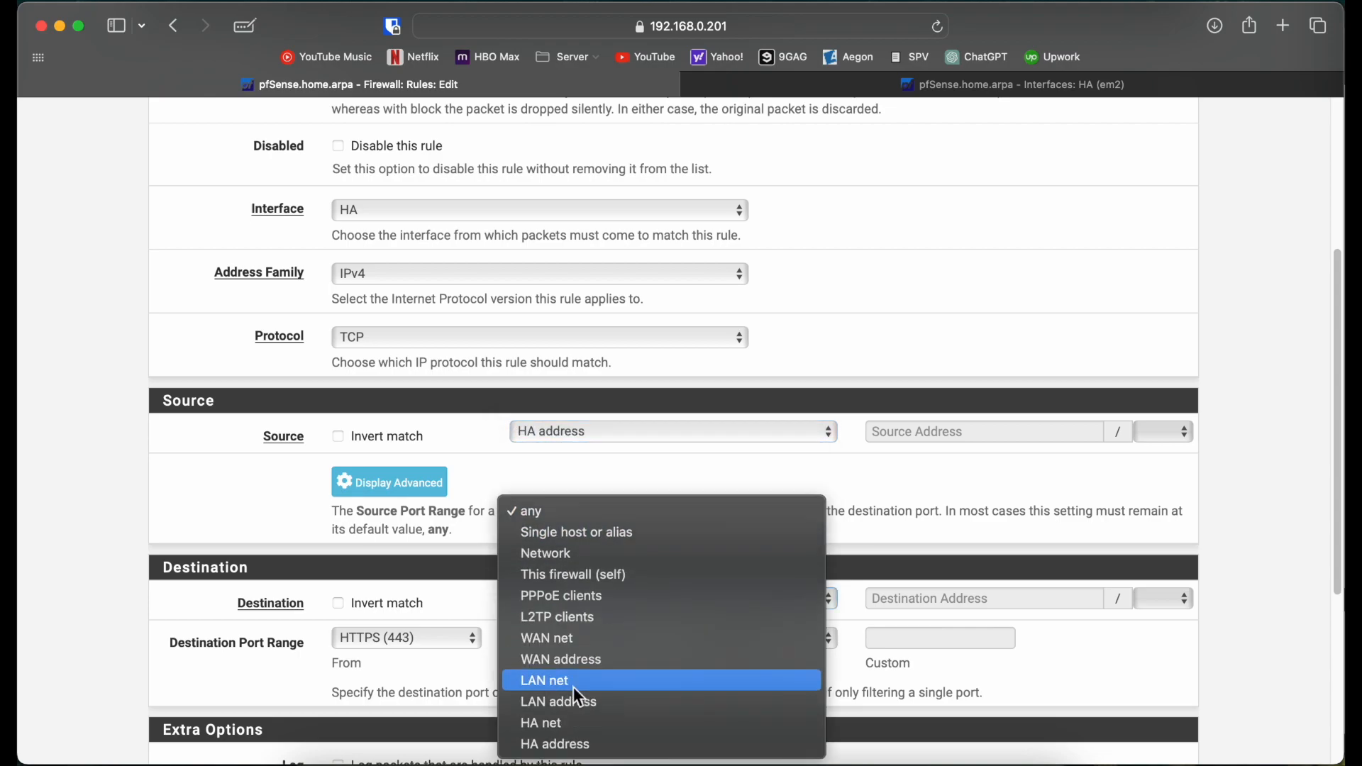
pyautogui.click(564, 718)
# Step: Save and apply the new HTTPS rule
pyautogui.scroll(-5, 564, 719)
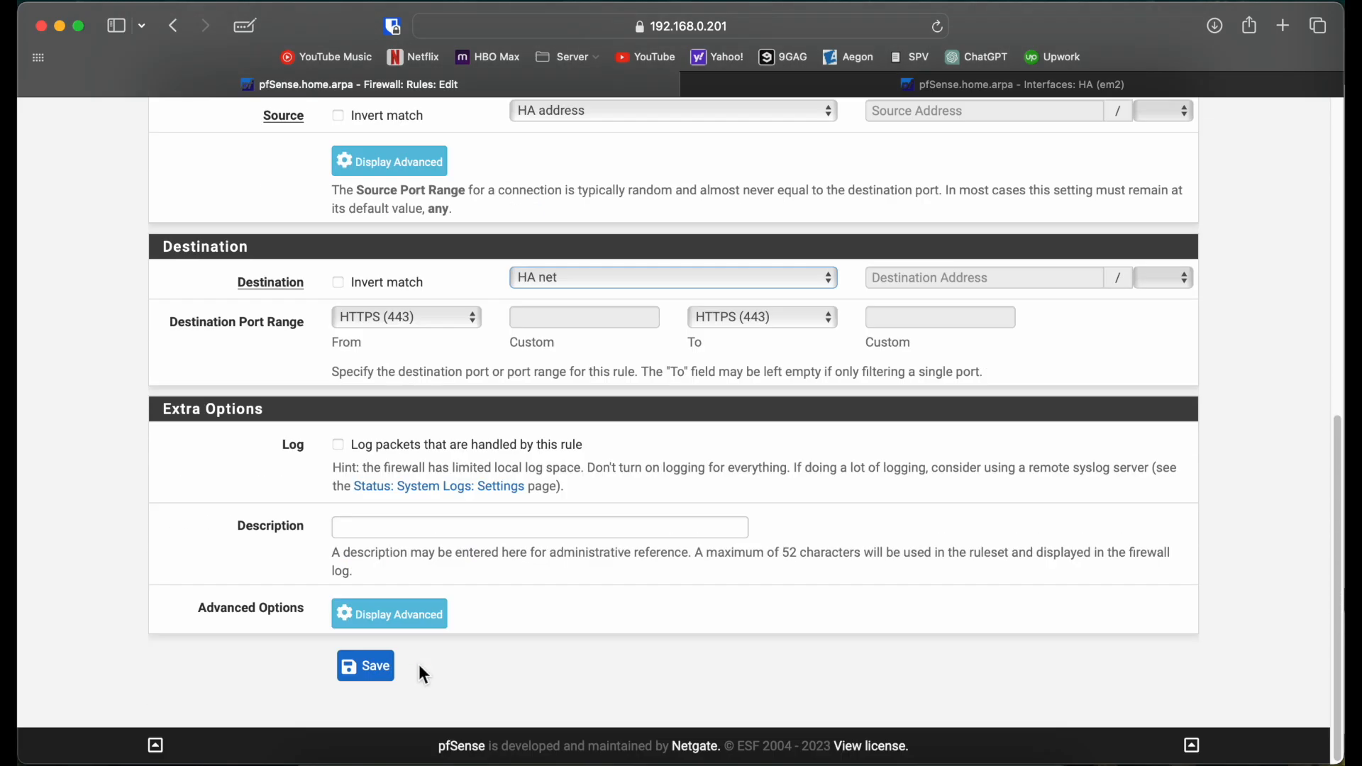
pyautogui.click(365, 667)
pyautogui.click(1134, 323)
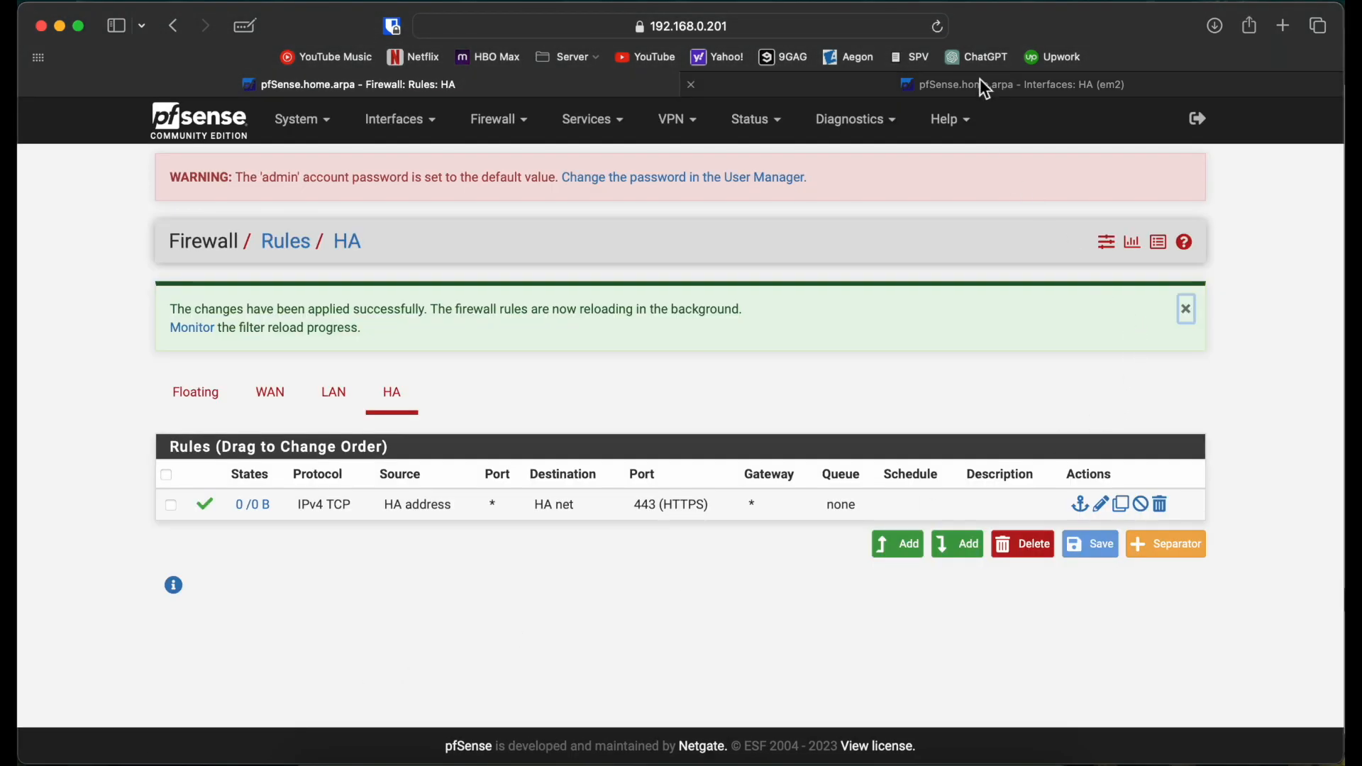
pyautogui.click(985, 85)
# Step: On 192.168.0.202, add an HA rule from HA address to HA net on port HTTPS (443)
pyautogui.click(496, 120)
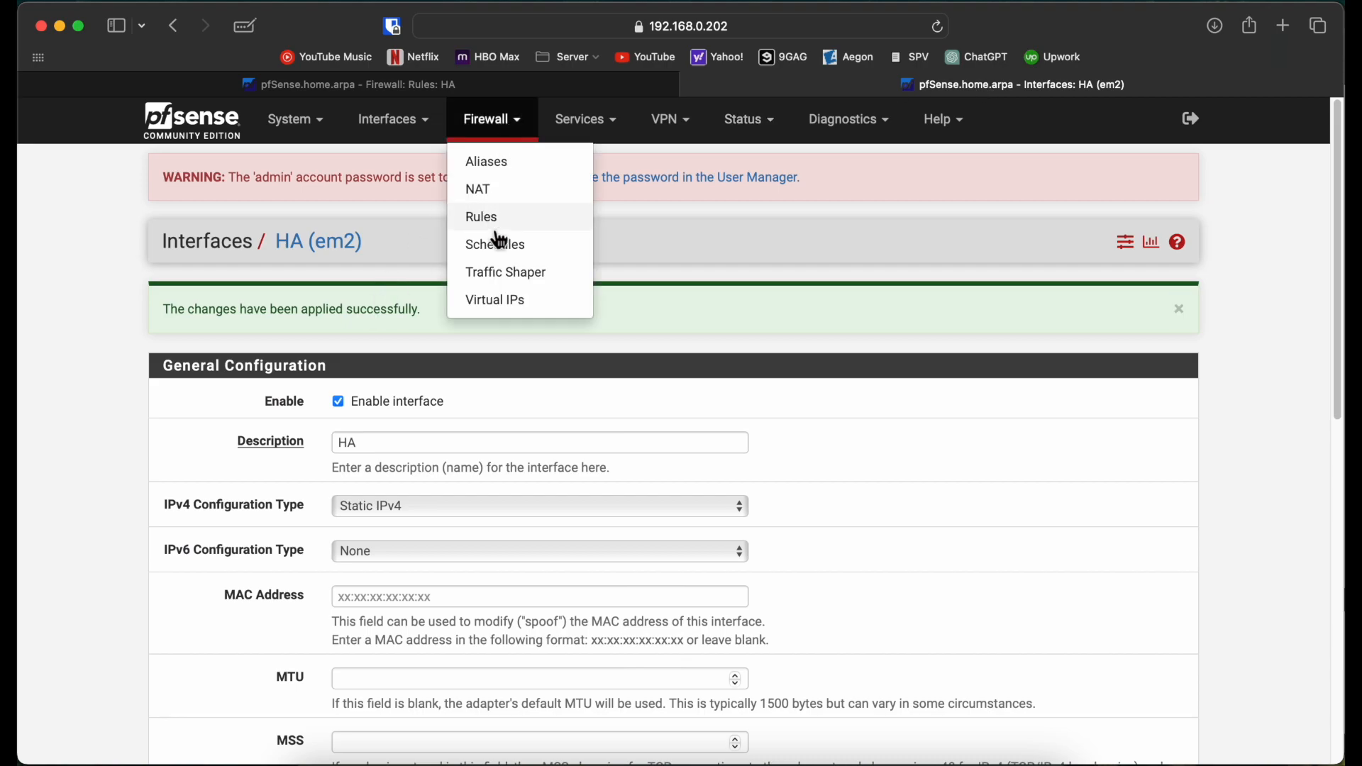
pyautogui.click(499, 228)
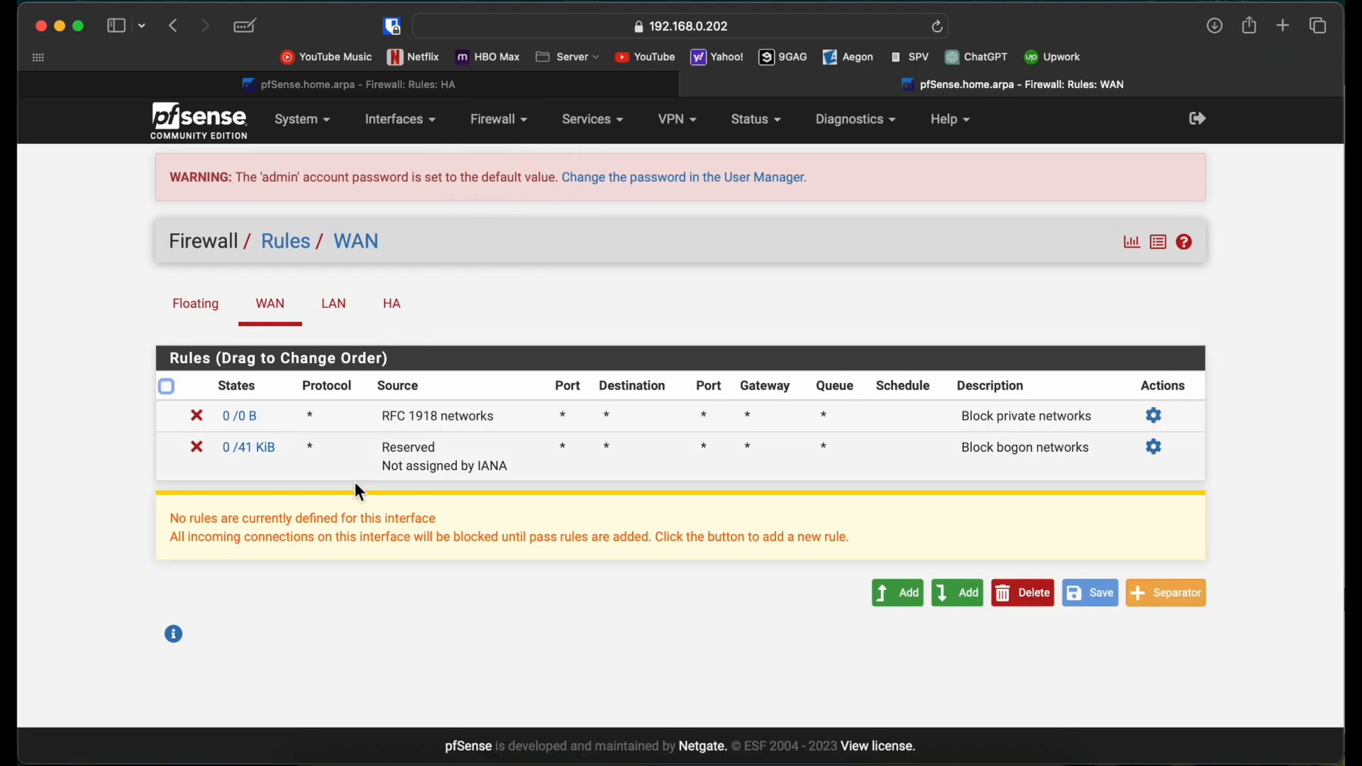
pyautogui.click(390, 309)
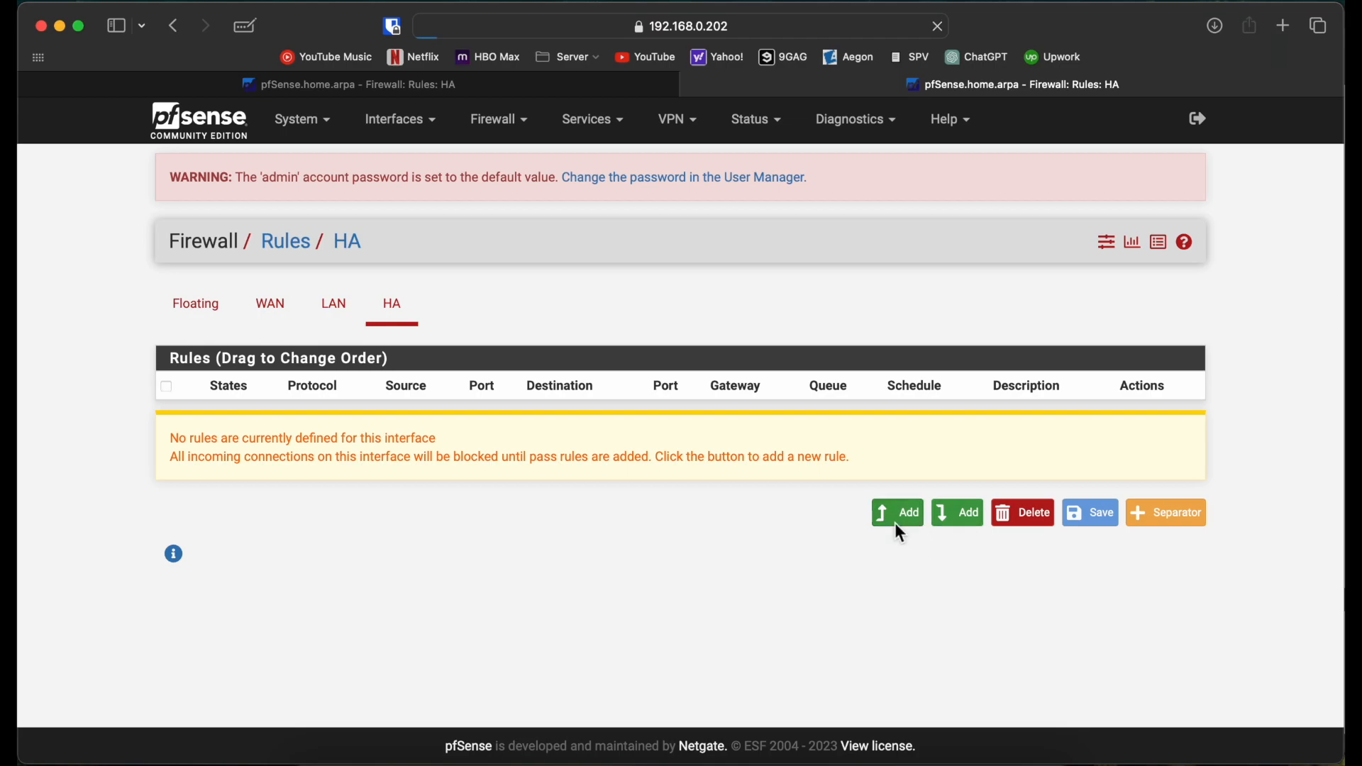
pyautogui.click(897, 519)
pyautogui.scroll(-3, 470, 449)
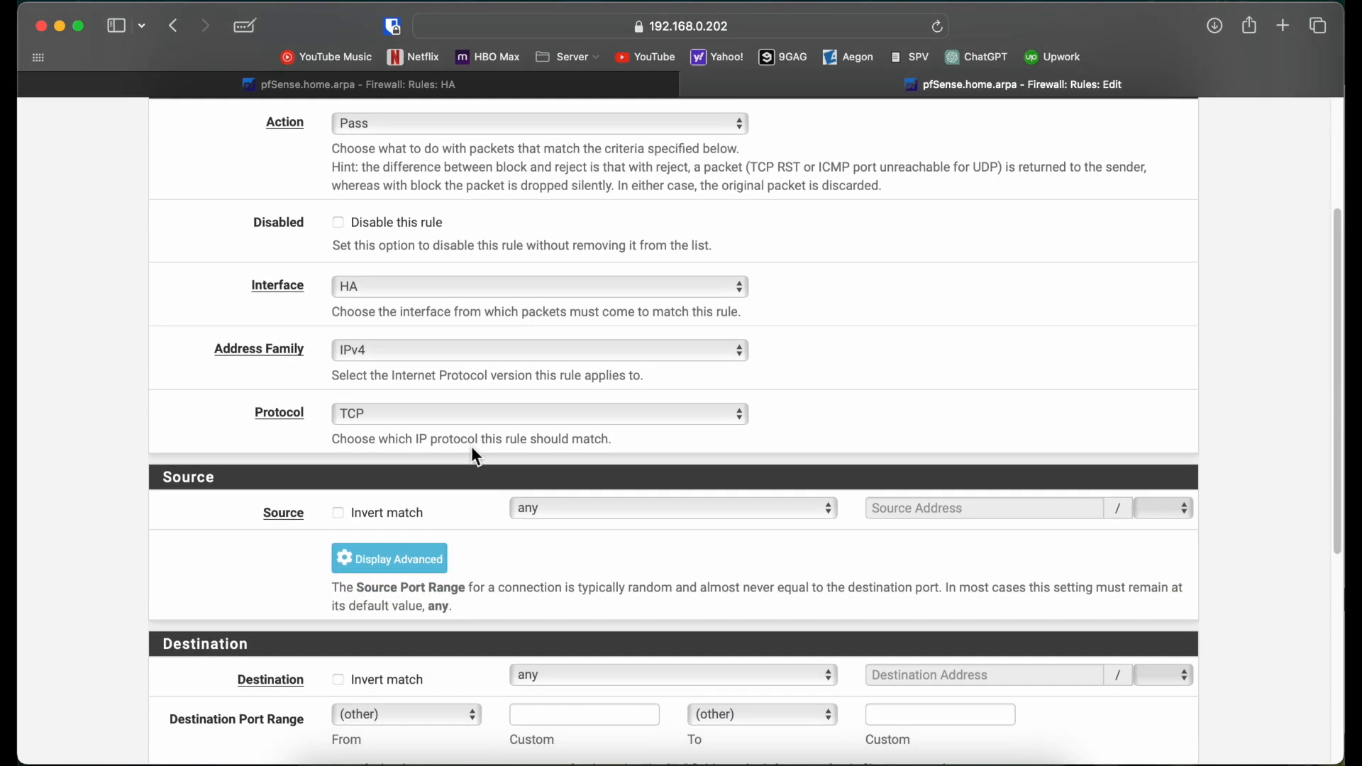
pyautogui.scroll(-3, 534, 561)
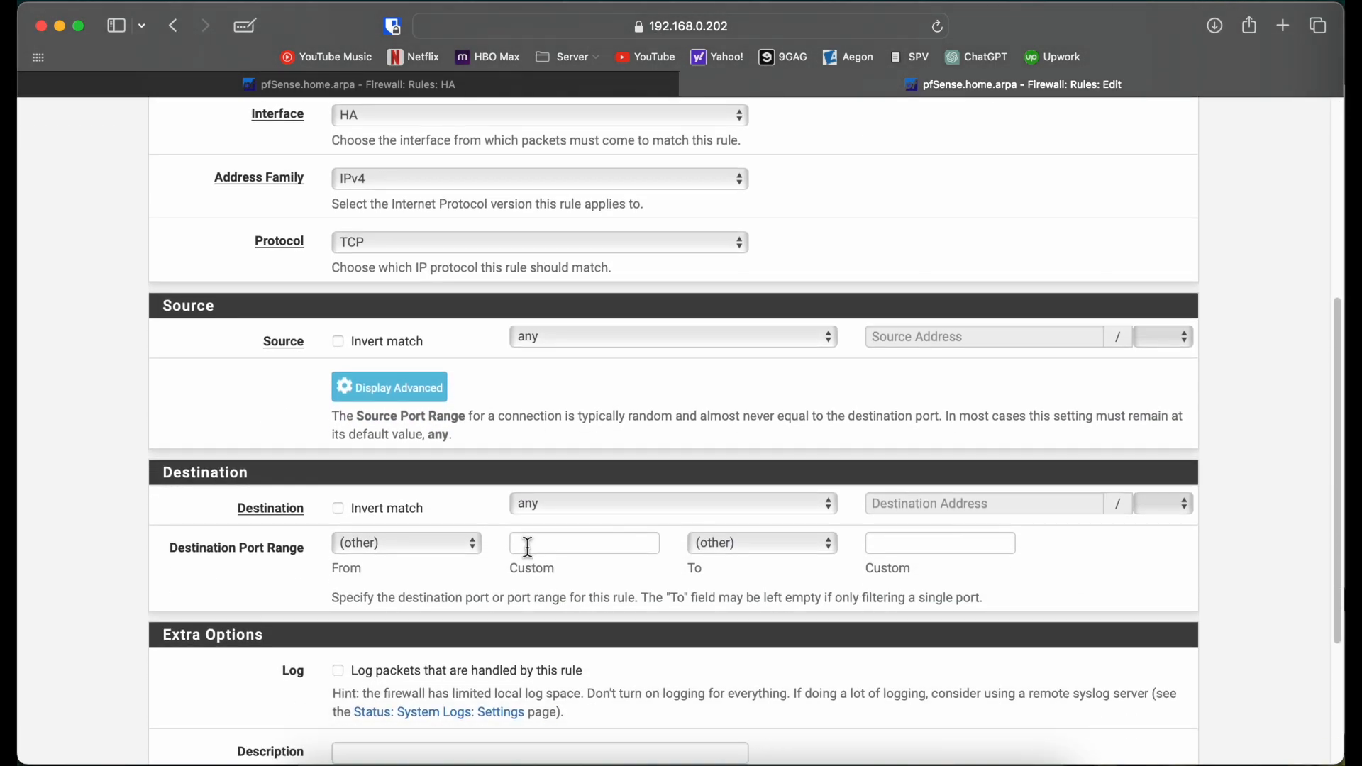
pyautogui.click(557, 343)
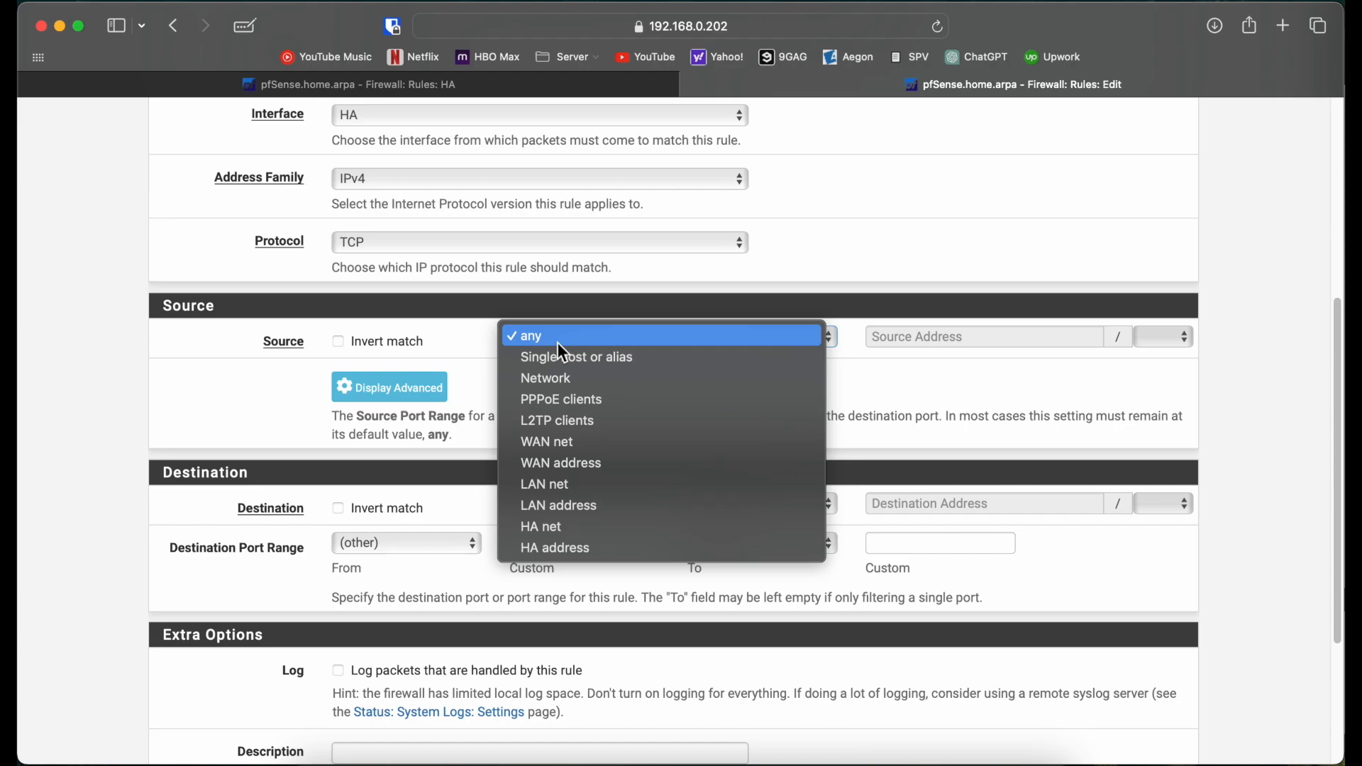
pyautogui.click(571, 548)
pyautogui.click(582, 511)
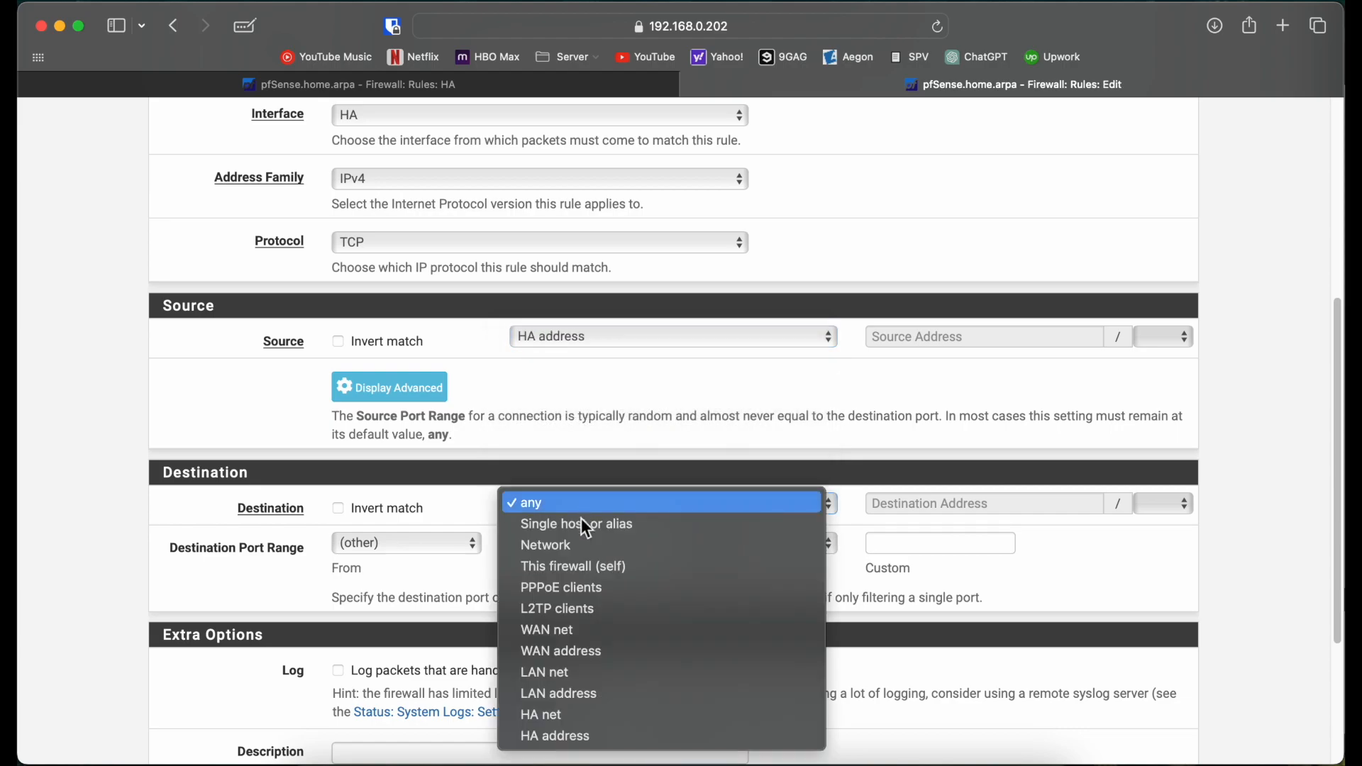
pyautogui.press('Escape')
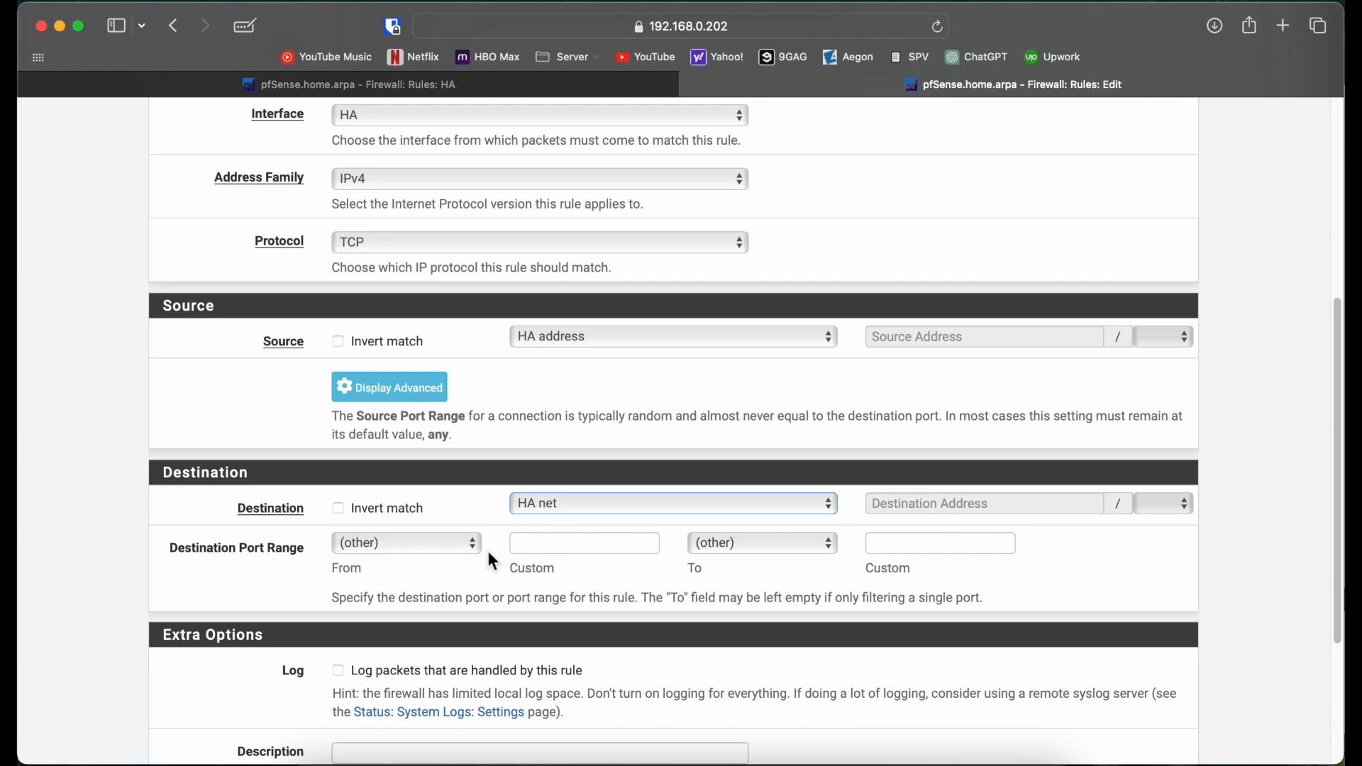
pyautogui.click(478, 547)
pyautogui.click(407, 733)
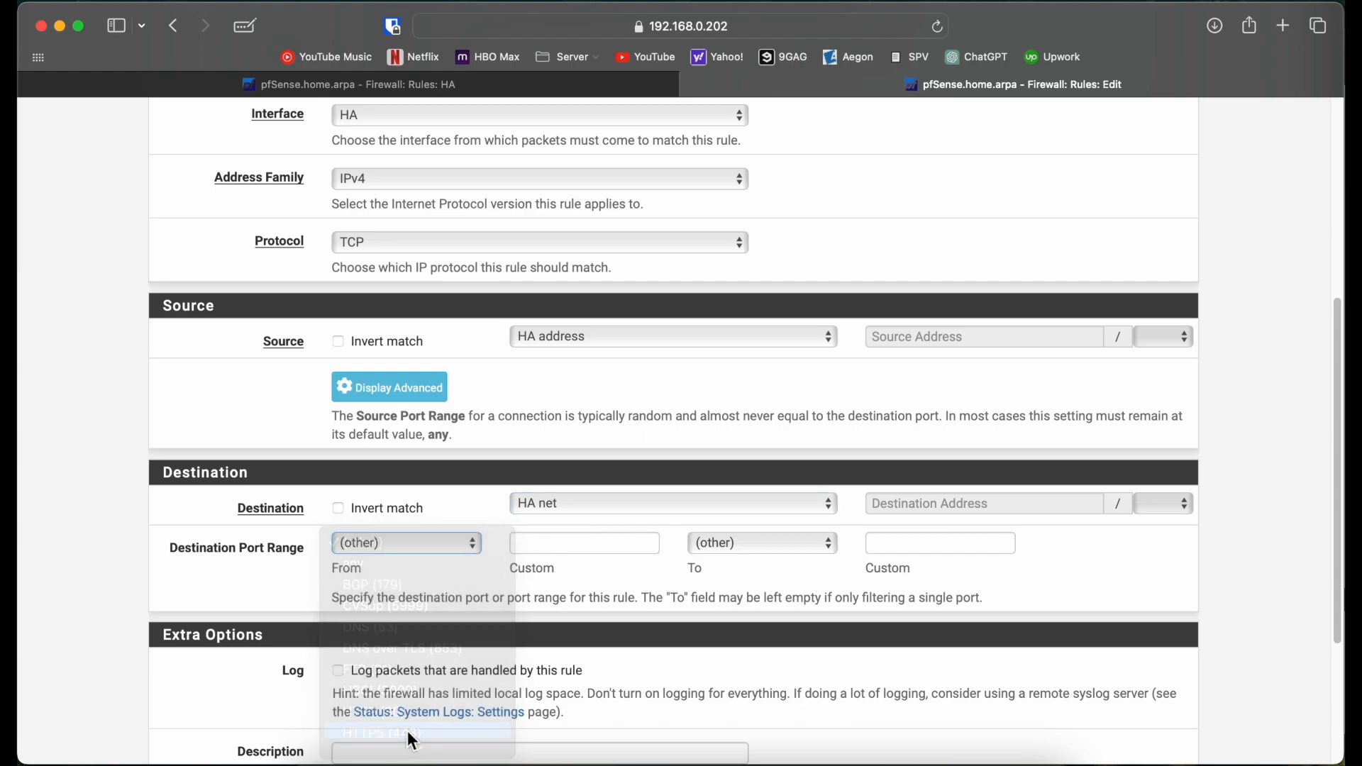
# Step: Save and apply the second firewall's HA rule
pyautogui.scroll(-3, 404, 727)
pyautogui.click(367, 666)
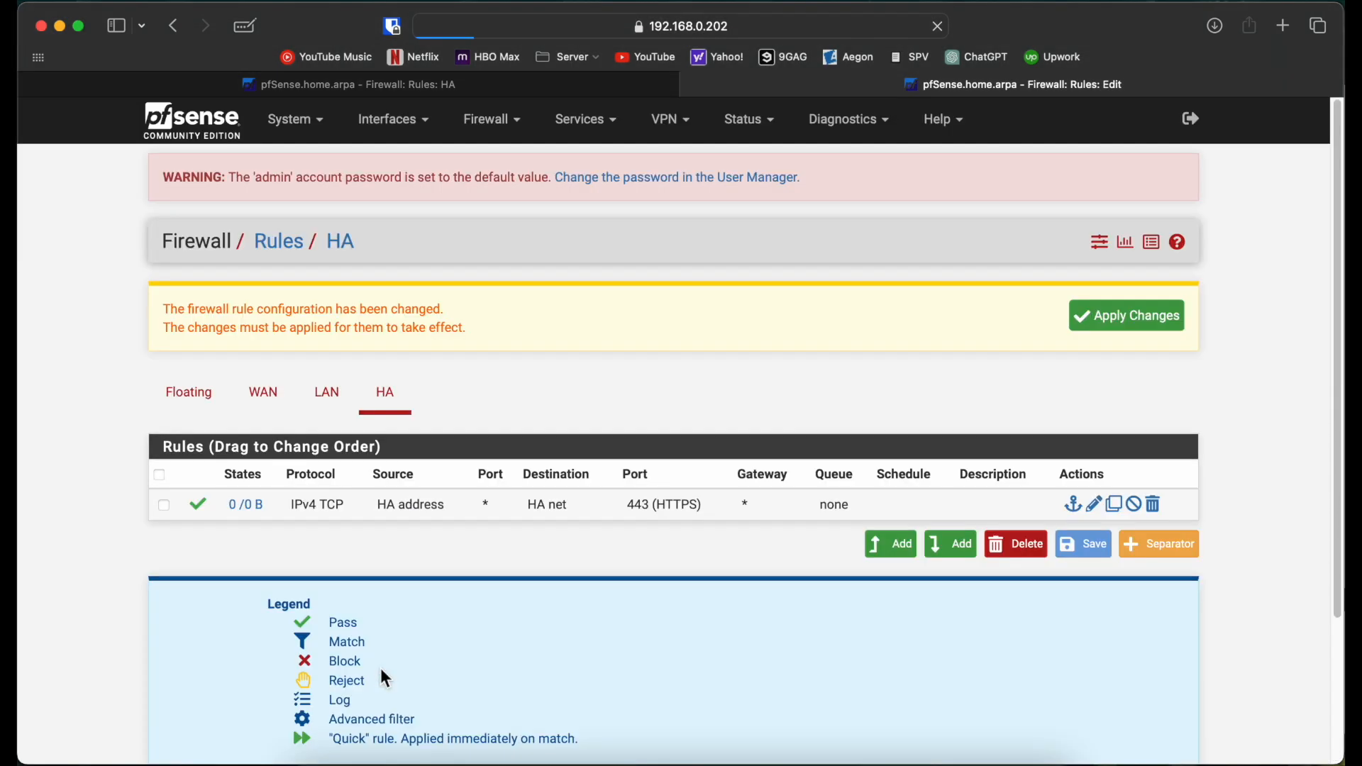
pyautogui.click(1125, 318)
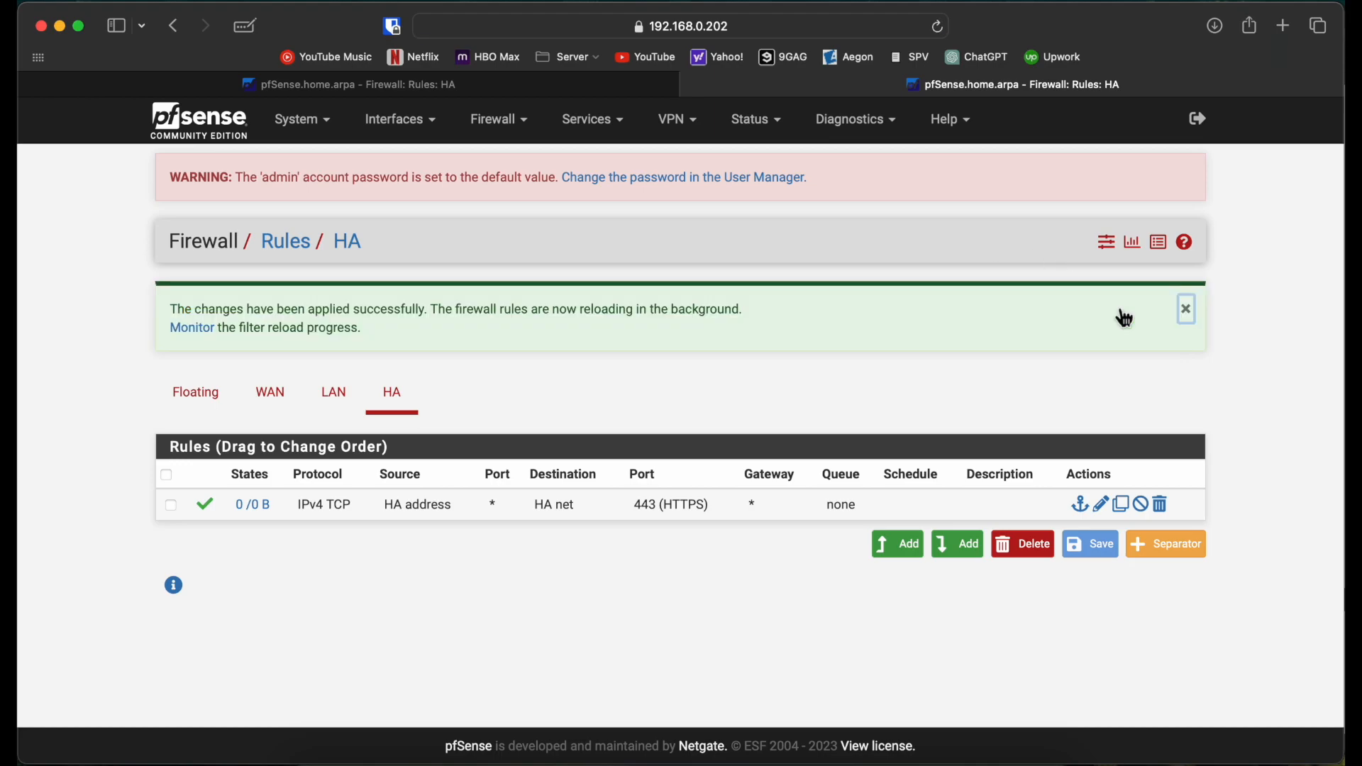
# Step: Open System > High Availability Sync on firewall 192.168.0.201
pyautogui.click(567, 95)
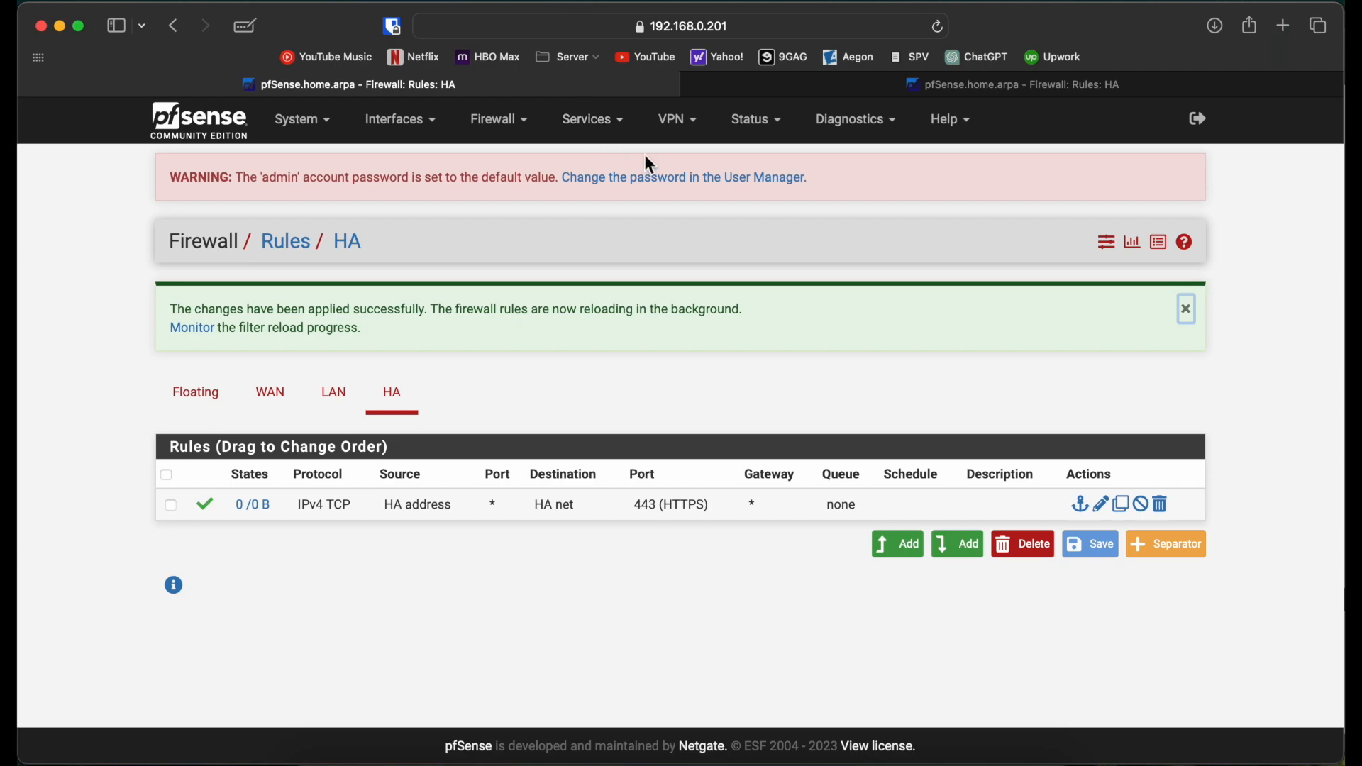
pyautogui.click(321, 141)
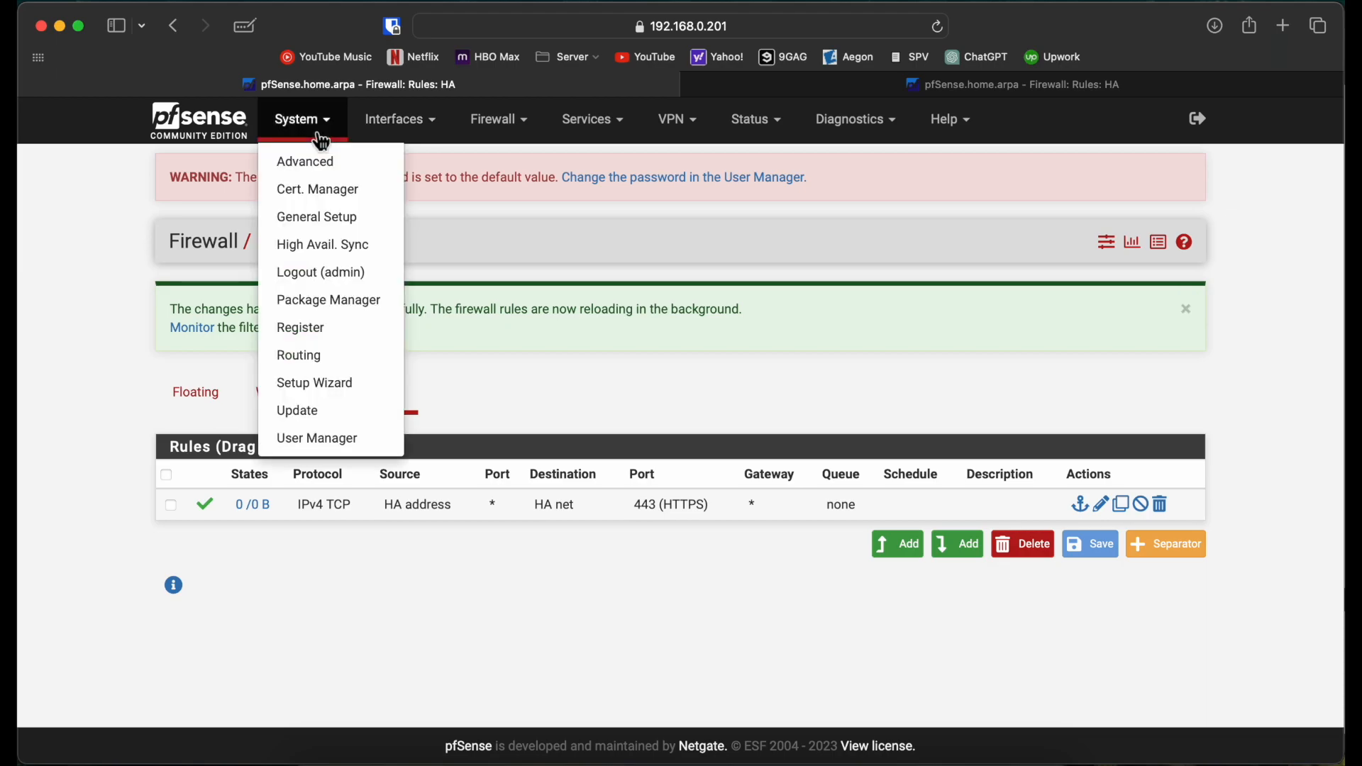
pyautogui.click(344, 248)
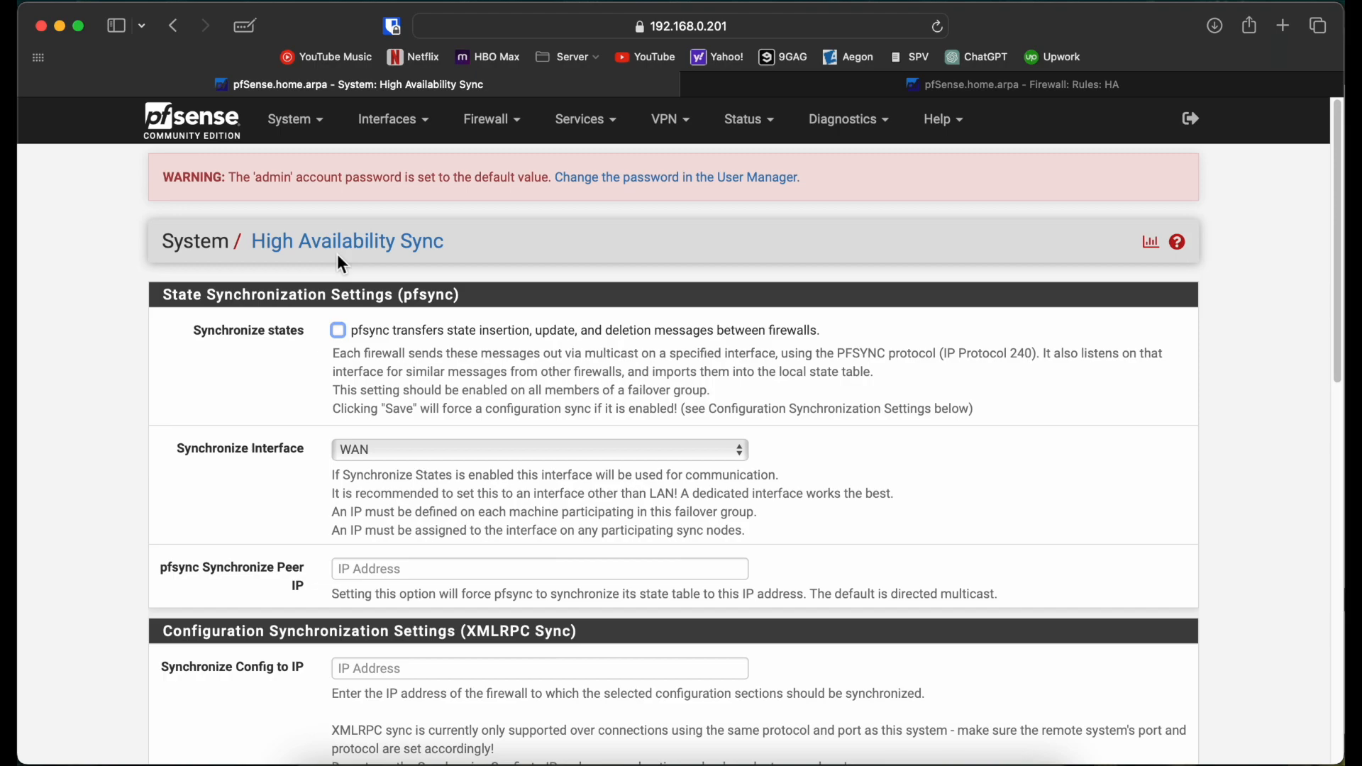
# Step: Enable state synchronization over the HA interface with pfsync peer 172.10.10.2
pyautogui.click(370, 341)
pyautogui.click(401, 457)
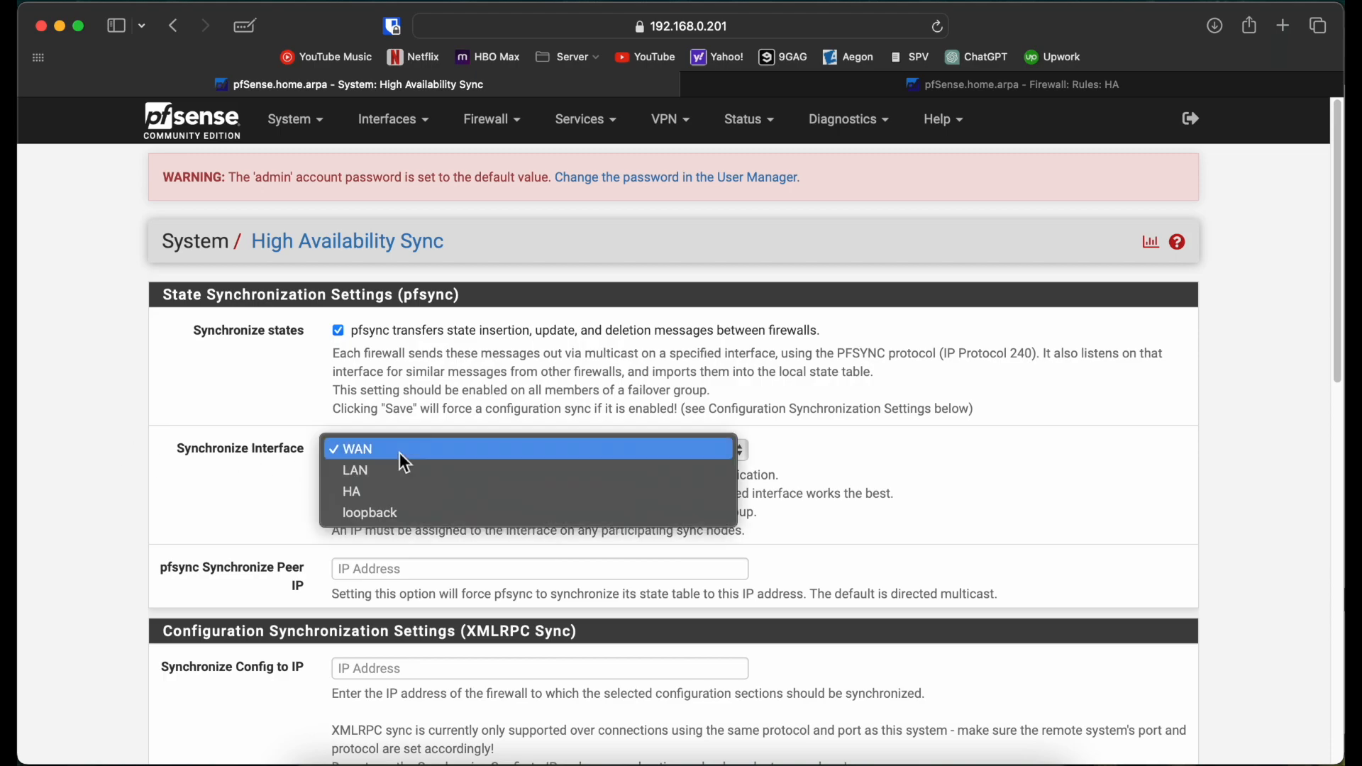
pyautogui.click(403, 494)
pyautogui.scroll(-3, 88, 437)
pyautogui.click(354, 473)
pyautogui.write('17')
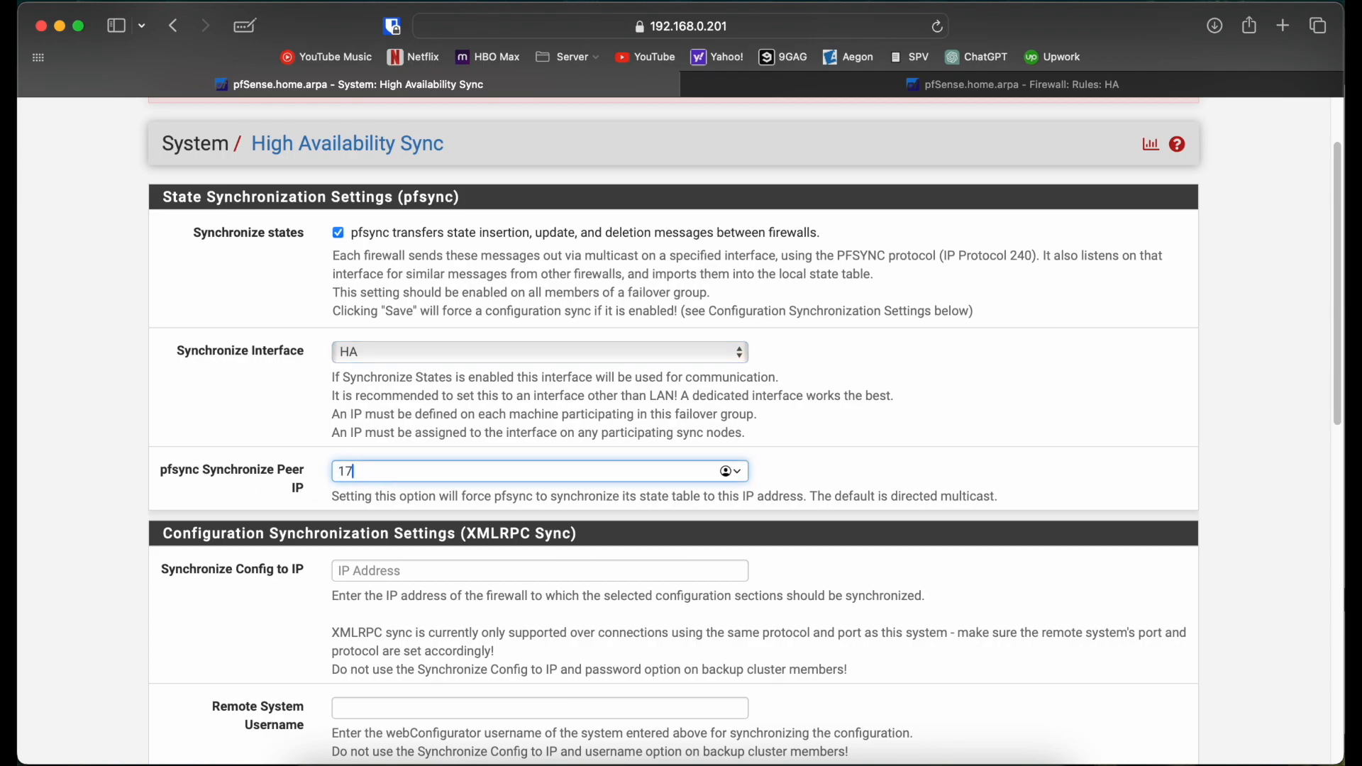
pyautogui.write('2.10.10.2')
# Step: Copy 172.10.10.2 into the Synchronize Config to IP field
pyautogui.press('super+a')
pyautogui.press('super+c')
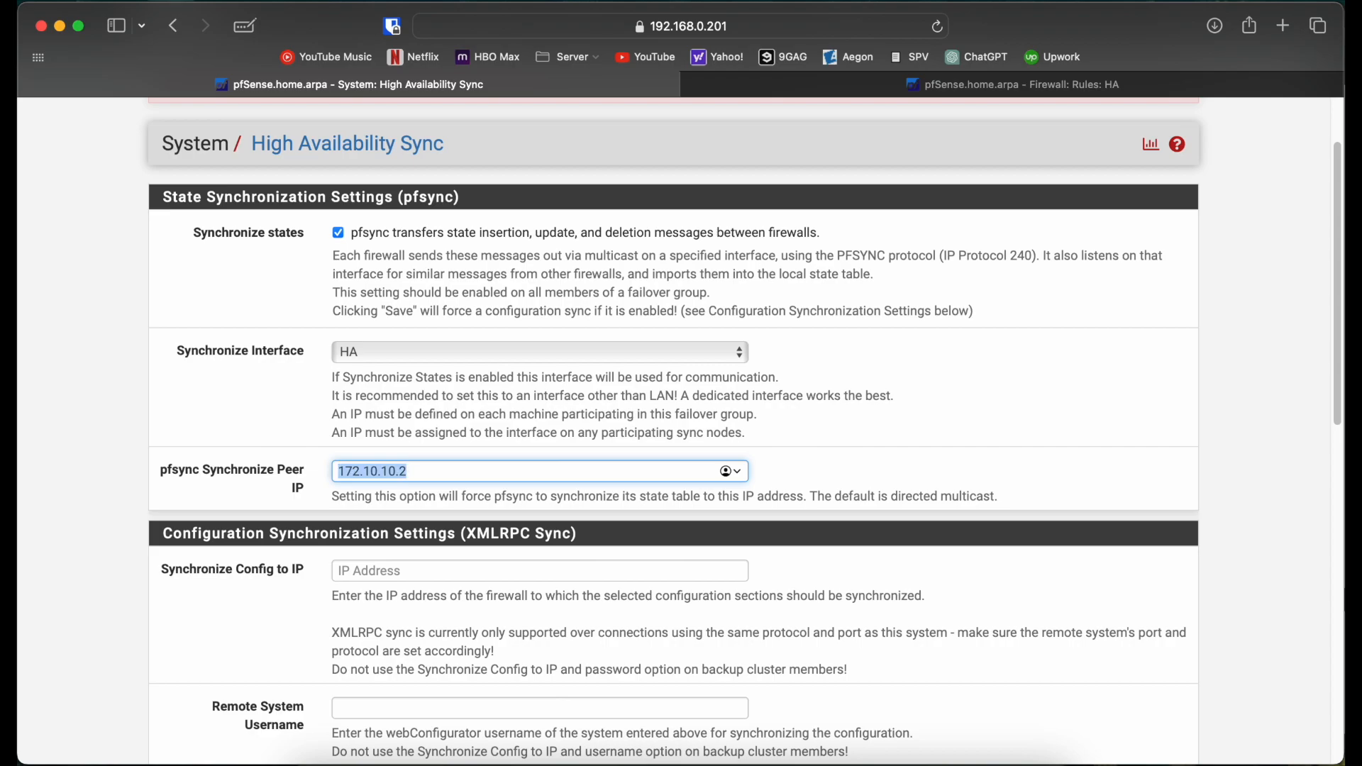
pyautogui.click(359, 571)
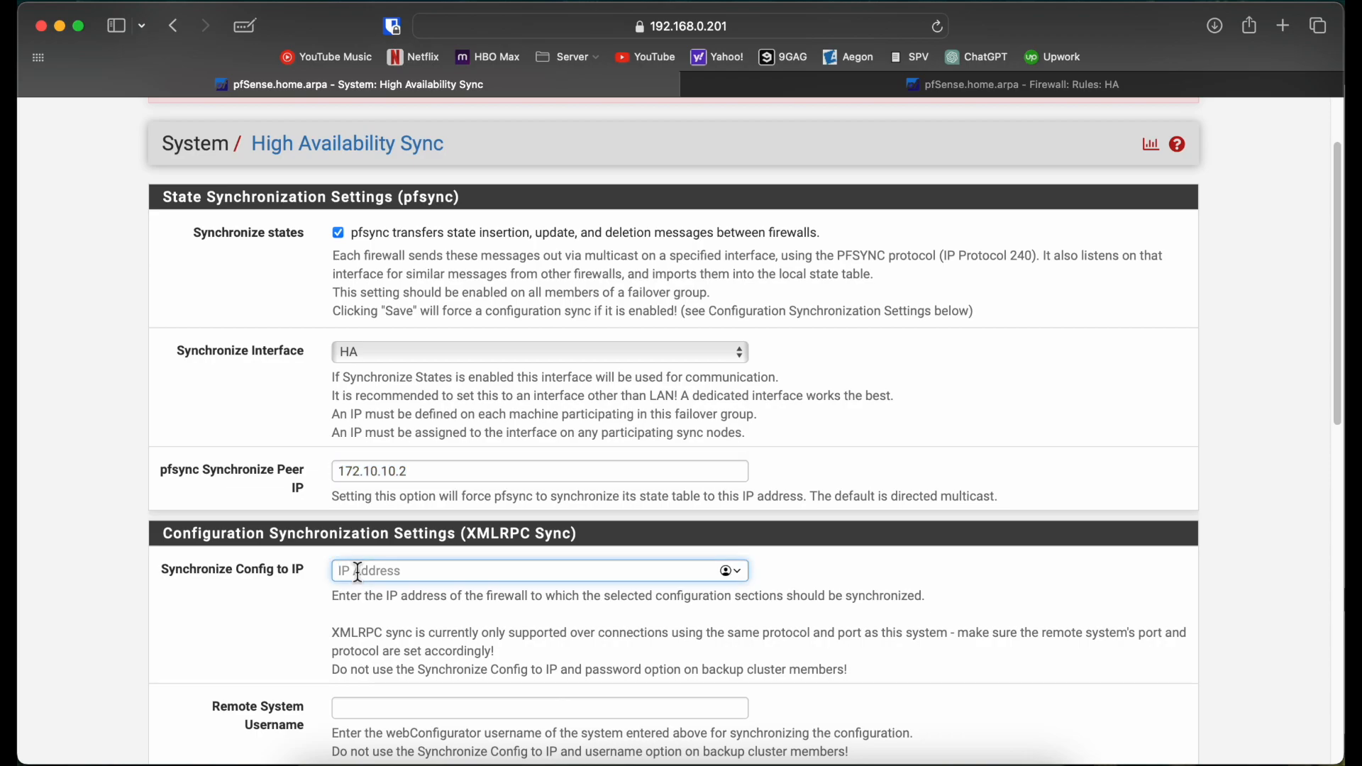
pyautogui.press('super+v')
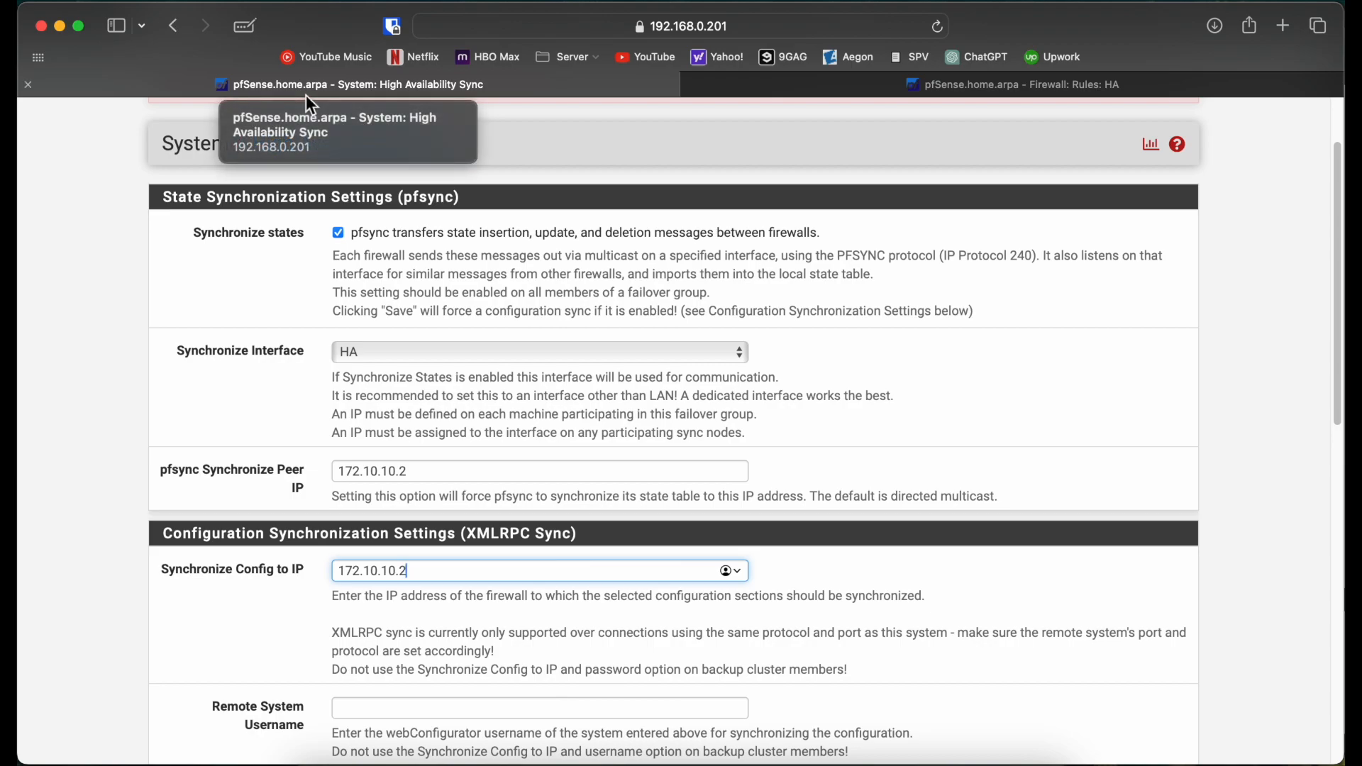
# Step: Set the remote system username to admin and enter and confirm its password
pyautogui.scroll(-5, 124, 466)
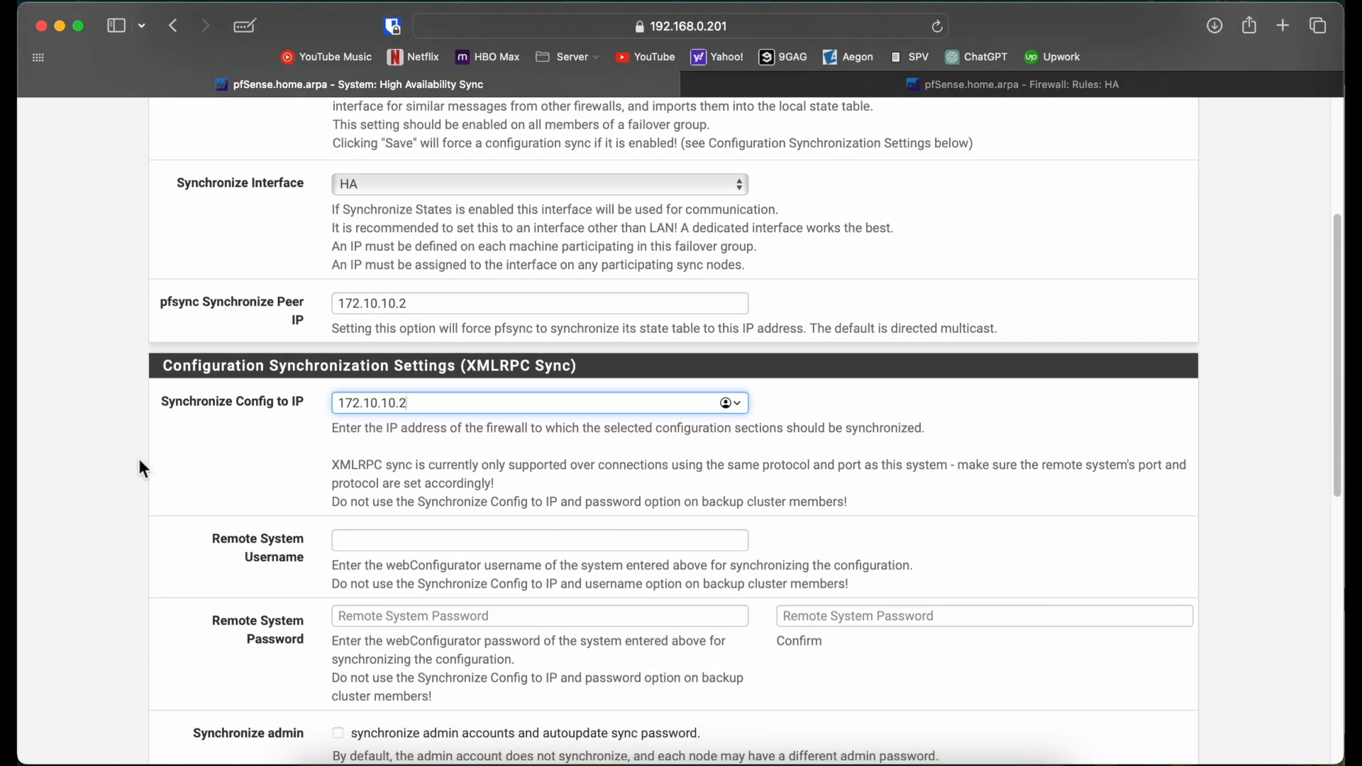
pyautogui.click(416, 538)
pyautogui.write('admin')
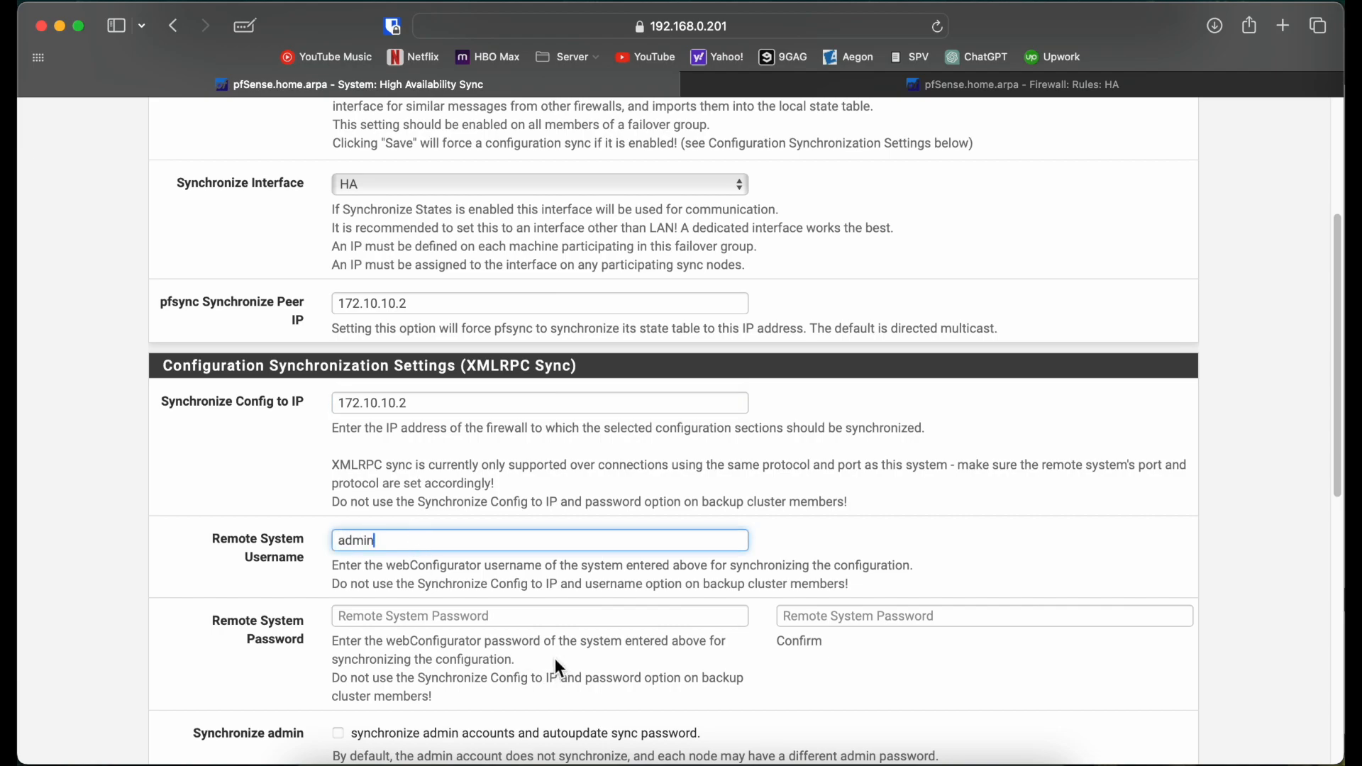
pyautogui.click(541, 625)
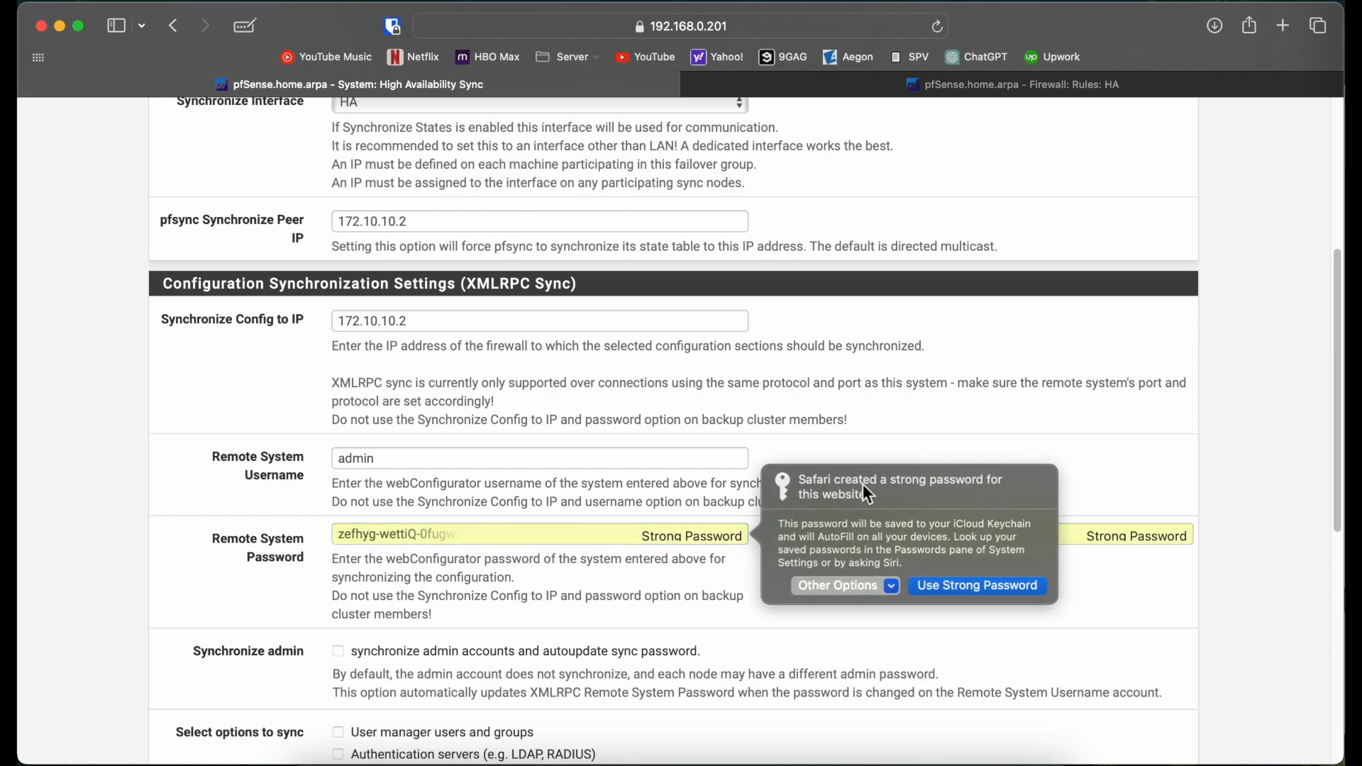
pyautogui.click(880, 587)
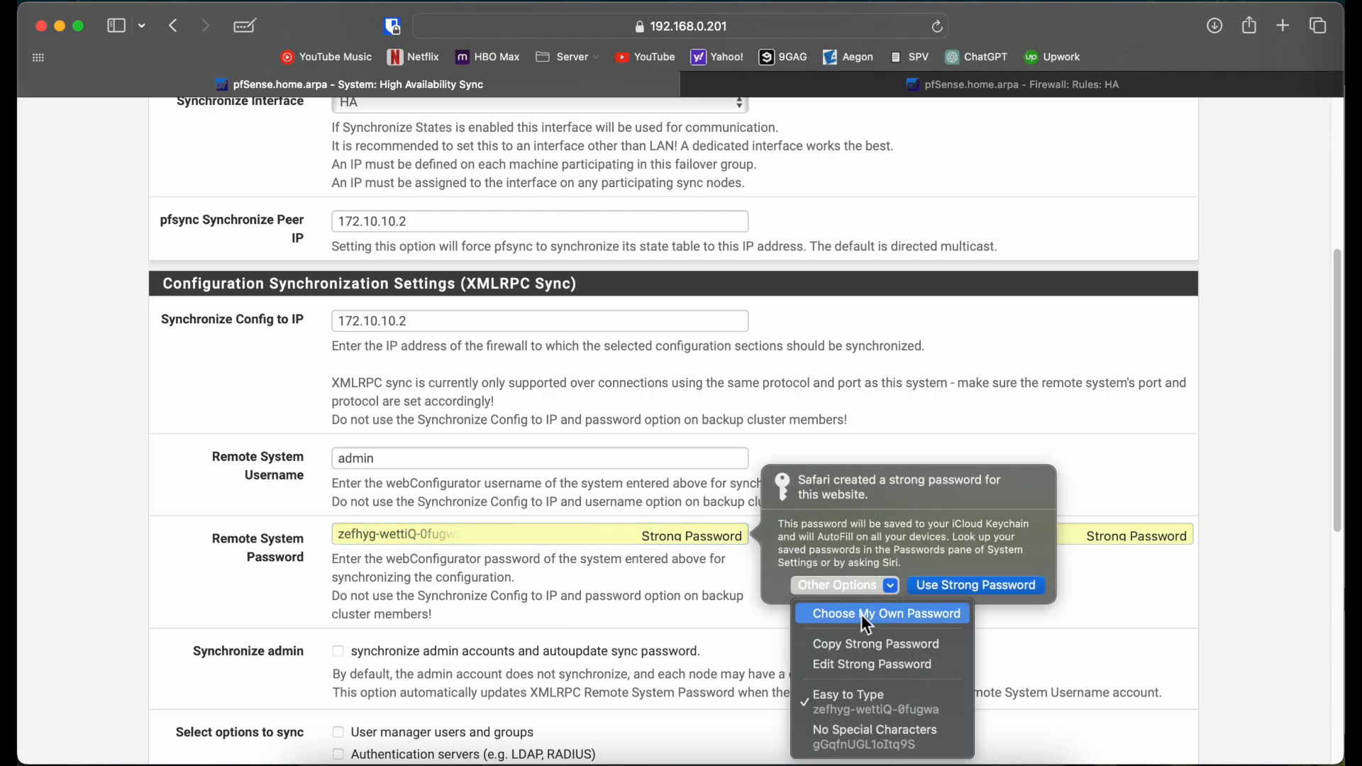
pyautogui.click(861, 614)
pyautogui.write('****')
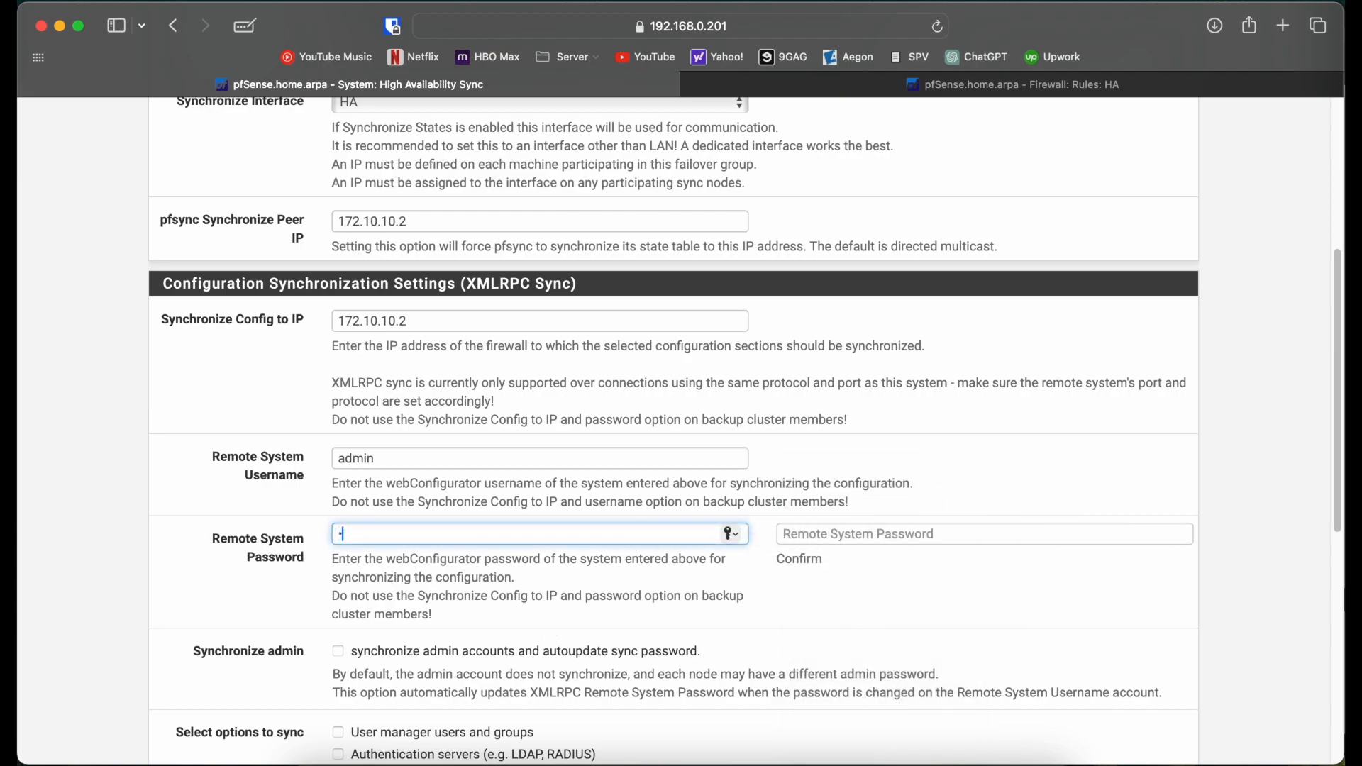
pyautogui.write('***')
pyautogui.press('Tab')
pyautogui.write('*****')
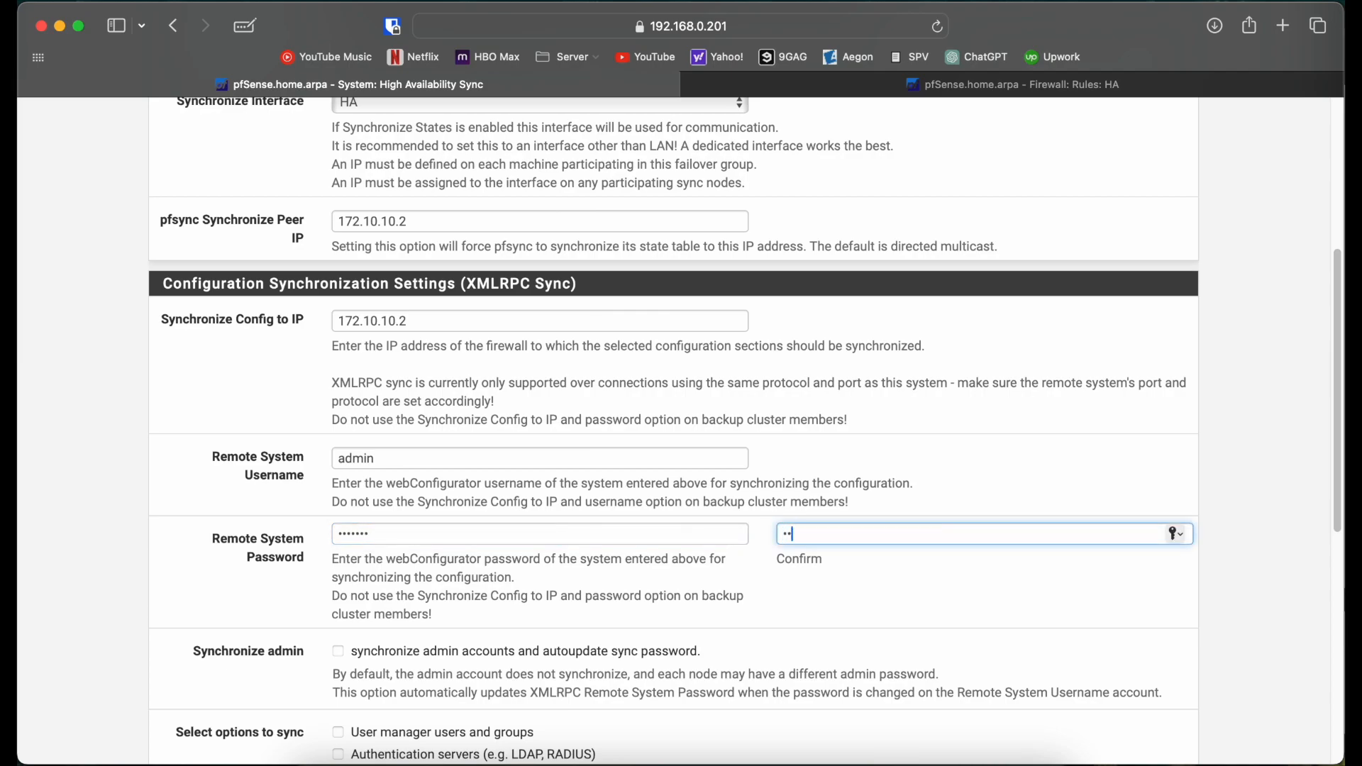
pyautogui.write('**')
pyautogui.click(198, 590)
# Step: Enable admin account sync, select every sync option with Toggle All, and save
pyautogui.scroll(-4, 198, 590)
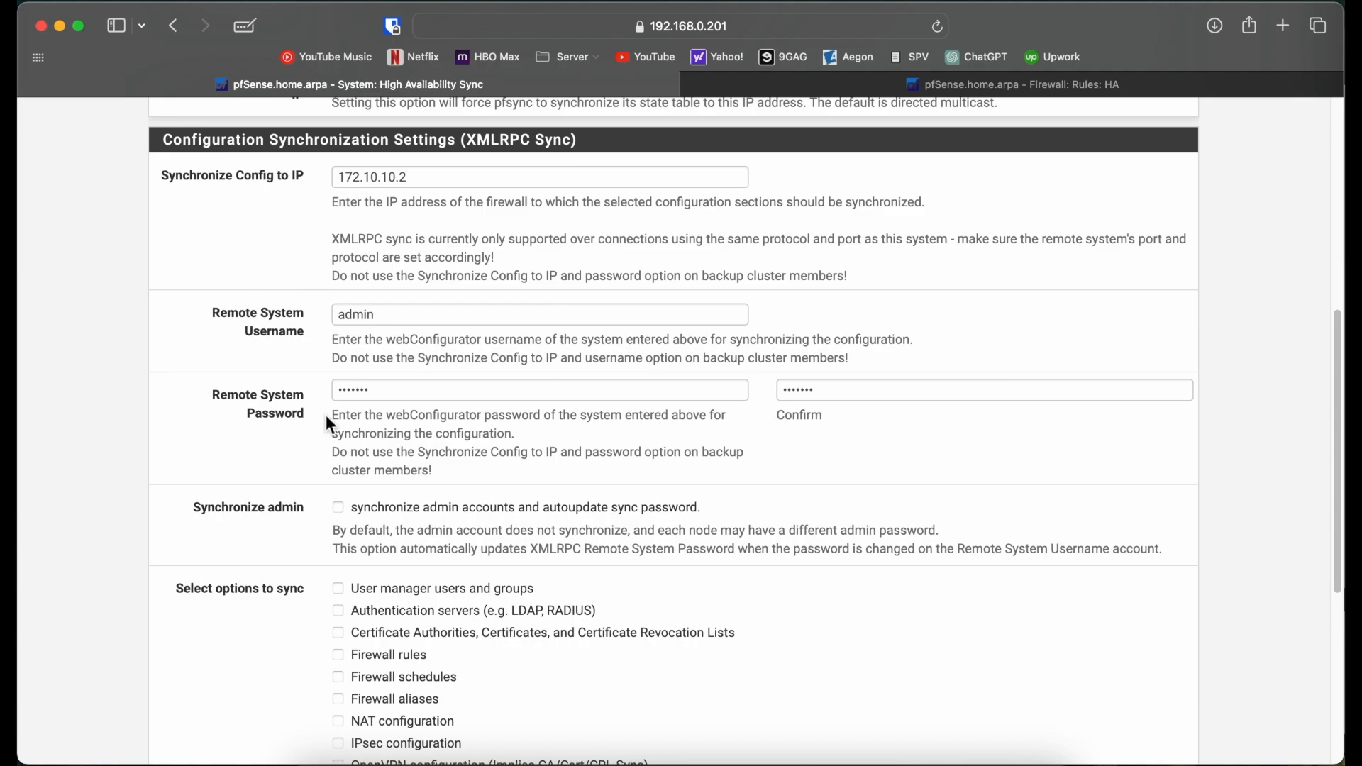
pyautogui.click(337, 508)
pyautogui.scroll(-7, 180, 530)
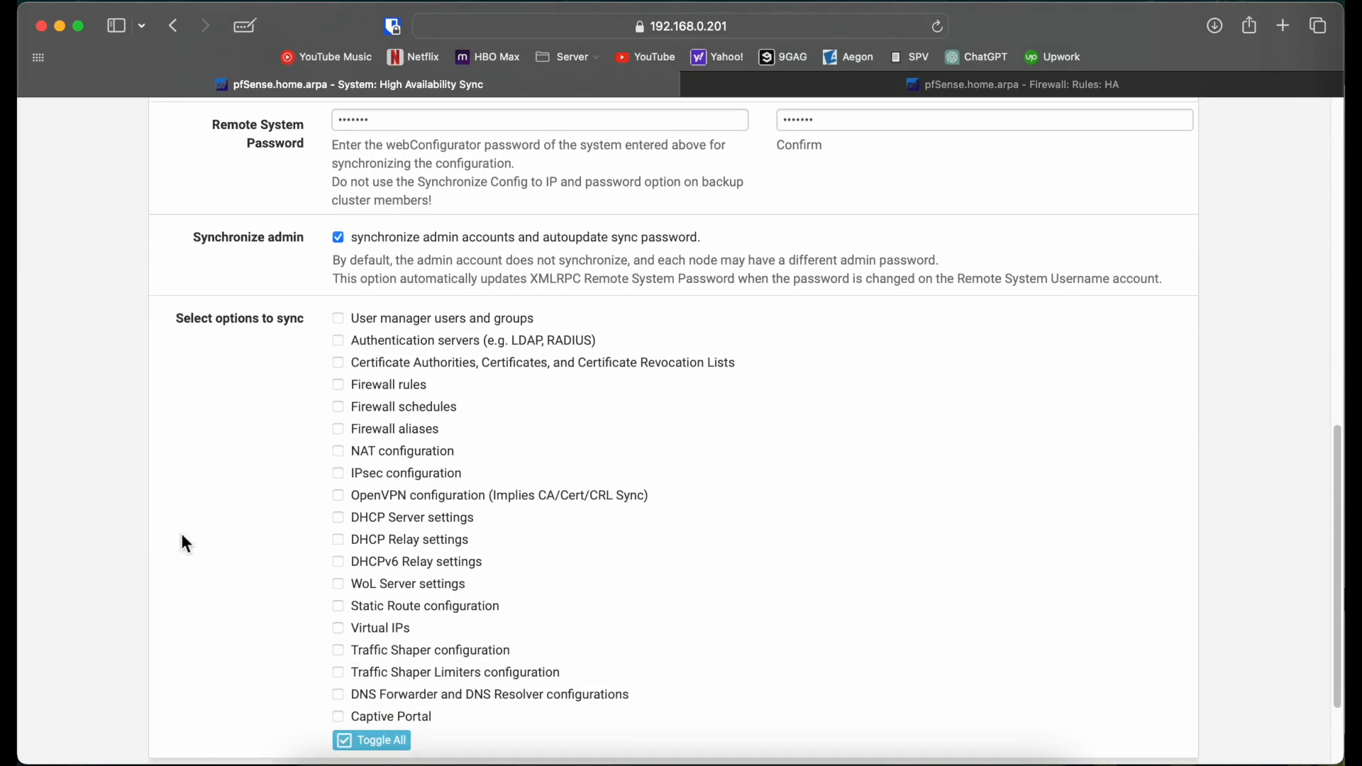
pyautogui.scroll(5, 225, 474)
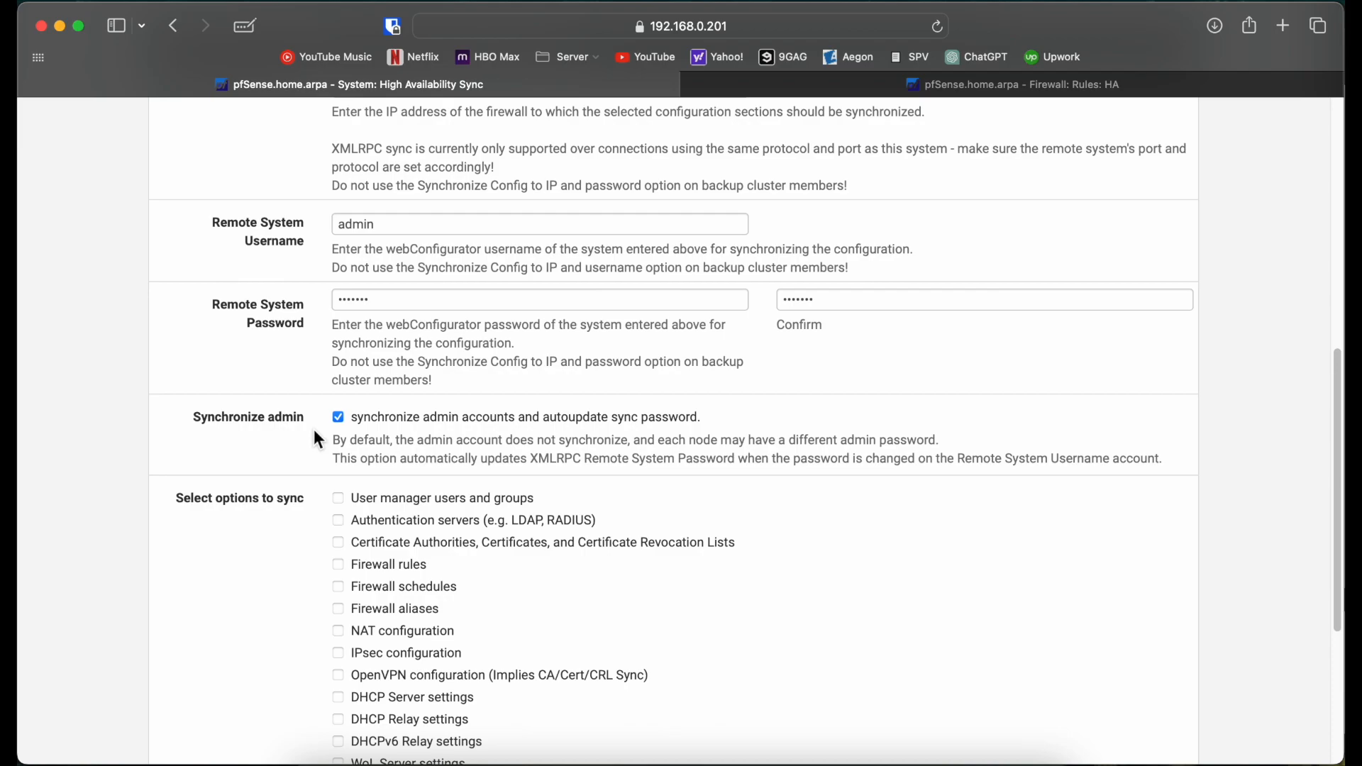
pyautogui.scroll(-7, 314, 431)
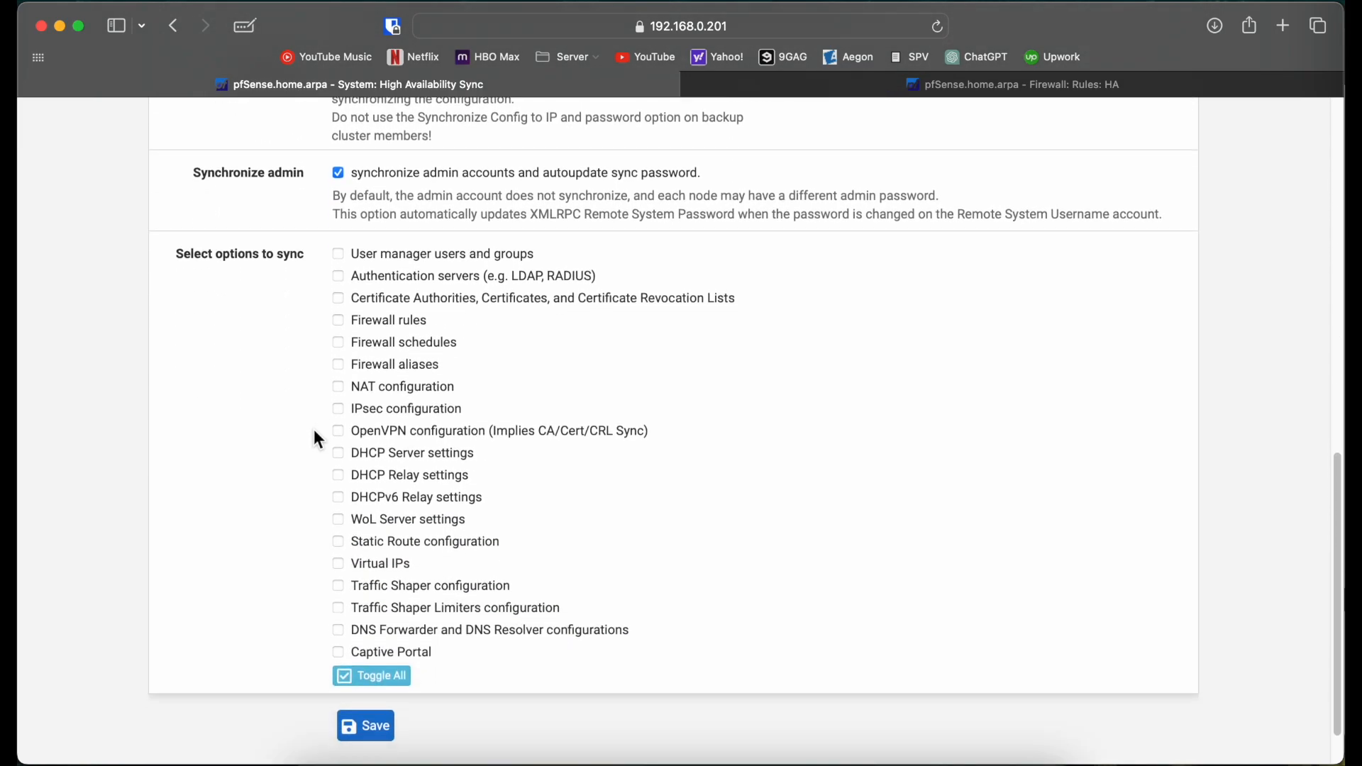
pyautogui.click(374, 678)
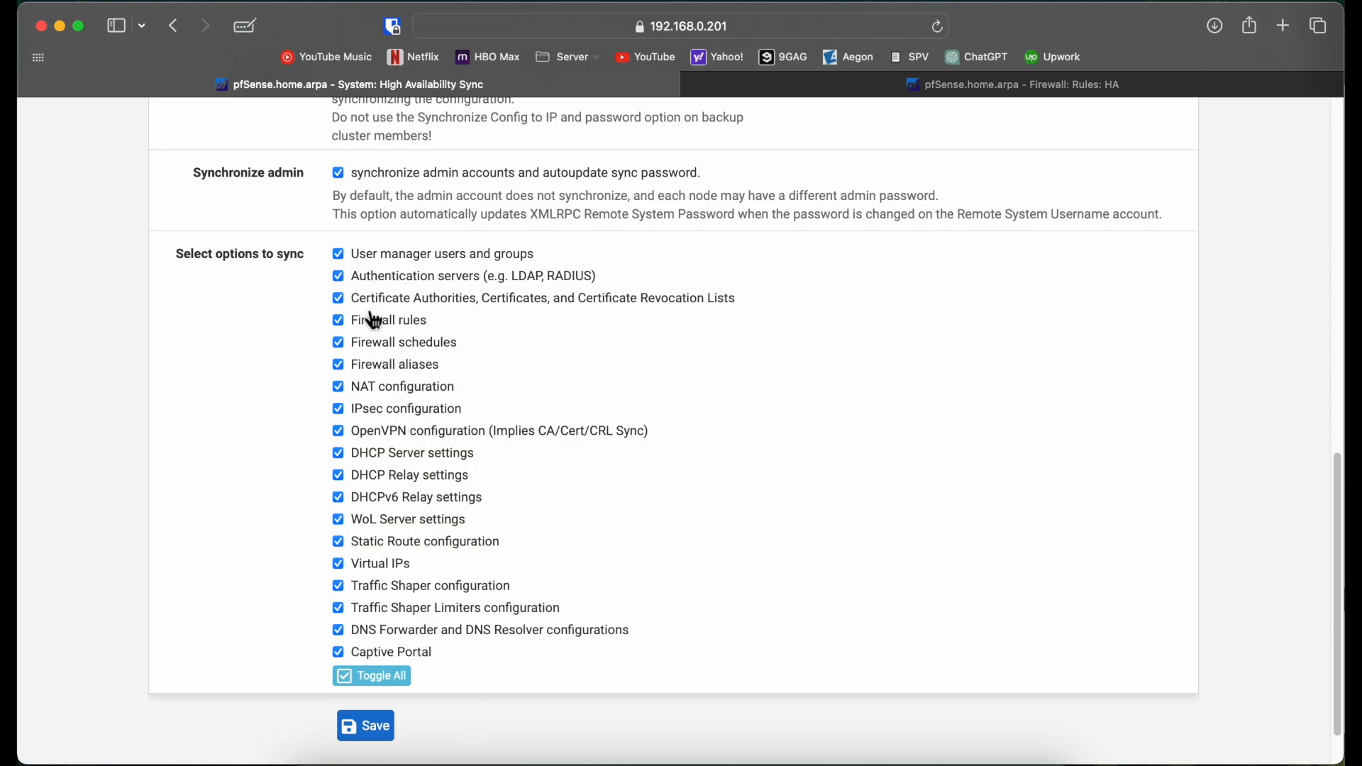
pyautogui.click(372, 734)
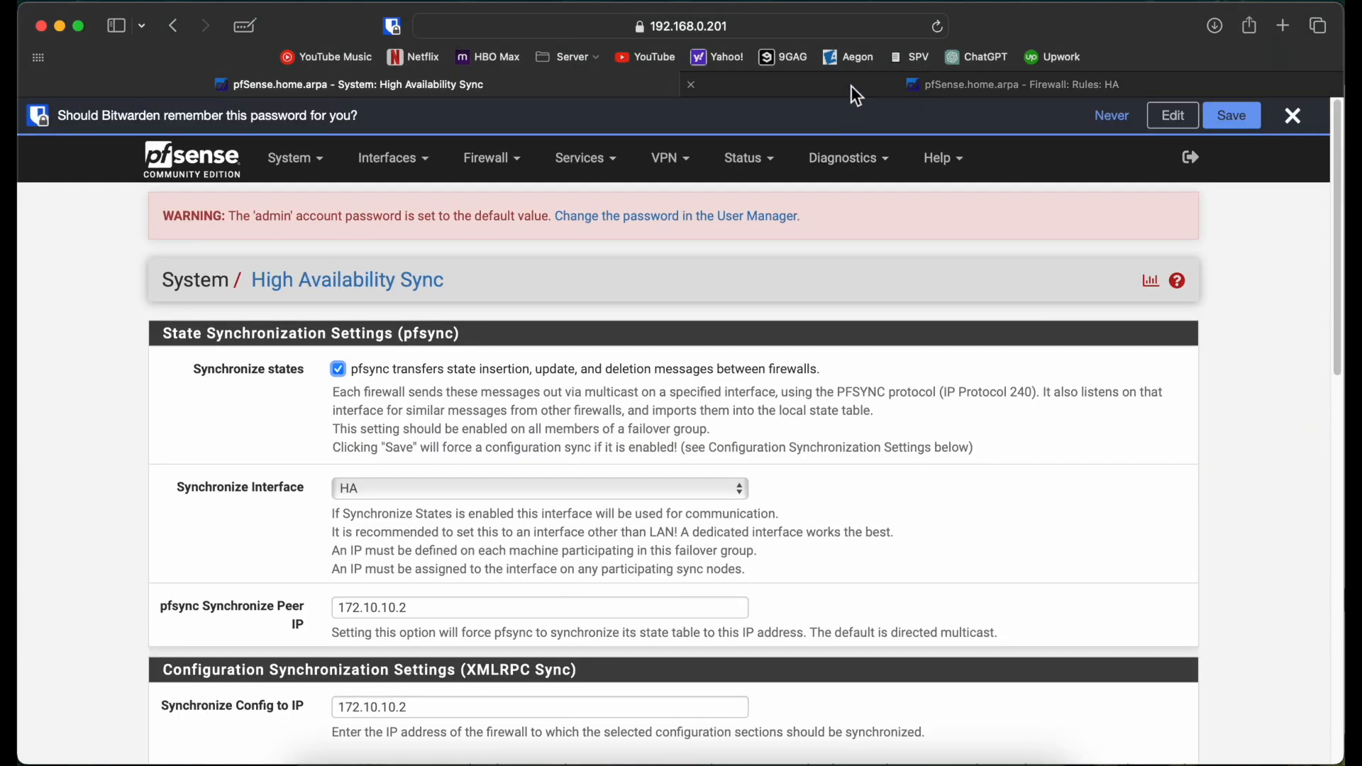
# Step: On firewall 192.168.0.202, open System > High Availability Sync
pyautogui.click(851, 86)
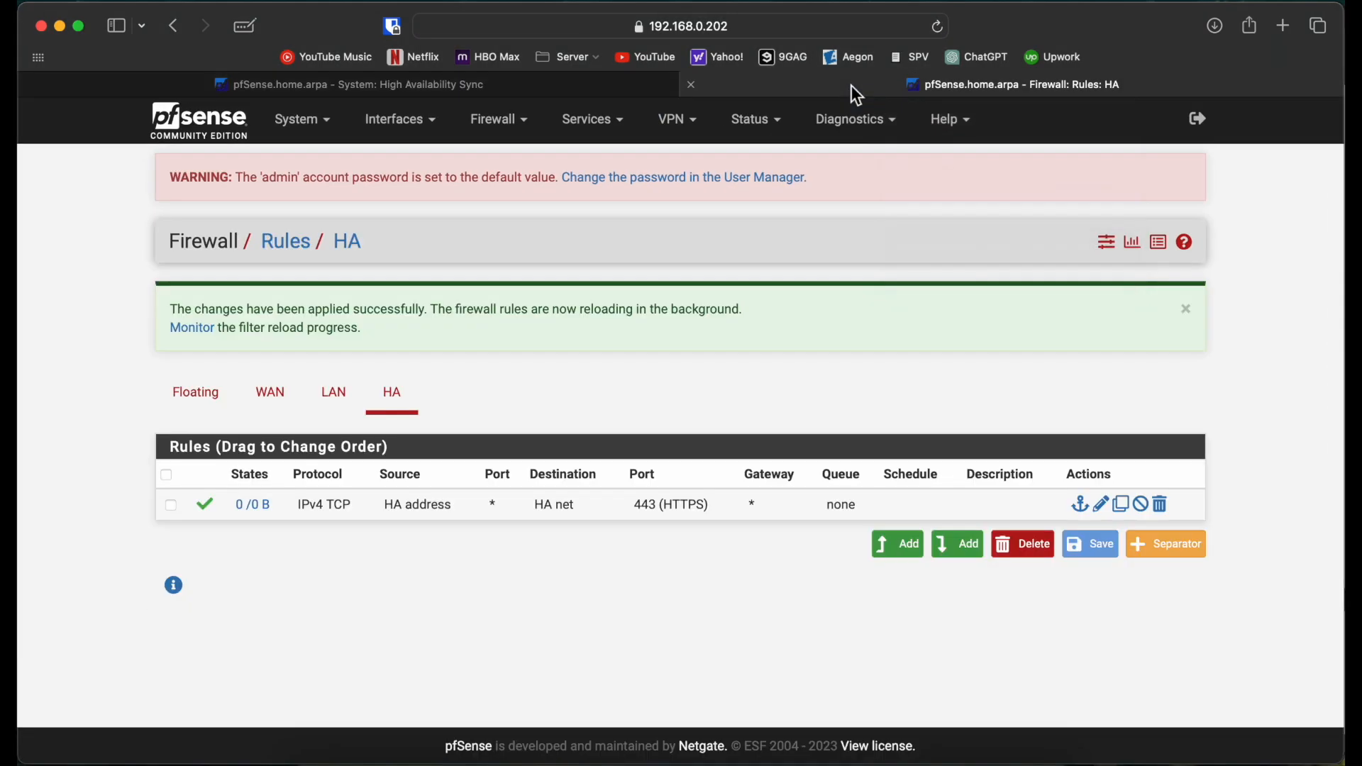
pyautogui.click(557, 95)
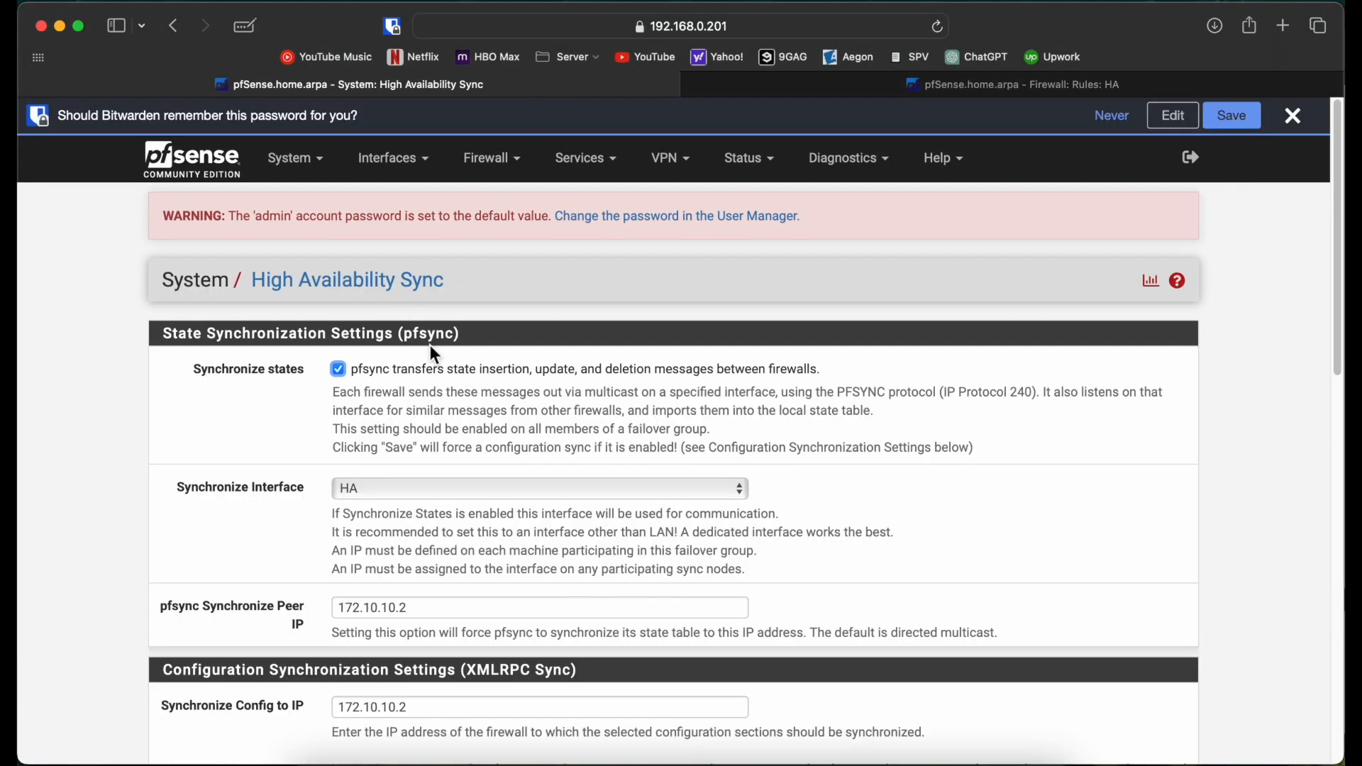
pyautogui.click(846, 92)
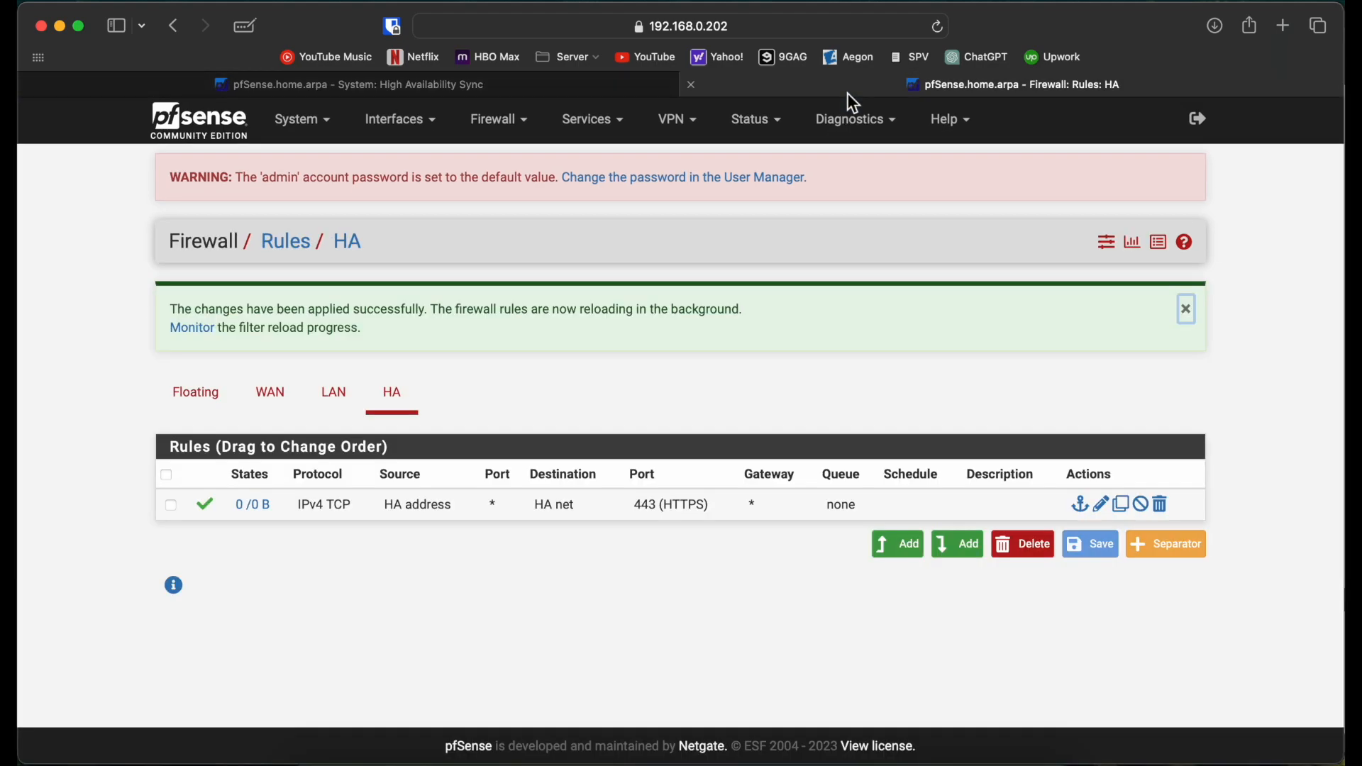
pyautogui.click(317, 128)
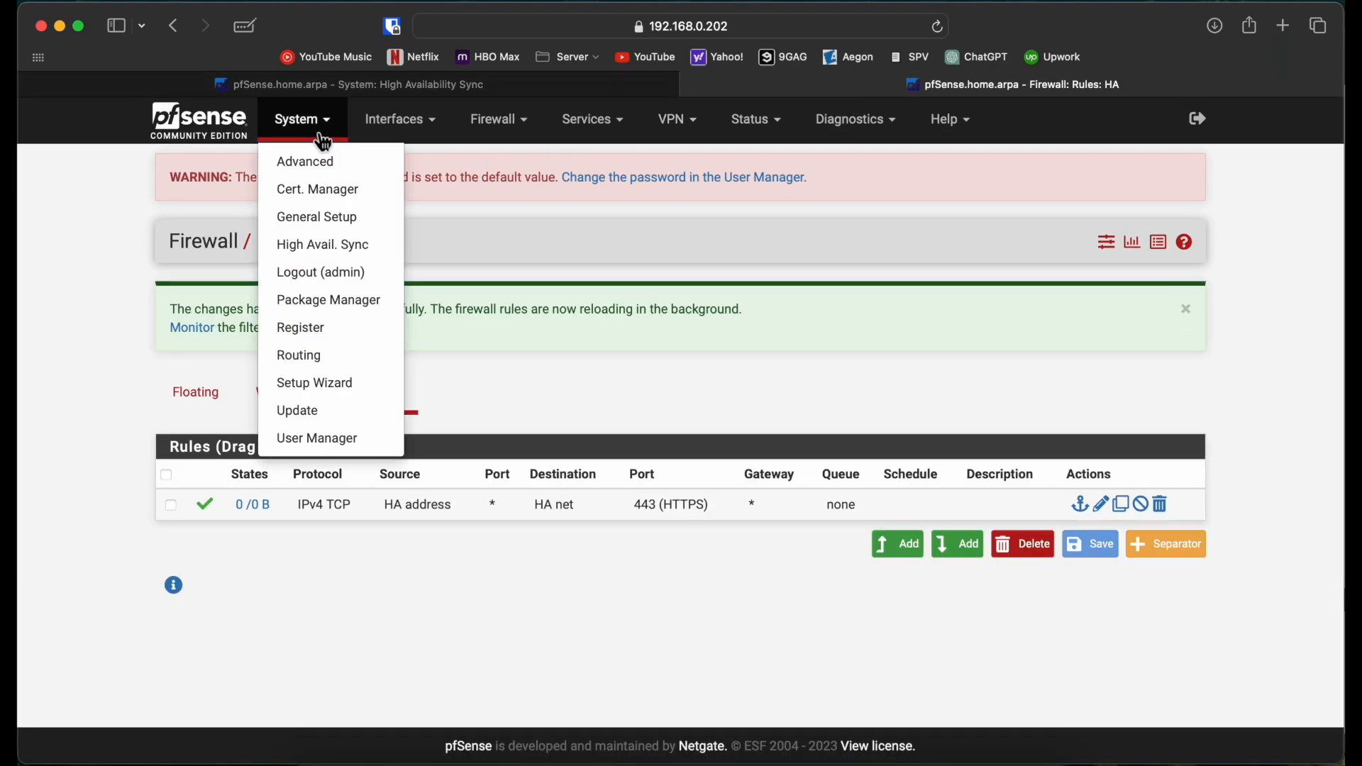
pyautogui.click(328, 254)
# Step: Enable state sync over the HA interface with pfsync peer IP 172.10.10.1
pyautogui.click(337, 330)
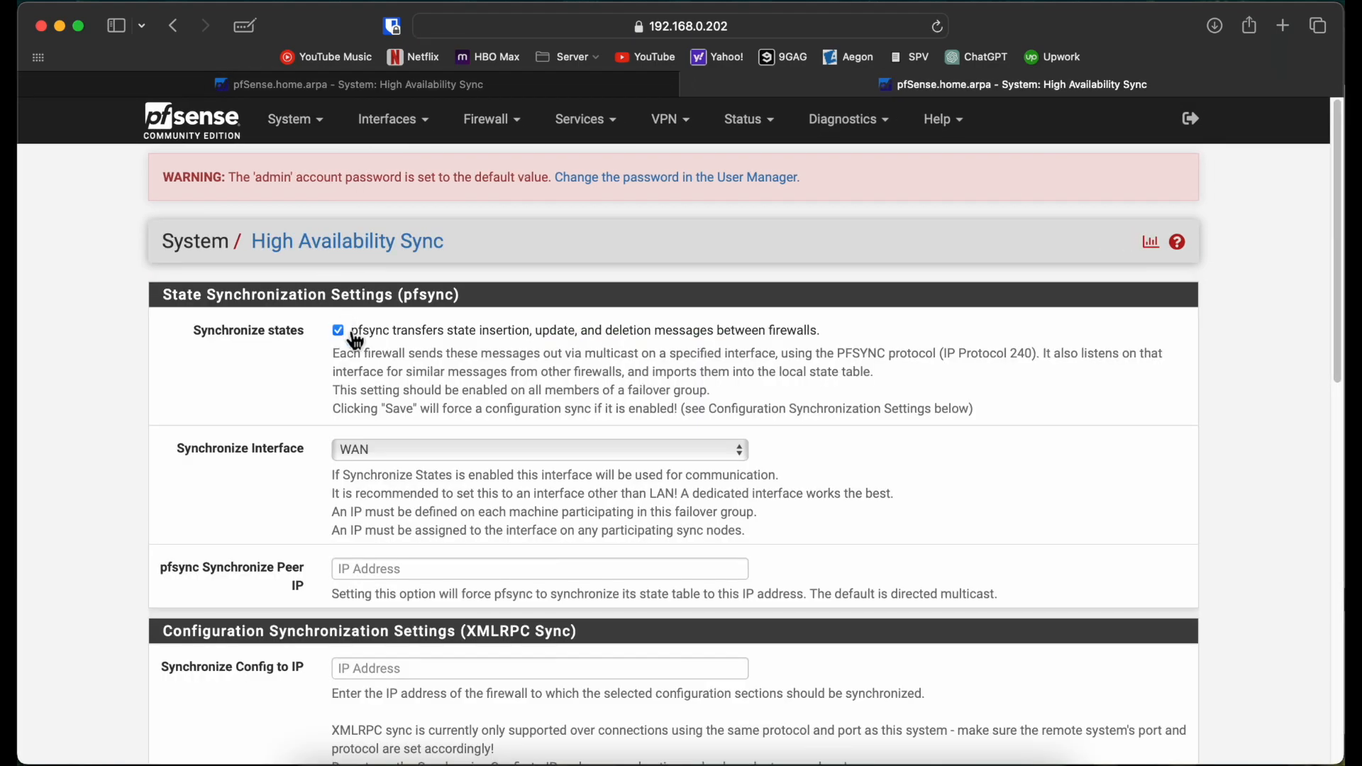
pyautogui.click(407, 446)
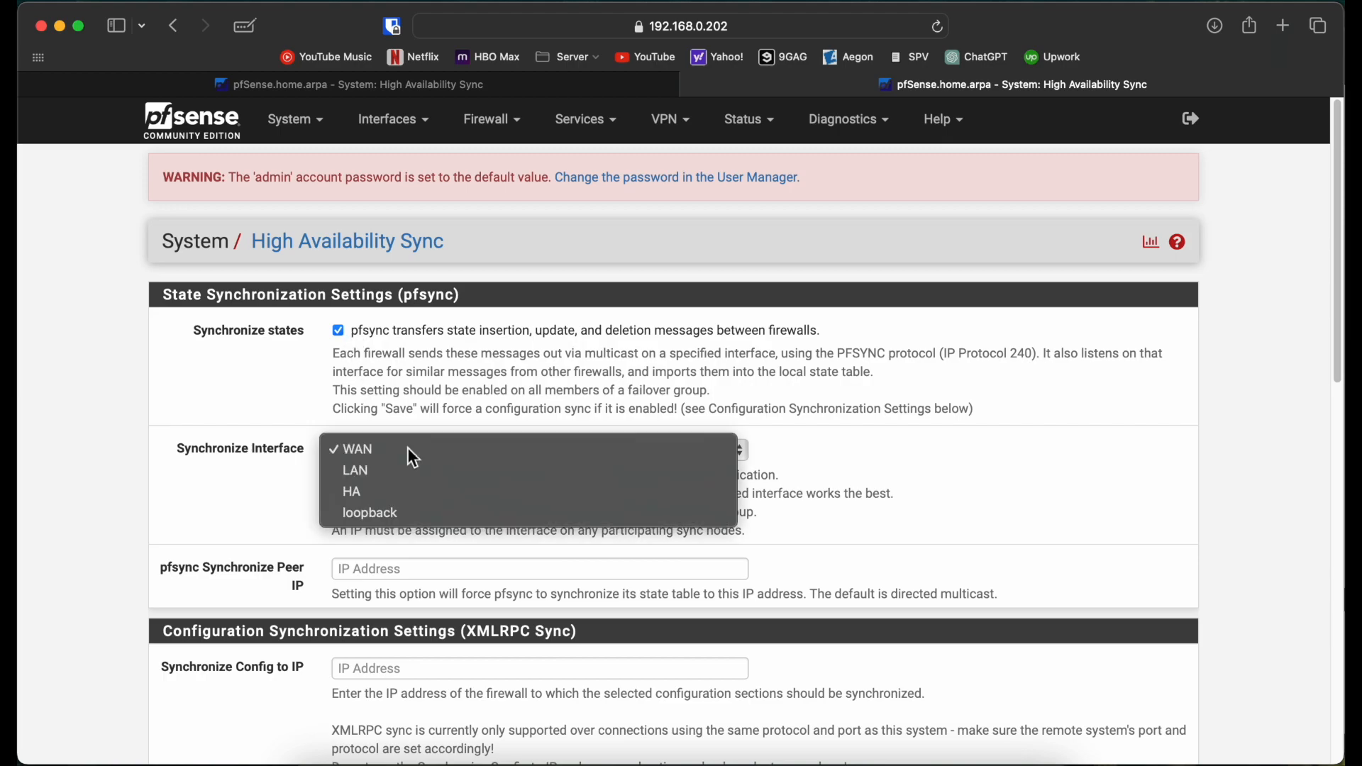
pyautogui.click(403, 490)
pyautogui.scroll(-3, 273, 499)
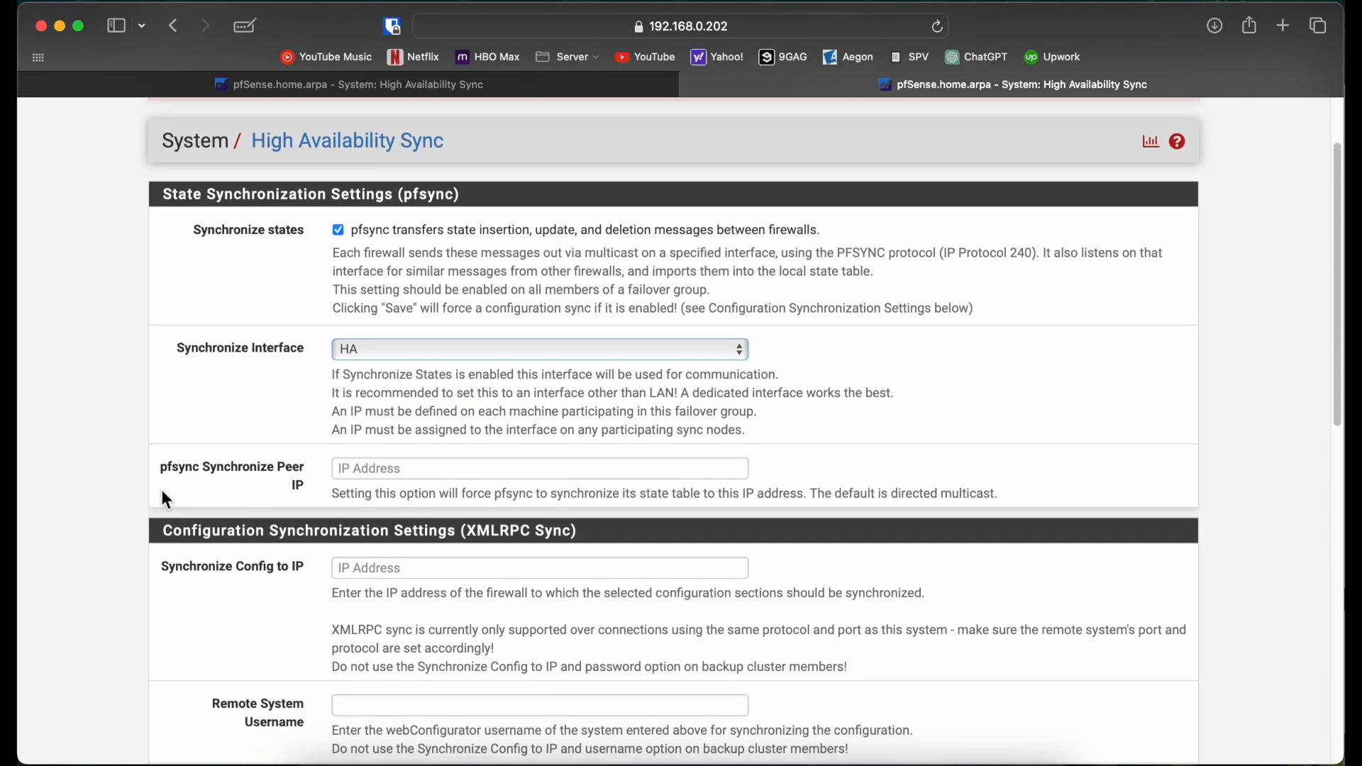
pyautogui.click(385, 468)
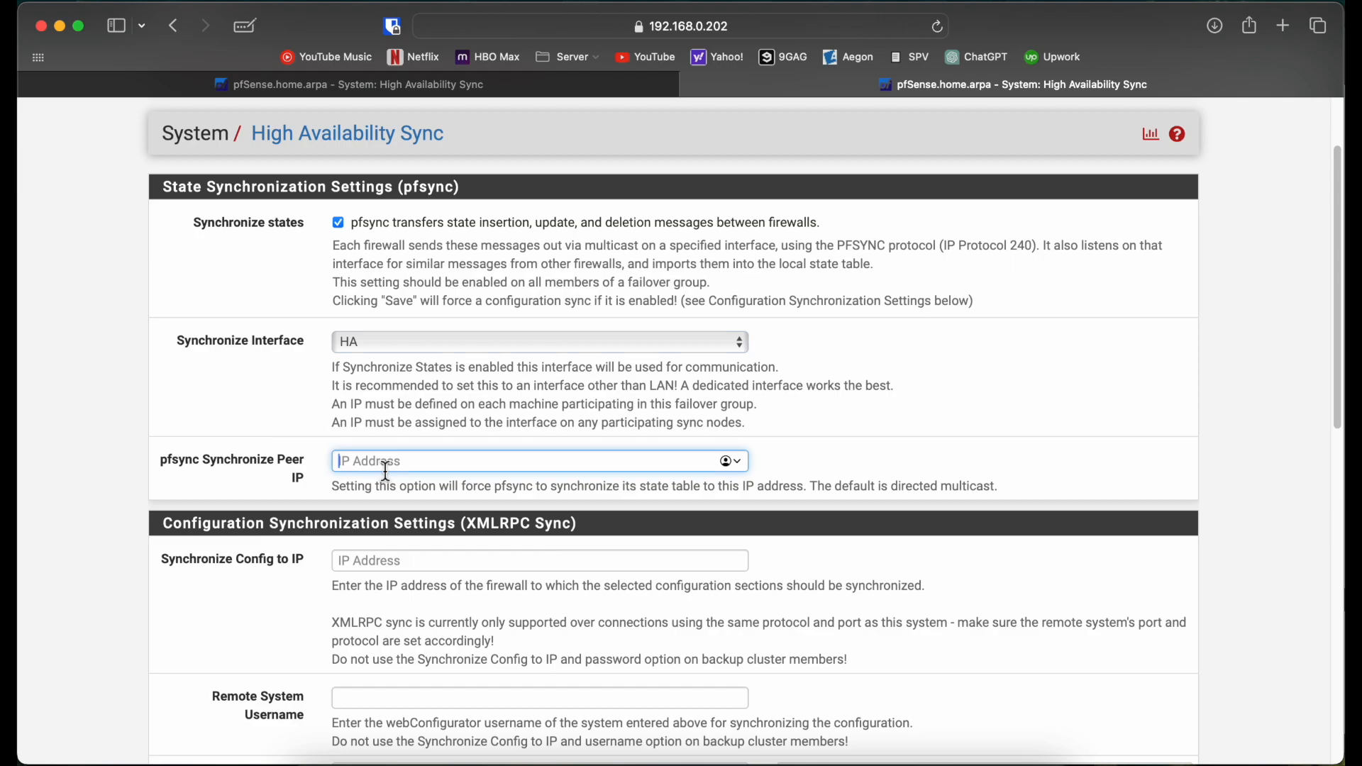
pyautogui.write('172.10.10.1')
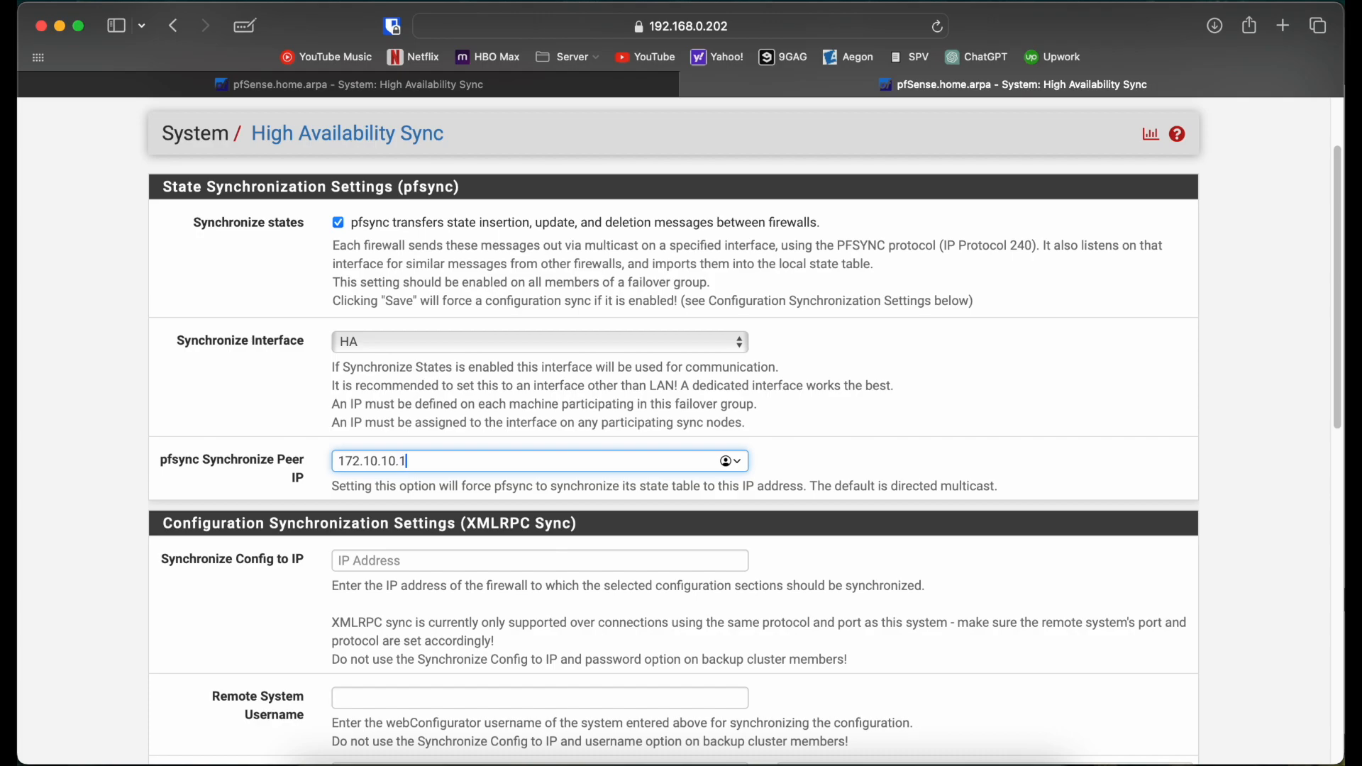
pyautogui.click(382, 88)
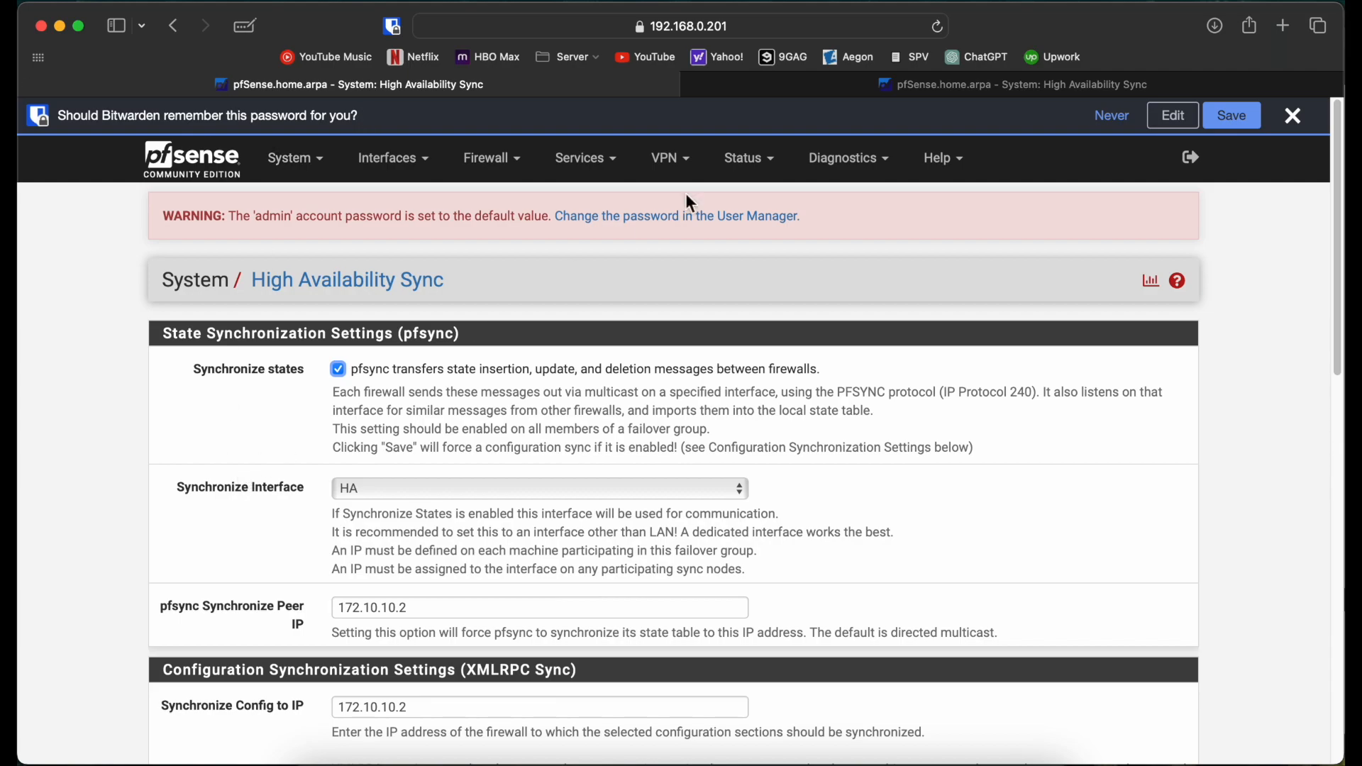
pyautogui.click(776, 78)
pyautogui.scroll(-3, 383, 571)
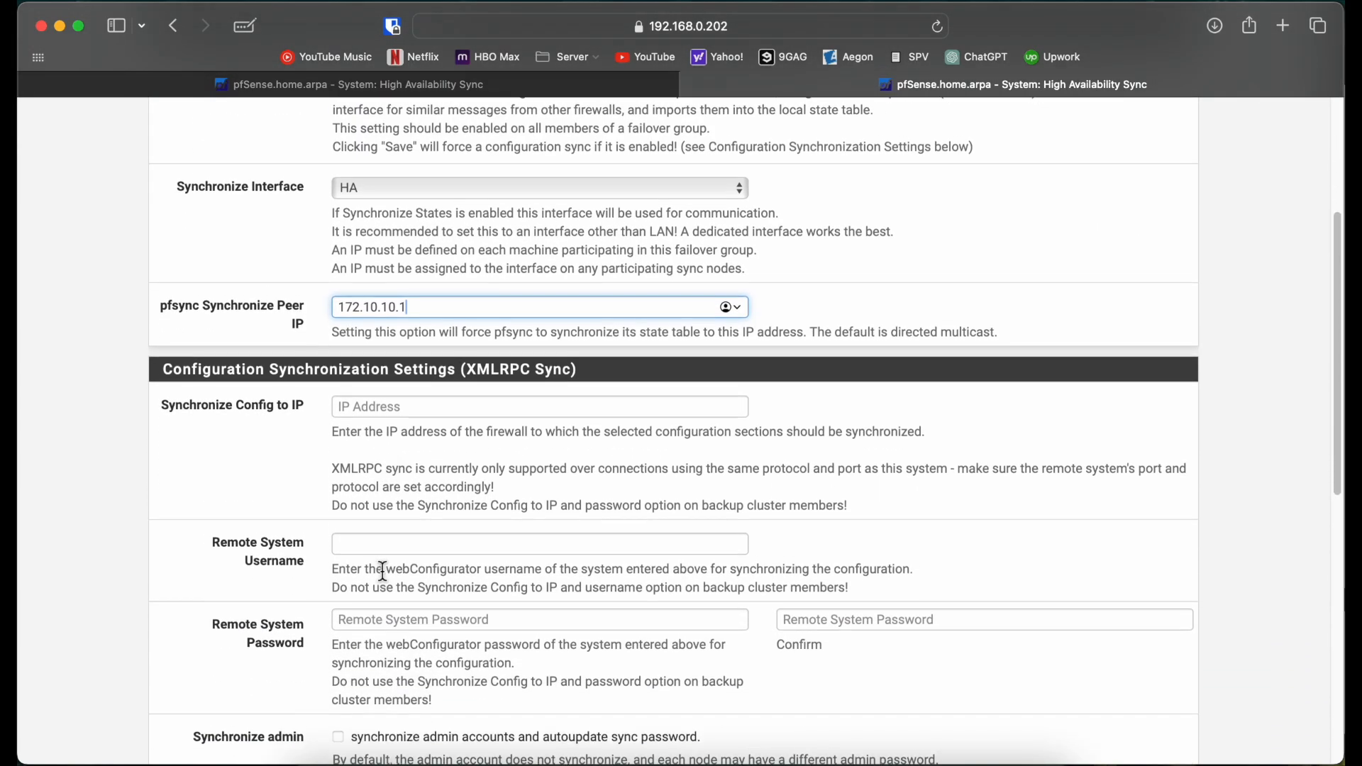
# Step: Enter admin as the remote system username
pyautogui.click(420, 404)
pyautogui.scroll(-3, 424, 407)
pyautogui.scroll(-1, 423, 406)
pyautogui.click(405, 360)
pyautogui.write('admin')
pyautogui.press('Return')
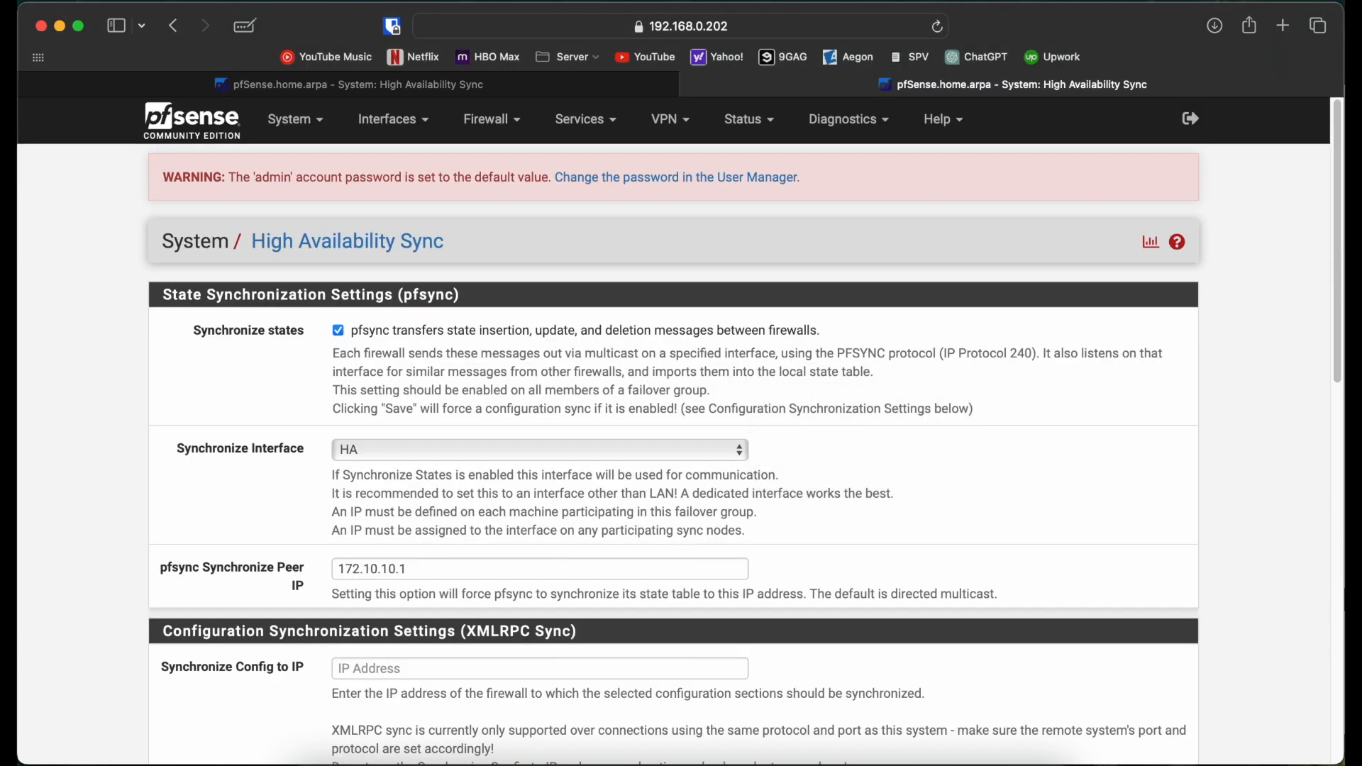
# Step: Enter and confirm the remote system password instead of the browser's suggestion
pyautogui.scroll(-5, 734, 676)
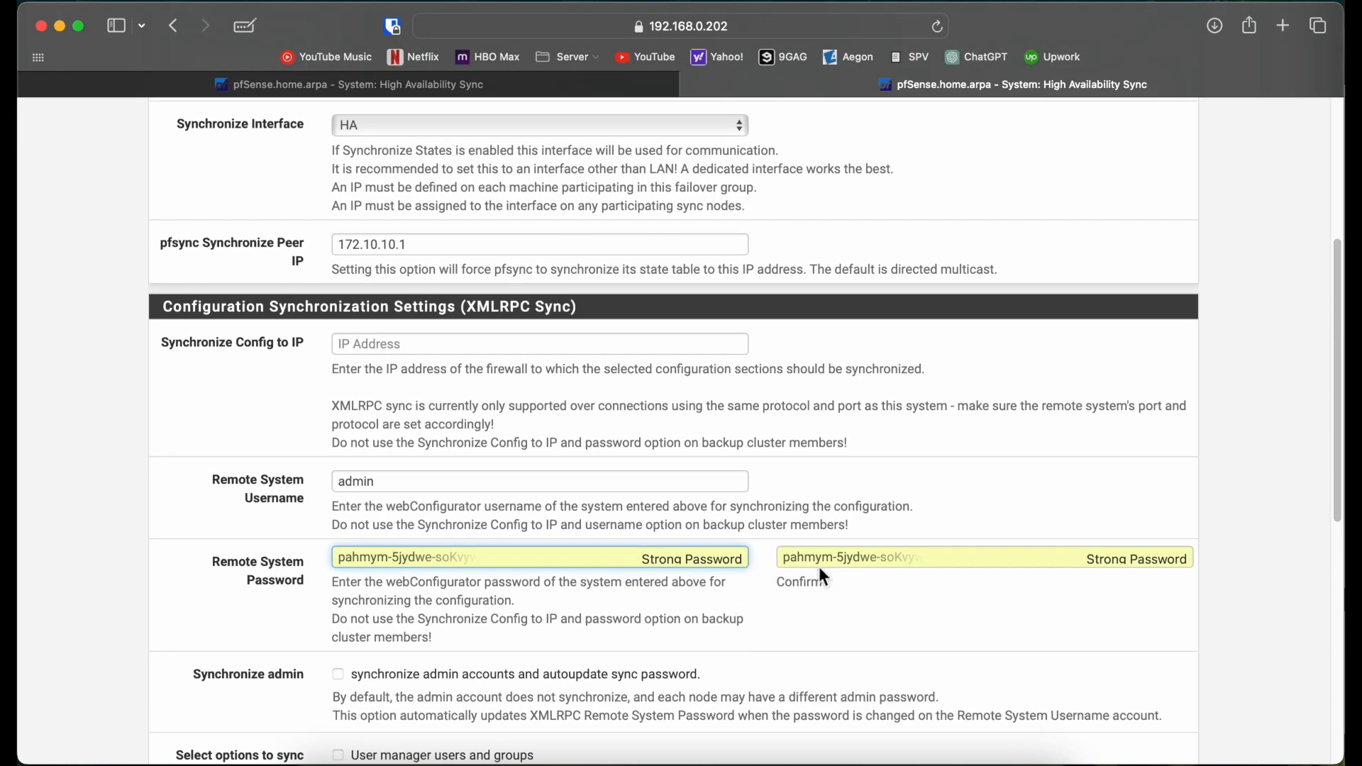
pyautogui.click(883, 565)
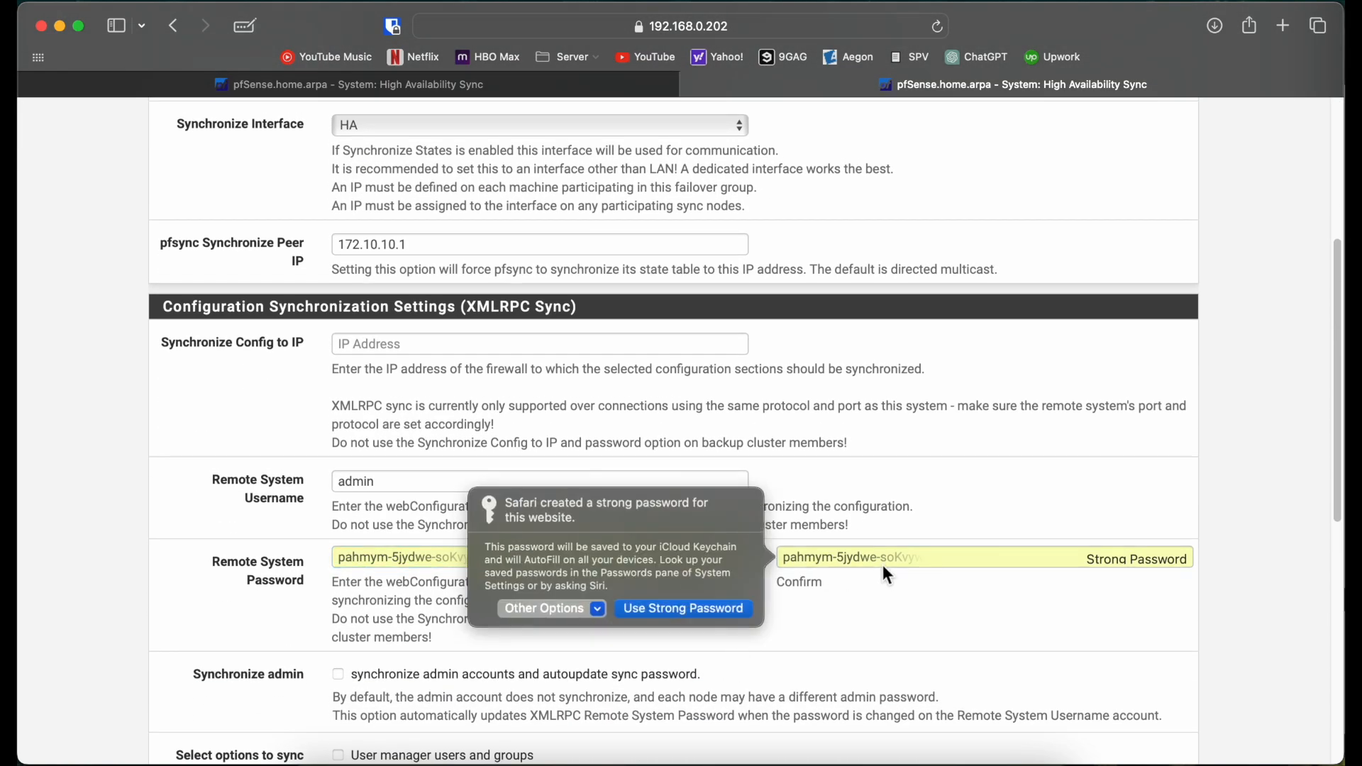
pyautogui.click(636, 606)
pyautogui.click(684, 568)
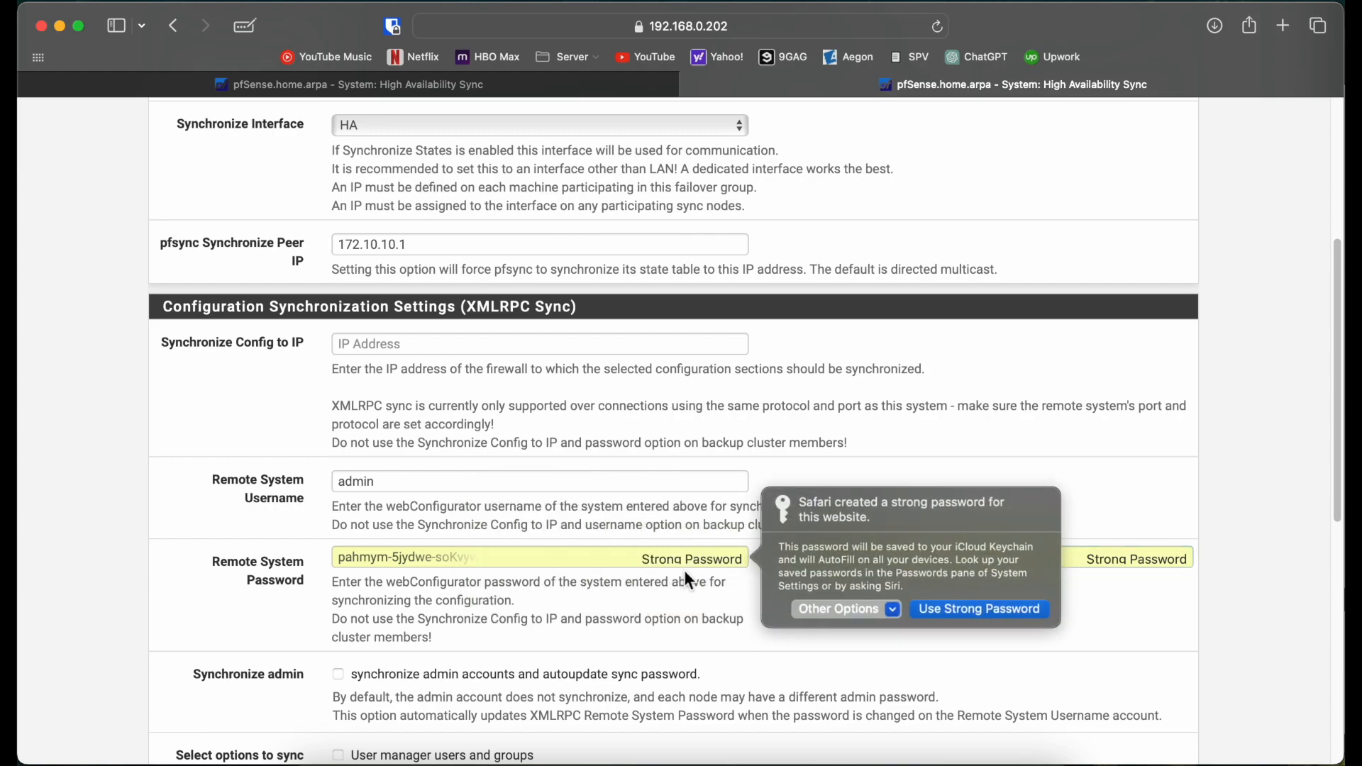
pyautogui.click(824, 610)
pyautogui.click(845, 464)
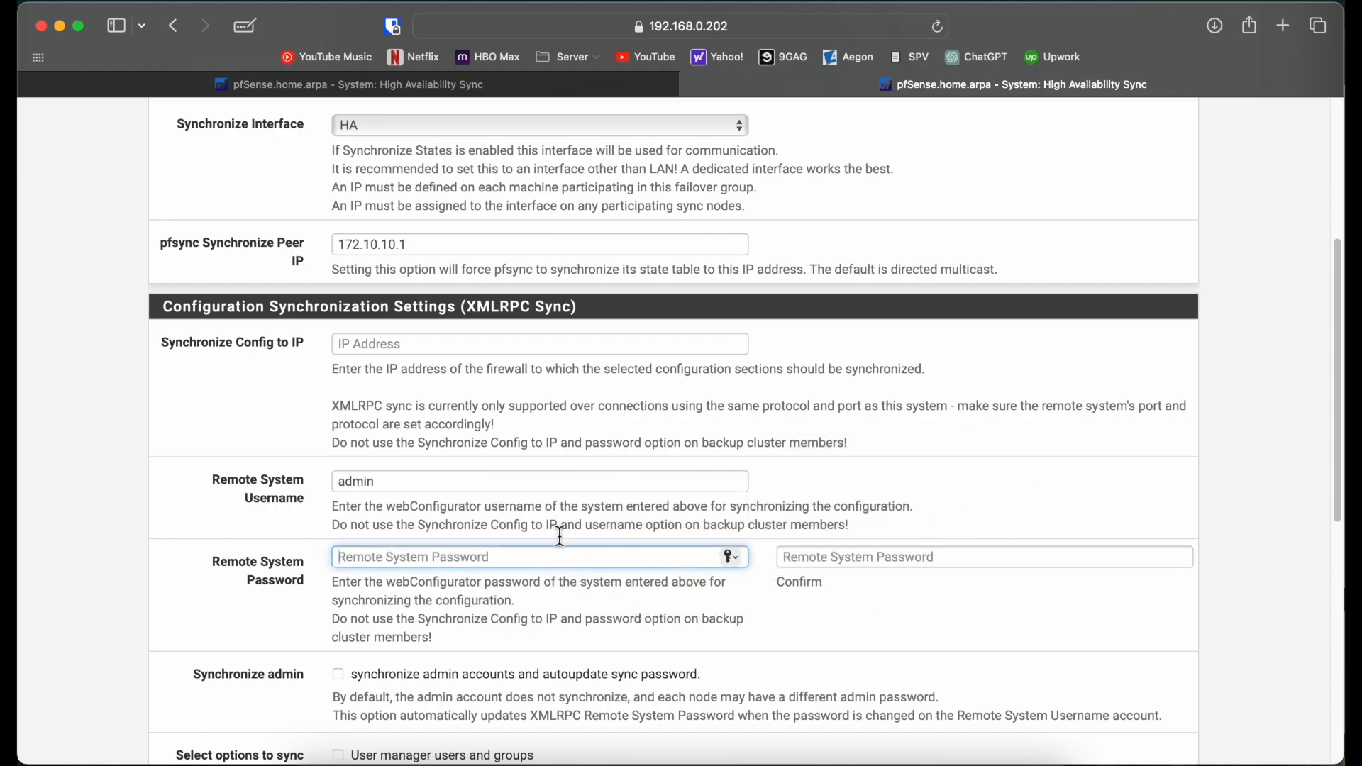
pyautogui.write('•••••••')
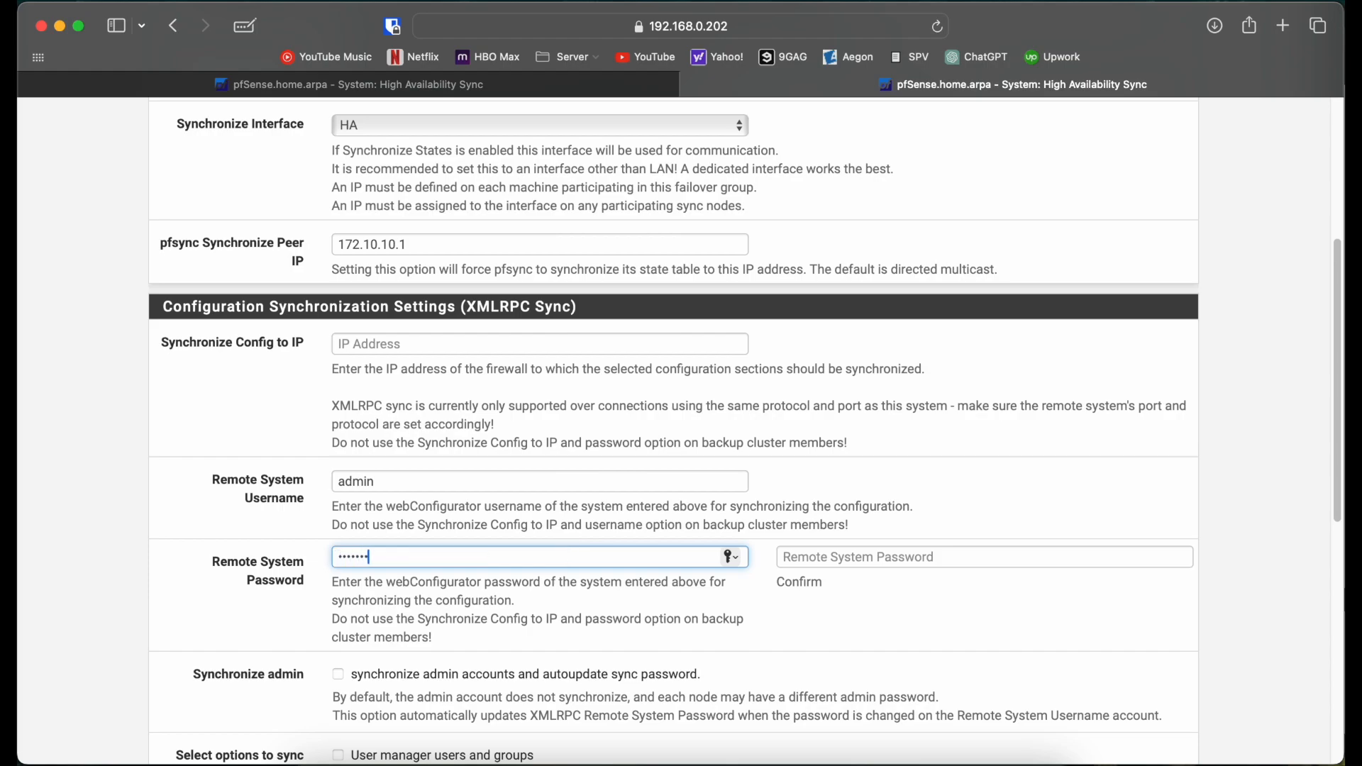
pyautogui.press('Tab')
pyautogui.write('•••••••')
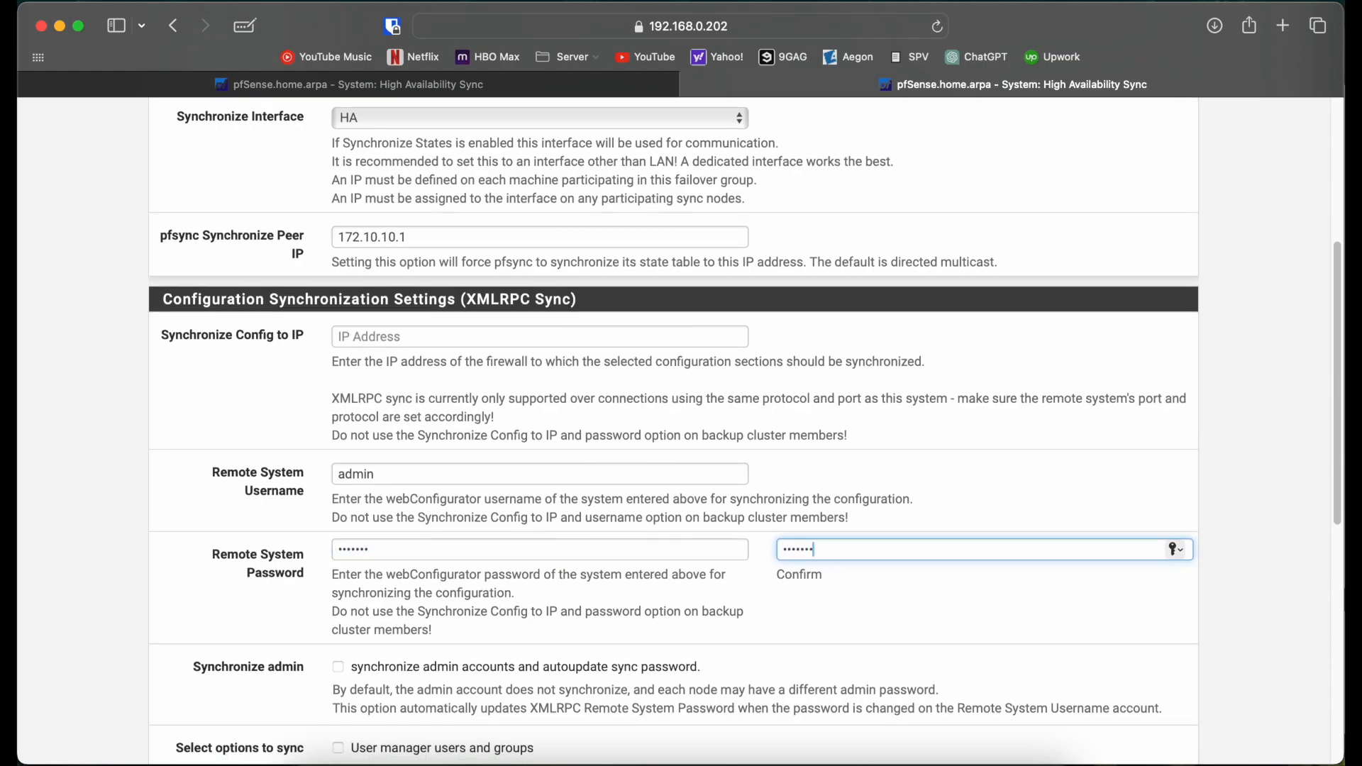
# Step: Enable admin account sync, toggle all sync options on, and save the settings
pyautogui.scroll(-5, 353, 394)
pyautogui.click(353, 392)
pyautogui.scroll(-5, 353, 394)
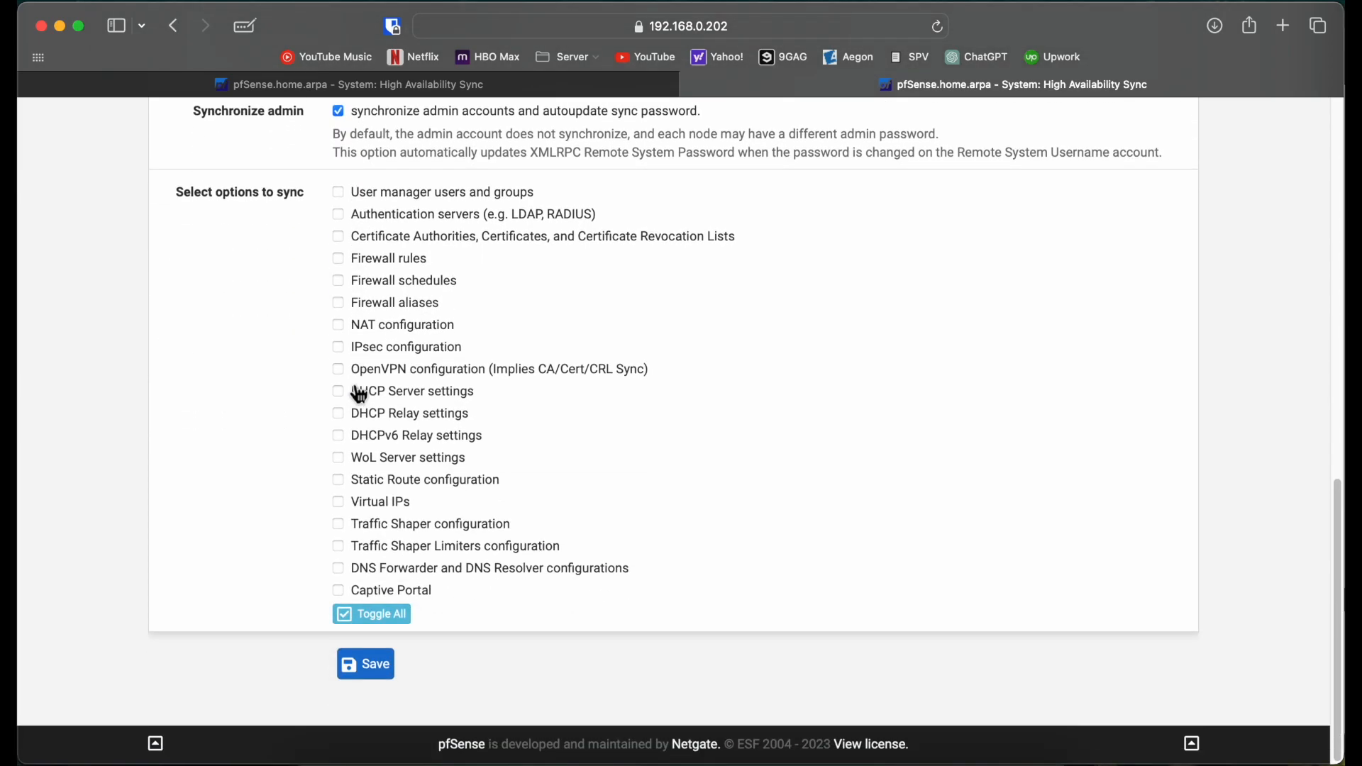
pyautogui.click(366, 628)
pyautogui.click(365, 666)
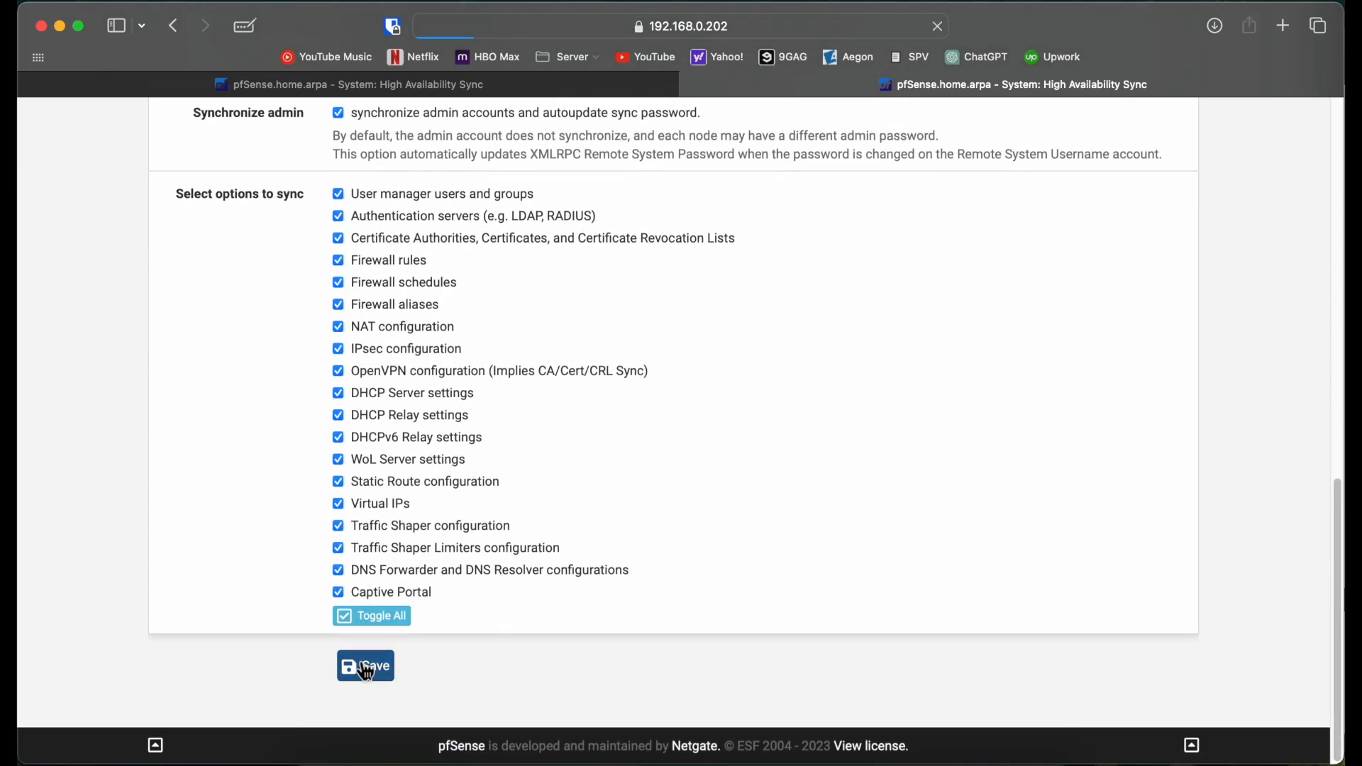
pyautogui.scroll(14, 788, 340)
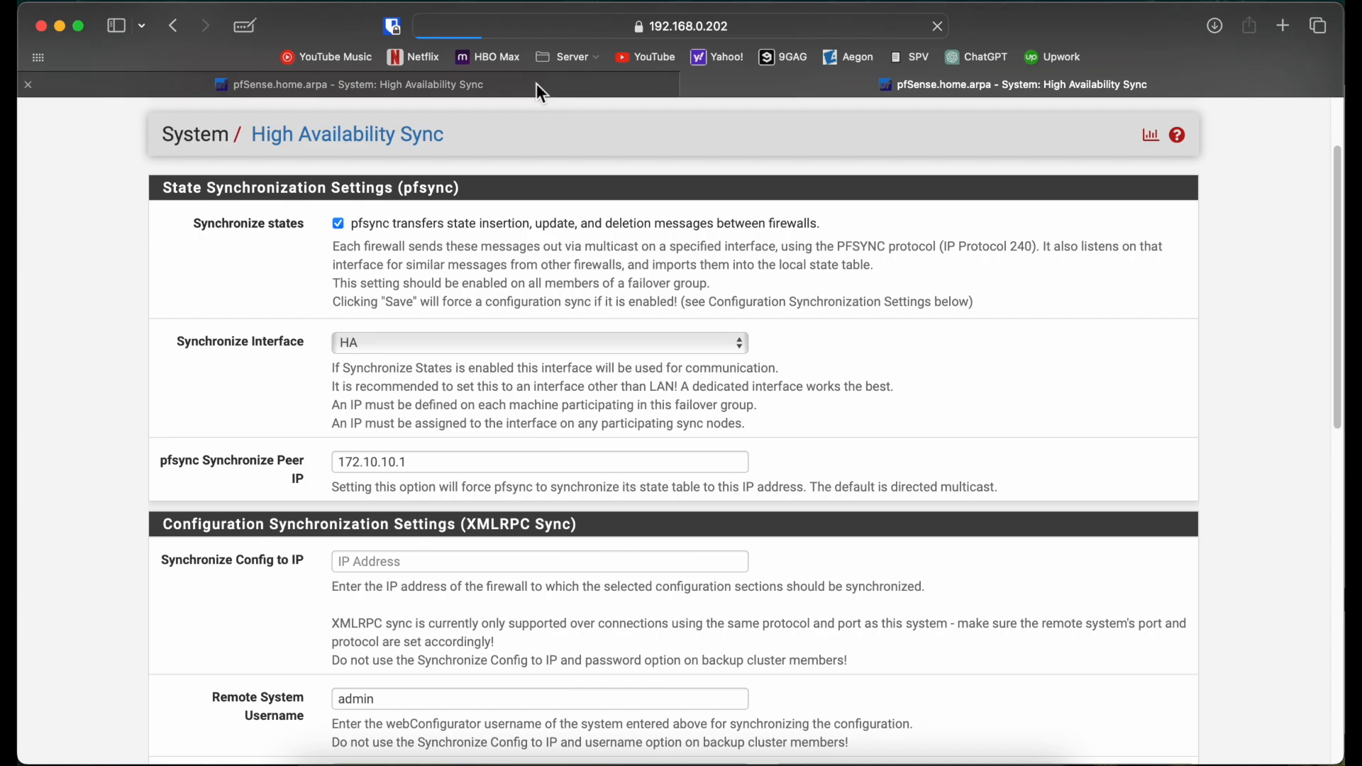
pyautogui.click(536, 83)
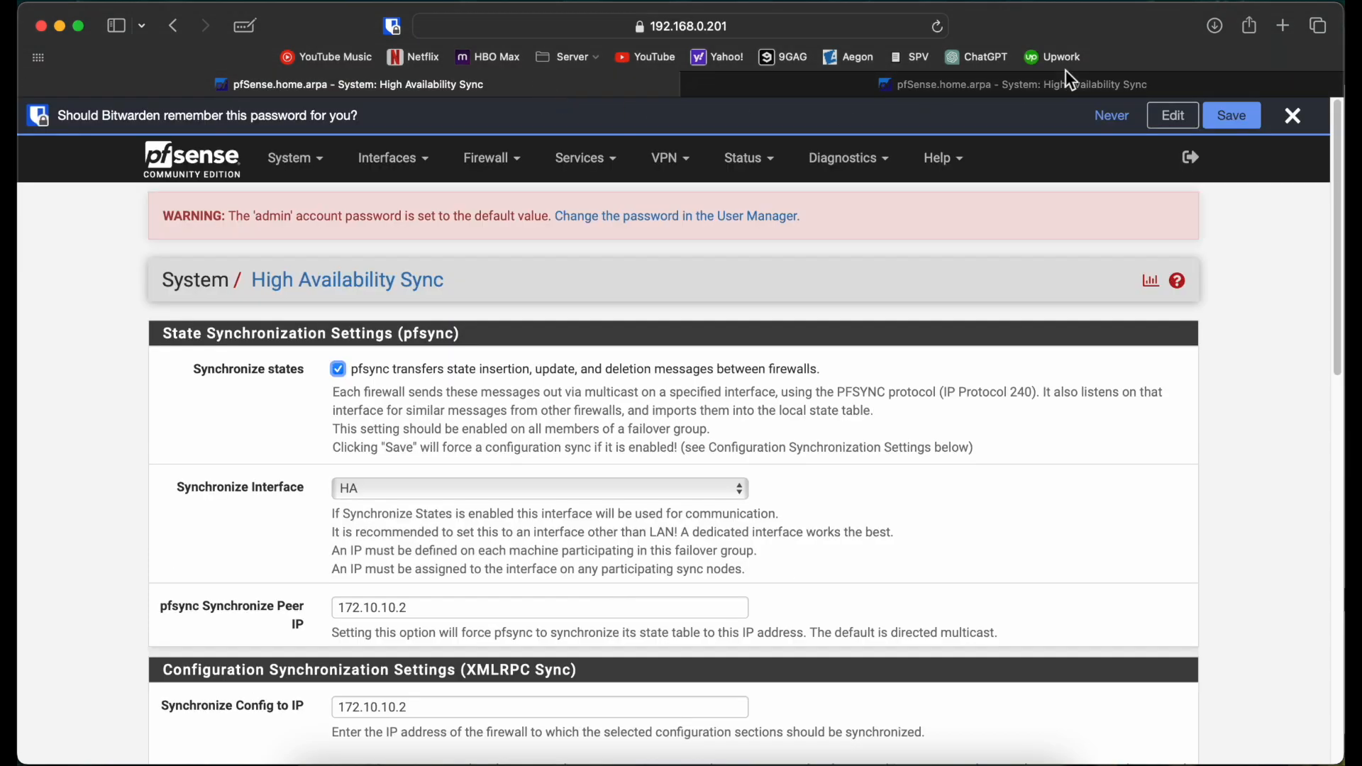
# Step: Dismiss the password prompt and open Firewall > Virtual IPs on the first firewall
pyautogui.click(1289, 117)
pyautogui.click(1112, 89)
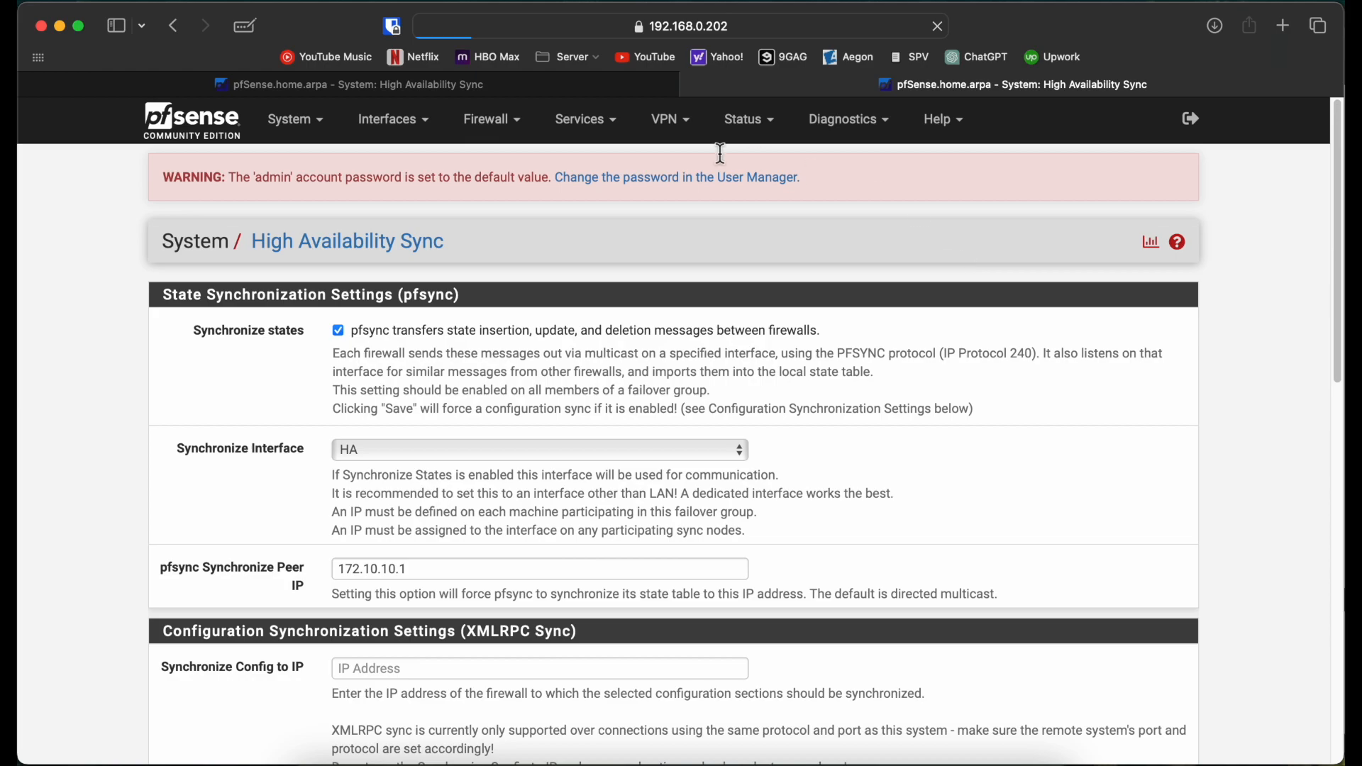
pyautogui.click(576, 92)
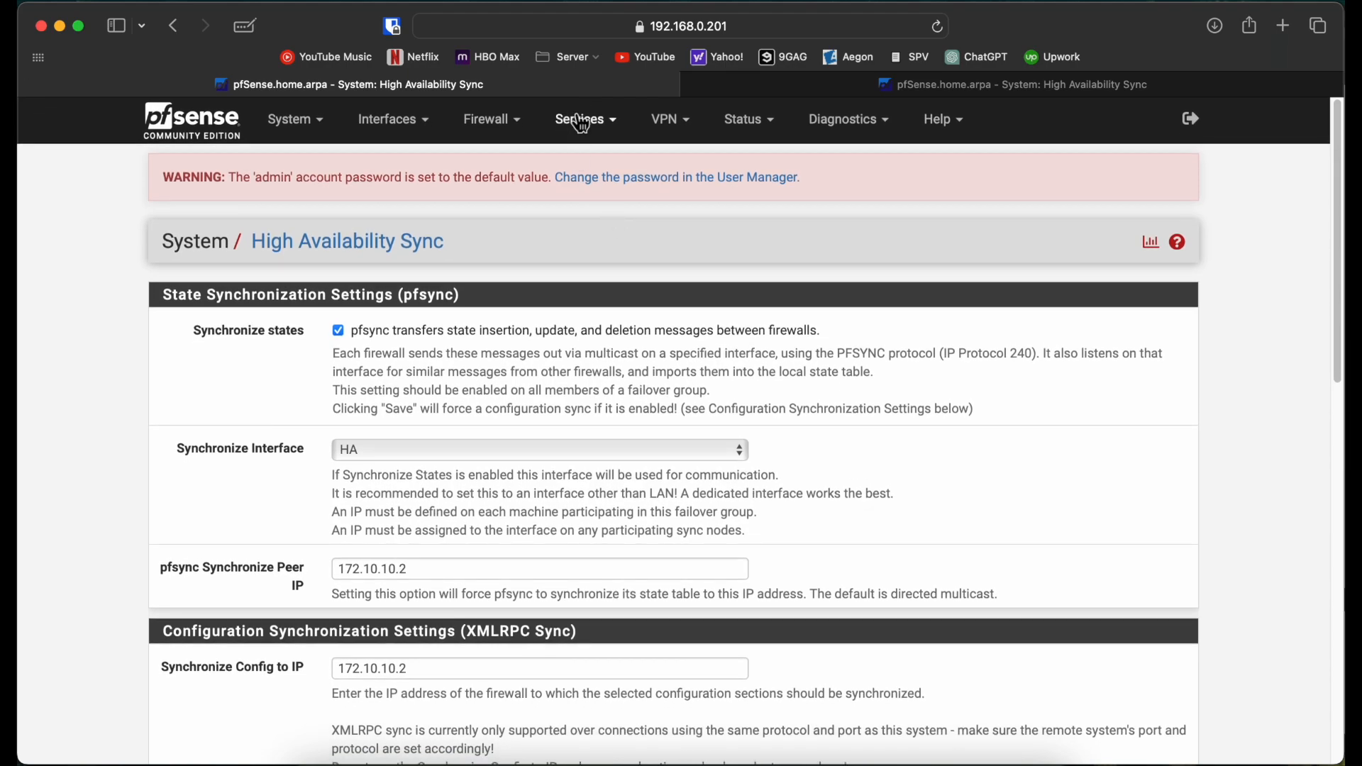
pyautogui.click(504, 125)
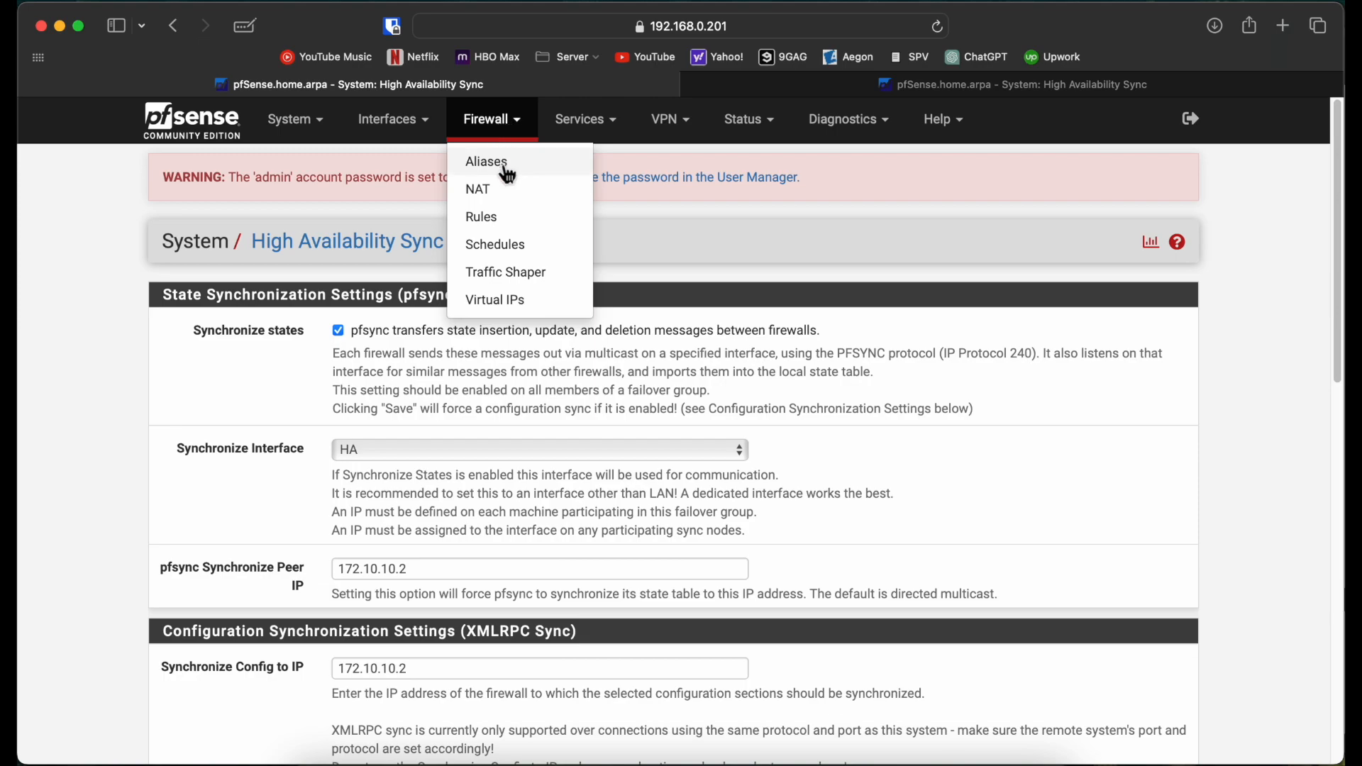
pyautogui.click(526, 301)
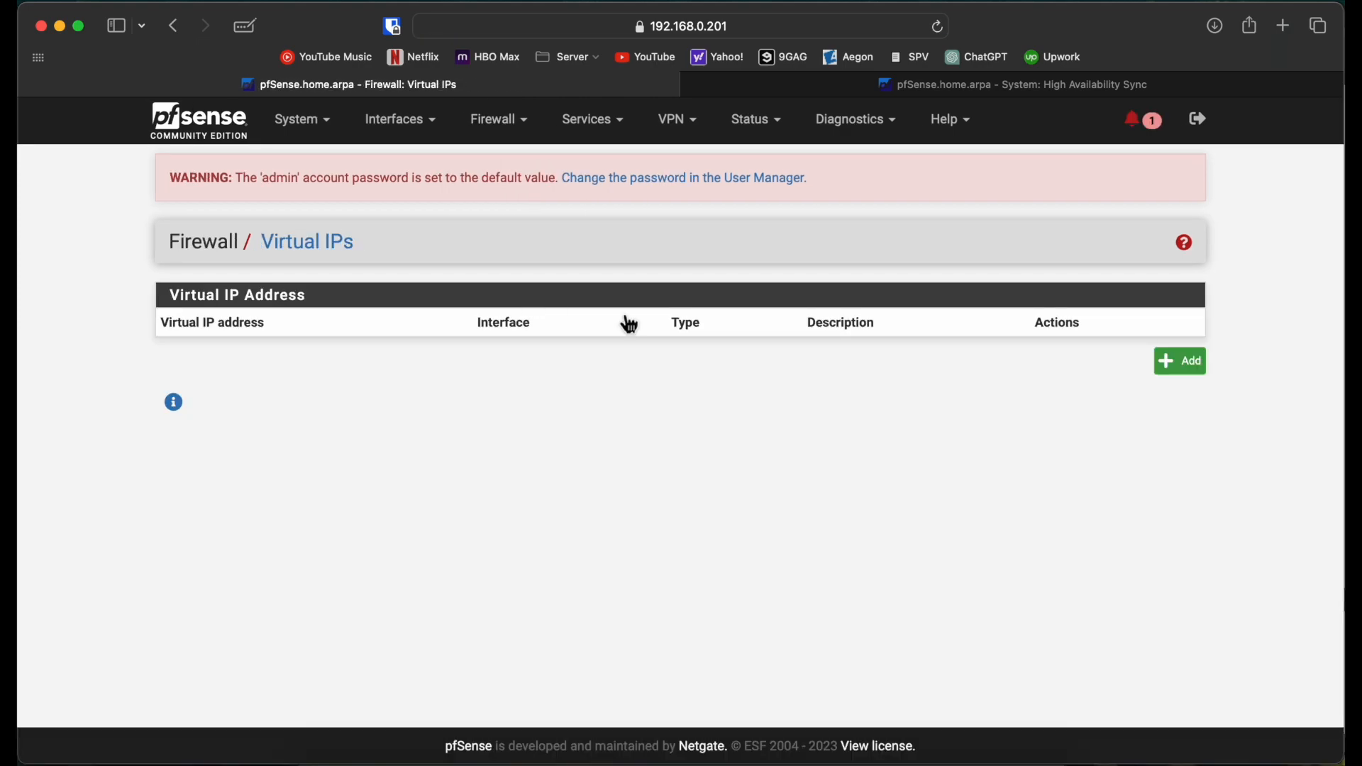
# Step: Add a new CARP virtual IP with address 10.10.10.1/24
pyautogui.click(1181, 363)
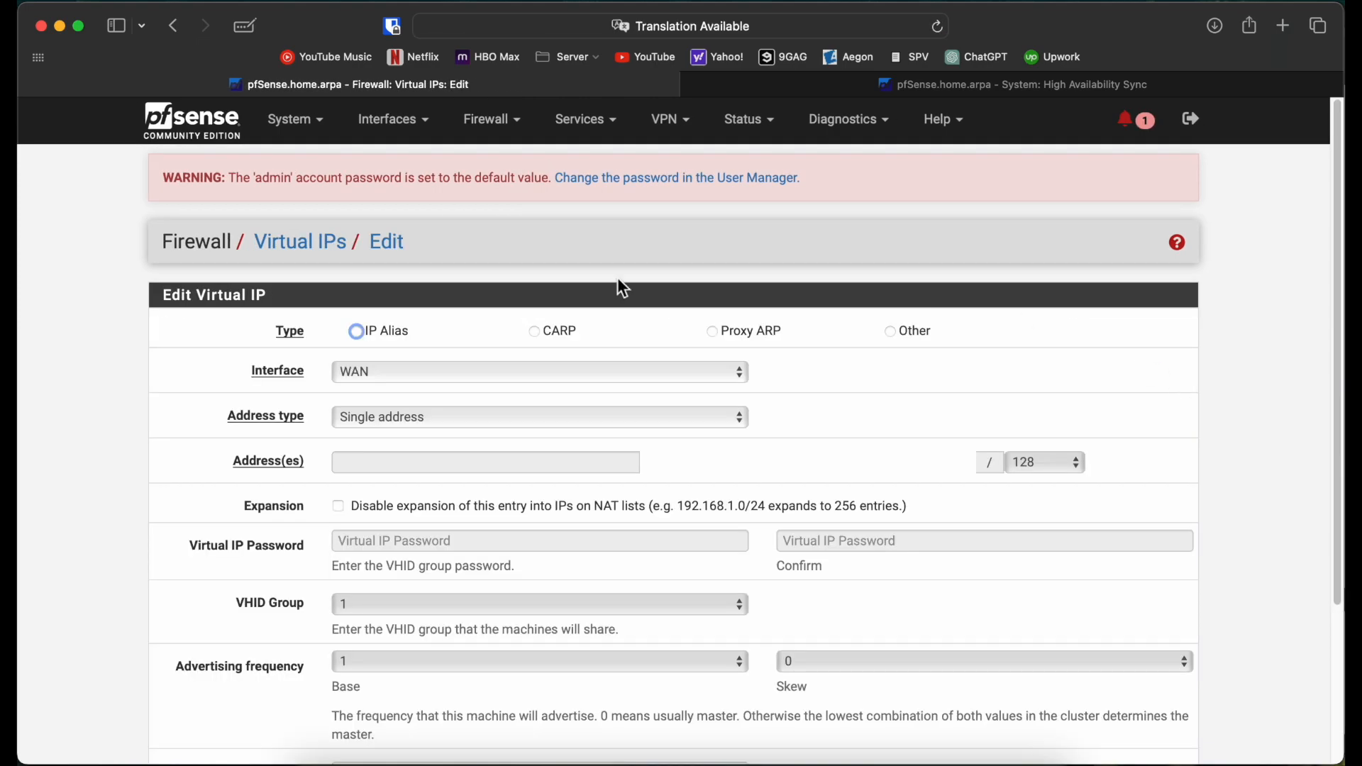
pyautogui.click(552, 332)
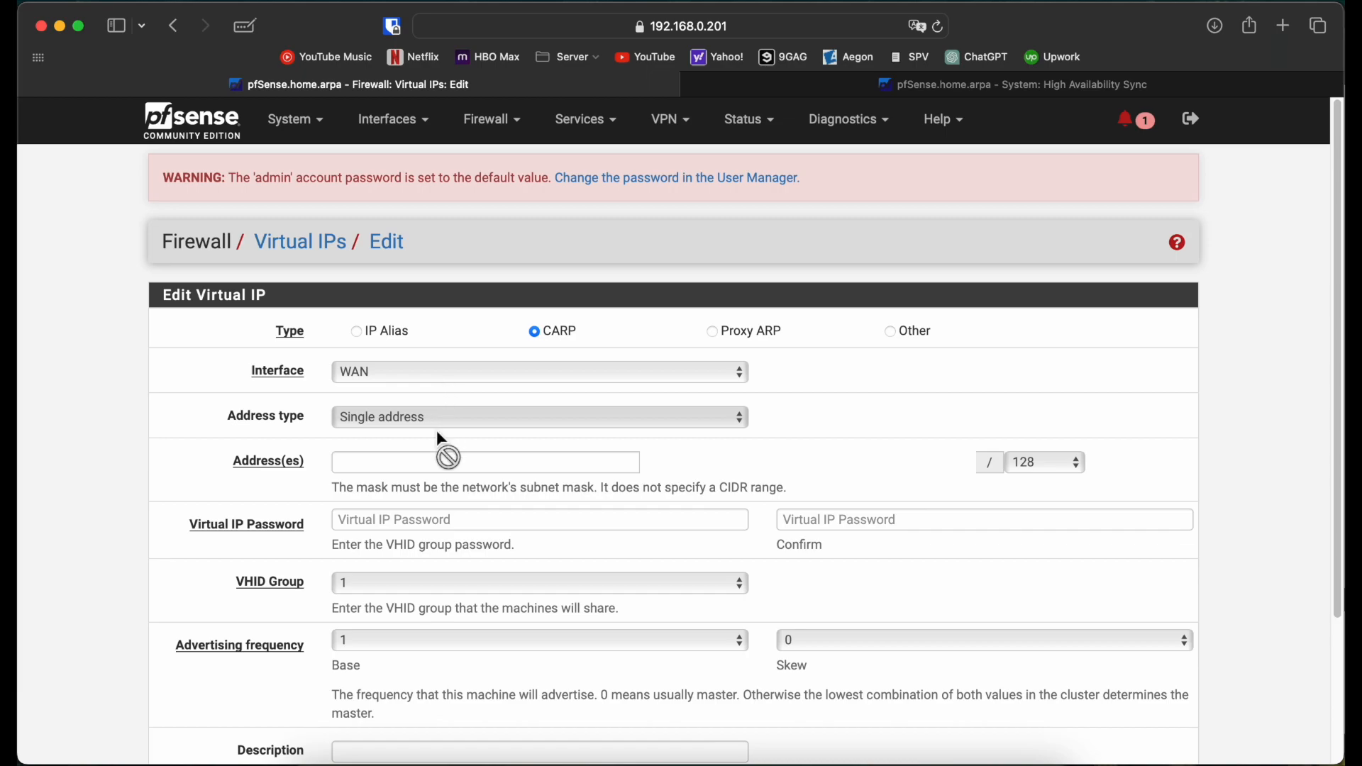
pyautogui.click(439, 456)
pyautogui.write('10.10.10.')
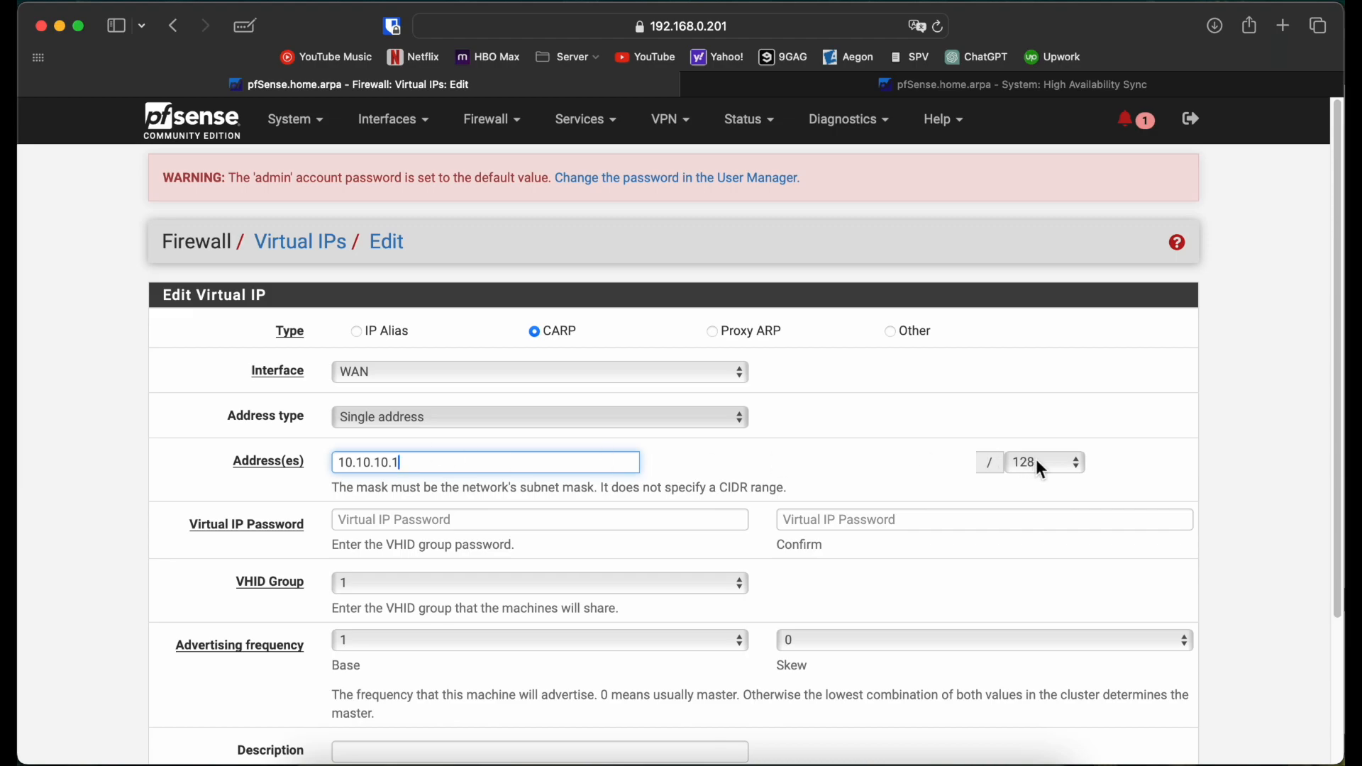
pyautogui.write('1')
pyautogui.click(1041, 470)
pyautogui.click(1015, 636)
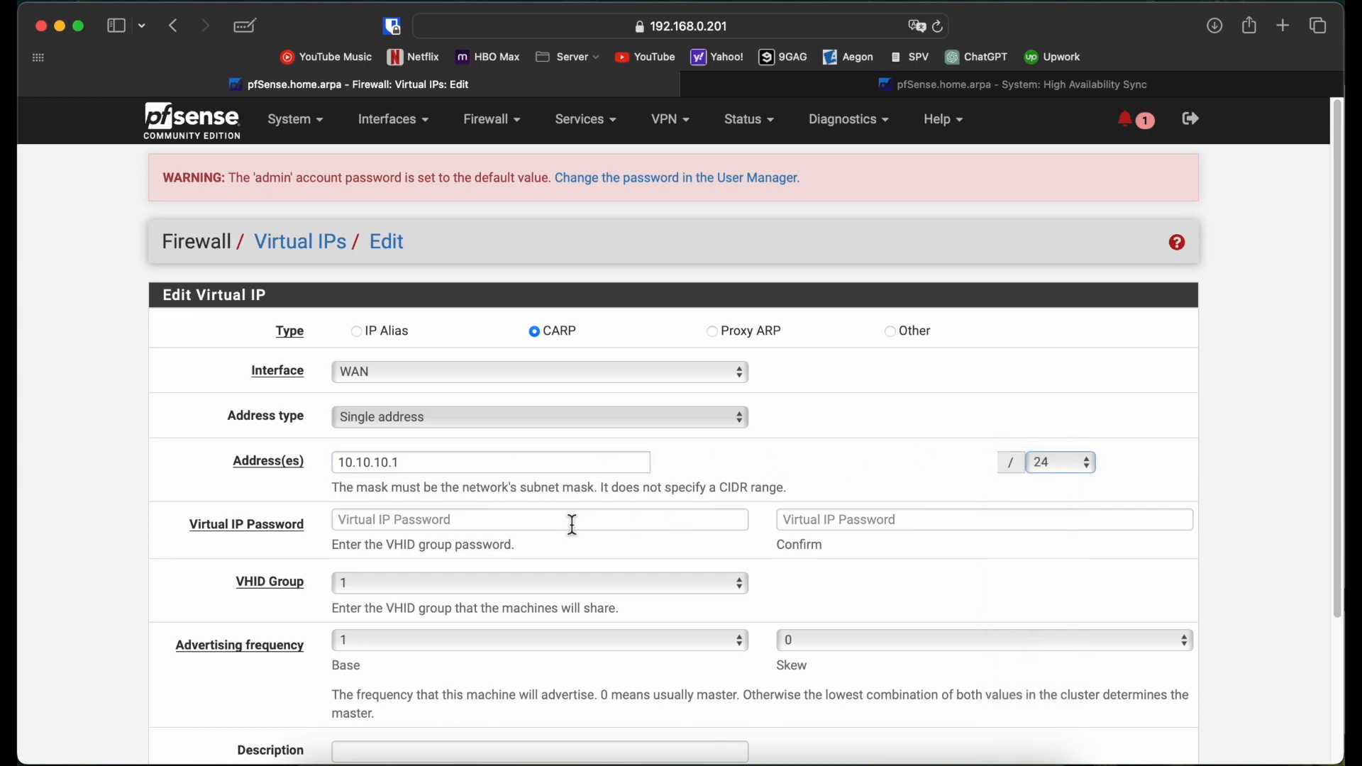
pyautogui.scroll(-2, 573, 525)
# Step: Enter and confirm the VIP password, save the WAN CARP VIP, and decline Keychain saving
pyautogui.click(546, 476)
pyautogui.write('p')
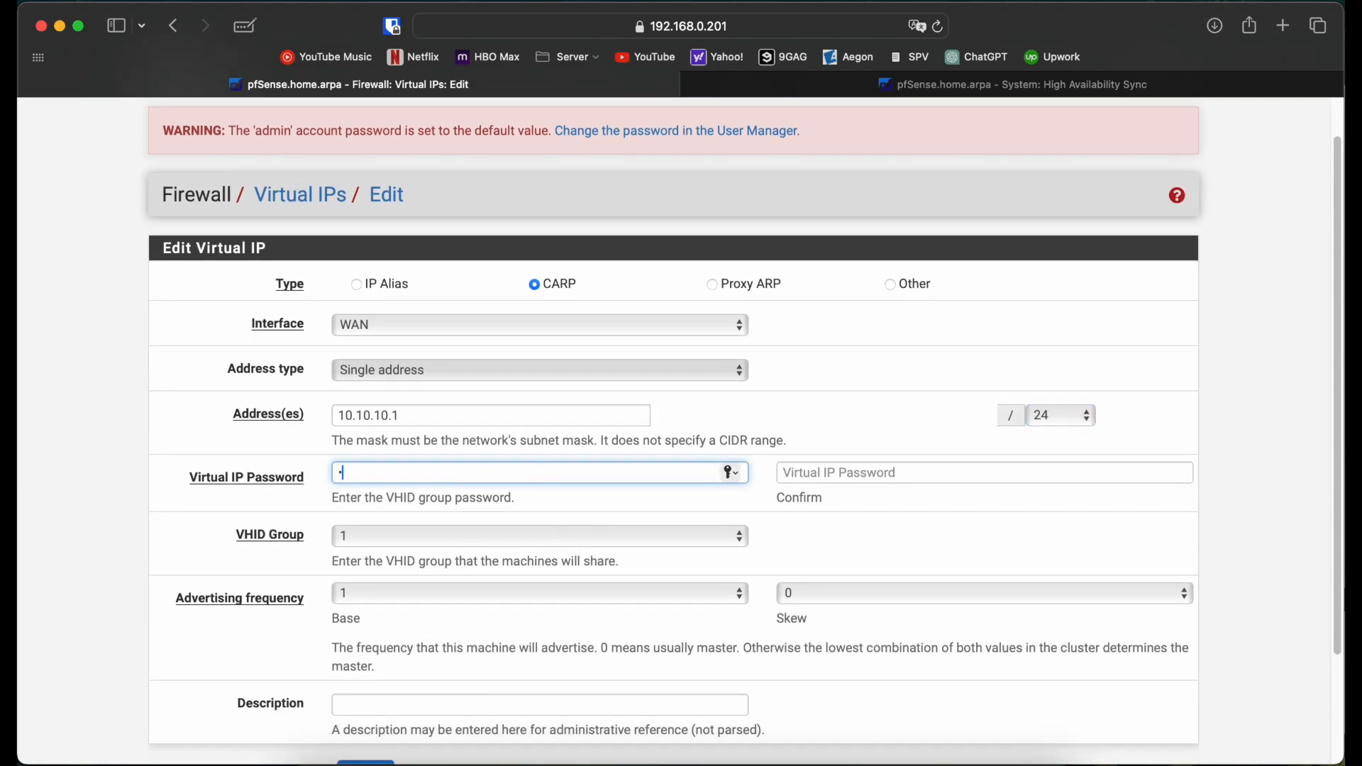
pyautogui.write('fsense')
pyautogui.press('Tab')
pyautogui.write('p')
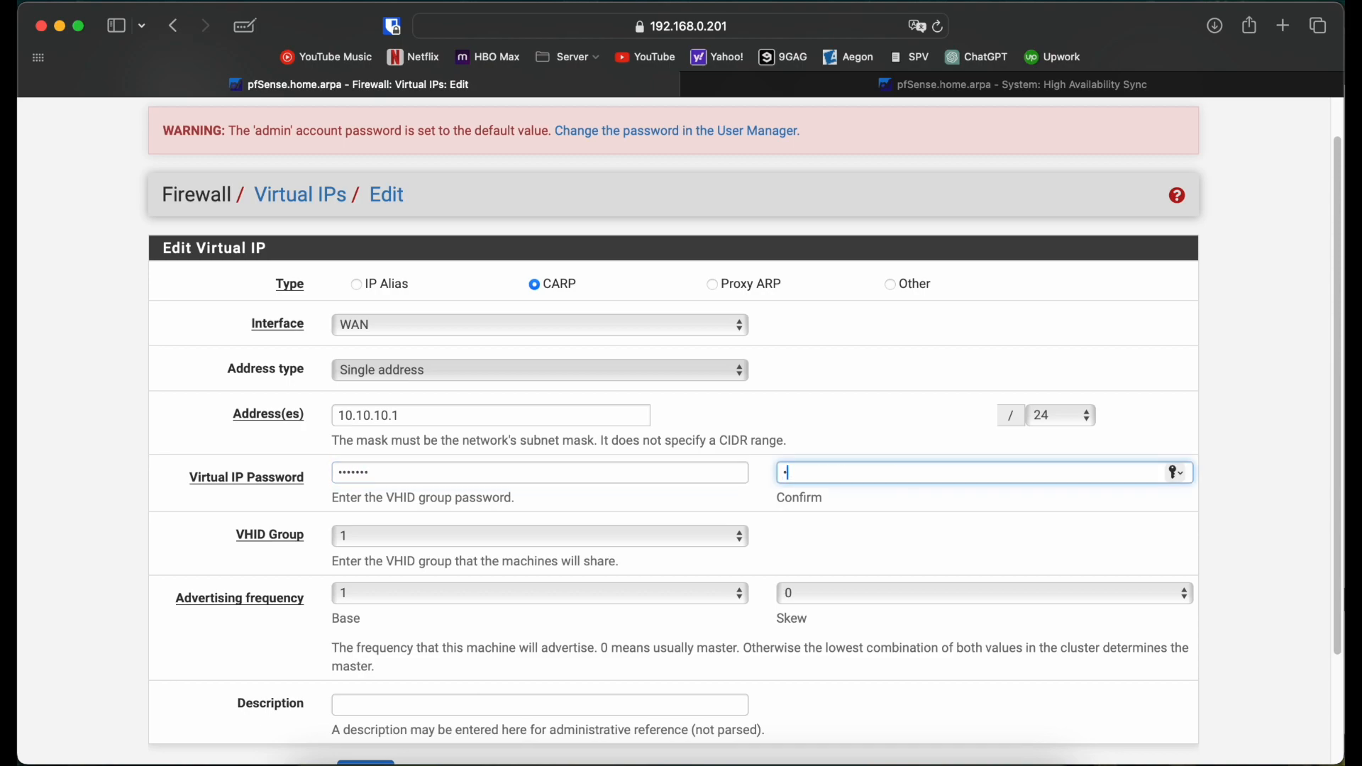
pyautogui.write('fsense')
pyautogui.scroll(-3, 401, 573)
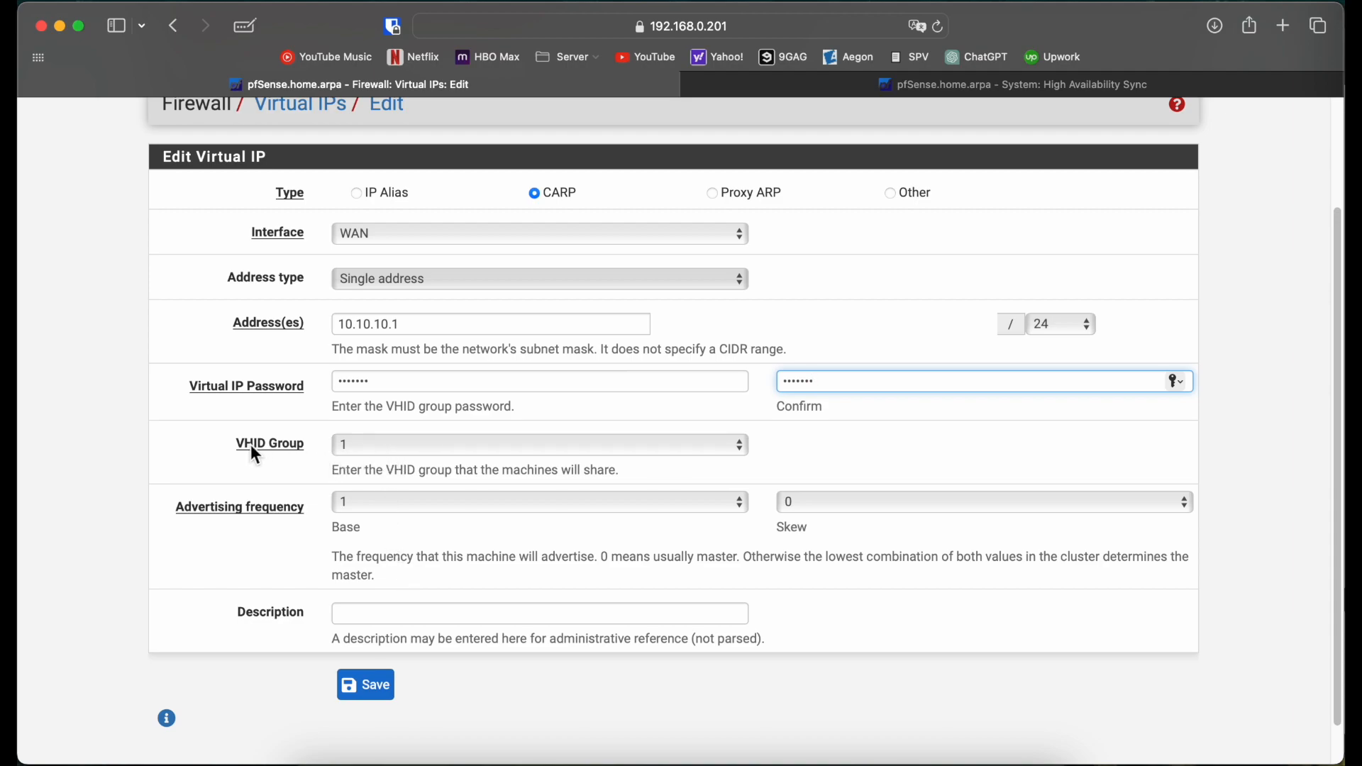
pyautogui.moveTo(239, 449); pyautogui.dragTo(264, 452)
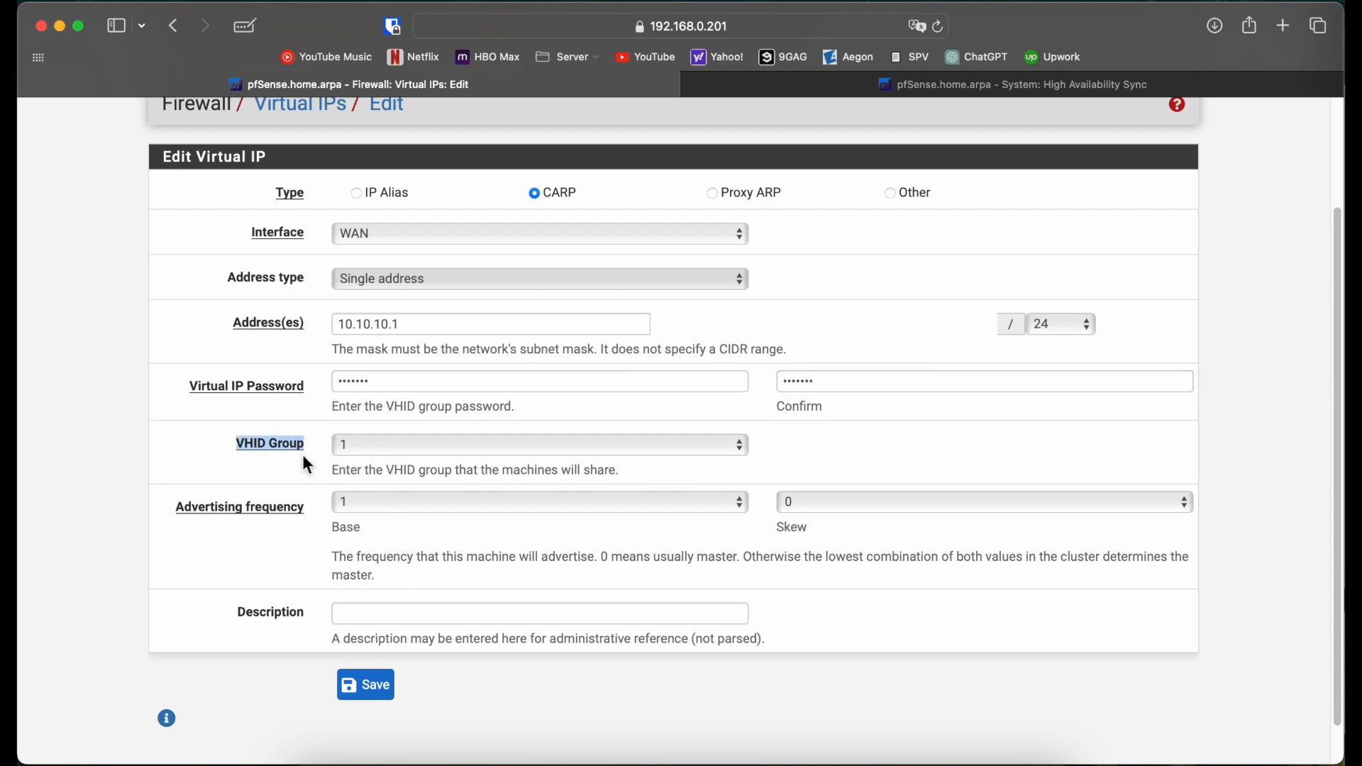
pyautogui.click(296, 456)
pyautogui.click(369, 685)
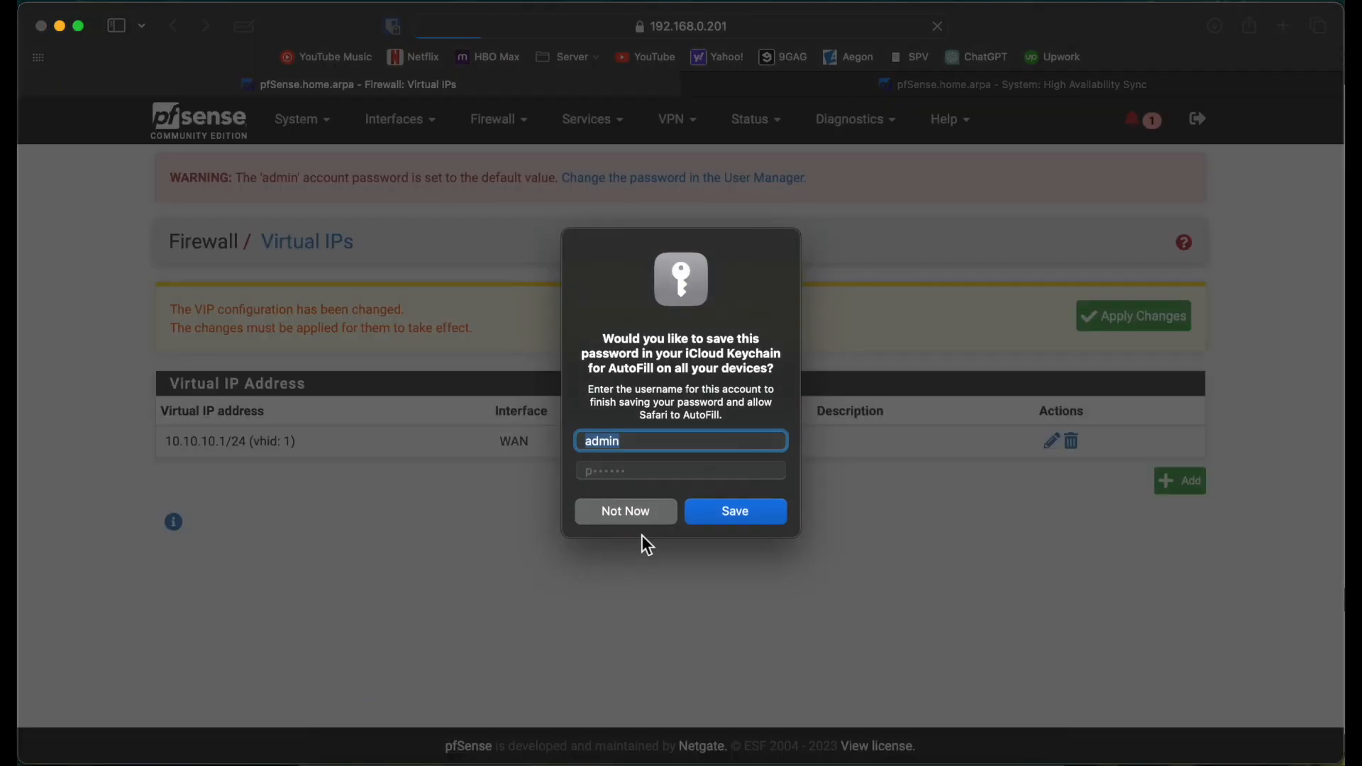
pyautogui.click(636, 511)
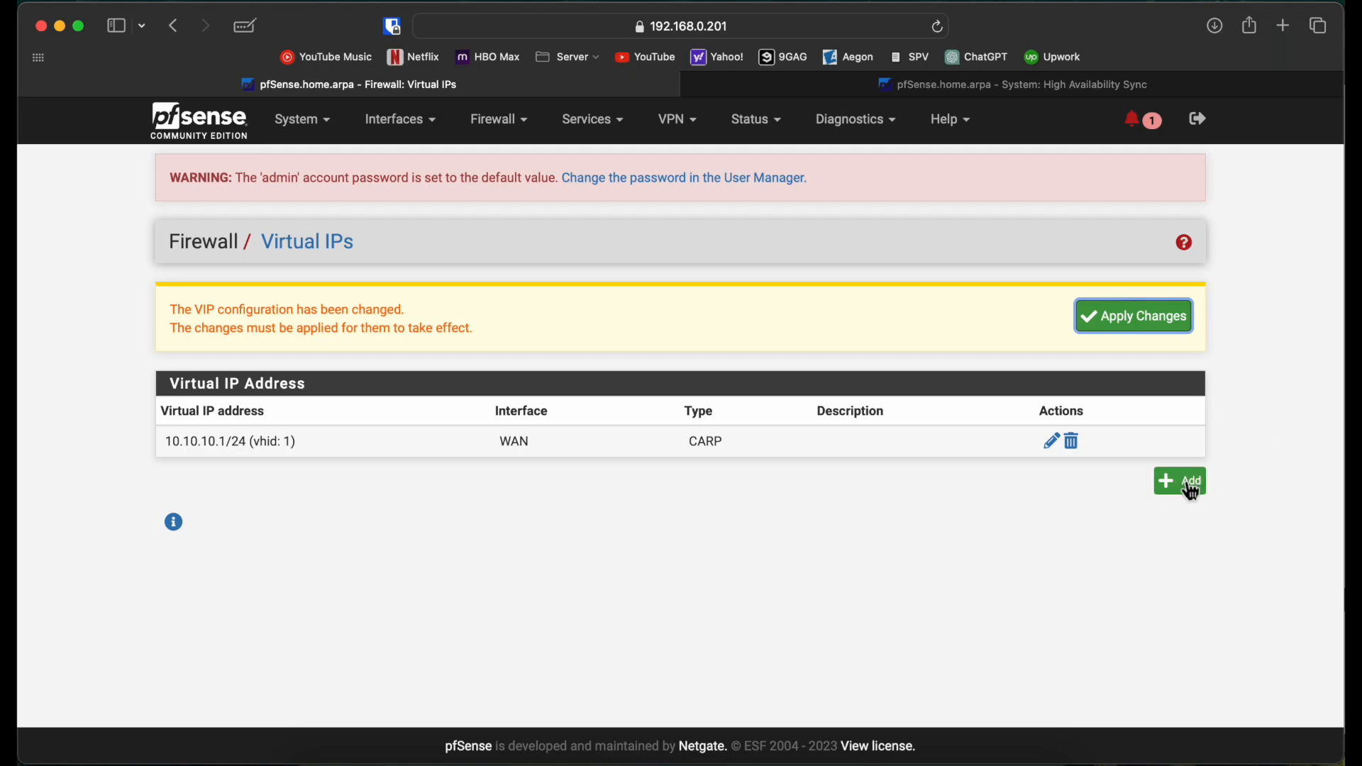
pyautogui.click(1185, 483)
# Step: Set the new virtual IP to LAN, type CARP, address 192.168.0.200/24
pyautogui.click(578, 384)
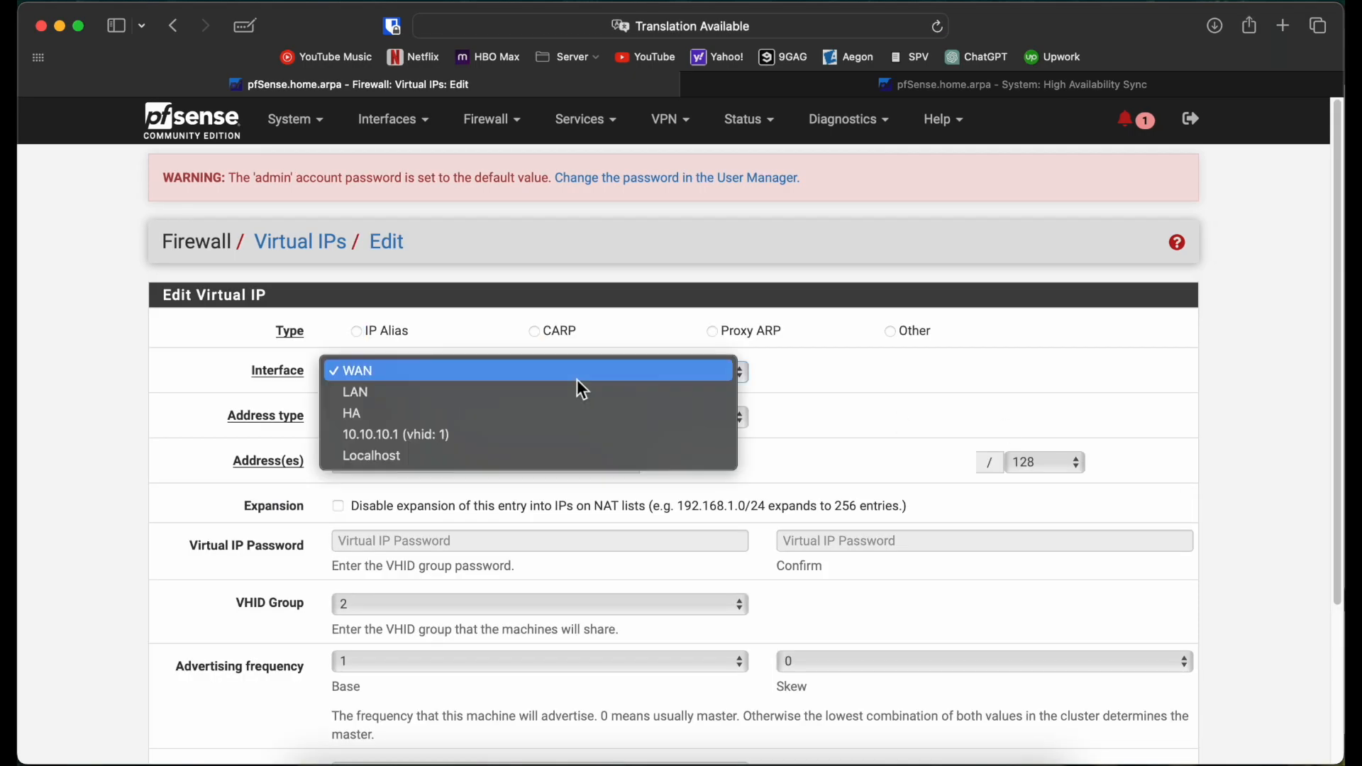
pyautogui.click(534, 394)
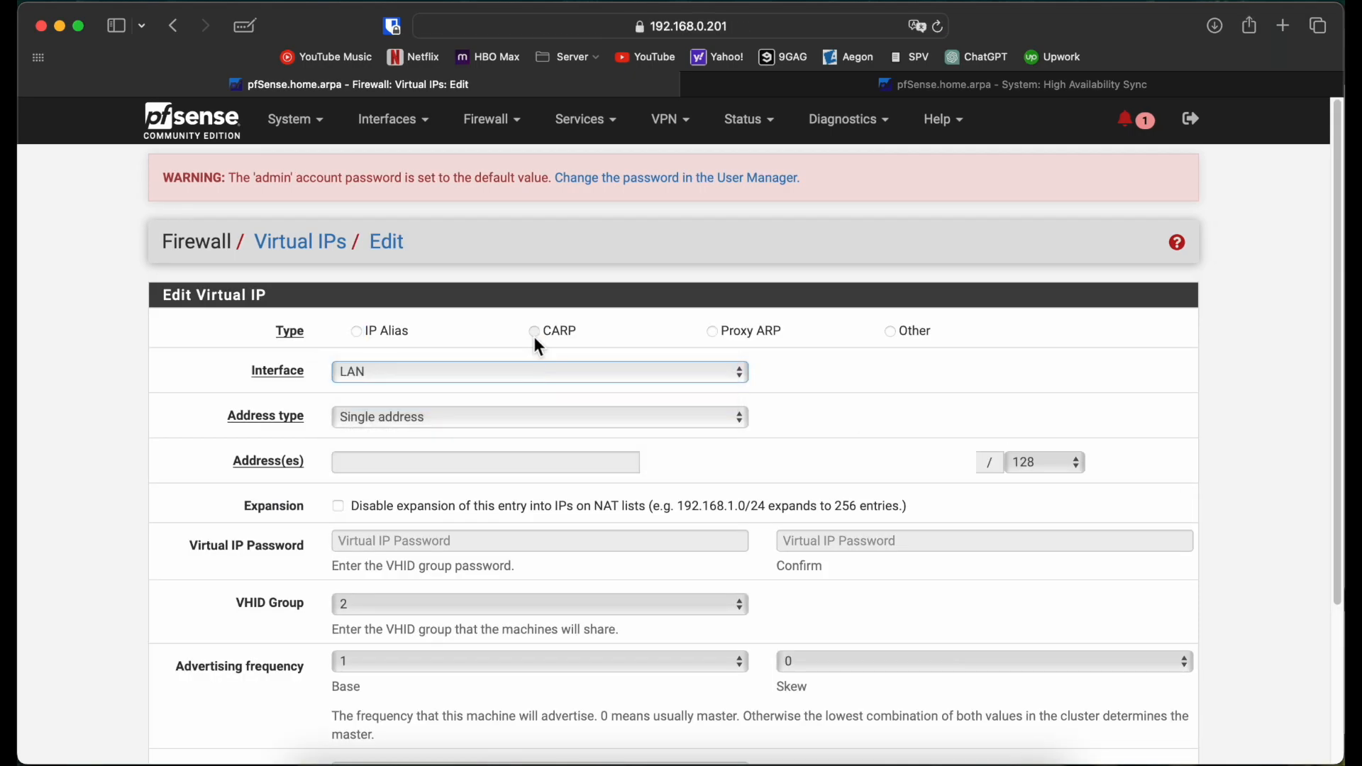
pyautogui.click(533, 335)
pyautogui.click(419, 470)
pyautogui.write('192.168')
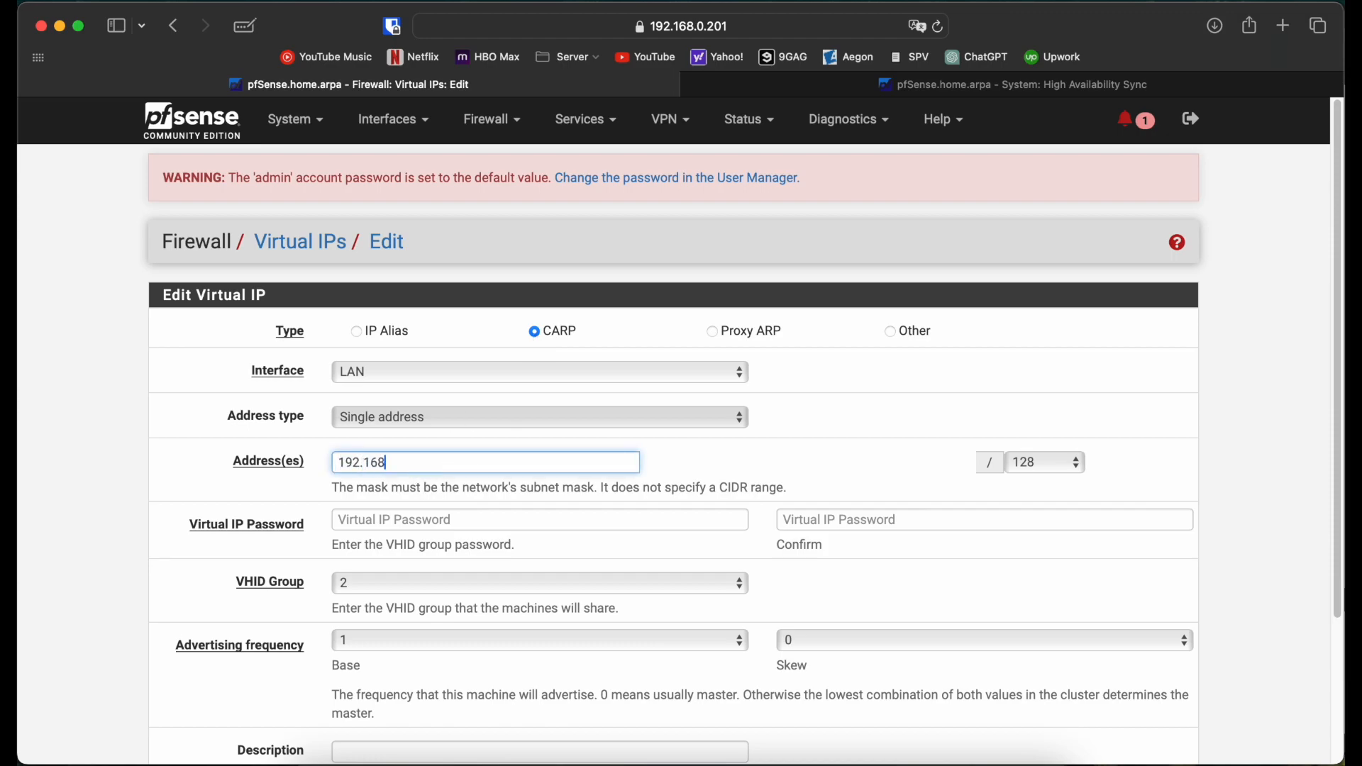
pyautogui.write('.0.200')
pyautogui.click(1065, 460)
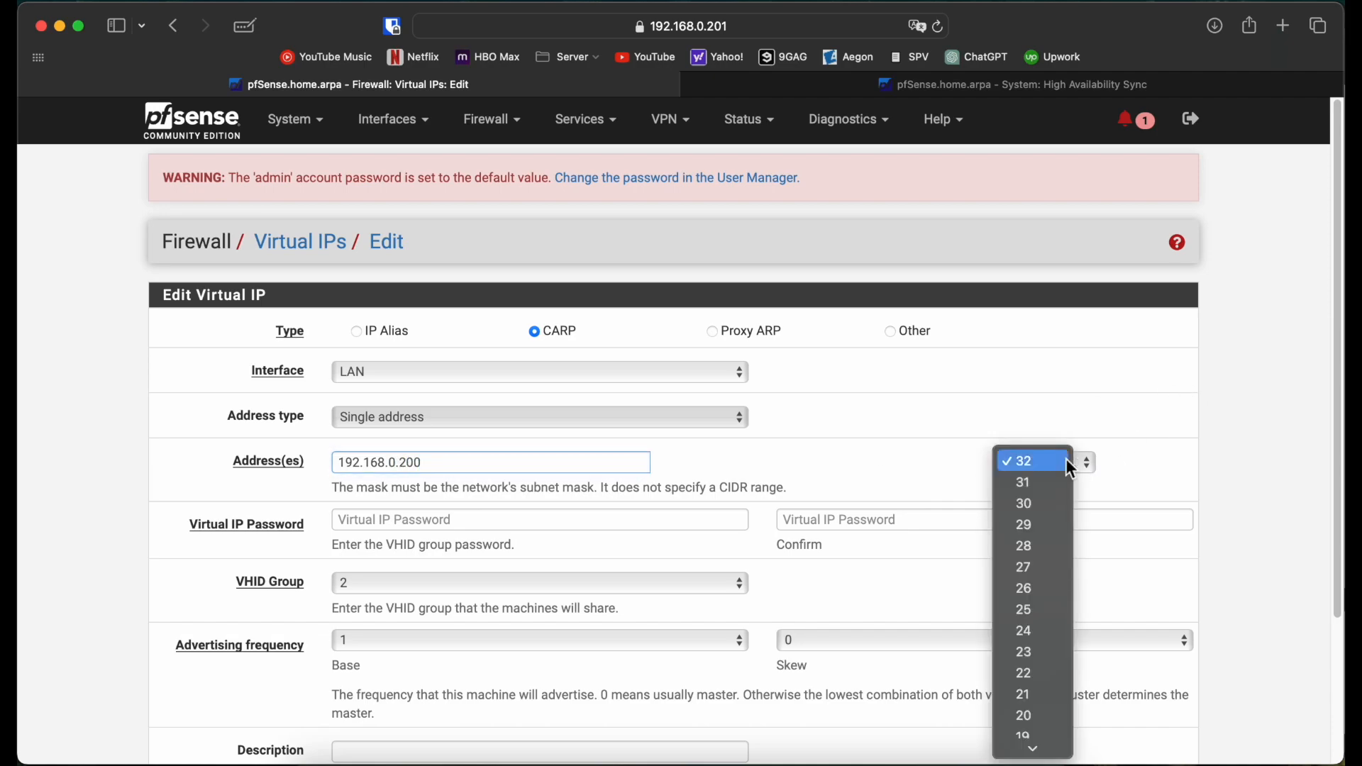
pyautogui.click(1024, 630)
pyautogui.scroll(-5, 621, 532)
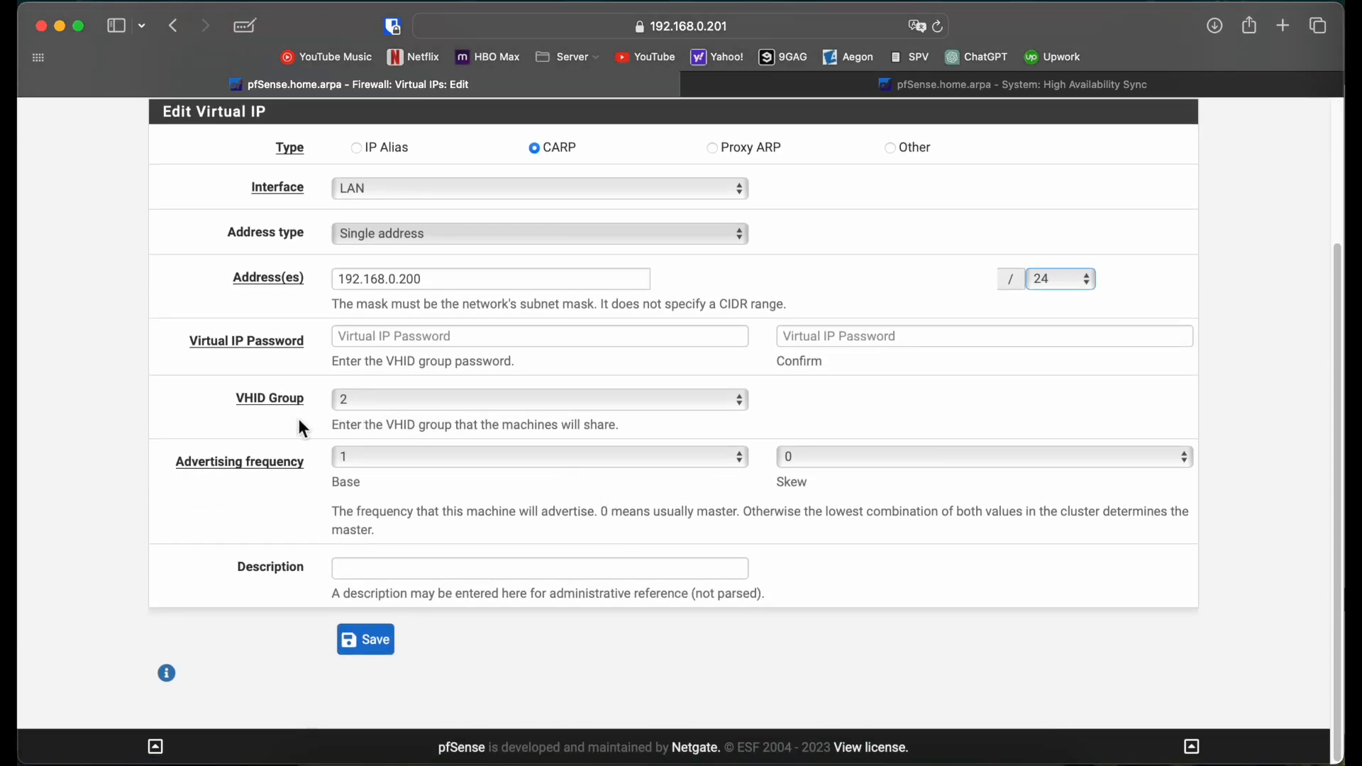
# Step: Enter and confirm the VIP password, save, decline Keychain, and apply the virtual IP changes
pyautogui.click(383, 336)
pyautogui.write('••')
pyautogui.press('BackSpace')
pyautogui.write('•••••••')
pyautogui.press('Tab')
pyautogui.write('•••••••')
pyautogui.click(358, 638)
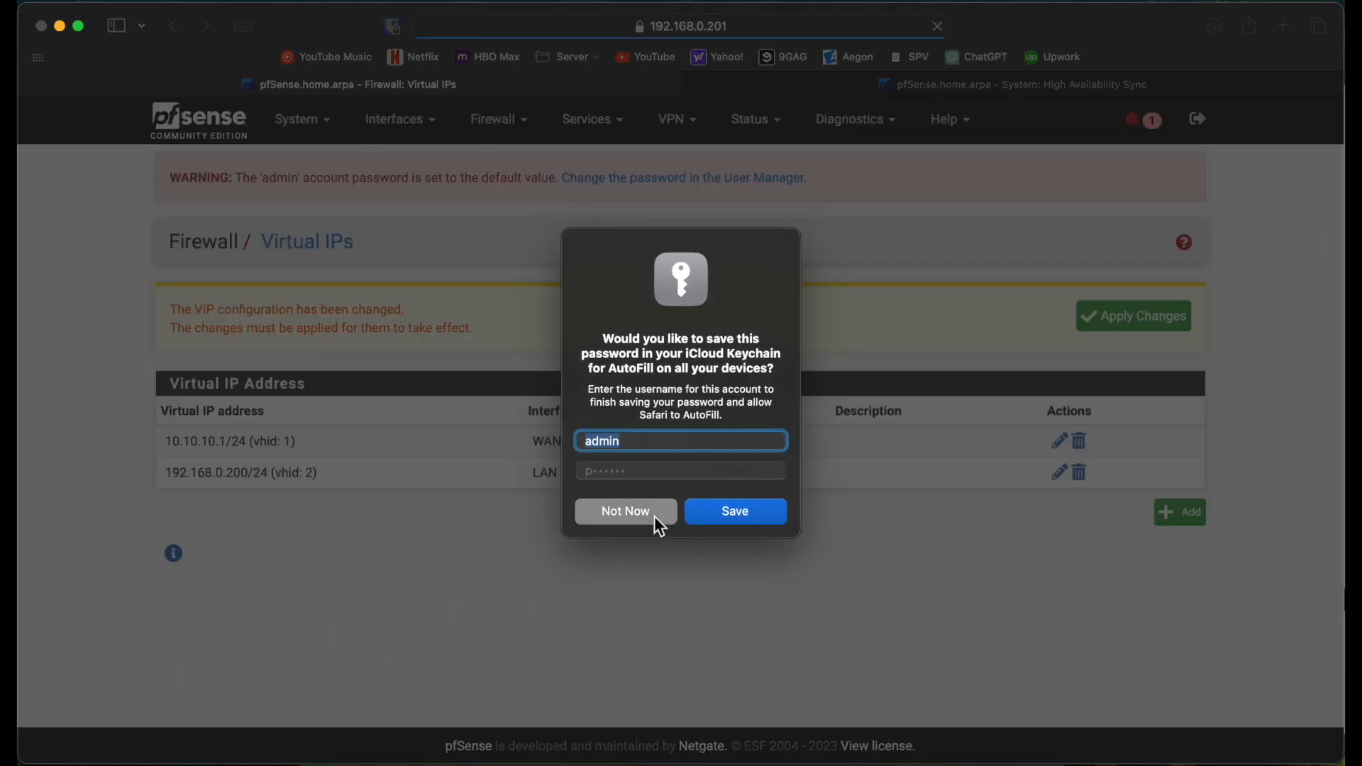
pyautogui.click(654, 516)
pyautogui.click(1180, 307)
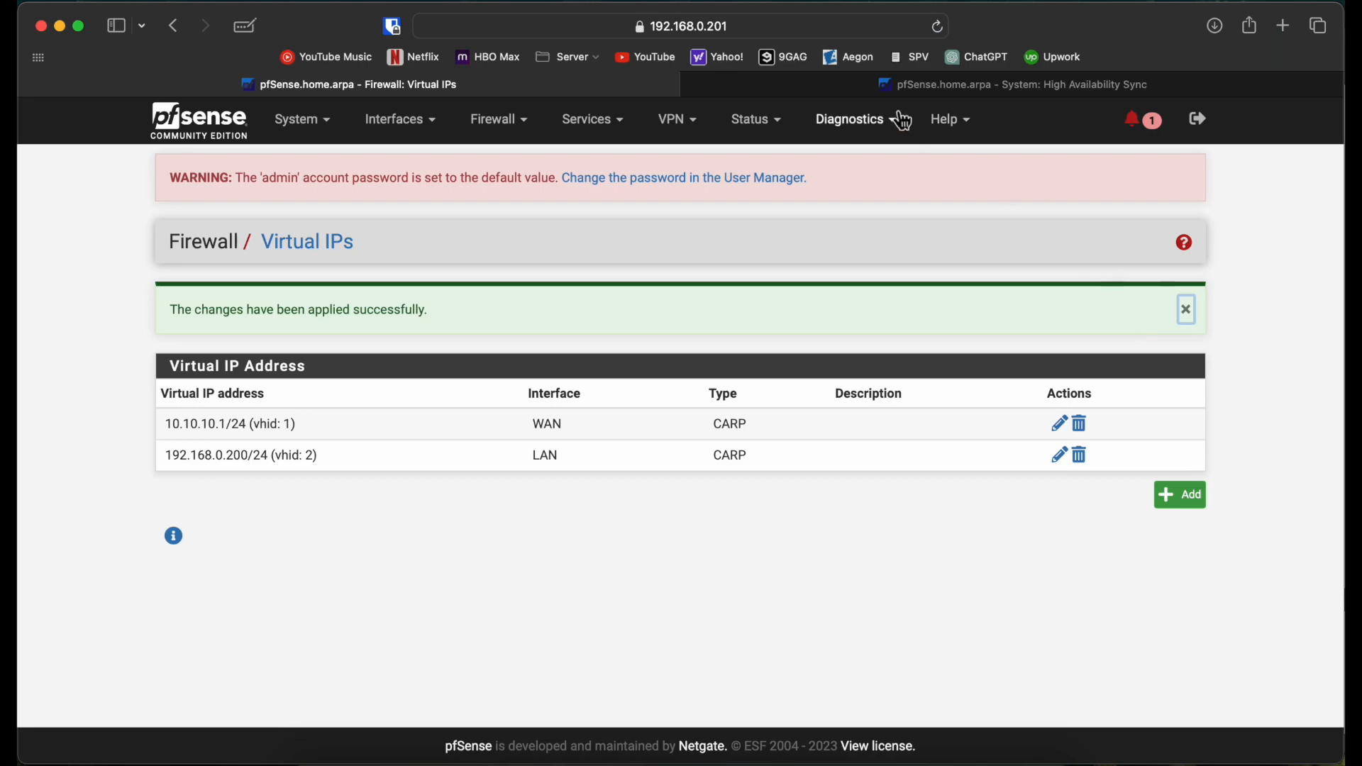
# Step: Check the 192.168.0.202 firewall's Virtual IPs list, reloading it several times
pyautogui.click(885, 84)
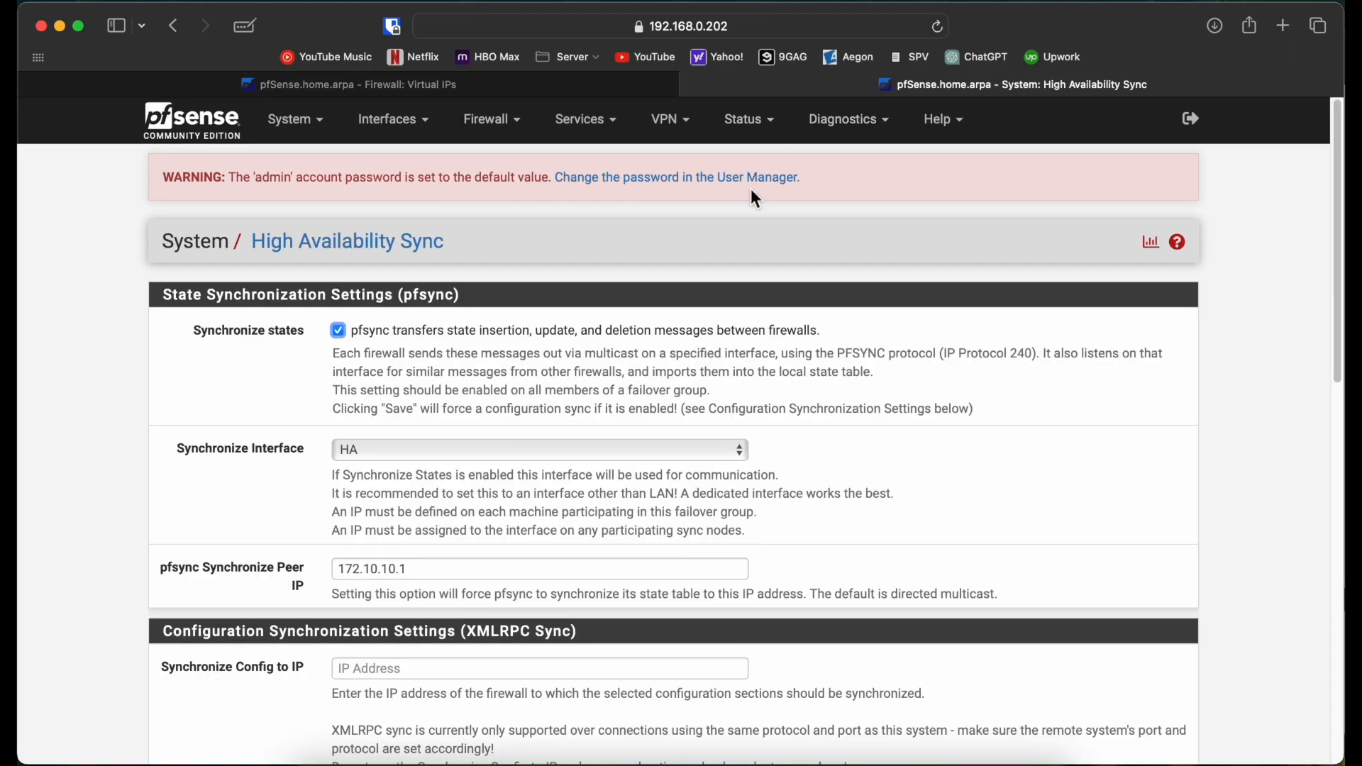
pyautogui.click(489, 121)
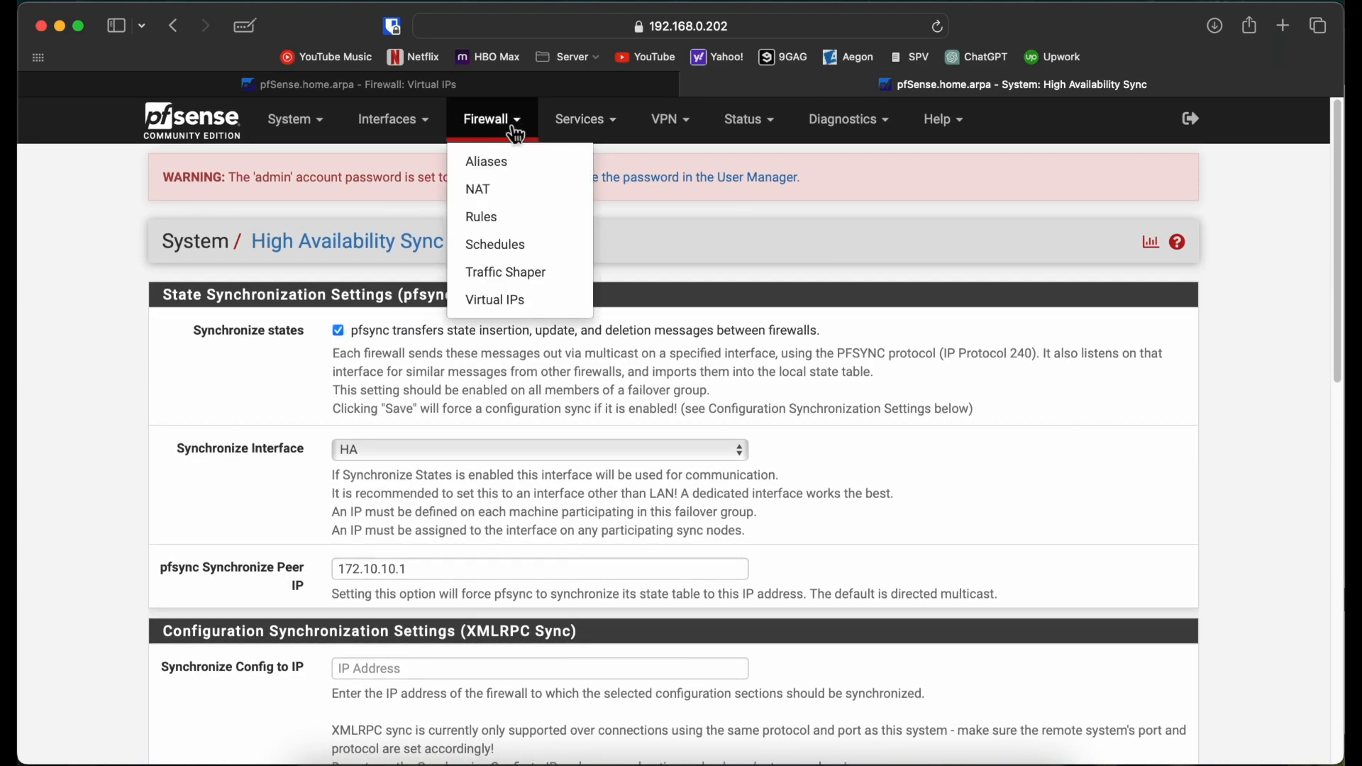
pyautogui.click(512, 302)
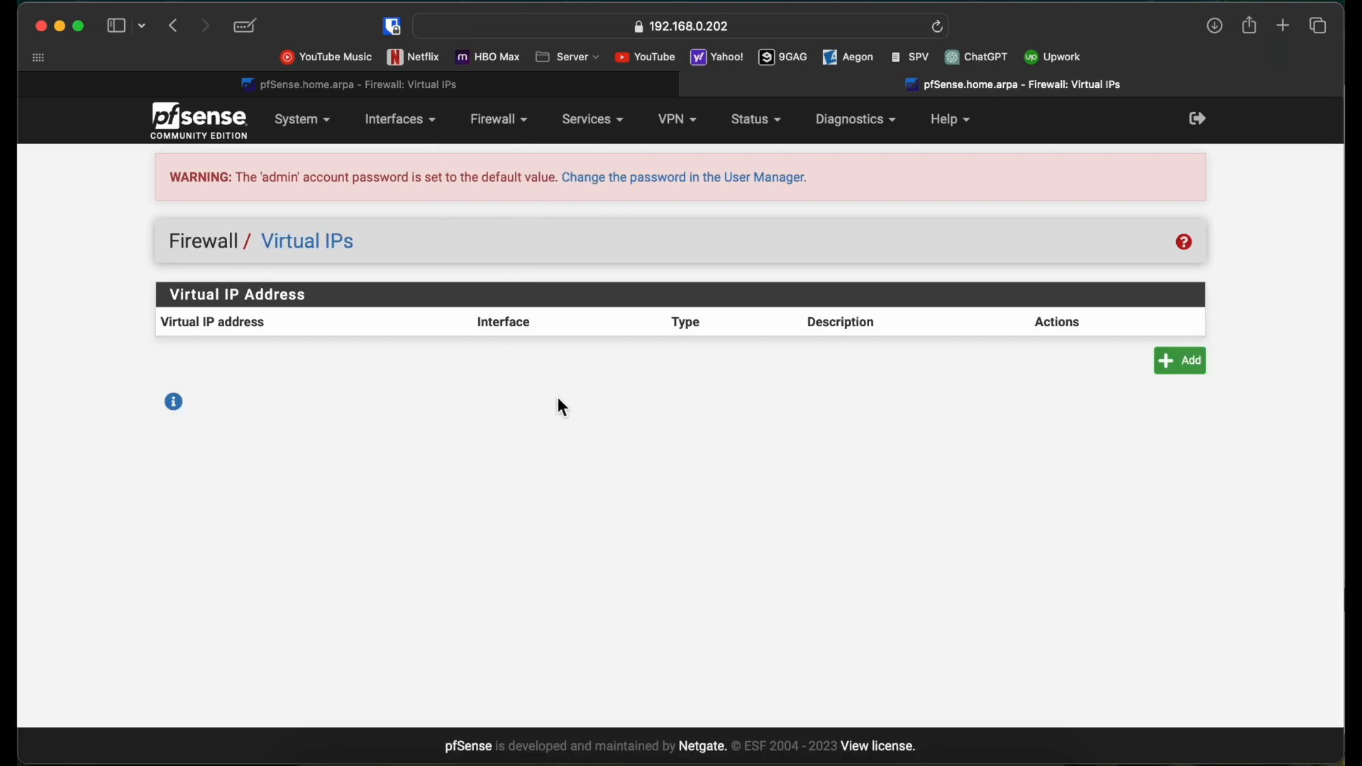
pyautogui.click(943, 29)
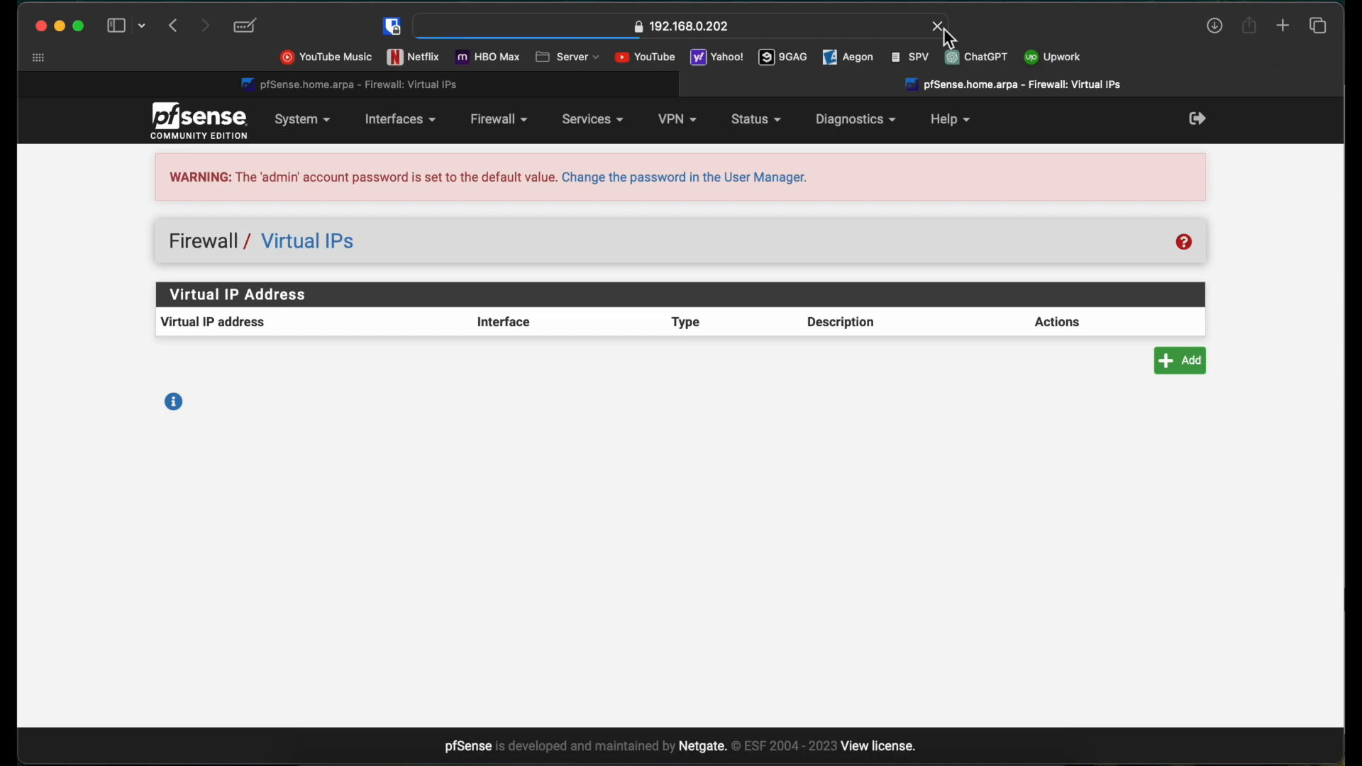
pyautogui.click(943, 29)
pyautogui.click(943, 28)
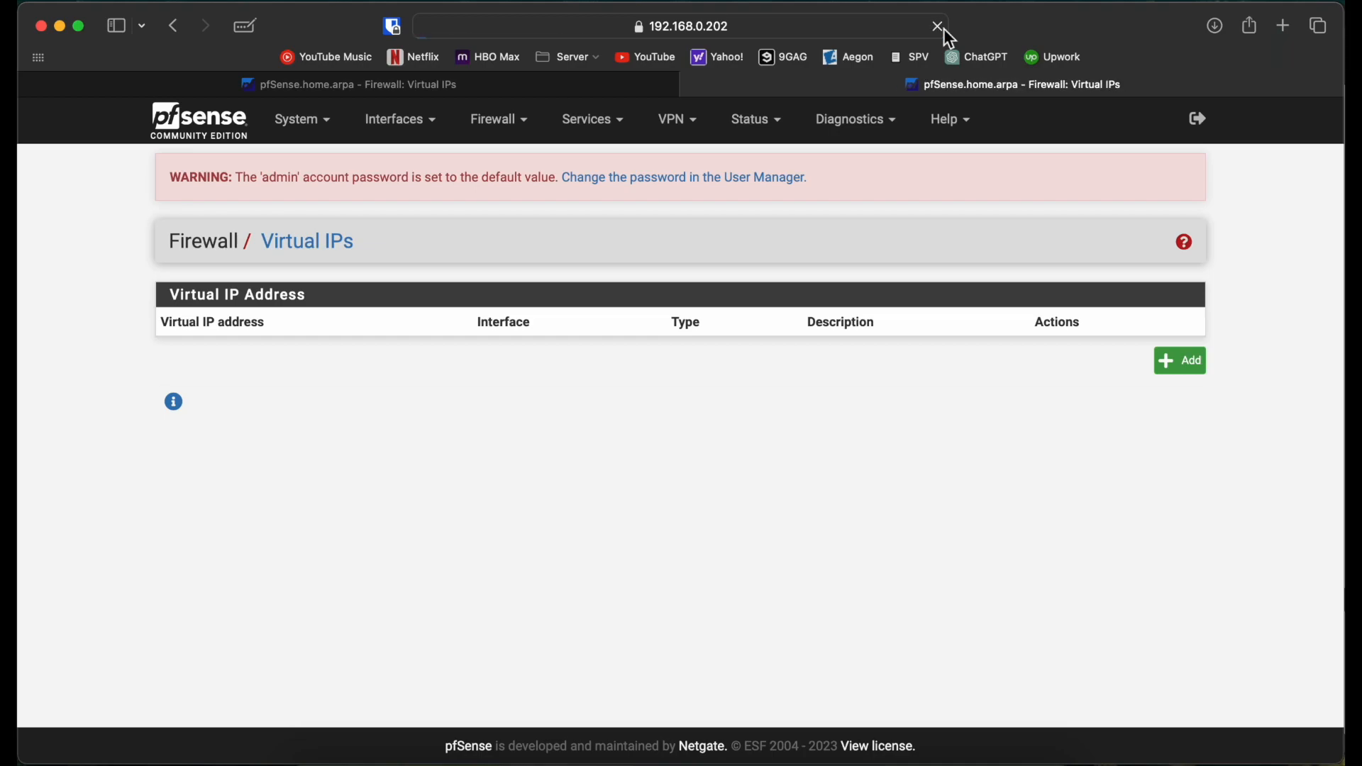
# Step: Reload the Virtual IPs lists on both 192.168.0.201 and 192.168.0.202
pyautogui.click(624, 88)
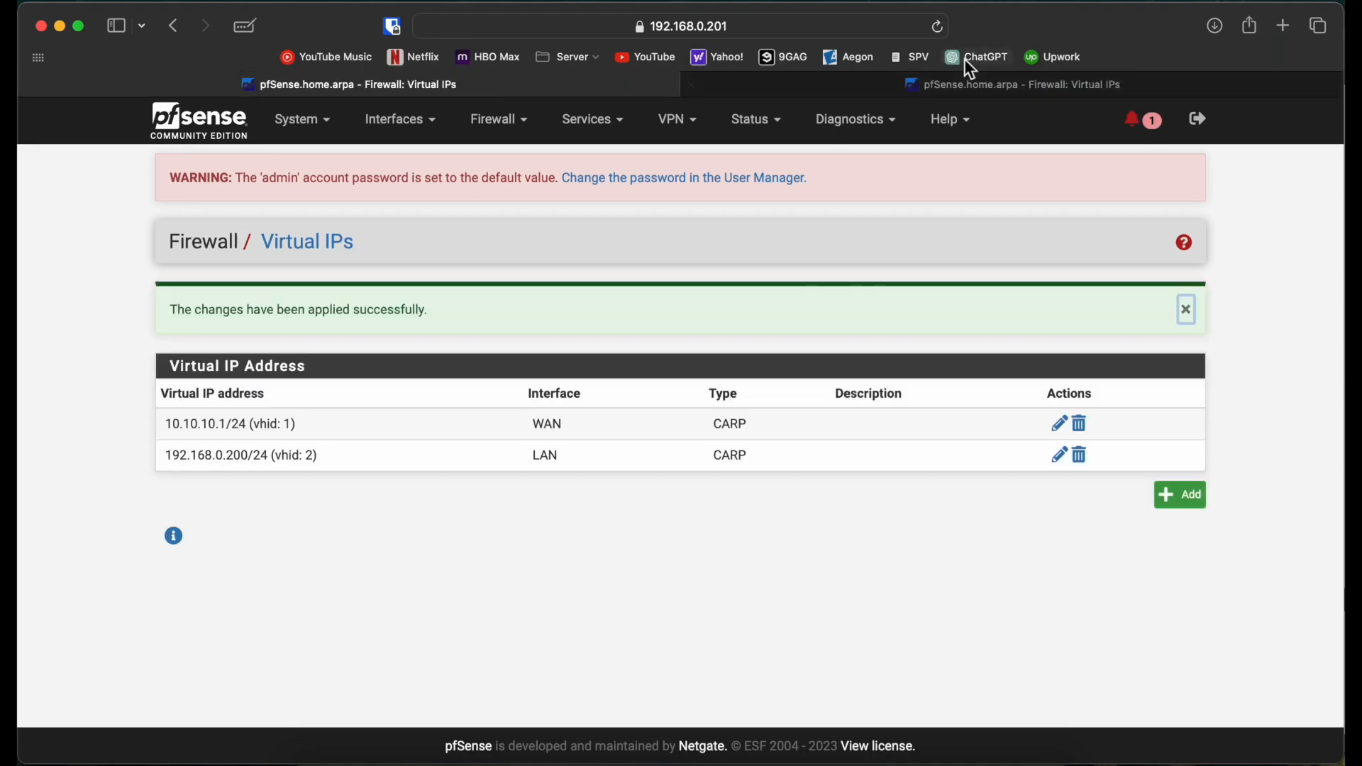
pyautogui.click(938, 28)
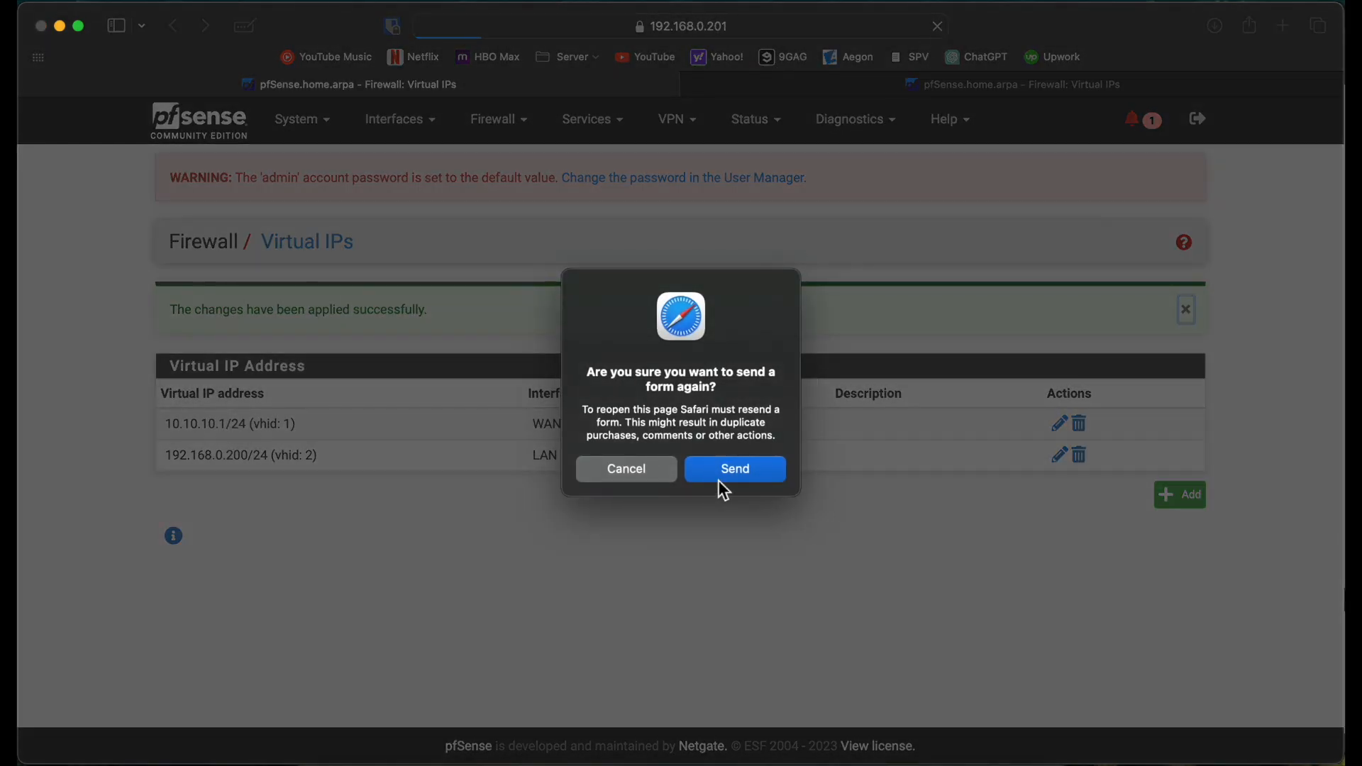
pyautogui.click(722, 471)
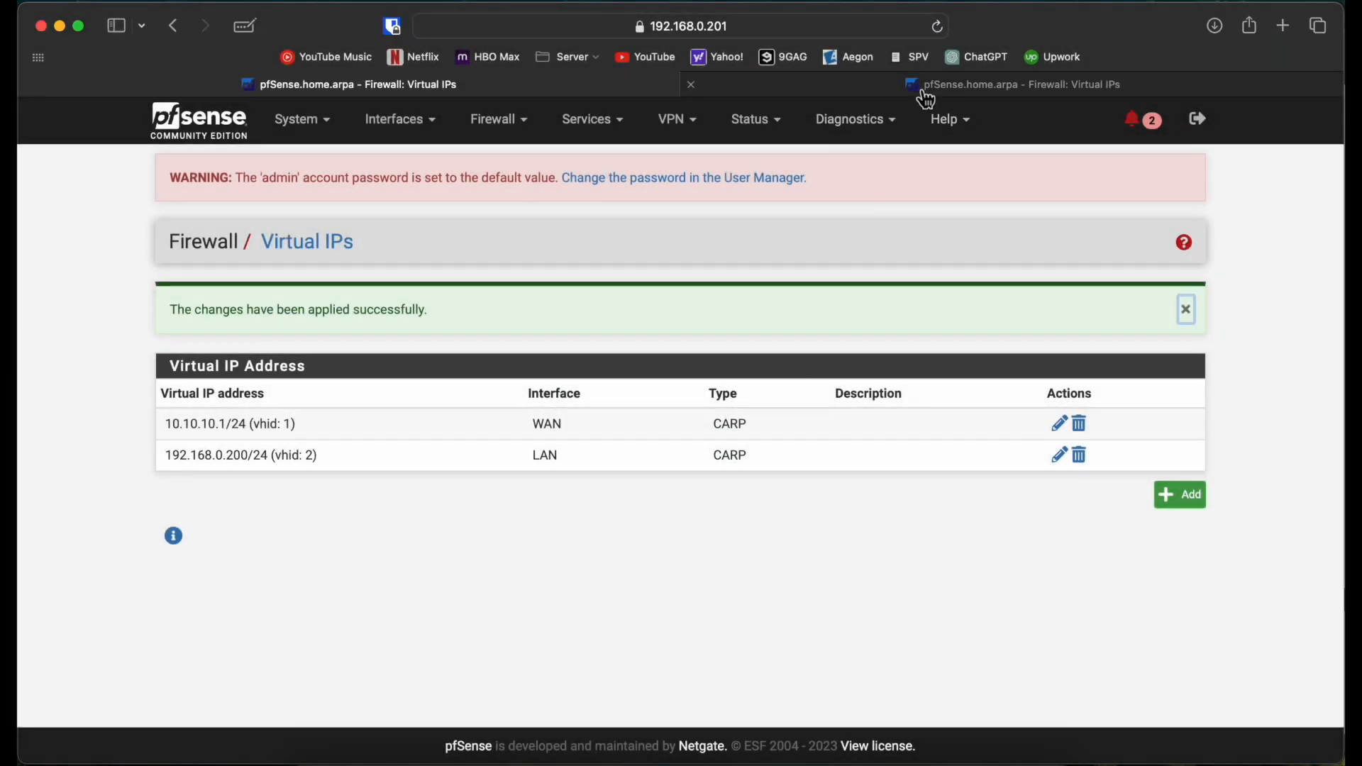
pyautogui.click(936, 96)
pyautogui.click(936, 27)
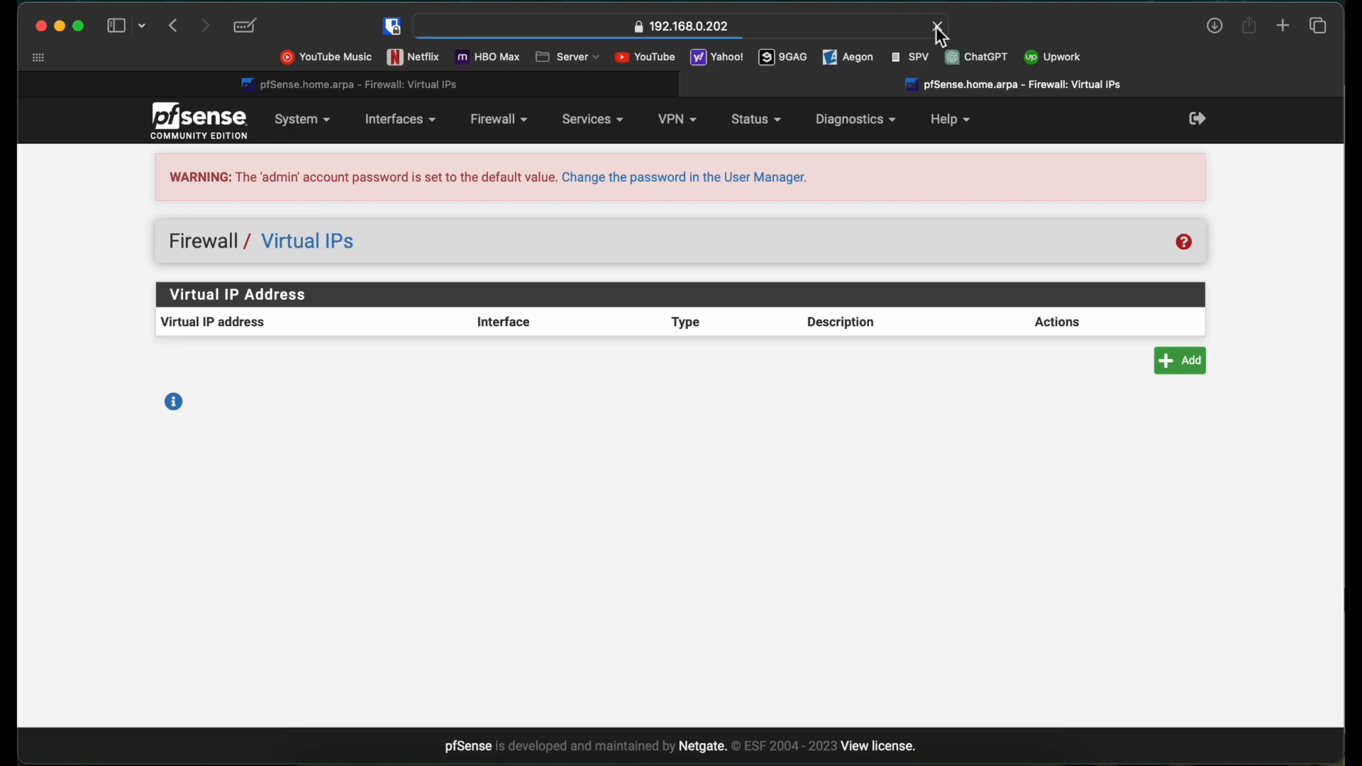
# Step: On 192.168.0.201, view Status > CARP (failover) showing both VIPs as MASTER
pyautogui.click(564, 86)
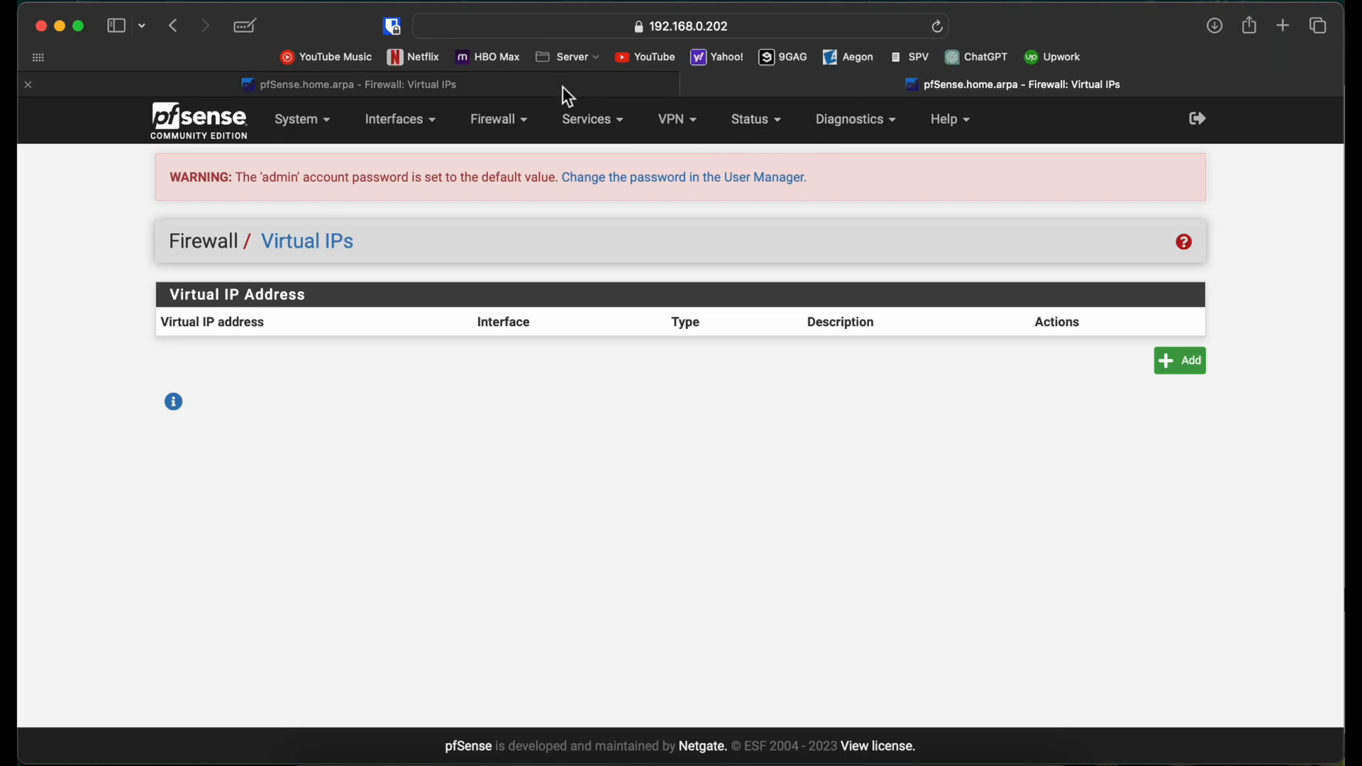
pyautogui.click(864, 131)
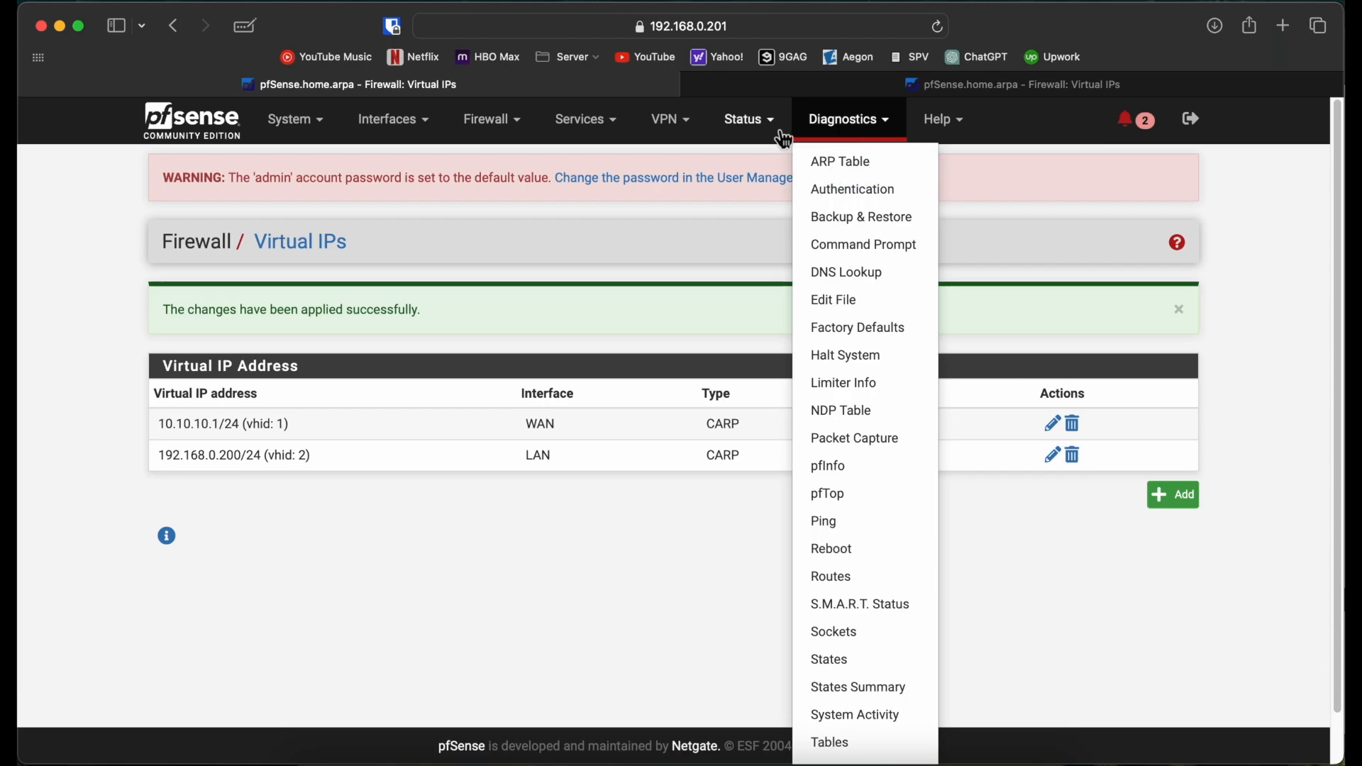
pyautogui.click(750, 131)
pyautogui.click(759, 190)
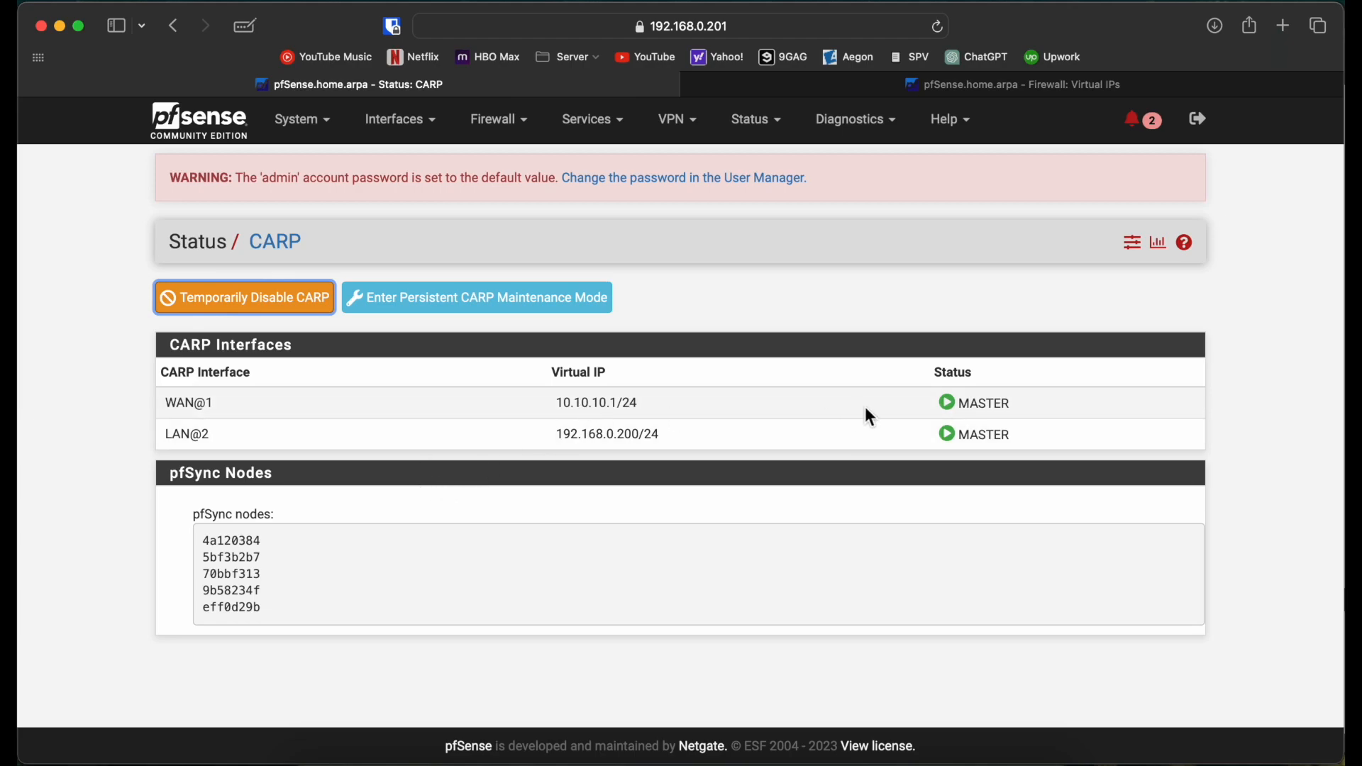
# Step: On 192.168.0.202, review the HA firewall rules and the HA interface settings
pyautogui.click(1011, 86)
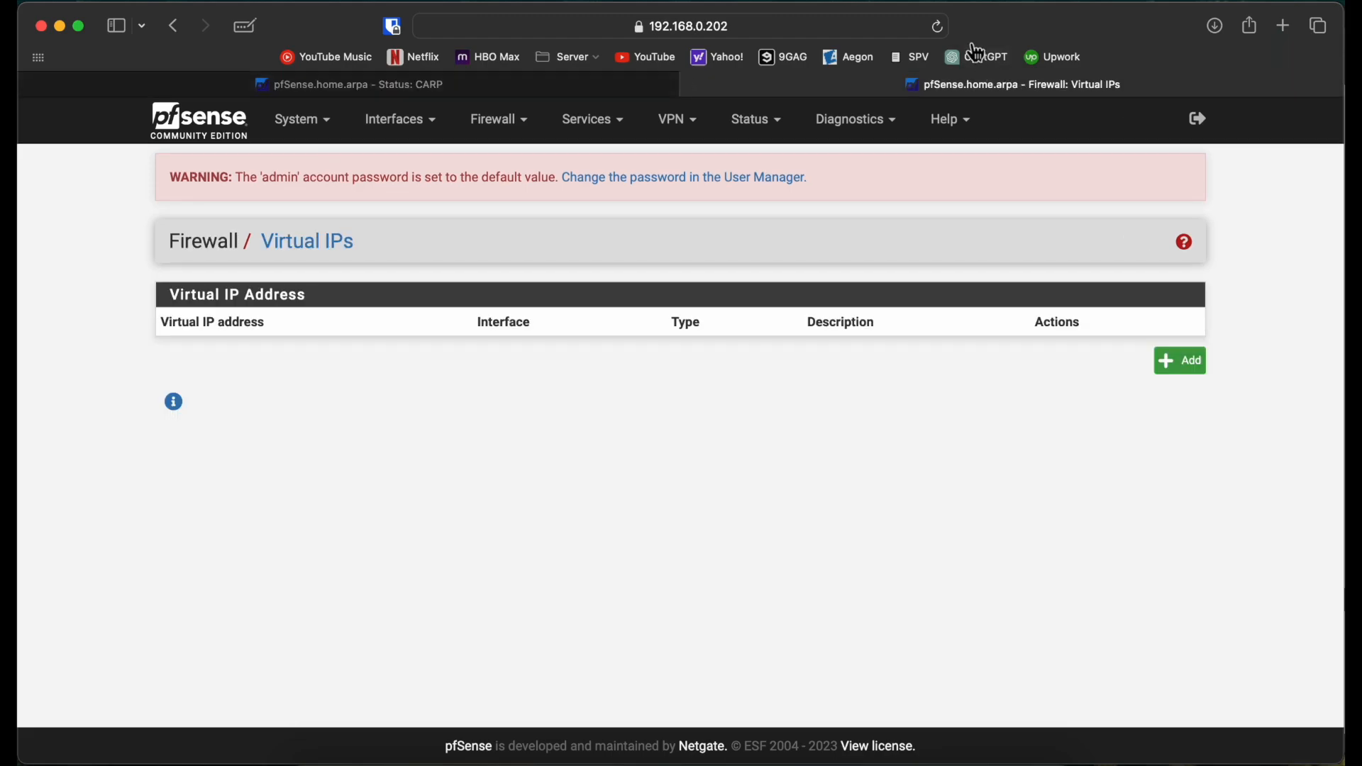
pyautogui.click(937, 28)
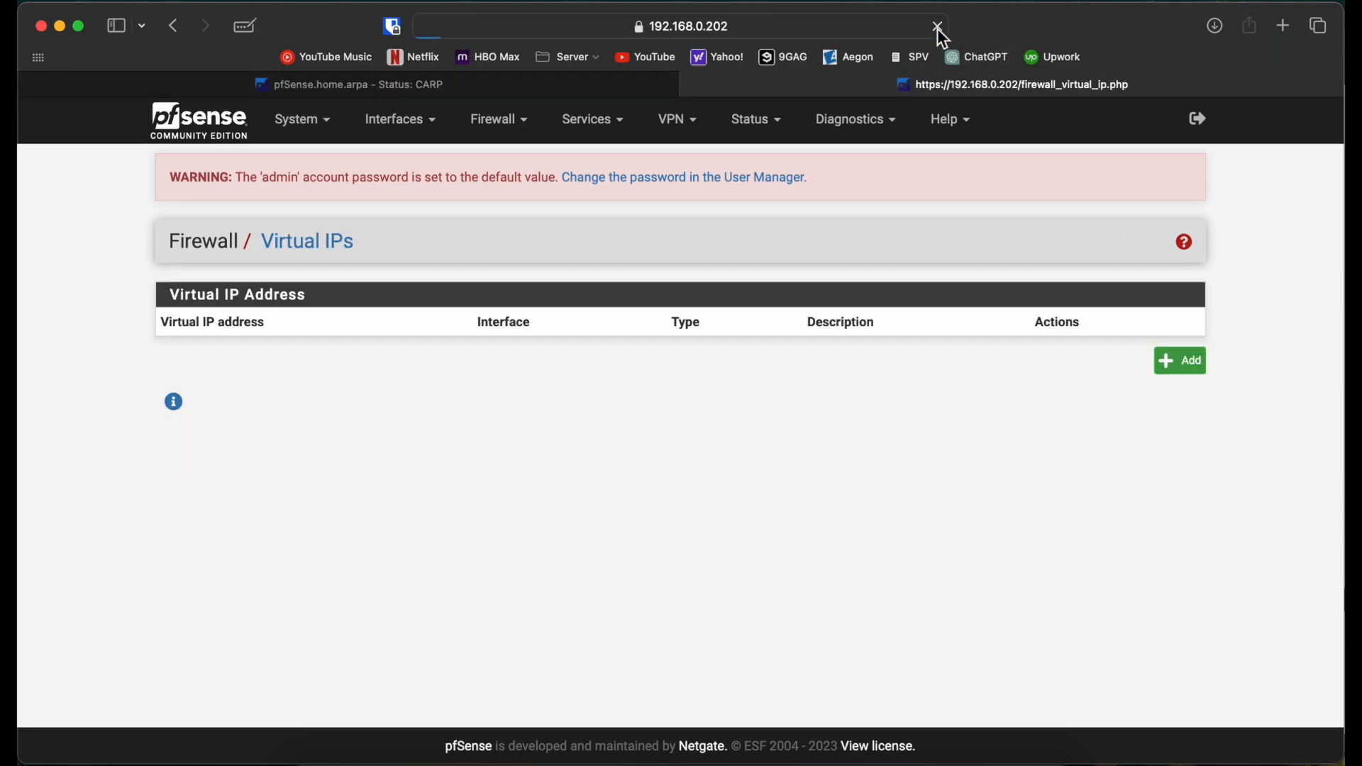
pyautogui.click(497, 119)
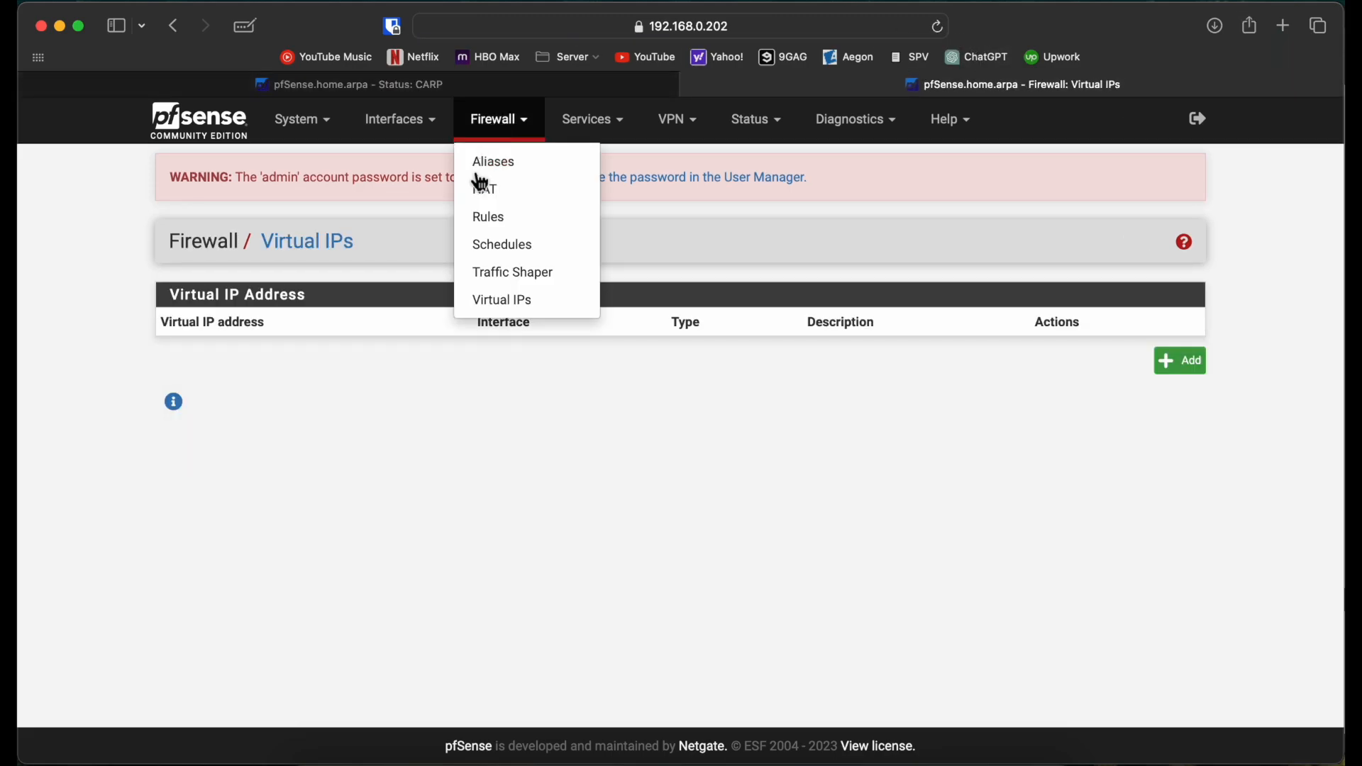
pyautogui.click(488, 217)
pyautogui.click(401, 308)
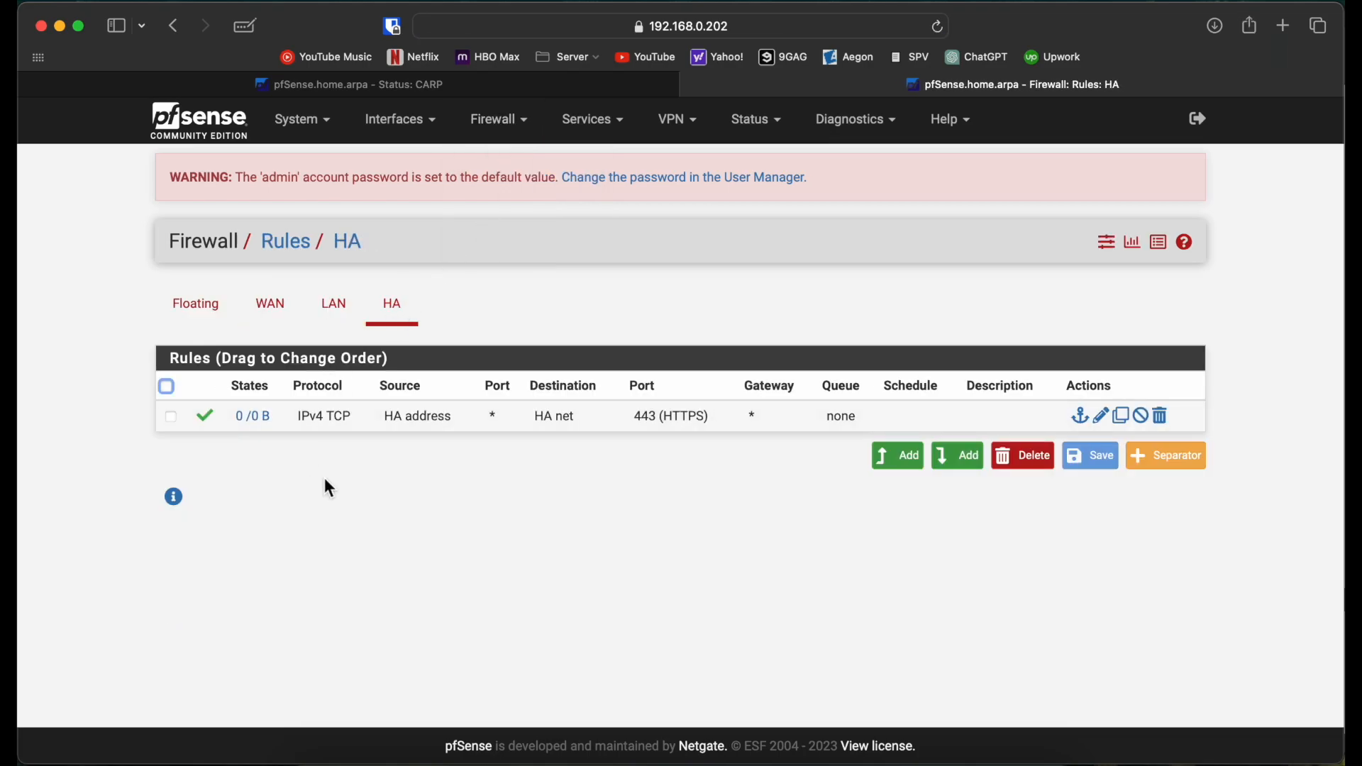
pyautogui.click(436, 127)
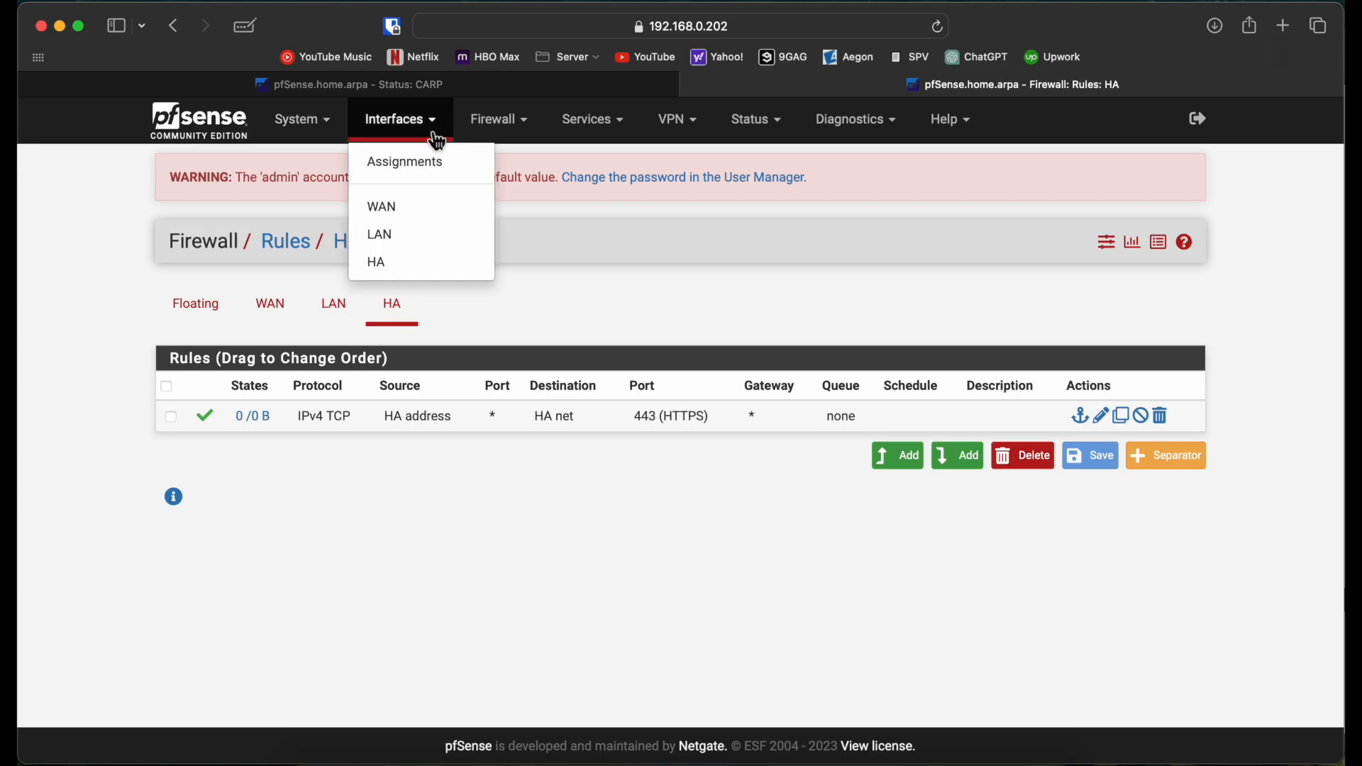
pyautogui.click(404, 264)
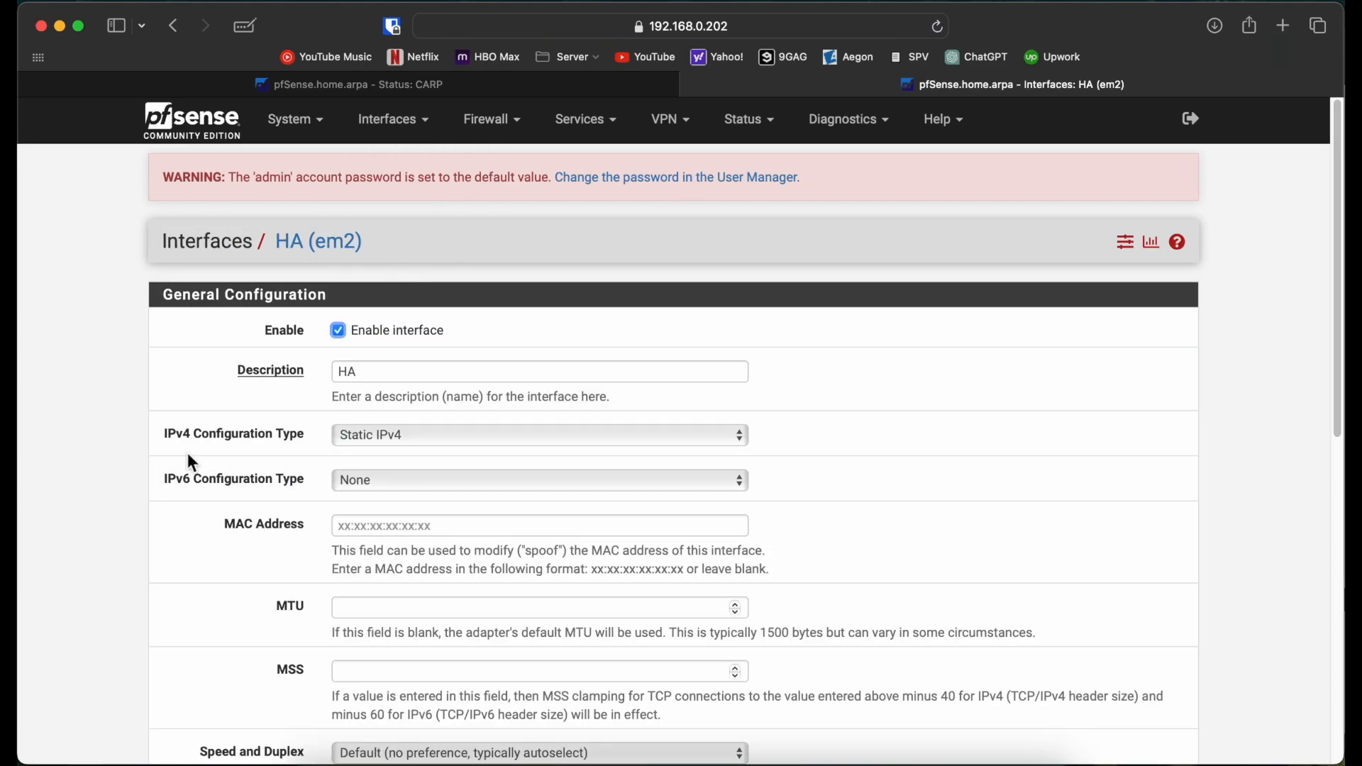
pyautogui.scroll(-5, 188, 454)
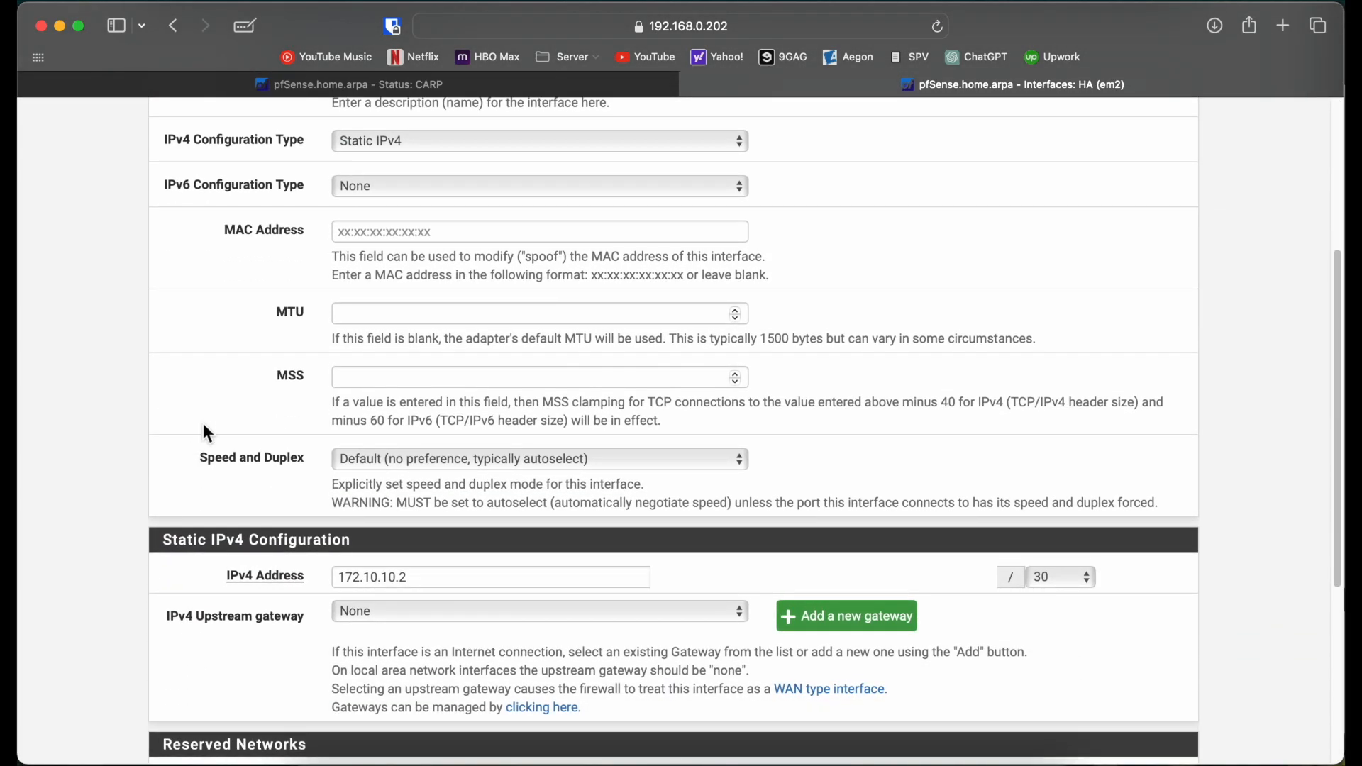
# Step: Open 192.168.0.201's HA (em2) interface settings showing static IPv4 172.10.10.1/30
pyautogui.click(376, 88)
pyautogui.click(428, 139)
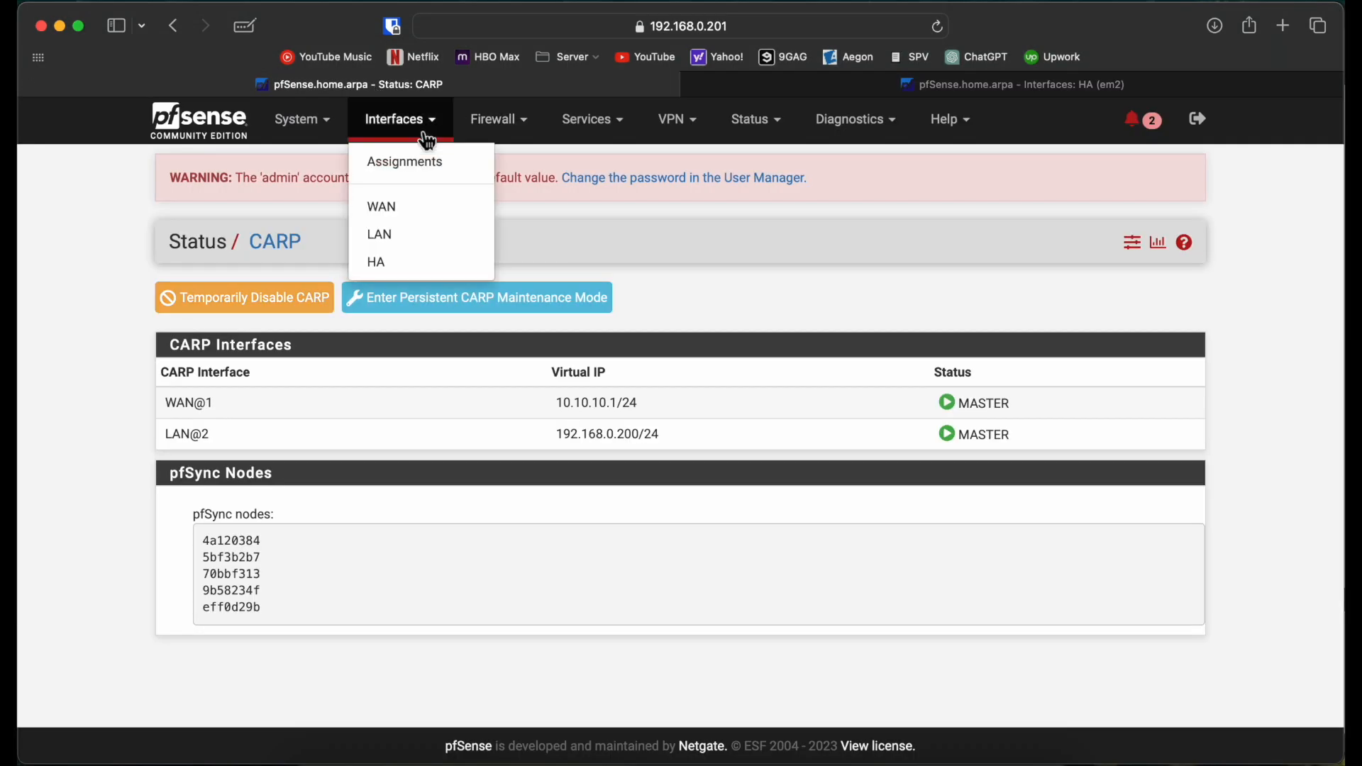
pyautogui.click(404, 265)
pyautogui.scroll(-1, 190, 466)
pyautogui.scroll(-4, 190, 467)
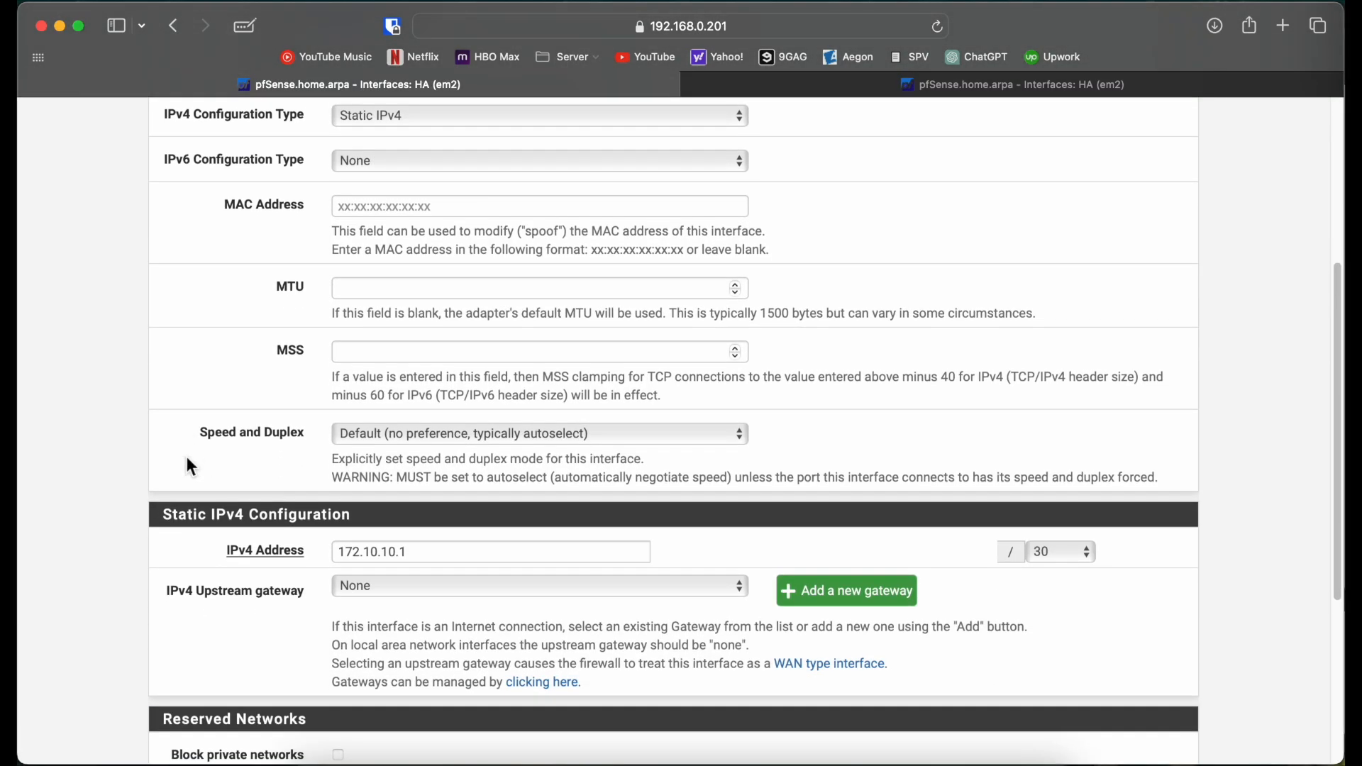
# Step: Return to the 192.168.0.201 page top and glance at the GNS3 topology
pyautogui.click(849, 86)
pyautogui.click(608, 91)
pyautogui.scroll(5, 941, 182)
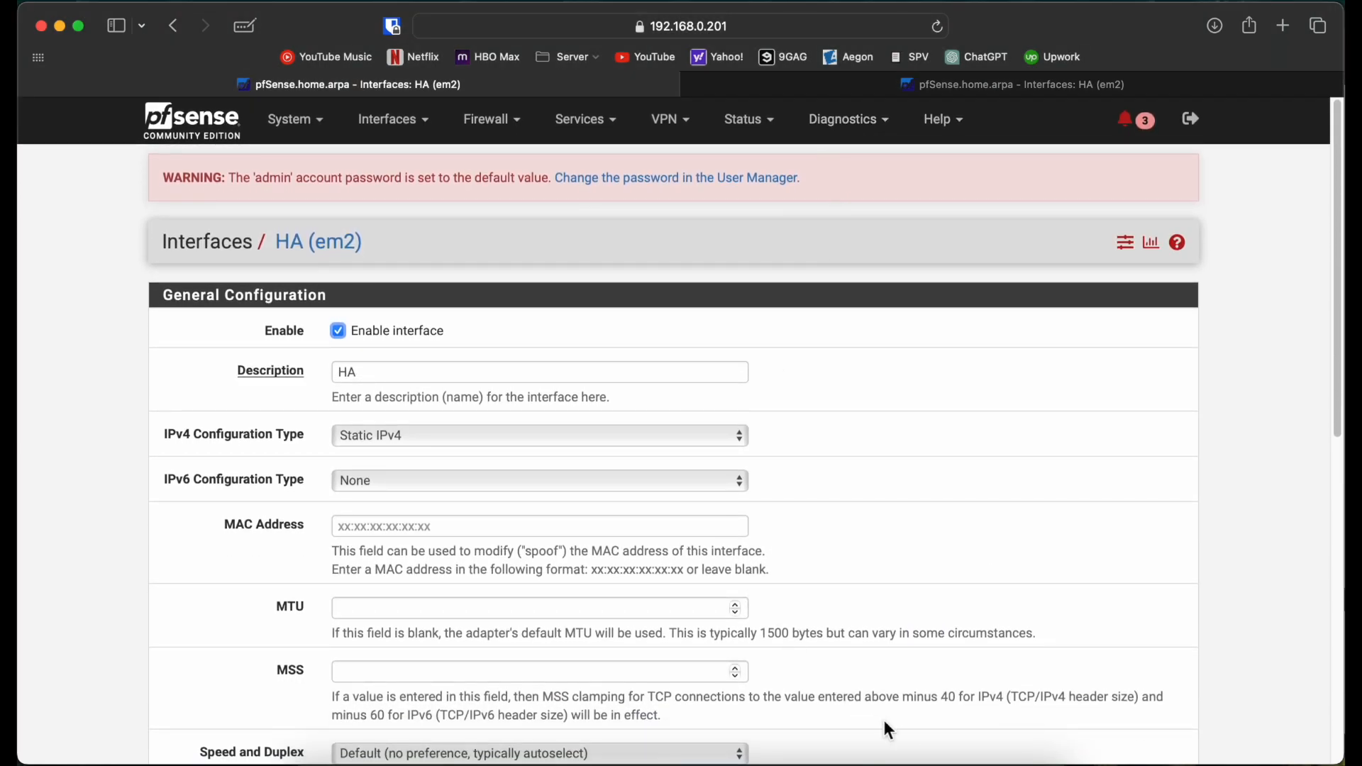
pyautogui.click(643, 758)
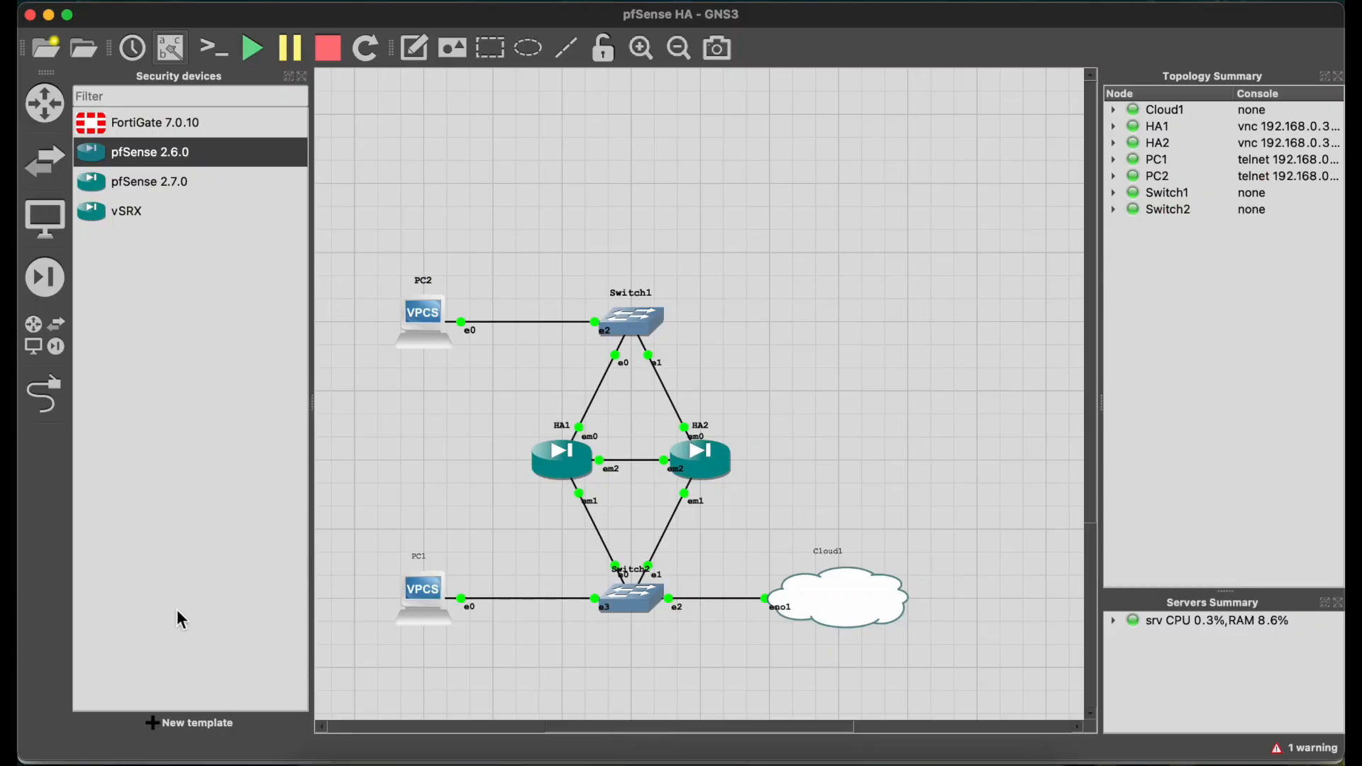
pyautogui.click(330, 757)
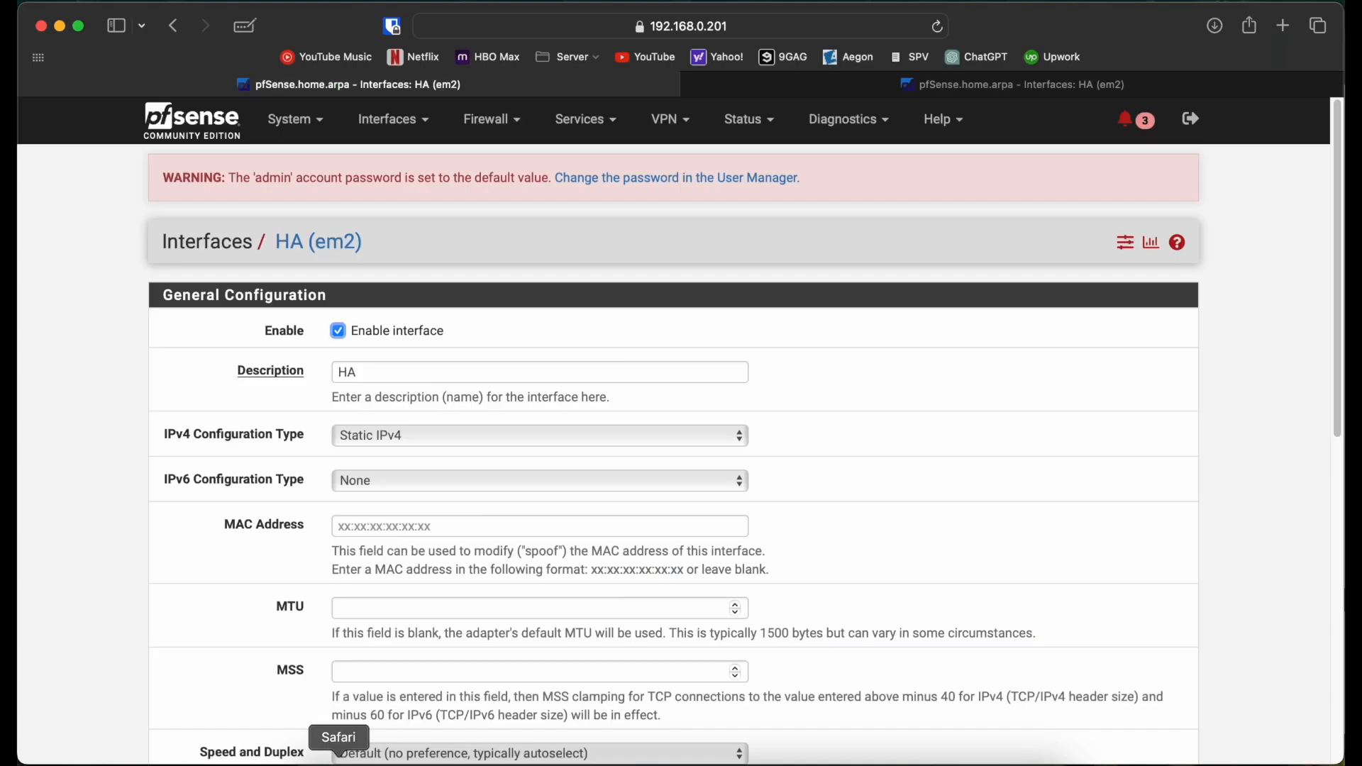
# Step: In System > High Avail. Sync, retype the remote system password and its confirmation
pyautogui.click(292, 121)
pyautogui.click(317, 245)
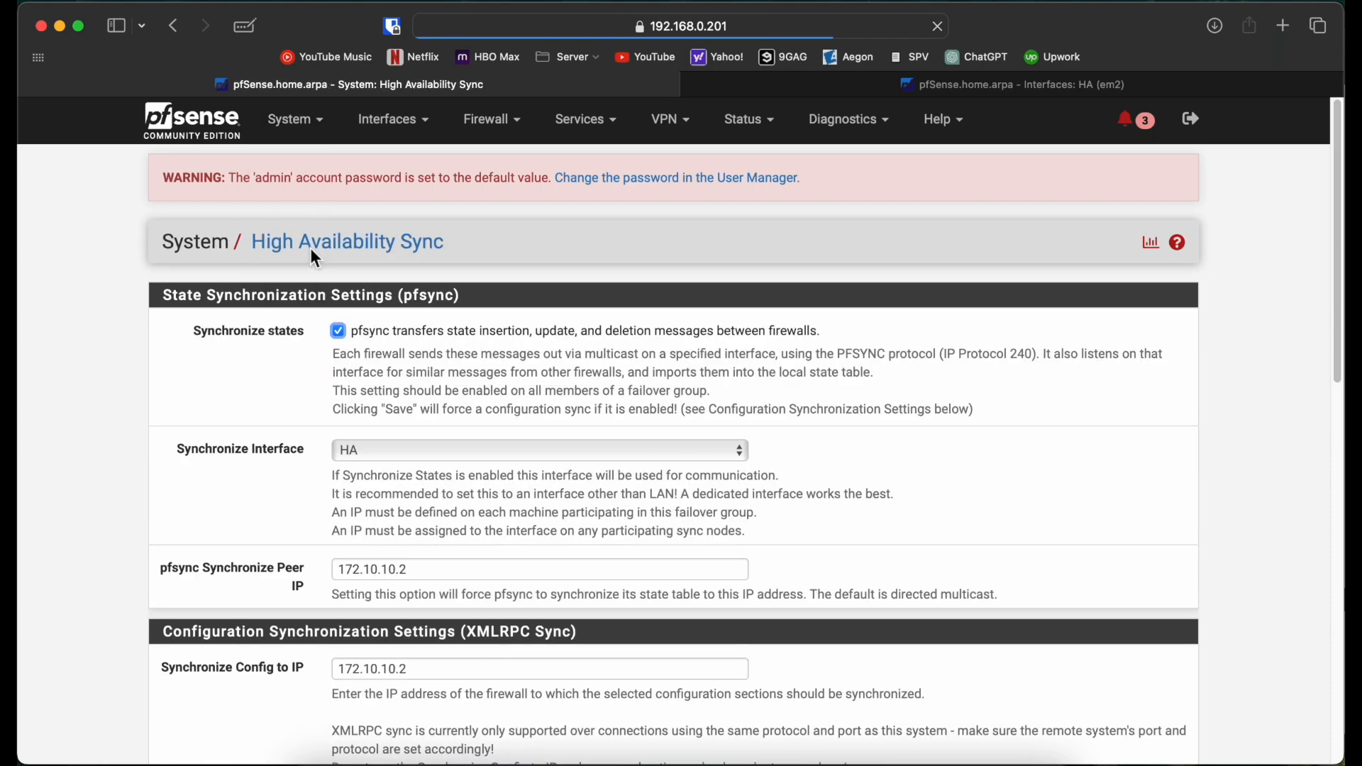
pyautogui.scroll(-3, 172, 407)
pyautogui.scroll(-5, 139, 395)
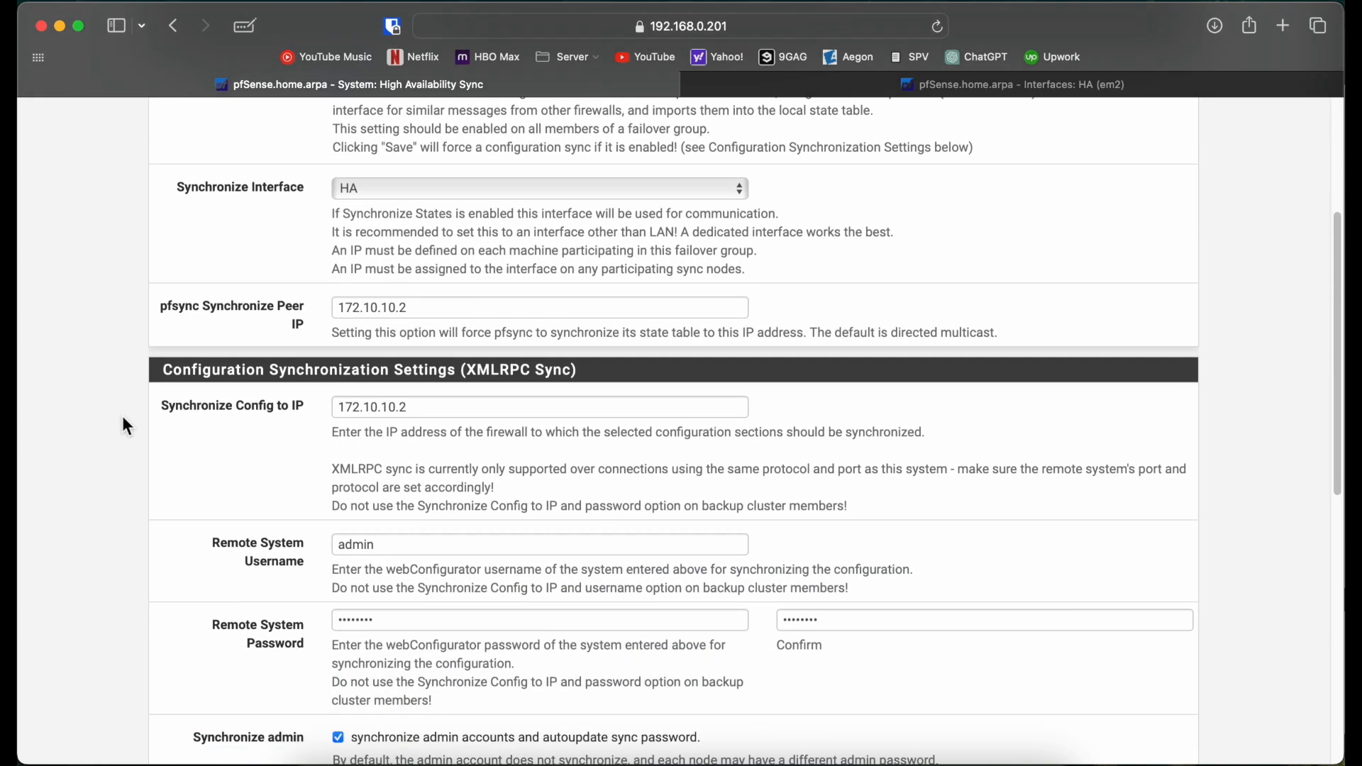
pyautogui.moveTo(389, 389); pyautogui.dragTo(219, 394)
pyautogui.write('••')
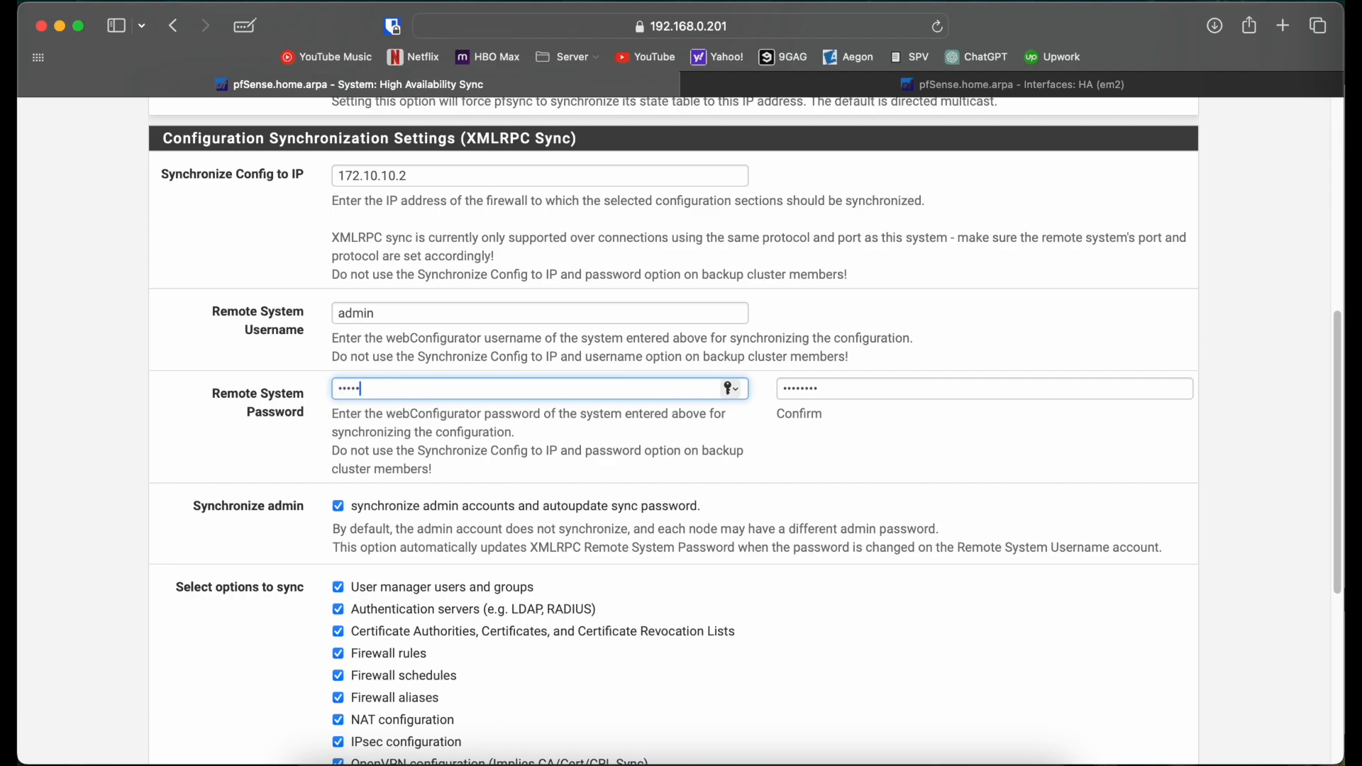
pyautogui.press('Tab')
pyautogui.write('••')
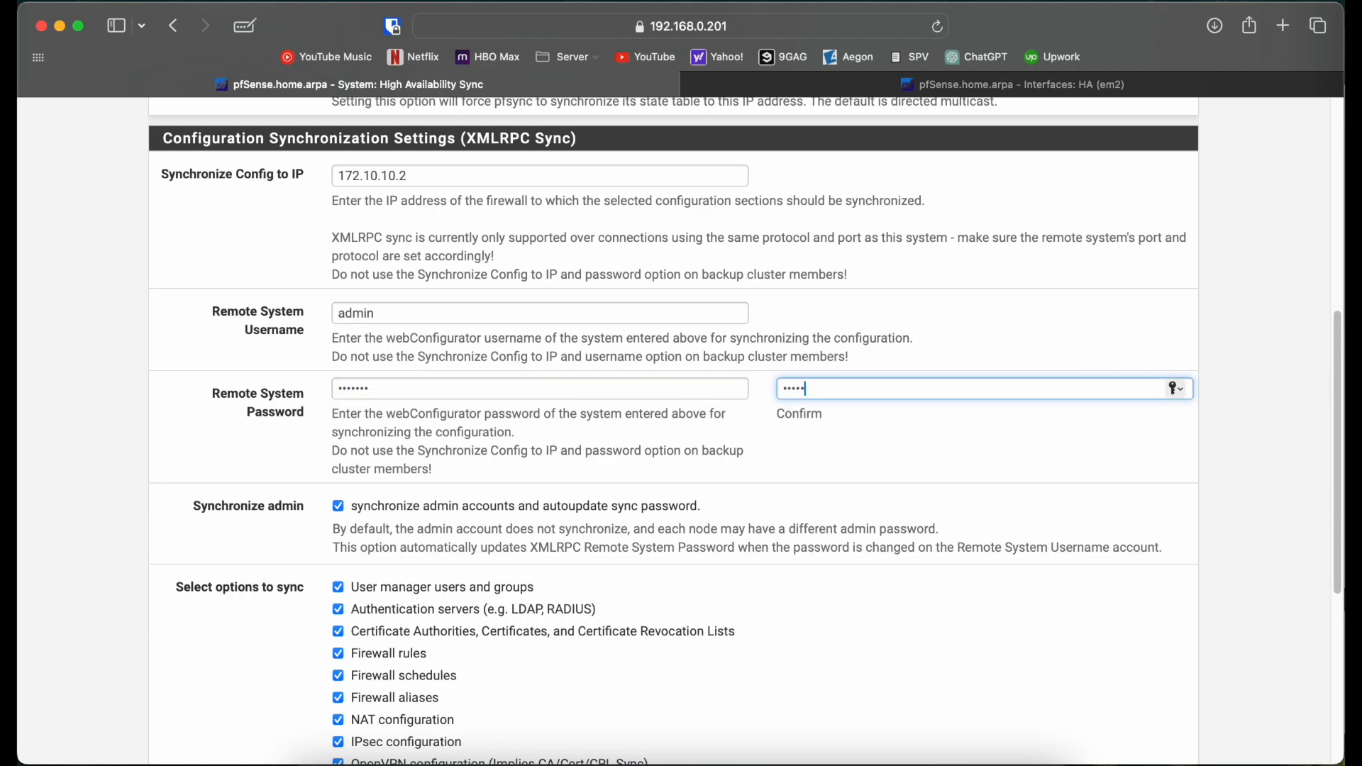
# Step: Save the High Availability Sync settings and bring up the 192.168.0.202 page
pyautogui.scroll(-10, 75, 486)
pyautogui.click(374, 681)
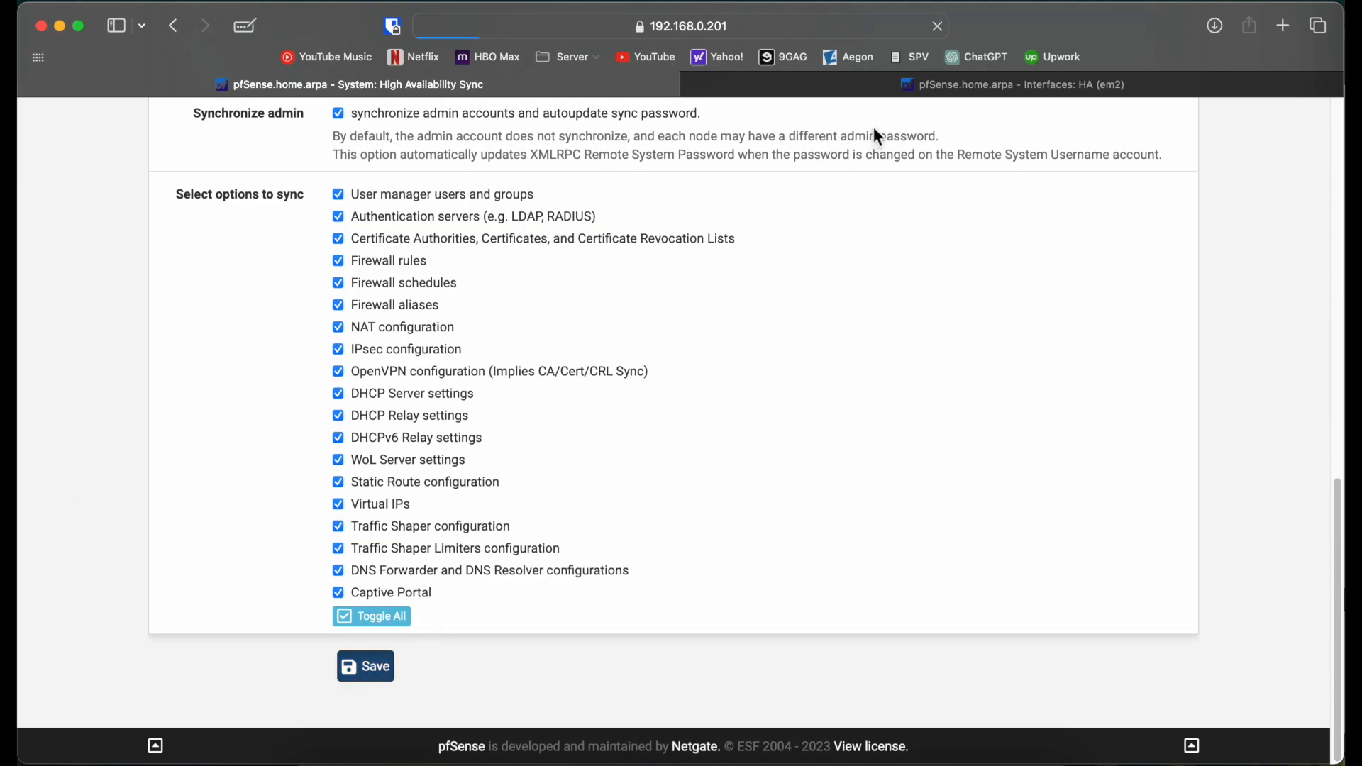
pyautogui.click(905, 100)
pyautogui.scroll(6, 795, 309)
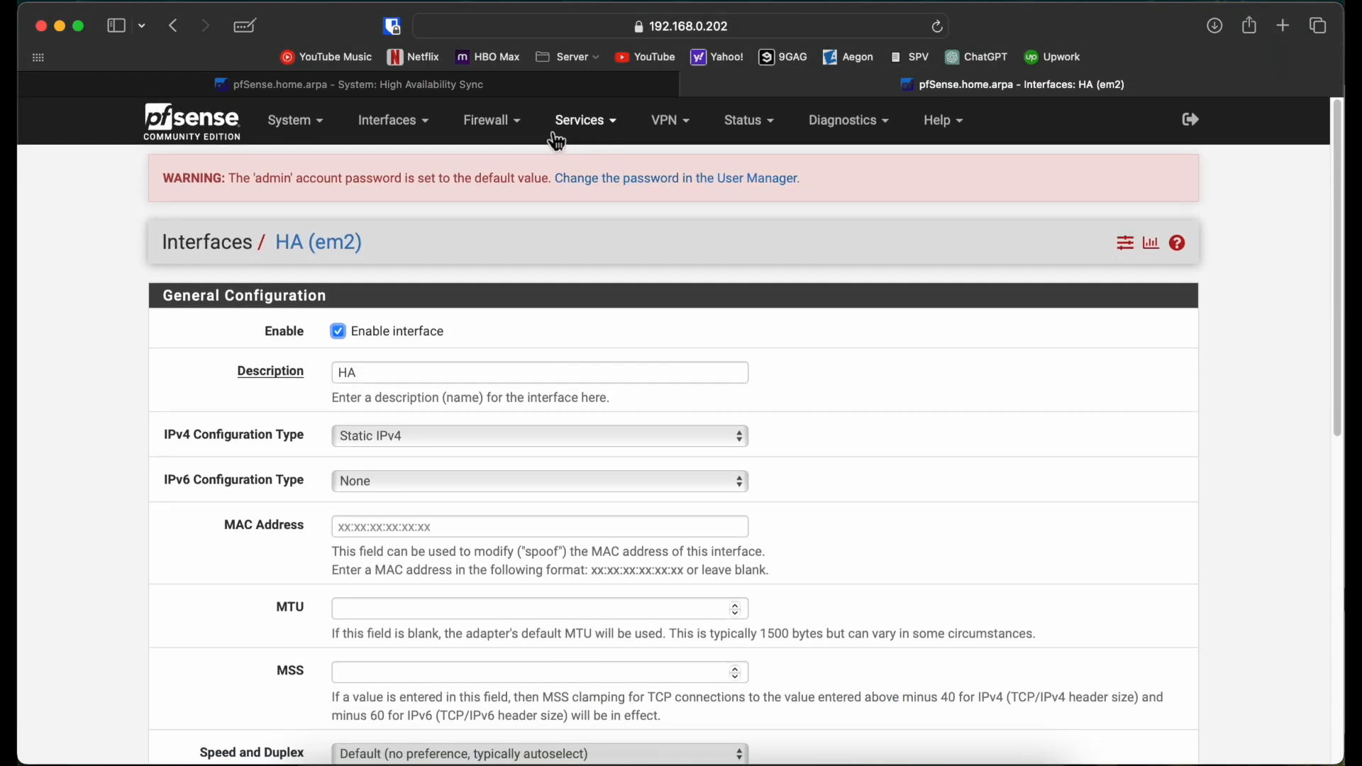
# Step: On 192.168.0.202, reload Virtual IPs, then view the HA tab of Firewall > Rules
pyautogui.click(514, 135)
pyautogui.click(496, 303)
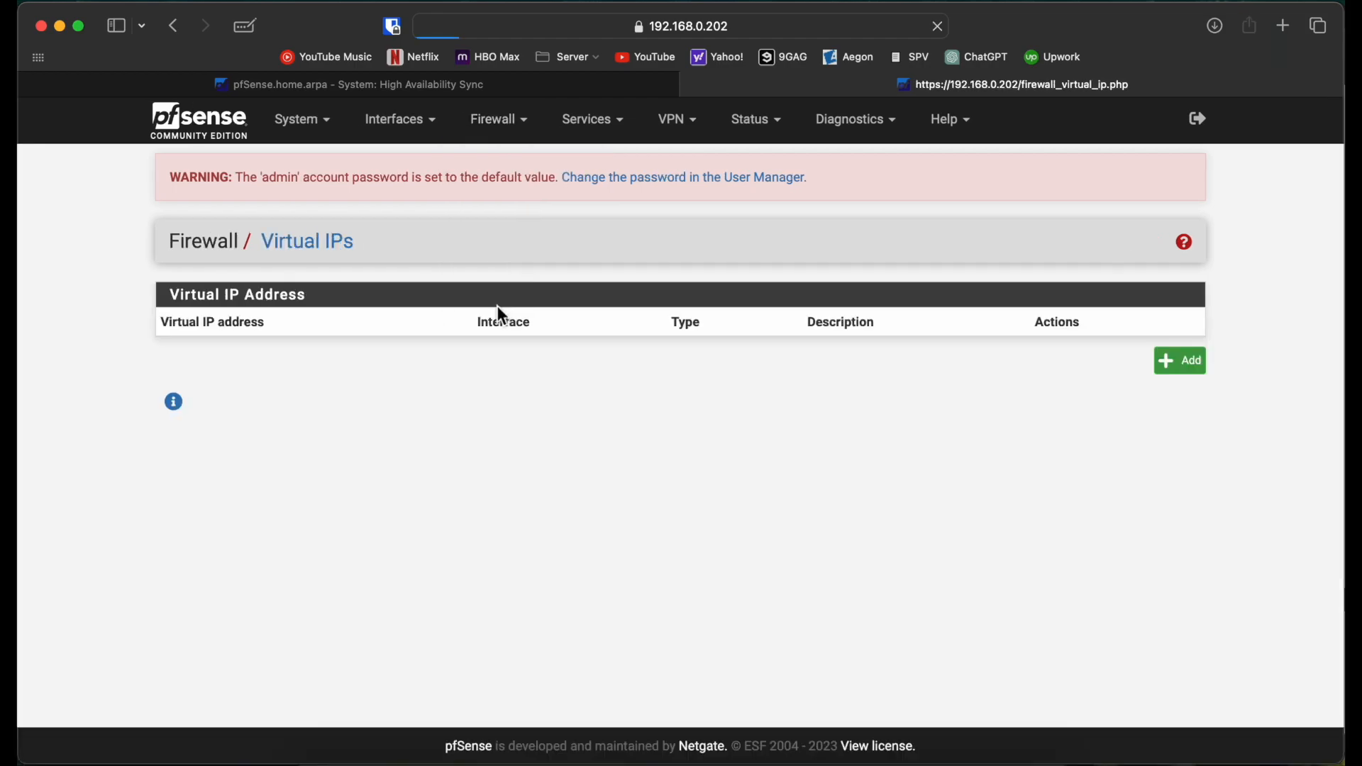
pyautogui.click(938, 27)
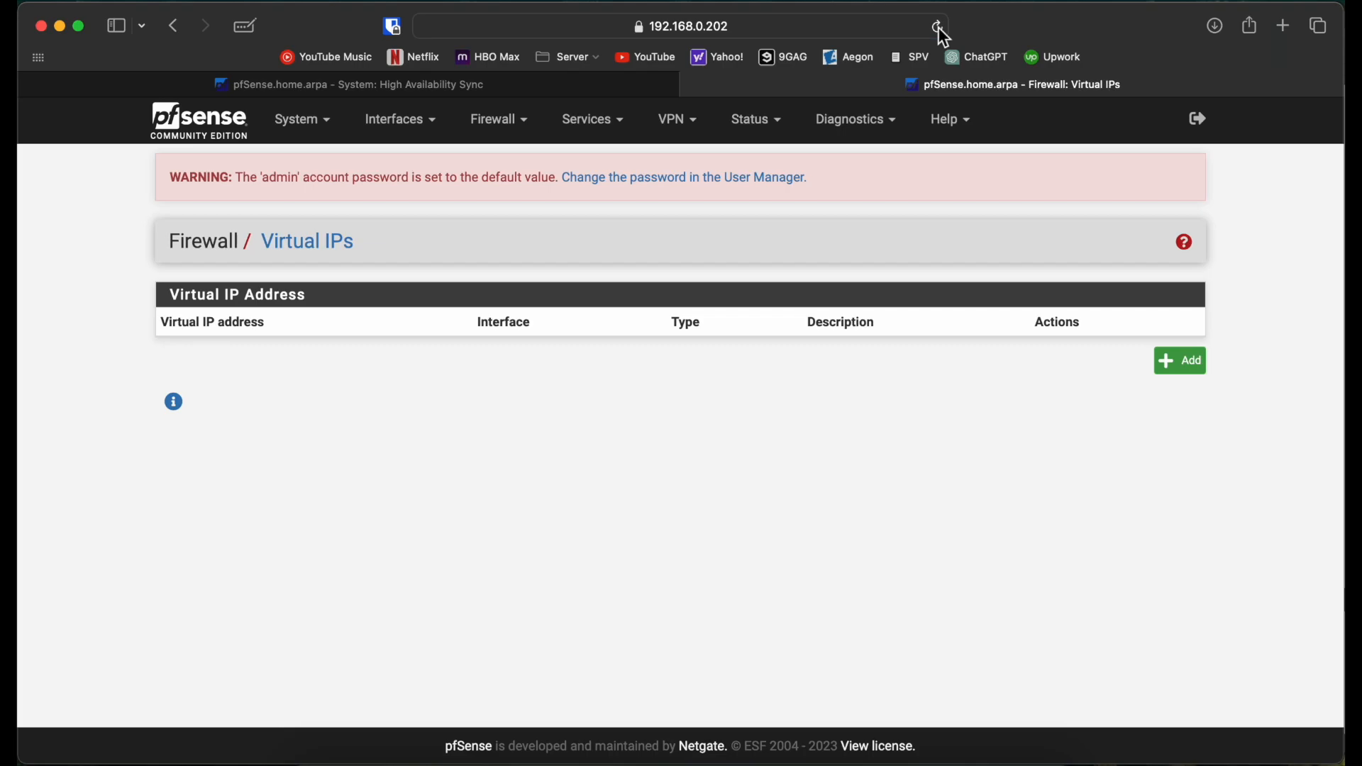
pyautogui.click(495, 119)
pyautogui.click(508, 221)
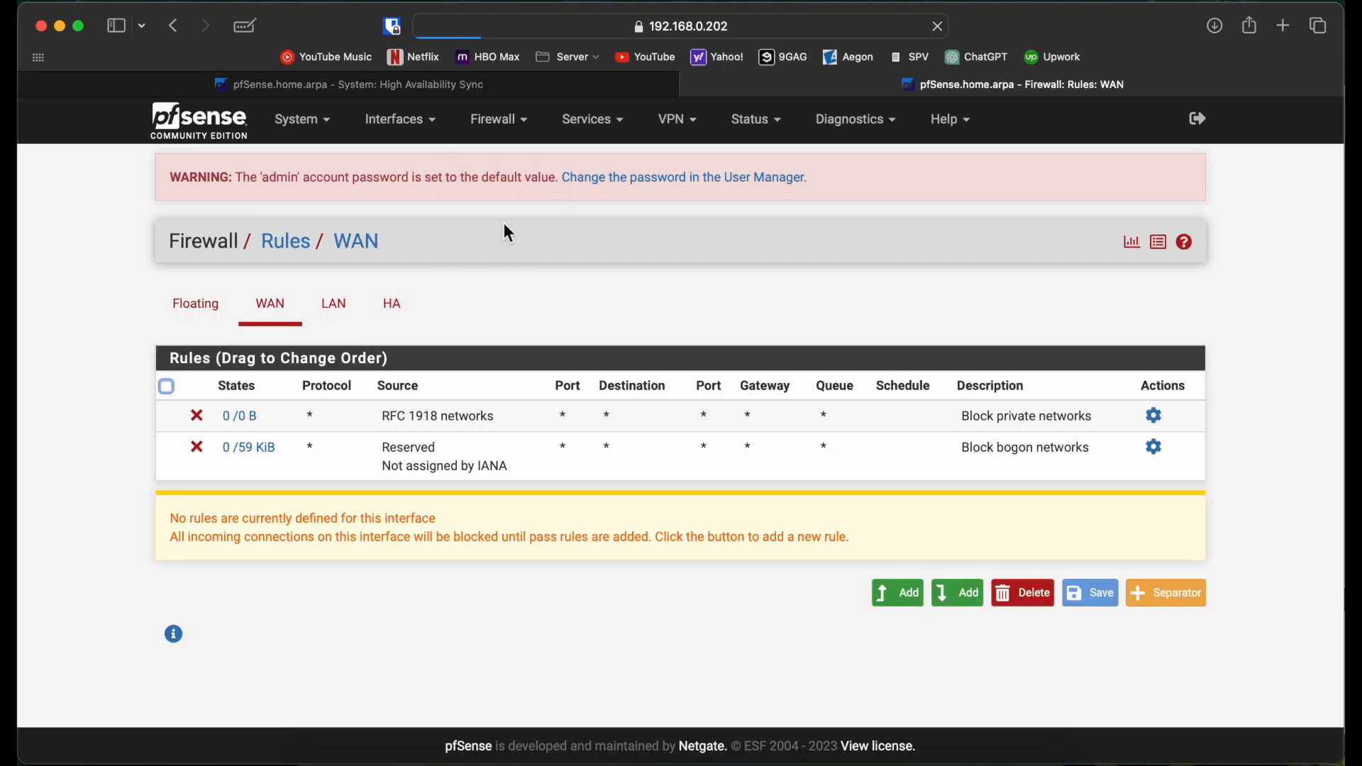
pyautogui.click(395, 316)
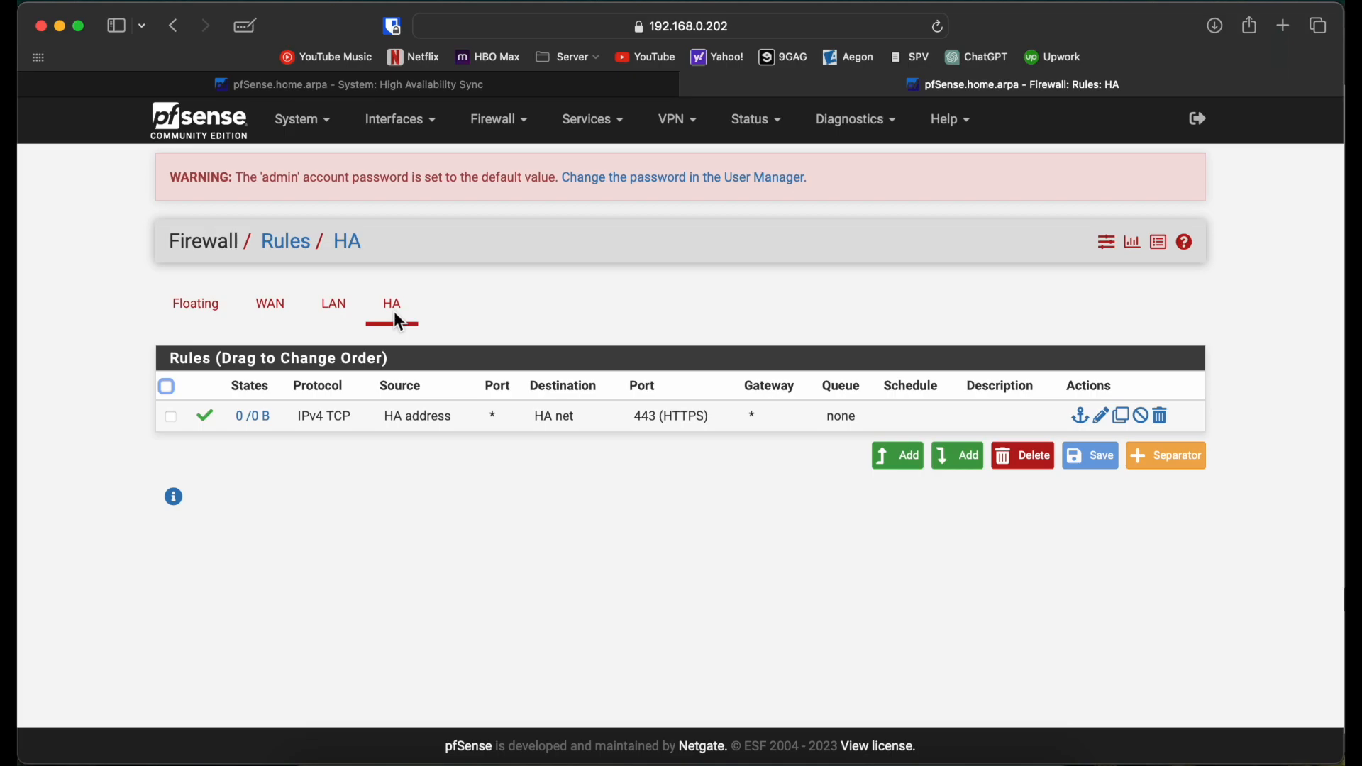
# Step: Change the 192.168.0.202 HA rule's source to HA net, keep destination HA net, save and apply
pyautogui.click(1103, 418)
pyautogui.scroll(-5, 525, 557)
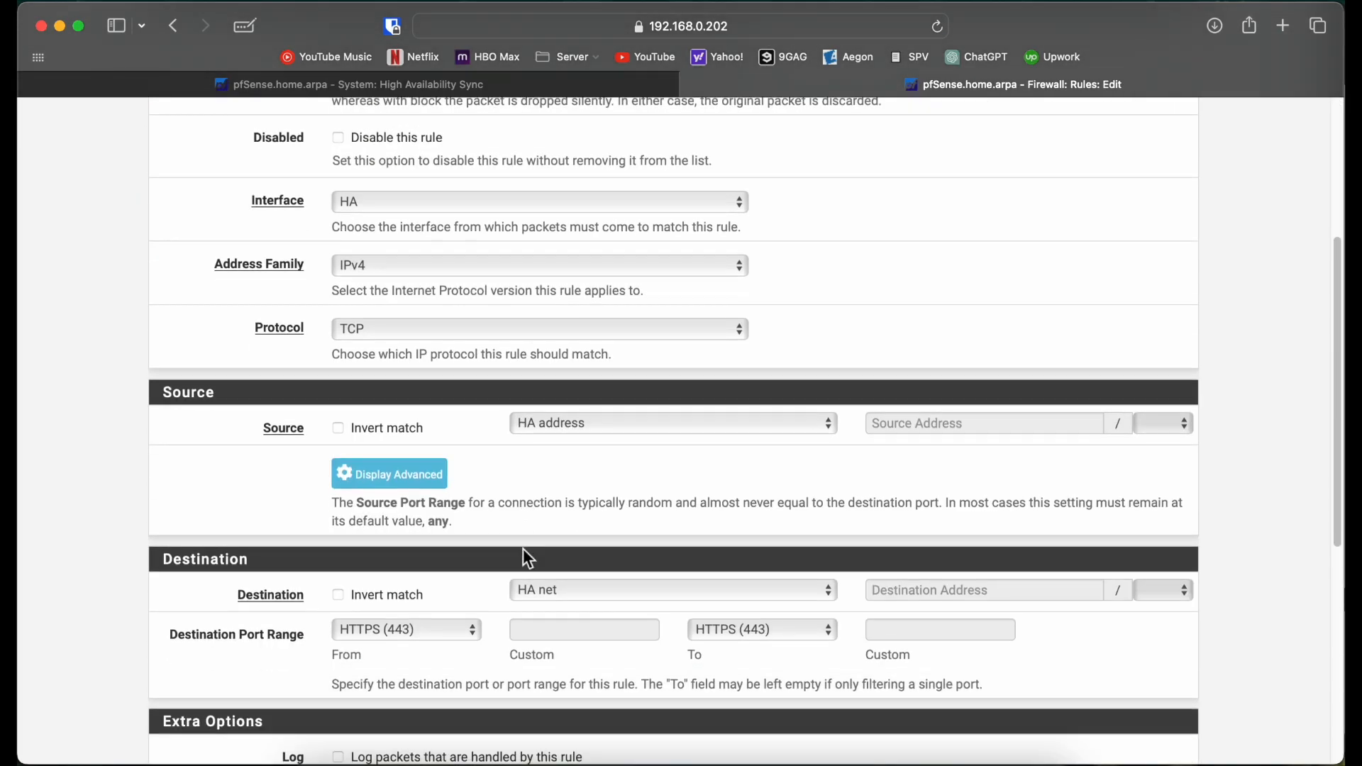
pyautogui.click(648, 423)
pyautogui.click(642, 410)
pyautogui.scroll(-3, 547, 494)
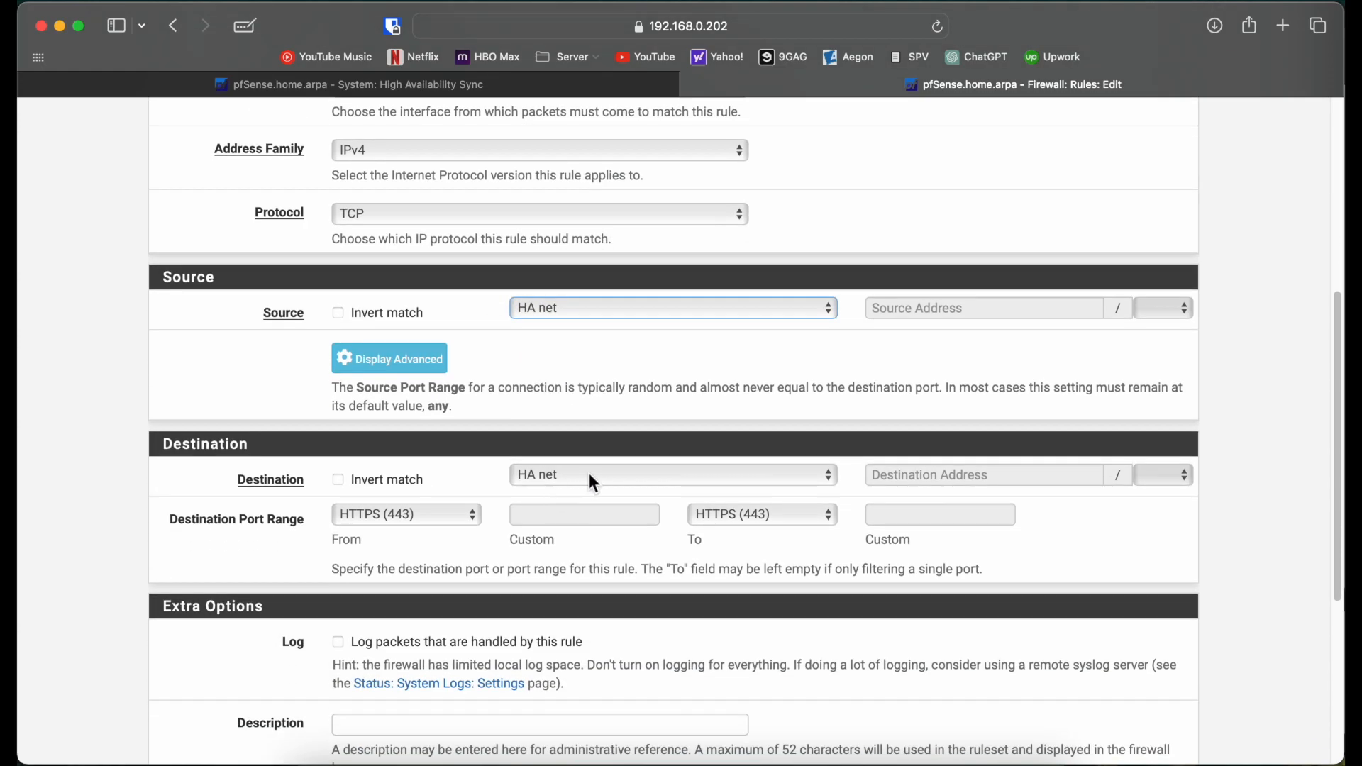
pyautogui.click(593, 477)
pyautogui.click(592, 475)
pyautogui.scroll(-5, 180, 547)
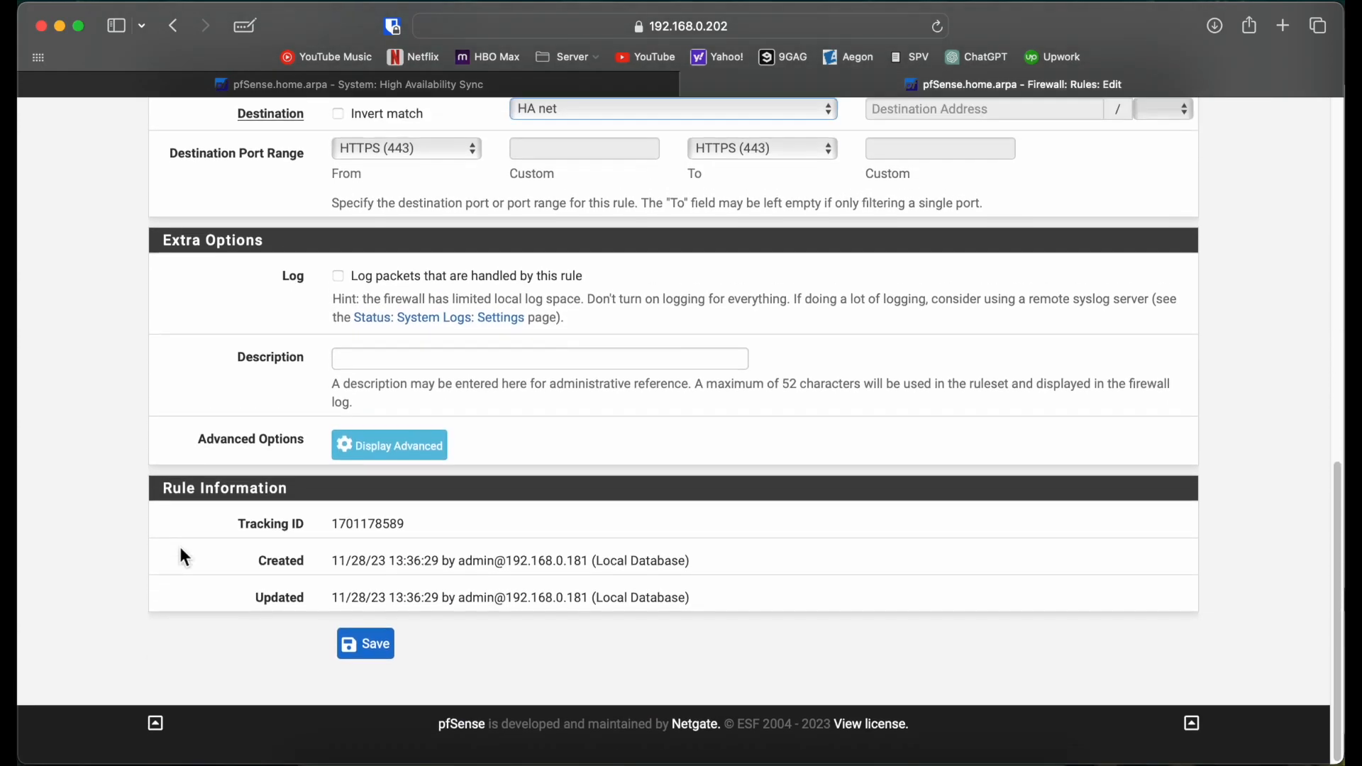
pyautogui.click(374, 680)
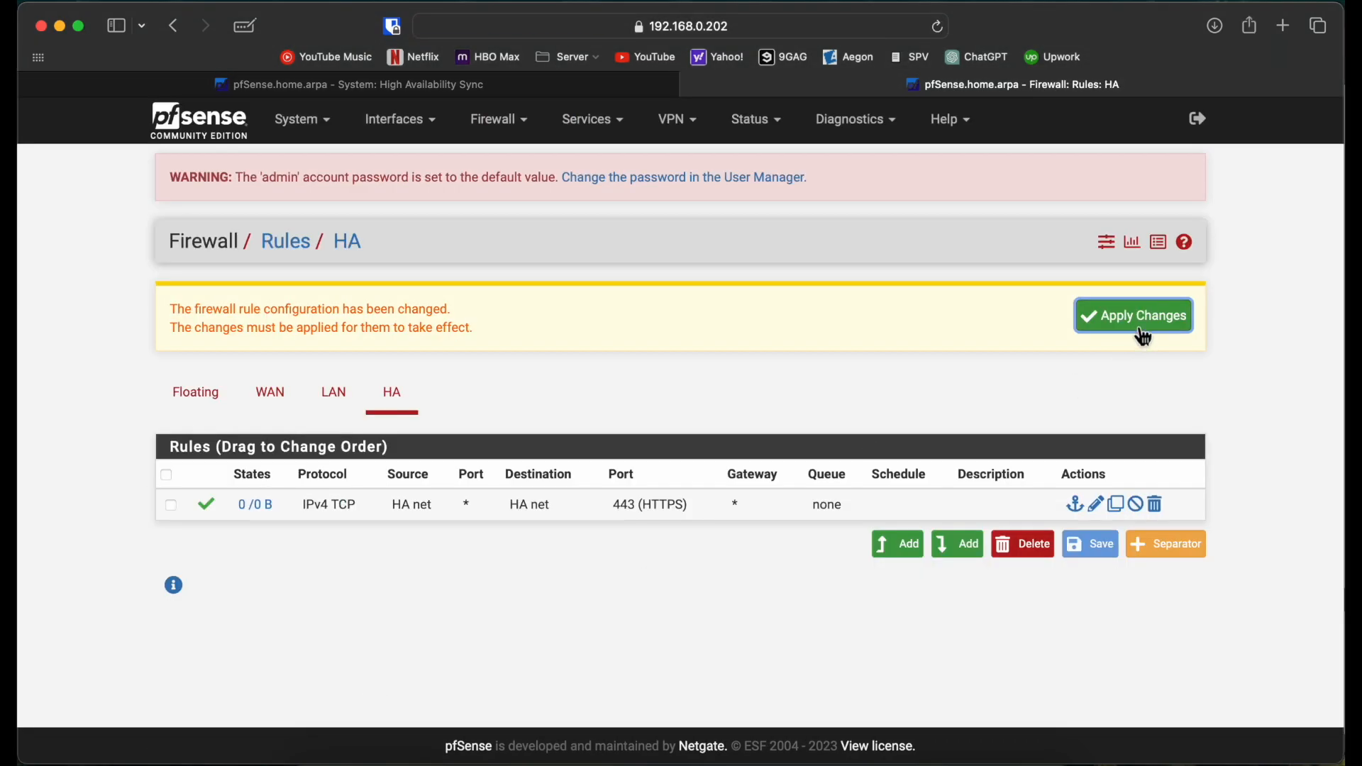
pyautogui.click(1143, 331)
# Step: On 192.168.0.201, open the HA rule from Firewall > Rules for editing
pyautogui.click(574, 82)
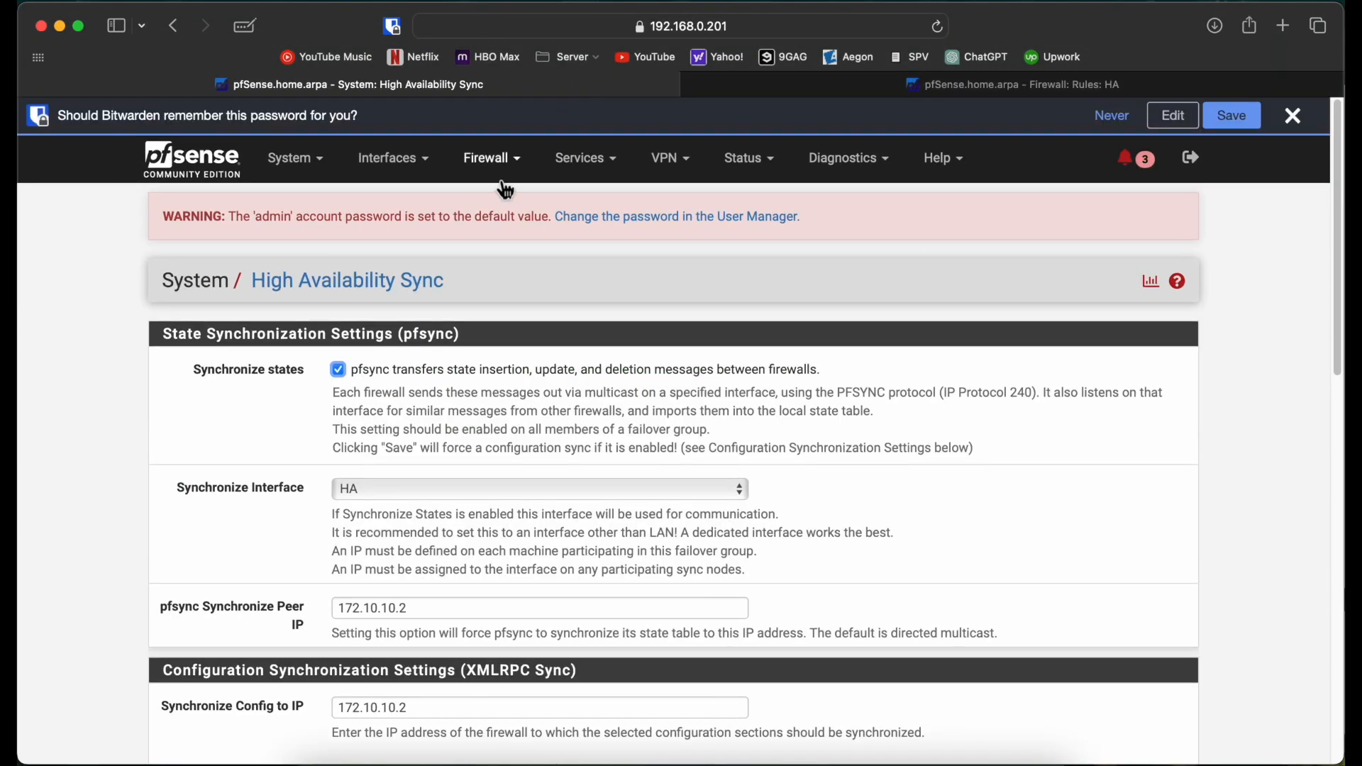
pyautogui.click(512, 173)
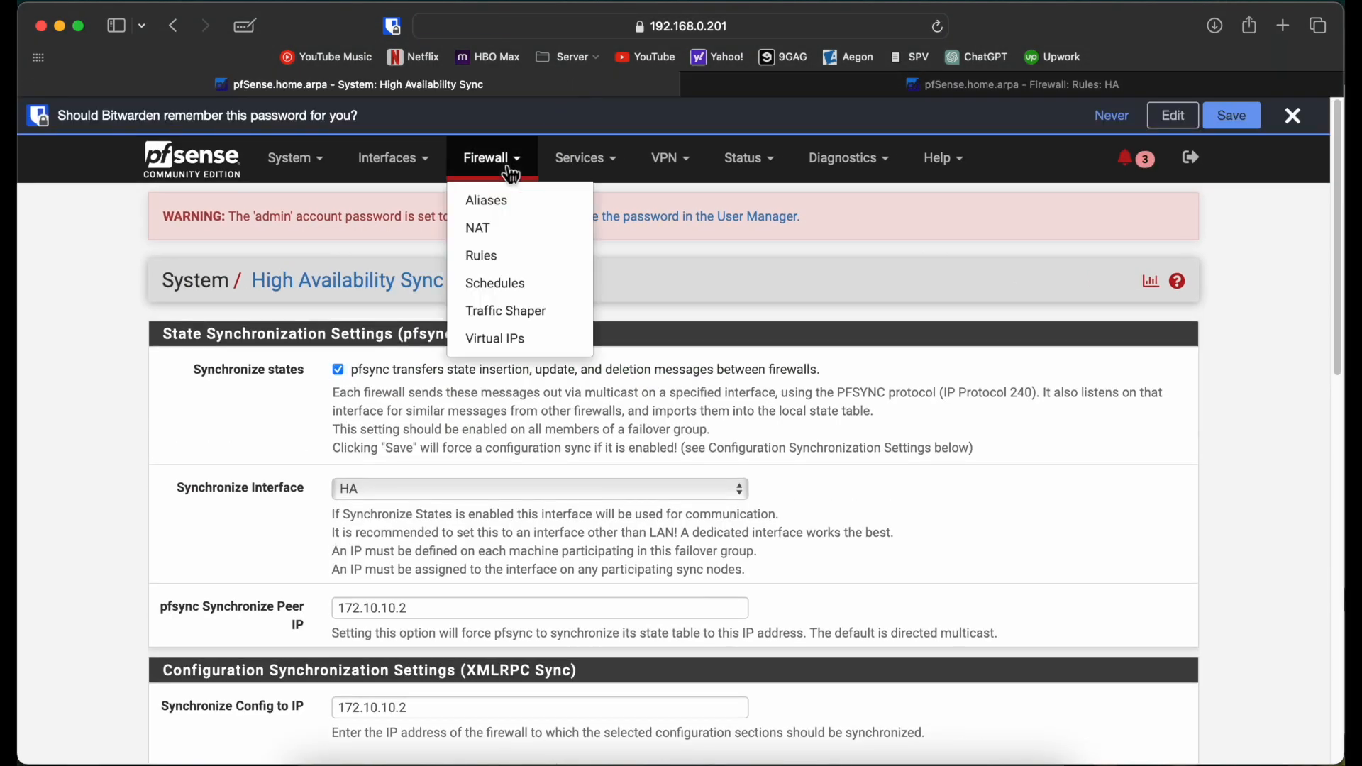
pyautogui.click(503, 264)
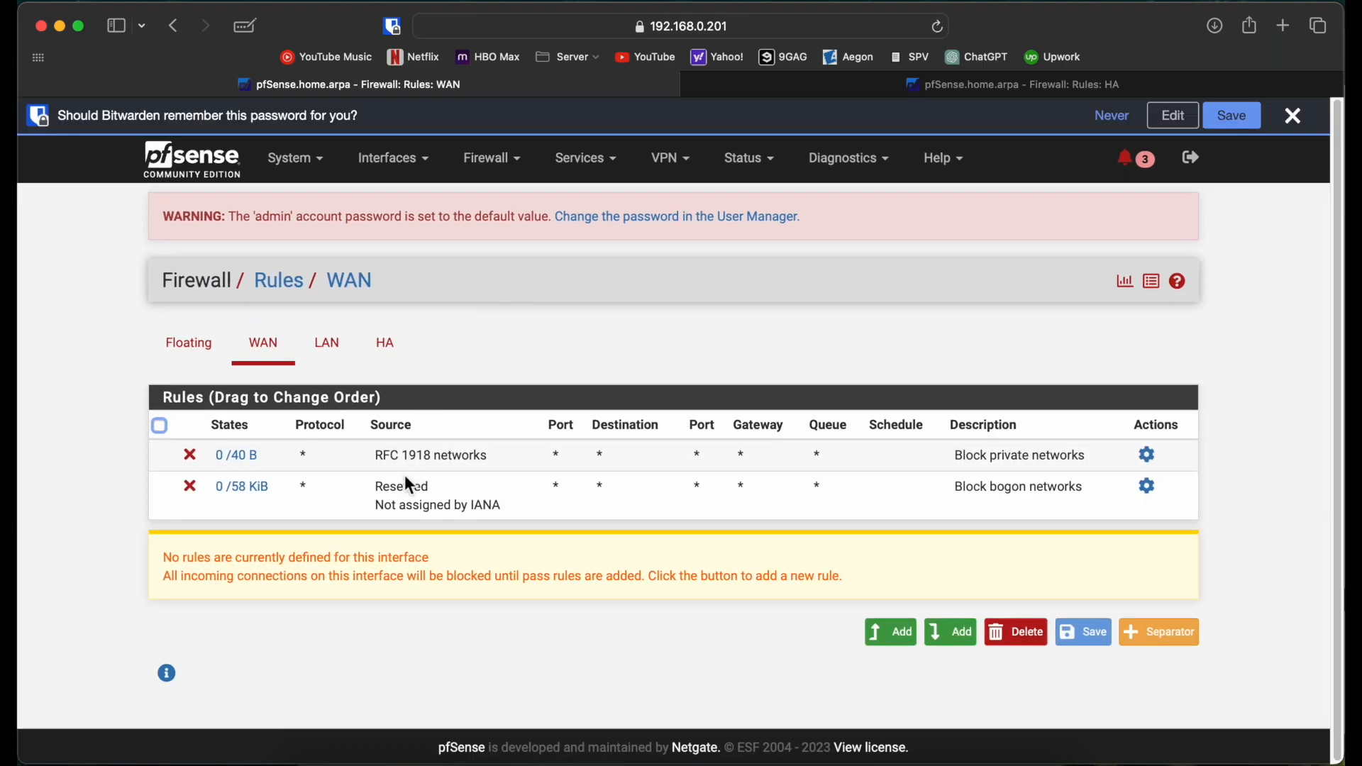
pyautogui.click(385, 344)
pyautogui.click(581, 452)
pyautogui.doubleClick(581, 452)
# Step: Set the rule's source to HA net, save, and apply the changes
pyautogui.scroll(-3, 578, 449)
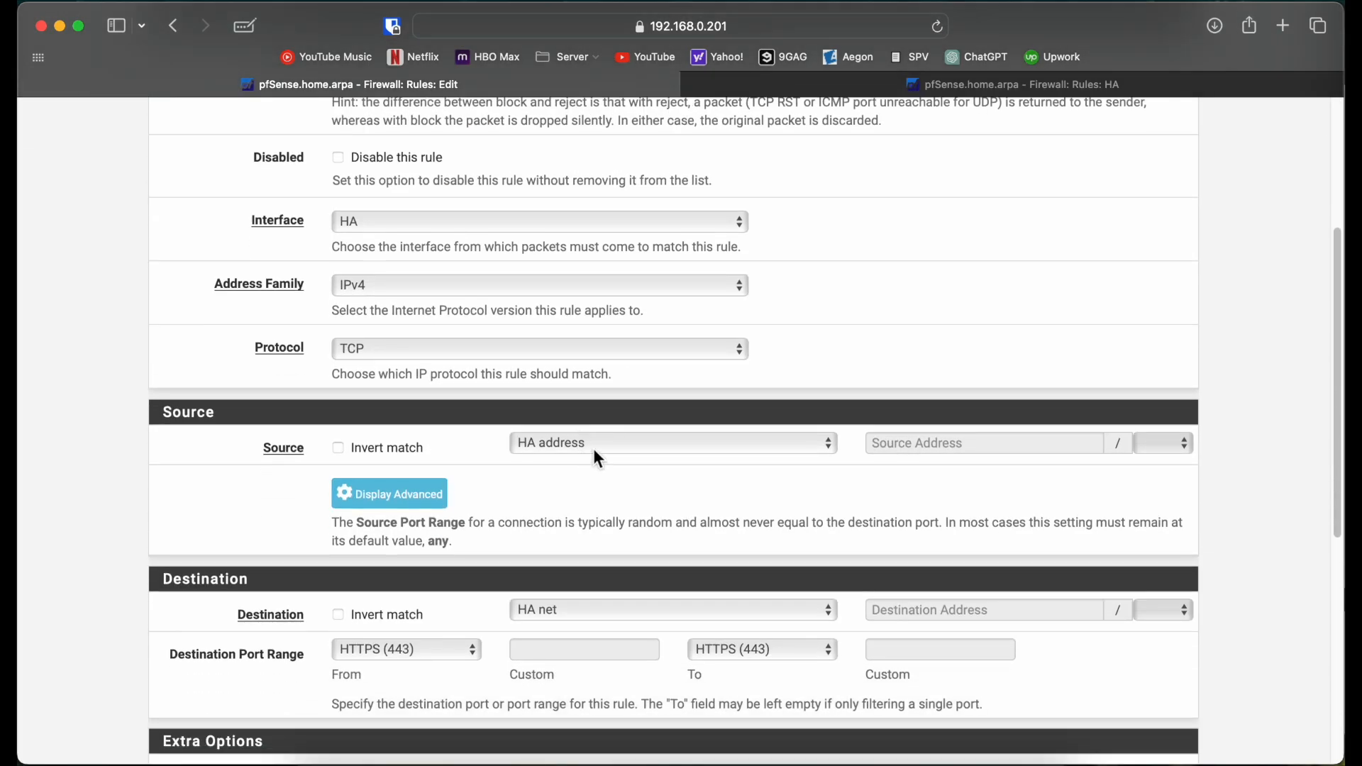
pyautogui.click(596, 445)
pyautogui.click(576, 422)
pyautogui.scroll(-7, 576, 426)
pyautogui.click(370, 667)
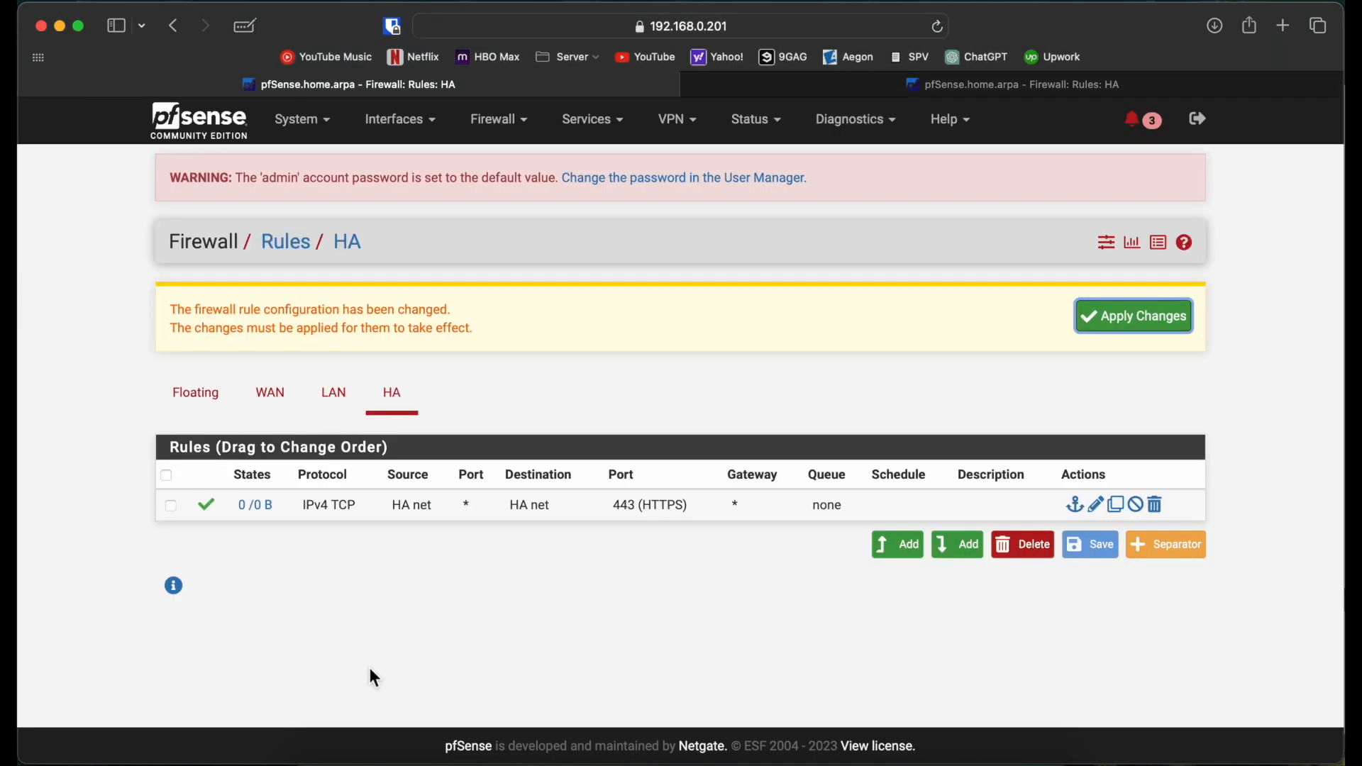
pyautogui.click(1129, 318)
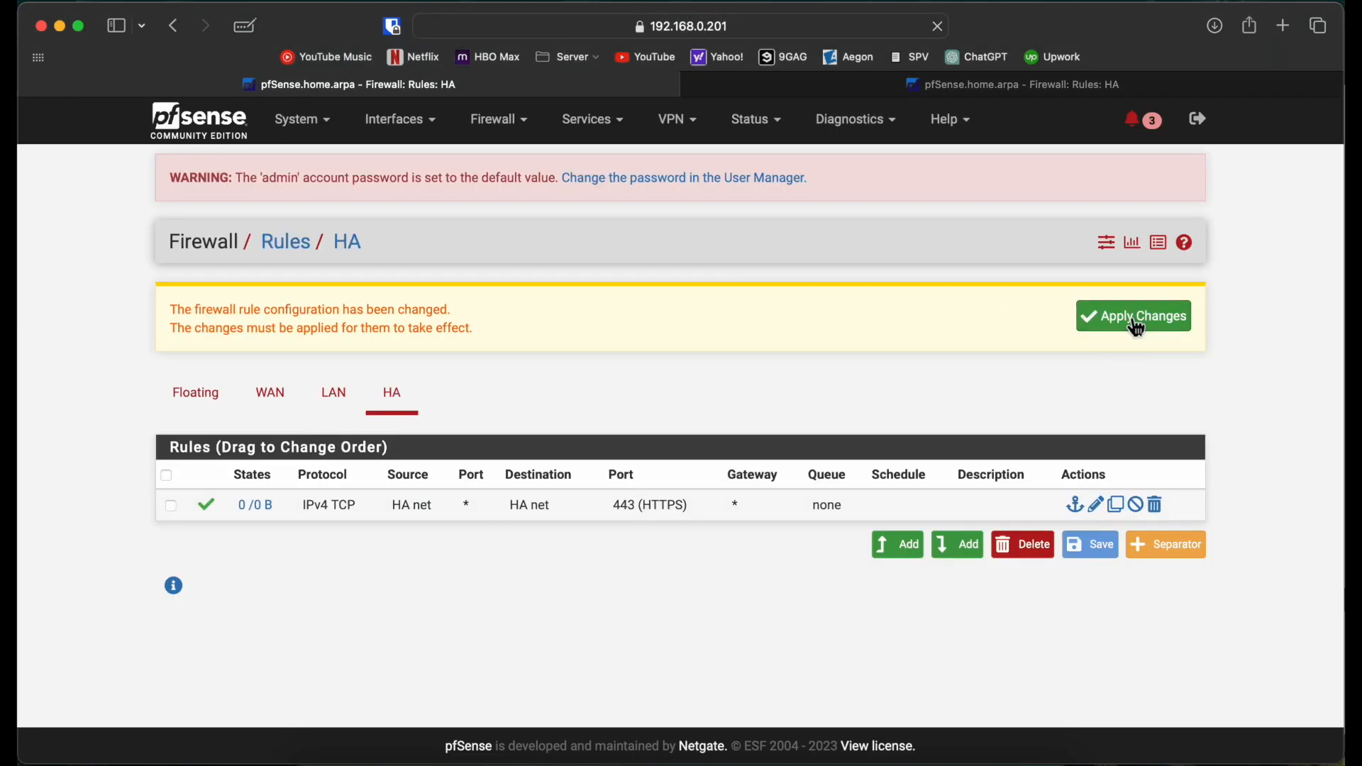
pyautogui.click(852, 89)
pyautogui.click(525, 121)
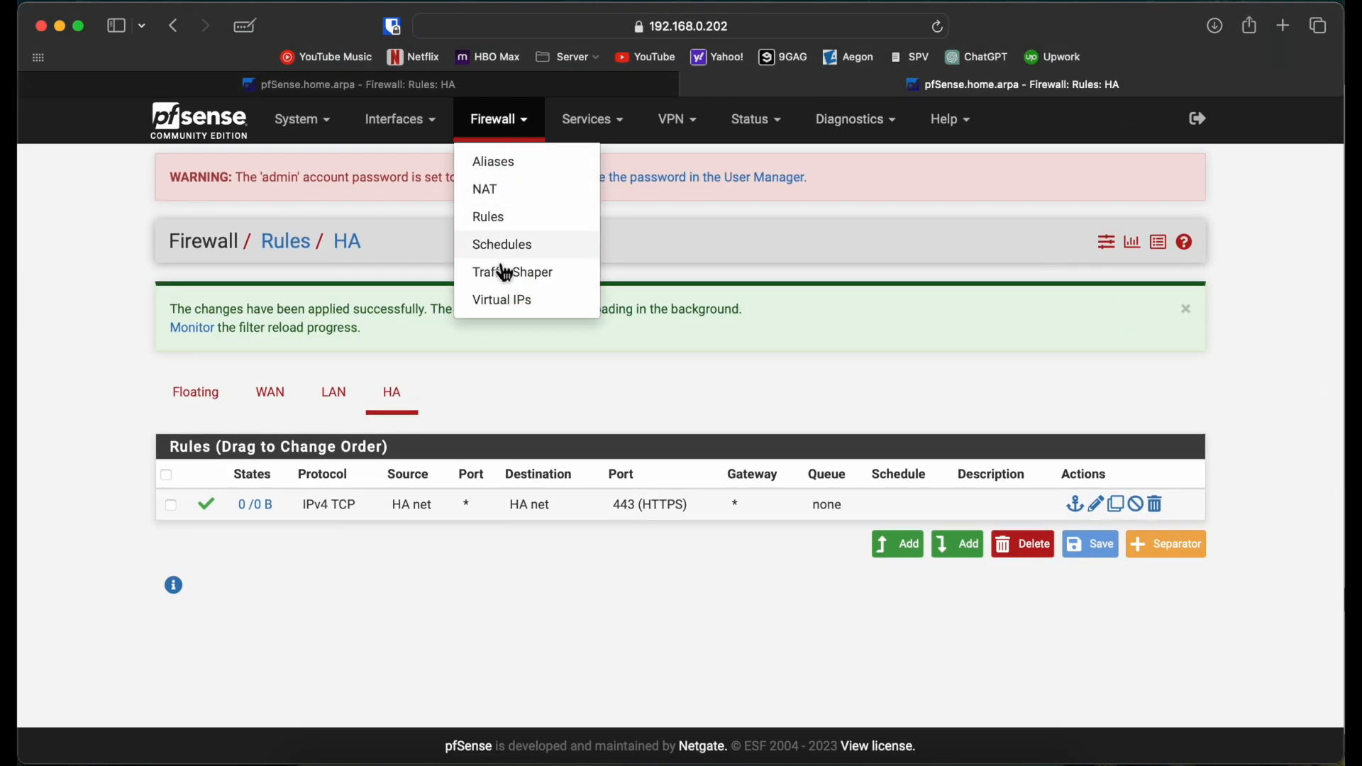
# Step: Check 192.168.0.202's synced VIPs, then reset the CARP demotion status on Status > CARP
pyautogui.click(516, 301)
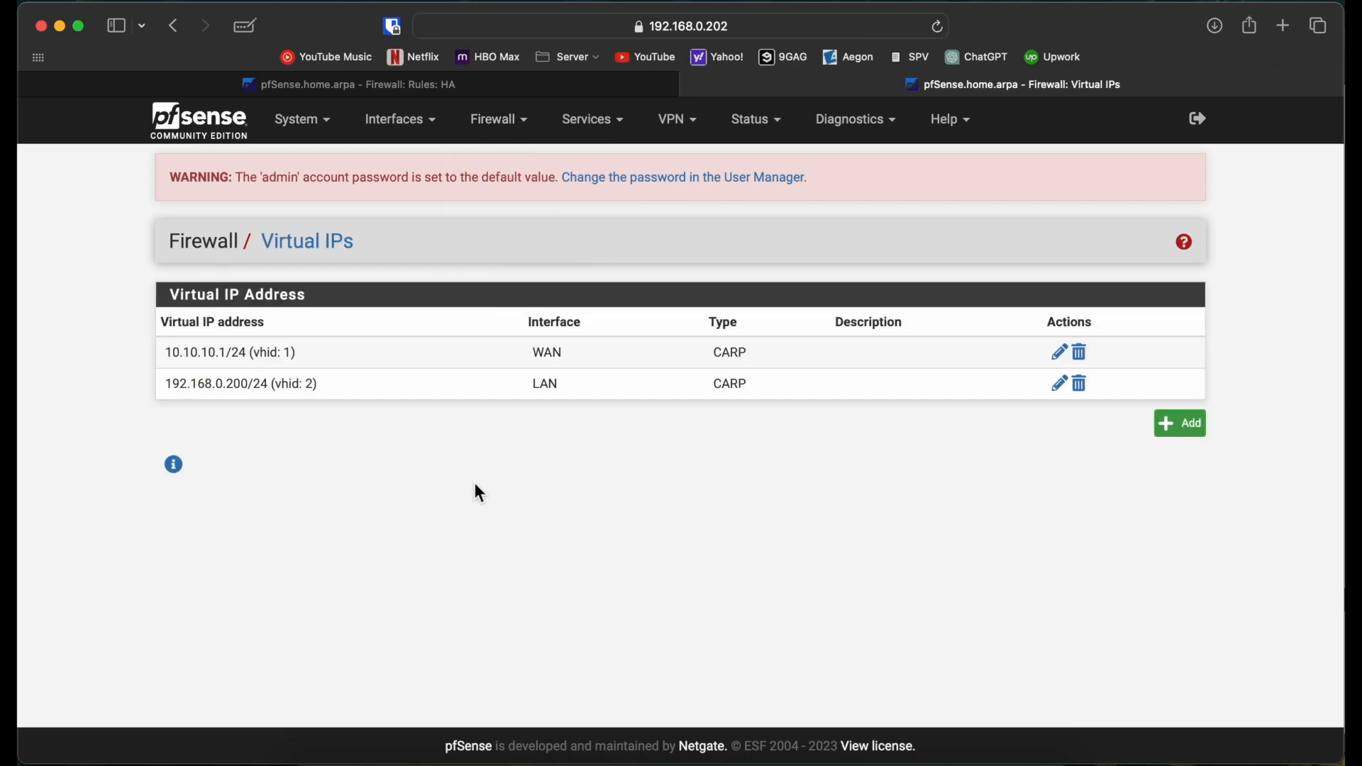
pyautogui.click(878, 121)
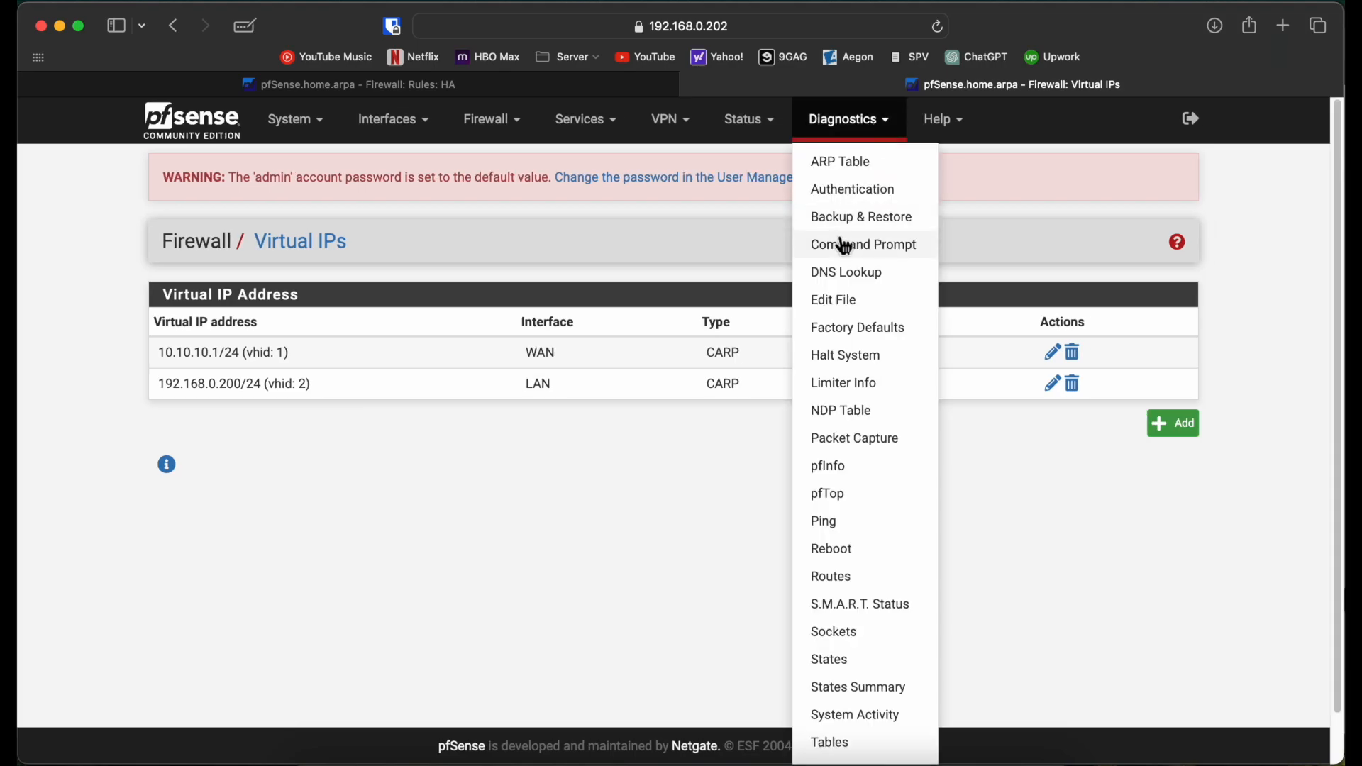
pyautogui.click(747, 122)
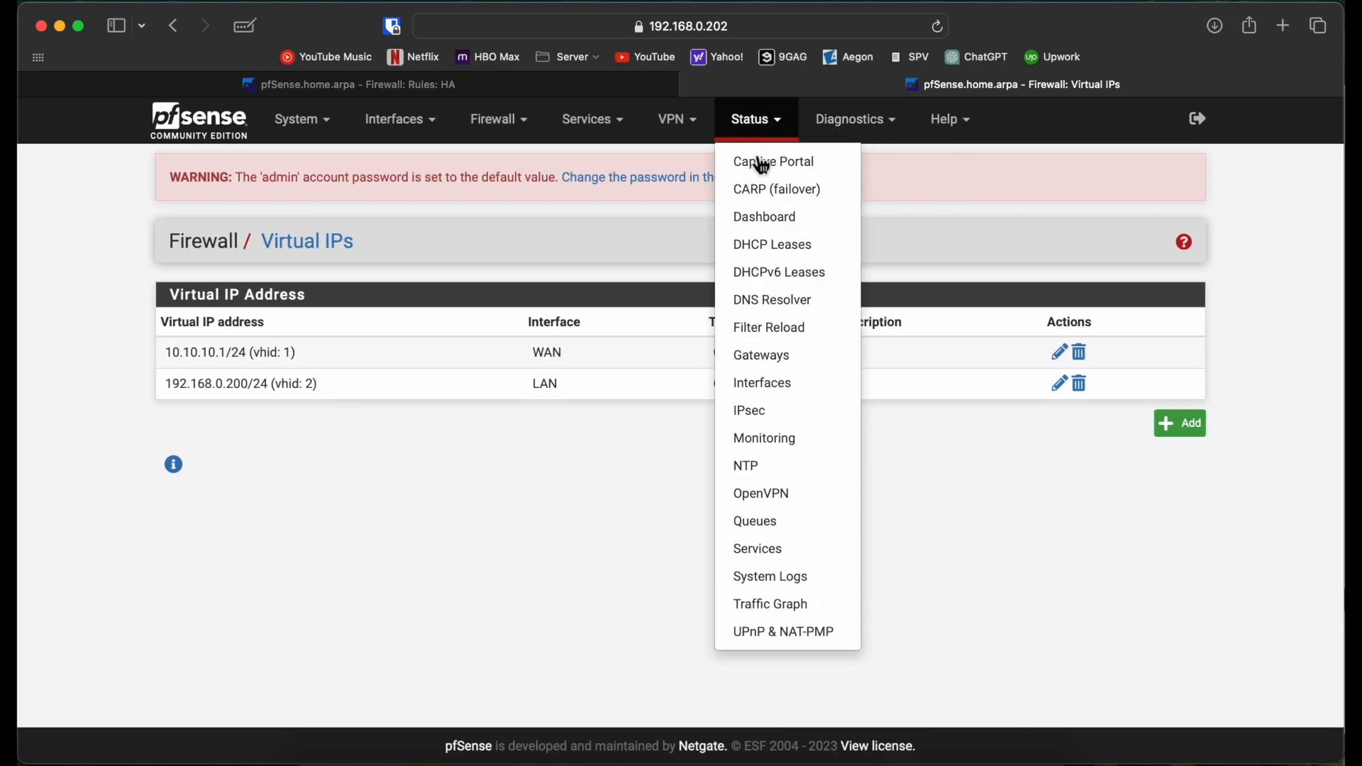
pyautogui.click(769, 170)
pyautogui.click(760, 117)
pyautogui.click(767, 190)
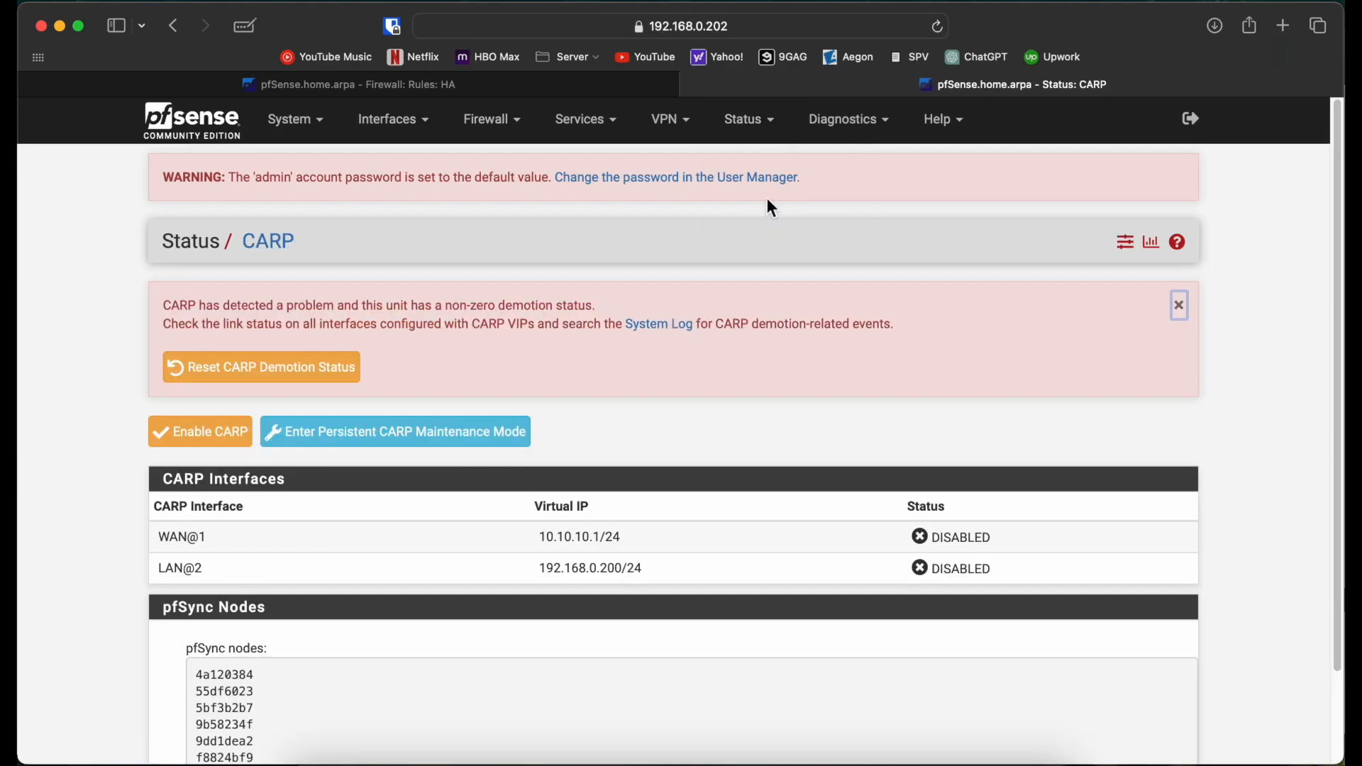
pyautogui.click(248, 376)
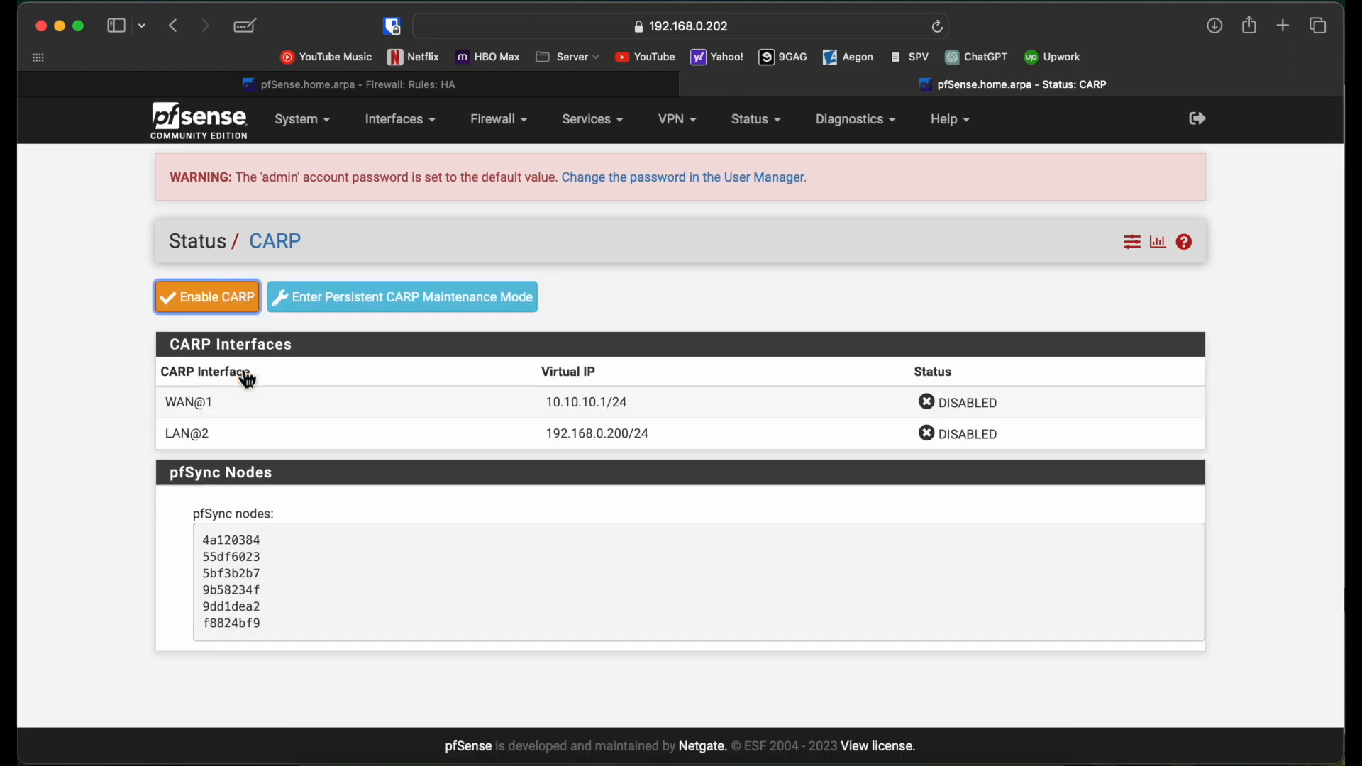
# Step: Open CARP status on 192.168.0.201, then resubmit Enable CARP on 192.168.0.202
pyautogui.click(458, 91)
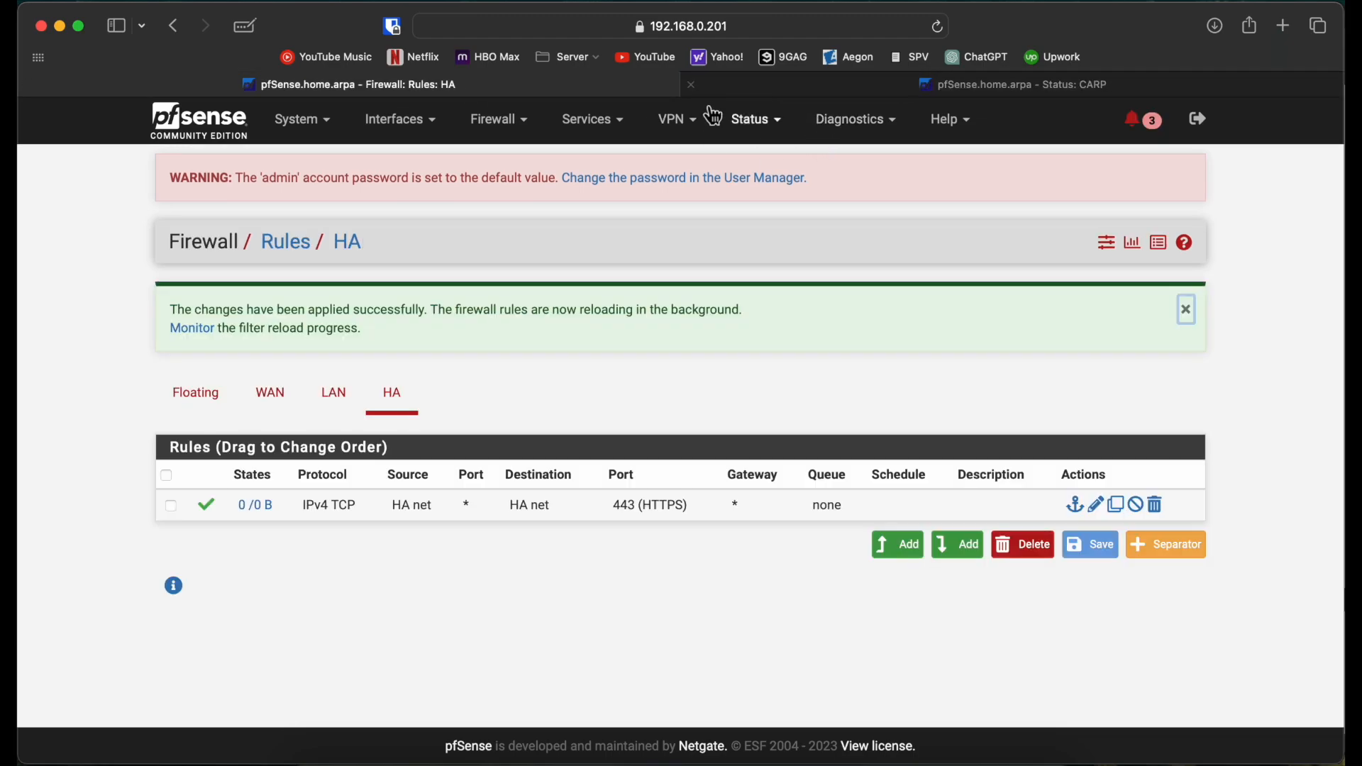
pyautogui.click(752, 121)
pyautogui.click(768, 192)
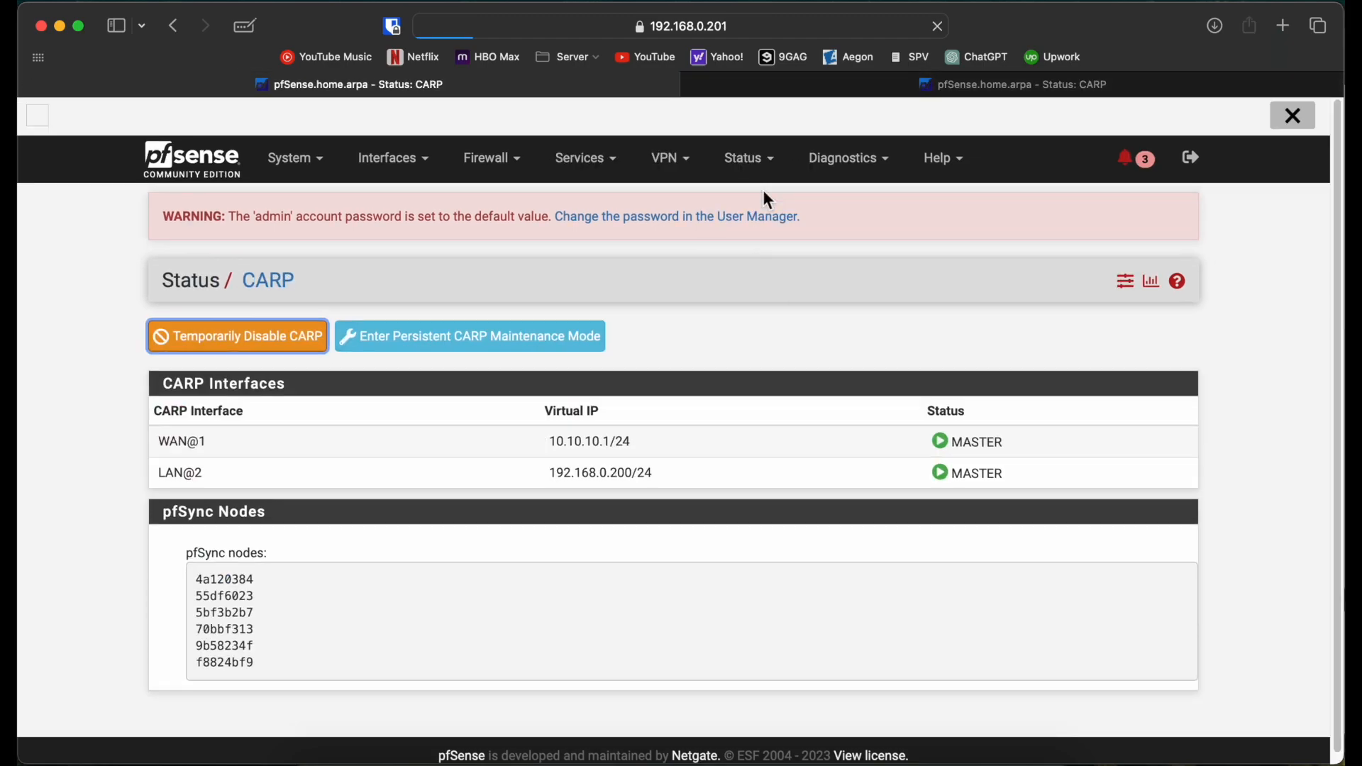
pyautogui.click(983, 87)
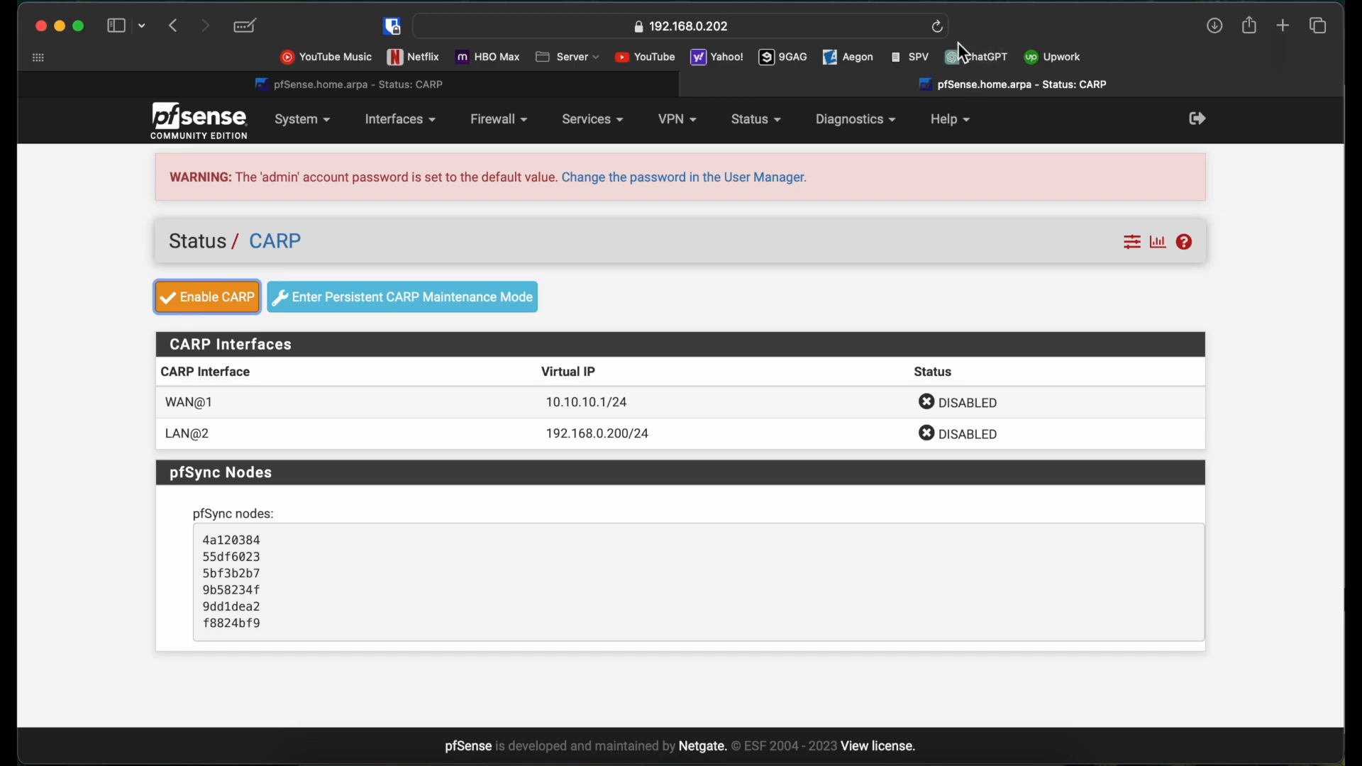
pyautogui.click(939, 29)
pyautogui.click(725, 470)
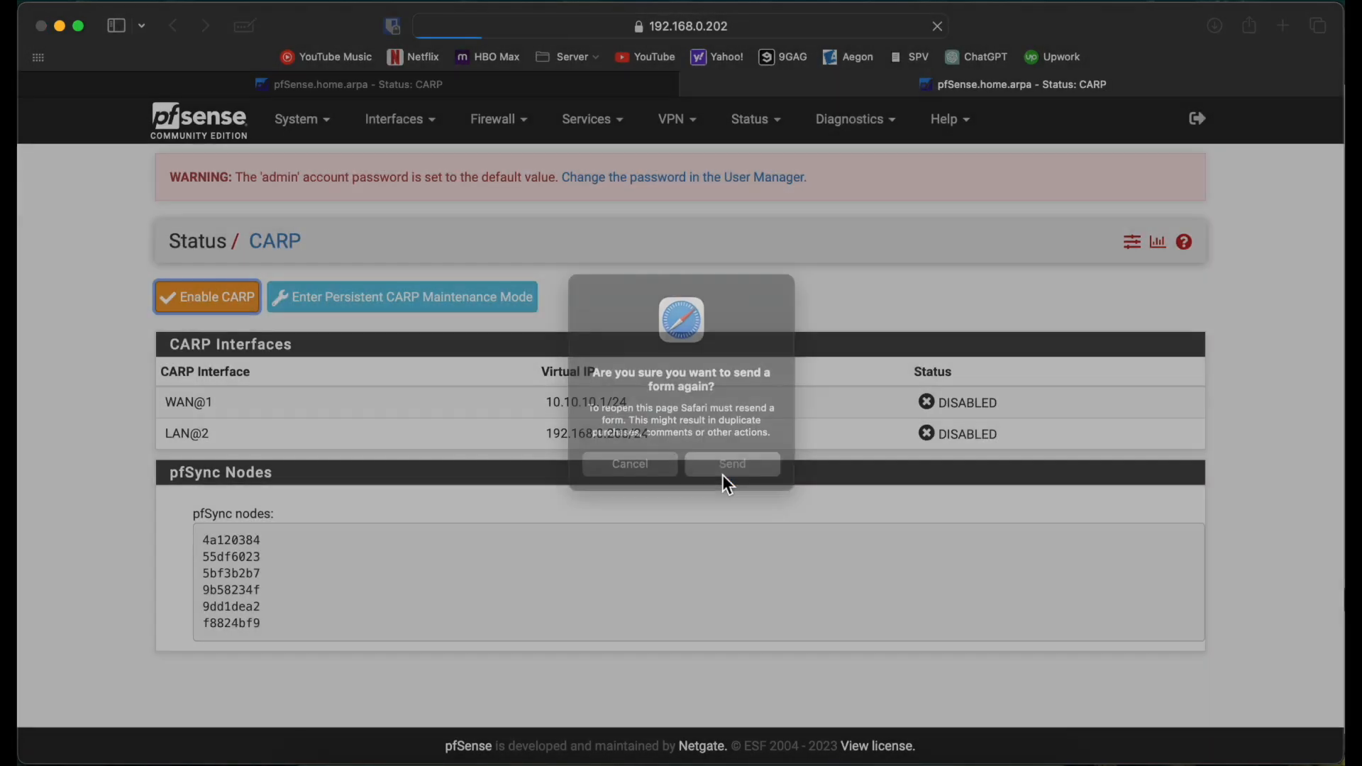
pyautogui.click(190, 301)
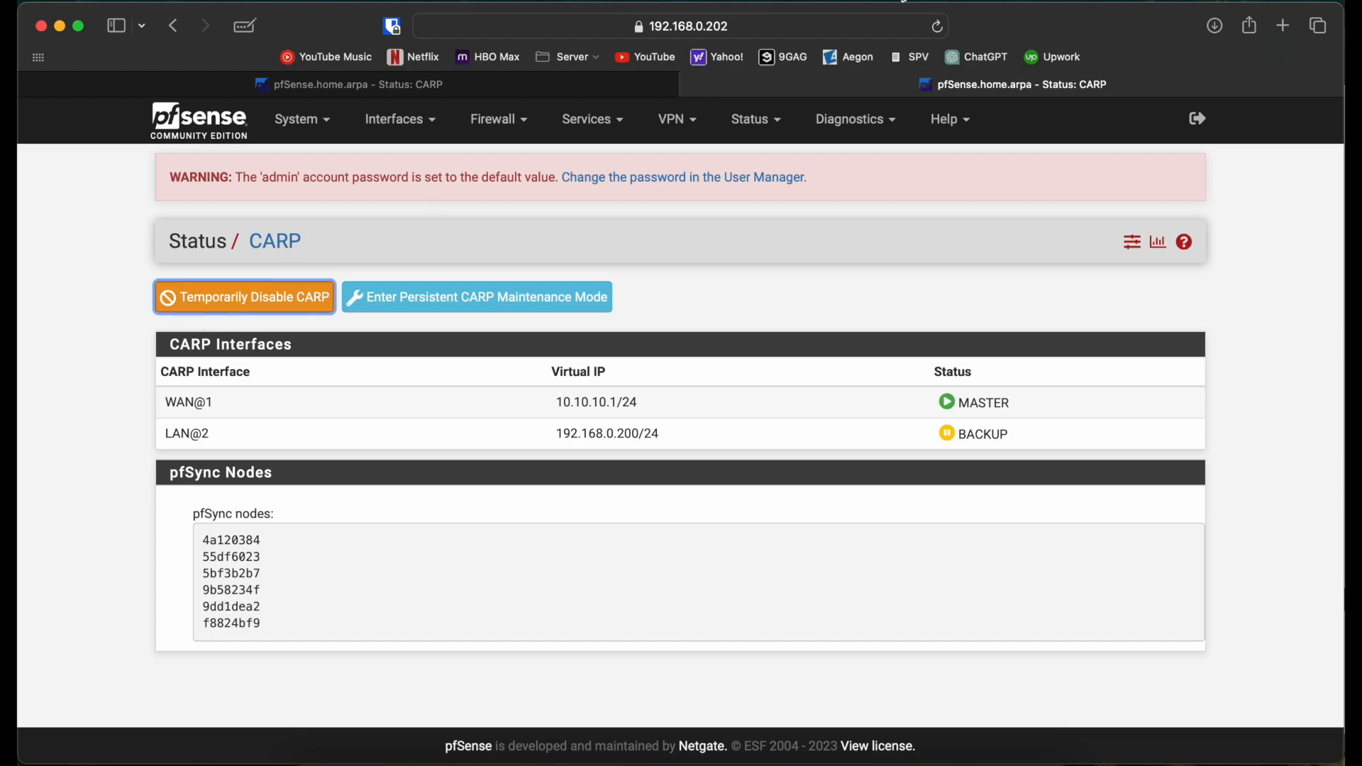
# Step: Refresh the CARP status pages on both firewalls
pyautogui.click(939, 27)
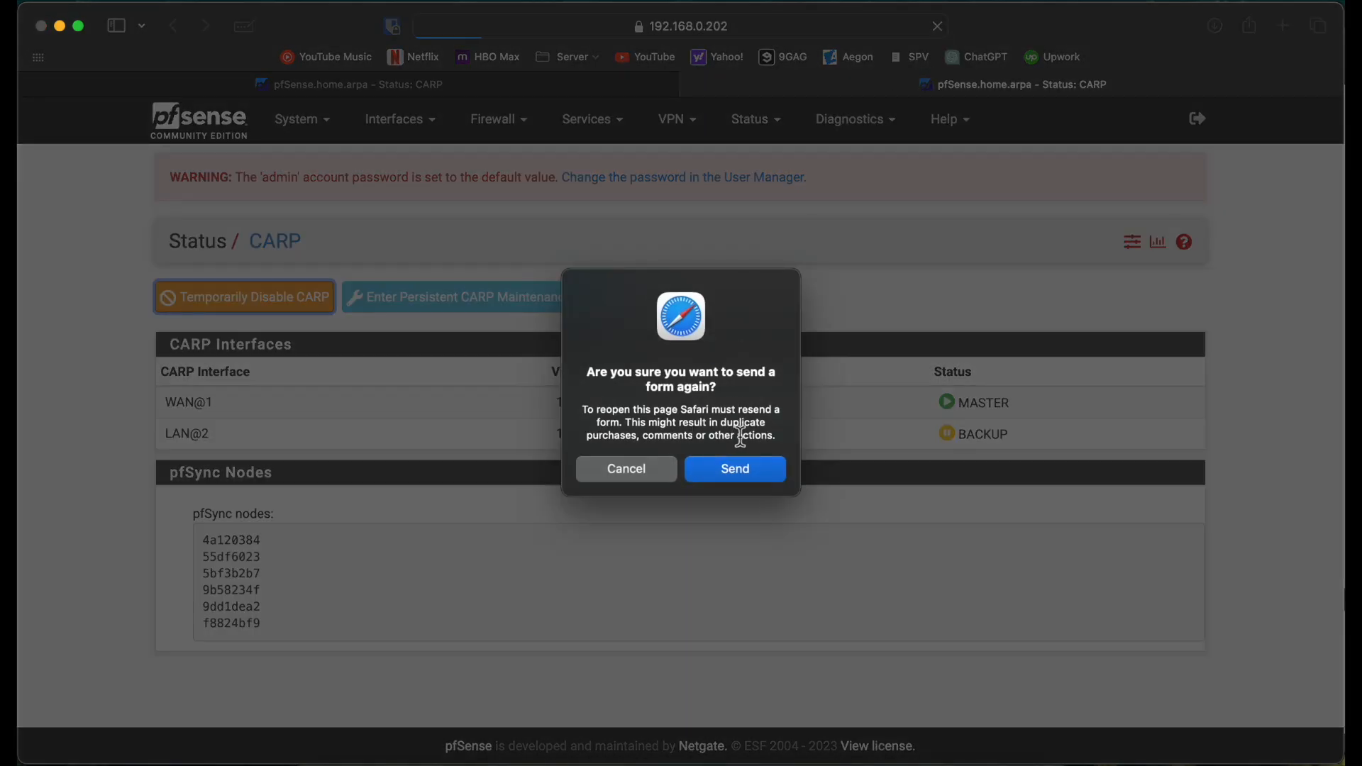
pyautogui.click(753, 470)
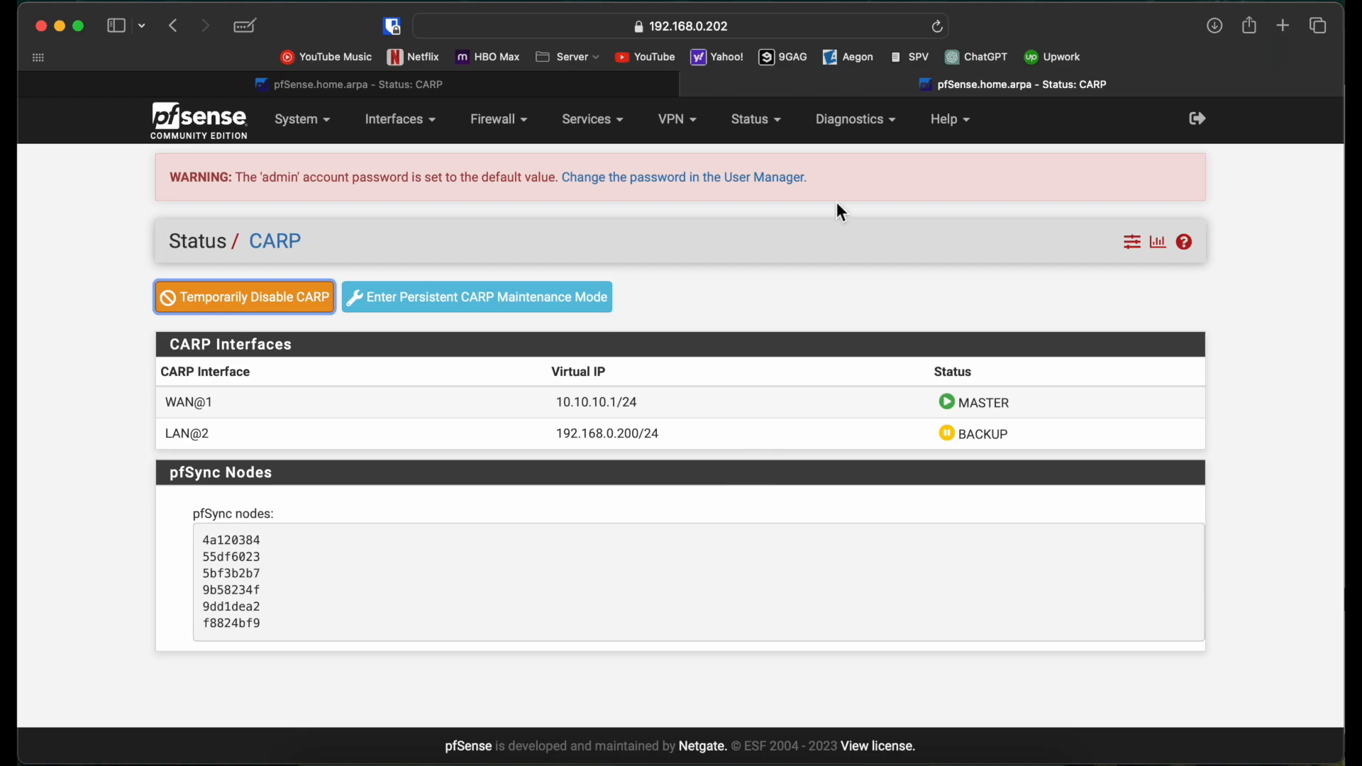
pyautogui.click(610, 86)
pyautogui.click(938, 29)
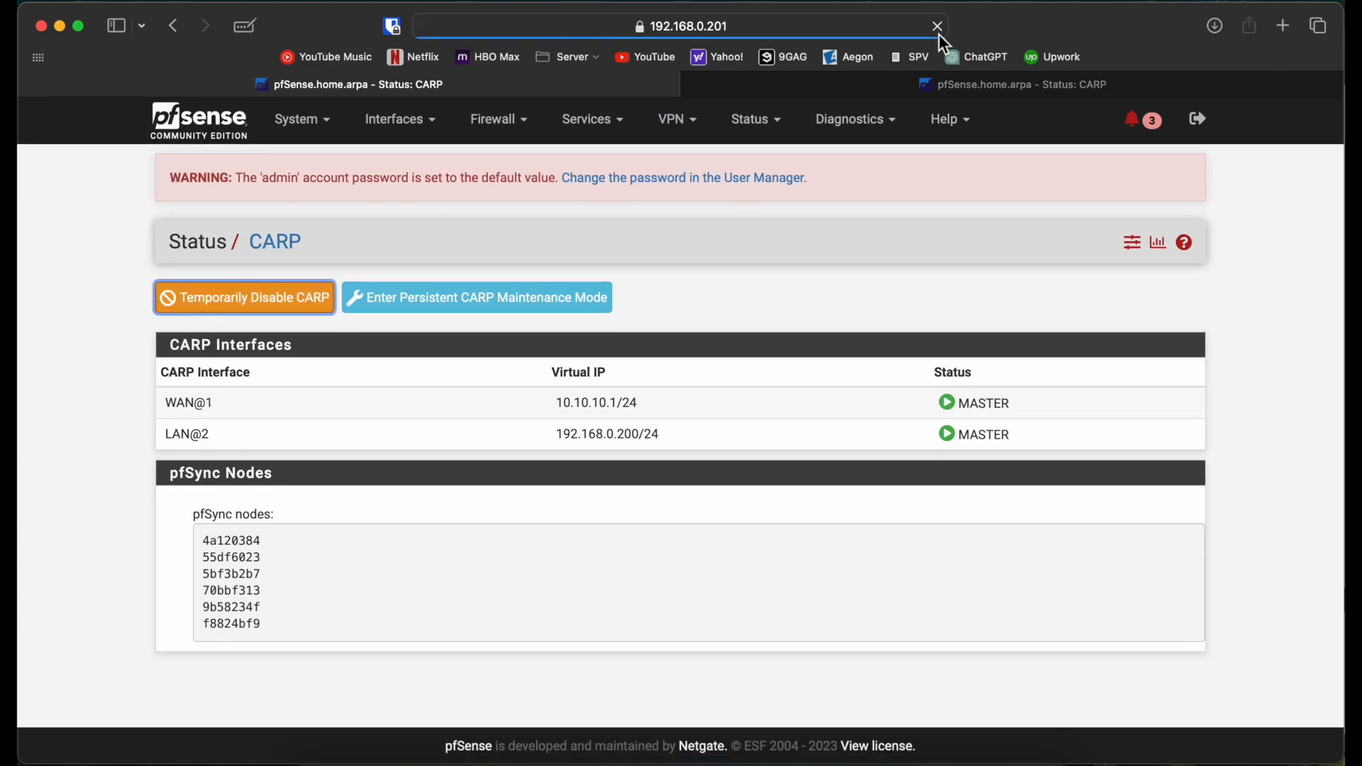
pyautogui.click(919, 92)
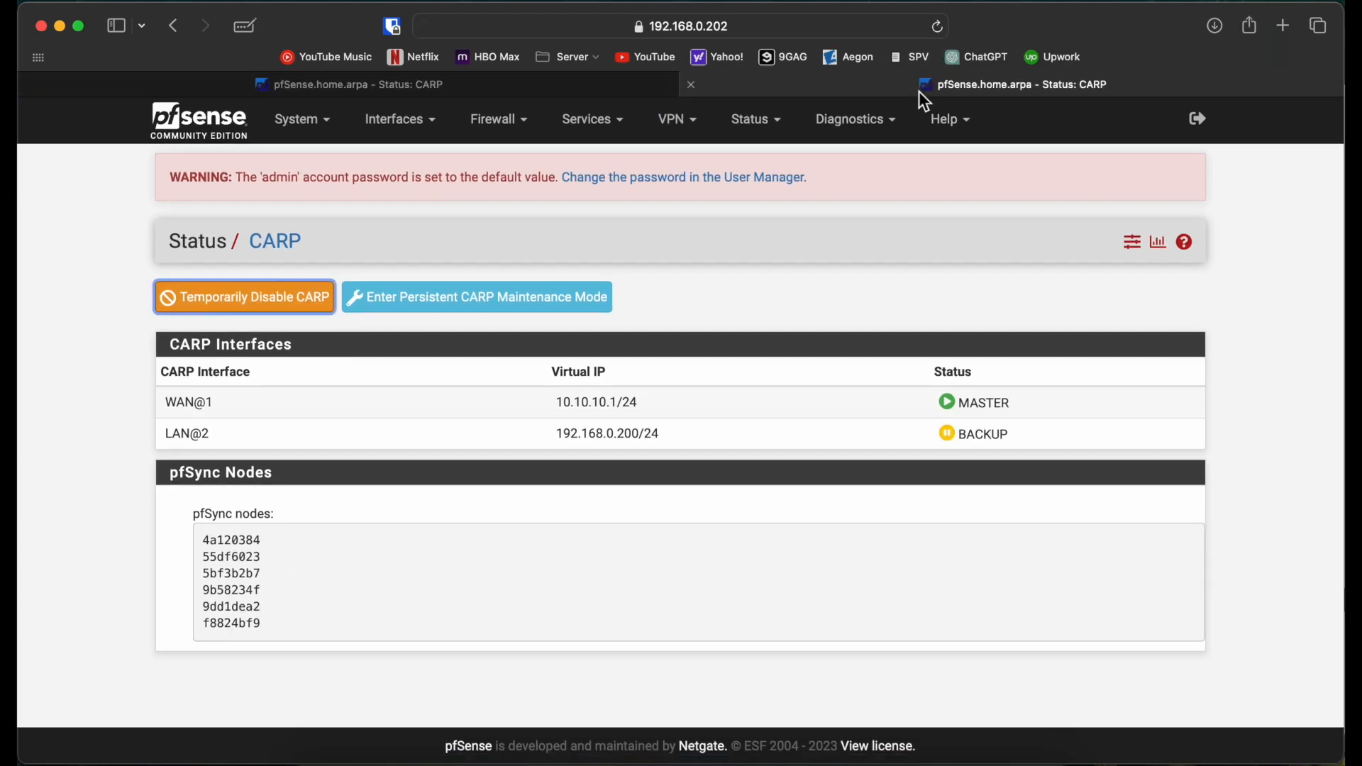
pyautogui.click(938, 31)
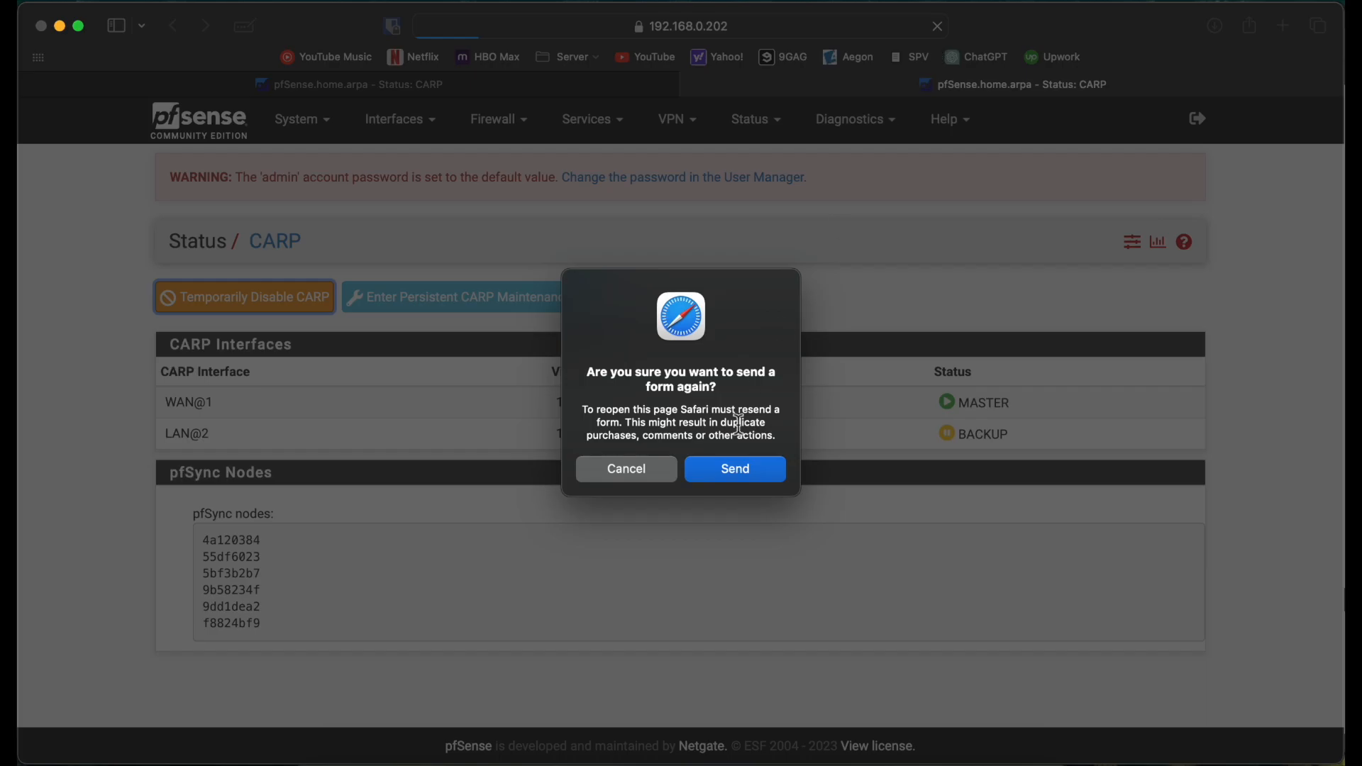
pyautogui.click(726, 472)
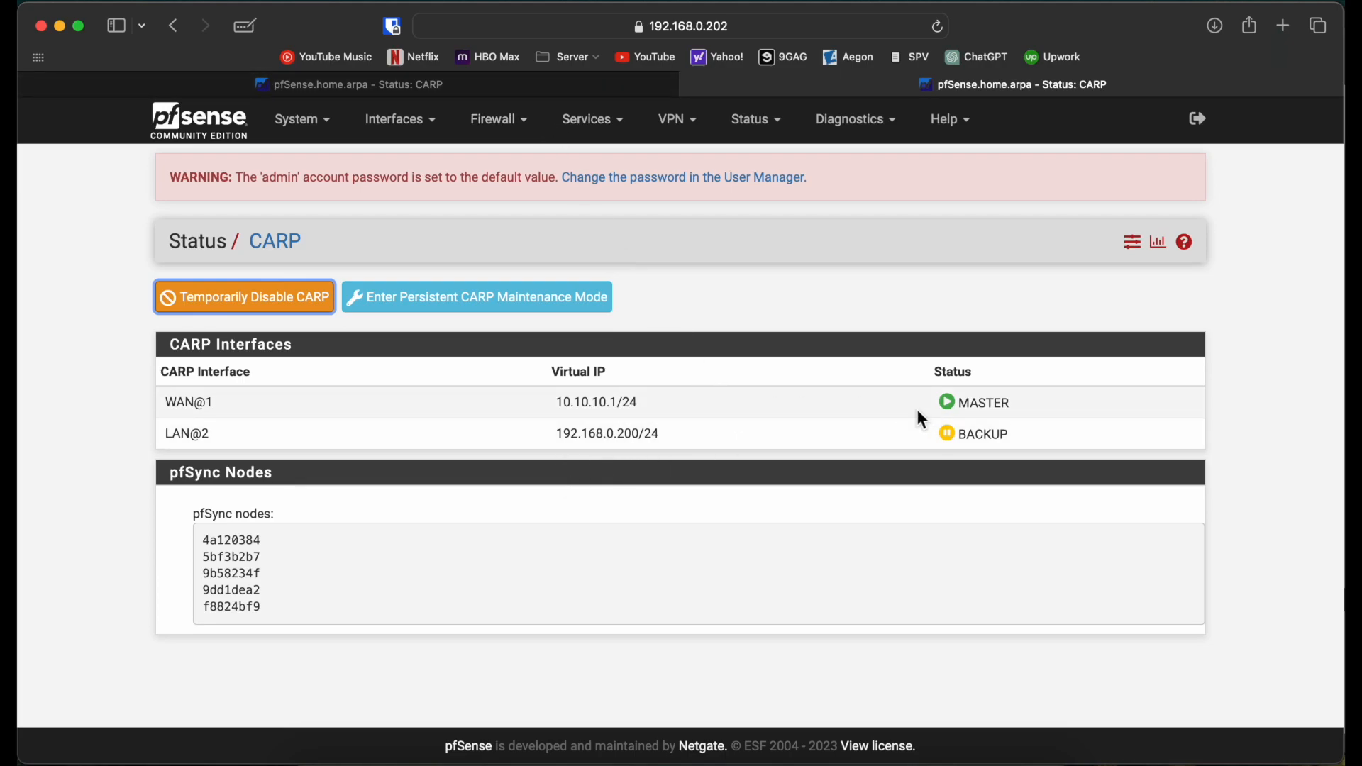
# Step: Compare MASTER/BACKUP states across both firewalls and glance at the GNS3 topology
pyautogui.click(609, 95)
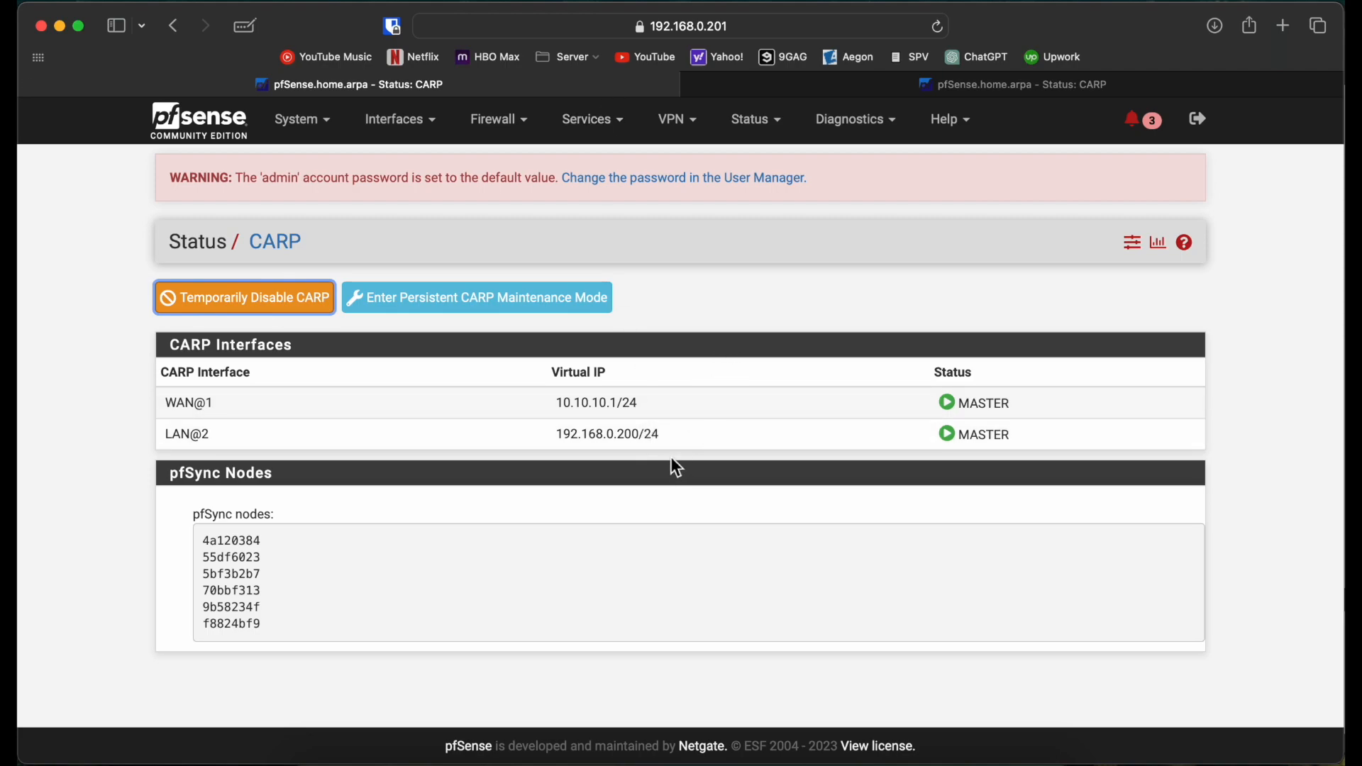
pyautogui.click(827, 85)
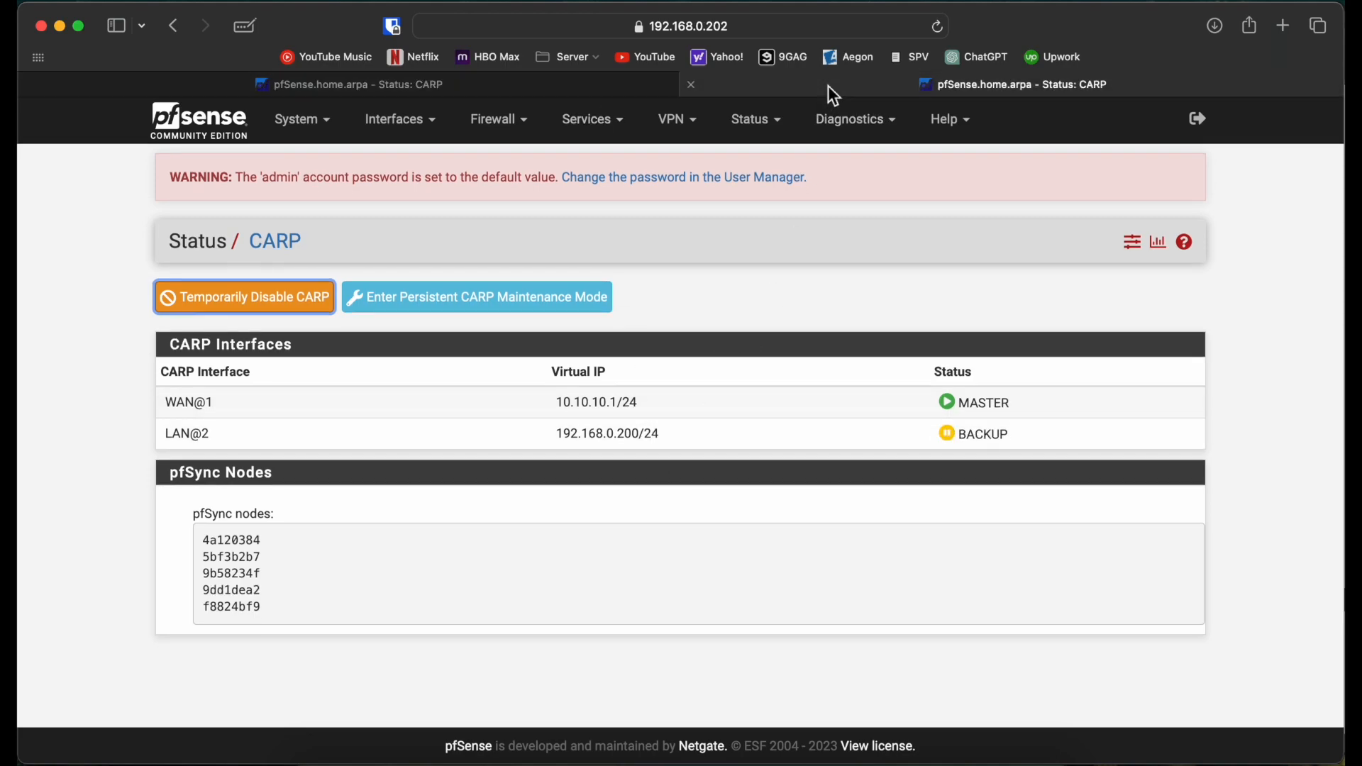
pyautogui.click(629, 90)
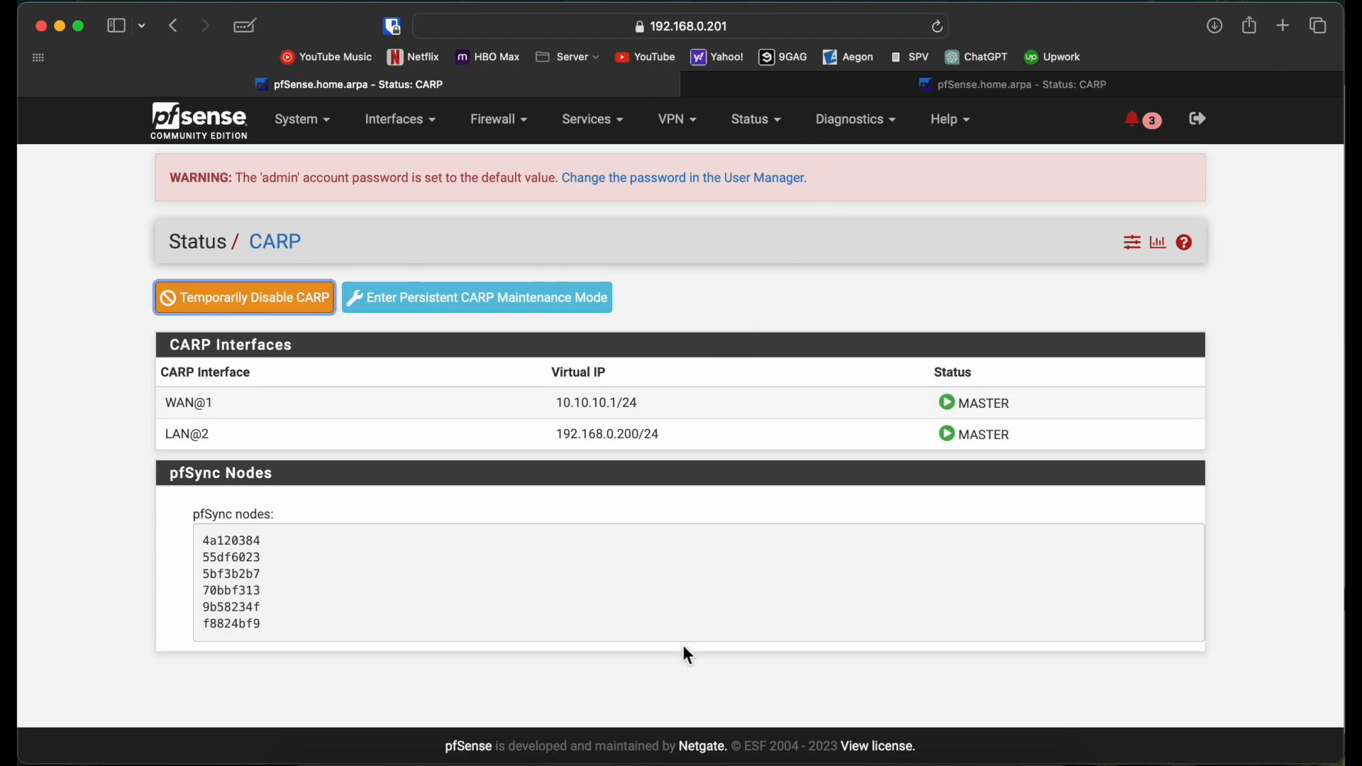
pyautogui.click(644, 763)
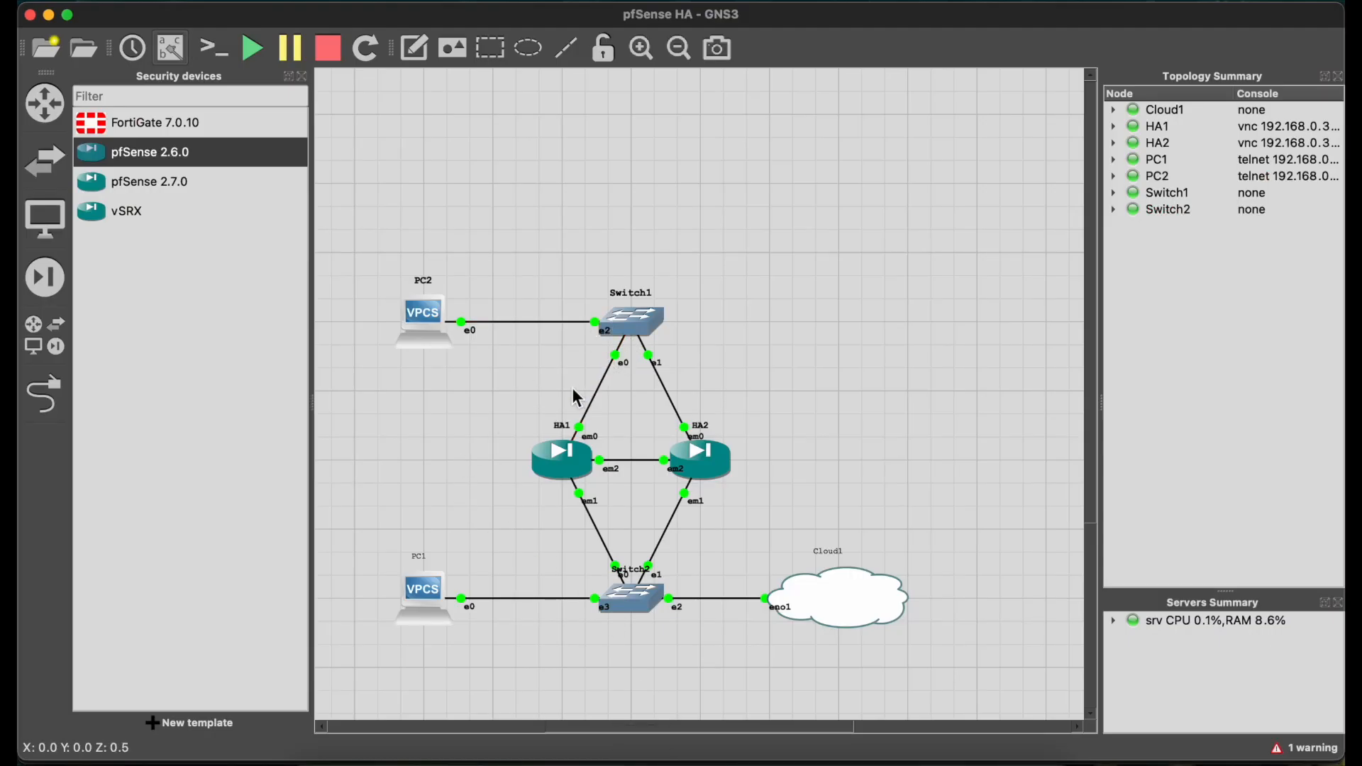
pyautogui.click(369, 761)
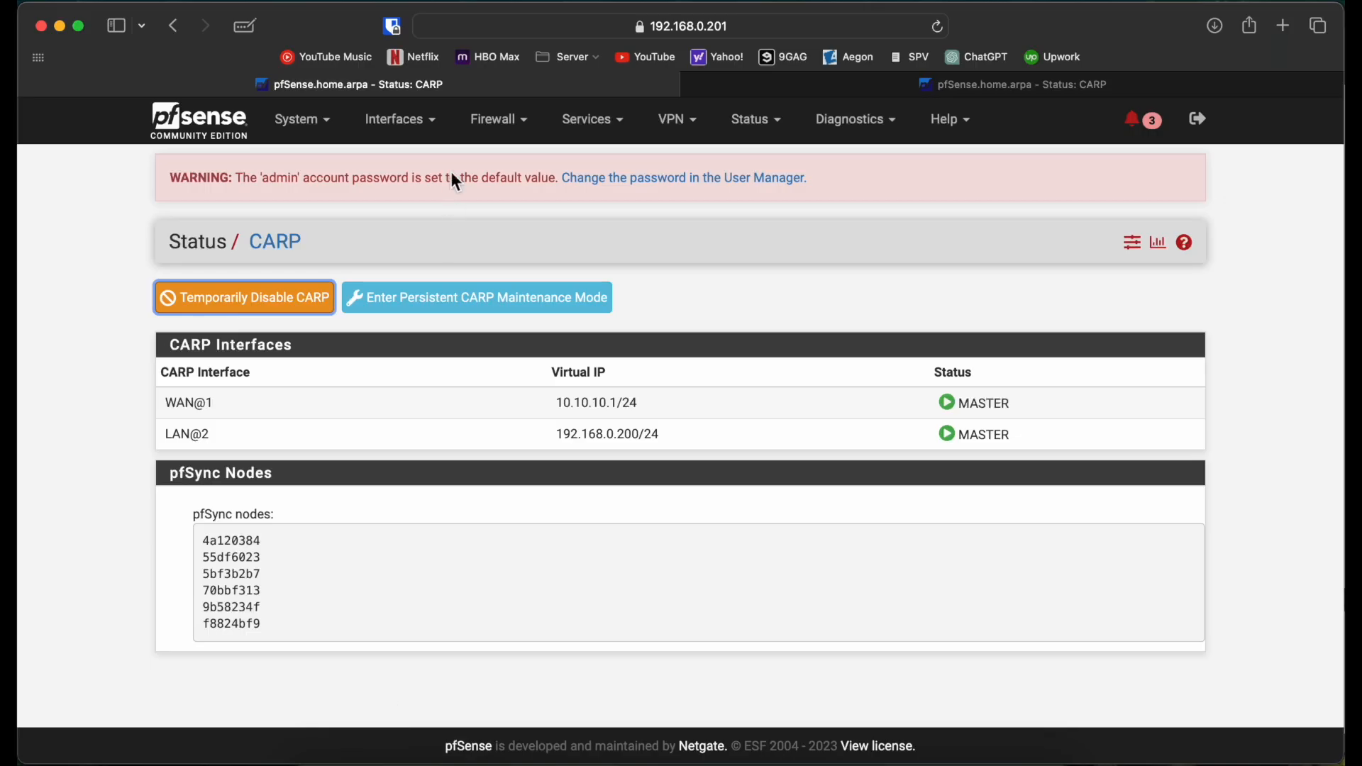
# Step: Open the WAN interface settings on the 192.168.0.202 firewall
pyautogui.click(424, 135)
pyautogui.click(410, 207)
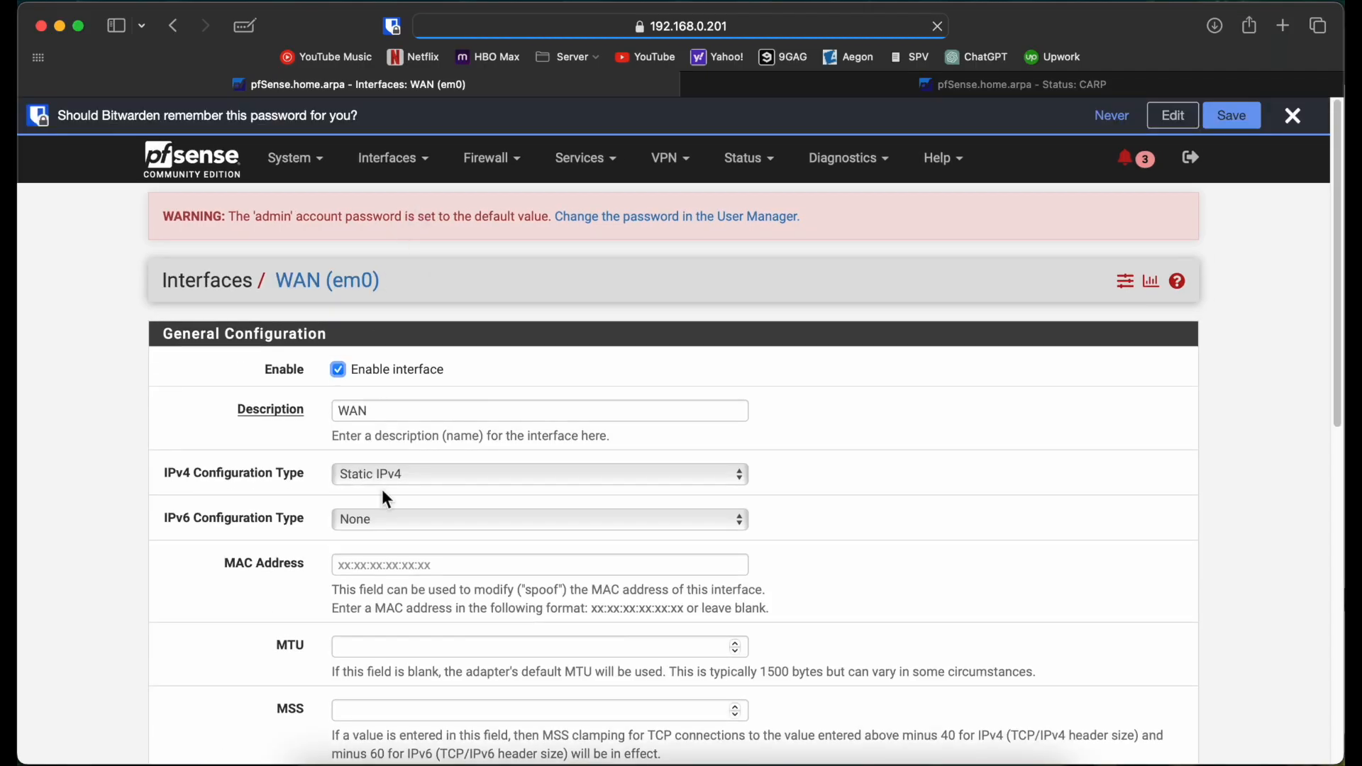
pyautogui.scroll(-5, 377, 481)
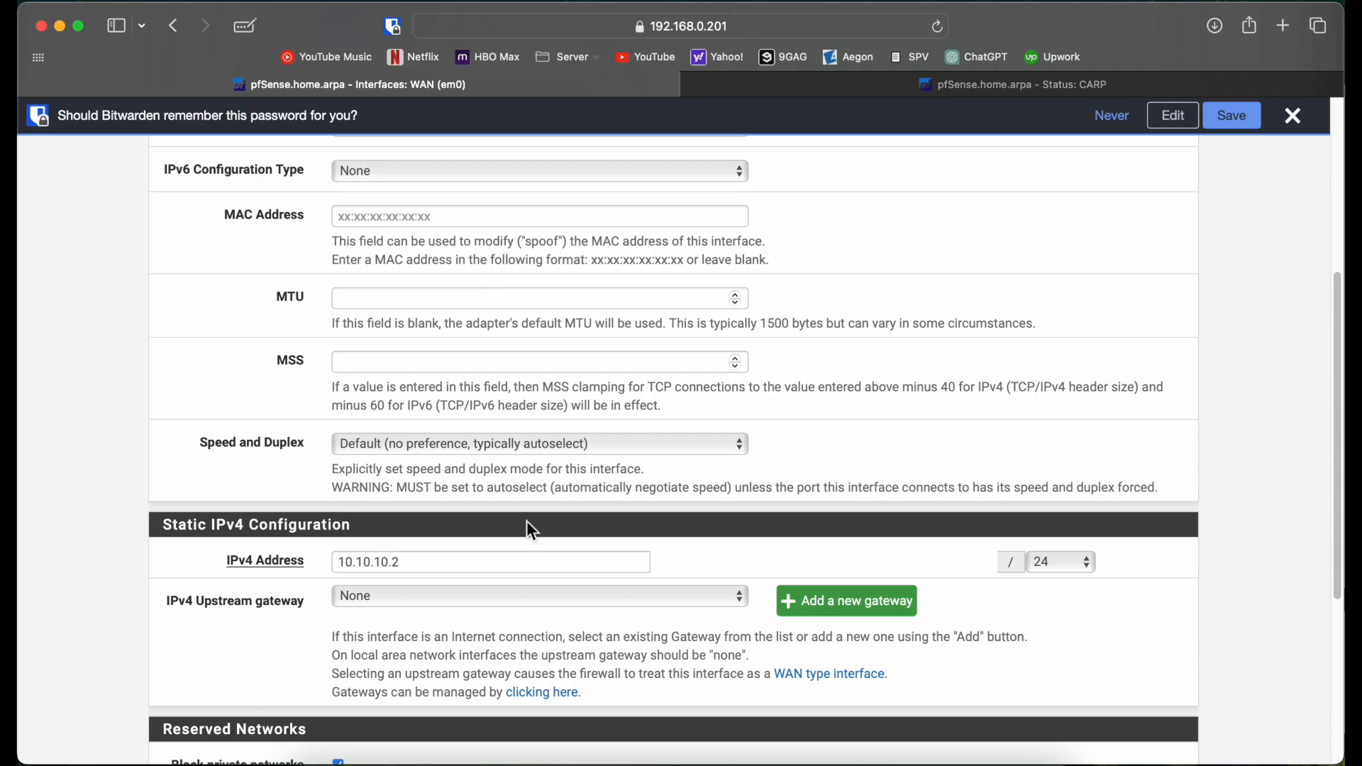
pyautogui.click(833, 90)
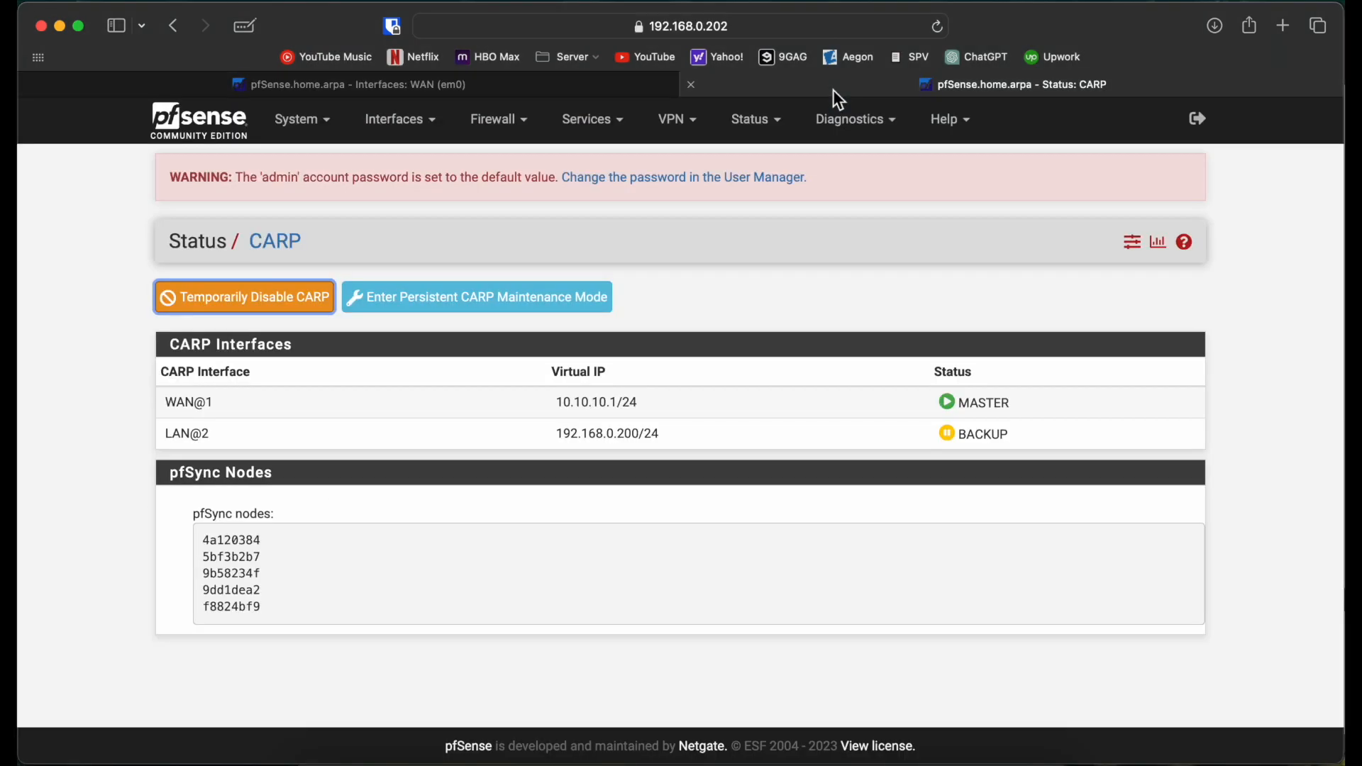
pyautogui.click(407, 135)
pyautogui.click(394, 209)
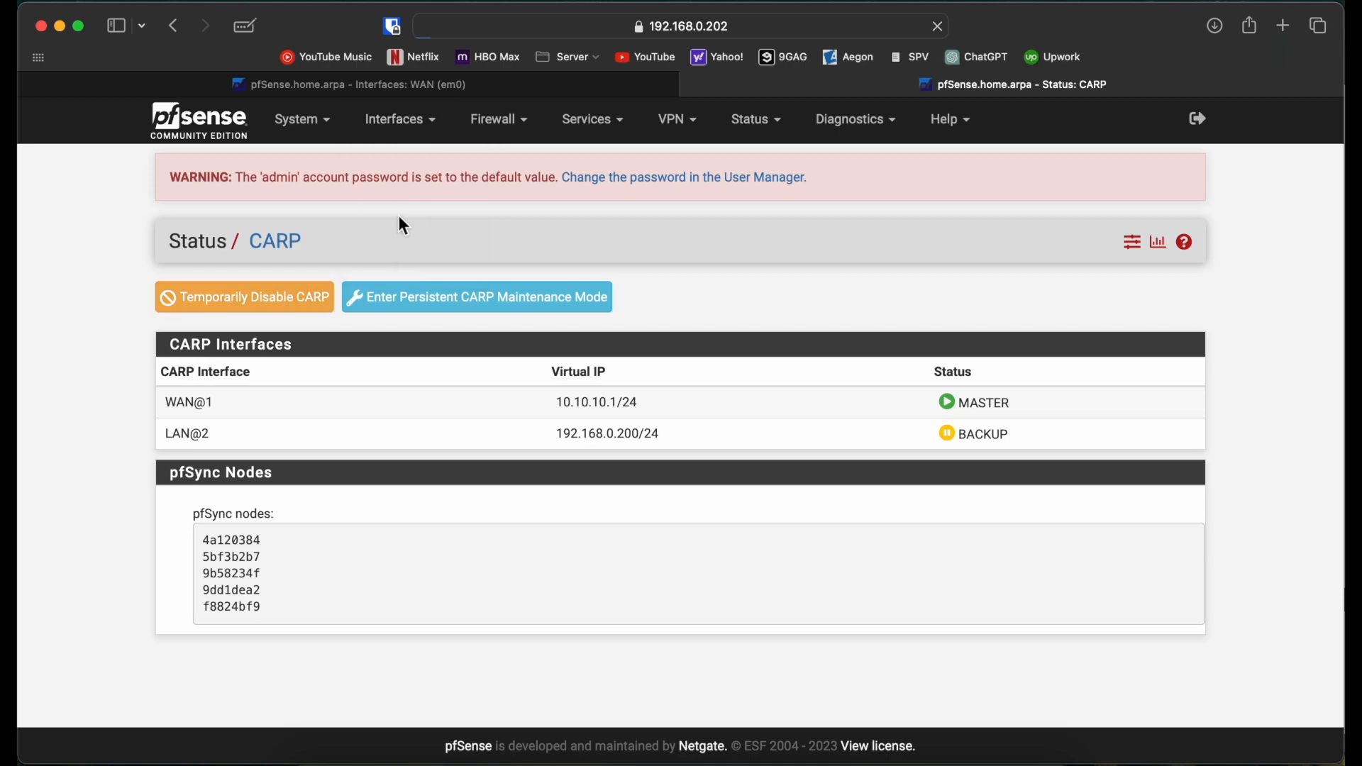
pyautogui.scroll(-4, 234, 511)
# Step: Change the WAN IPv4 address to 10.10.10.3, turn off private and bogon blocking, and save
pyautogui.click(445, 572)
pyautogui.press('BackSpace')
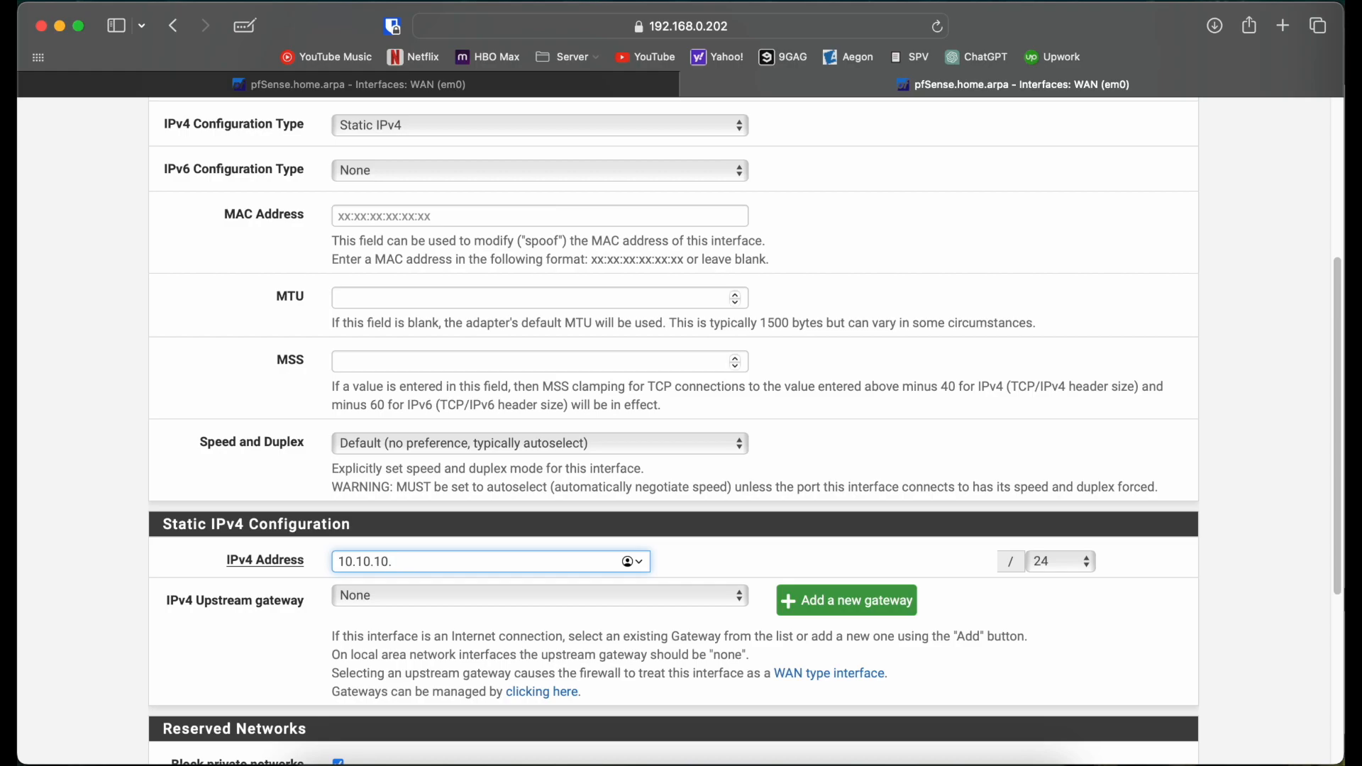
pyautogui.scroll(-5, 412, 638)
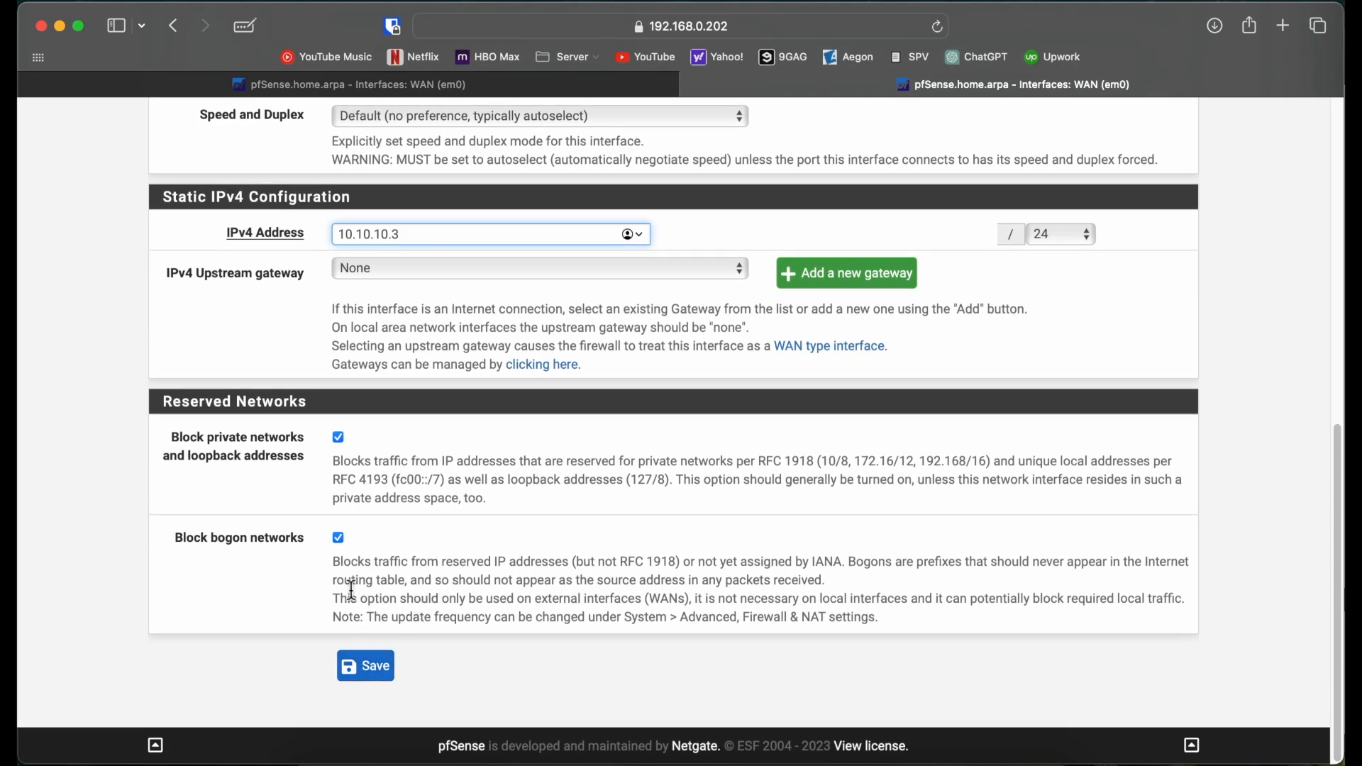
pyautogui.click(339, 539)
pyautogui.click(339, 438)
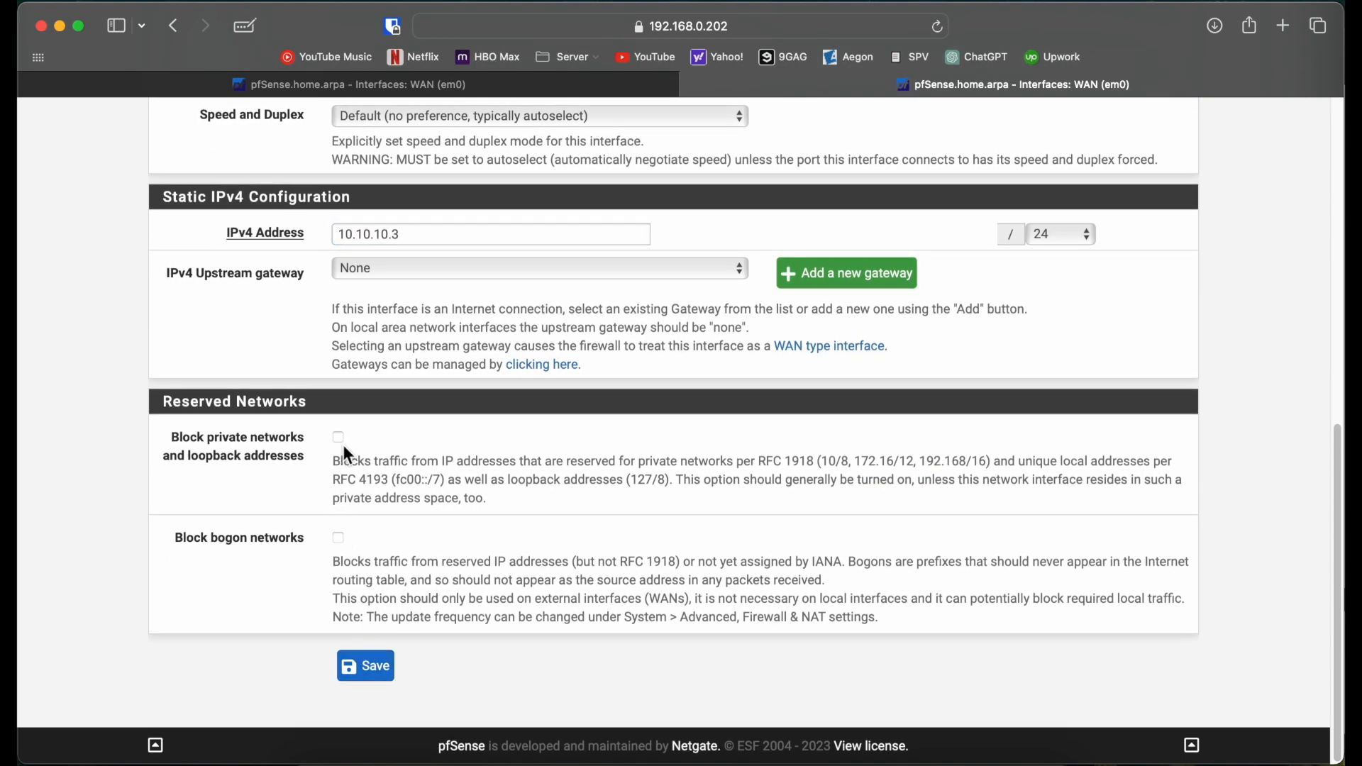
pyautogui.click(367, 666)
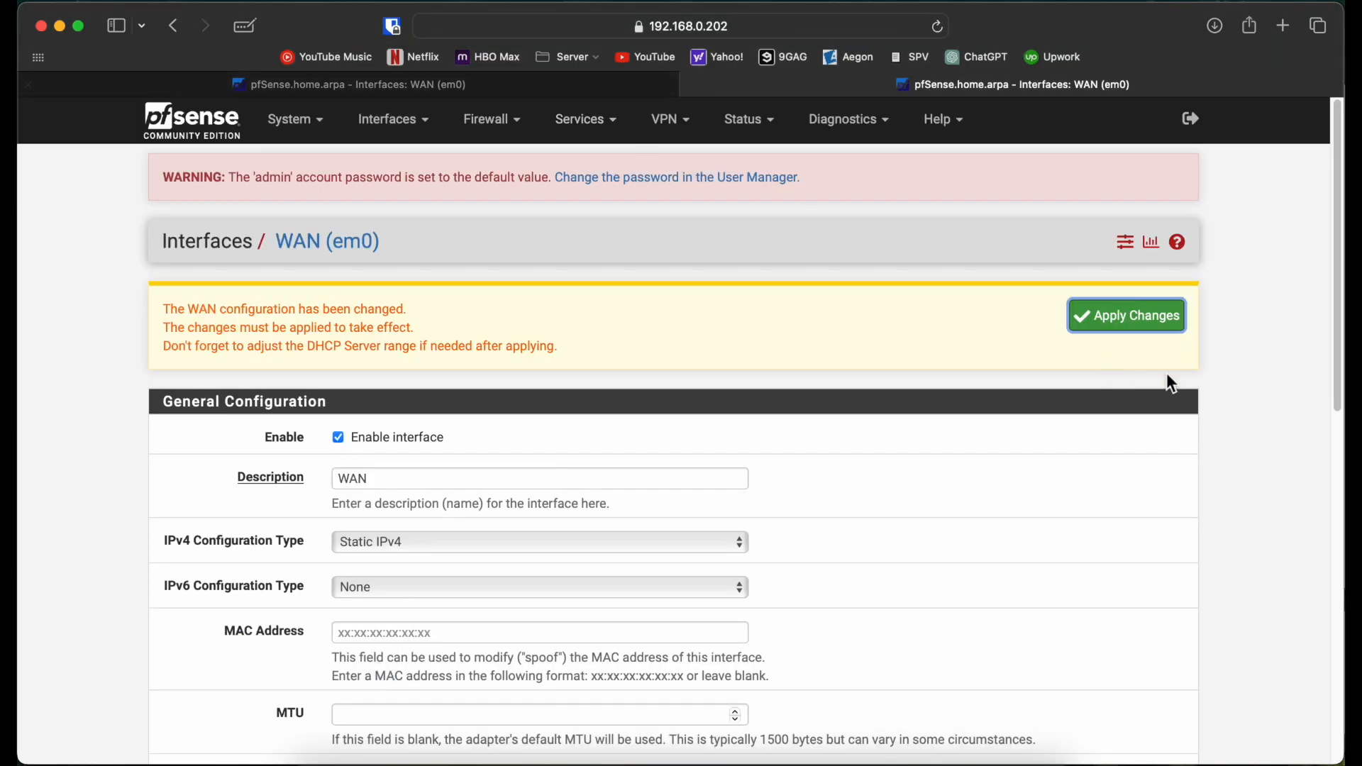
# Step: Save and apply 192.168.0.201's WAN settings with private-network blocking turned off
pyautogui.click(522, 82)
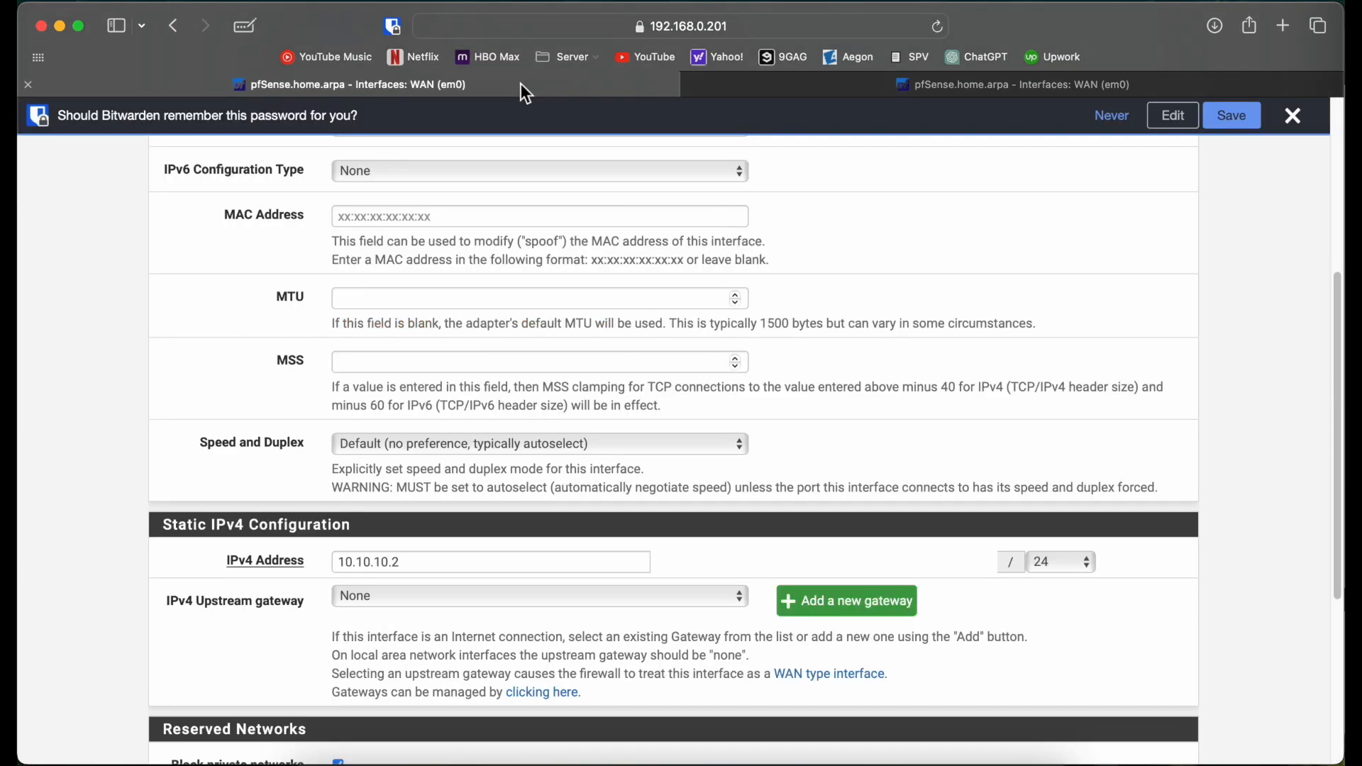
pyautogui.scroll(-5, 411, 297)
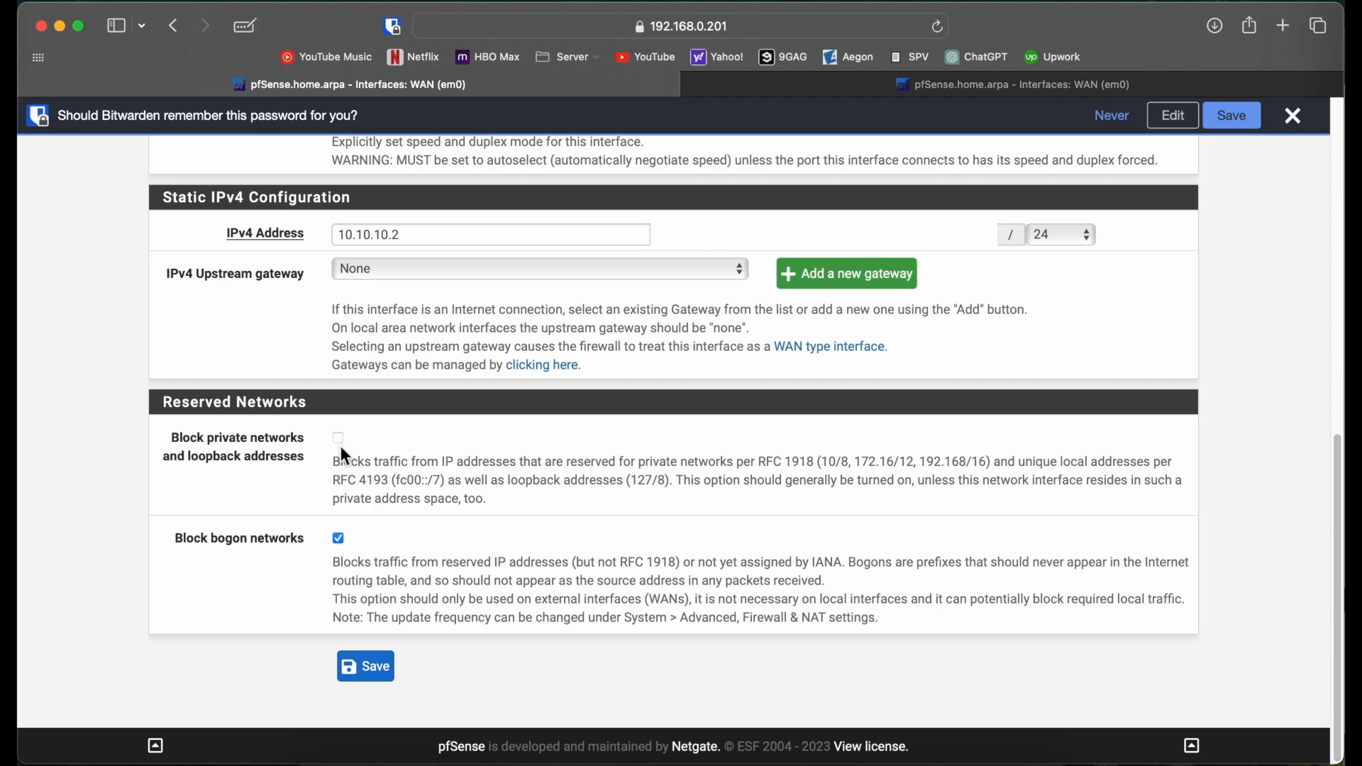
pyautogui.click(365, 666)
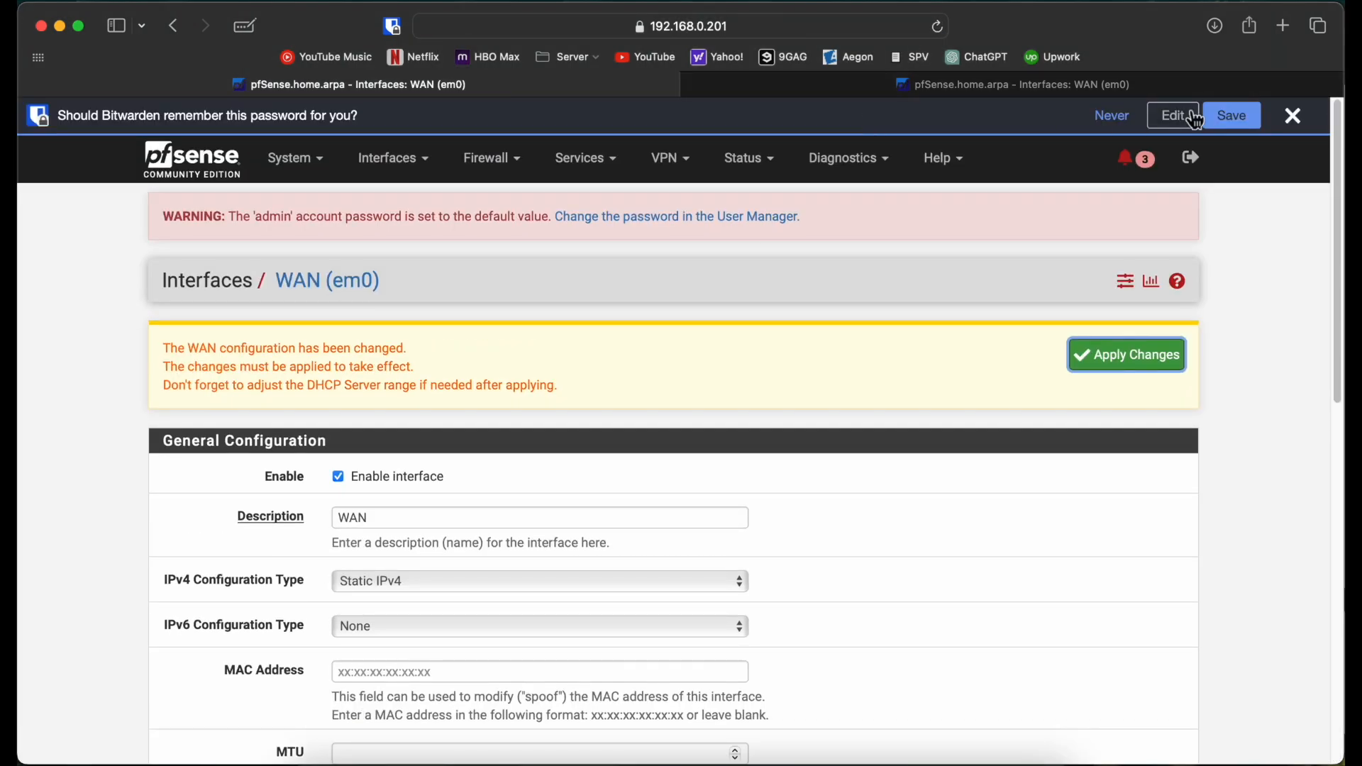
pyautogui.click(1293, 117)
pyautogui.click(1114, 323)
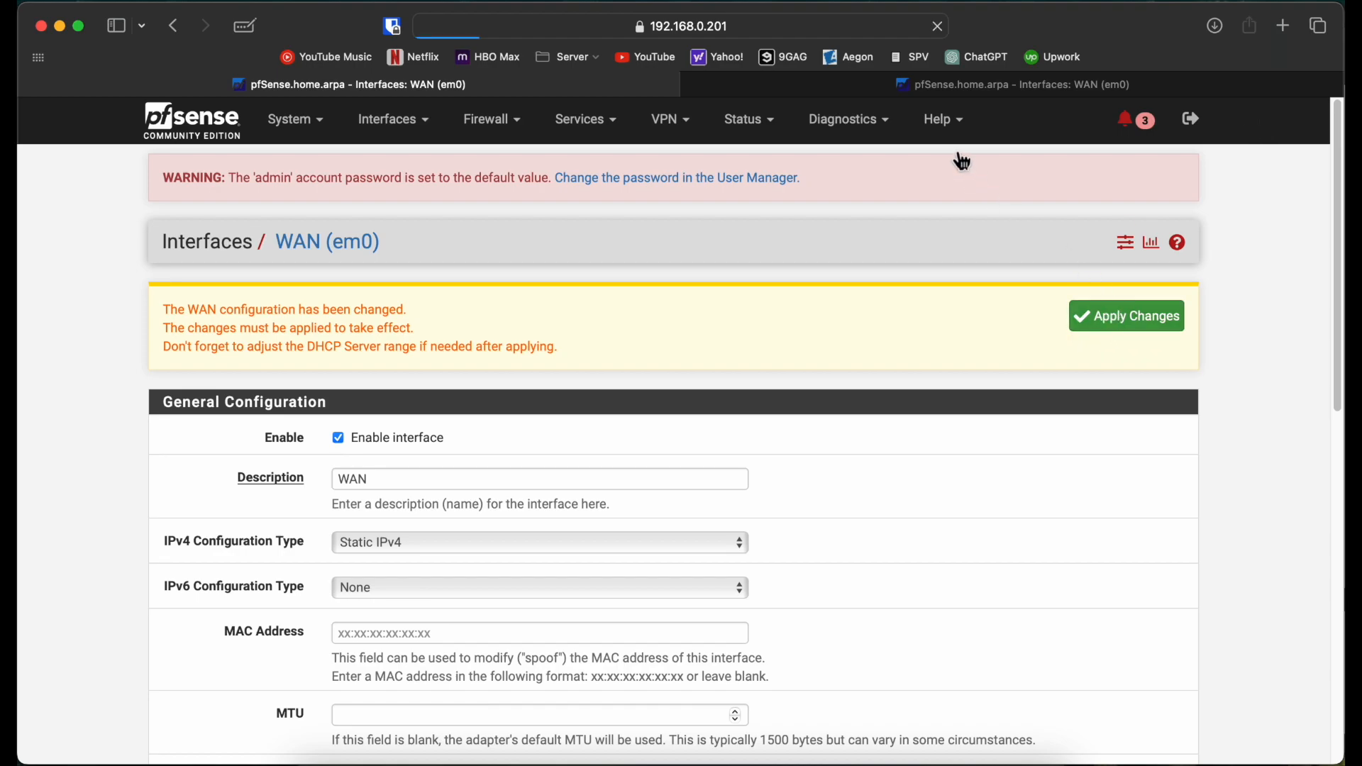
# Step: Show 192.168.0.202's CARP failover status, with WAN and LAN as BACKUP
pyautogui.click(972, 87)
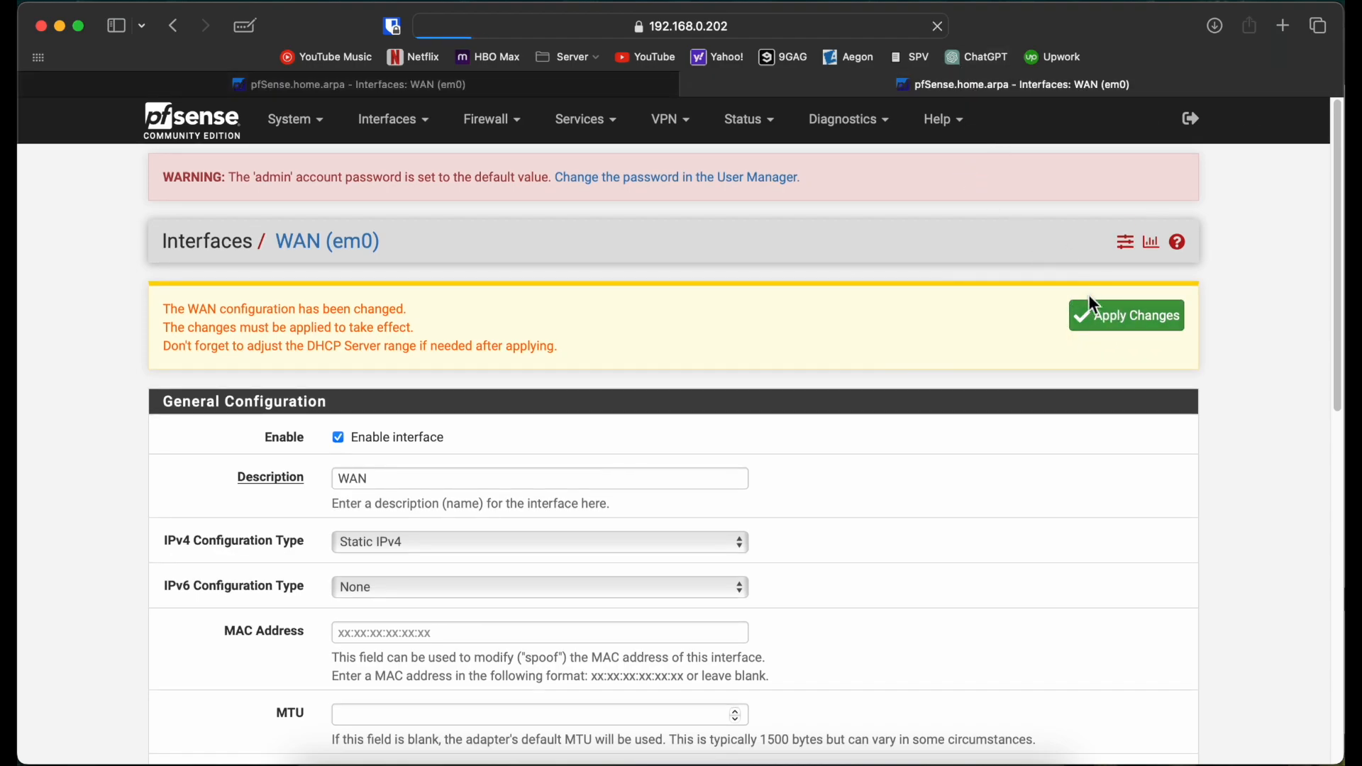
pyautogui.click(787, 129)
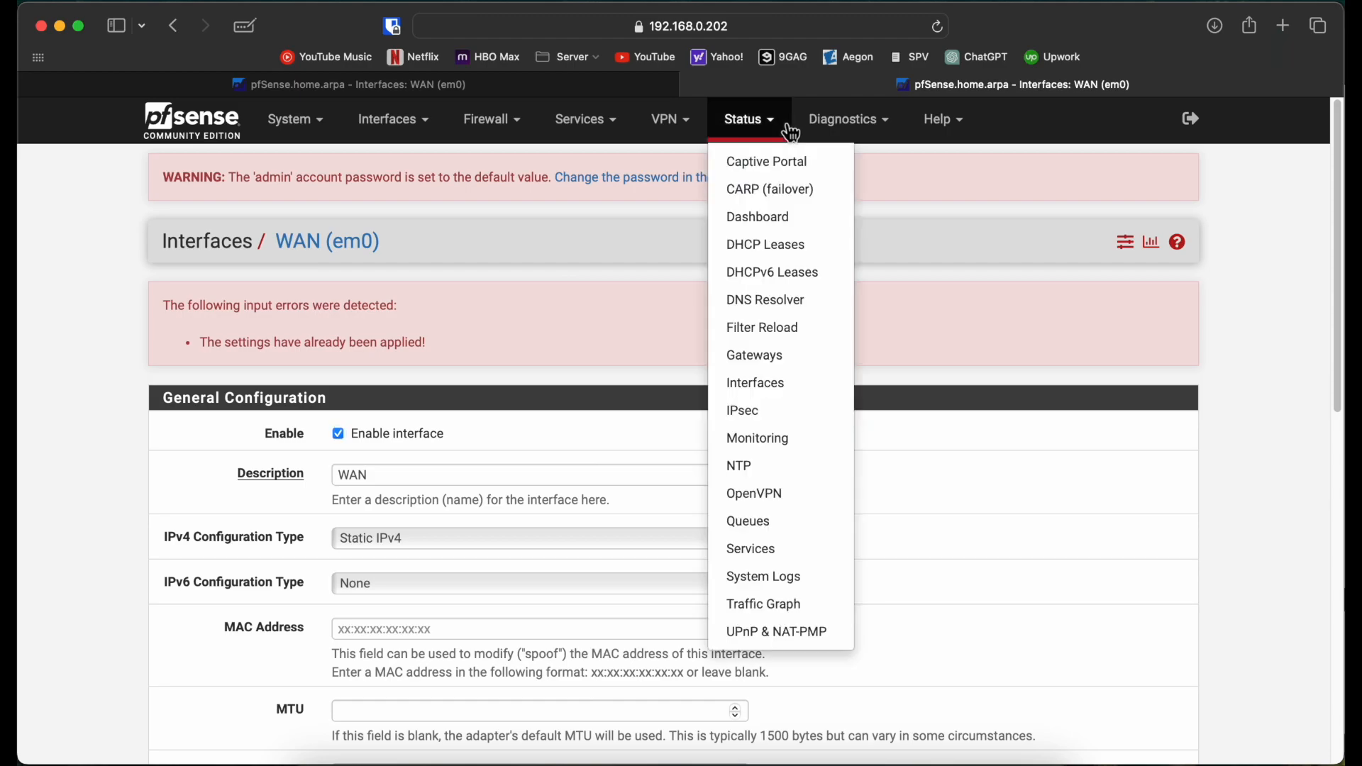
pyautogui.click(770, 190)
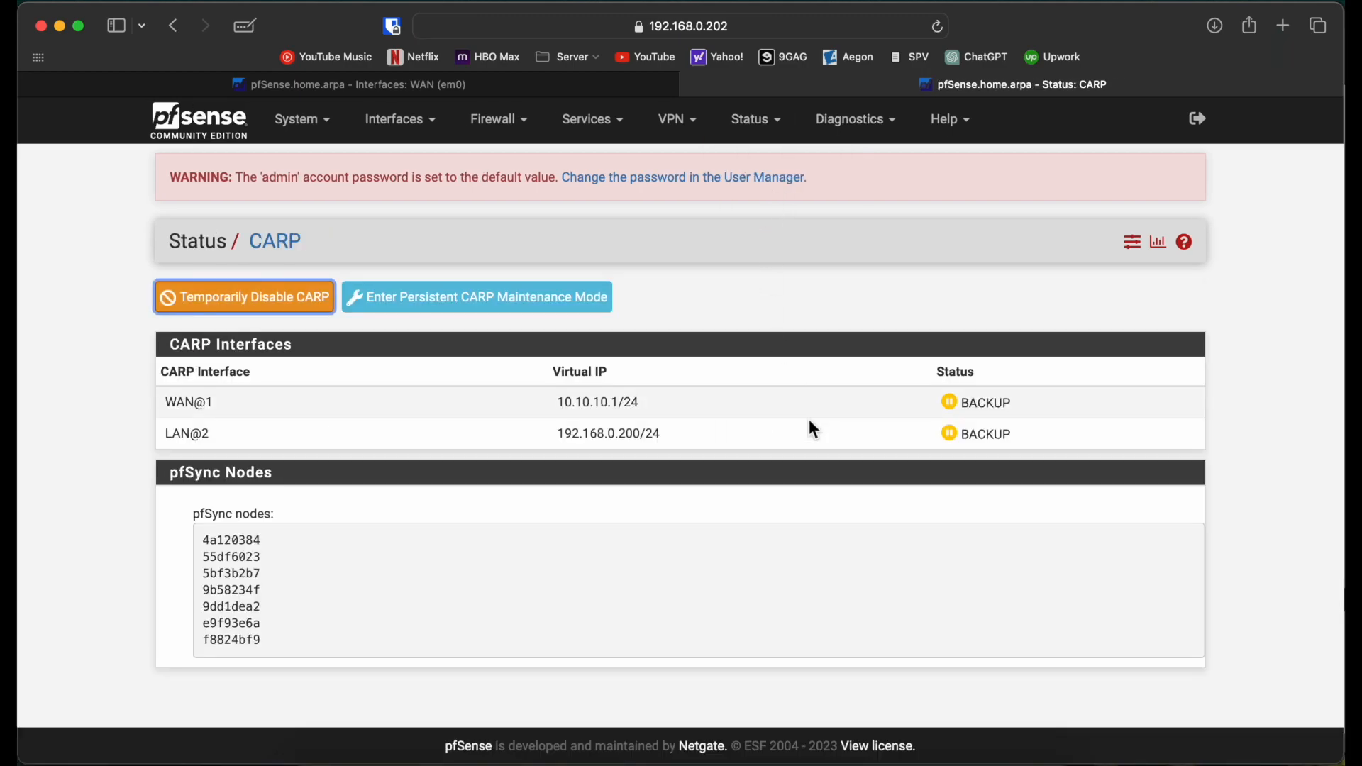
# Step: View the 192.168.0.201 dashboard, then return to 192.168.0.202's CARP status page
pyautogui.click(470, 95)
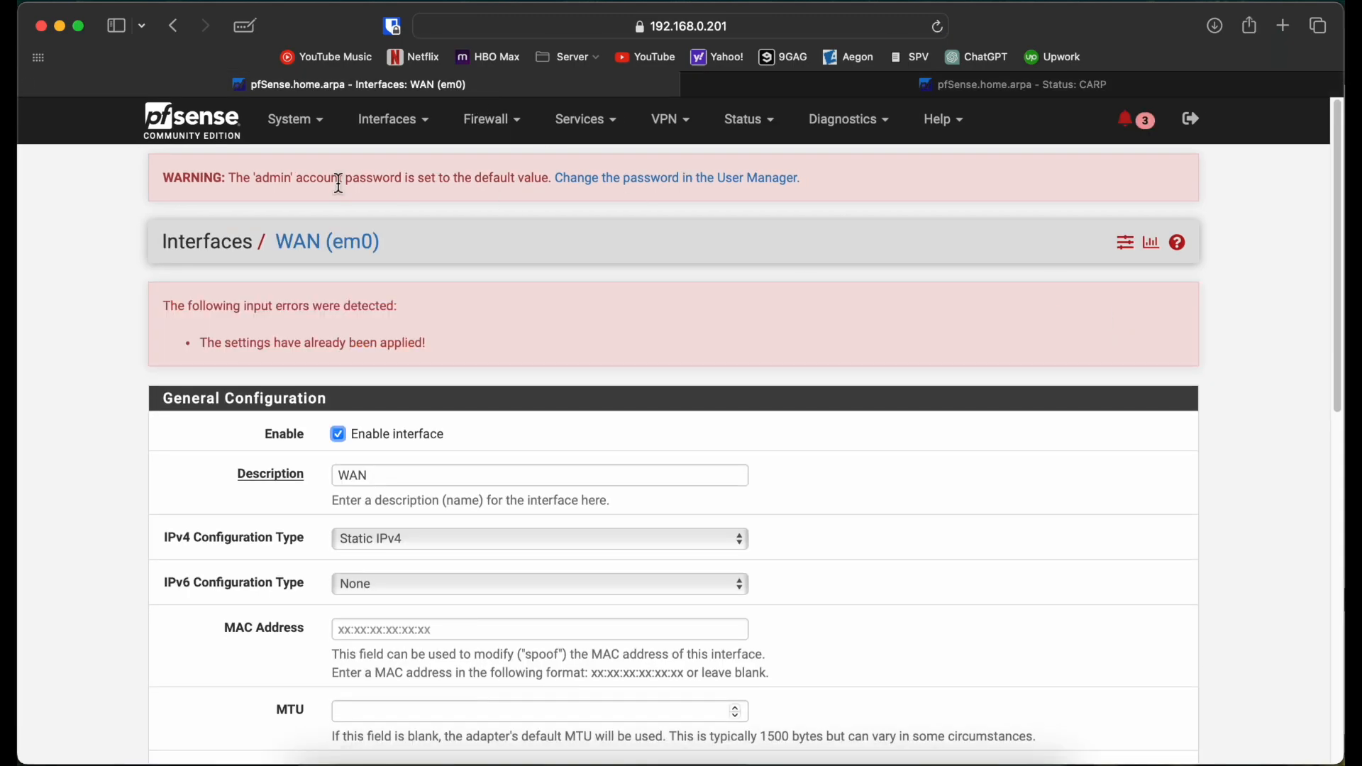
pyautogui.click(201, 126)
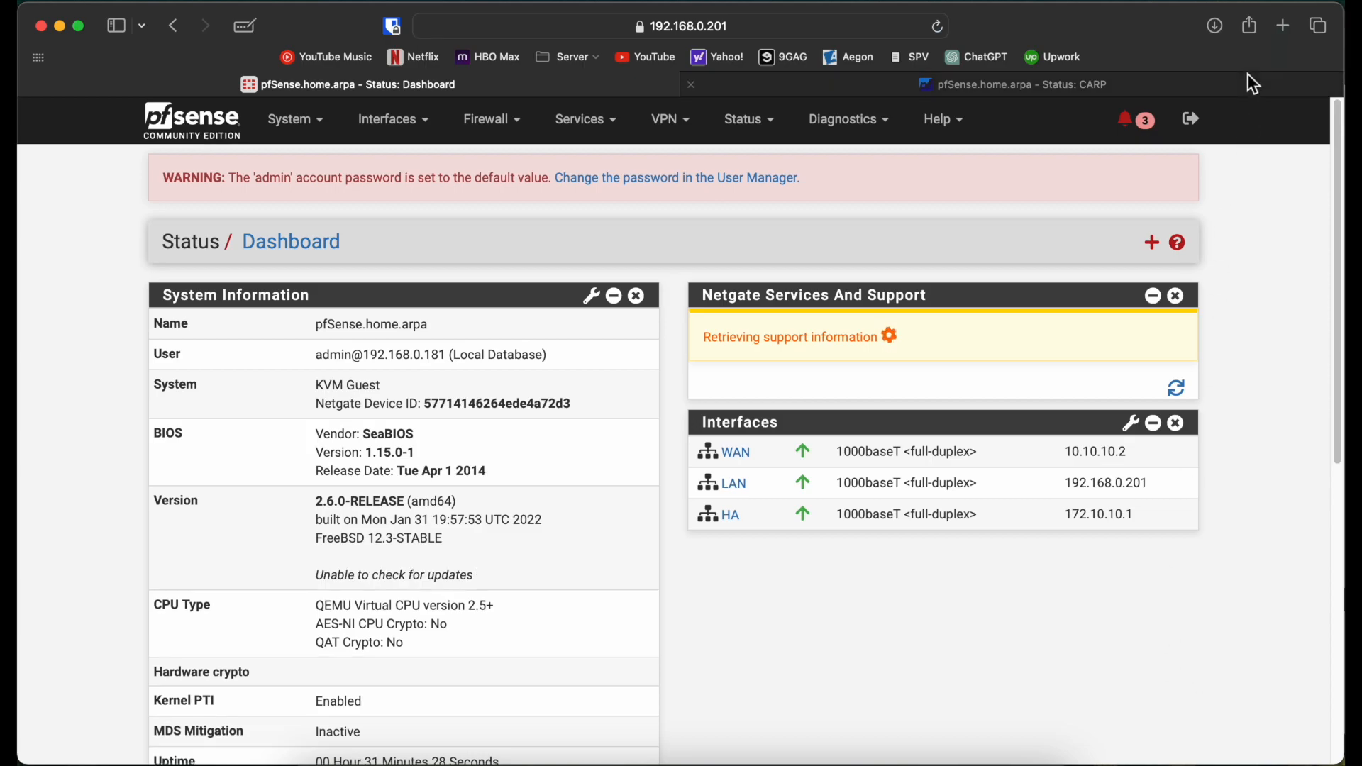
pyautogui.click(969, 87)
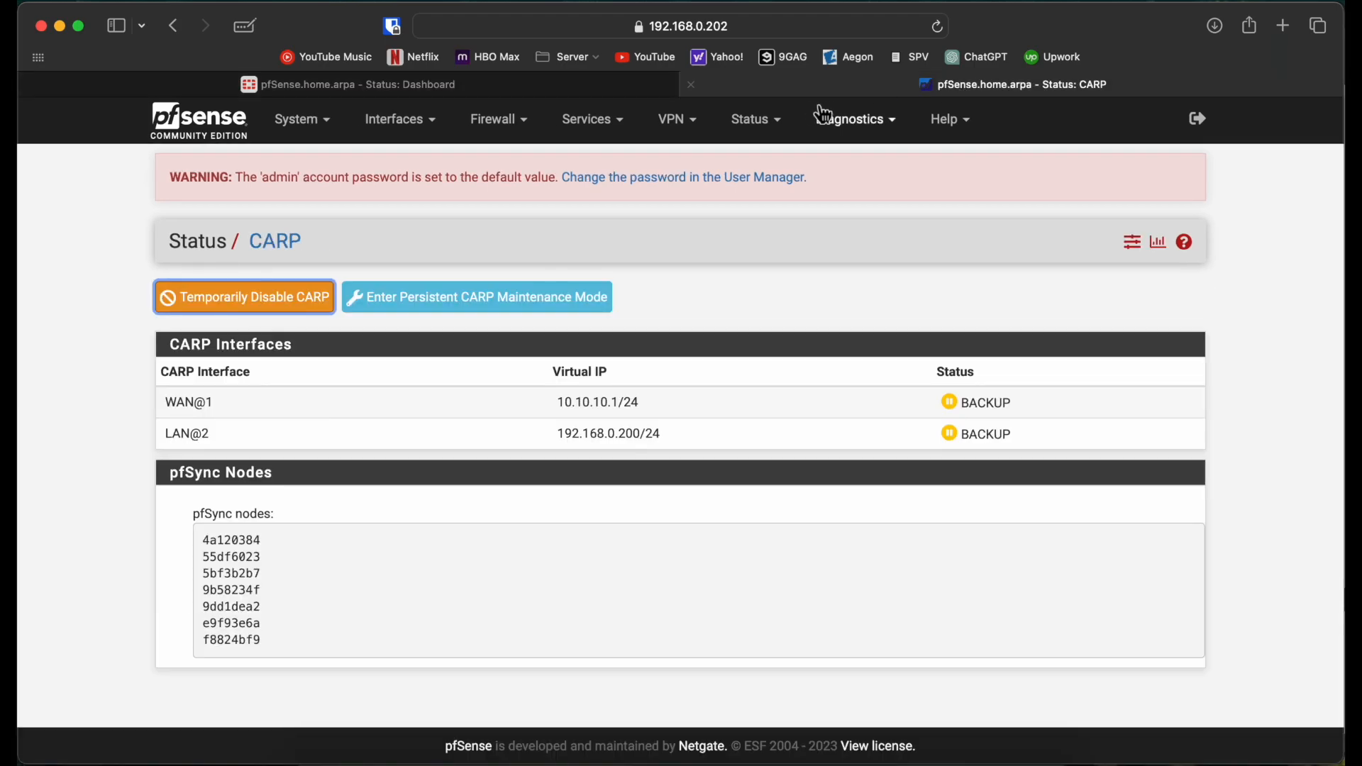
pyautogui.click(780, 120)
pyautogui.click(1008, 291)
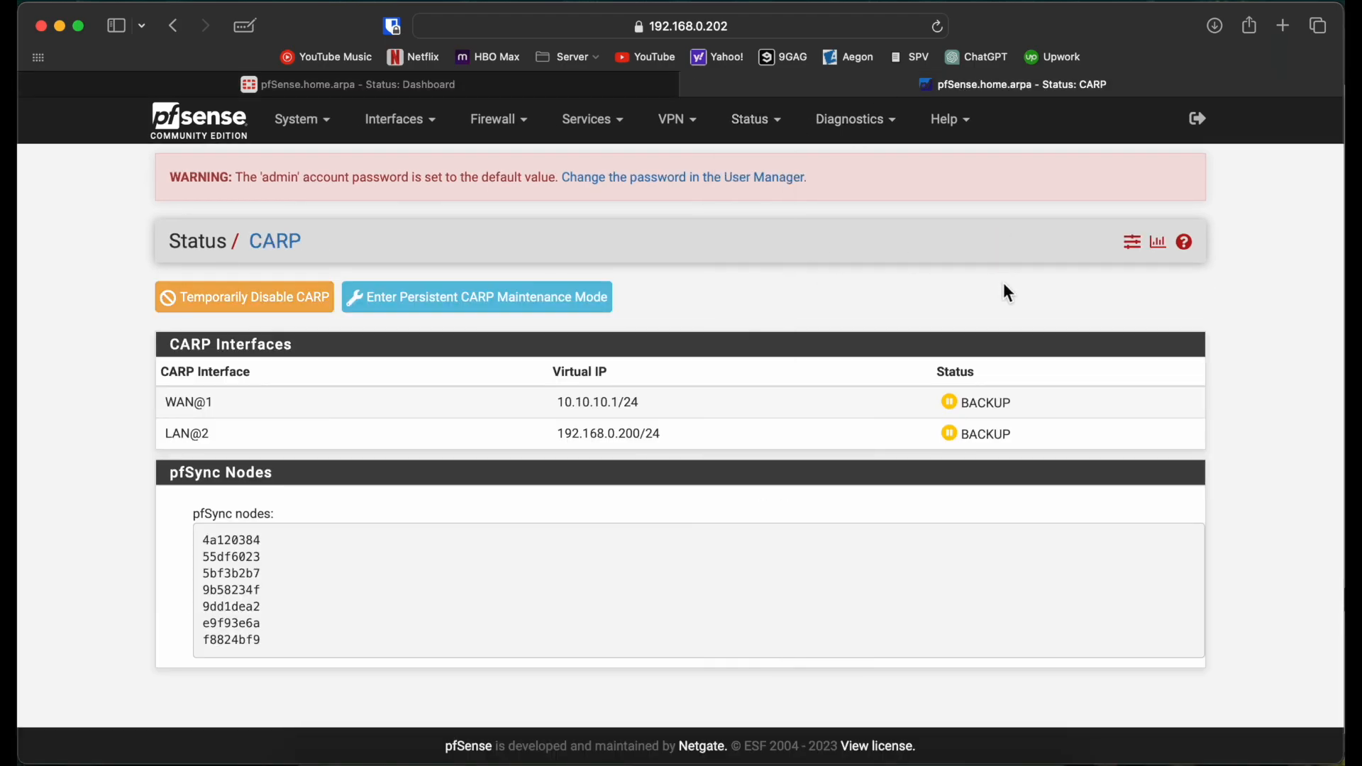
# Step: In a new tab, open 192.168.0.200, bypass the certificate warning, and sign in as admin
pyautogui.click(1283, 35)
pyautogui.write('1')
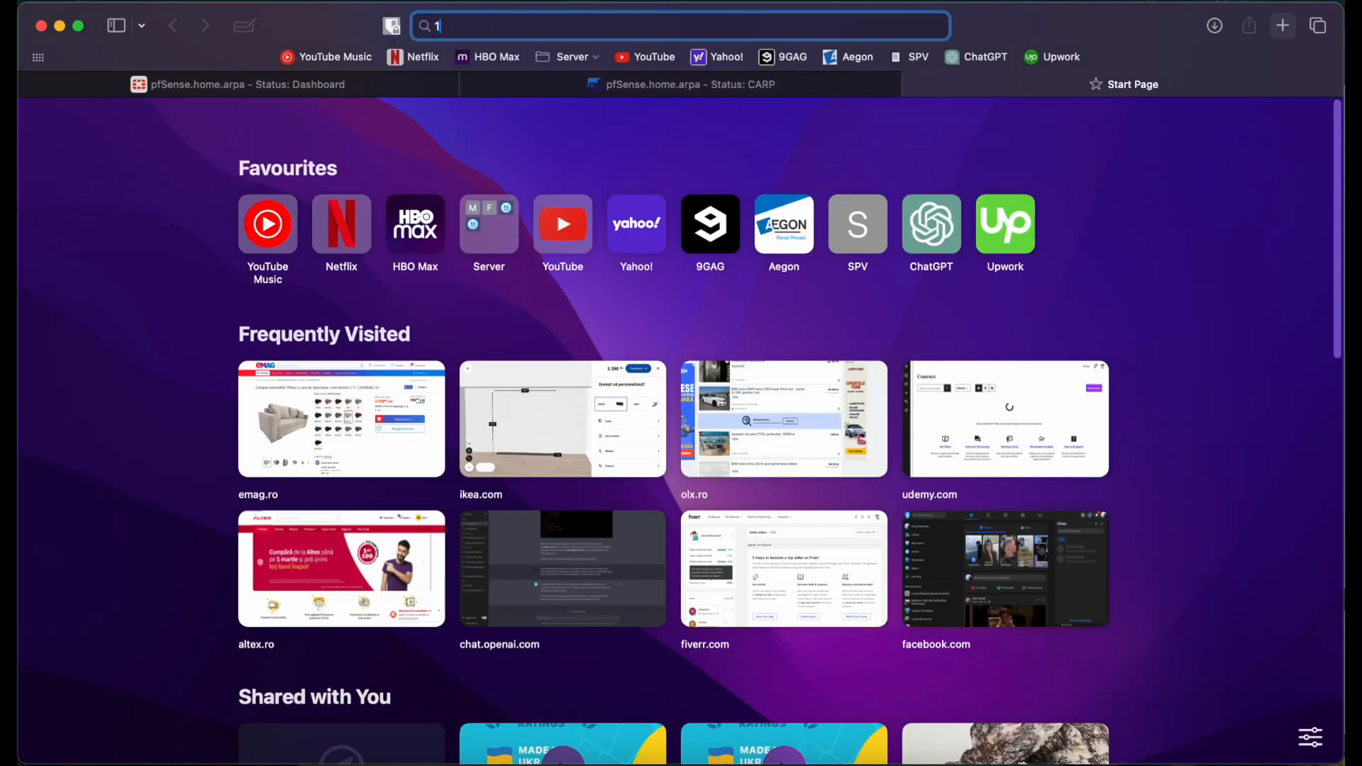
pyautogui.write('92.168.0')
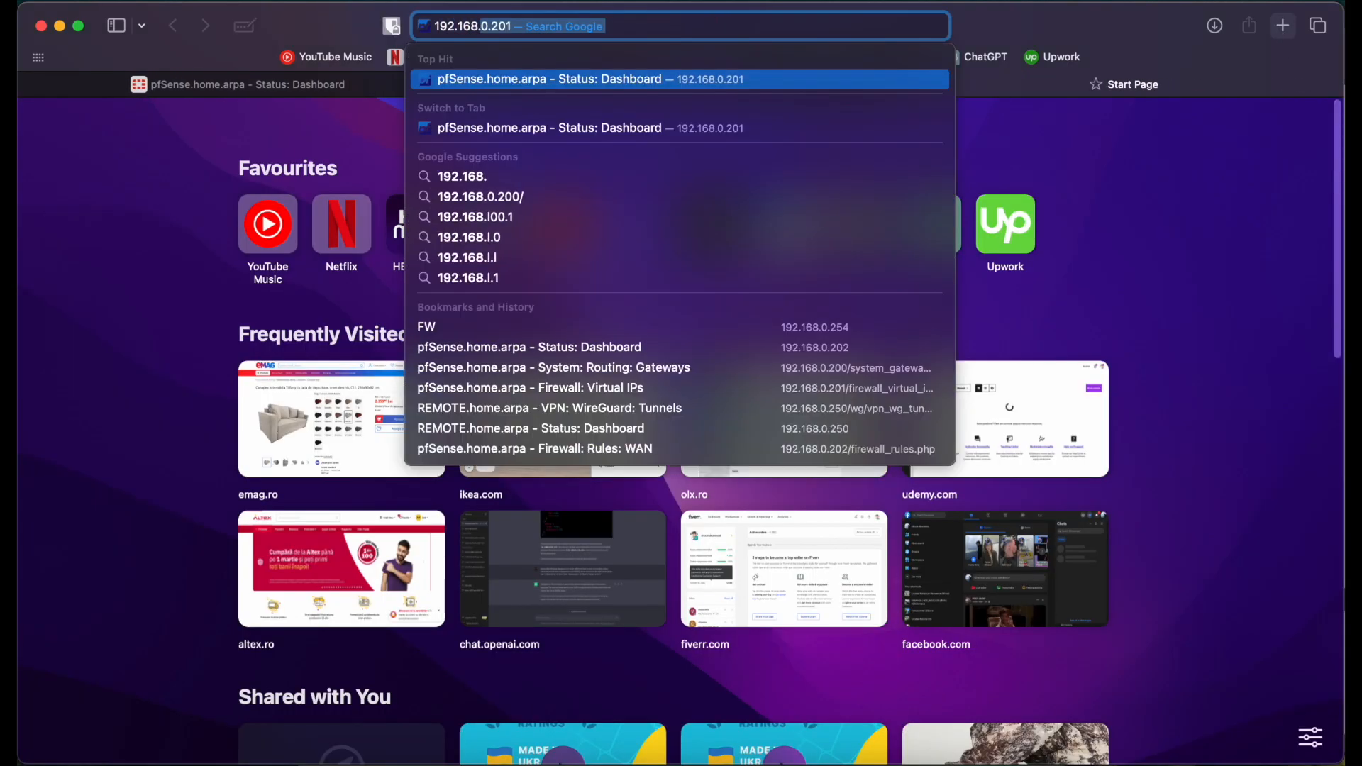
pyautogui.write('.200')
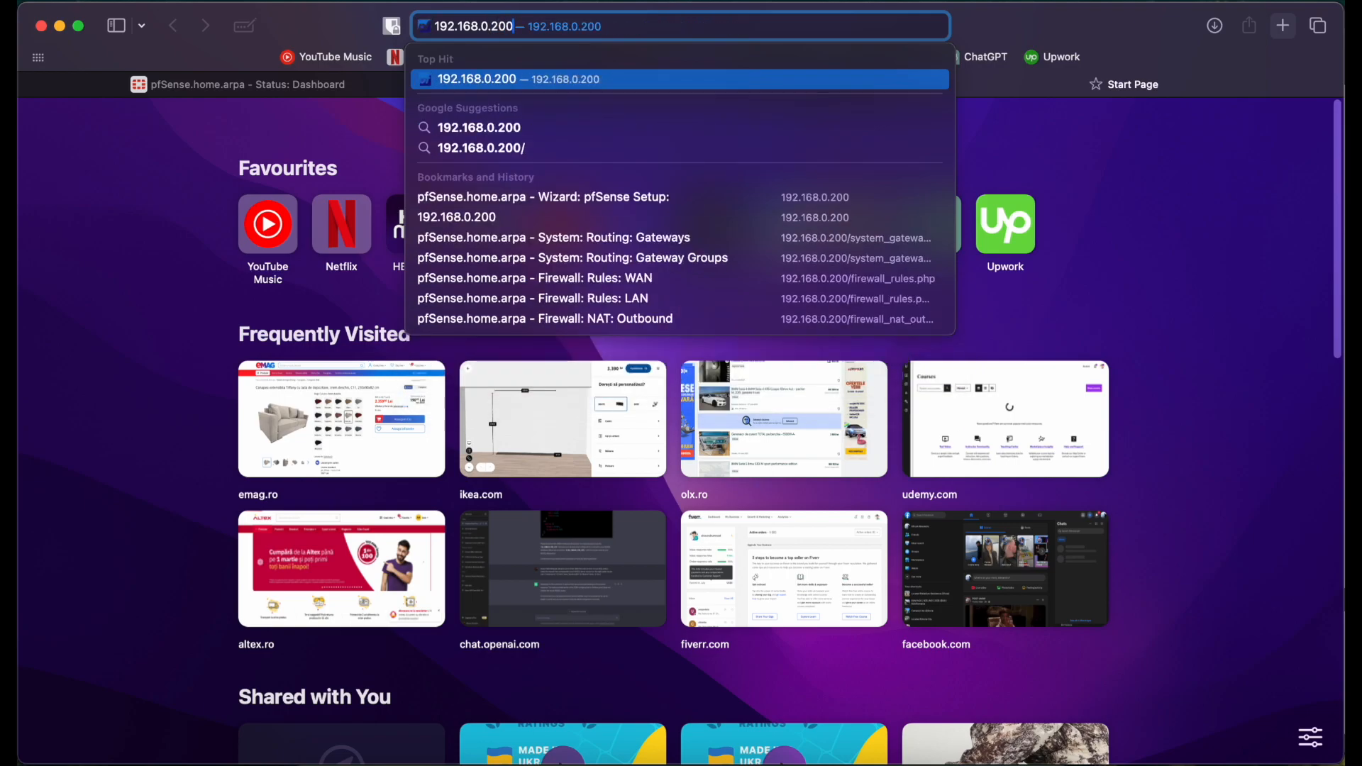
pyautogui.press('Return')
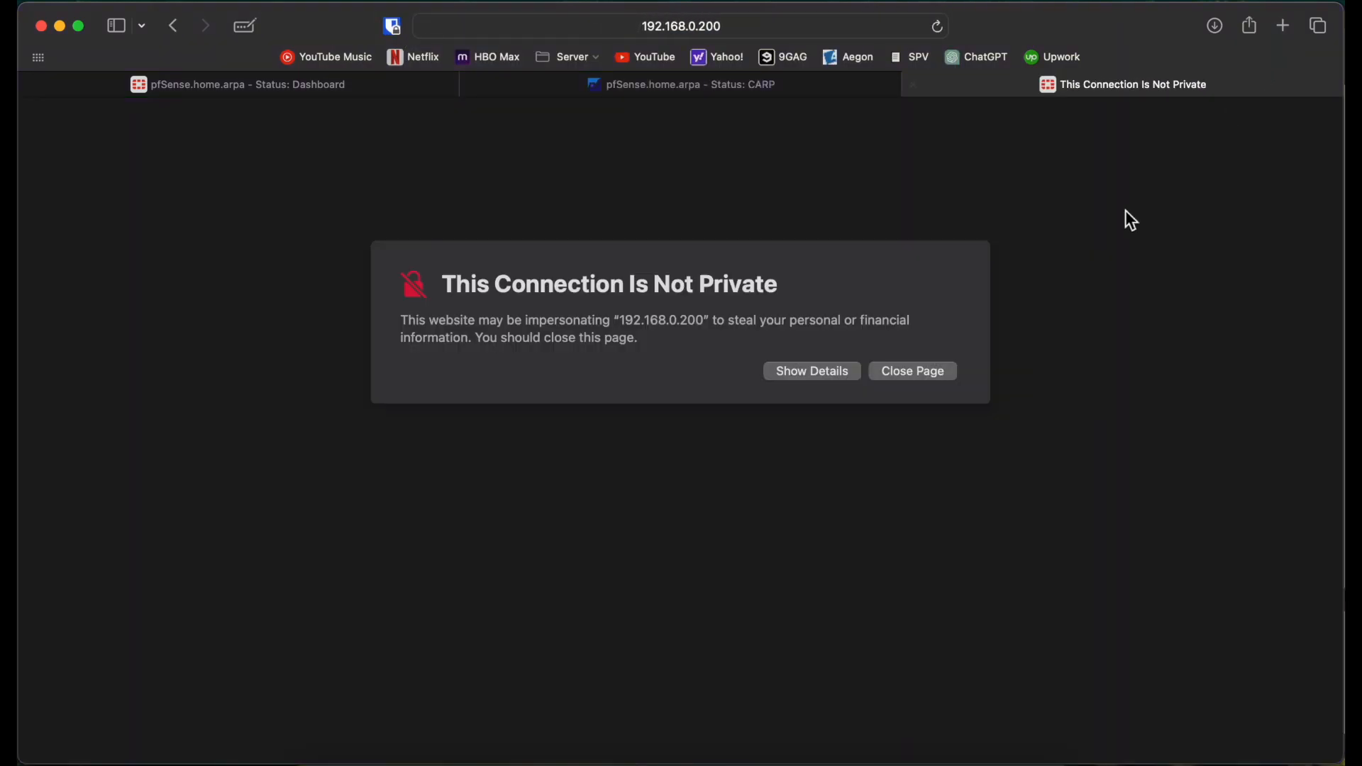
pyautogui.click(820, 372)
pyautogui.click(943, 484)
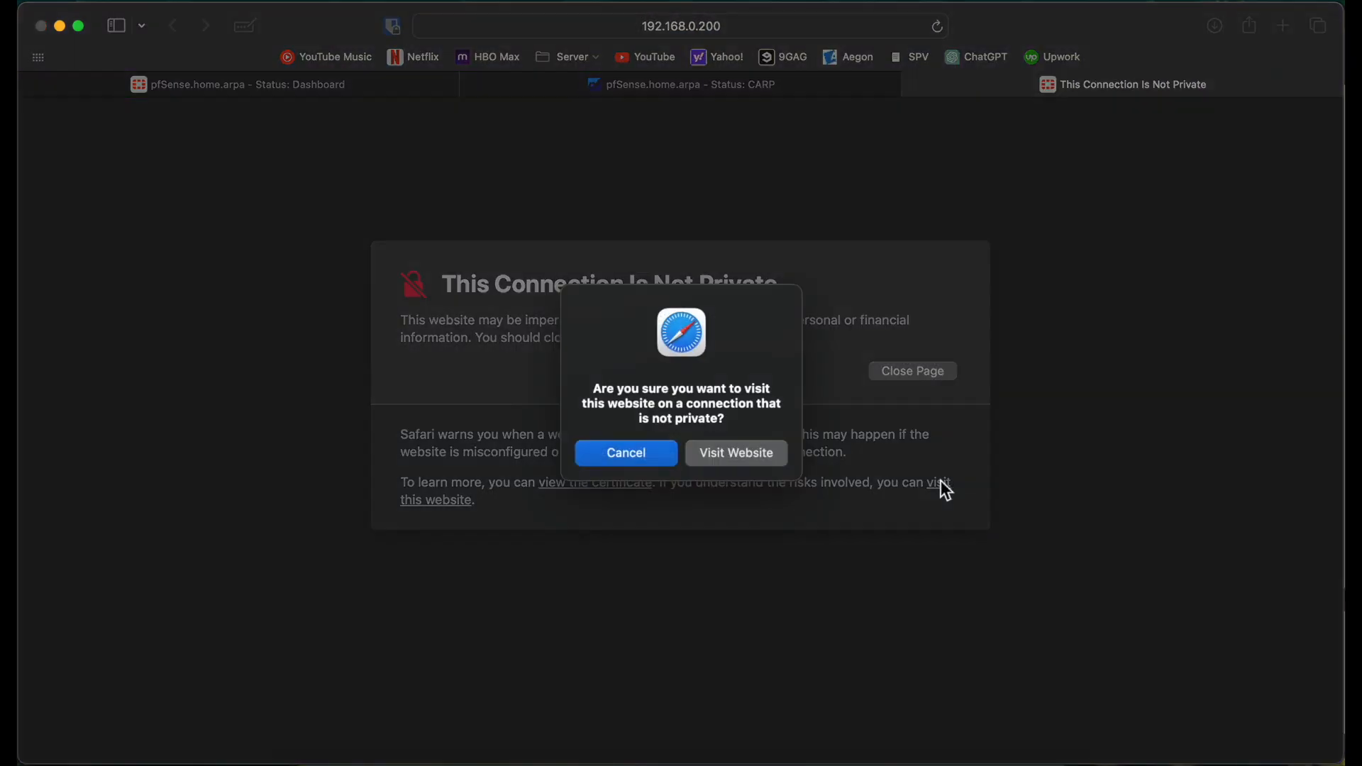
pyautogui.click(742, 447)
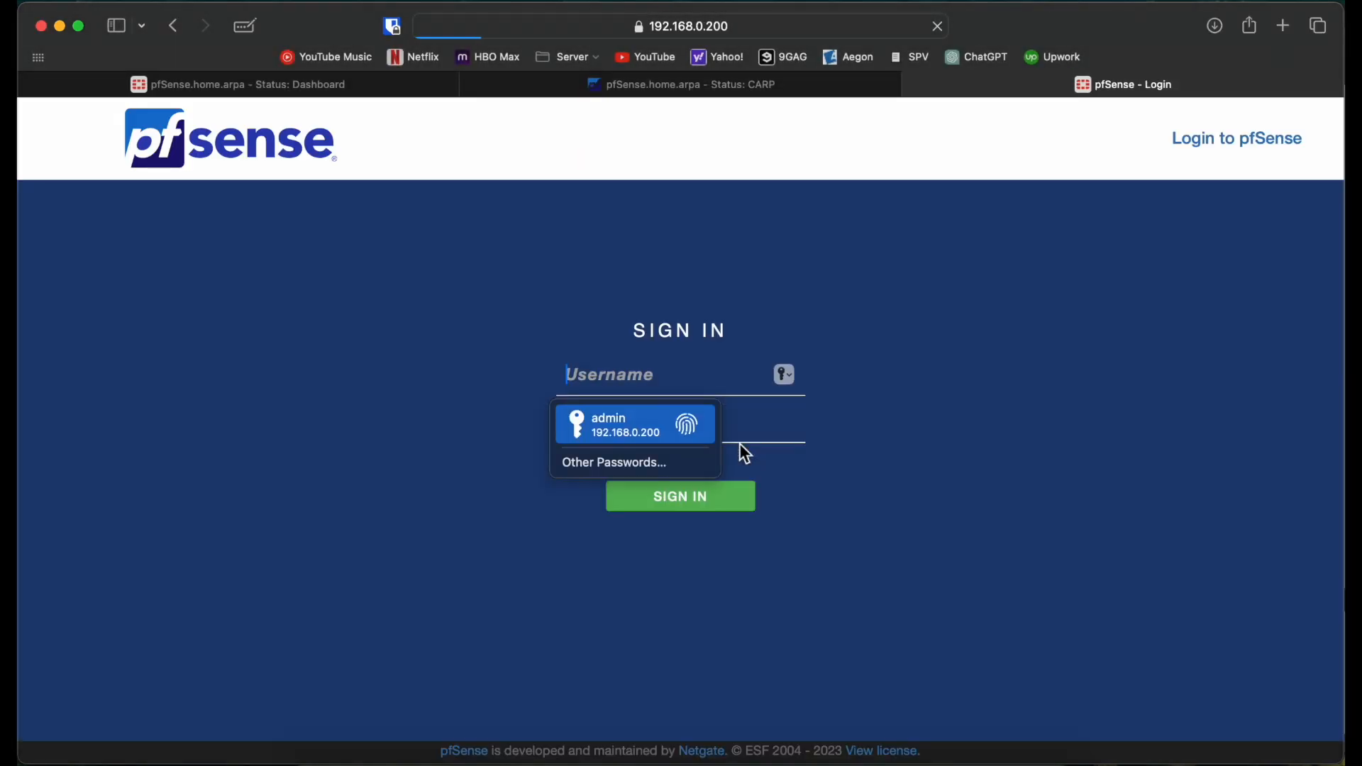
pyautogui.press('Return')
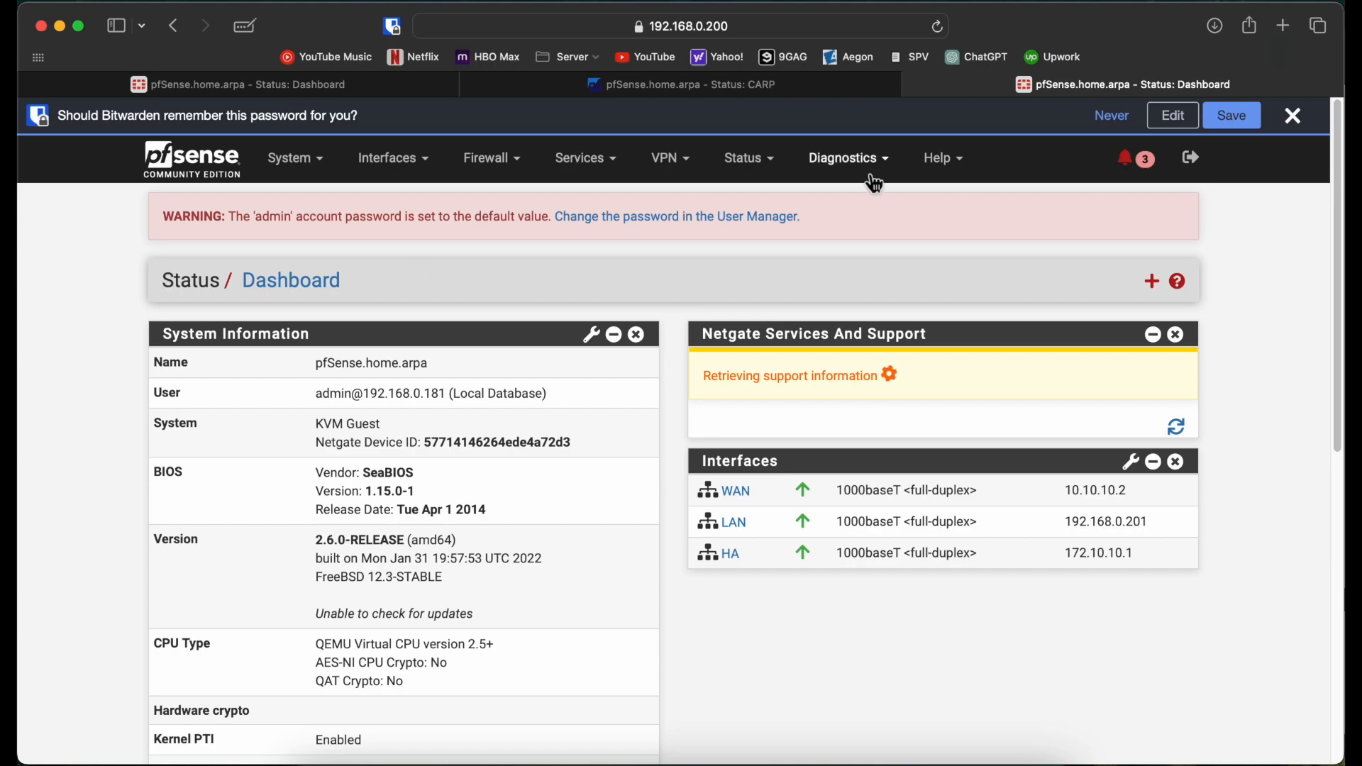
pyautogui.click(1292, 117)
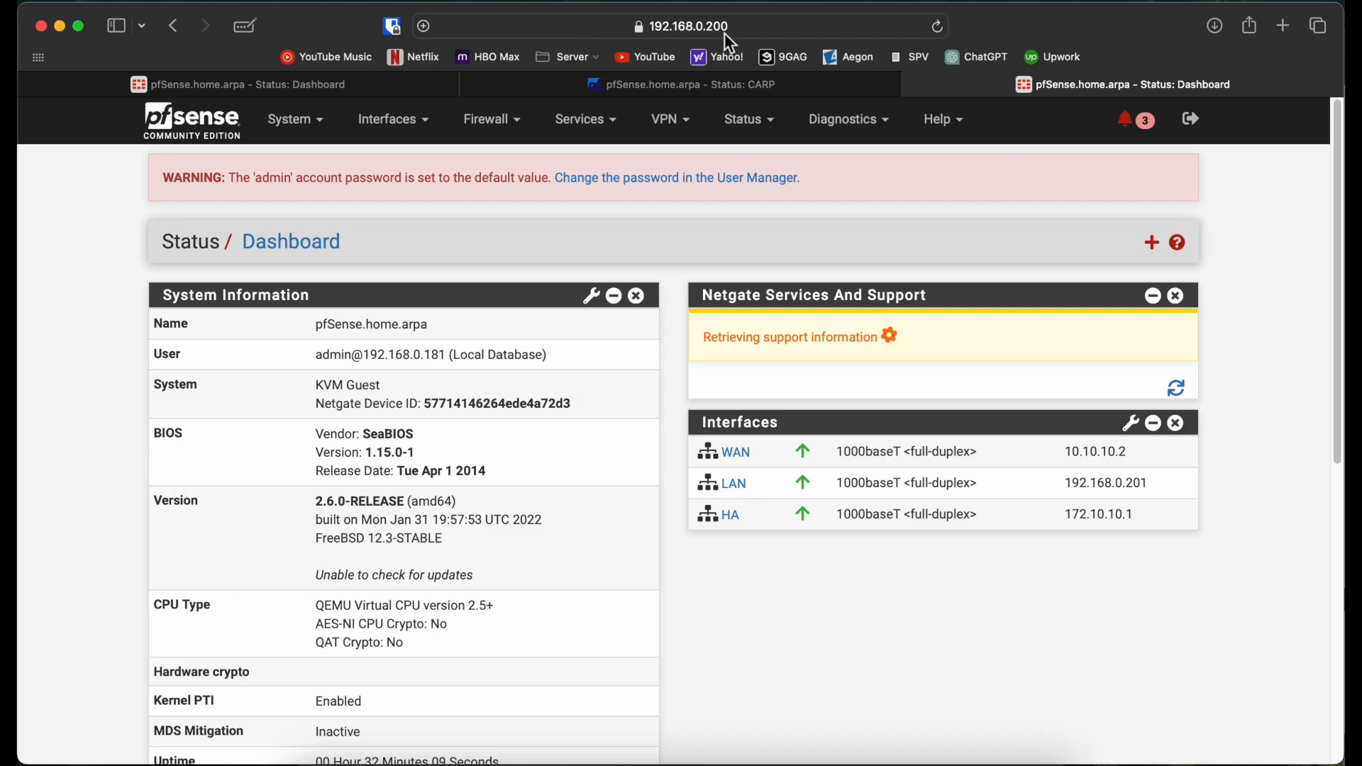
# Step: Open the LAN DHCP Server settings and locate the address range fields
pyautogui.click(583, 131)
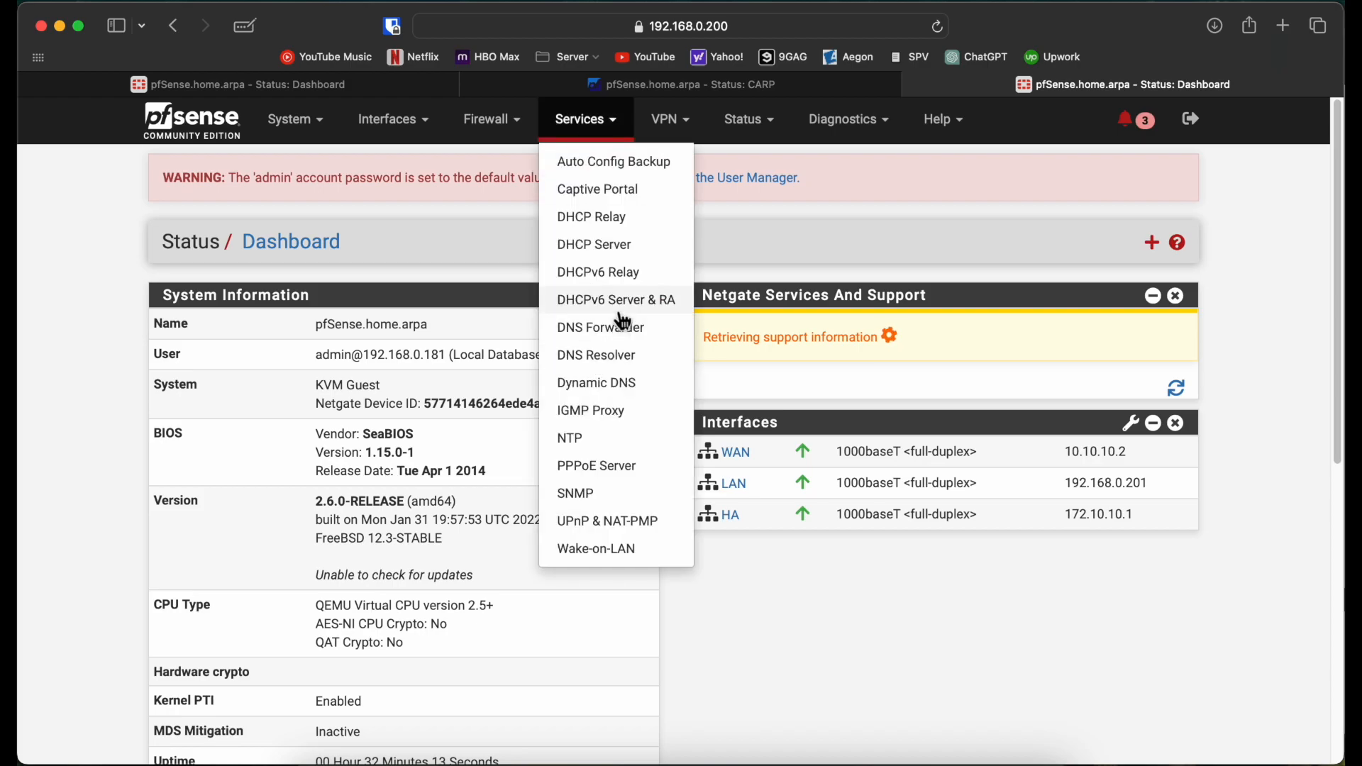
pyautogui.click(638, 248)
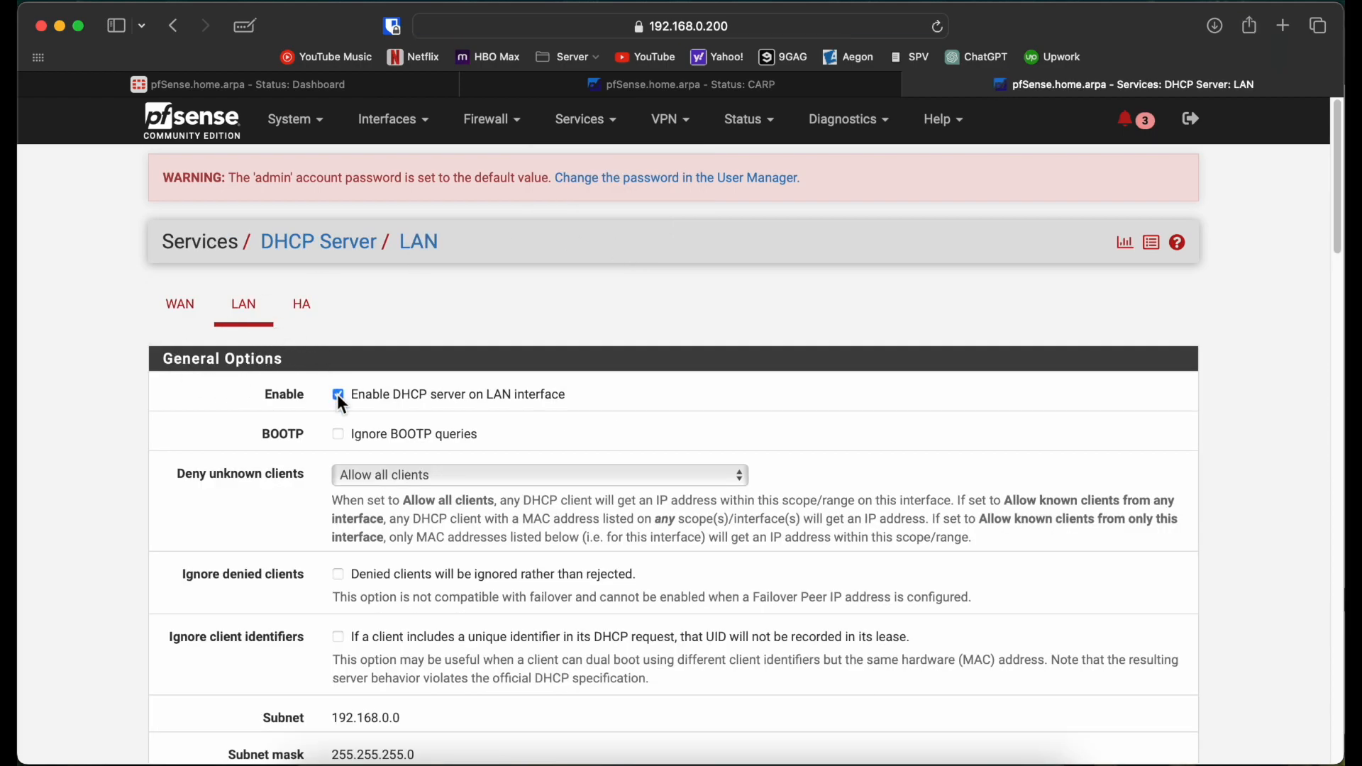
pyautogui.scroll(-5, 130, 501)
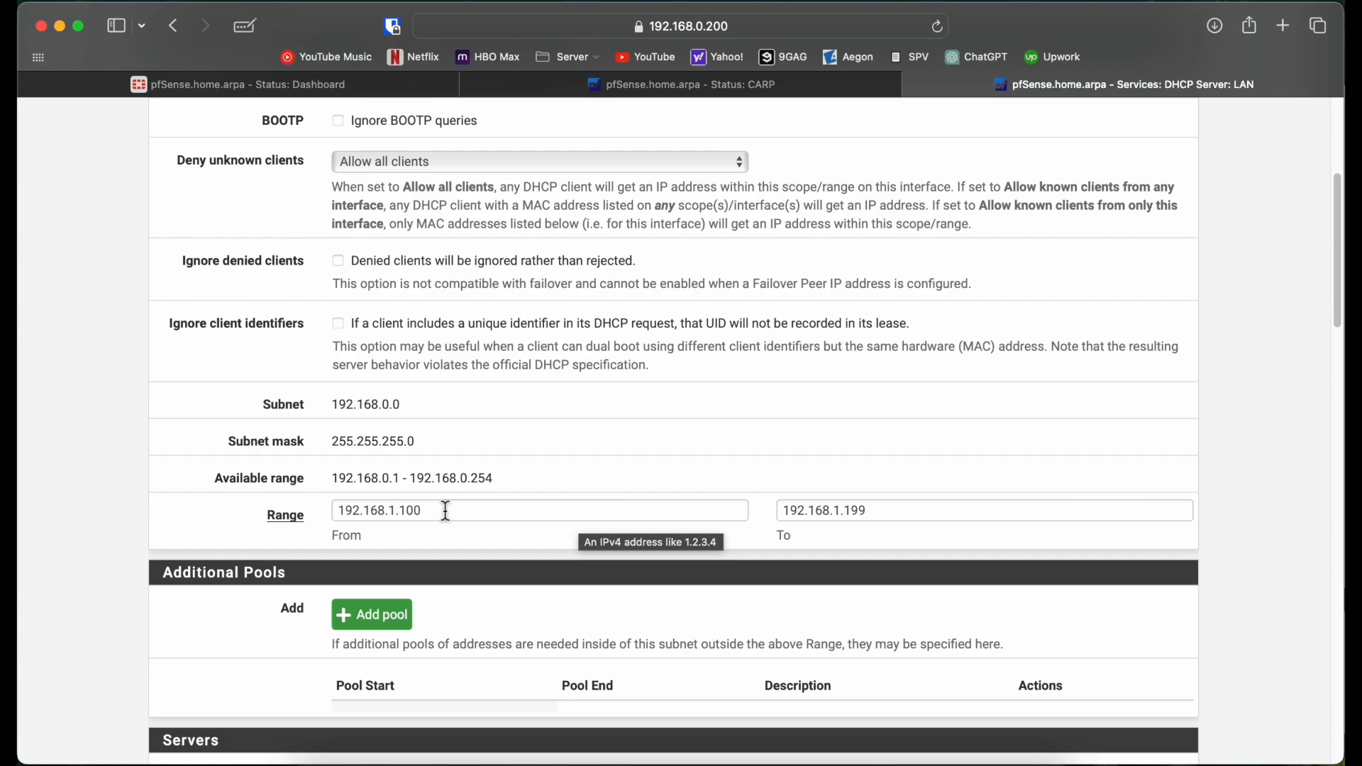
pyautogui.click(402, 512)
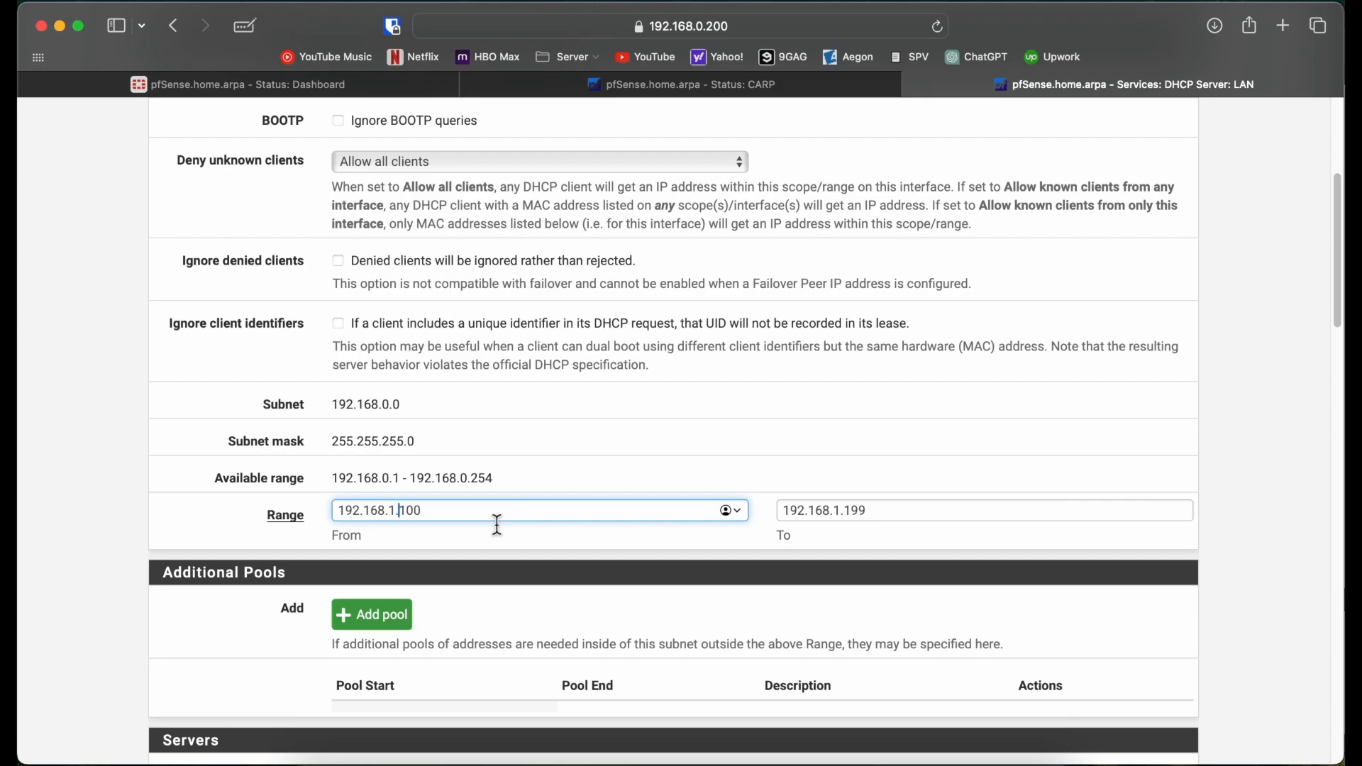
pyautogui.scroll(-3, 462, 556)
pyautogui.scroll(-10, 464, 557)
pyautogui.scroll(15, 464, 558)
pyautogui.scroll(-6, 465, 558)
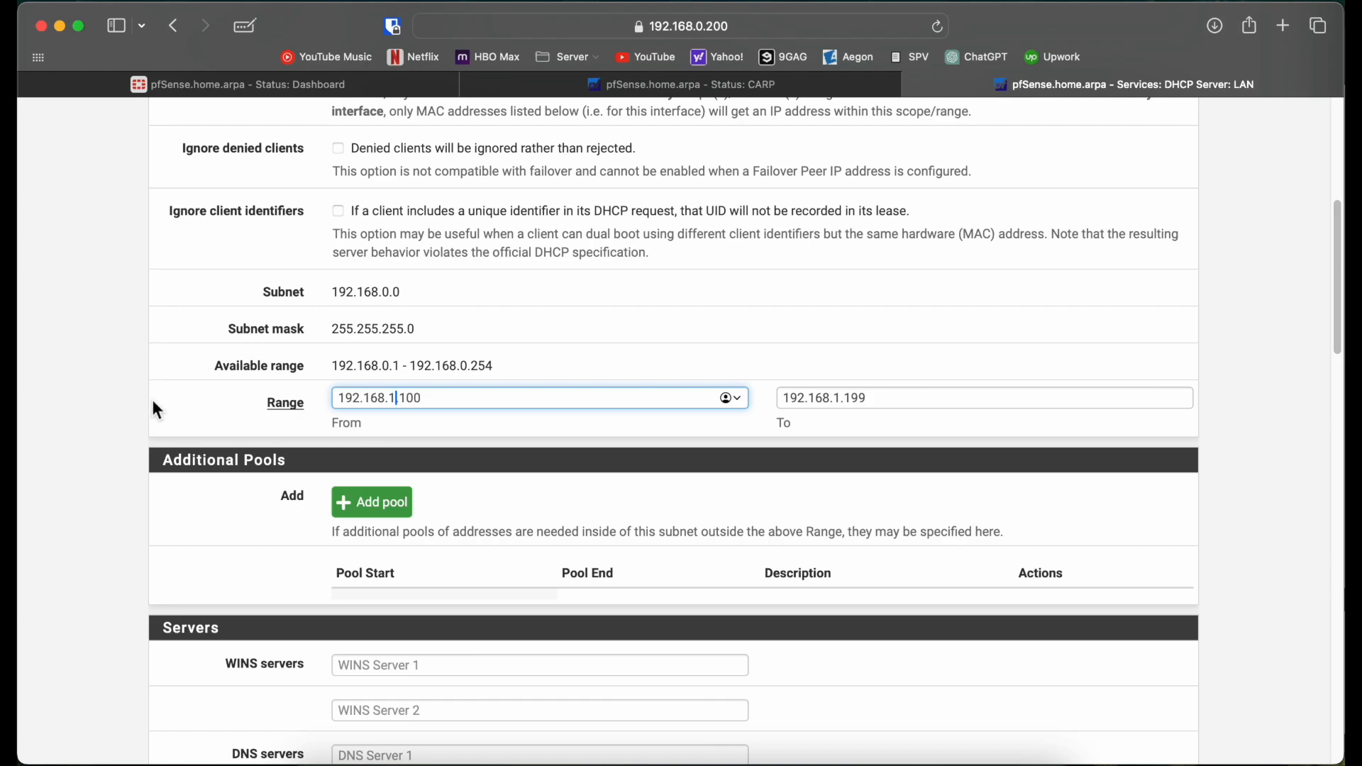
pyautogui.scroll(-2, 153, 401)
# Step: Set the range start to 192.168.0.100 and correct the end address's third octet
pyautogui.press('BackSpace')
pyautogui.write('0.')
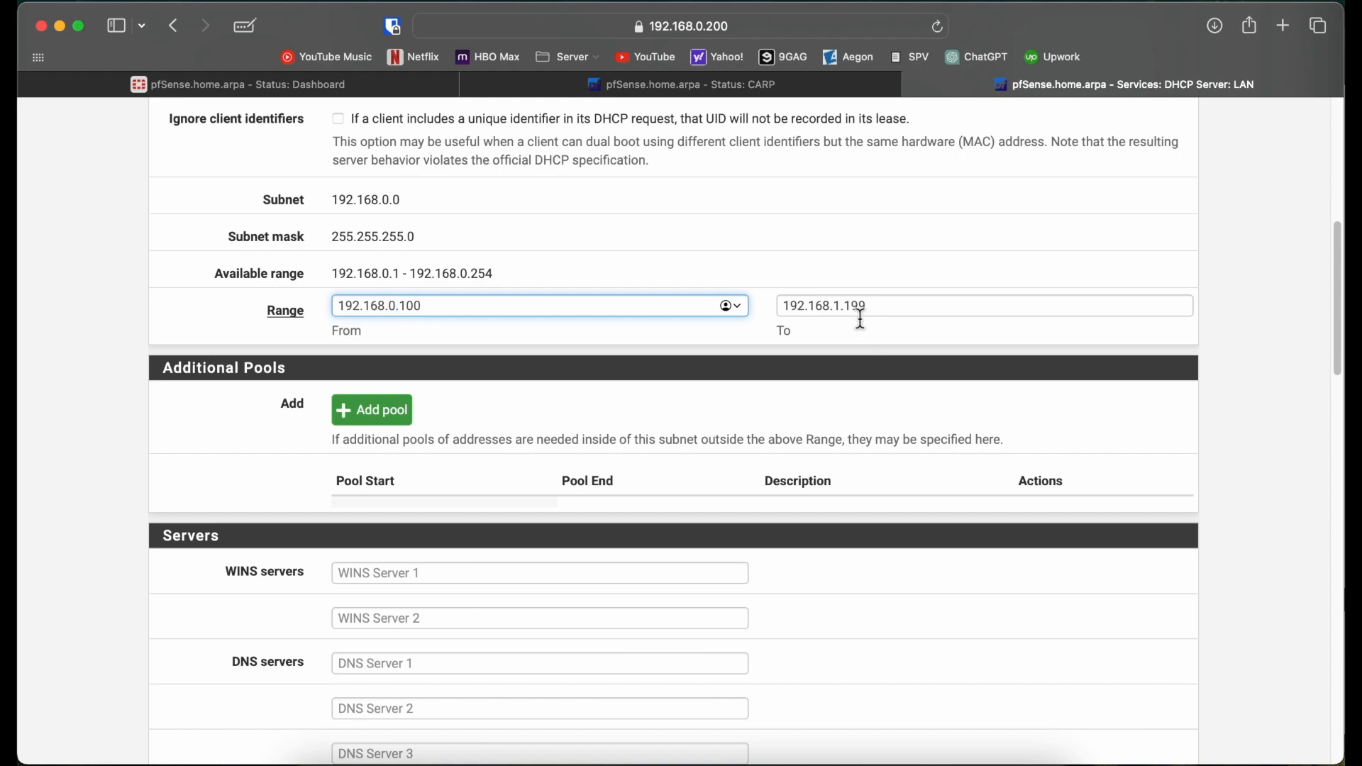
pyautogui.click(843, 305)
pyautogui.press('BackSpace')
pyautogui.write('0')
pyautogui.click(922, 310)
pyautogui.press('BackSpace')
pyautogui.press('BackSpace')
pyautogui.press('BackSpace')
# Step: Finish the DHCP range end address as 192.168.0.110
pyautogui.write('110')
pyautogui.scroll(-2, 233, 537)
pyautogui.click(135, 516)
pyautogui.scroll(-5, 135, 517)
pyautogui.scroll(-5, 136, 517)
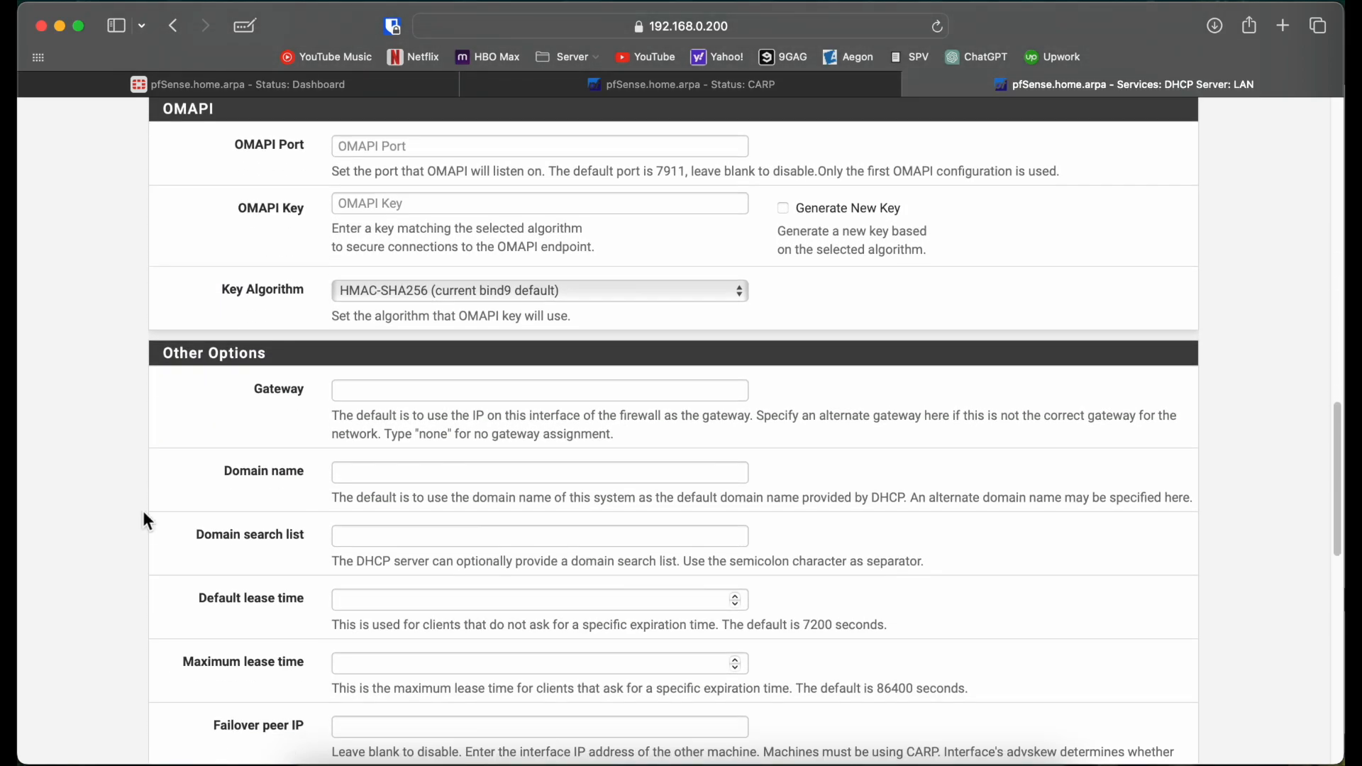
# Step: Enter 192.168.0.200 as the DHCP gateway and save the DHCP server settings
pyautogui.click(387, 397)
pyautogui.scroll(-5, 168, 525)
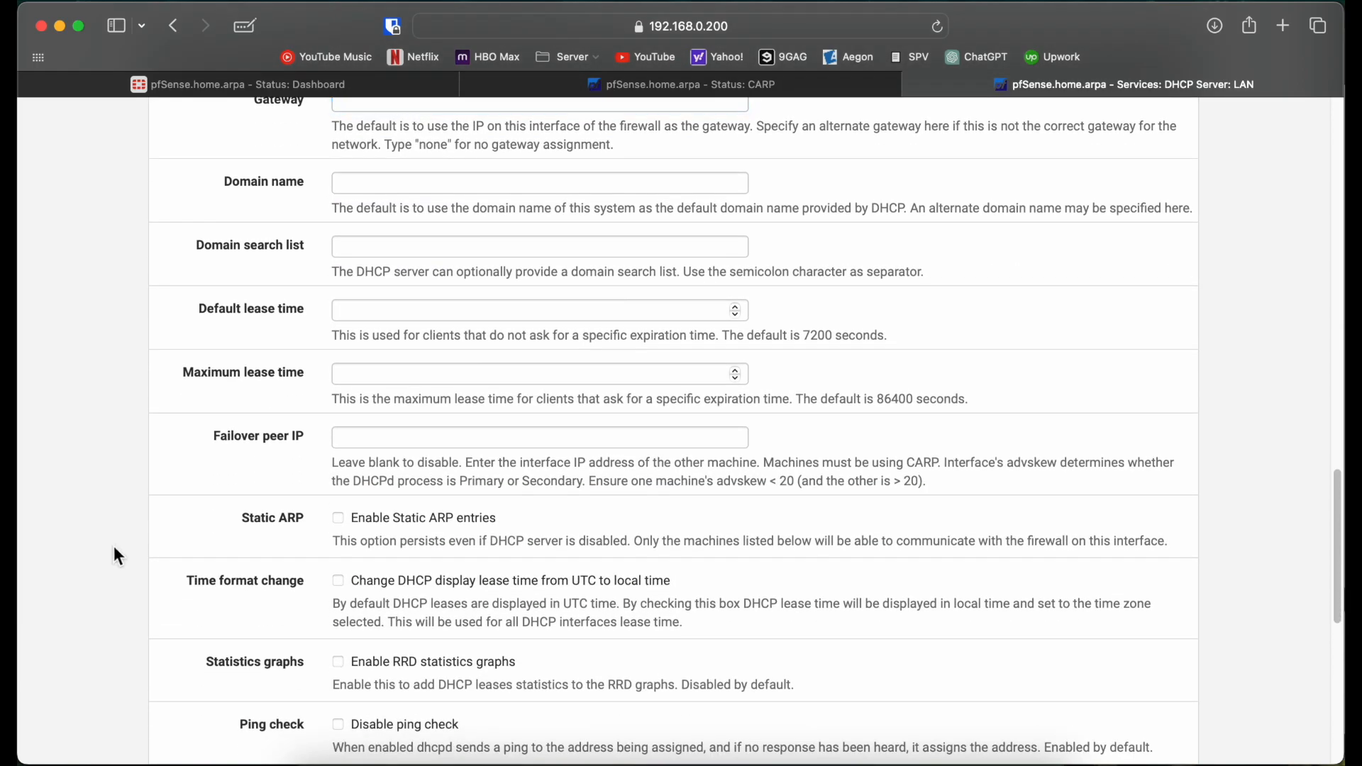
pyautogui.scroll(-5, 117, 554)
pyautogui.scroll(-2, 115, 551)
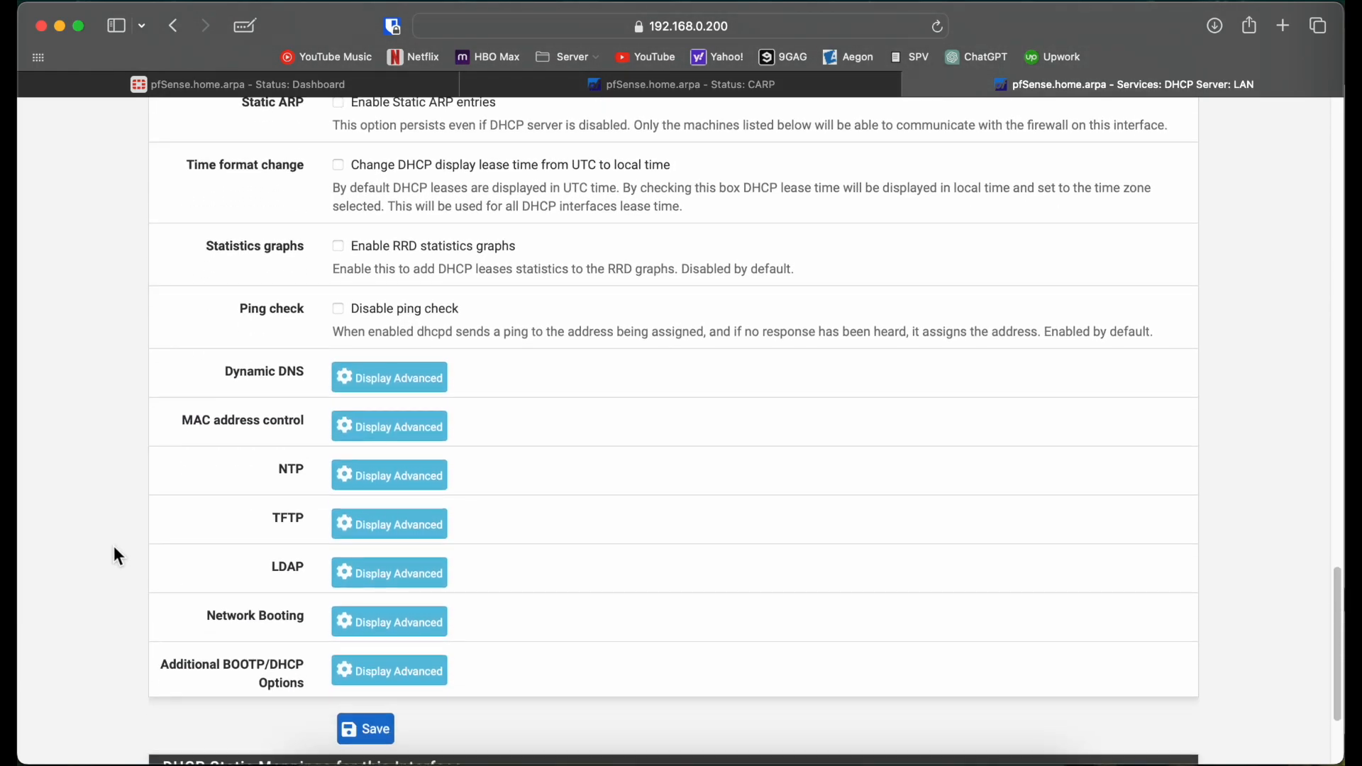
pyautogui.scroll(10, 115, 550)
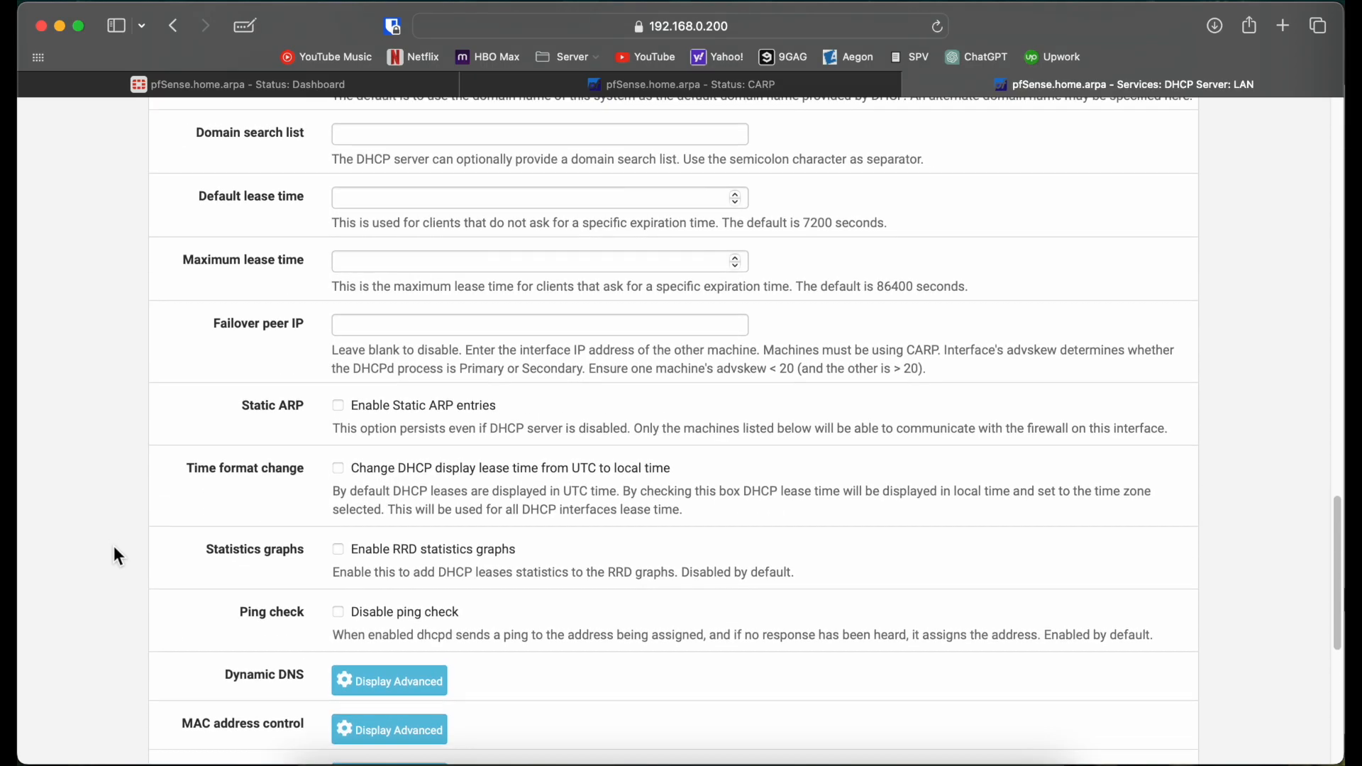
pyautogui.scroll(3, 106, 477)
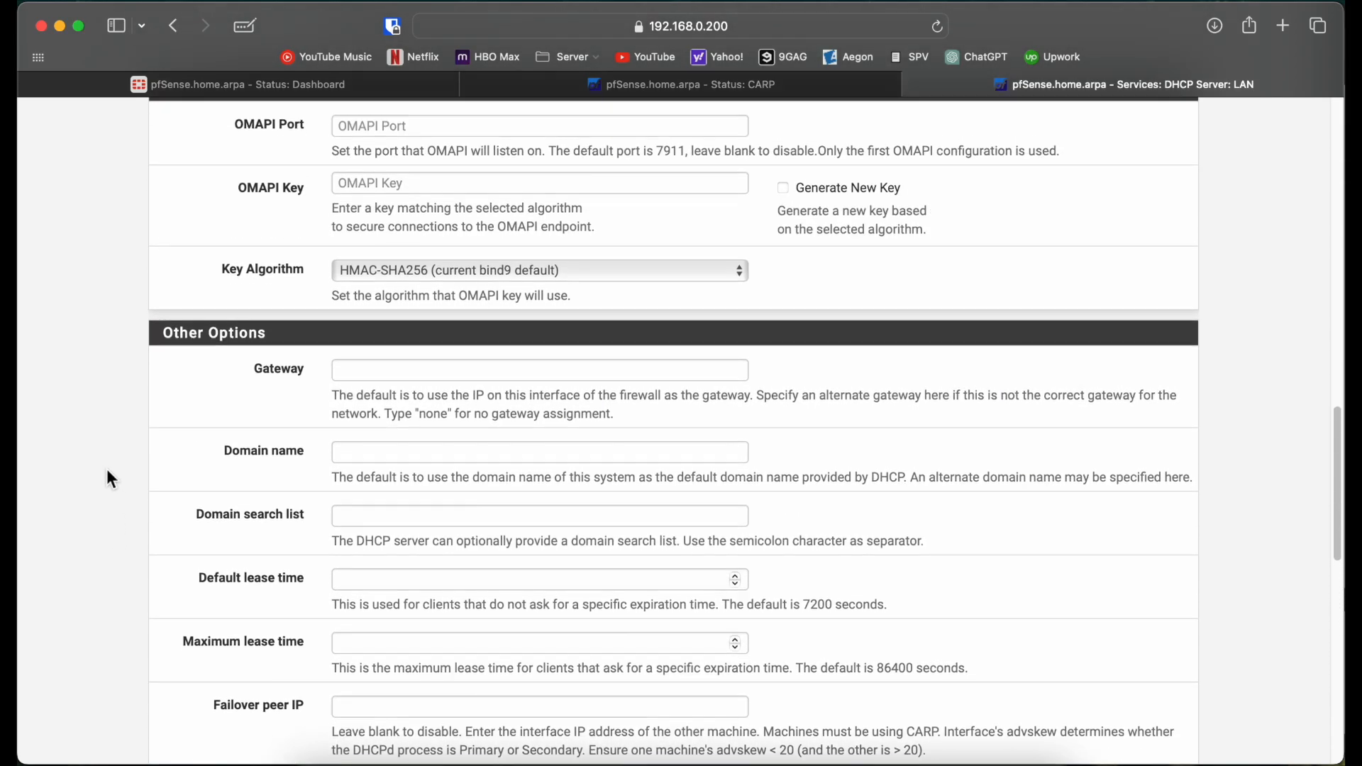
pyautogui.click(417, 396)
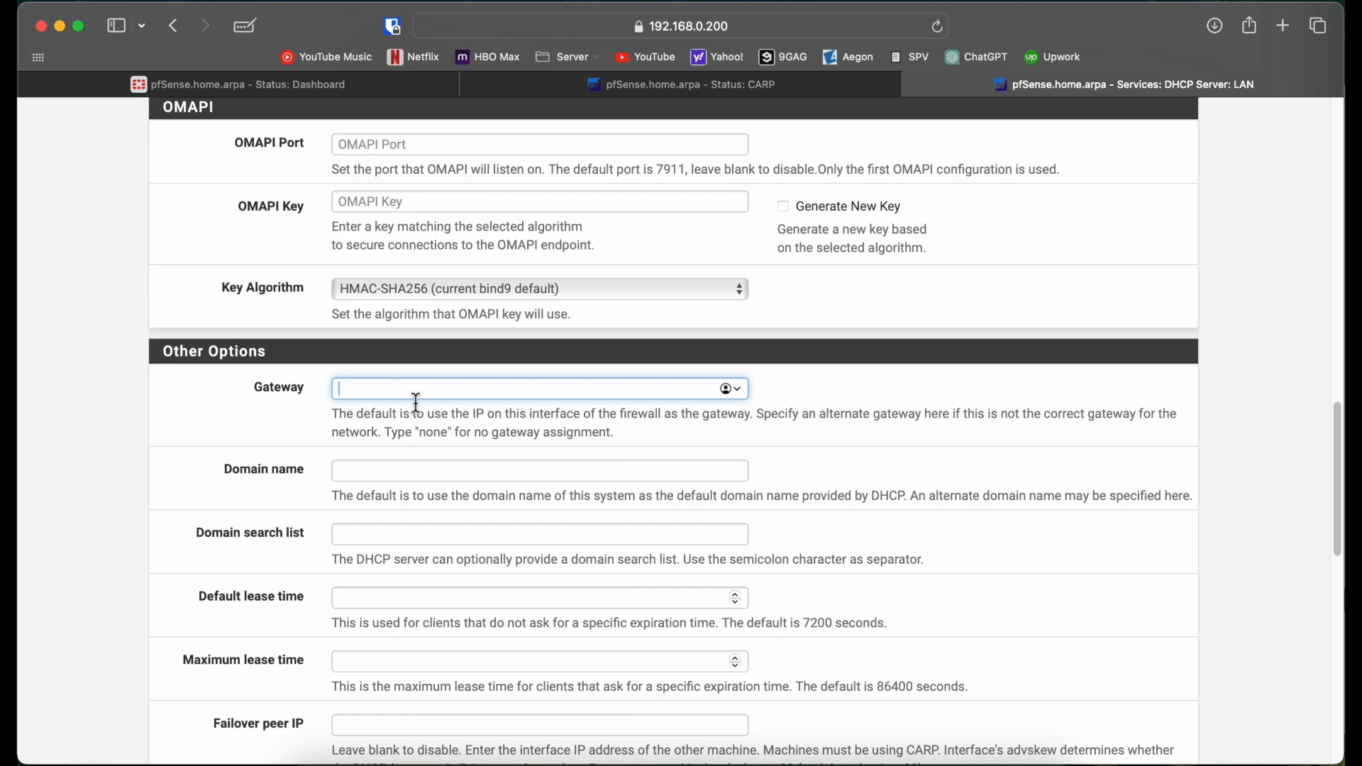
pyautogui.write('192.168.0.200')
pyautogui.click(133, 467)
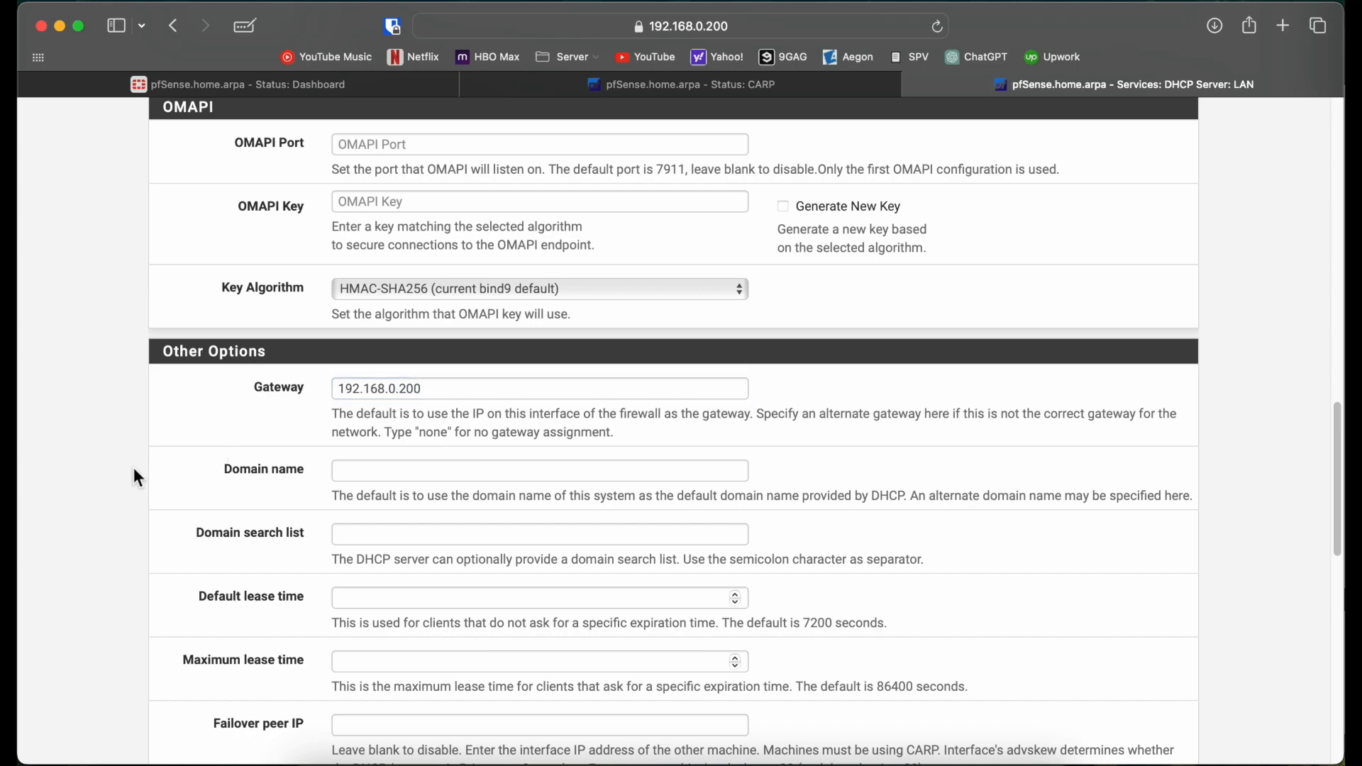
pyautogui.scroll(-1, 185, 441)
pyautogui.scroll(-10, 186, 446)
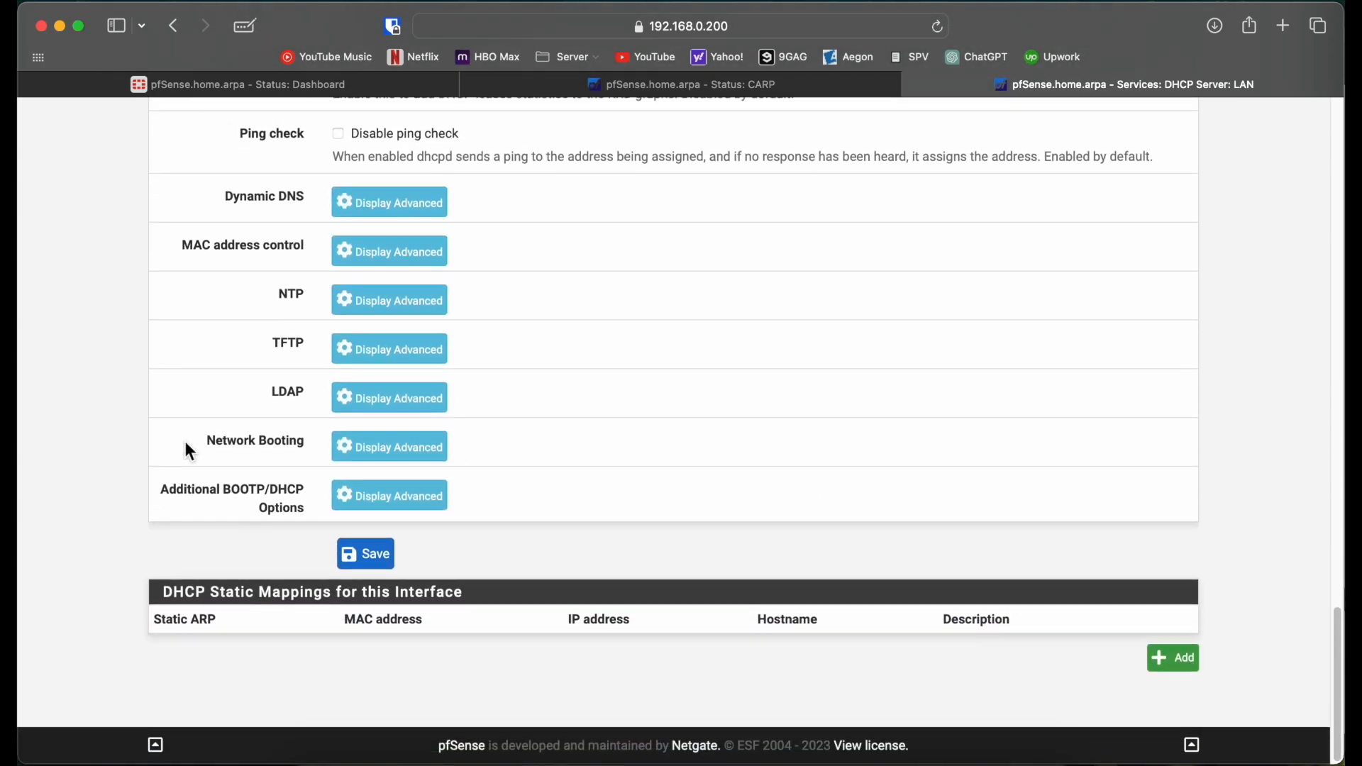
pyautogui.click(383, 564)
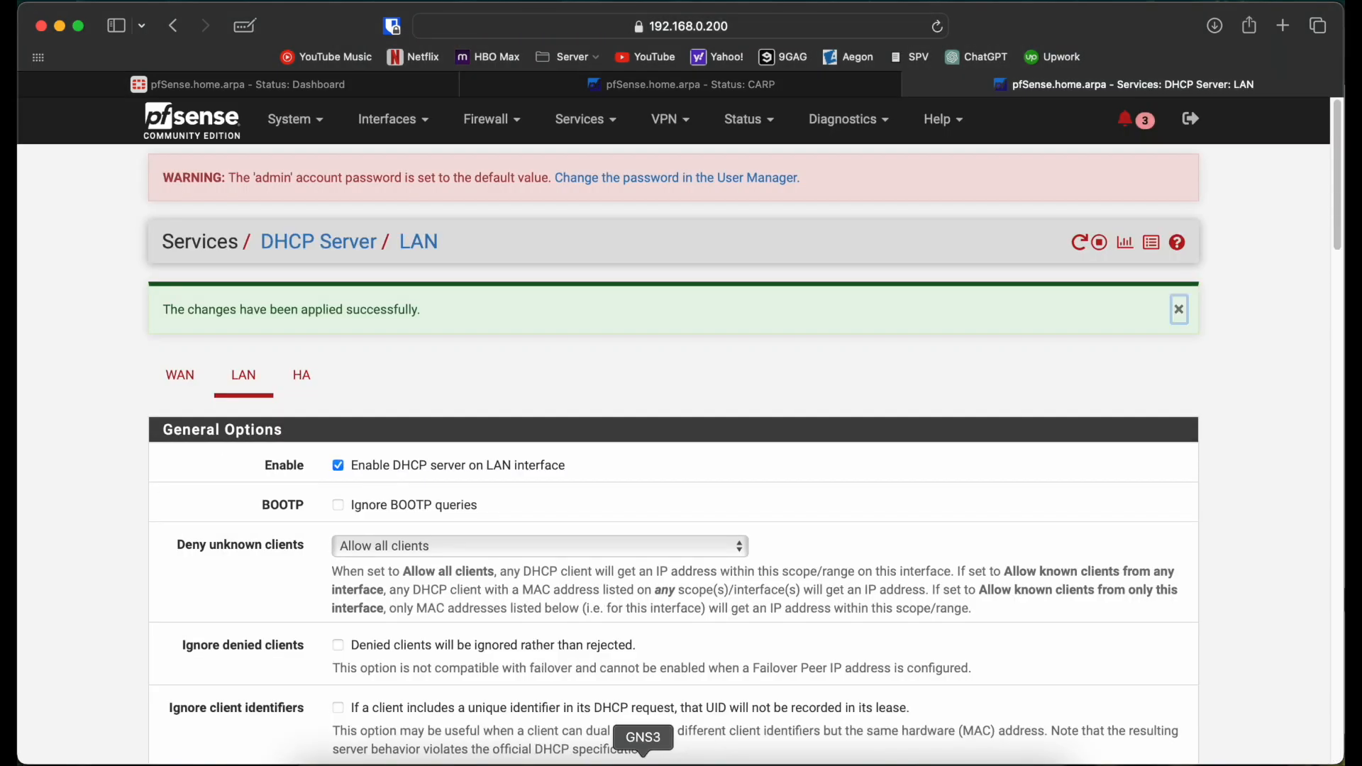
# Step: On PC1, obtain a DHCP lease (192.168.0.100) with ip dhcp and save the config
pyautogui.click(643, 760)
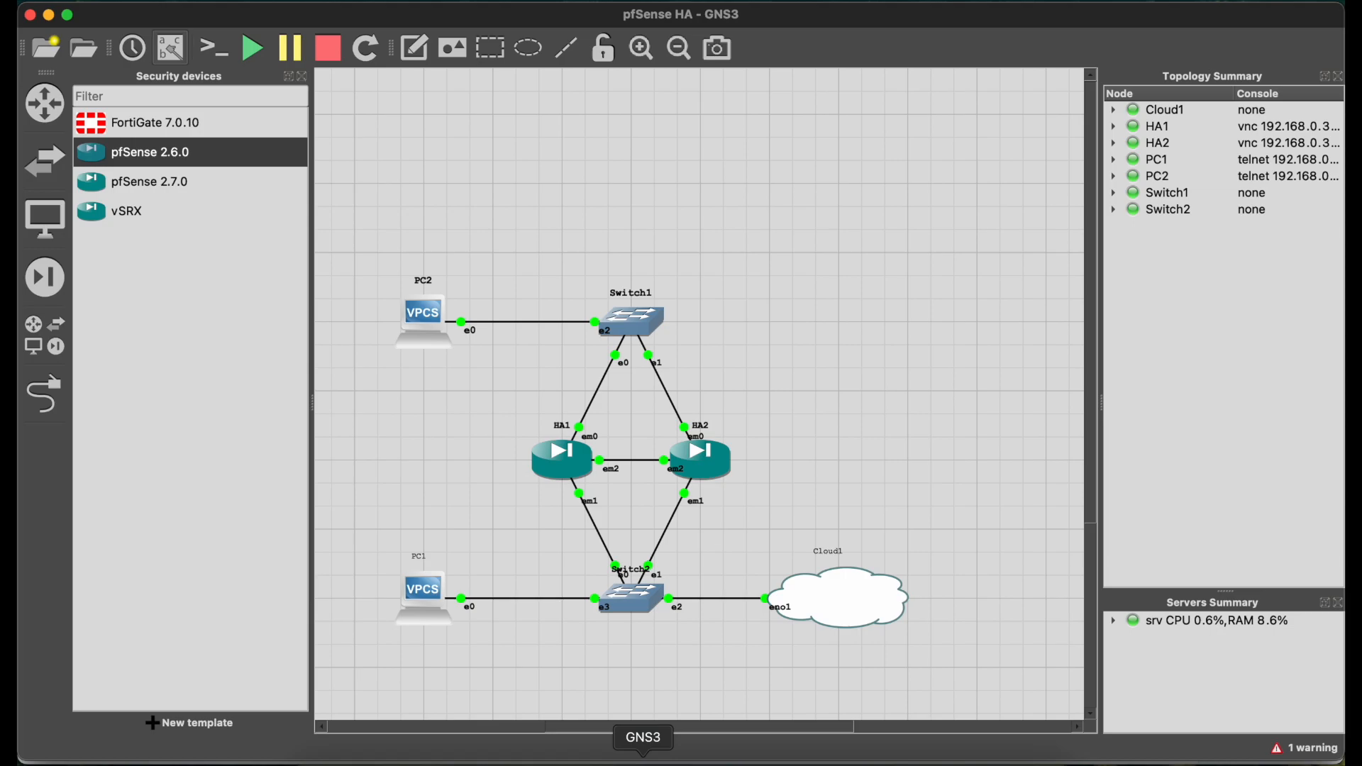
pyautogui.doubleClick(419, 604)
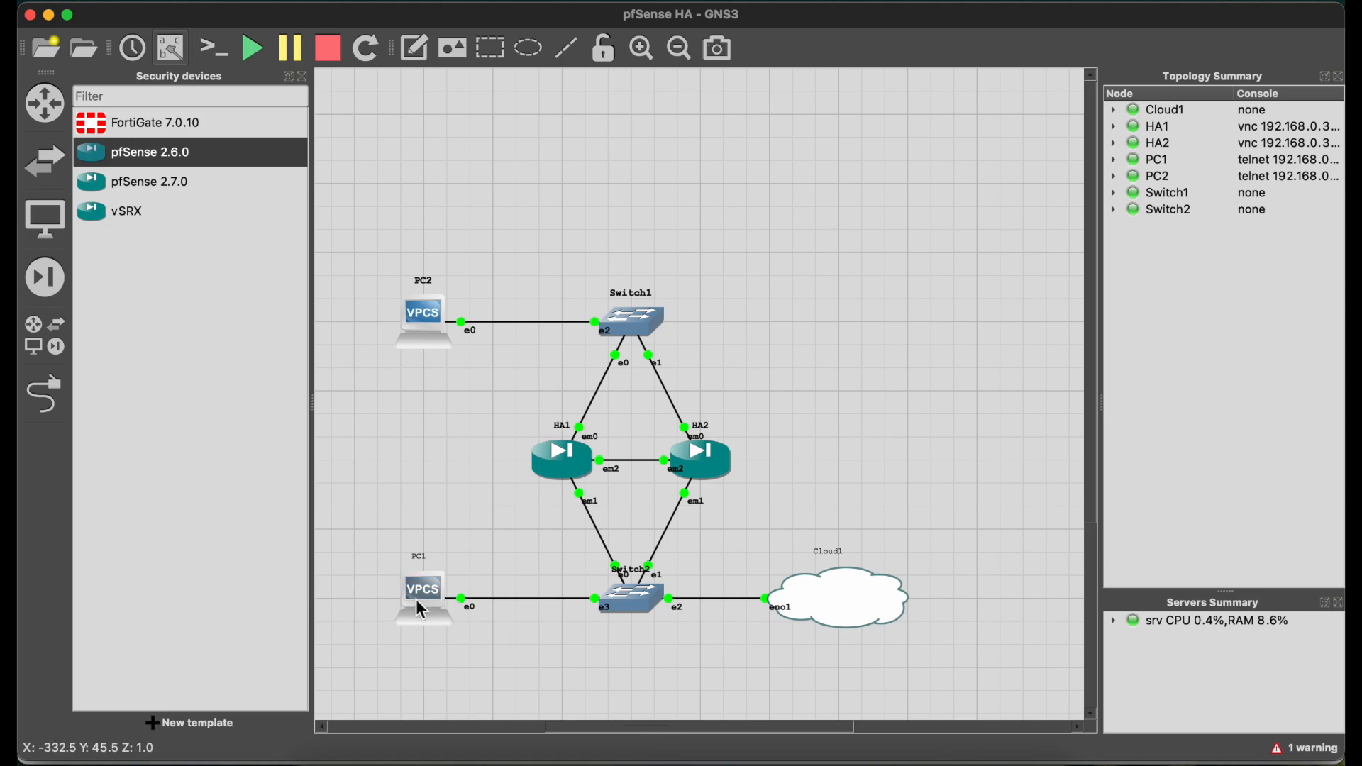
pyautogui.press('Return')
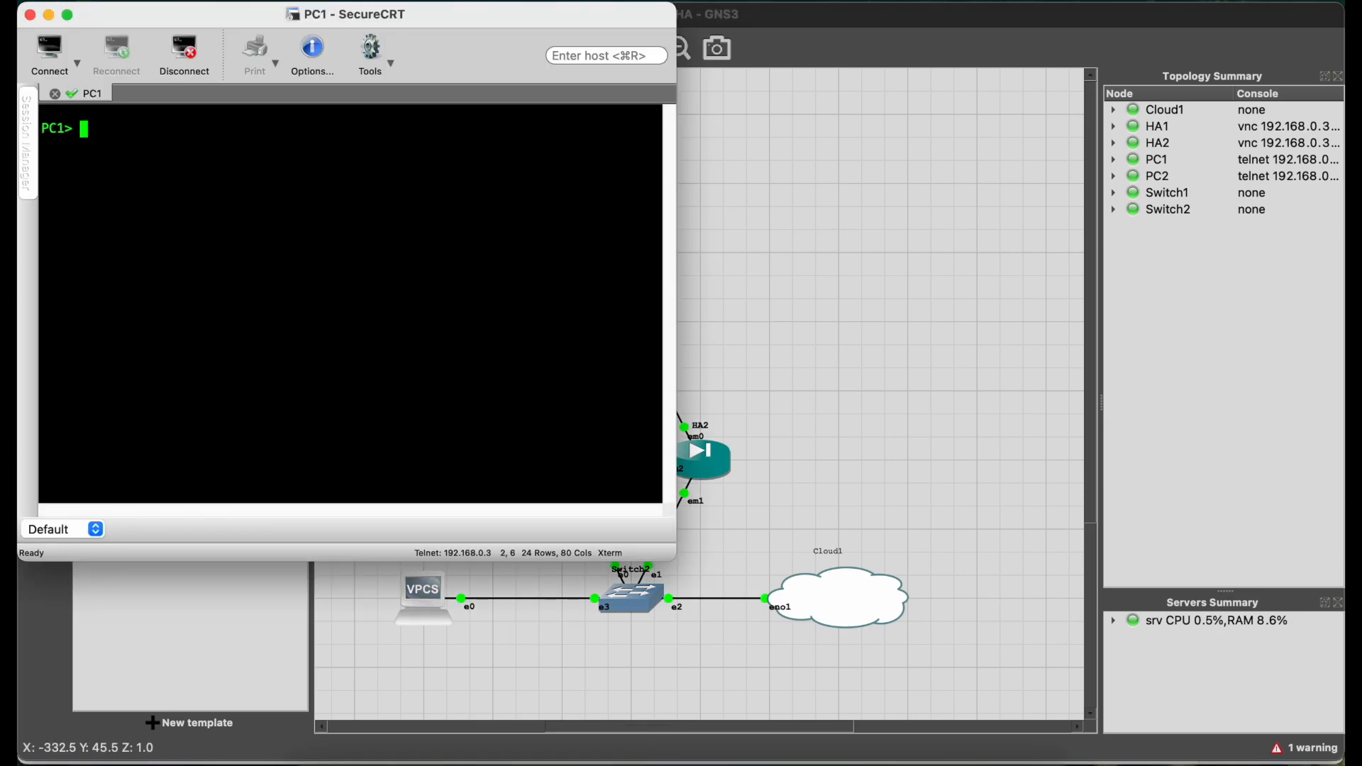
pyautogui.write('ip dhcp')
pyautogui.press('Return')
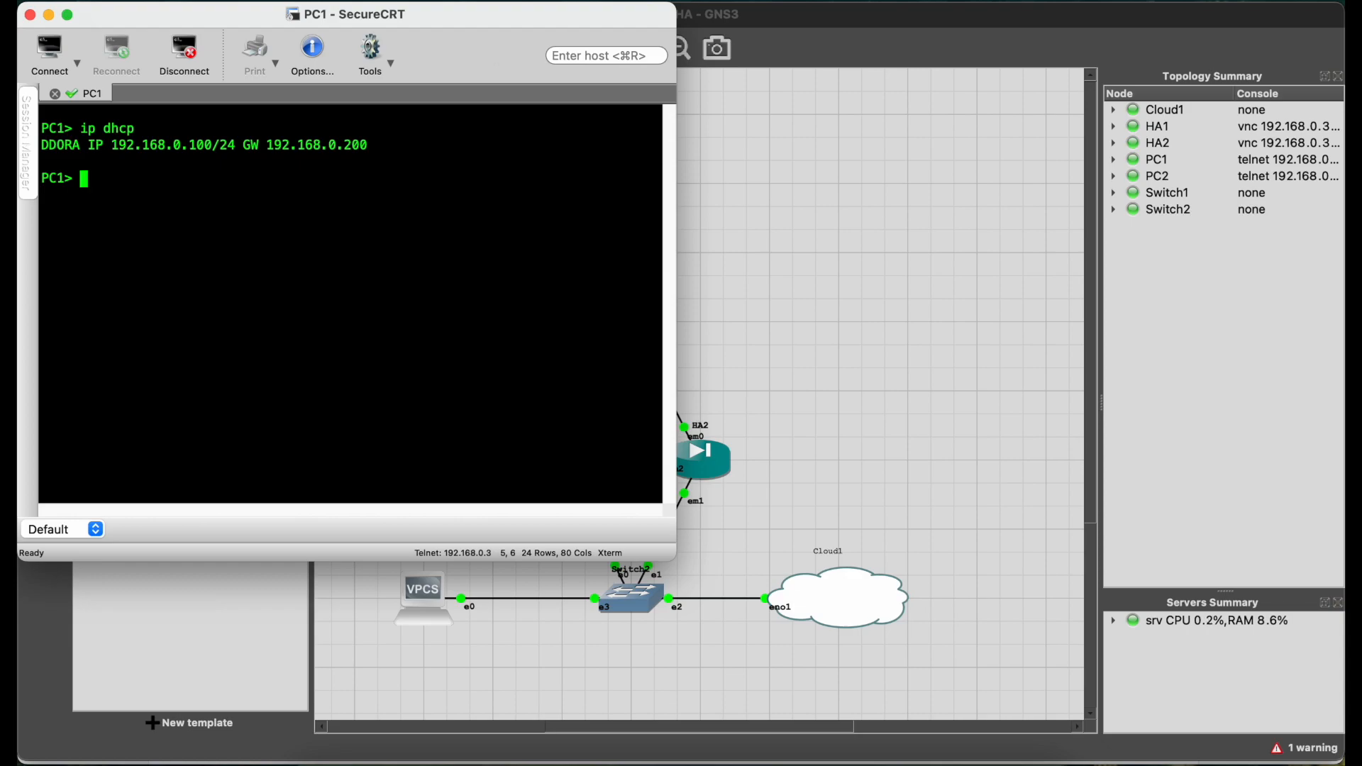
pyautogui.write('ave')
pyautogui.press('Return')
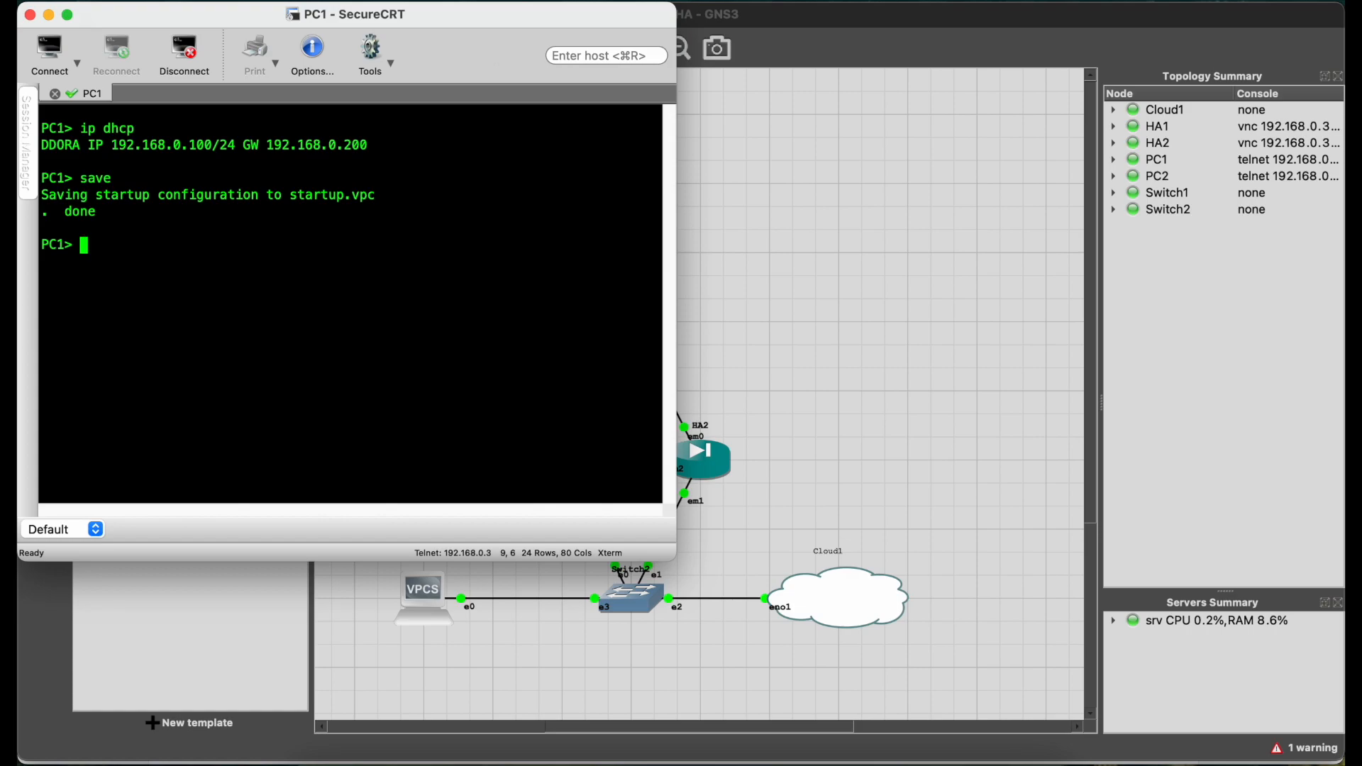
# Step: Ping 192.168.0.200 from PC1 to confirm the gateway replies, then stop
pyautogui.write('ping 1')
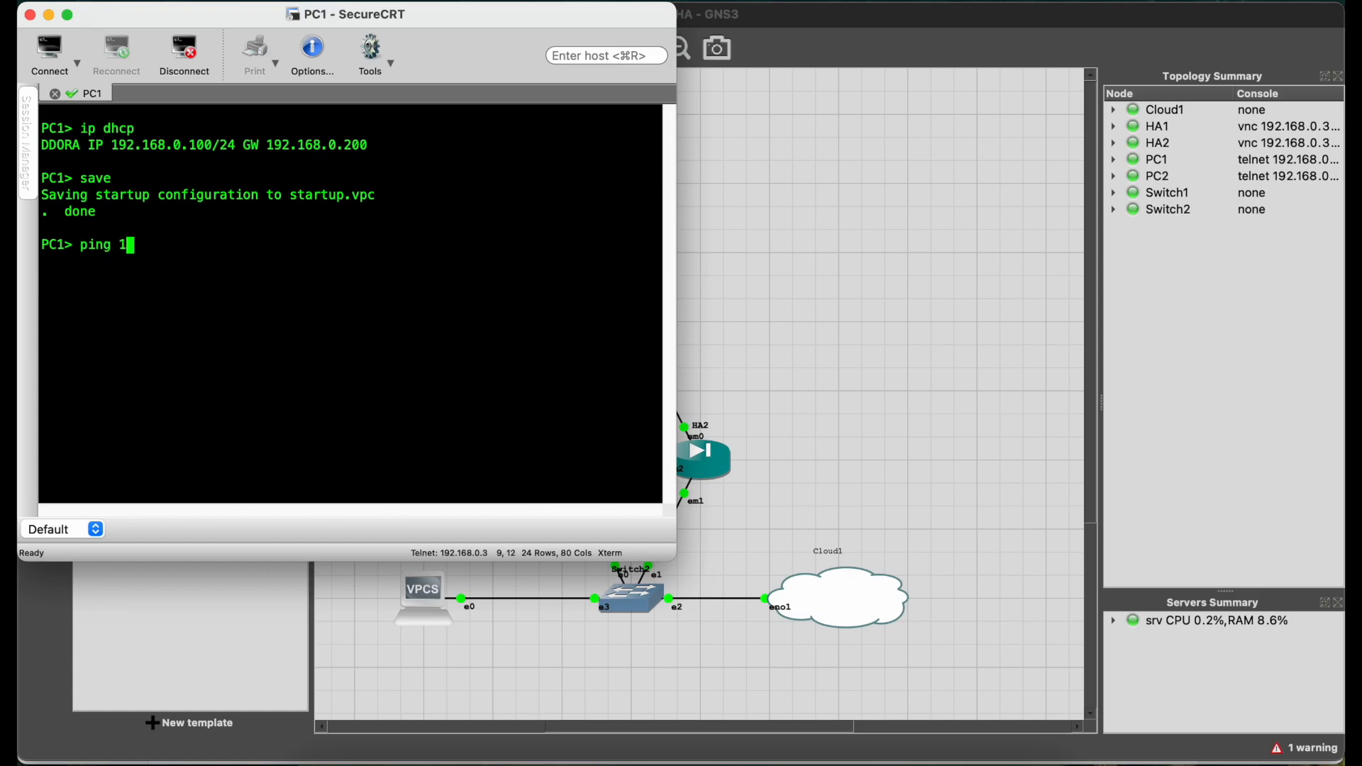
pyautogui.write('92.168.0.200')
pyautogui.press('Return')
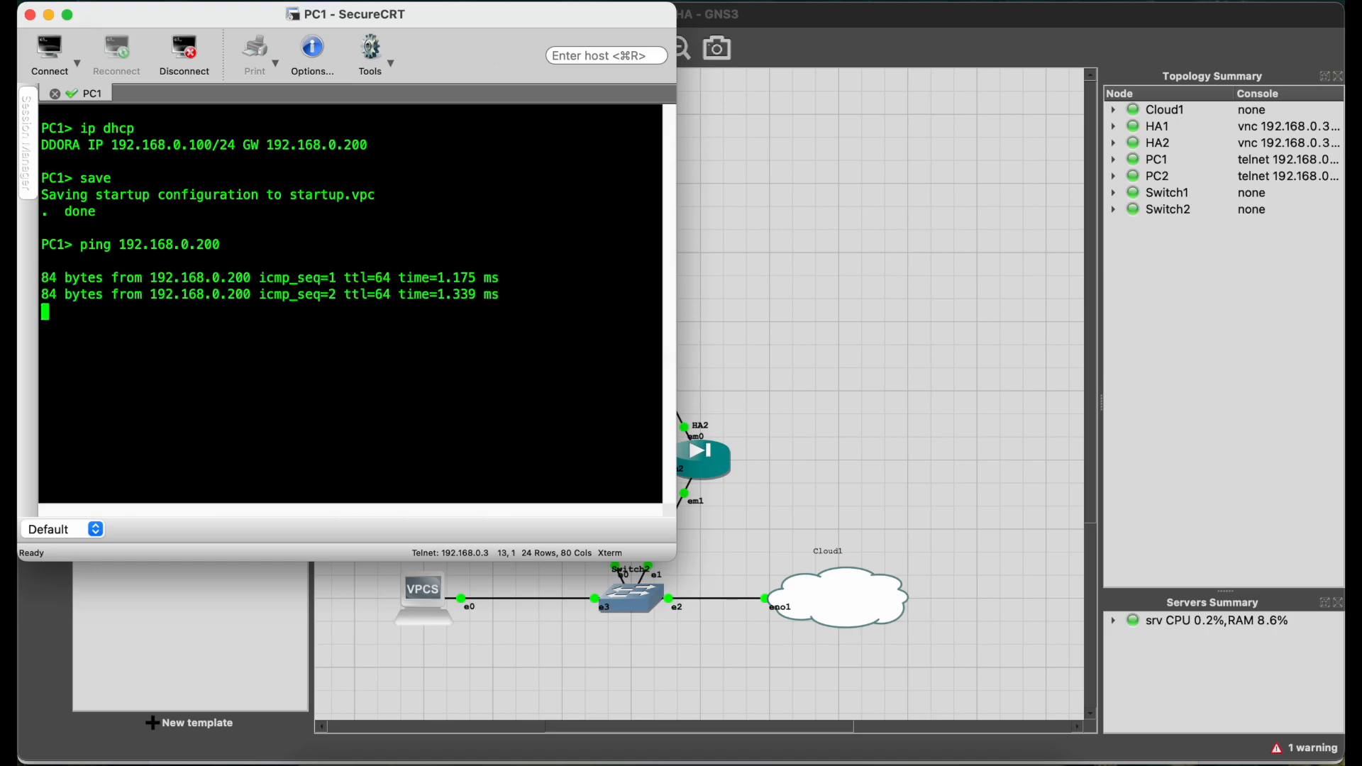
pyautogui.hotkey('ctrl', 'c')
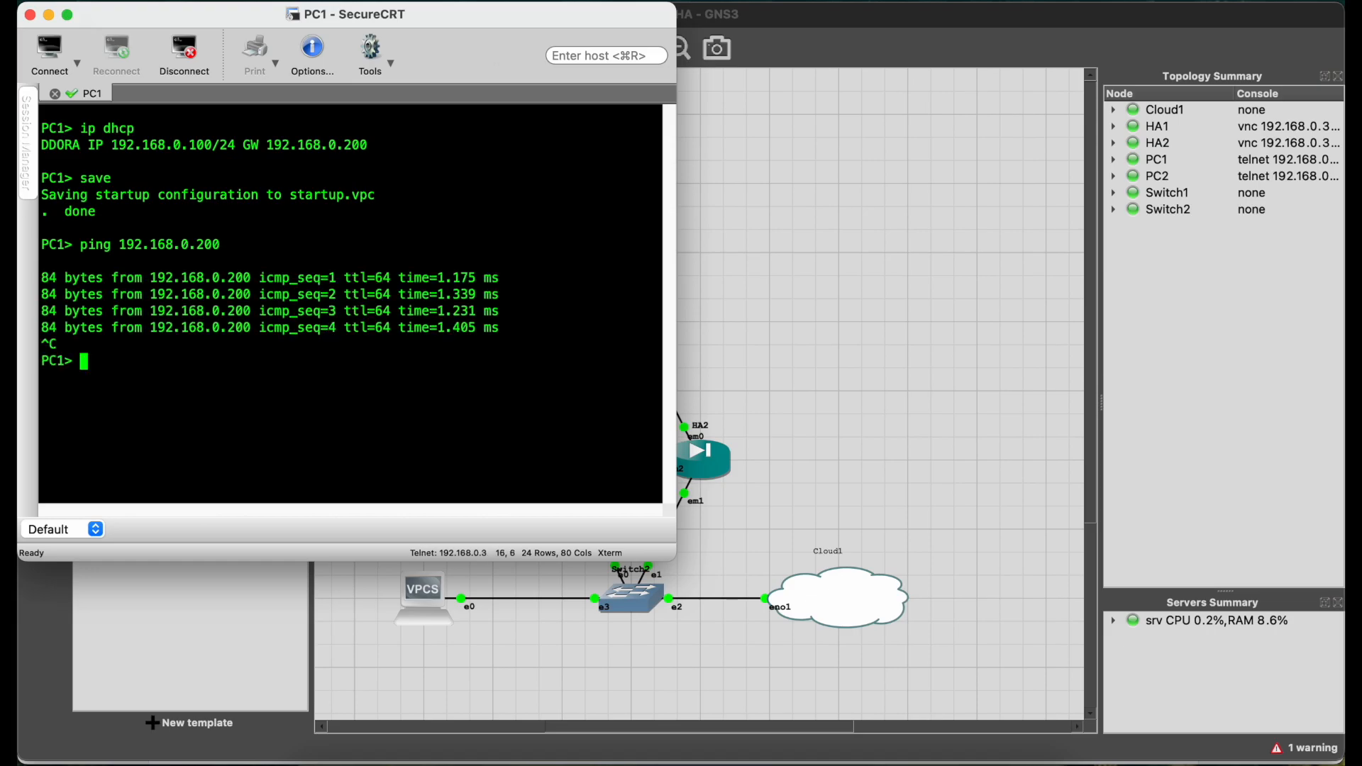
pyautogui.click(769, 371)
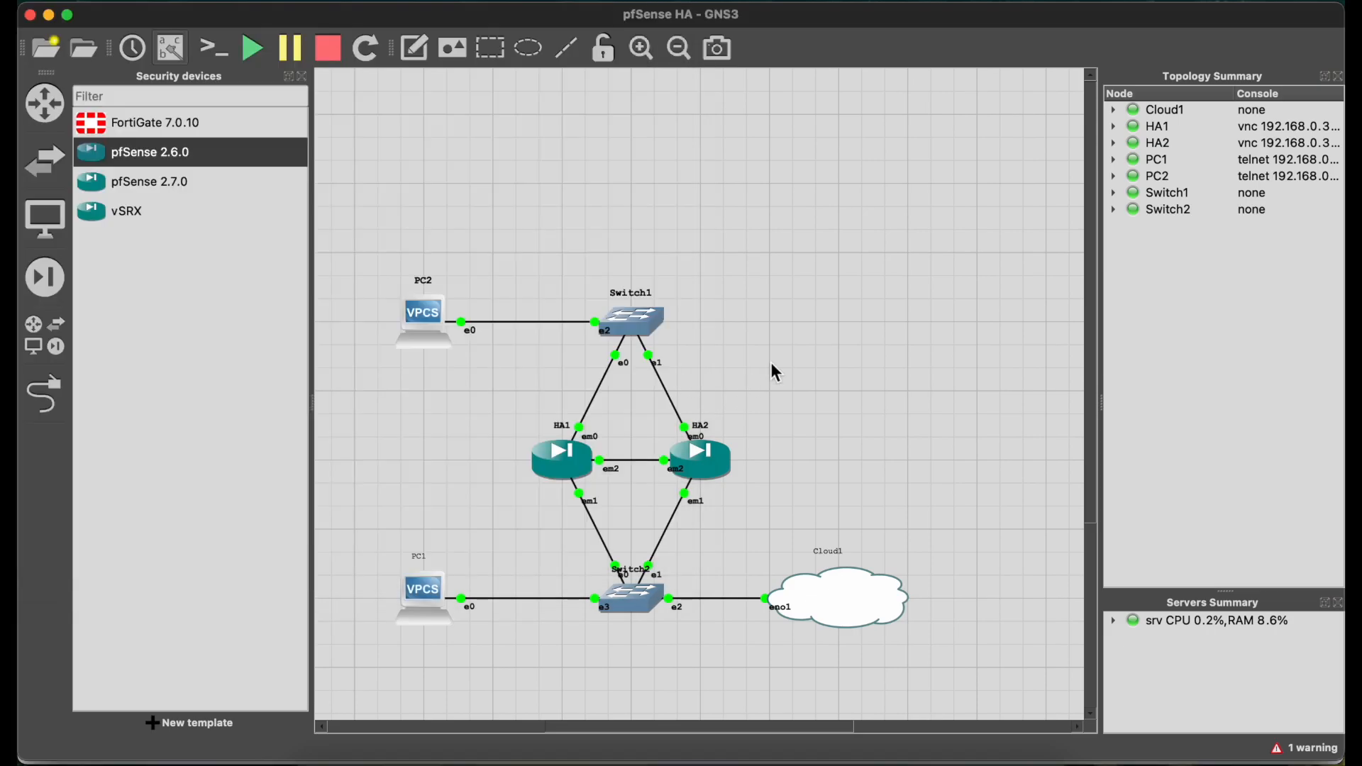
# Step: Check PC2's IP, then assign it 10.10.10.10/24 with gateway 10.10.10.1
pyautogui.doubleClick(435, 328)
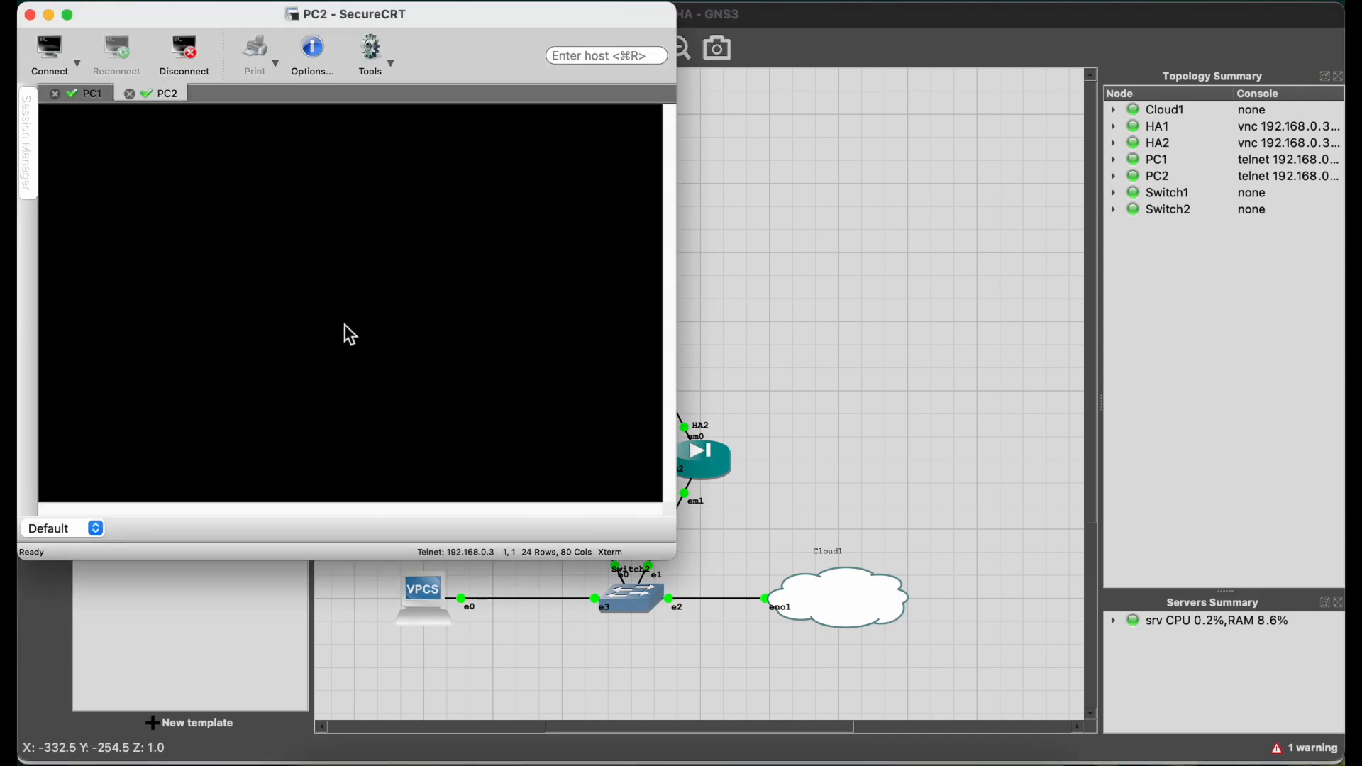
pyautogui.press('Return')
pyautogui.press('Return')
pyautogui.press('Return')
pyautogui.press('Return')
pyautogui.write('show ip')
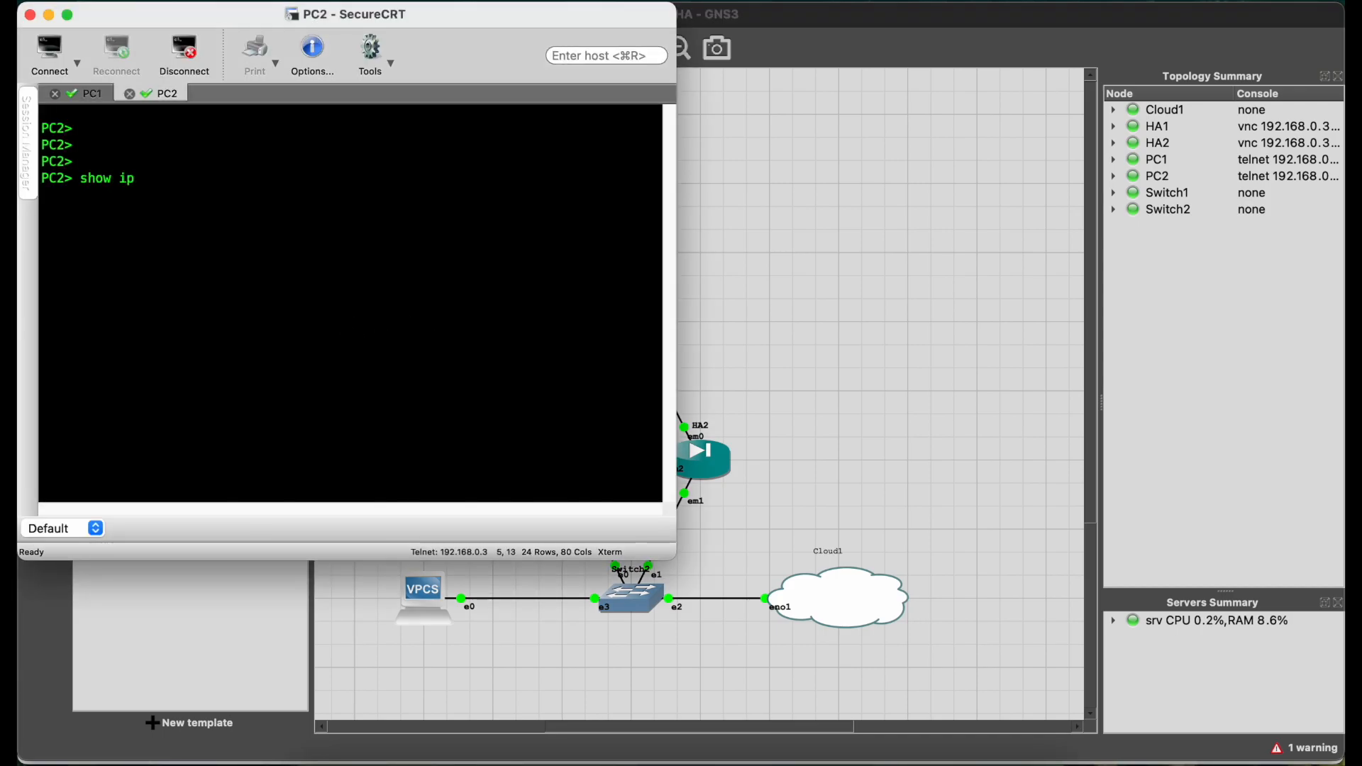
pyautogui.press('Return')
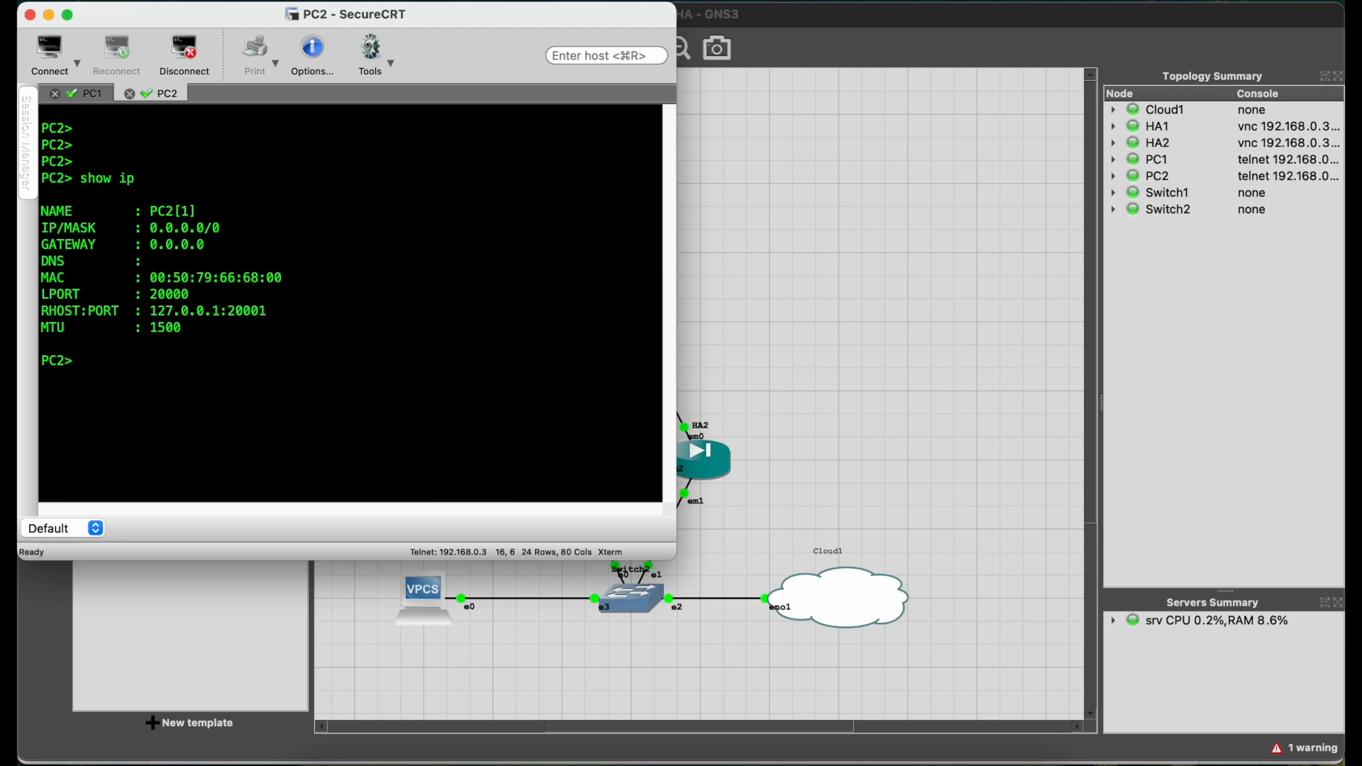
pyautogui.write('ip 10.10')
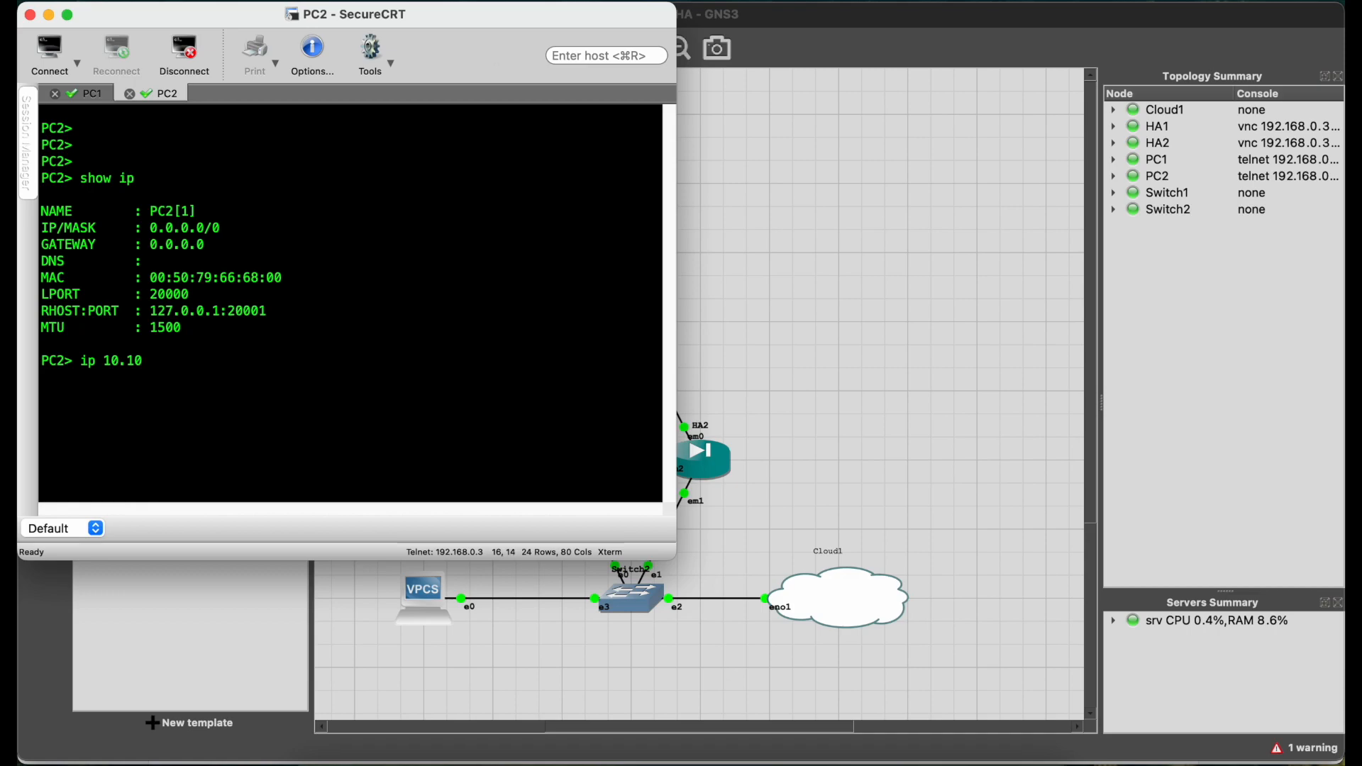
pyautogui.write('.10.10./24')
pyautogui.press('BackSpace')
pyautogui.press('BackSpace')
pyautogui.write('/24 1')
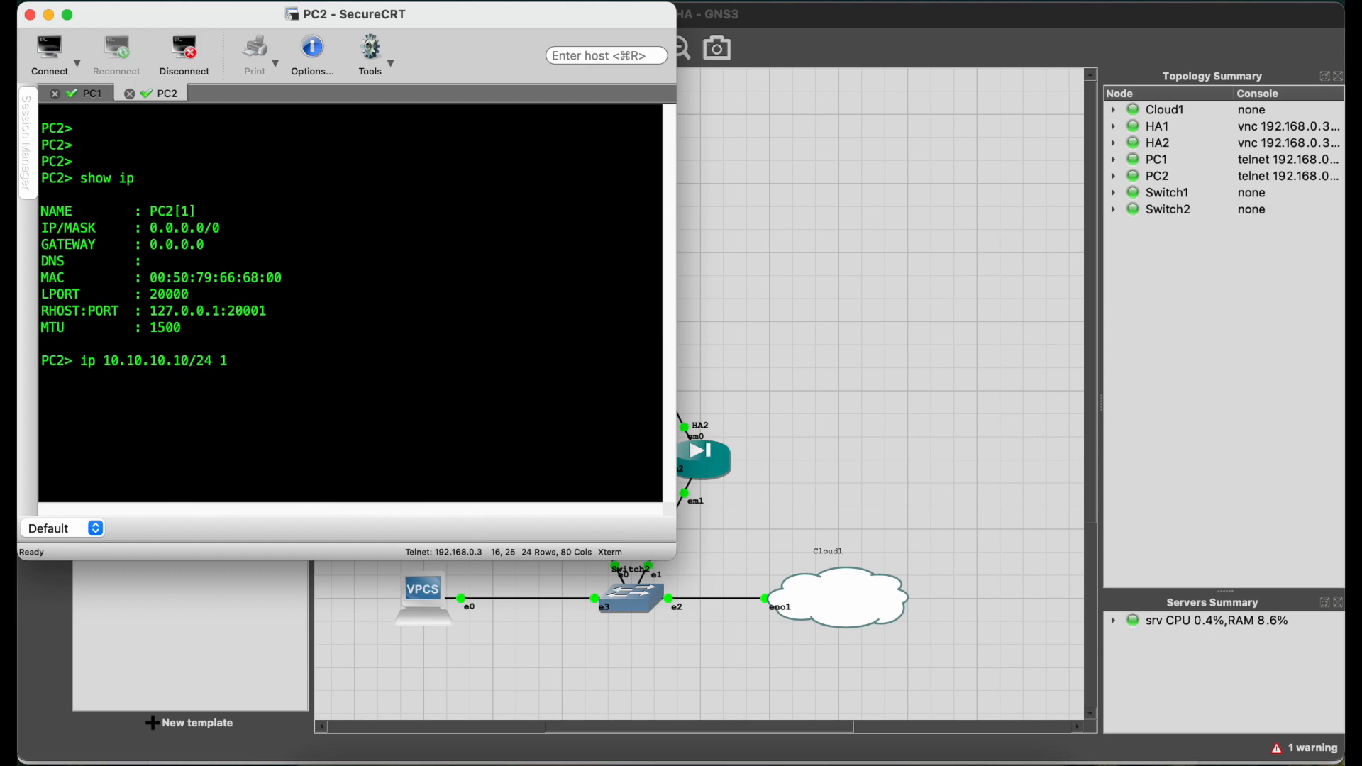
pyautogui.write('0.10.10.1')
pyautogui.press('Return')
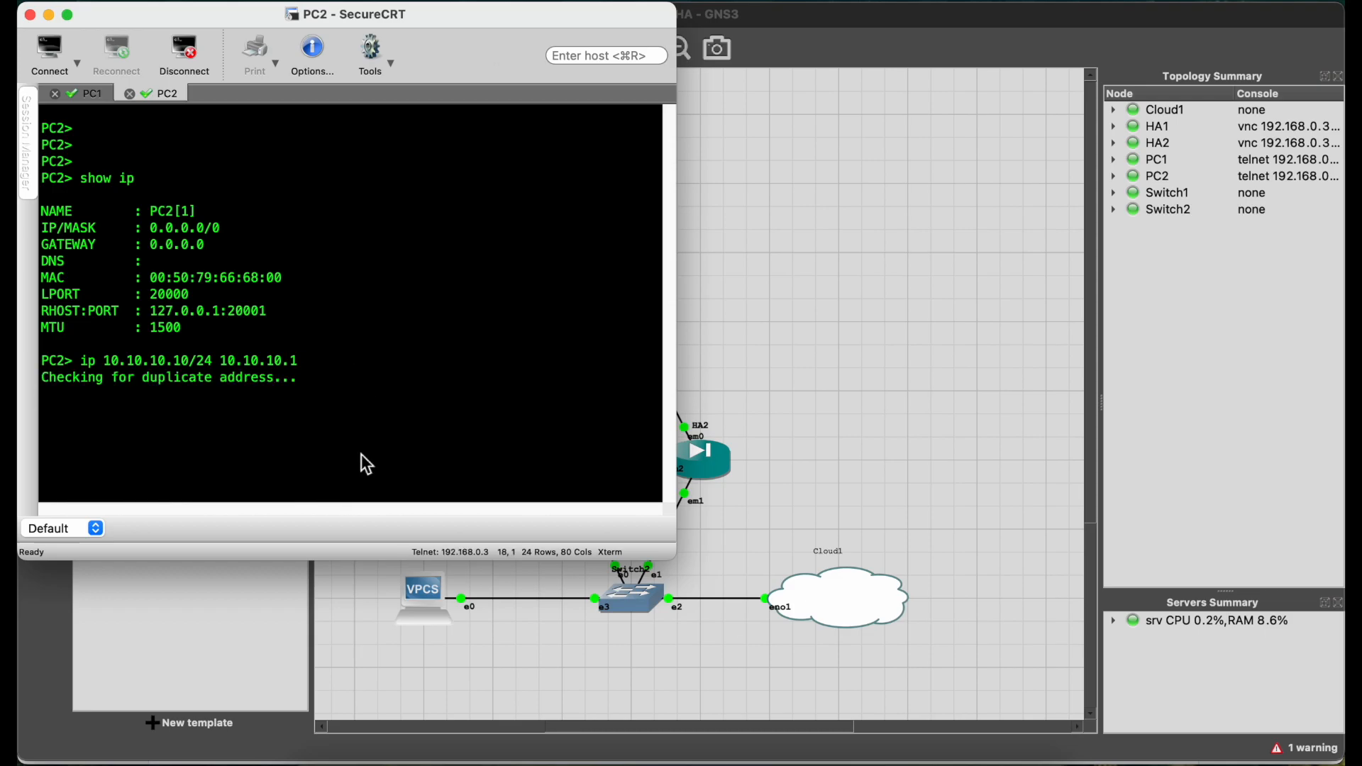
pyautogui.click(339, 756)
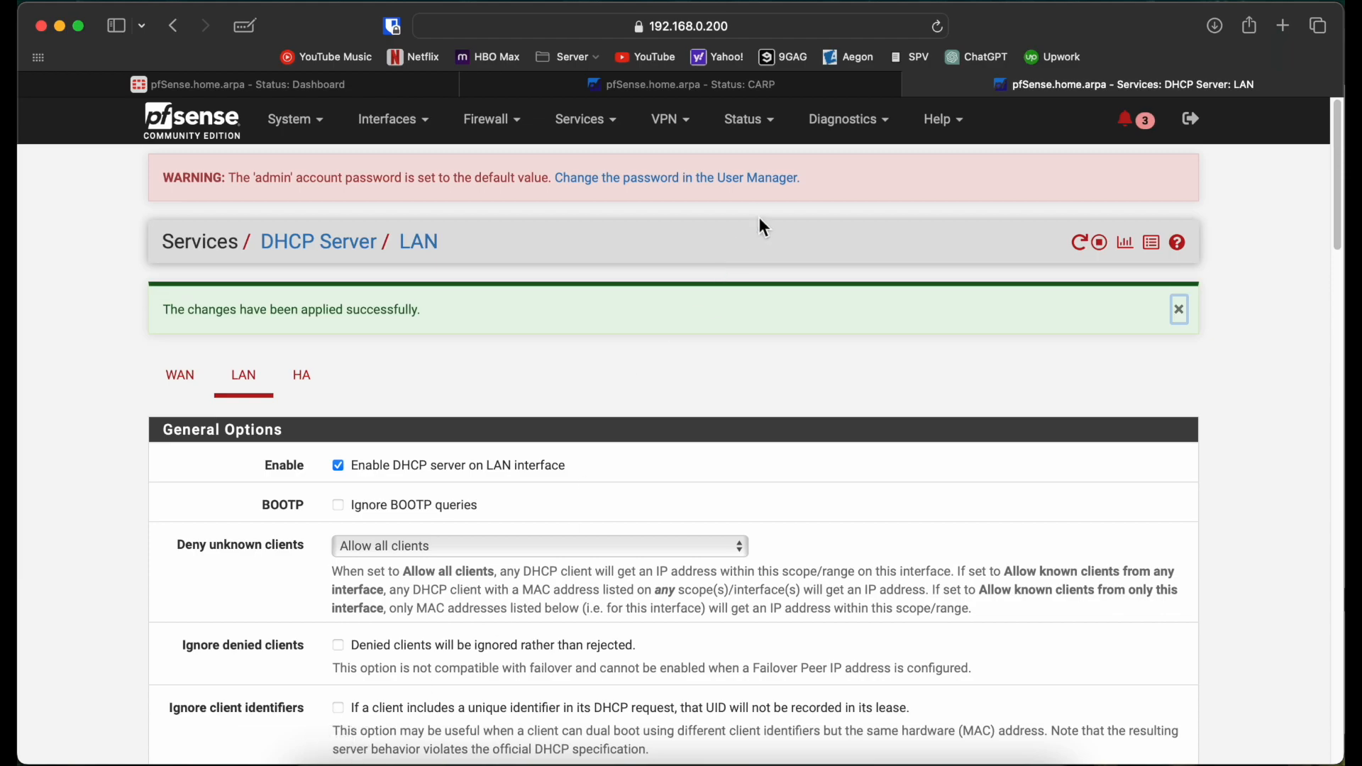
# Step: Open pfSense's CARP failover status, then return to the SecureCRT consoles
pyautogui.click(752, 122)
pyautogui.click(766, 190)
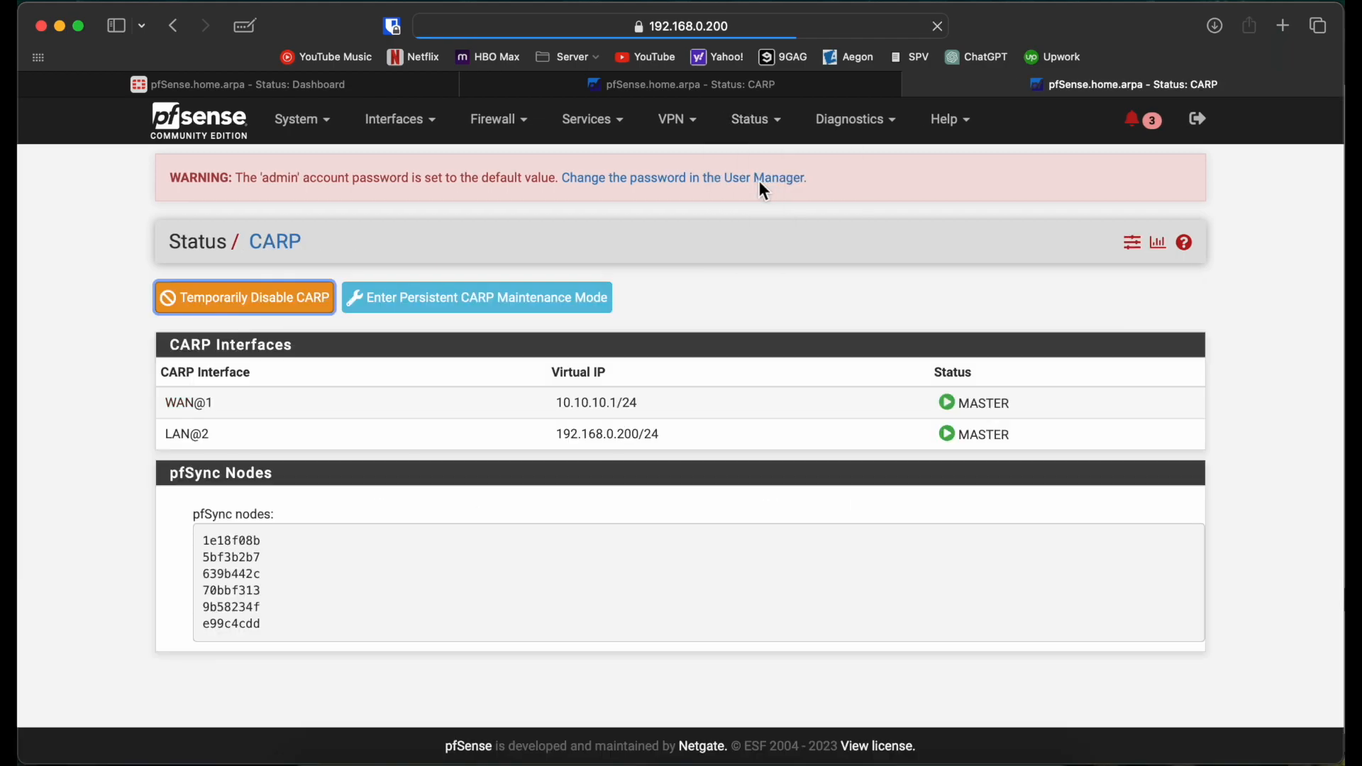
pyautogui.press('super+Tab')
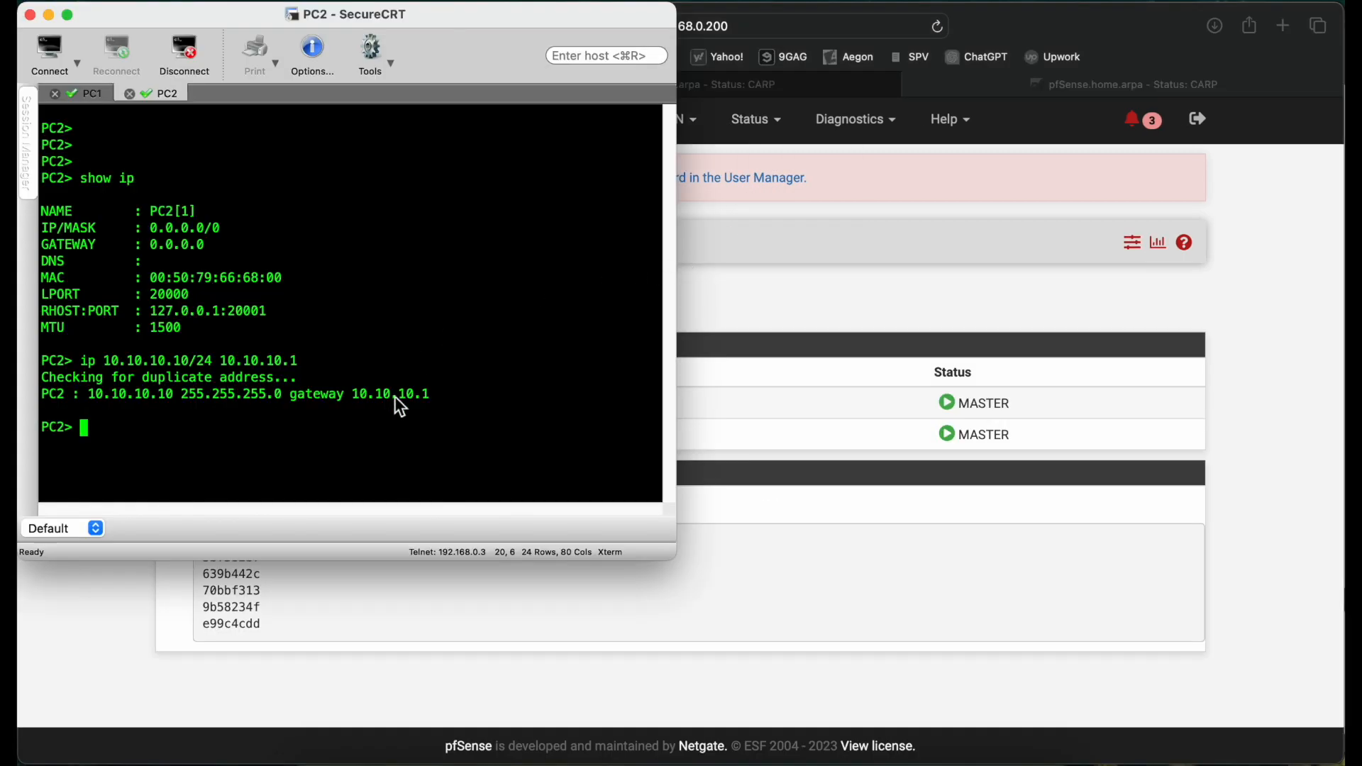
pyautogui.press('Return')
pyautogui.press('Return')
pyautogui.press('Return')
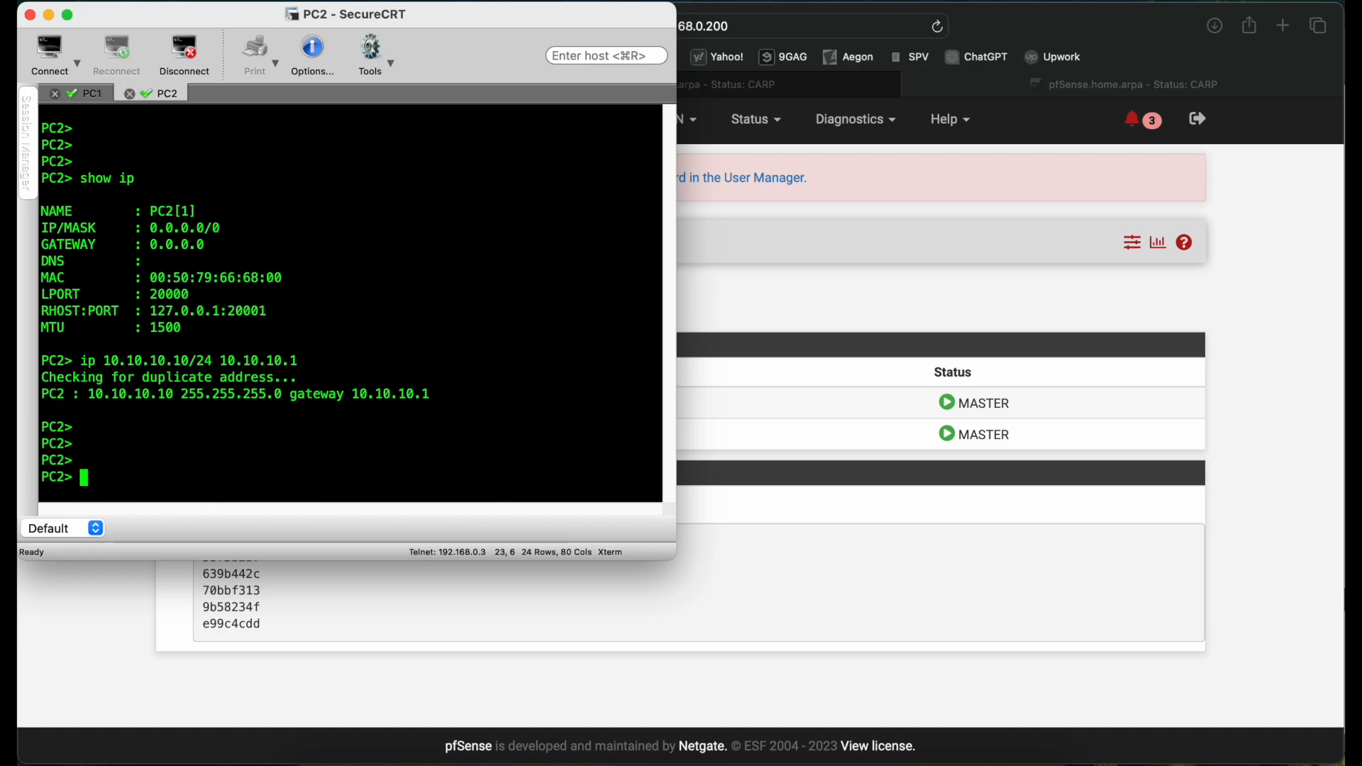
pyautogui.press('Return')
pyautogui.press('Return')
pyautogui.press('Return')
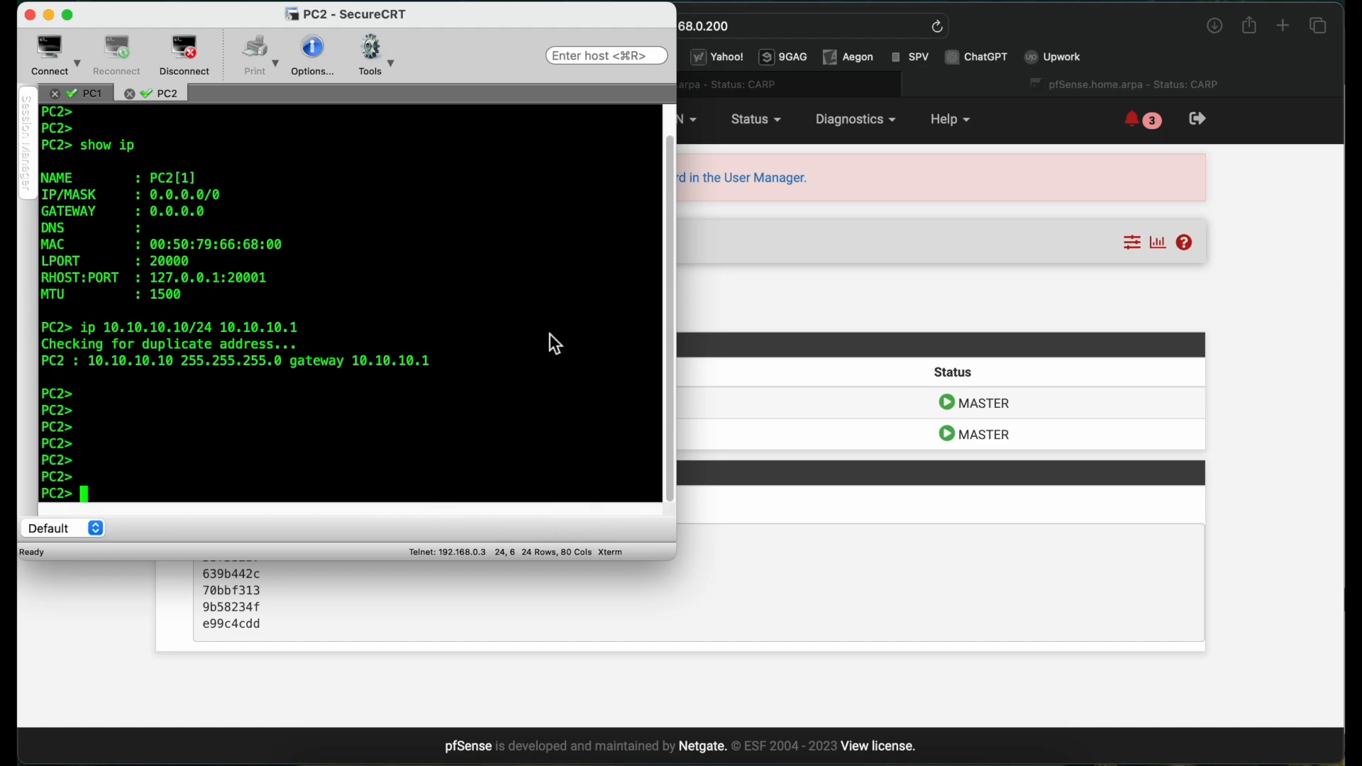
# Step: Start a continuous ping from PC1 to 10.10.10.10 (-t) and maximize the terminal
pyautogui.click(81, 100)
pyautogui.press('Up')
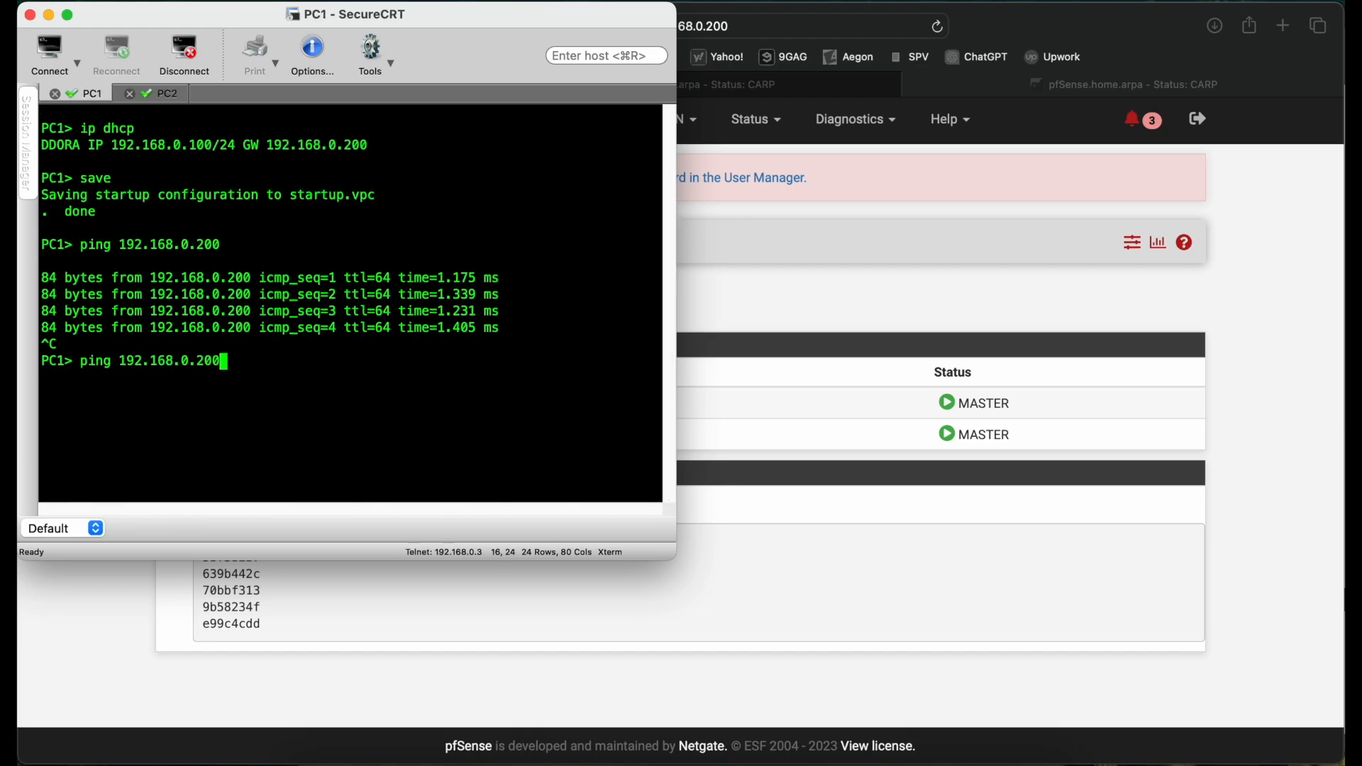
pyautogui.press('BackSpace')
pyautogui.press('BackSpace')
pyautogui.press('BackSpace')
pyautogui.press('BackSpace')
pyautogui.press('BackSpace')
pyautogui.press('BackSpace')
pyautogui.press('BackSpace')
pyautogui.press('BackSpace')
pyautogui.press('BackSpace')
pyautogui.press('BackSpace')
pyautogui.press('BackSpace')
pyautogui.press('BackSpace')
pyautogui.press('BackSpace')
pyautogui.press('BackSpace')
pyautogui.press('BackSpace')
pyautogui.press('BackSpace')
pyautogui.press('BackSpace')
pyautogui.press('BackSpace')
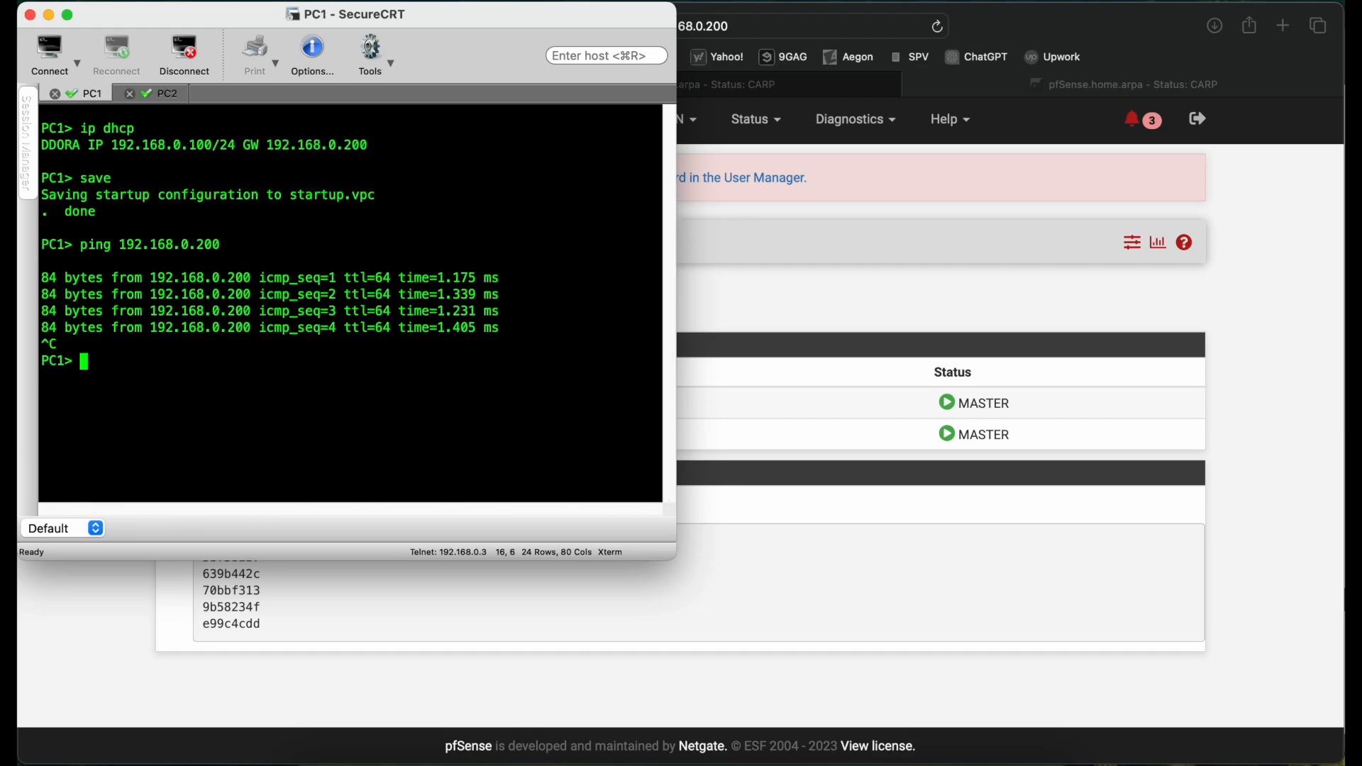
pyautogui.write('ping 10.10.10.10')
pyautogui.press('Return')
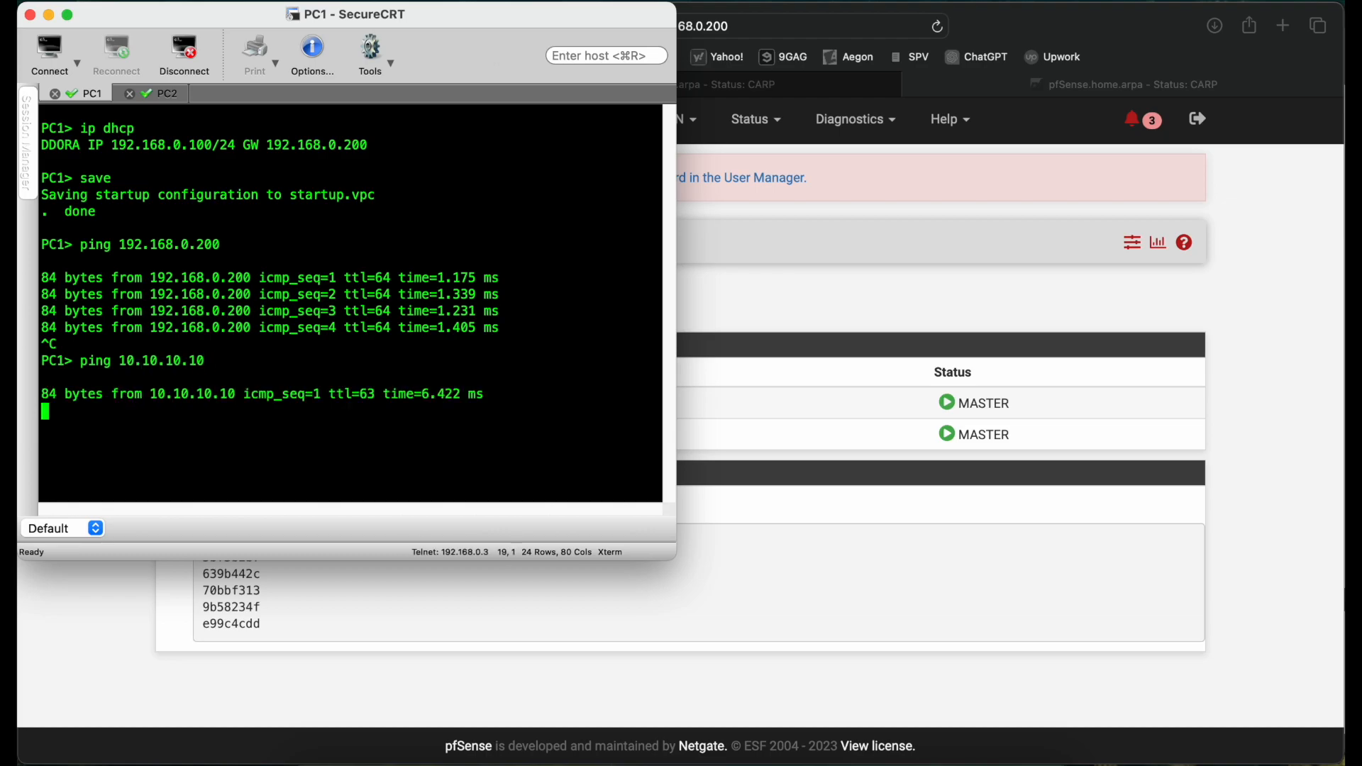
pyautogui.hotkey('ctrl', 'c')
pyautogui.press('Up')
pyautogui.write('-t')
pyautogui.press('Return')
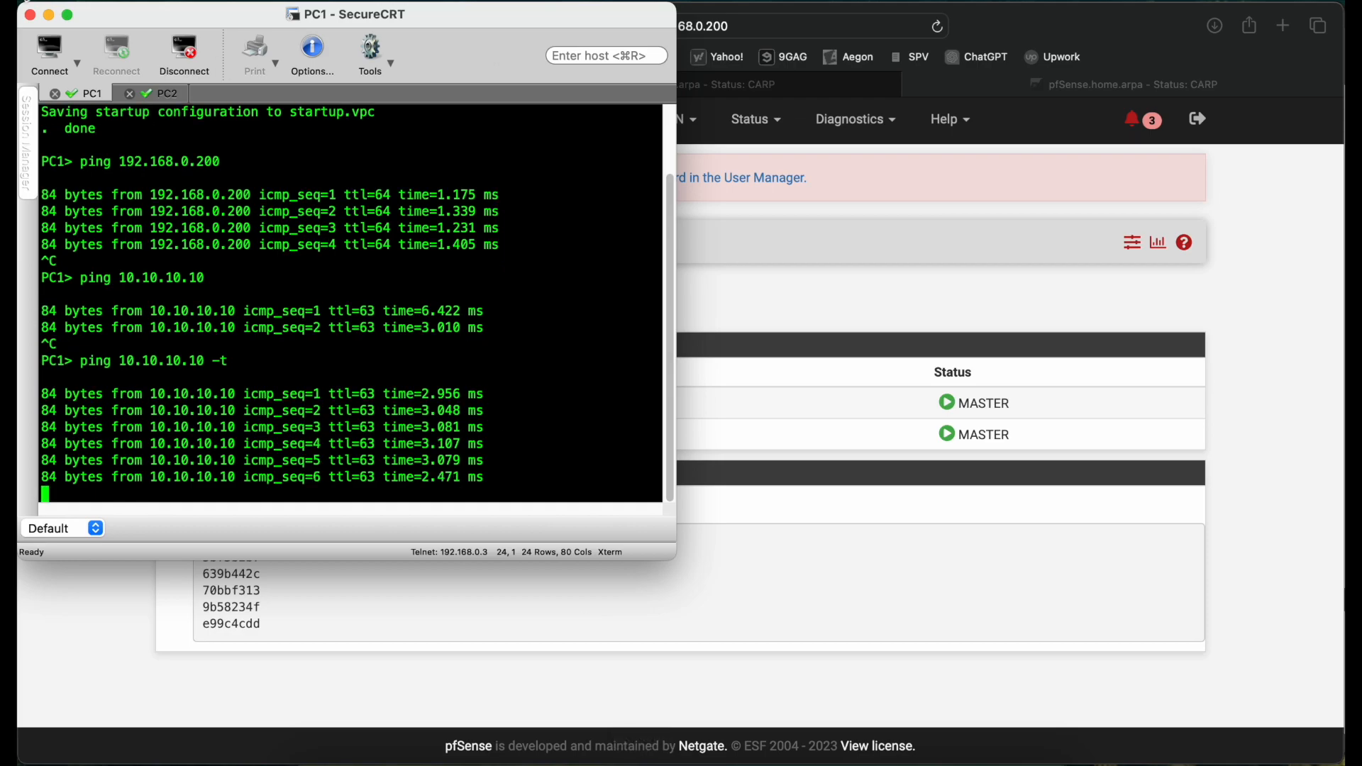
pyautogui.click(68, 14)
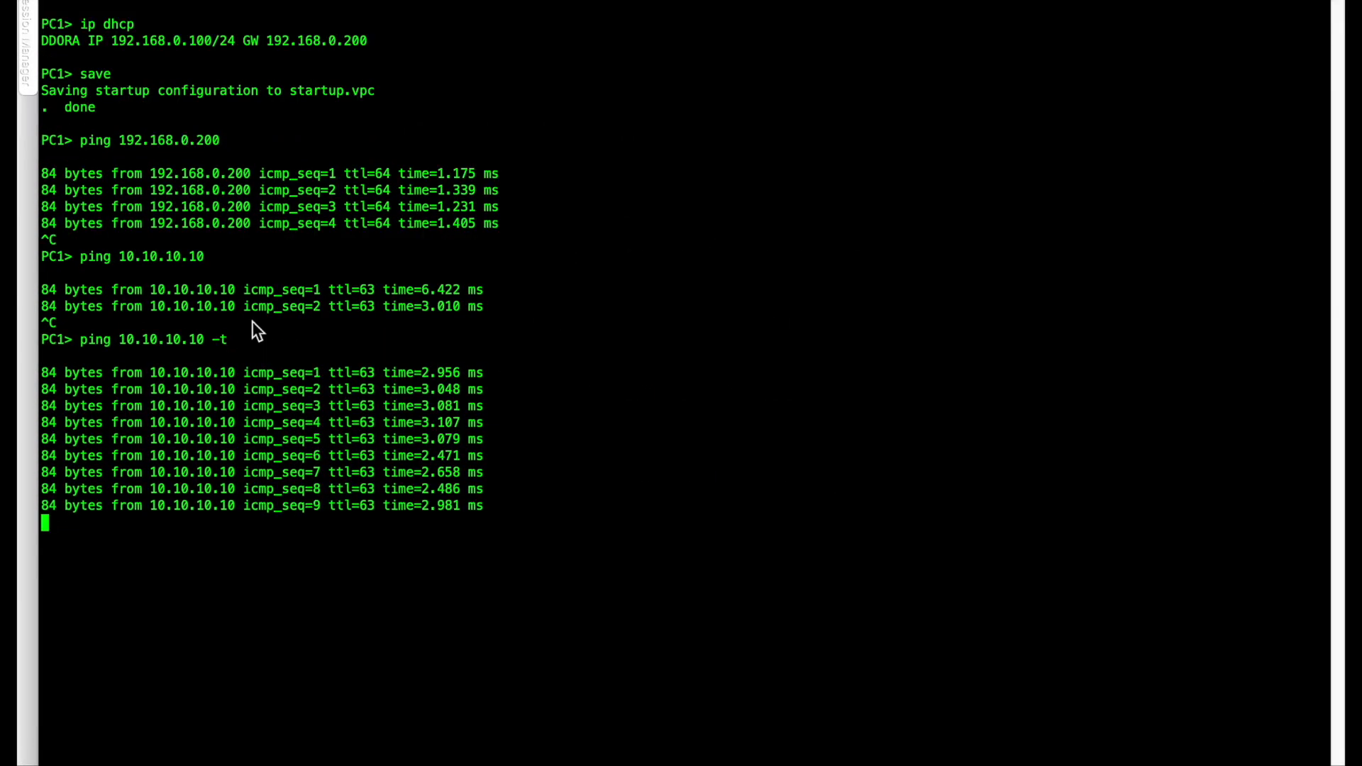
pyautogui.hotkey('ctrl', 'Left')
pyautogui.click(105, 356)
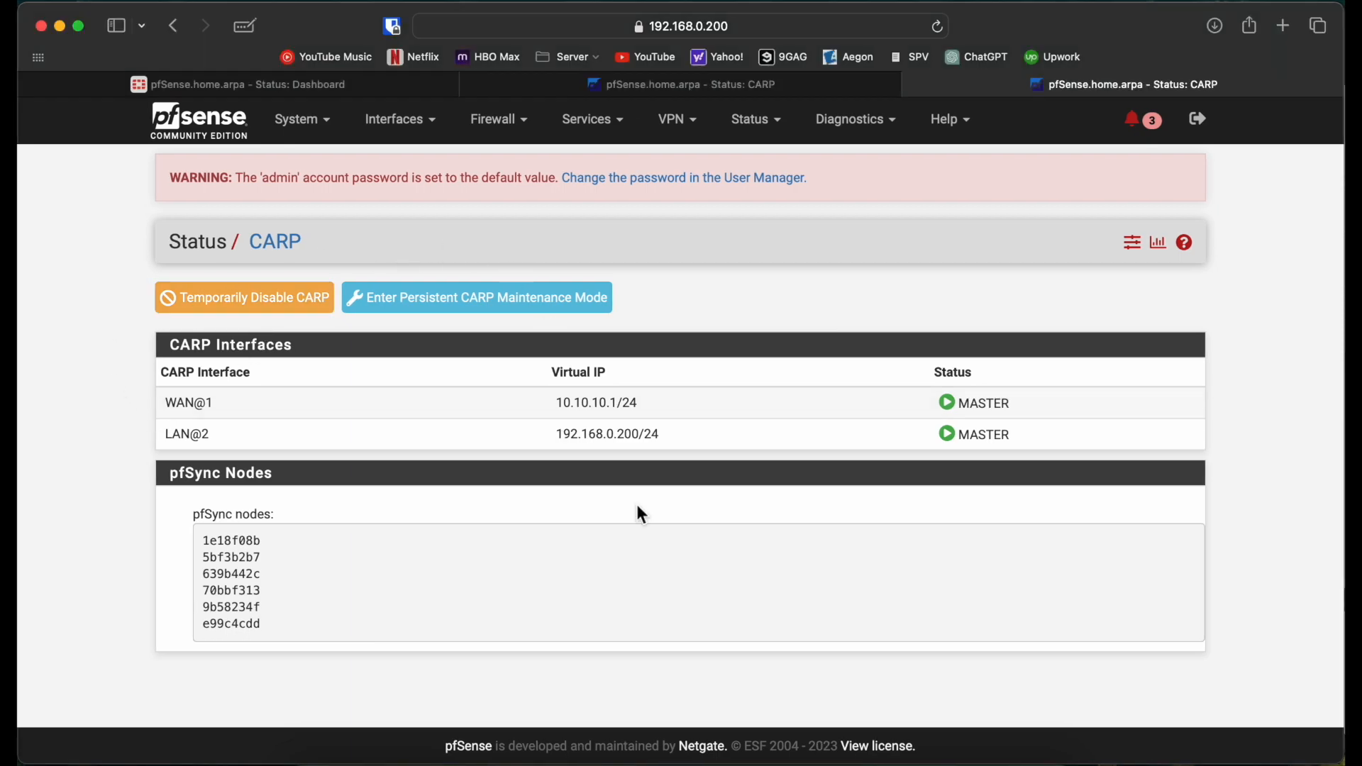
# Step: Suspend the GNS3 link between Switch1 and HA1 to trigger failover
pyautogui.click(641, 751)
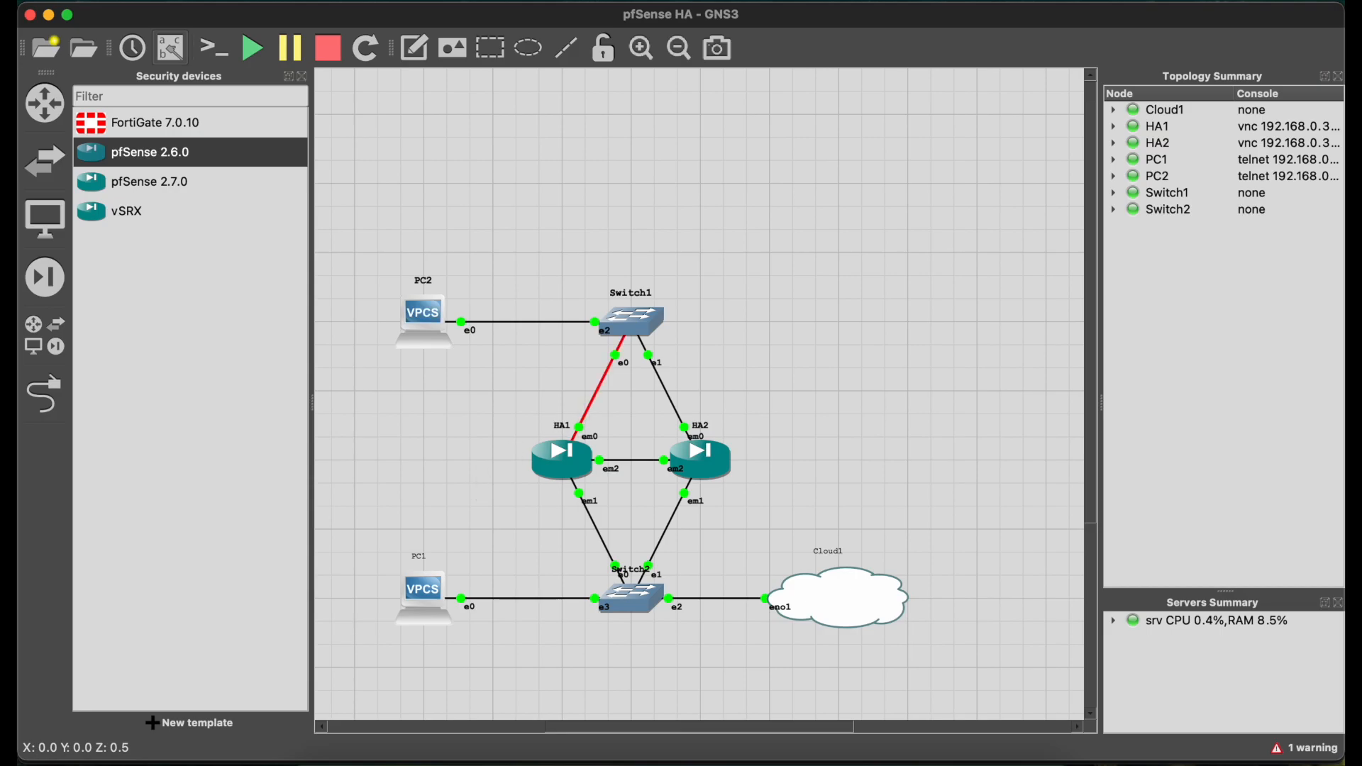
pyautogui.rightClick(595, 414)
pyautogui.click(611, 460)
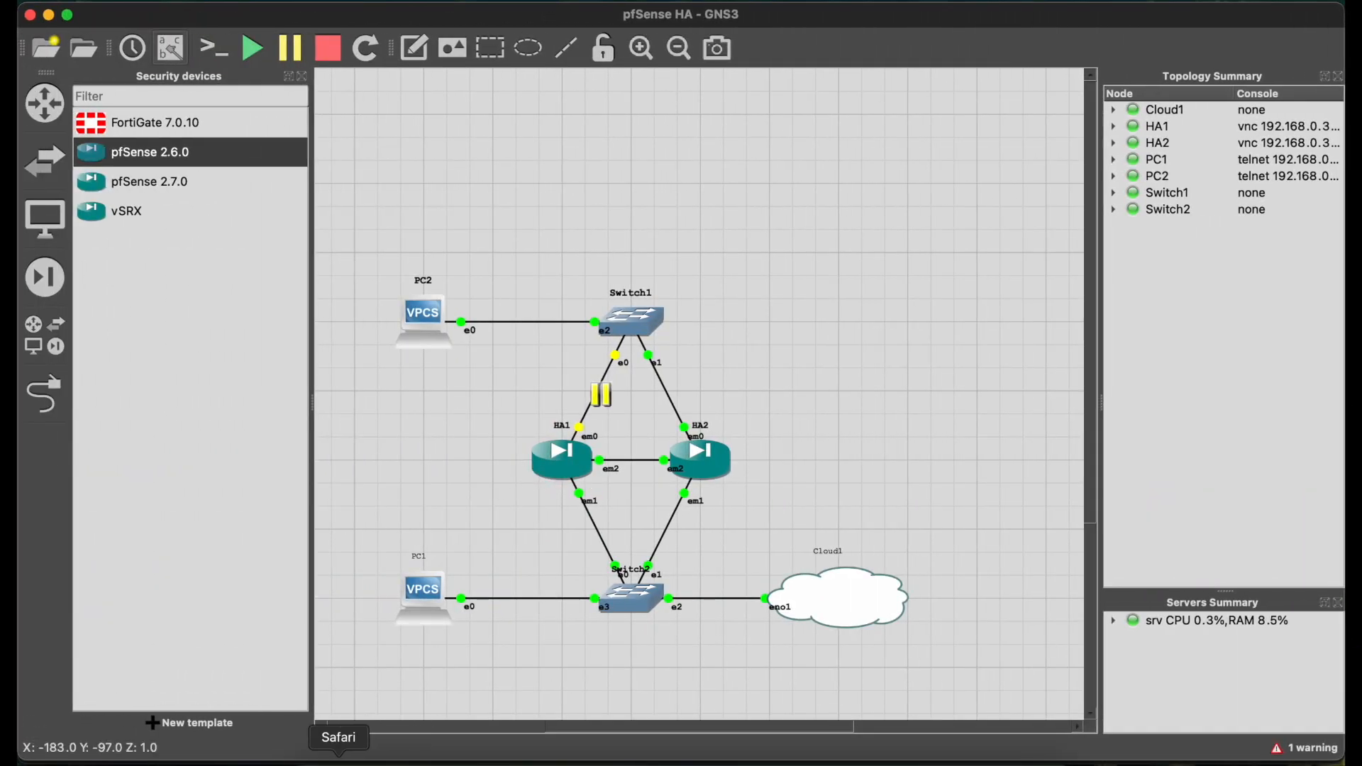
pyautogui.click(339, 755)
# Step: Refresh CARP status: 192.168.0.202 shows MASTER; 192.168.0.201 shows WAN INIT, LAN BACKUP
pyautogui.click(647, 94)
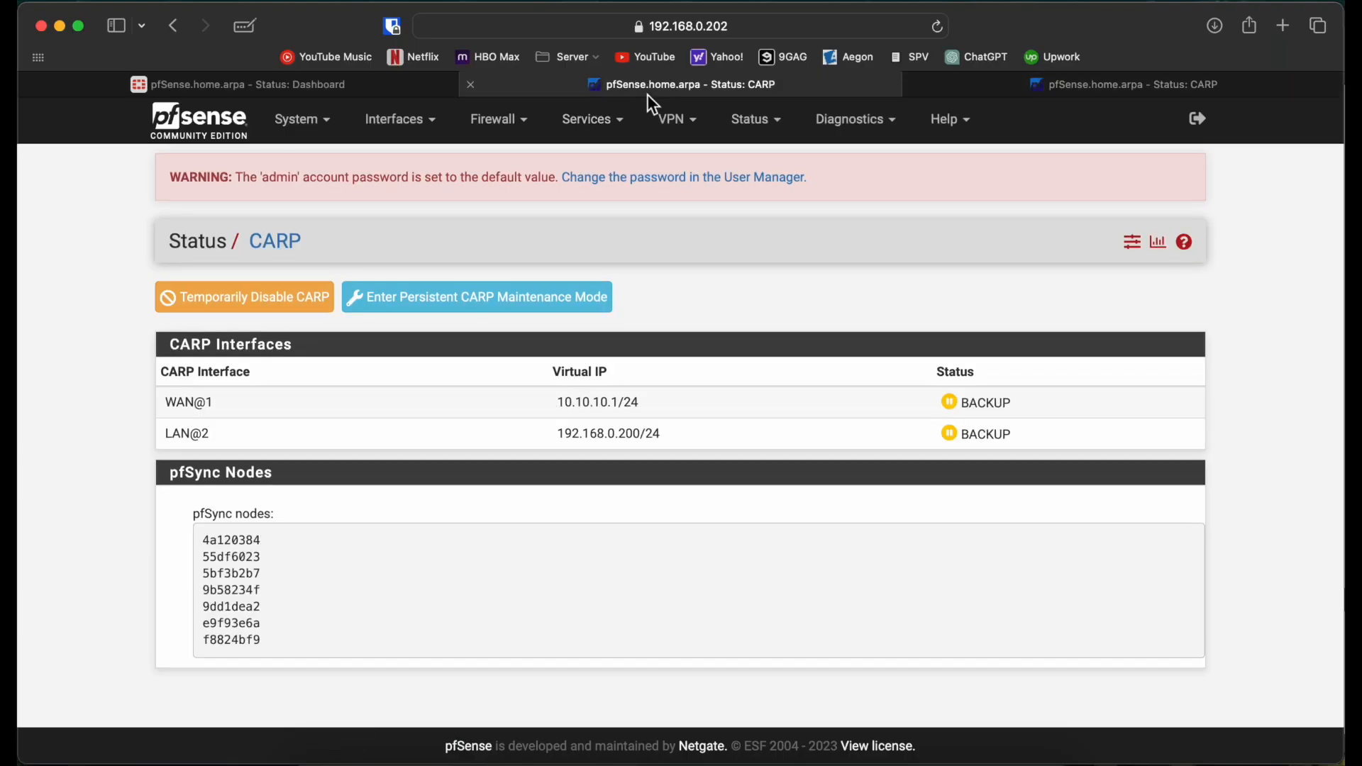
pyautogui.click(940, 28)
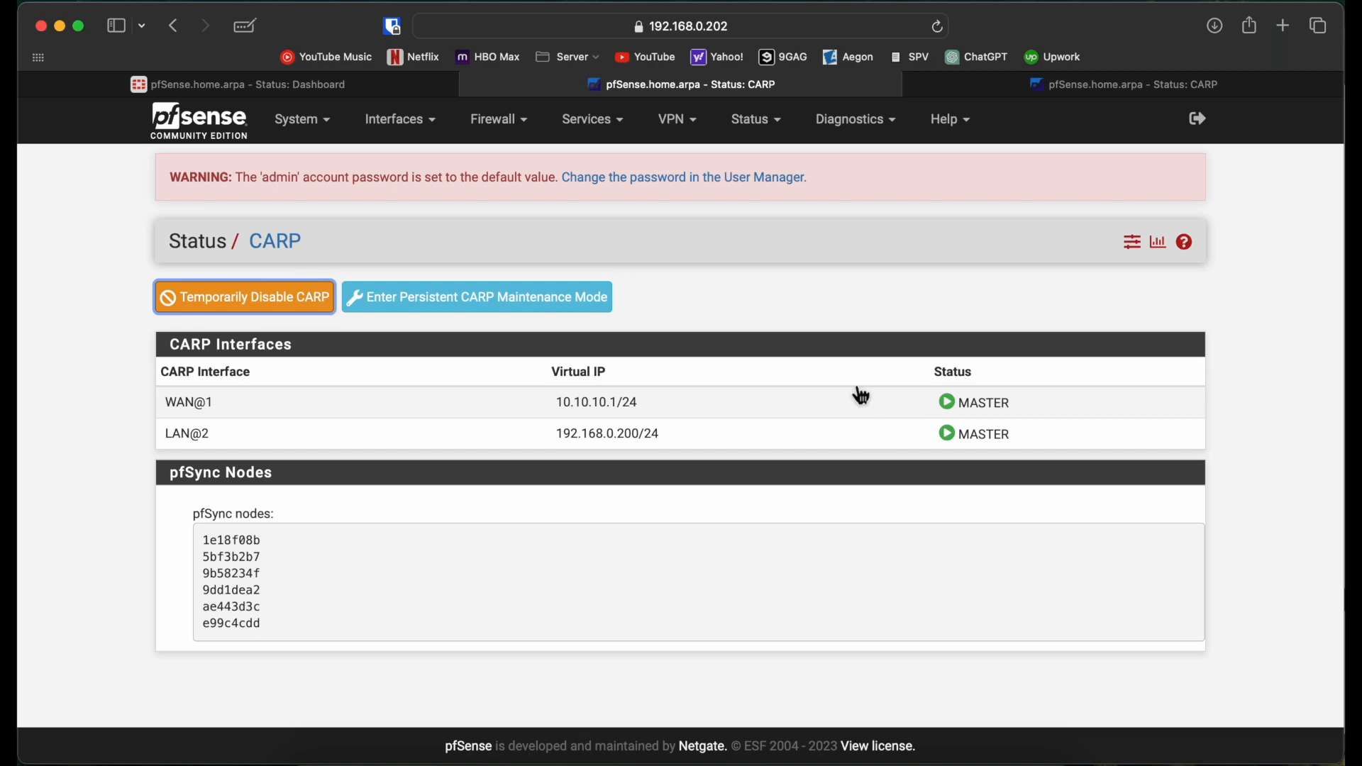
pyautogui.click(390, 83)
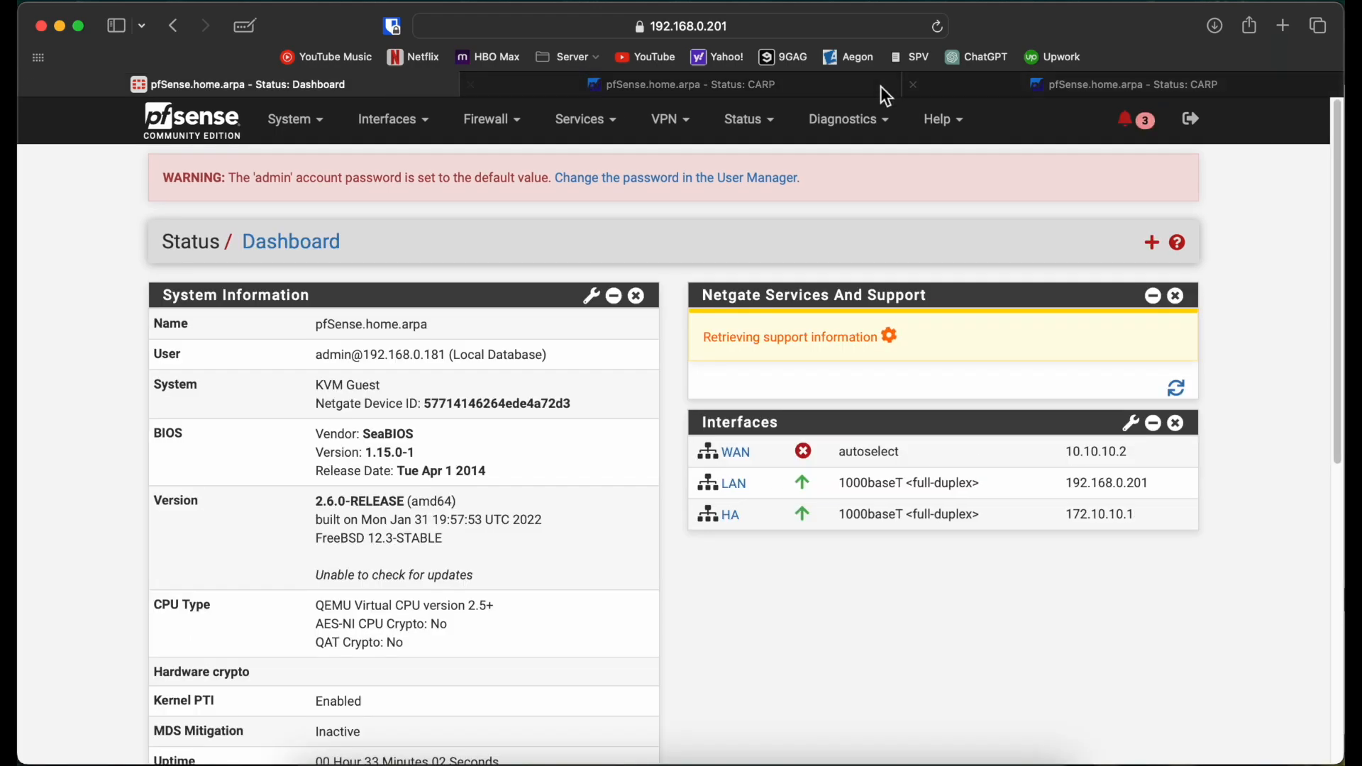
pyautogui.click(767, 131)
pyautogui.click(776, 188)
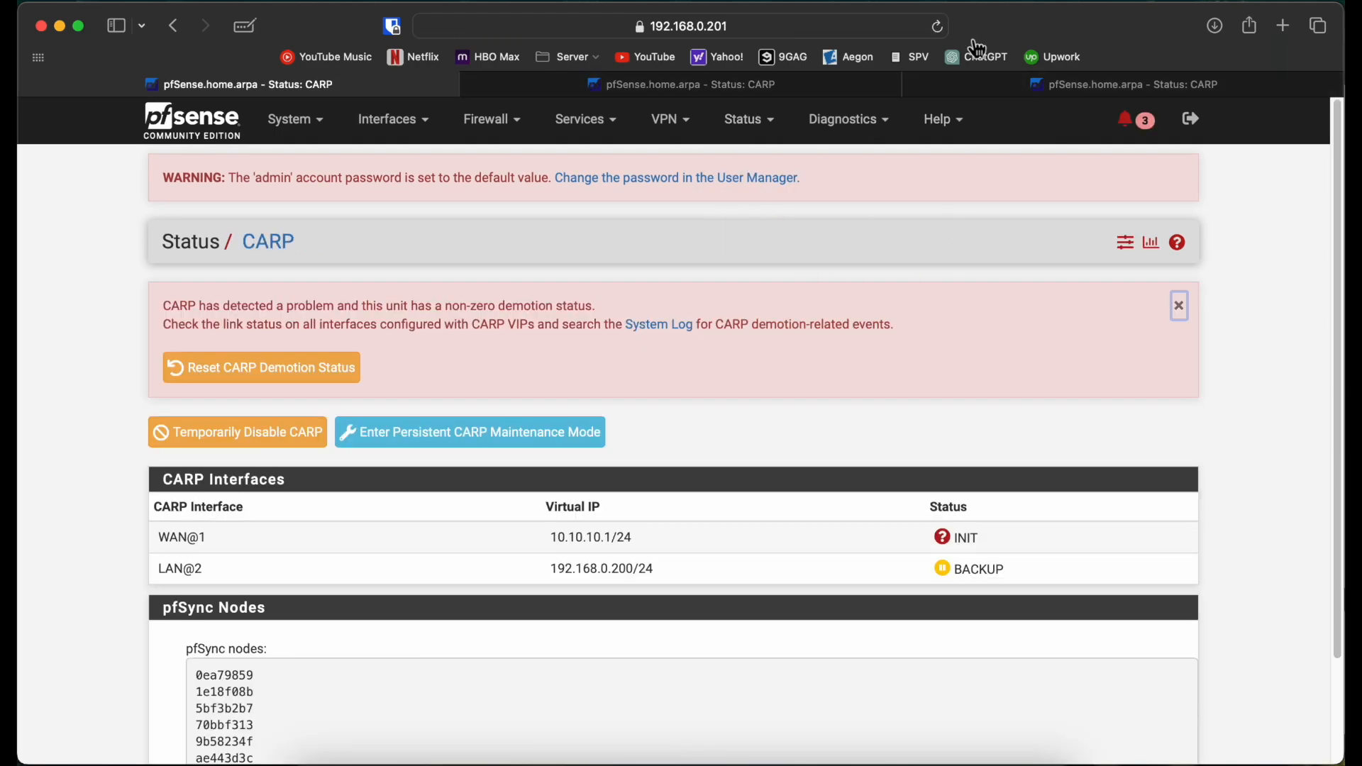
pyautogui.click(939, 28)
pyautogui.click(642, 753)
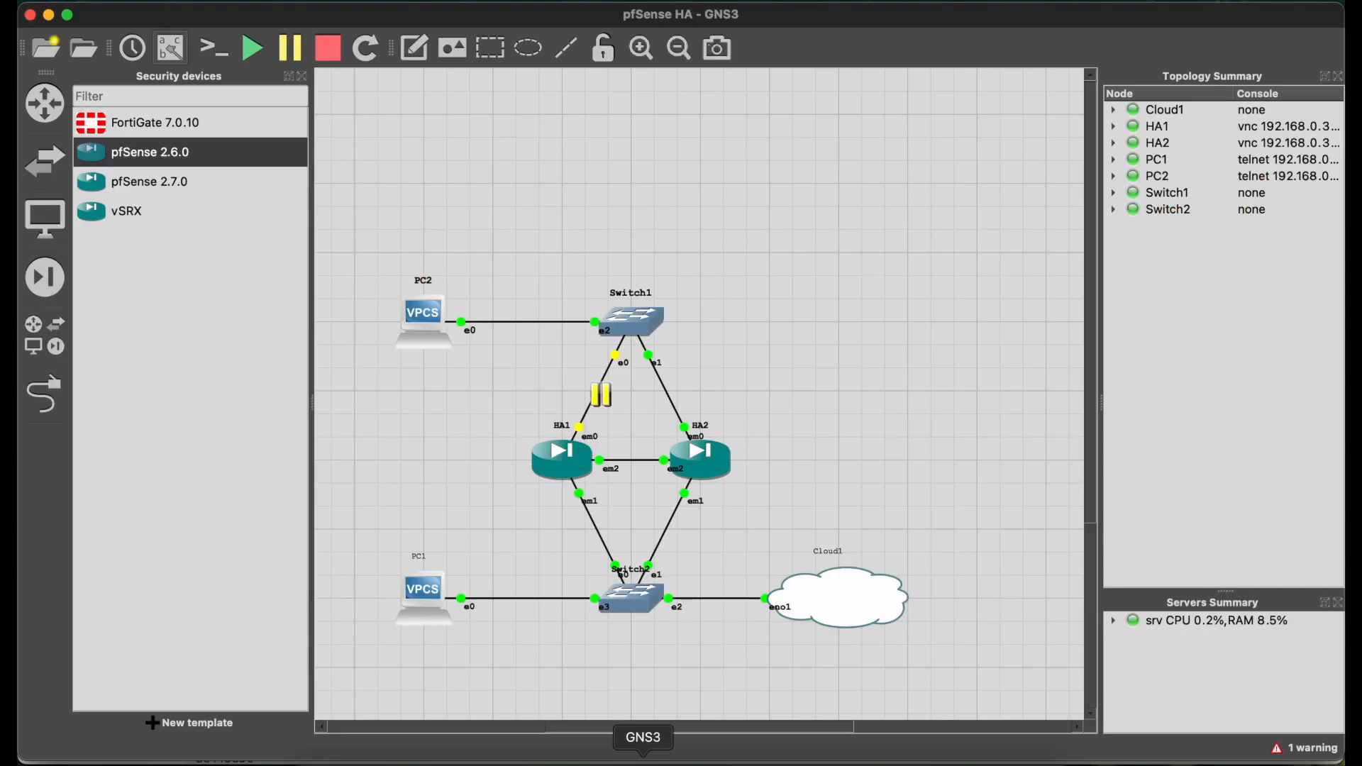
# Step: Resume the suspended Switch1–HA1 link and confirm PC1's ping recovers after two dropped replies
pyautogui.rightClick(601, 407)
pyautogui.click(617, 429)
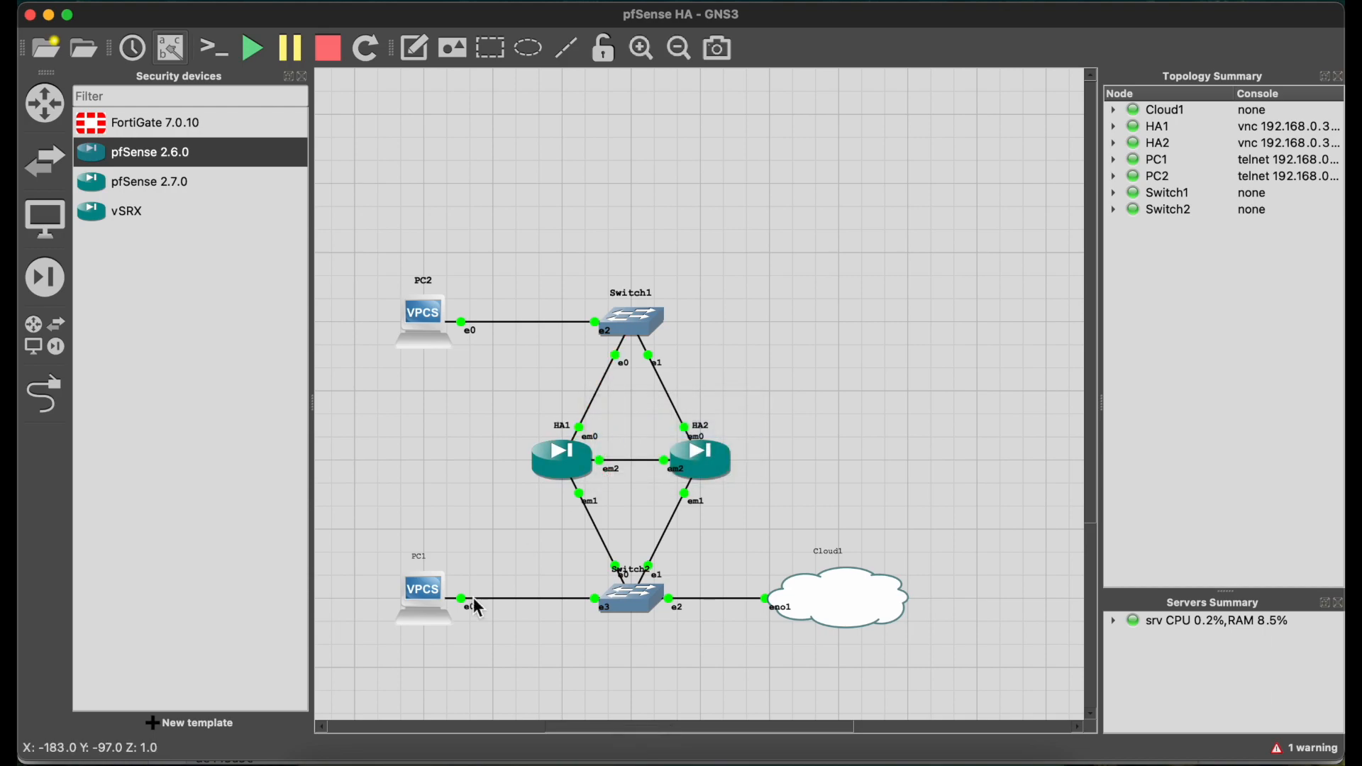
pyautogui.click(380, 753)
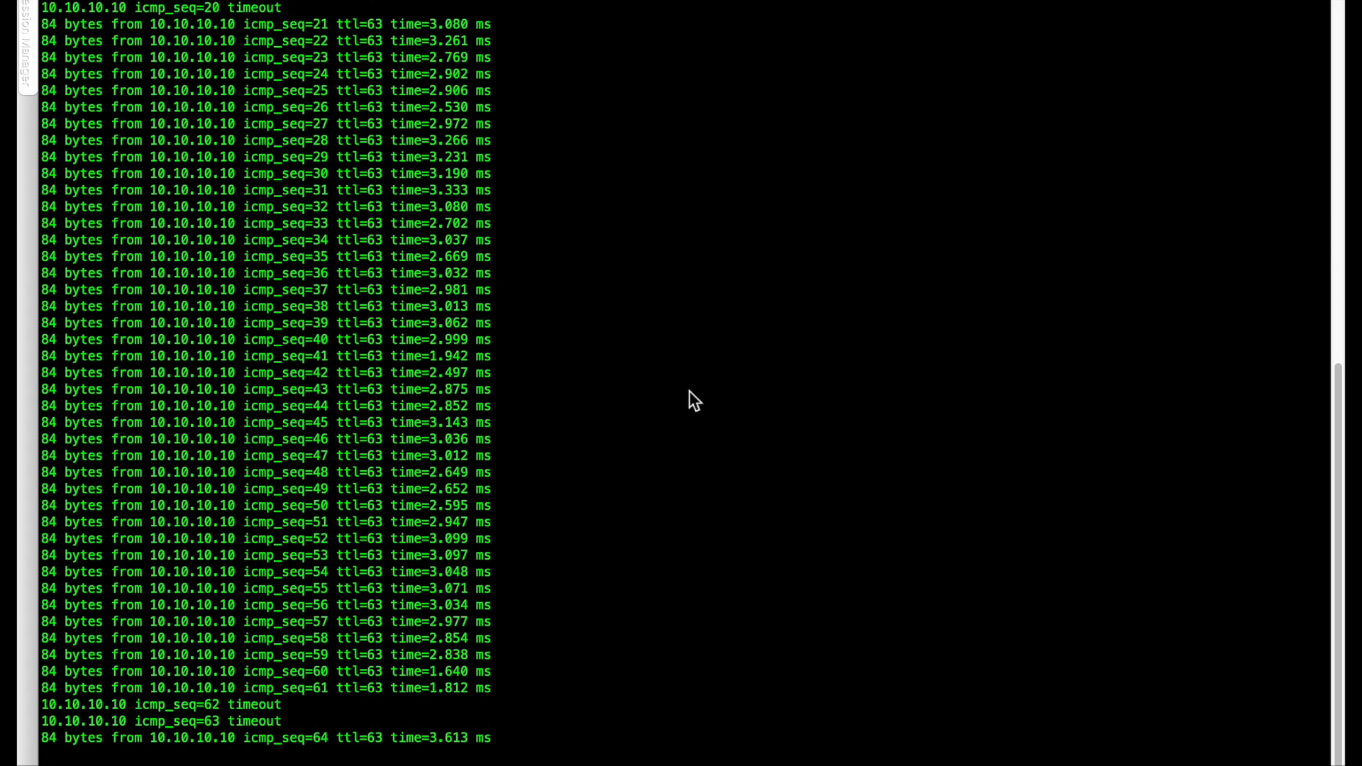
pyautogui.hotkey('ctrl', 'Left')
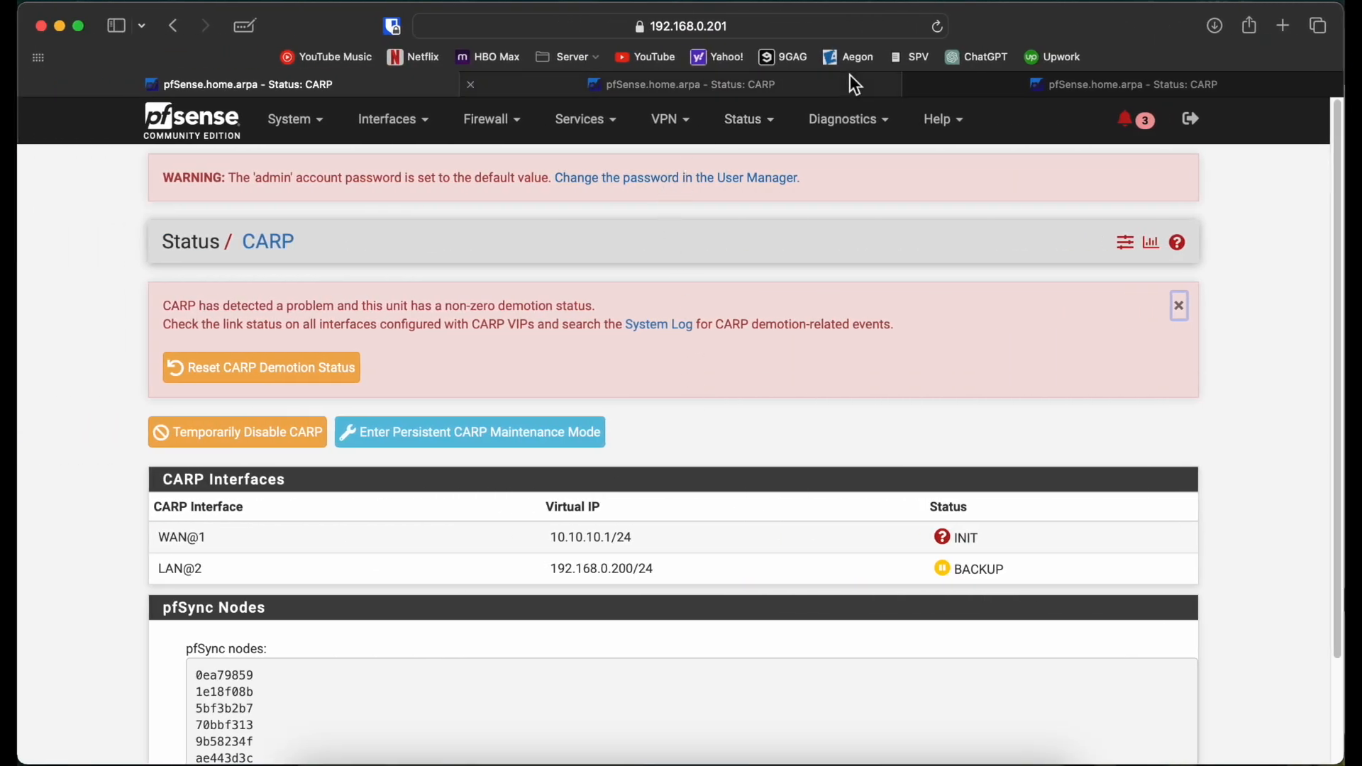
# Step: Reload both CARP pages to confirm 192.168.0.201 is MASTER again and 192.168.0.202 is BACKUP
pyautogui.click(935, 26)
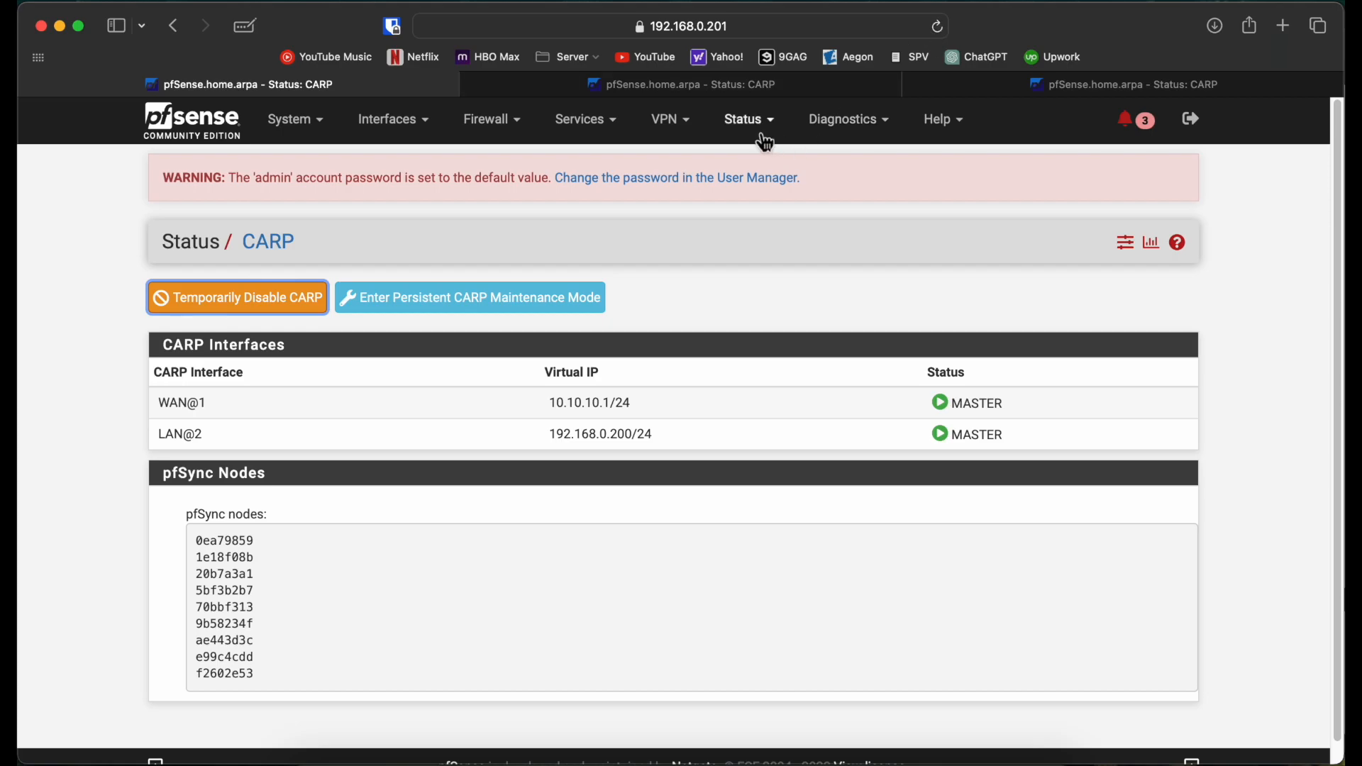
pyautogui.click(806, 84)
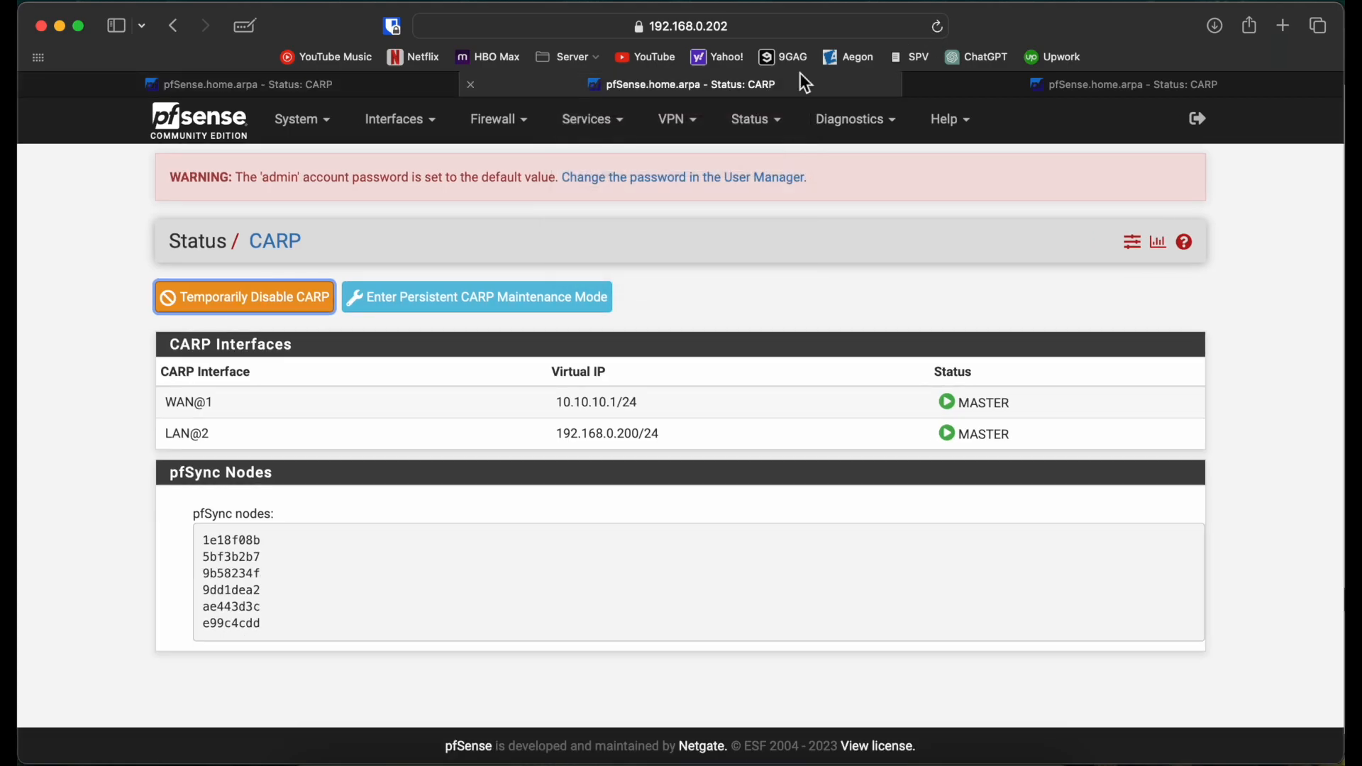
pyautogui.click(939, 30)
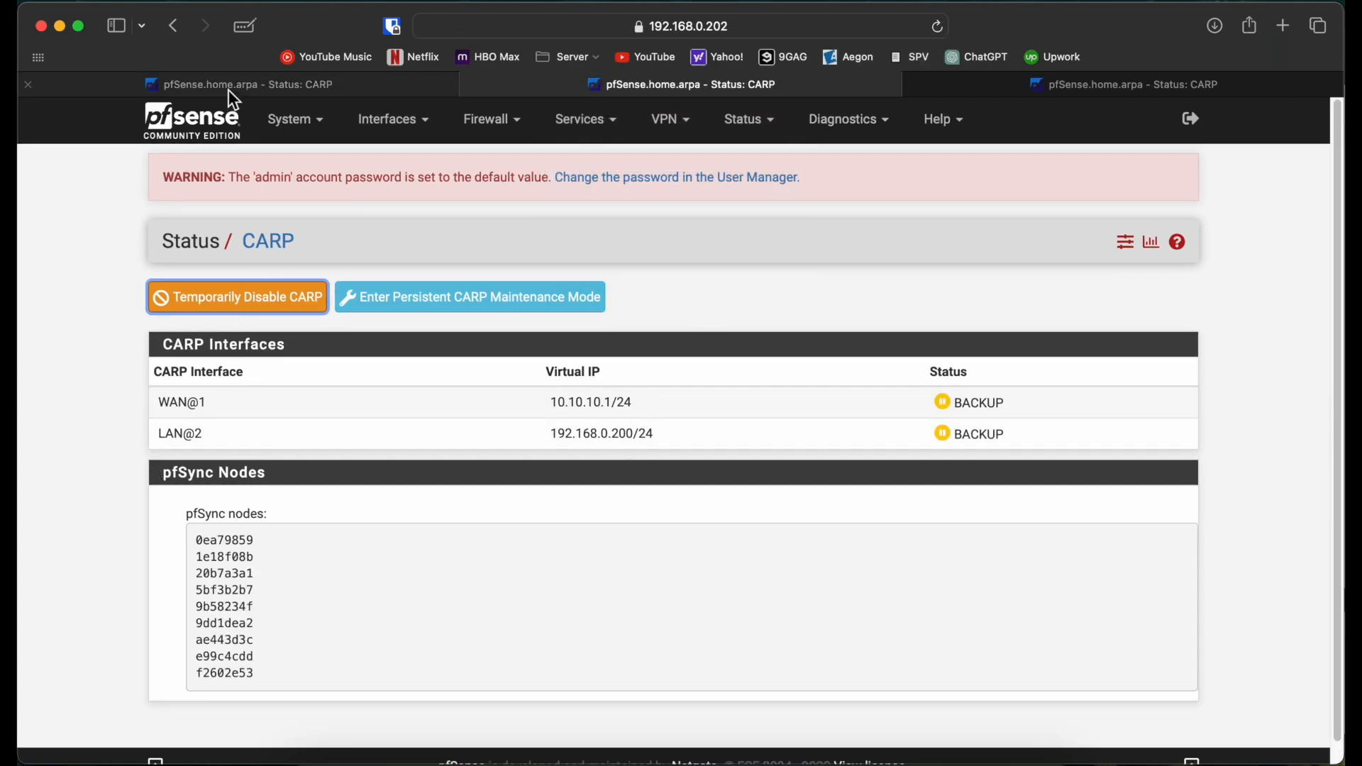
pyautogui.click(275, 85)
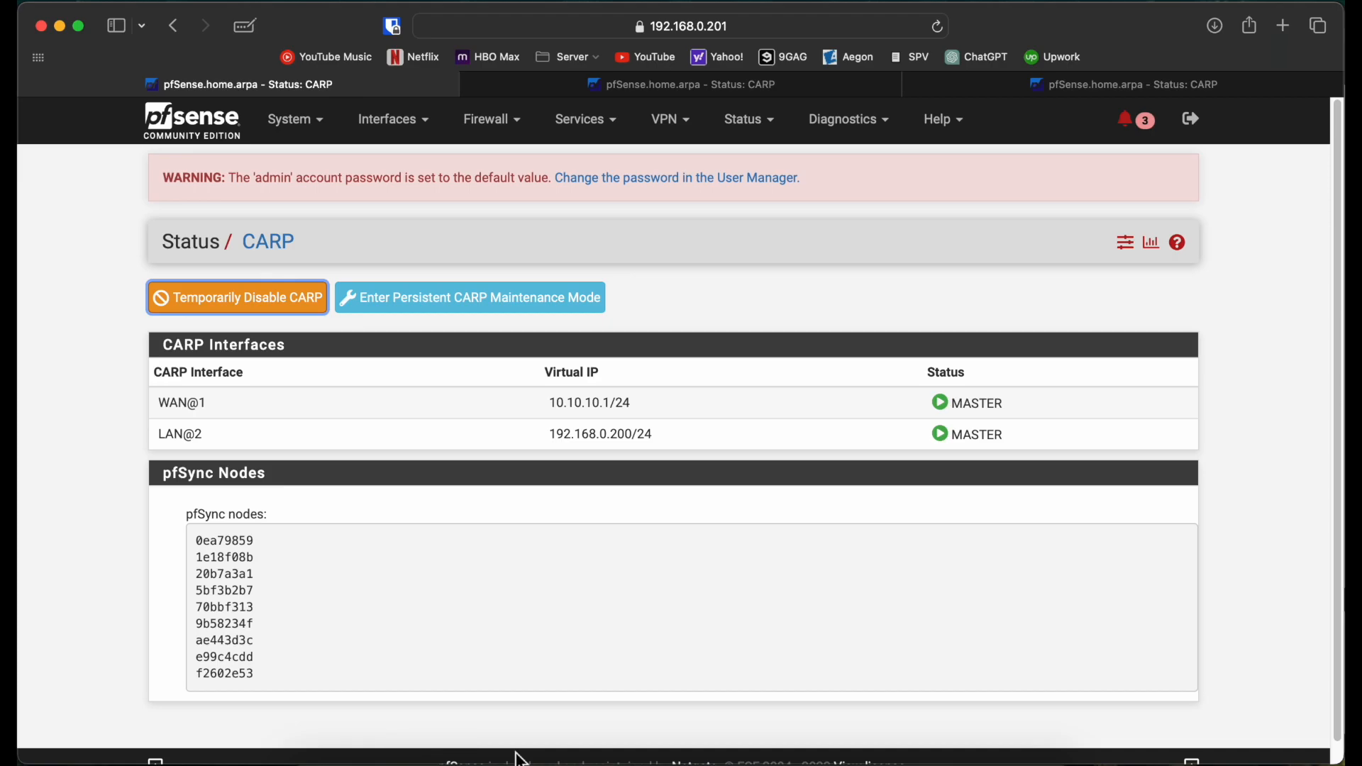
pyautogui.click(643, 758)
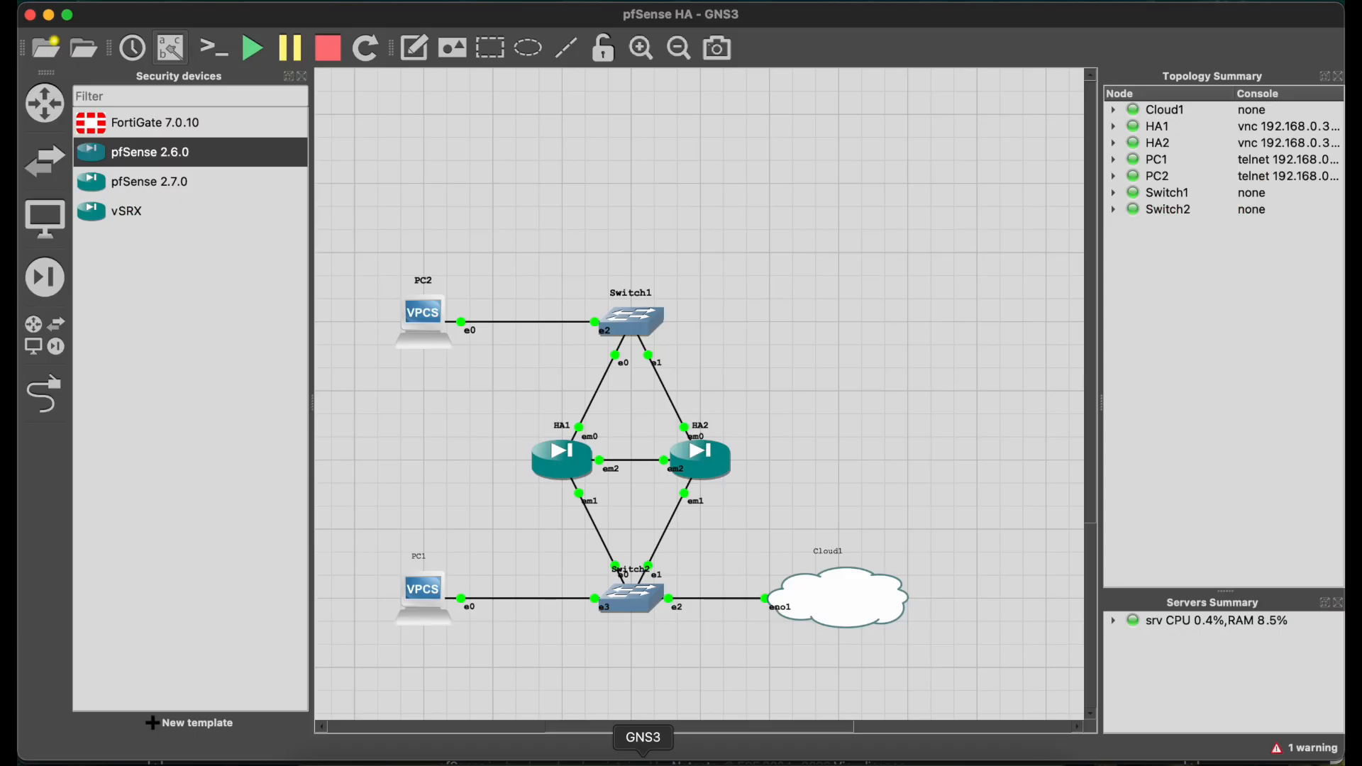
# Step: Suspend HA1's em1 link to Switch2 in GNS3
pyautogui.rightClick(597, 526)
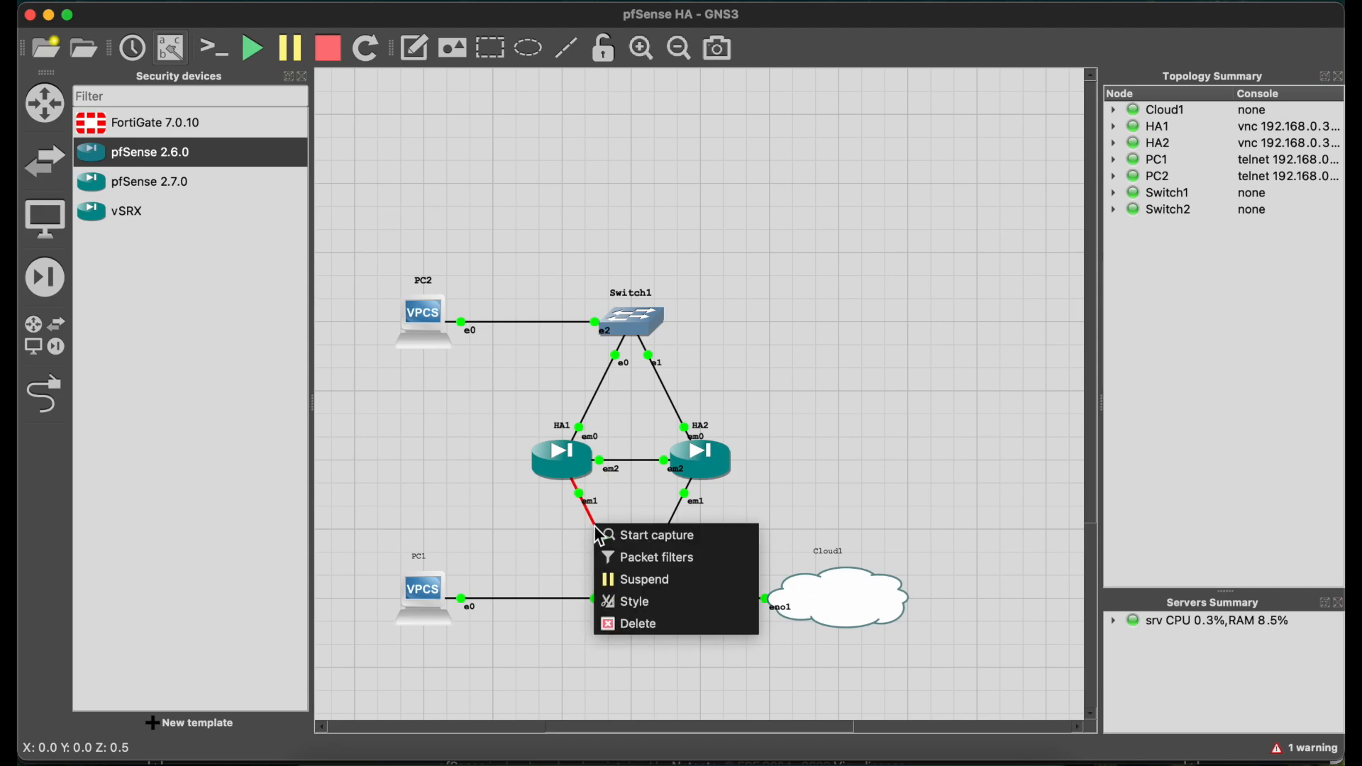
pyautogui.click(629, 579)
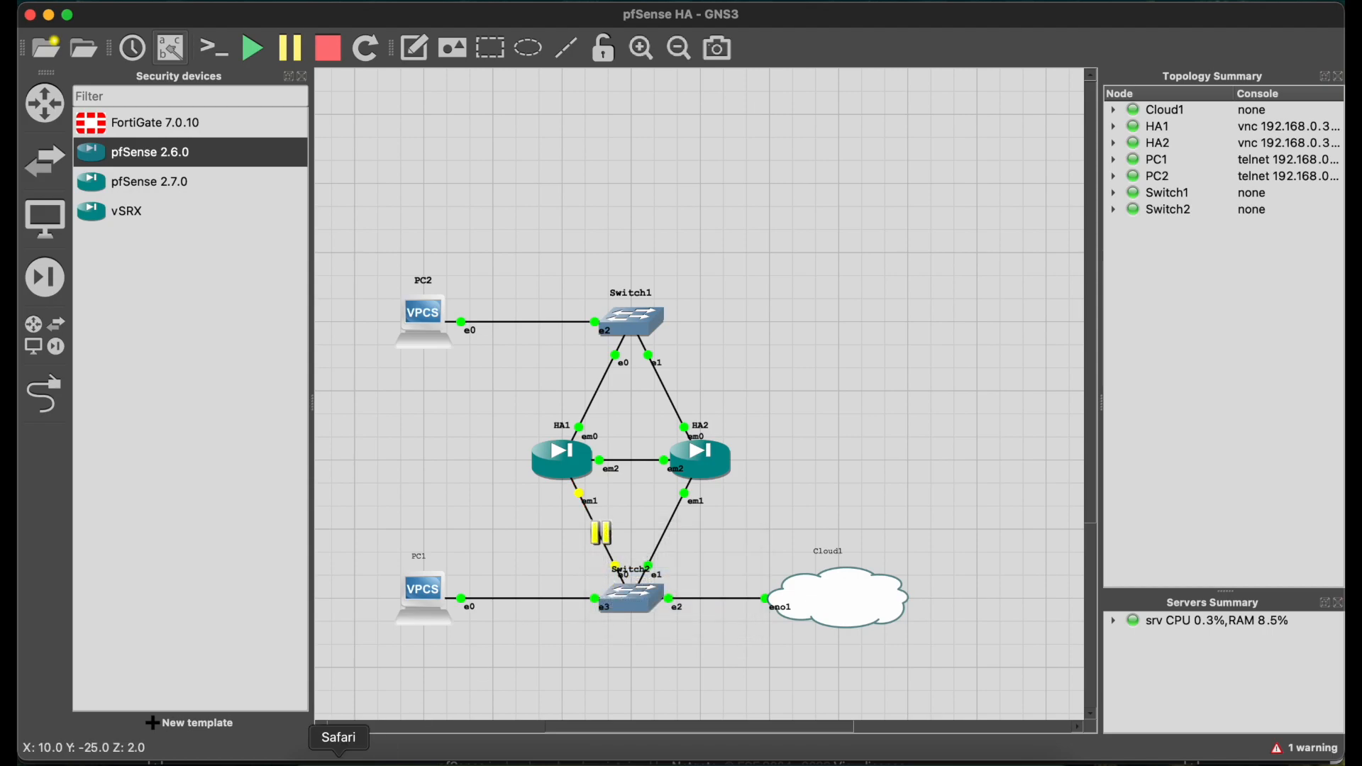
pyautogui.click(339, 757)
# Step: Reload the 192.168.0.200 tab, bypass the certificate warning, and sign in with the saved admin login
pyautogui.click(1050, 88)
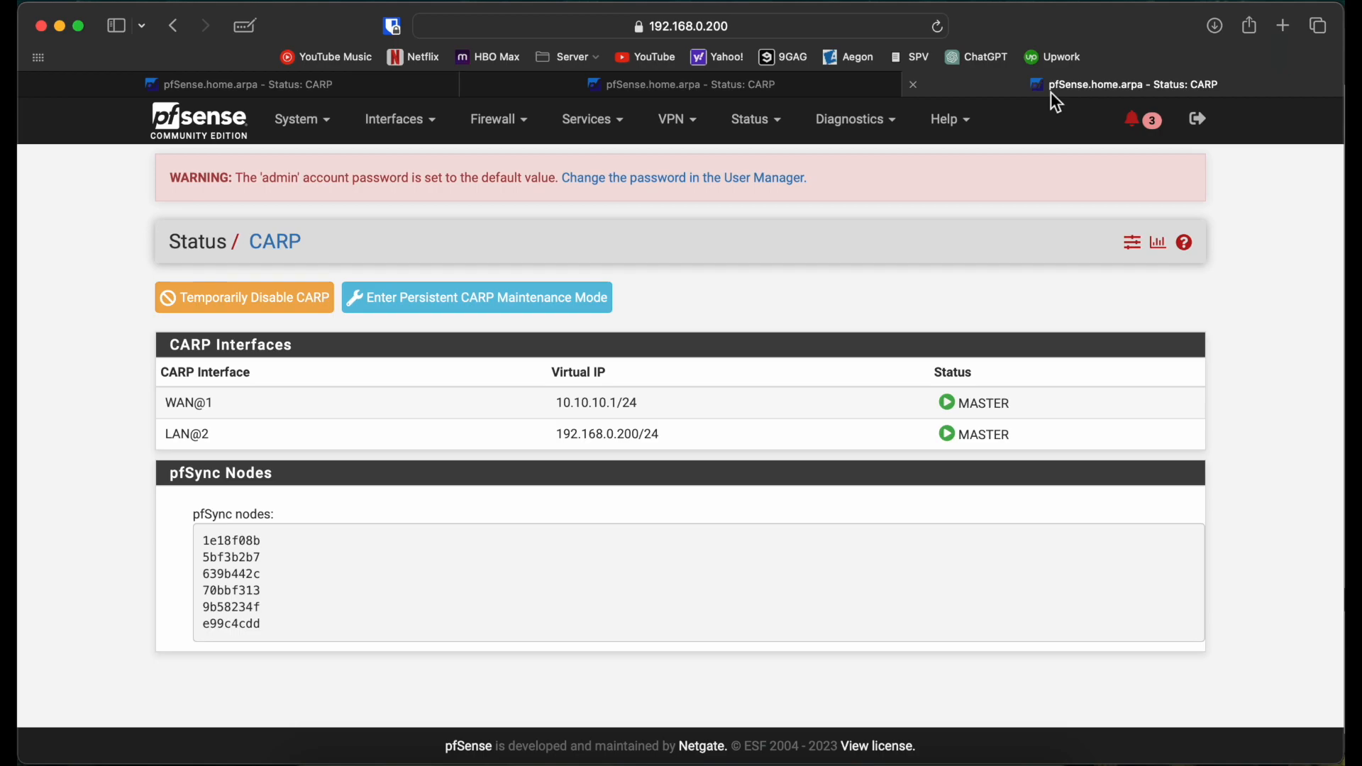
pyautogui.click(940, 27)
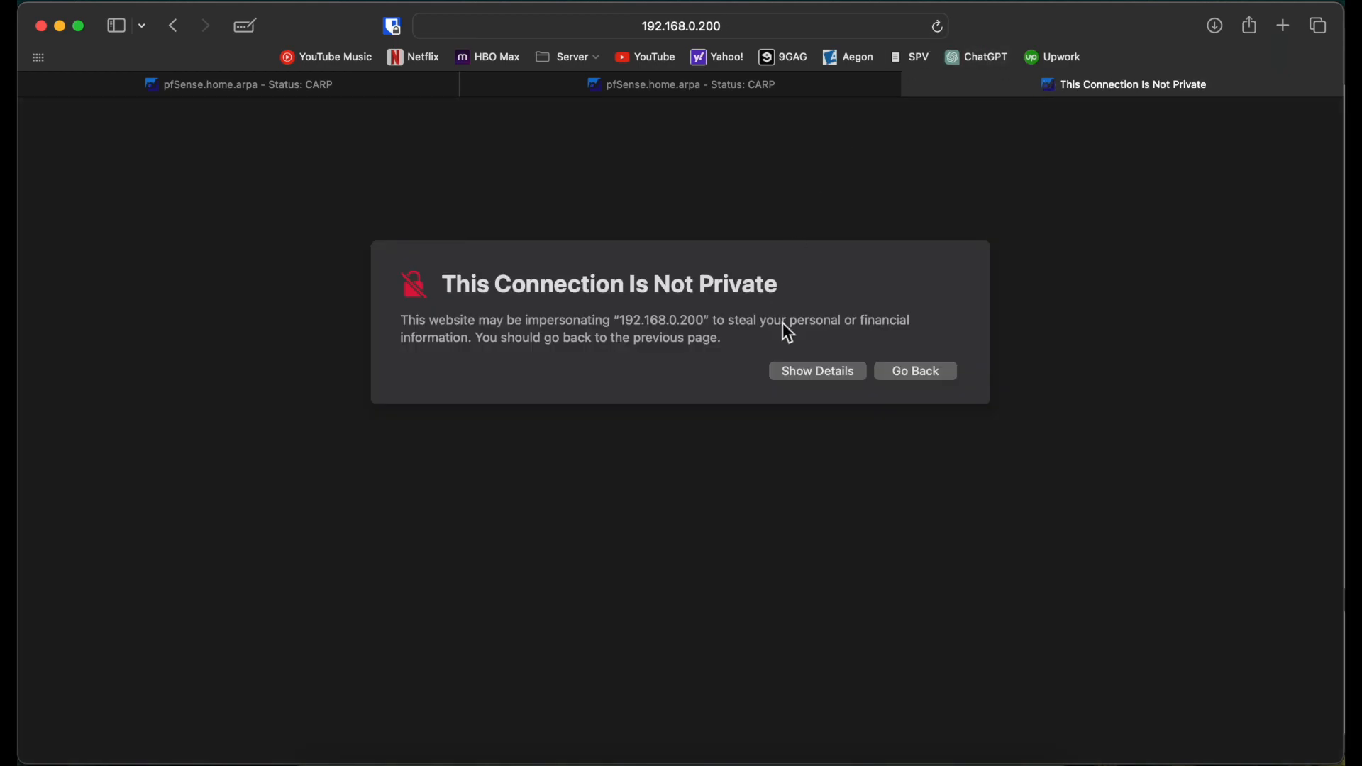
pyautogui.click(807, 375)
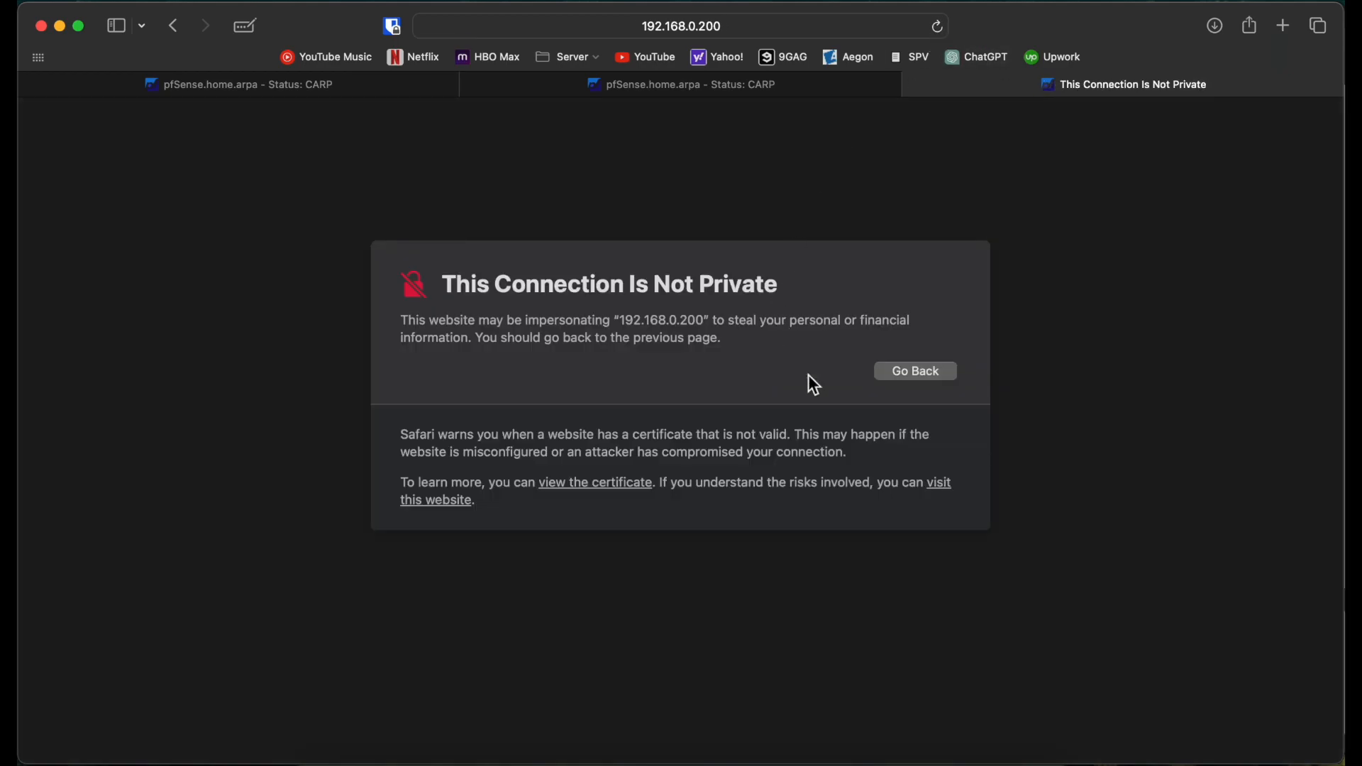
pyautogui.click(944, 483)
pyautogui.click(741, 453)
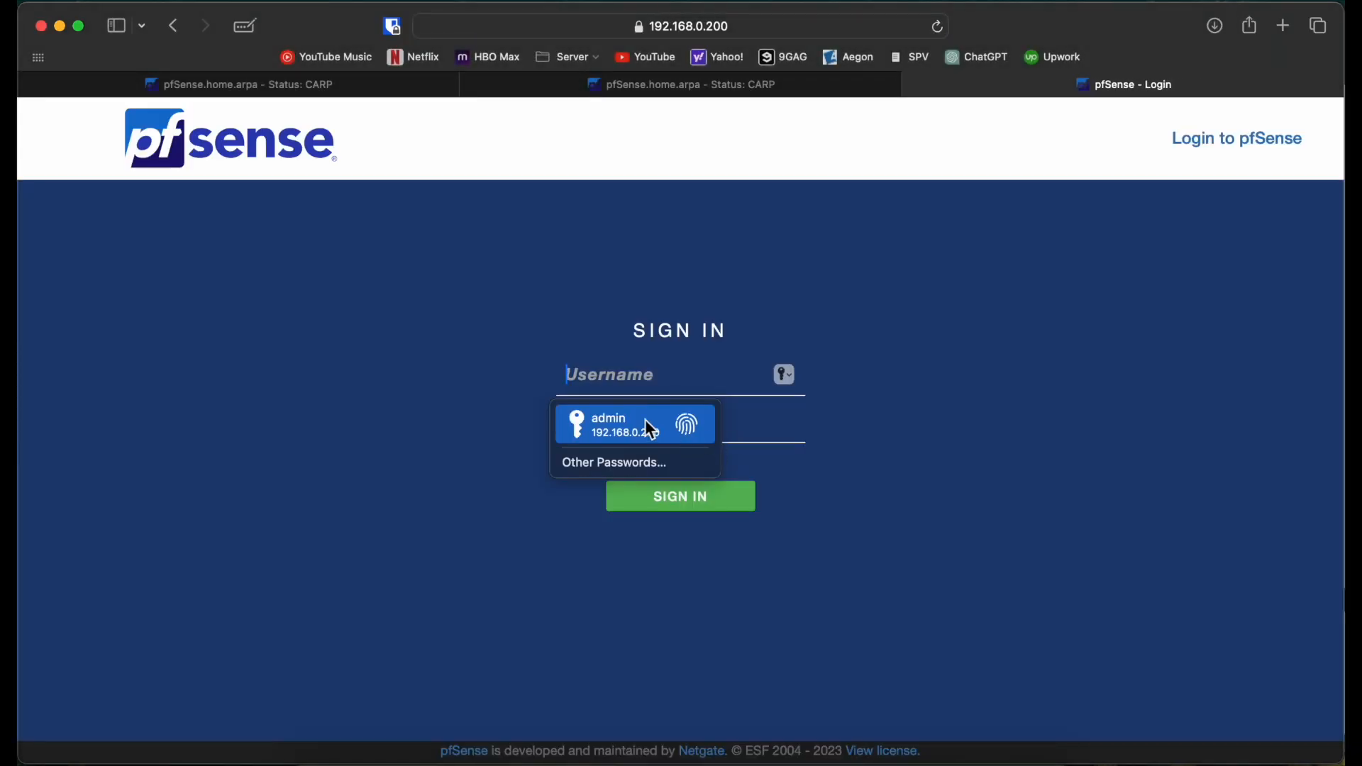
pyautogui.click(651, 429)
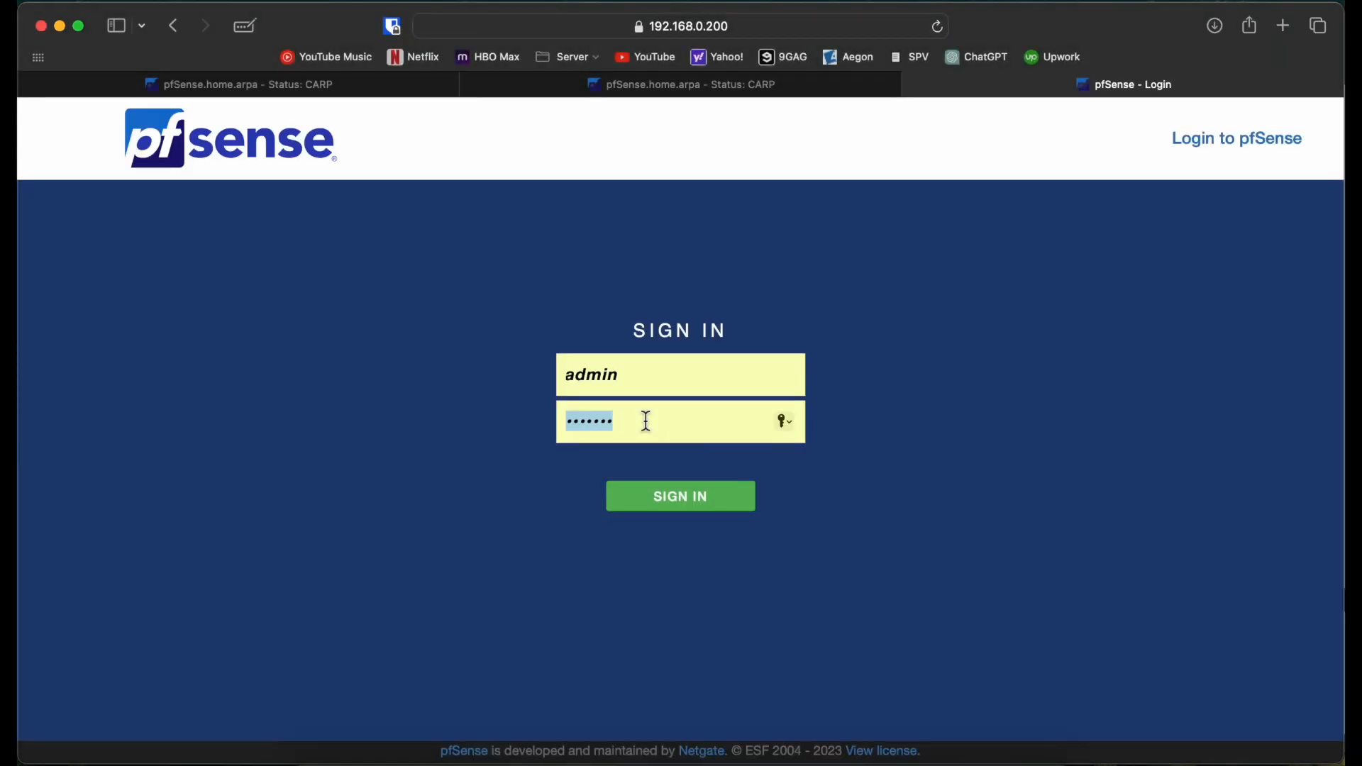
pyautogui.press('Return')
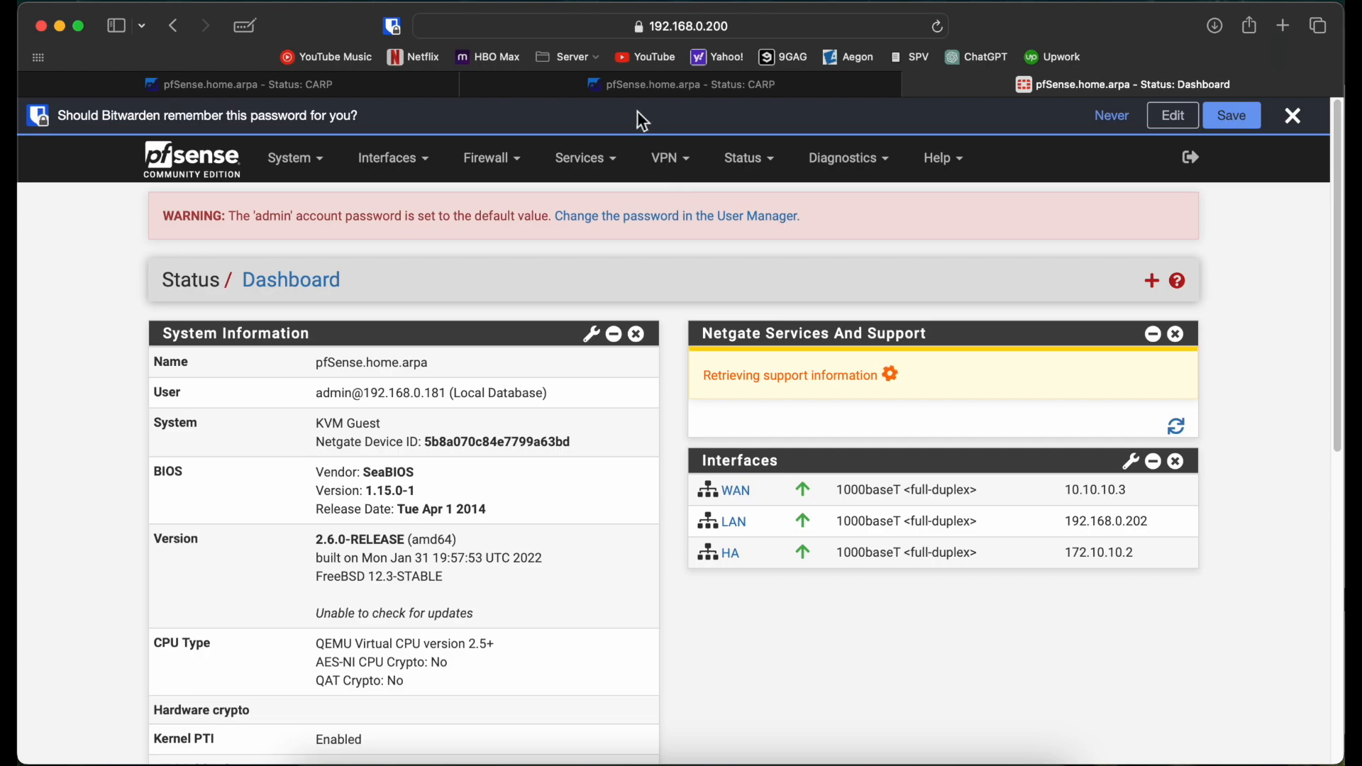
# Step: Refresh the 192.168.0.202 and 192.168.0.201 CARP pages and check the ongoing pings
pyautogui.click(628, 91)
pyautogui.click(936, 28)
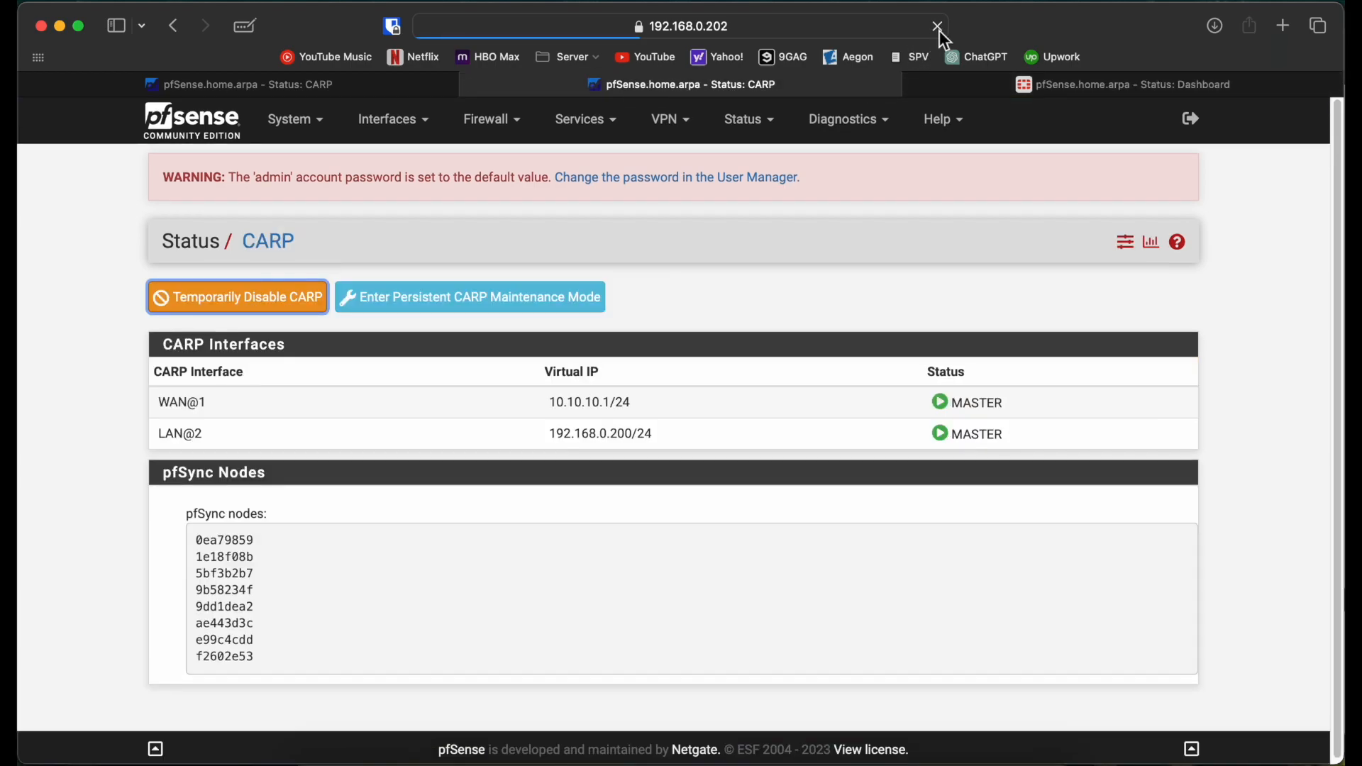
pyautogui.click(316, 88)
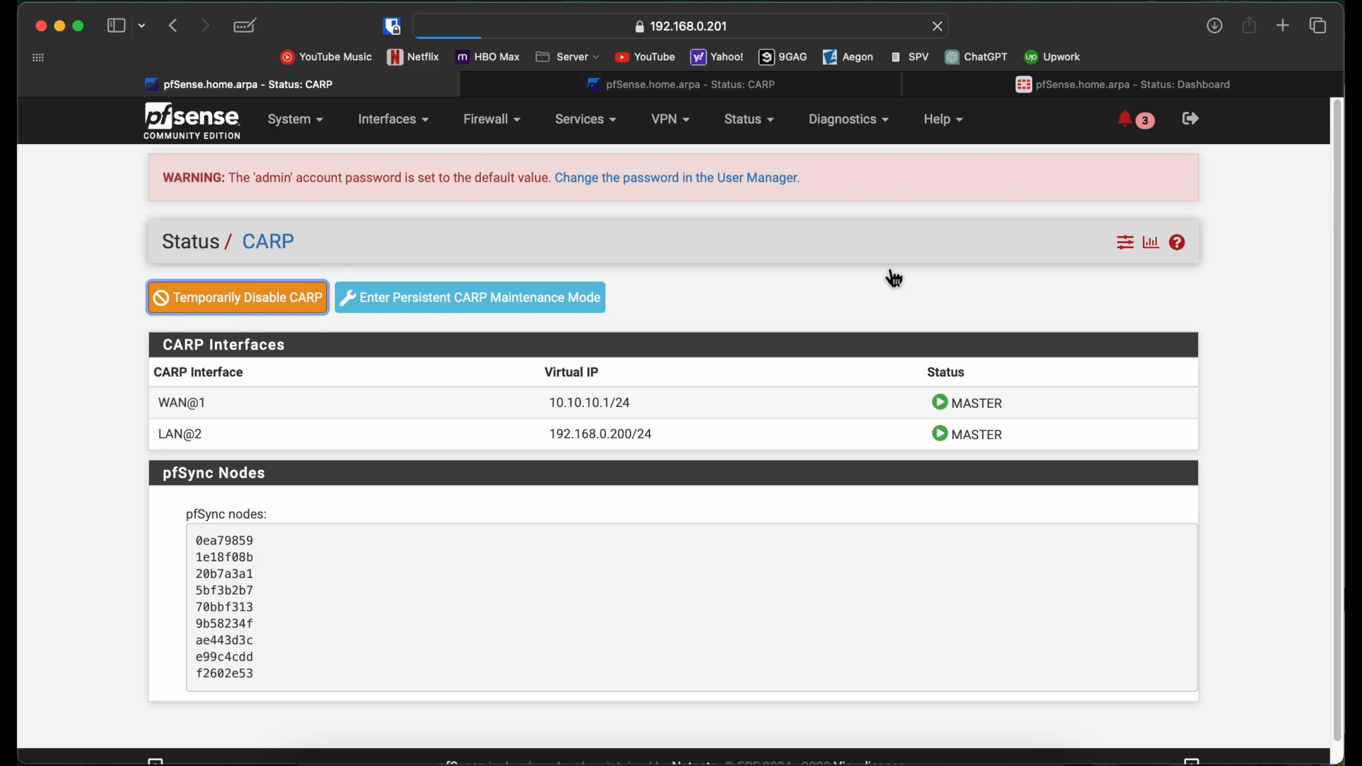
pyautogui.hotkey('ctrl', 'Right')
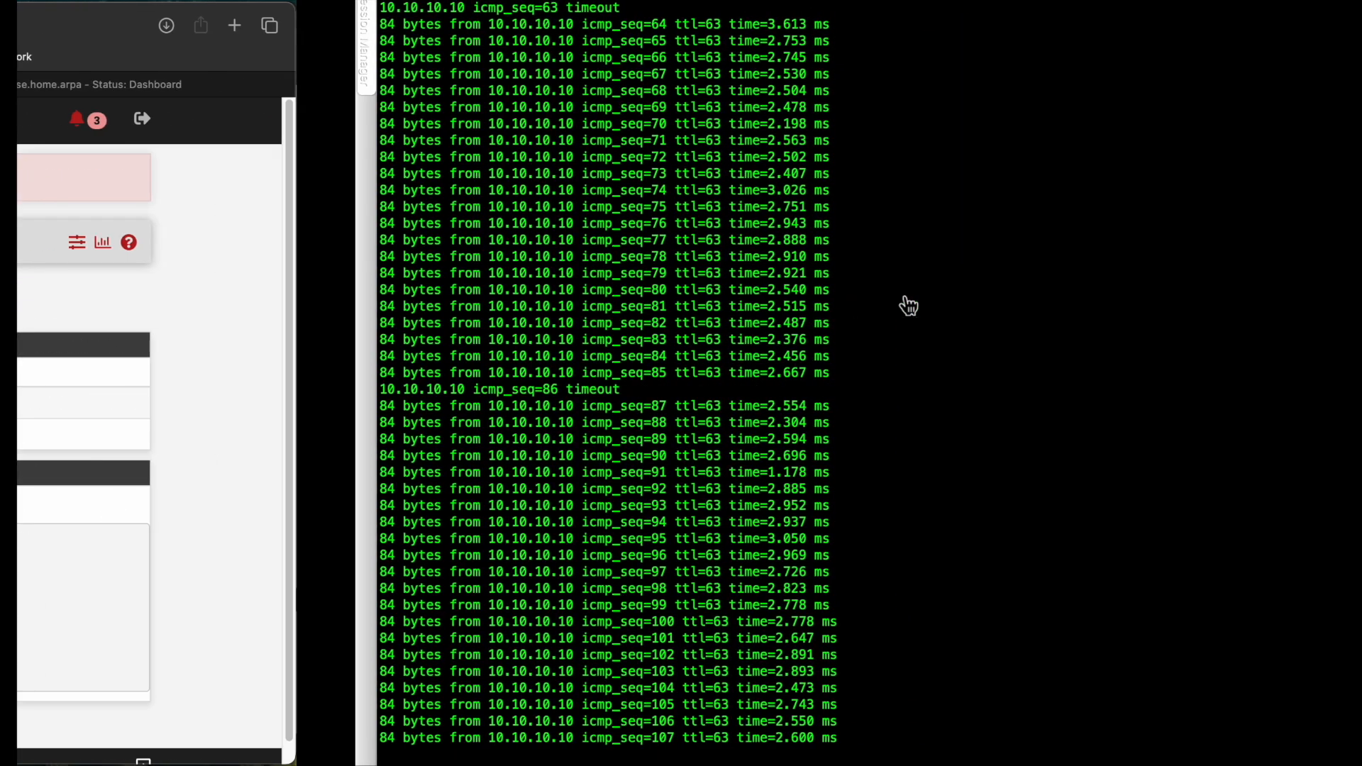
pyautogui.hotkey('ctrl', 'Left')
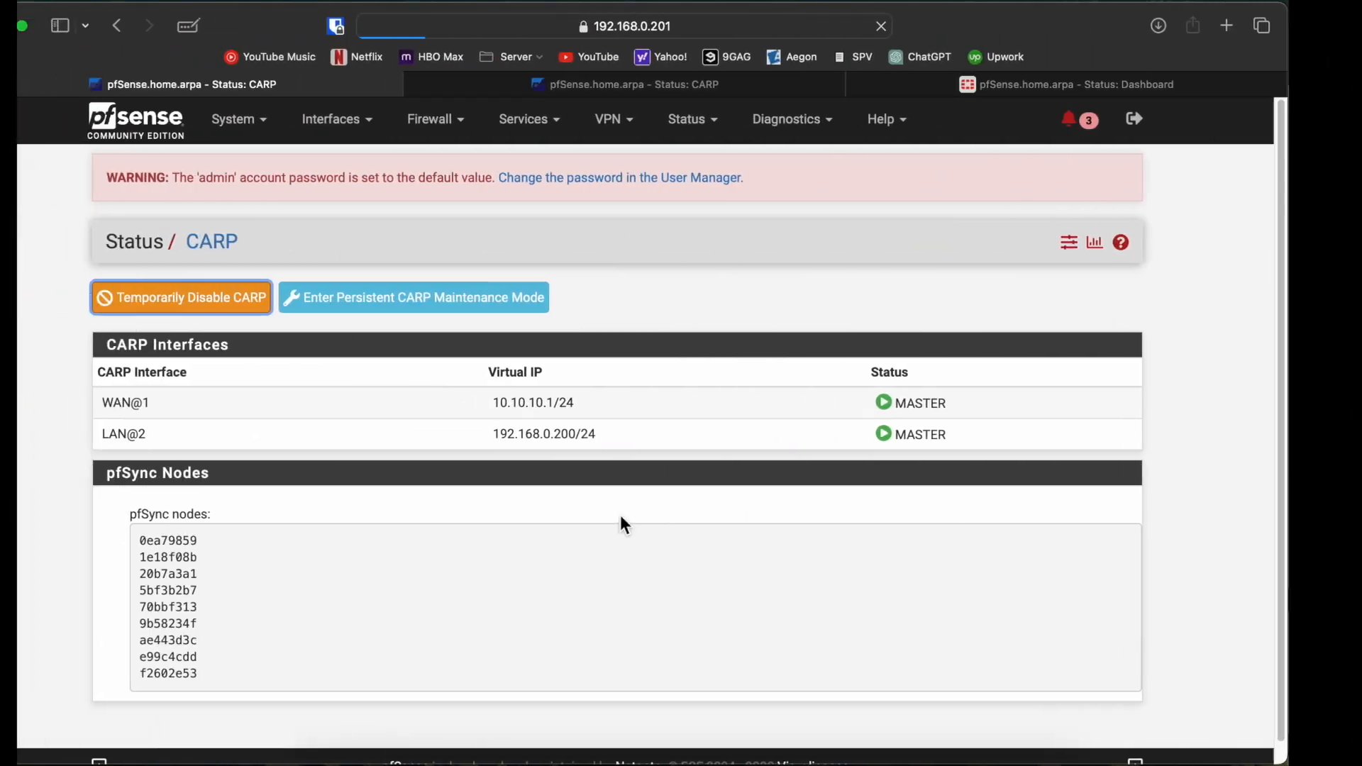
pyautogui.click(643, 763)
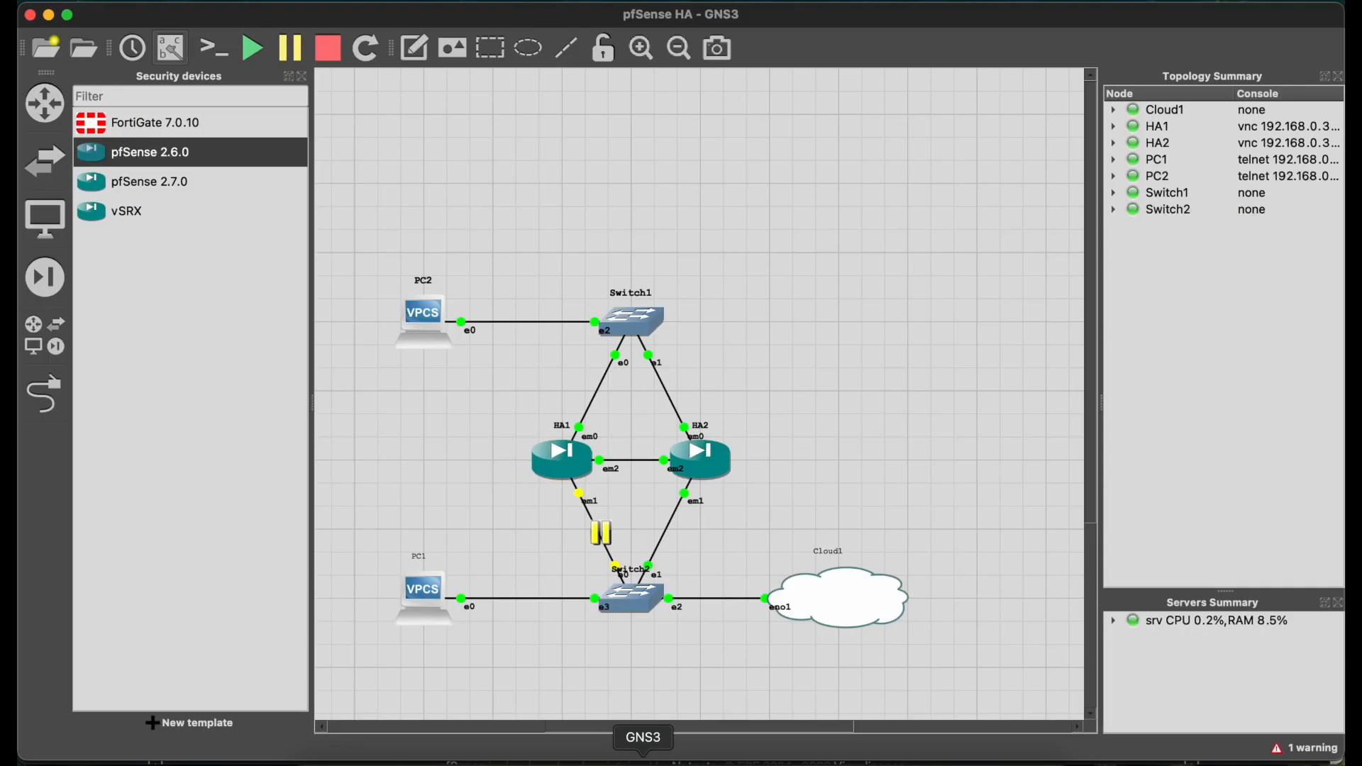
# Step: Resume HA1's em1 link to Switch2 and confirm the pings keep running
pyautogui.rightClick(601, 539)
pyautogui.click(631, 572)
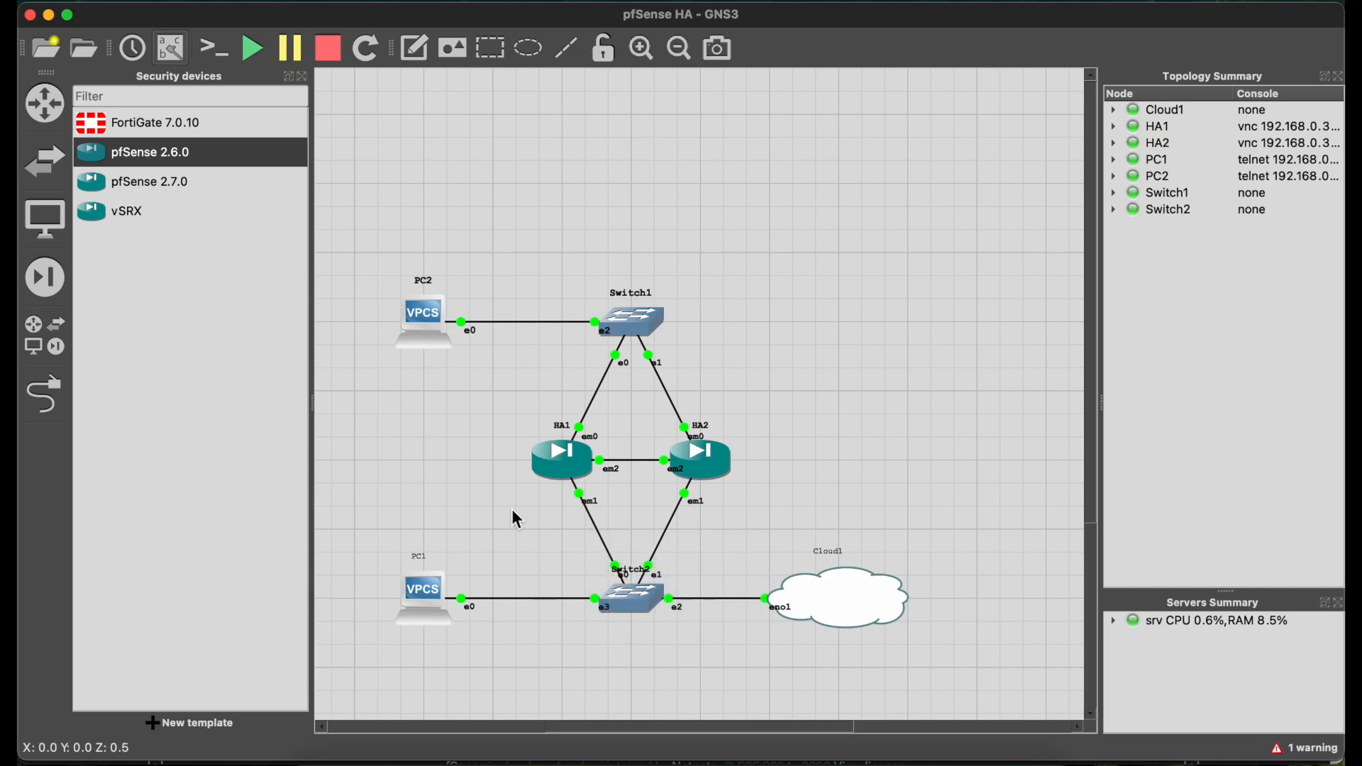
pyautogui.hotkey('ctrl', 'Right')
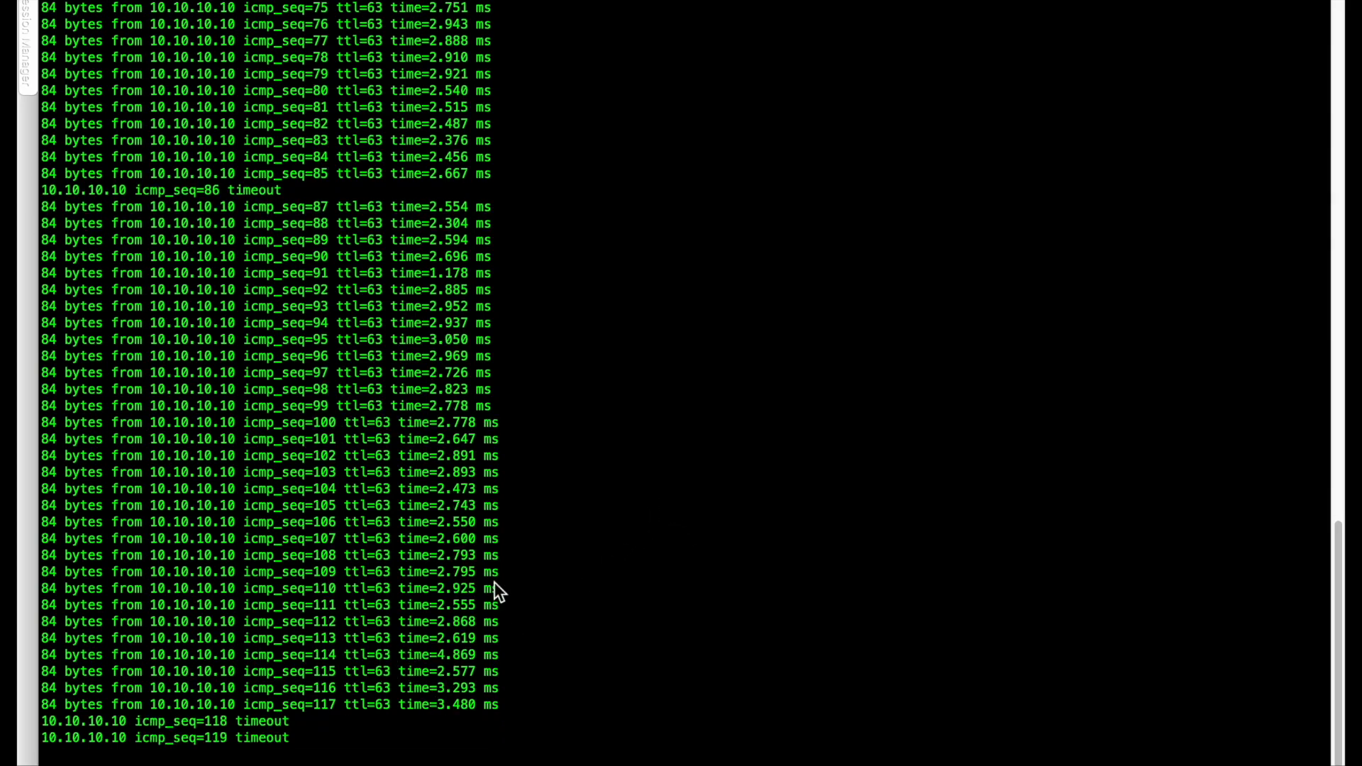
pyautogui.hotkey('ctrl', 'Left')
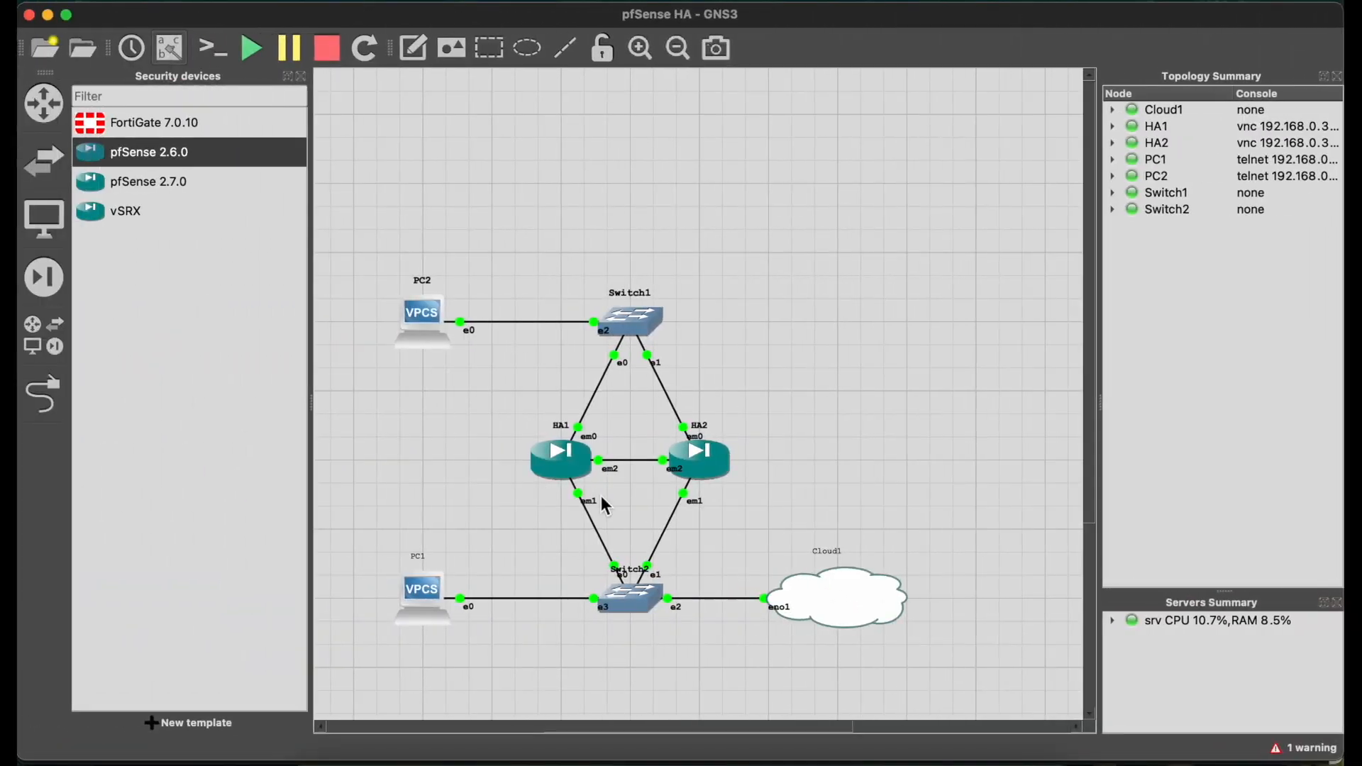
pyautogui.click(339, 760)
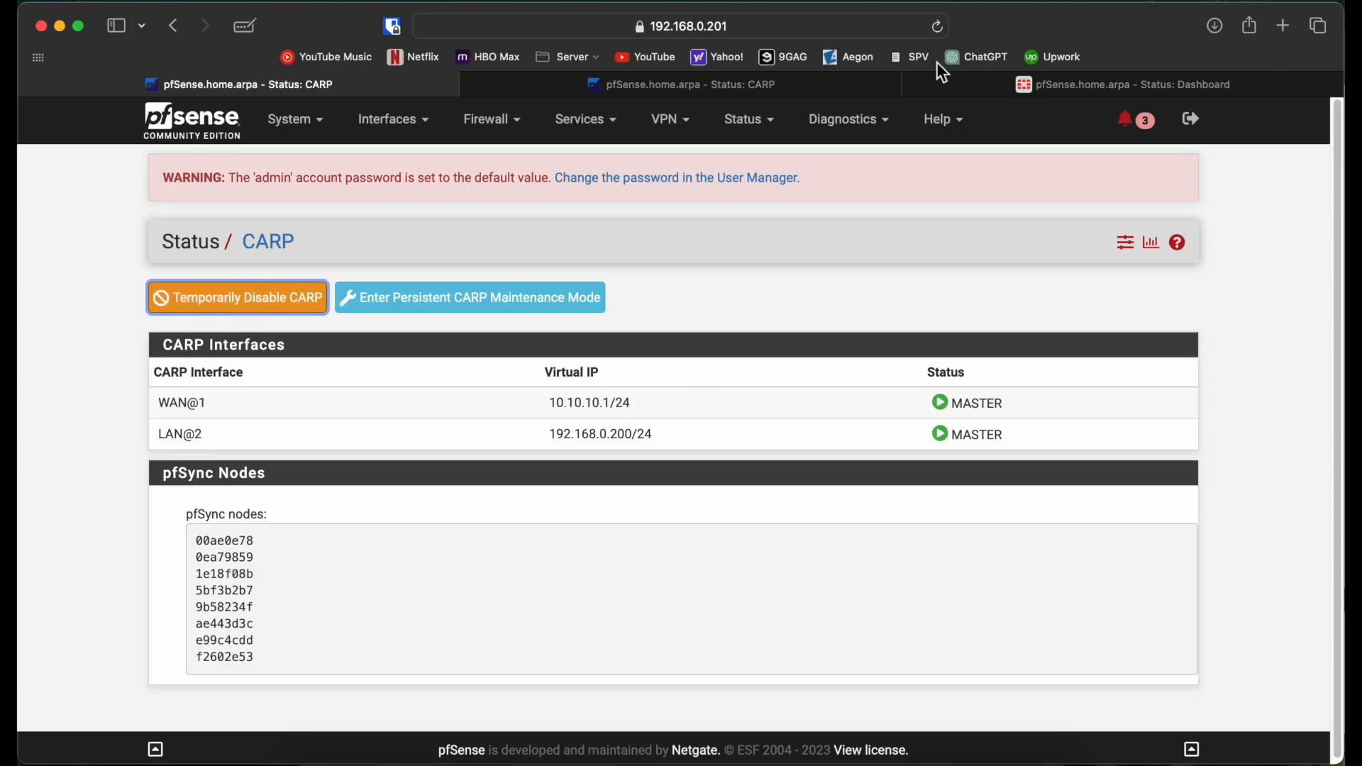
# Step: Sign back into the timed-out 192.168.0.200 tab and open Status > CARP (failover)
pyautogui.click(973, 87)
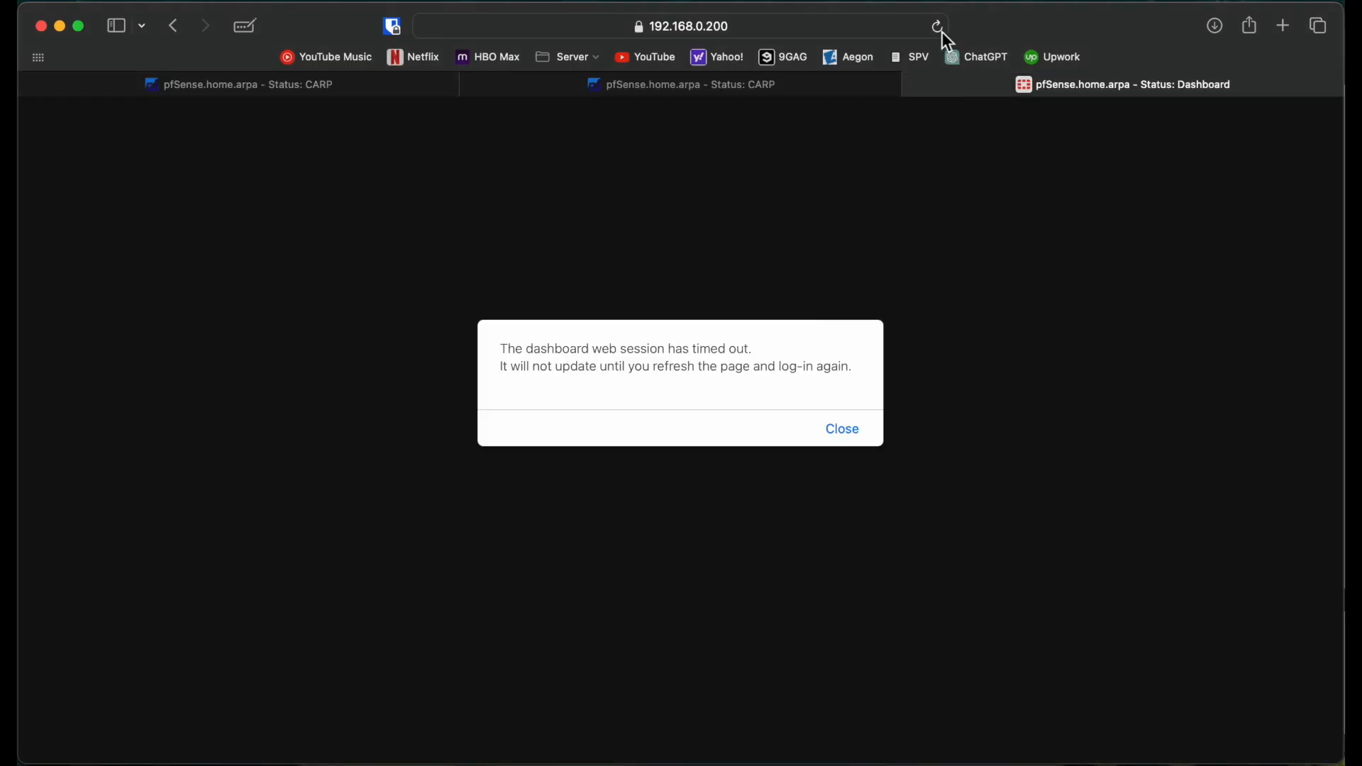
pyautogui.click(939, 29)
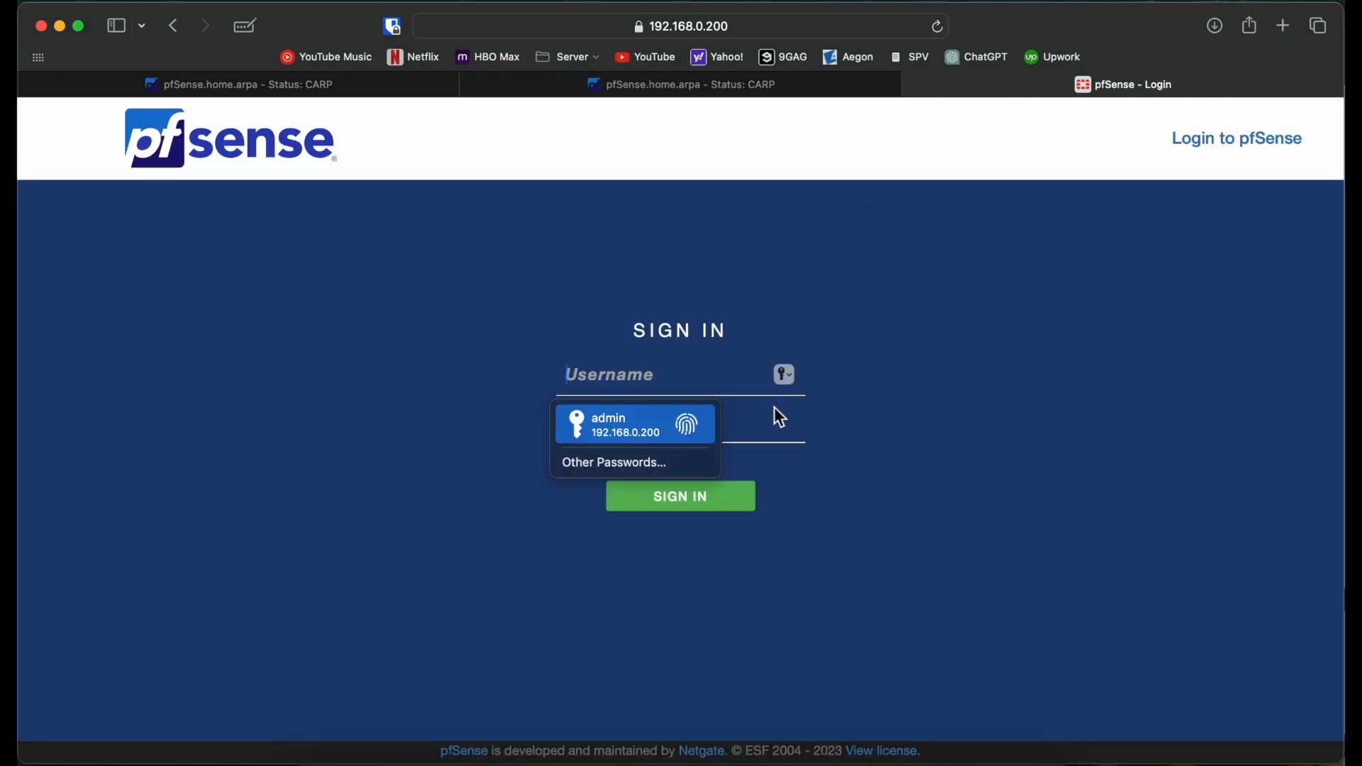
pyautogui.press('Return')
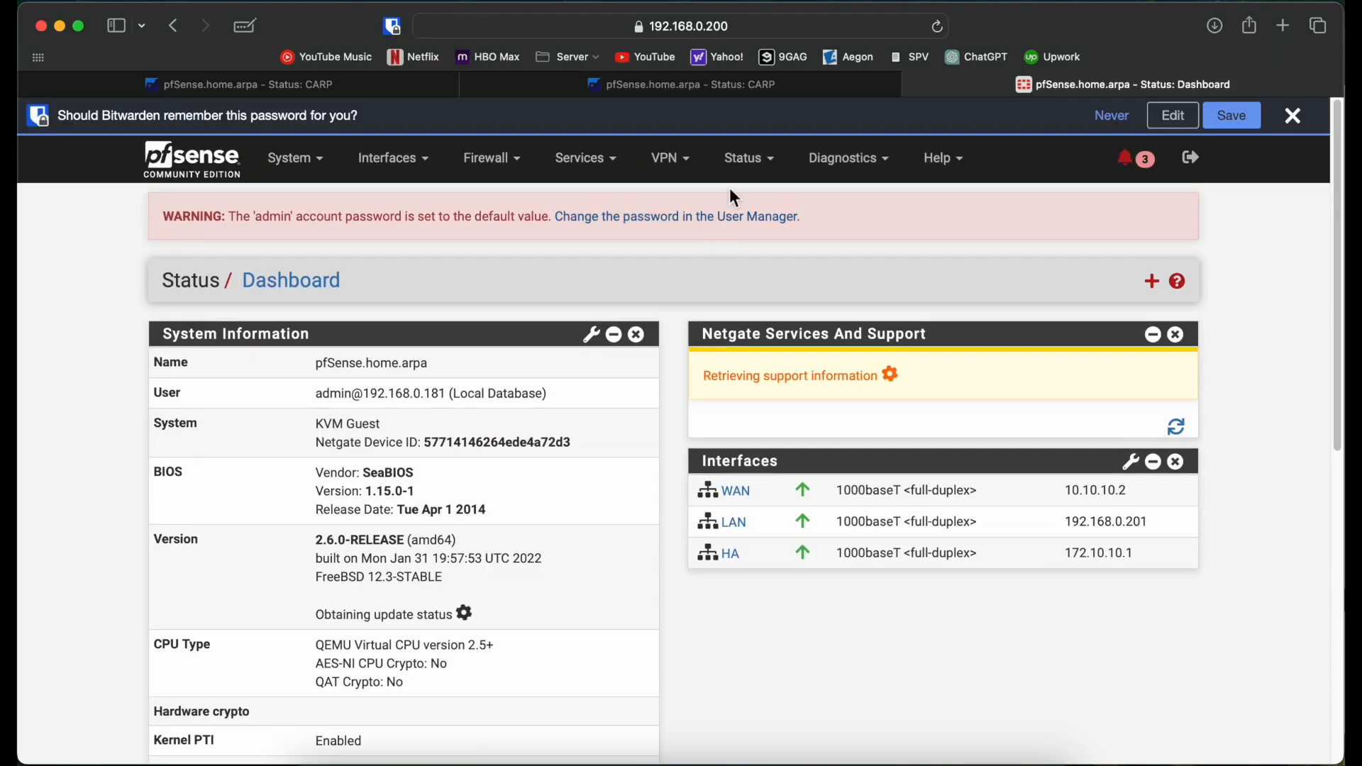
pyautogui.click(748, 158)
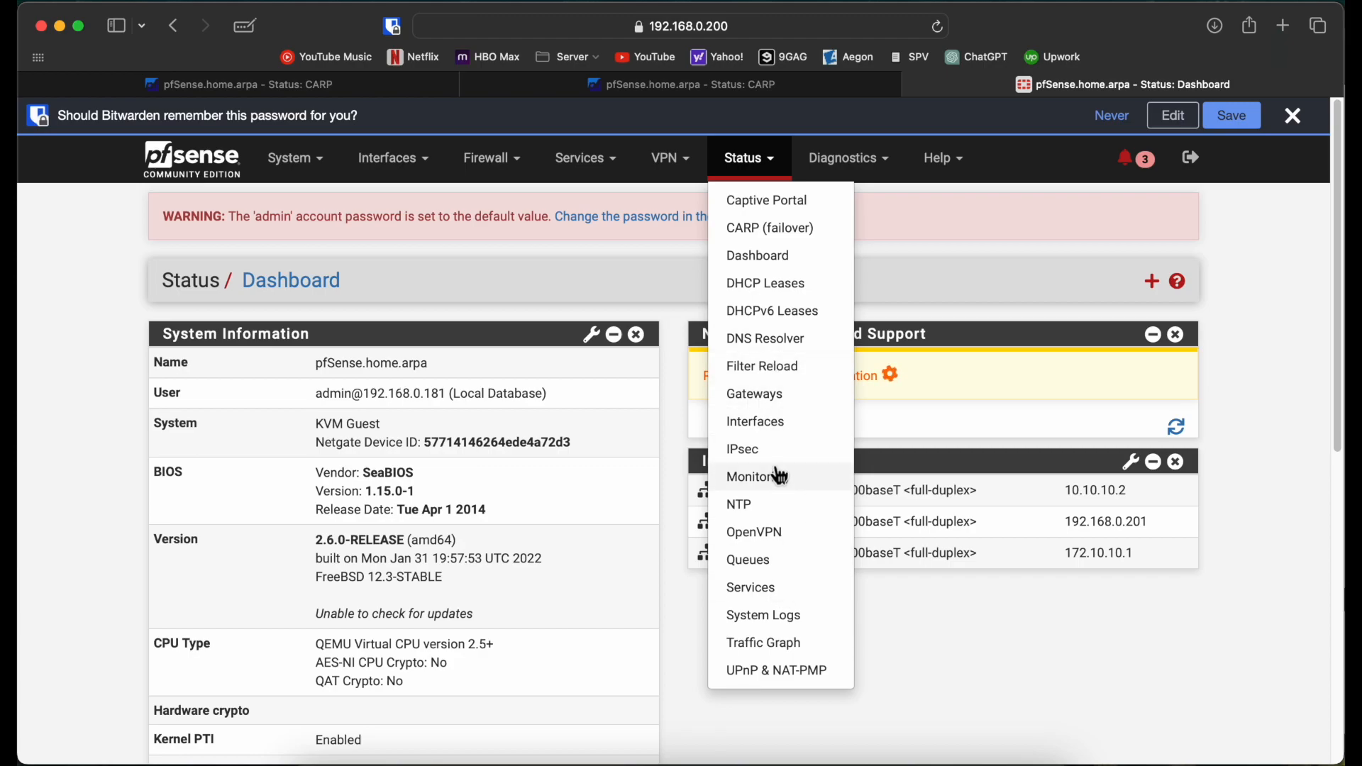
pyautogui.click(780, 225)
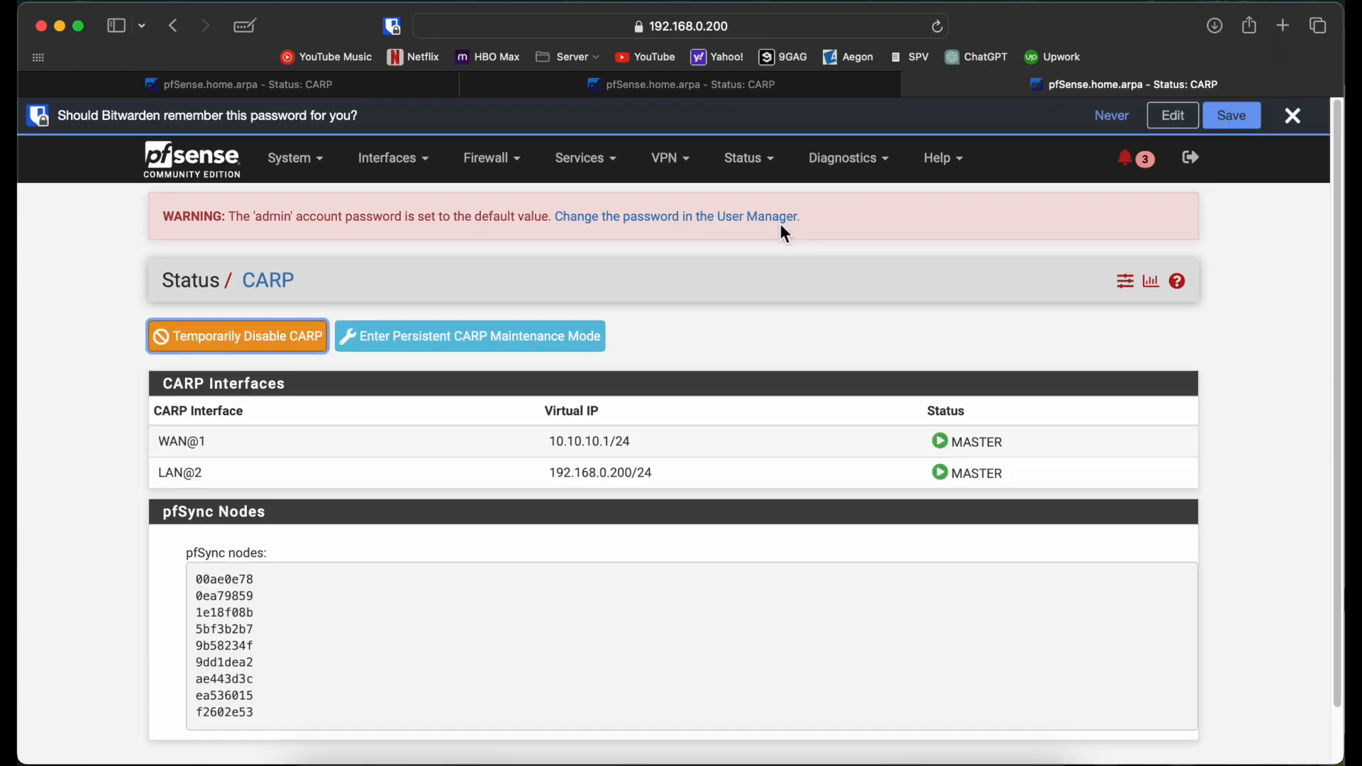
# Step: Refresh the CARP pages, confirming 192.168.0.202 is BACKUP and 192.168.0.201 is MASTER
pyautogui.click(742, 87)
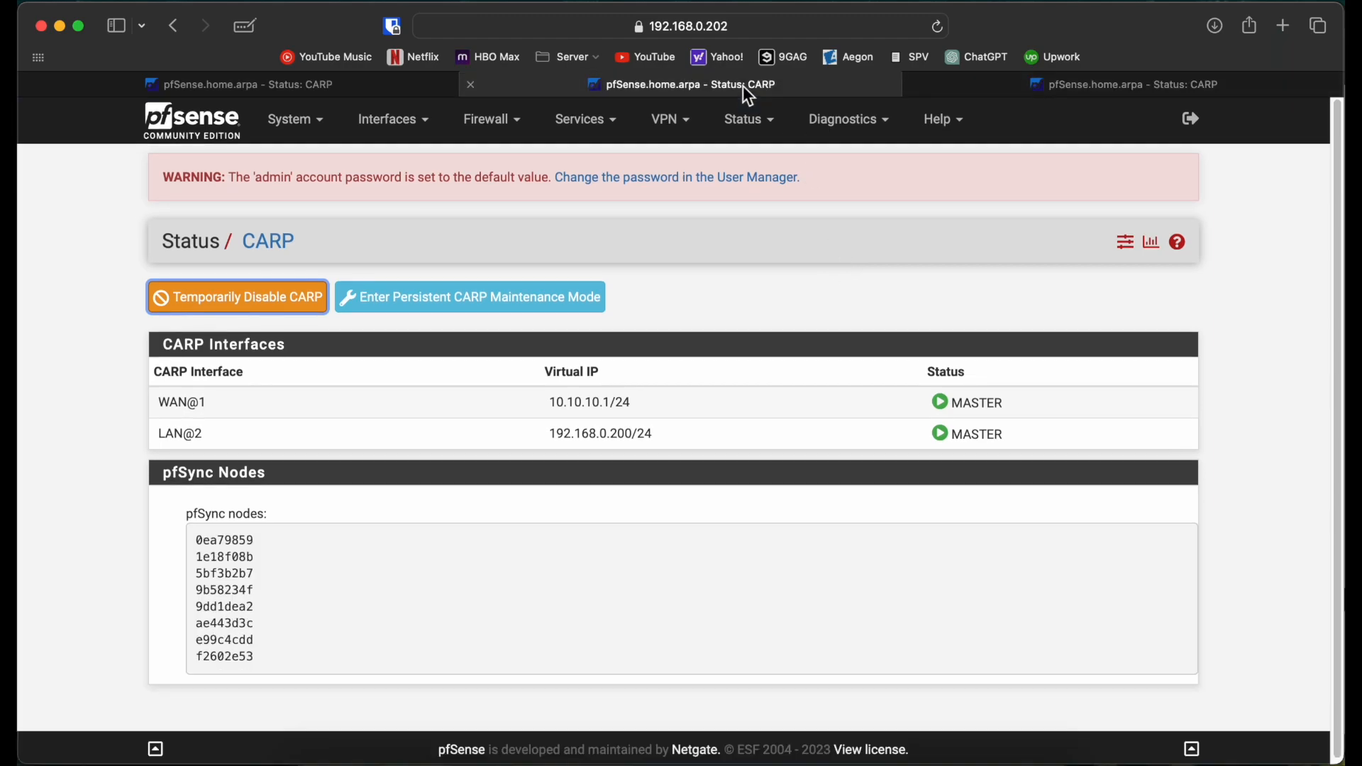
pyautogui.click(935, 24)
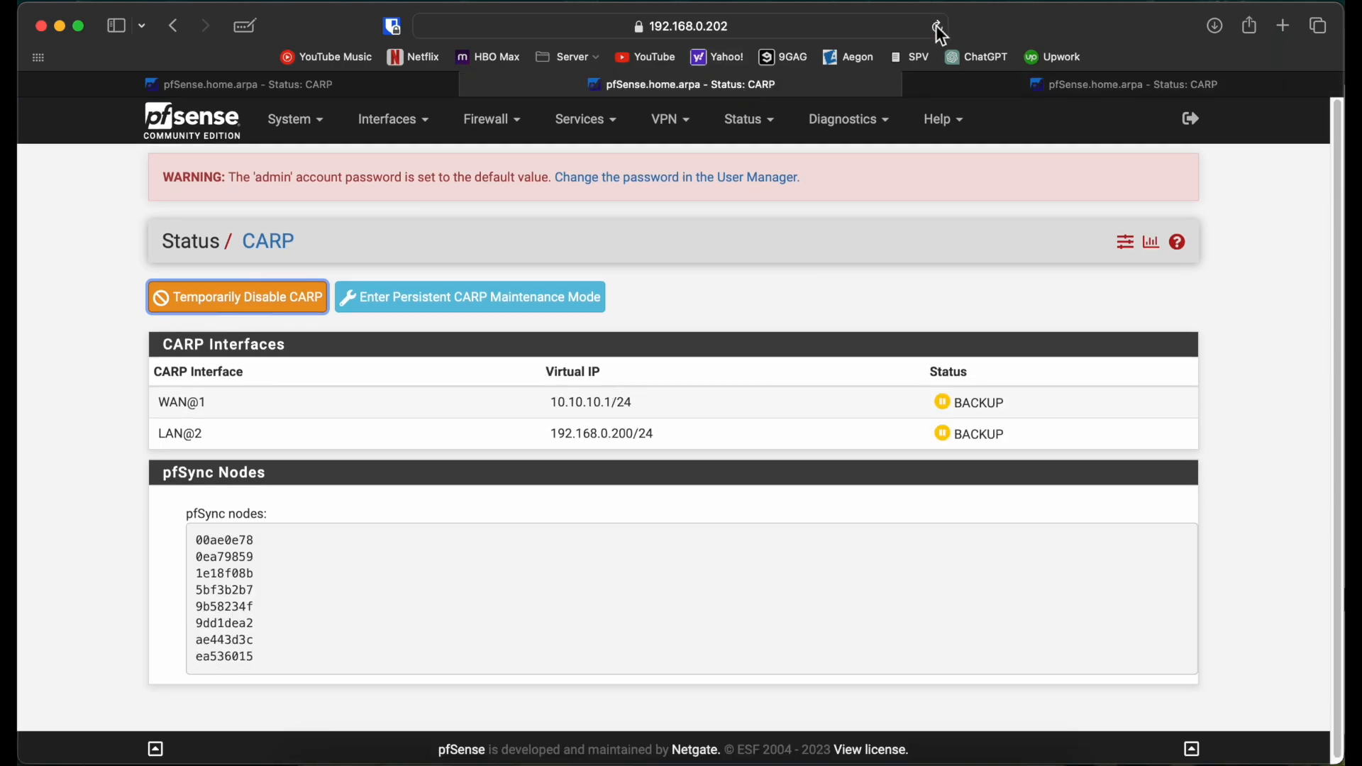
pyautogui.click(334, 83)
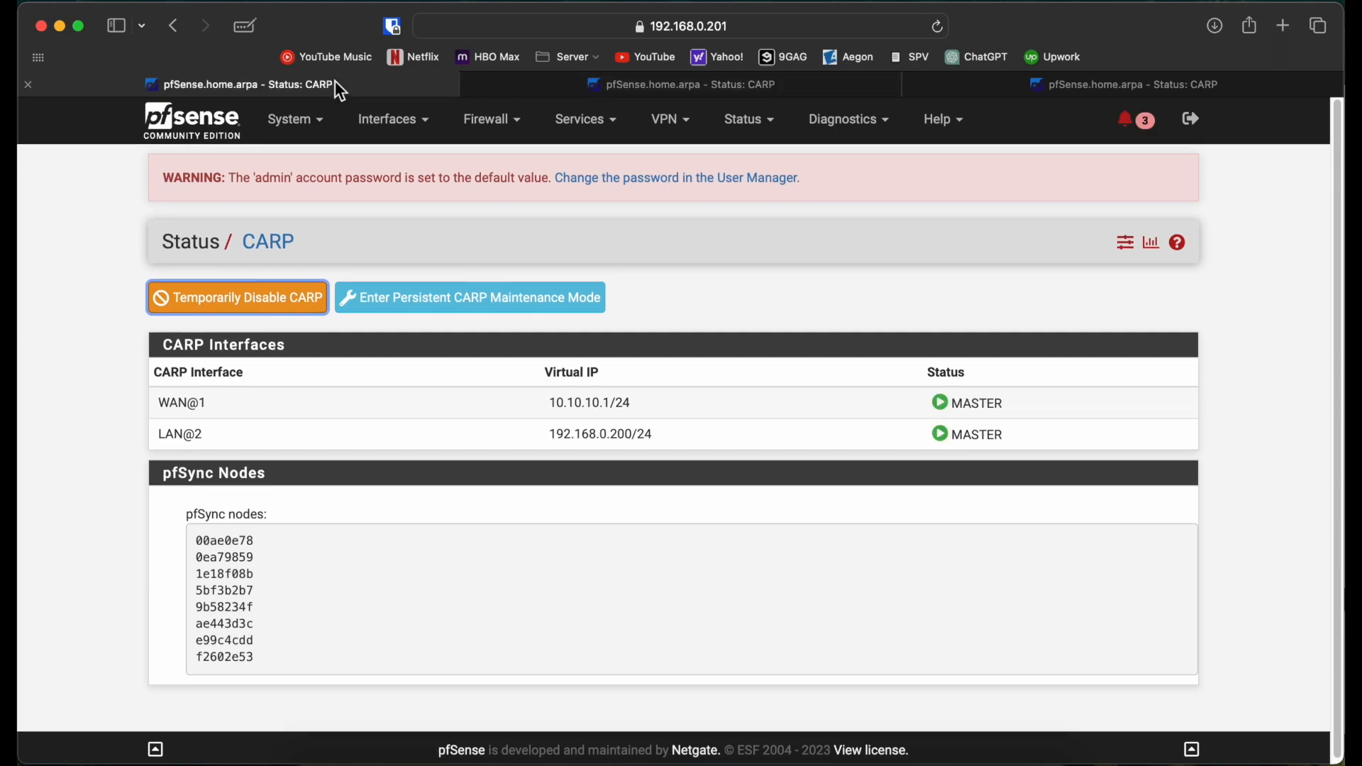
pyautogui.click(938, 27)
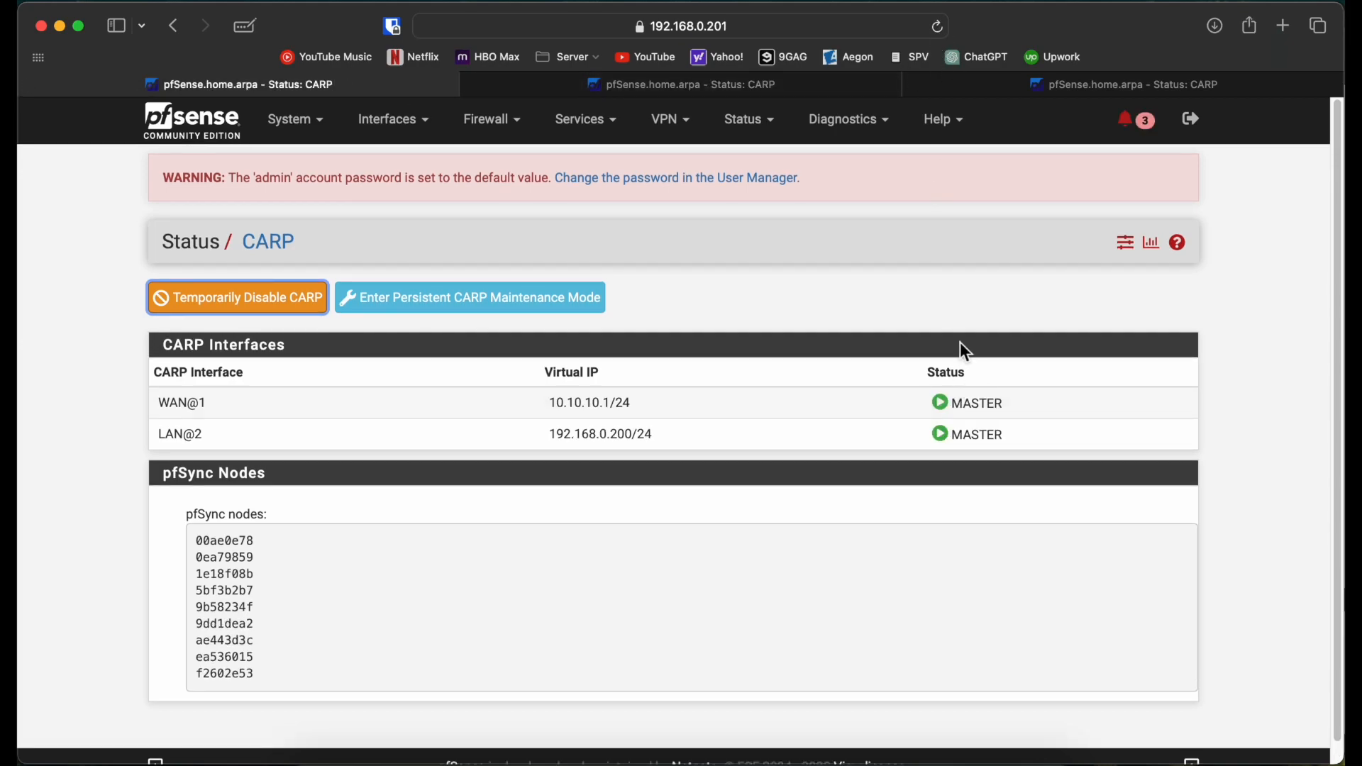
pyautogui.click(643, 760)
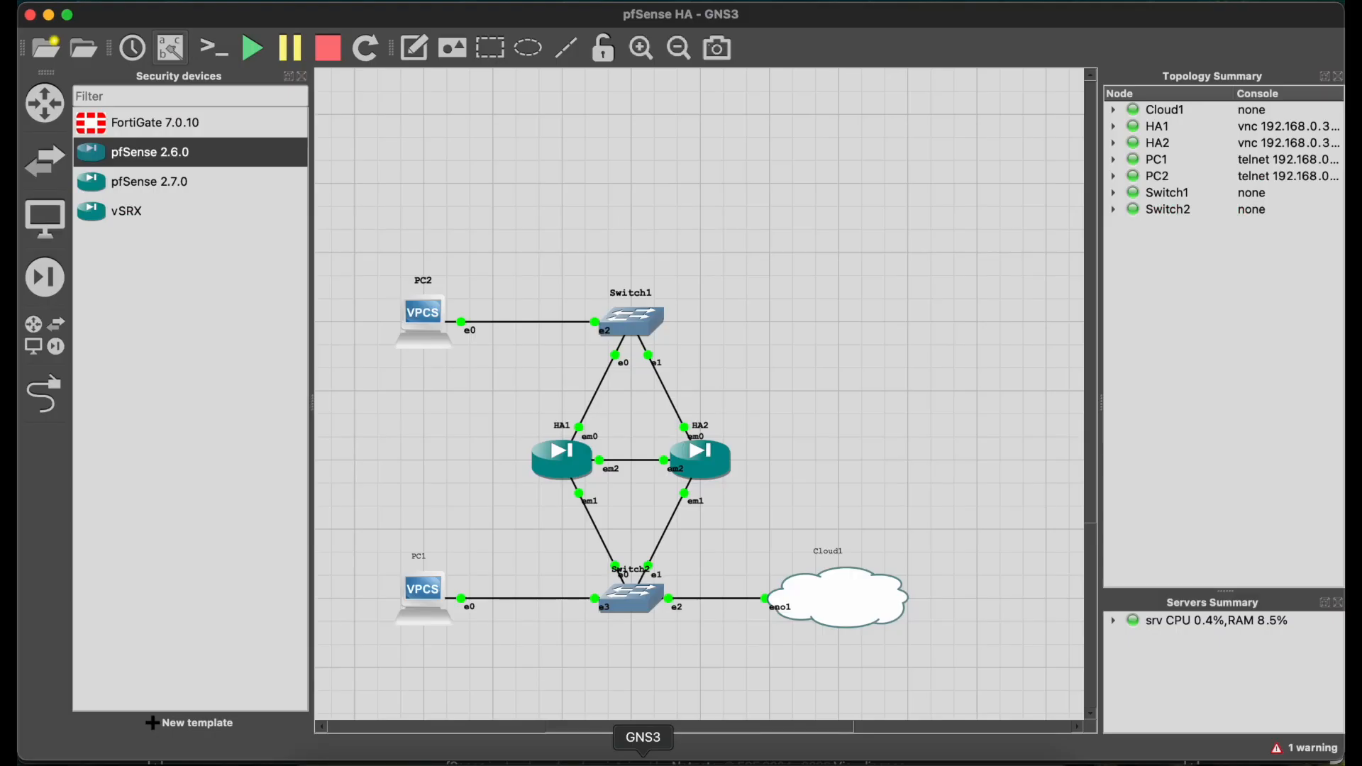
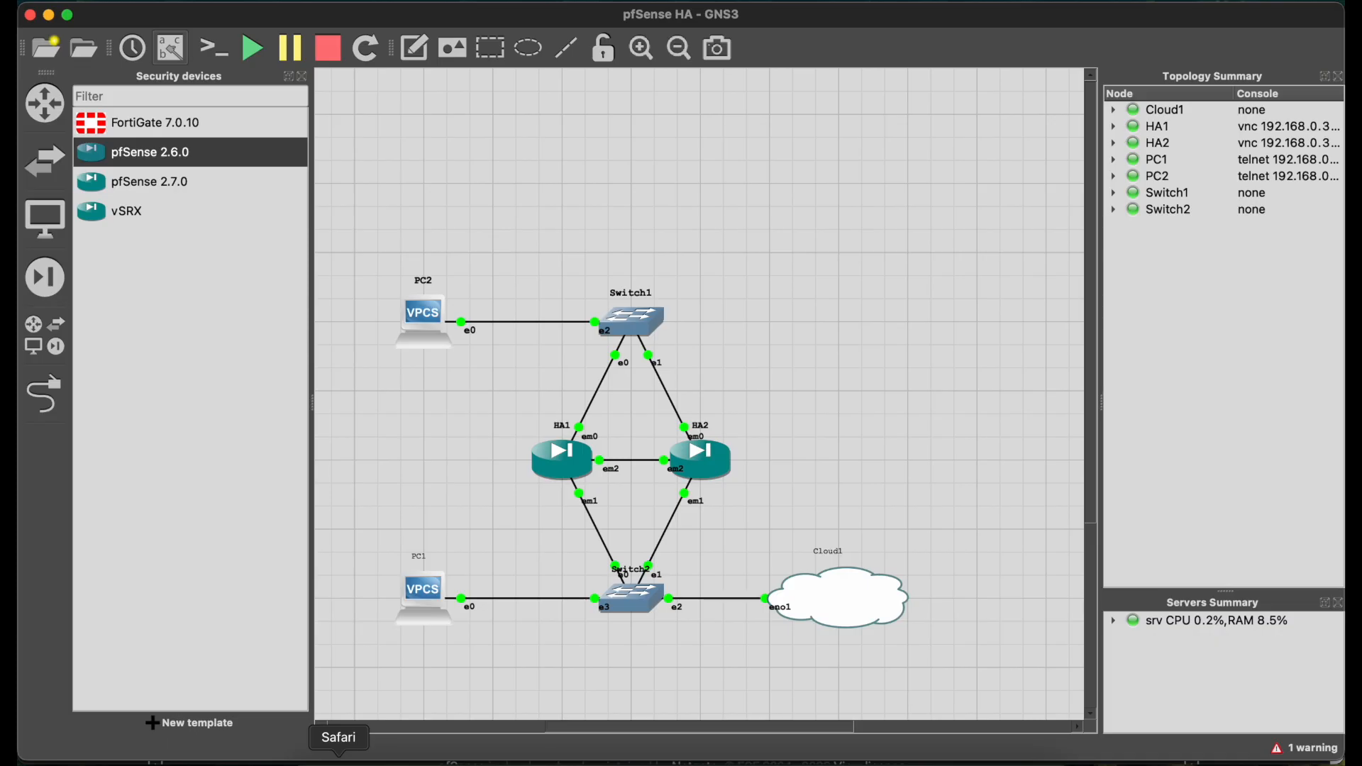
# Step: Bring Safari forward and go to the first node's WAN (em0) interface page
pyautogui.click(339, 760)
pyautogui.click(116, 339)
pyautogui.scroll(1, 117, 339)
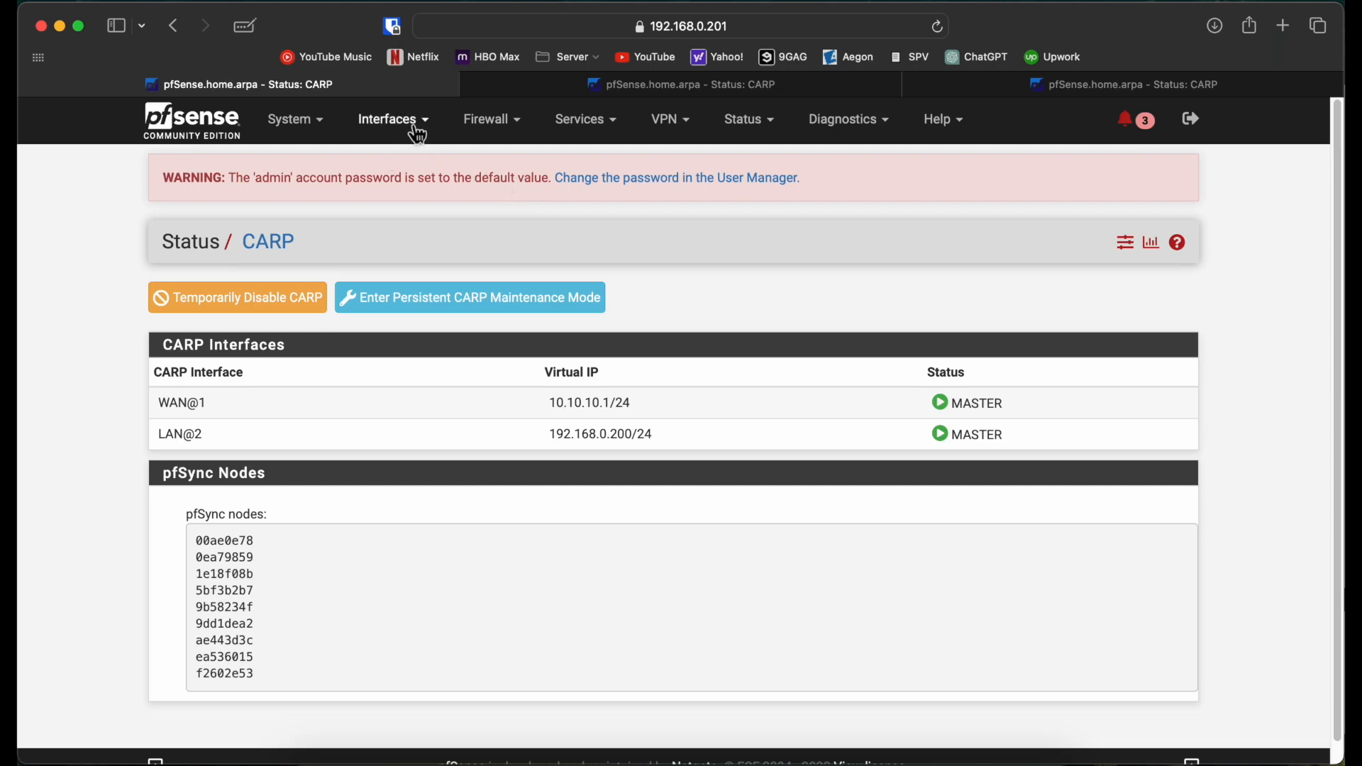
pyautogui.click(392, 120)
pyautogui.click(421, 212)
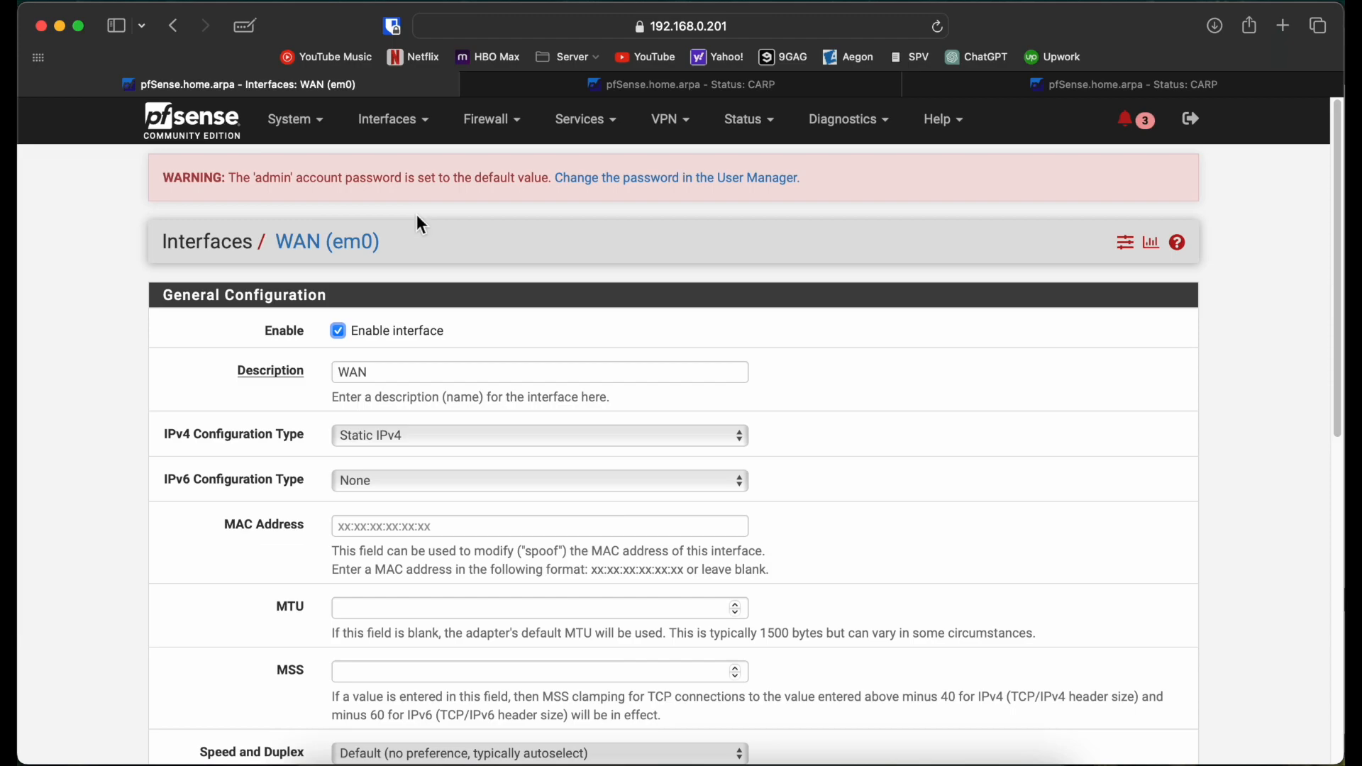
# Step: Clear WAN address 10.10.10.2, set IPv4 Configuration Type to None and save
pyautogui.scroll(-5, 244, 484)
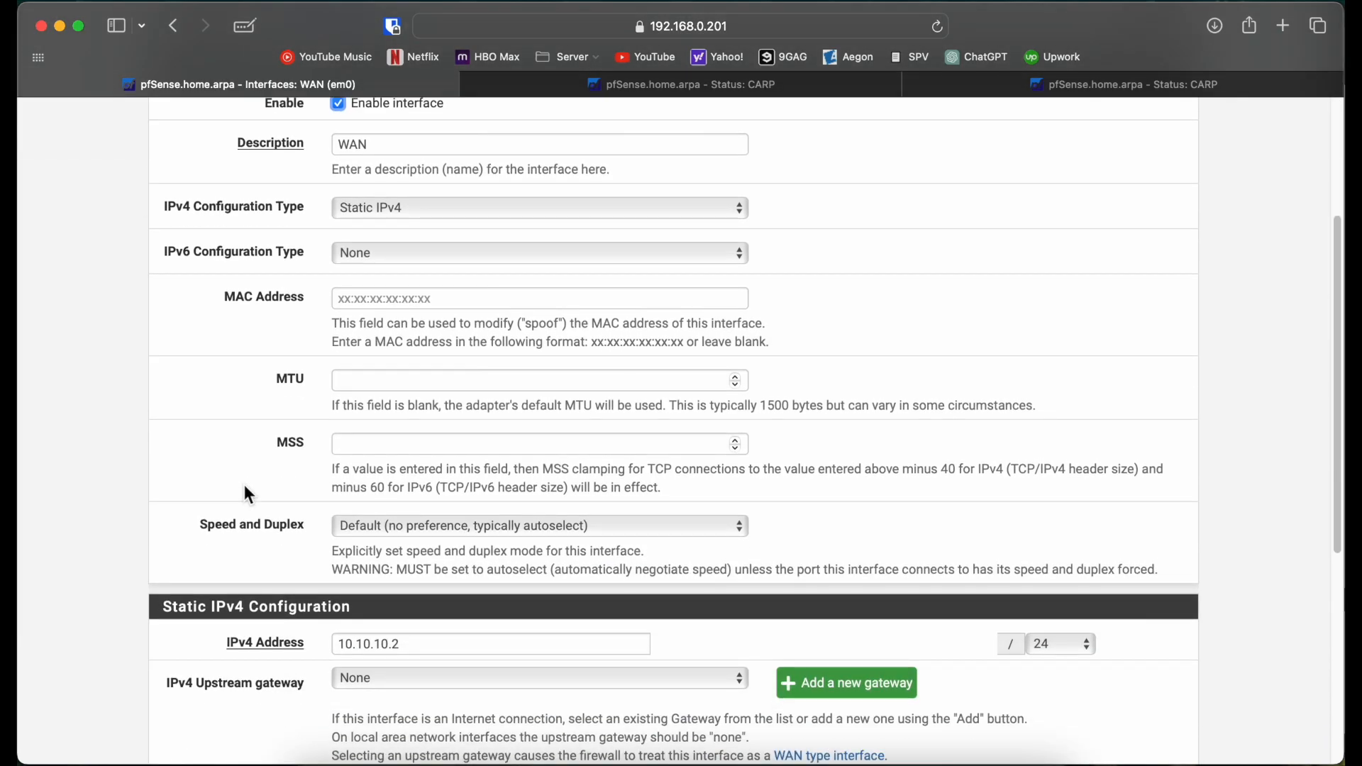
pyautogui.scroll(6, 243, 484)
pyautogui.scroll(-5, 244, 483)
pyautogui.moveTo(439, 606); pyautogui.dragTo(185, 603)
pyautogui.press('BackSpace')
pyautogui.click(402, 164)
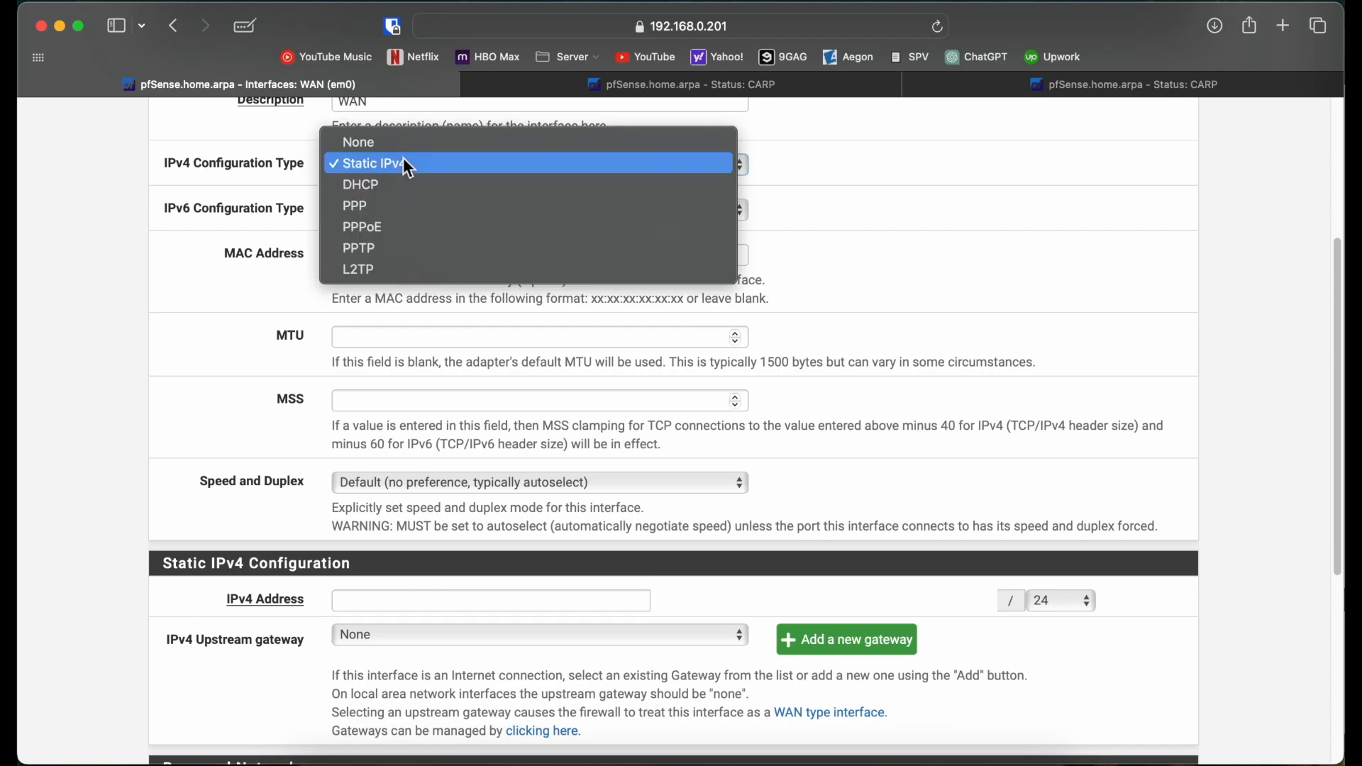
pyautogui.click(397, 141)
pyautogui.scroll(-3, 173, 499)
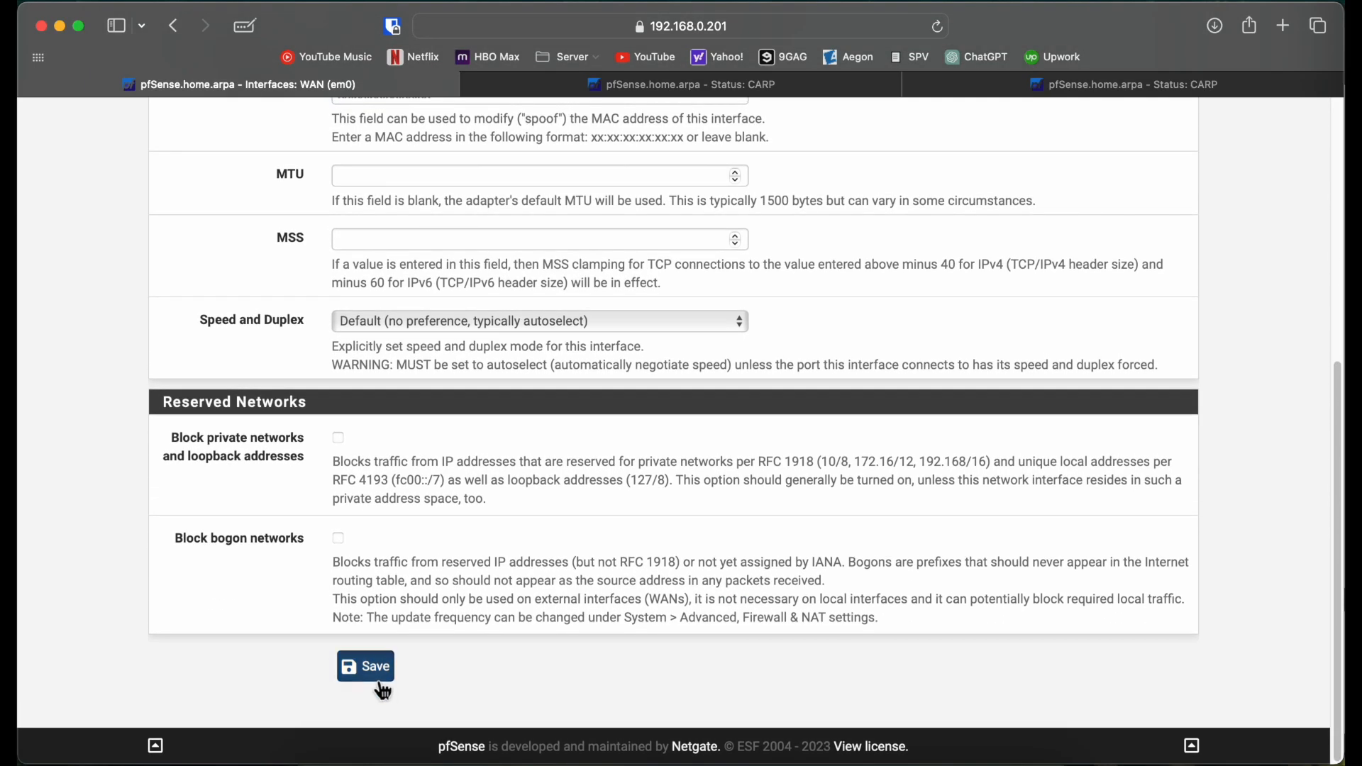
pyautogui.click(376, 667)
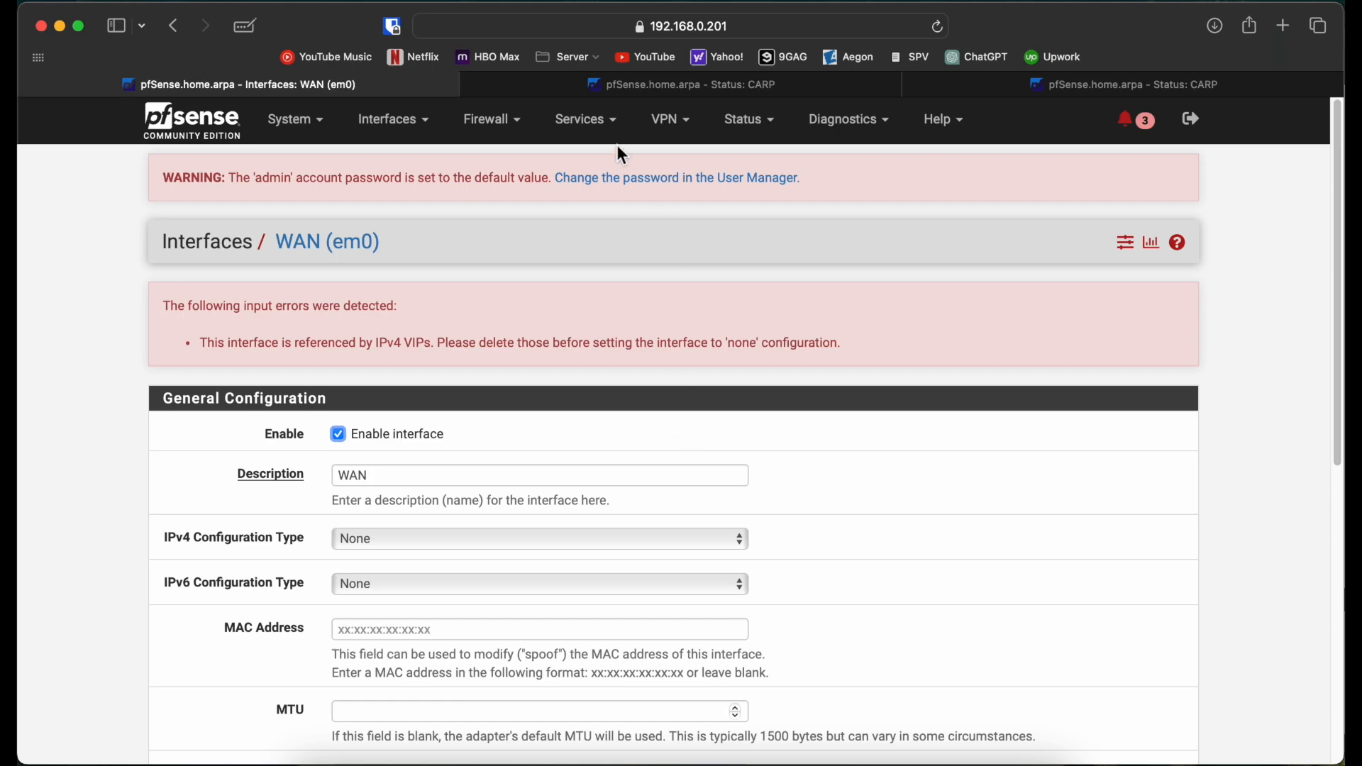
# Step: Delete the WAN CARP virtual IP 10.10.10.1
pyautogui.click(491, 119)
pyautogui.click(489, 298)
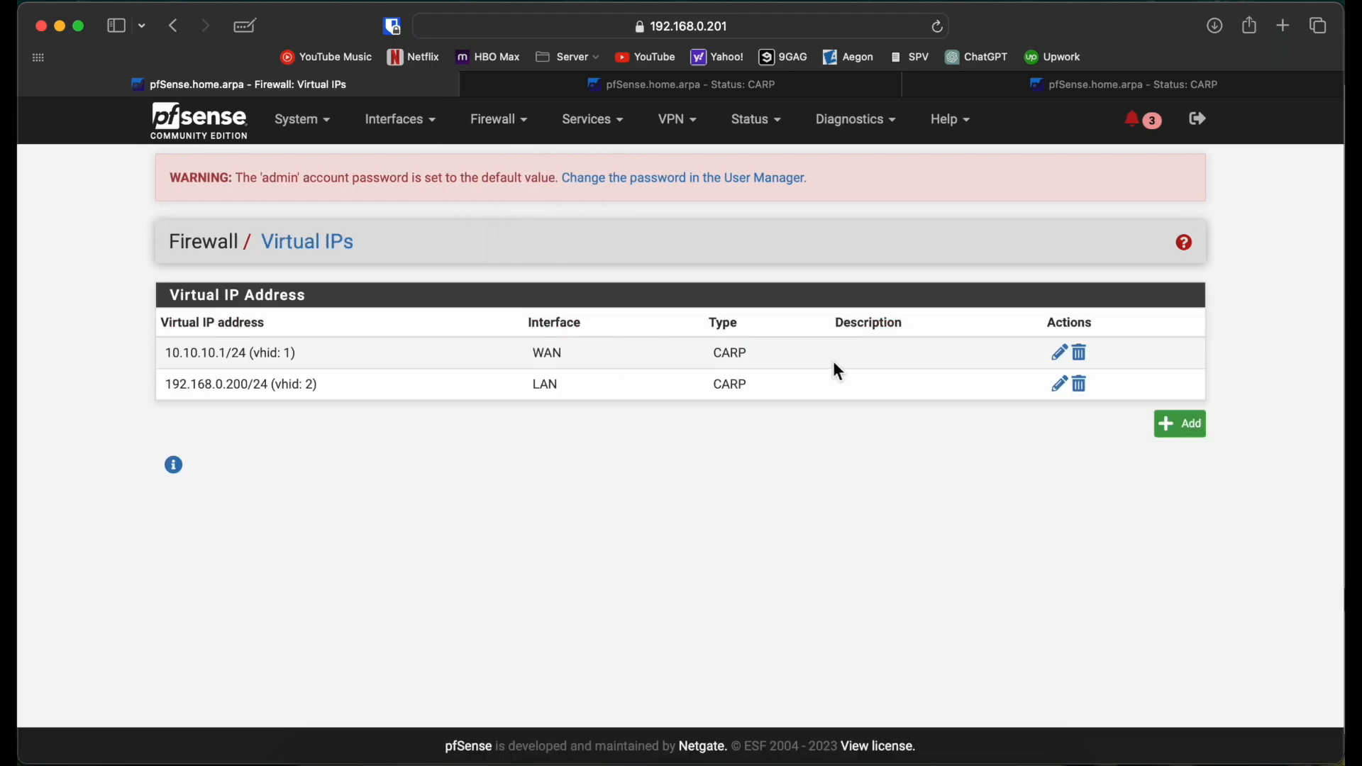
pyautogui.click(1080, 354)
pyautogui.click(860, 419)
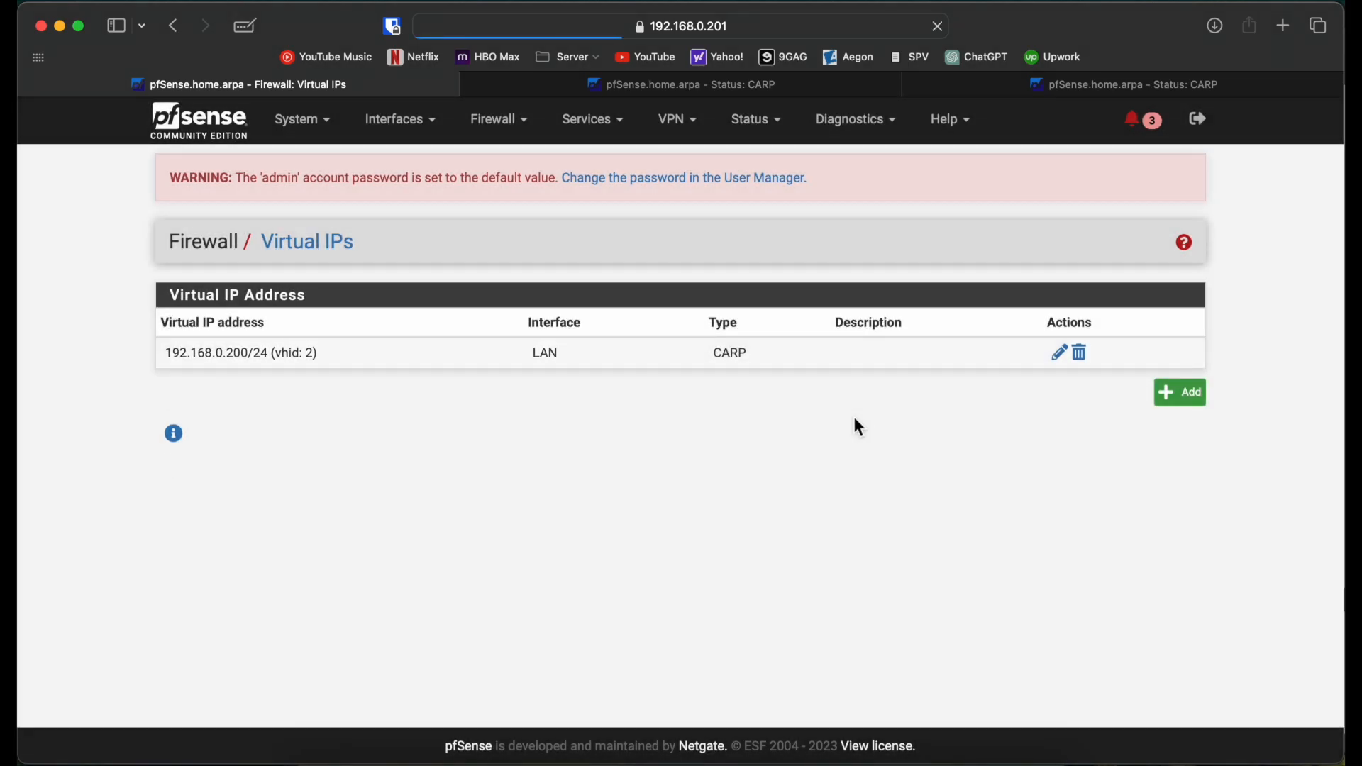
# Step: Set the first node's WAN IPv4 Configuration Type to None and save it
pyautogui.click(516, 138)
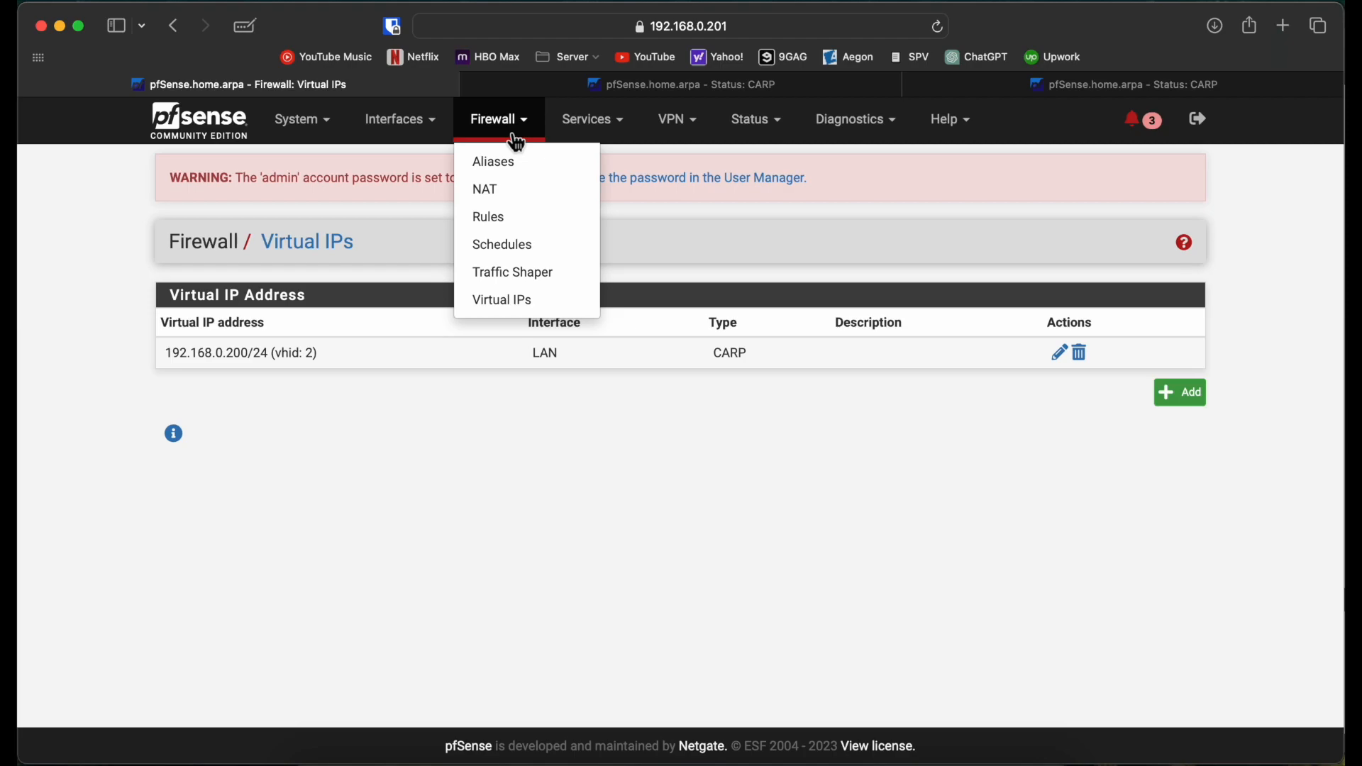
pyautogui.click(440, 134)
pyautogui.click(422, 210)
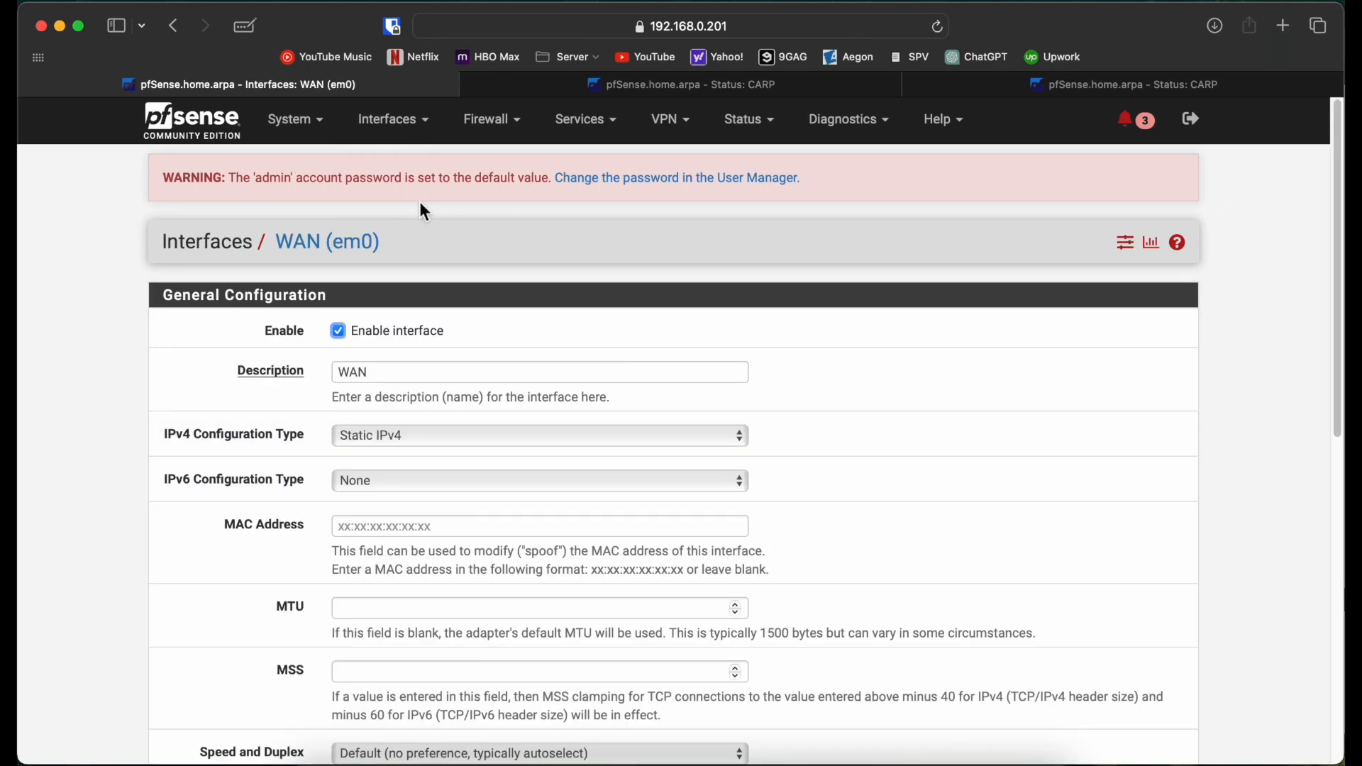
pyautogui.click(420, 436)
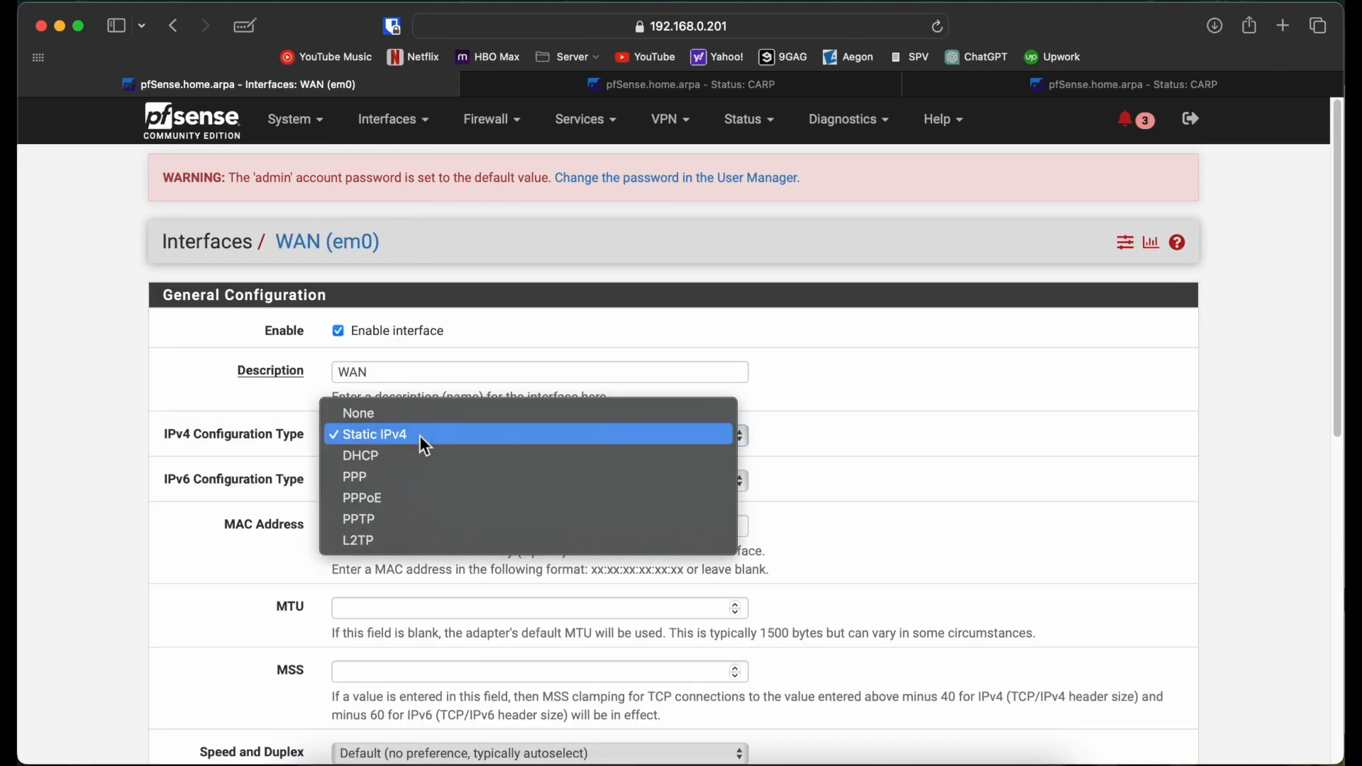
pyautogui.click(404, 415)
pyautogui.scroll(-10, 329, 436)
pyautogui.click(370, 663)
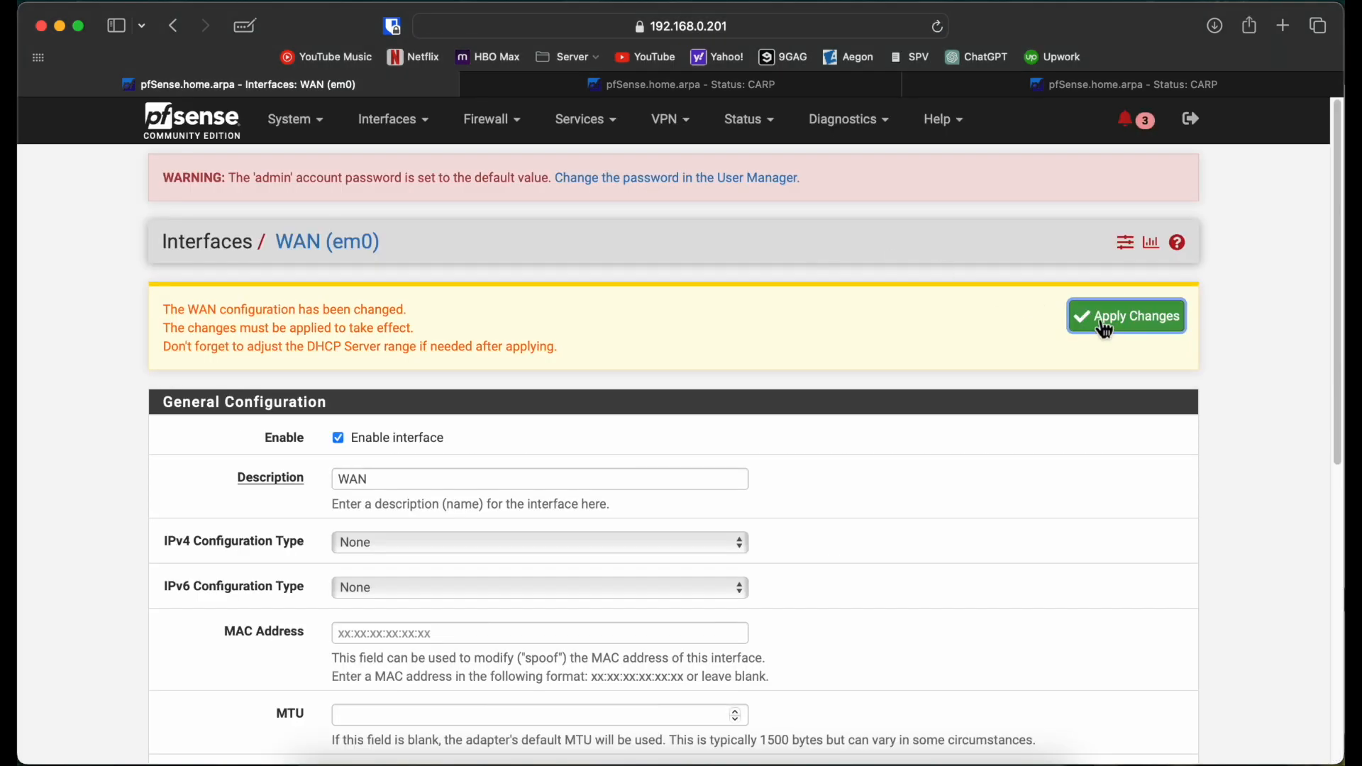
pyautogui.click(825, 90)
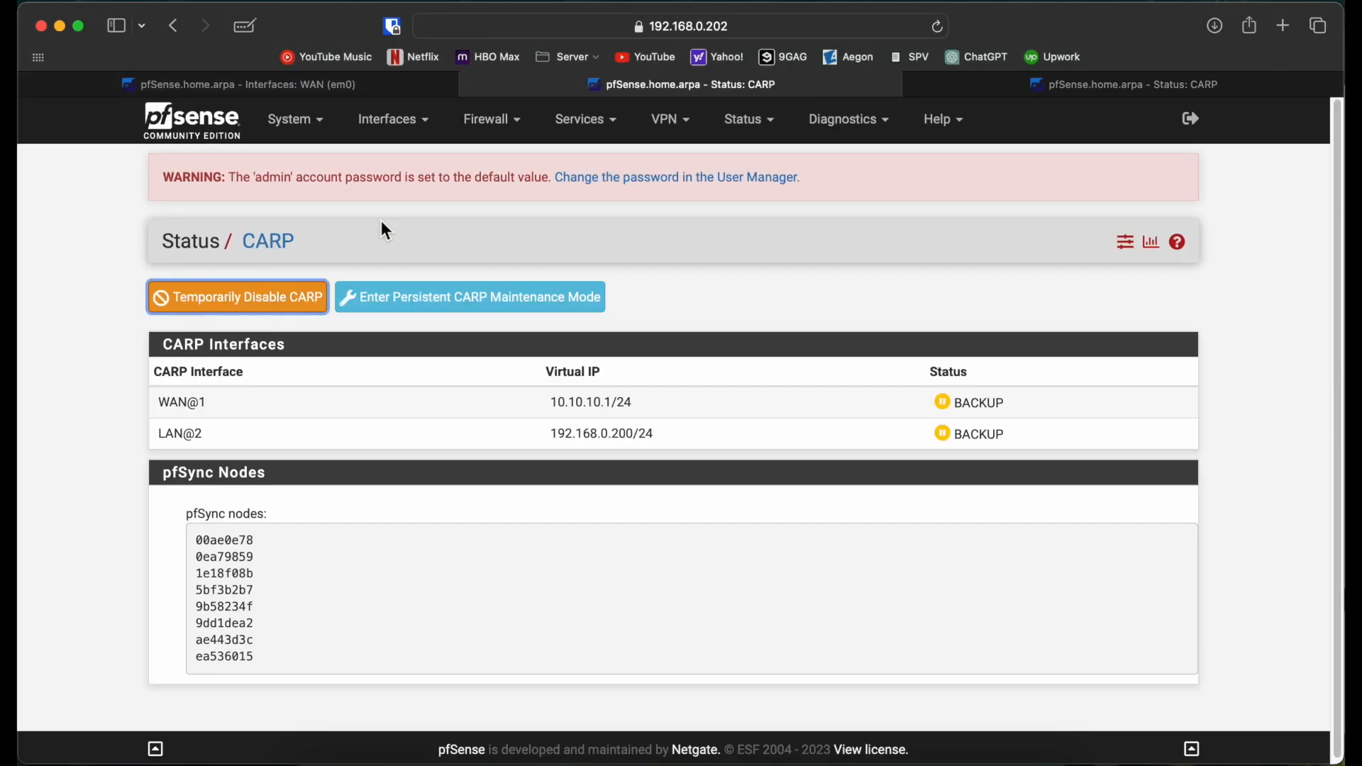
# Step: Set the second node's WAN IPv4 type to None, save and apply the changes
pyautogui.click(411, 131)
pyautogui.click(403, 199)
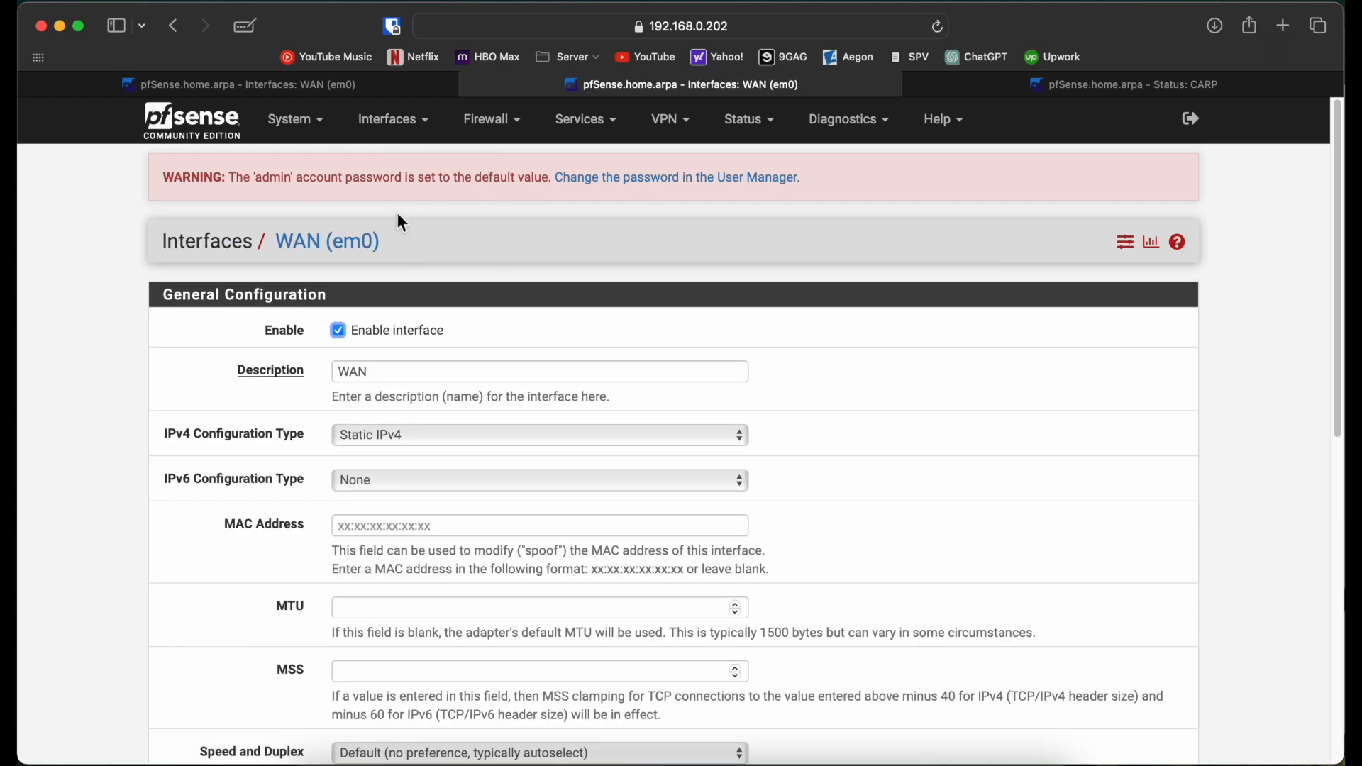
pyautogui.click(402, 433)
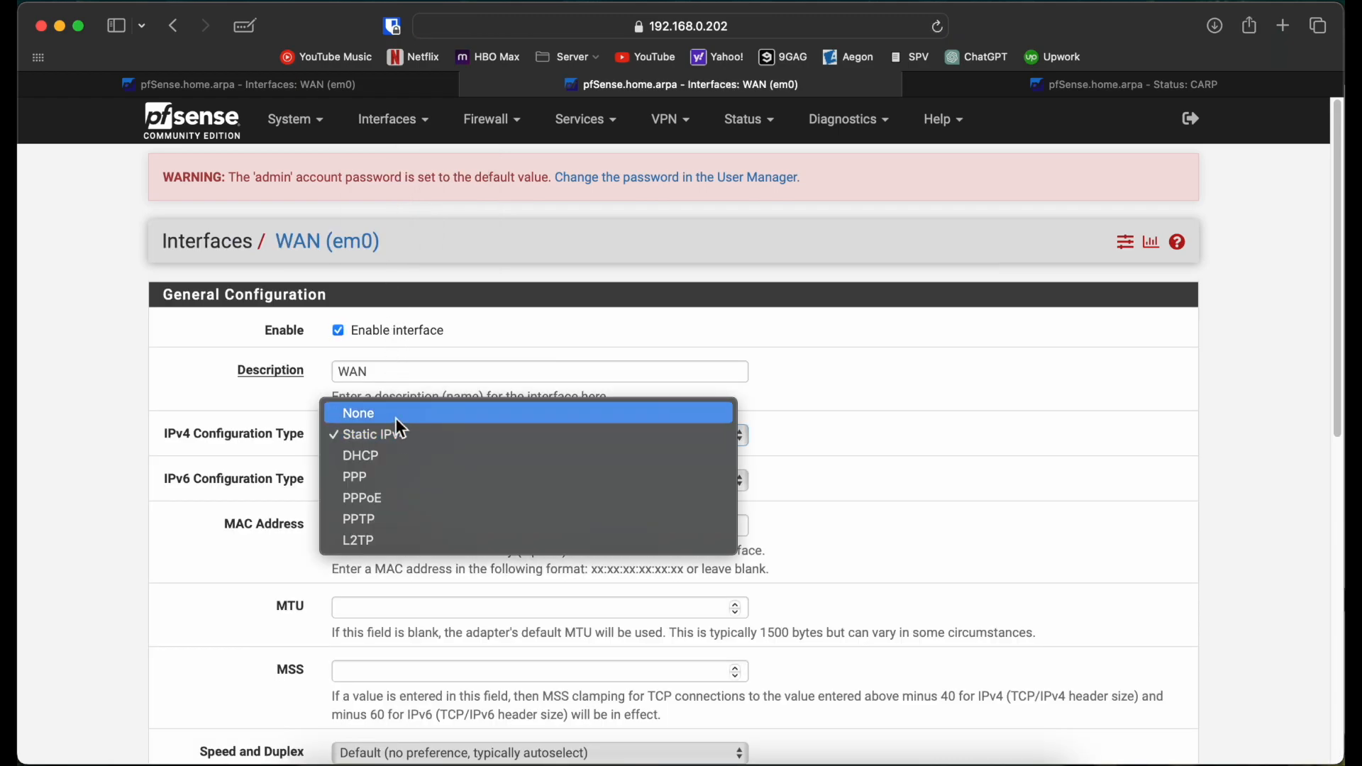
pyautogui.click(396, 415)
pyautogui.scroll(-7, 249, 461)
pyautogui.scroll(1, 249, 461)
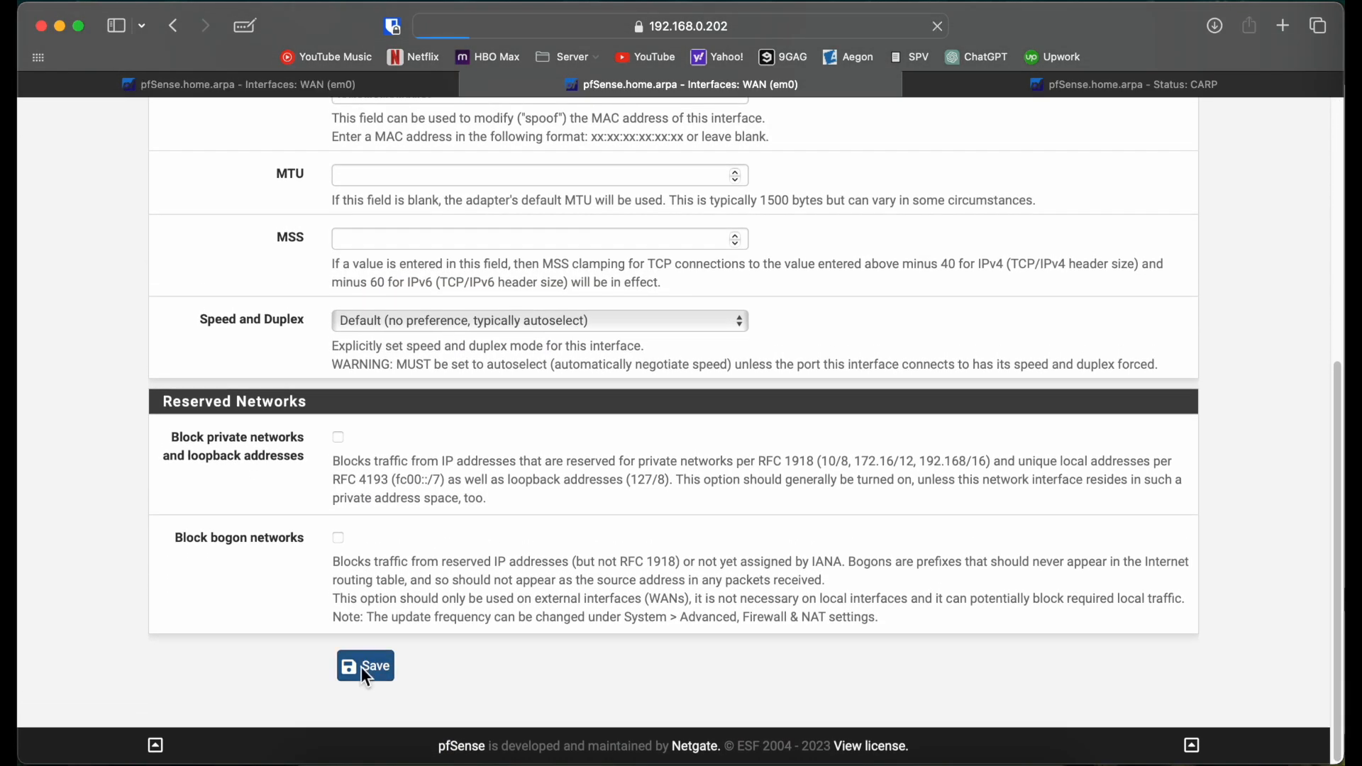
pyautogui.click(361, 667)
pyautogui.click(1081, 318)
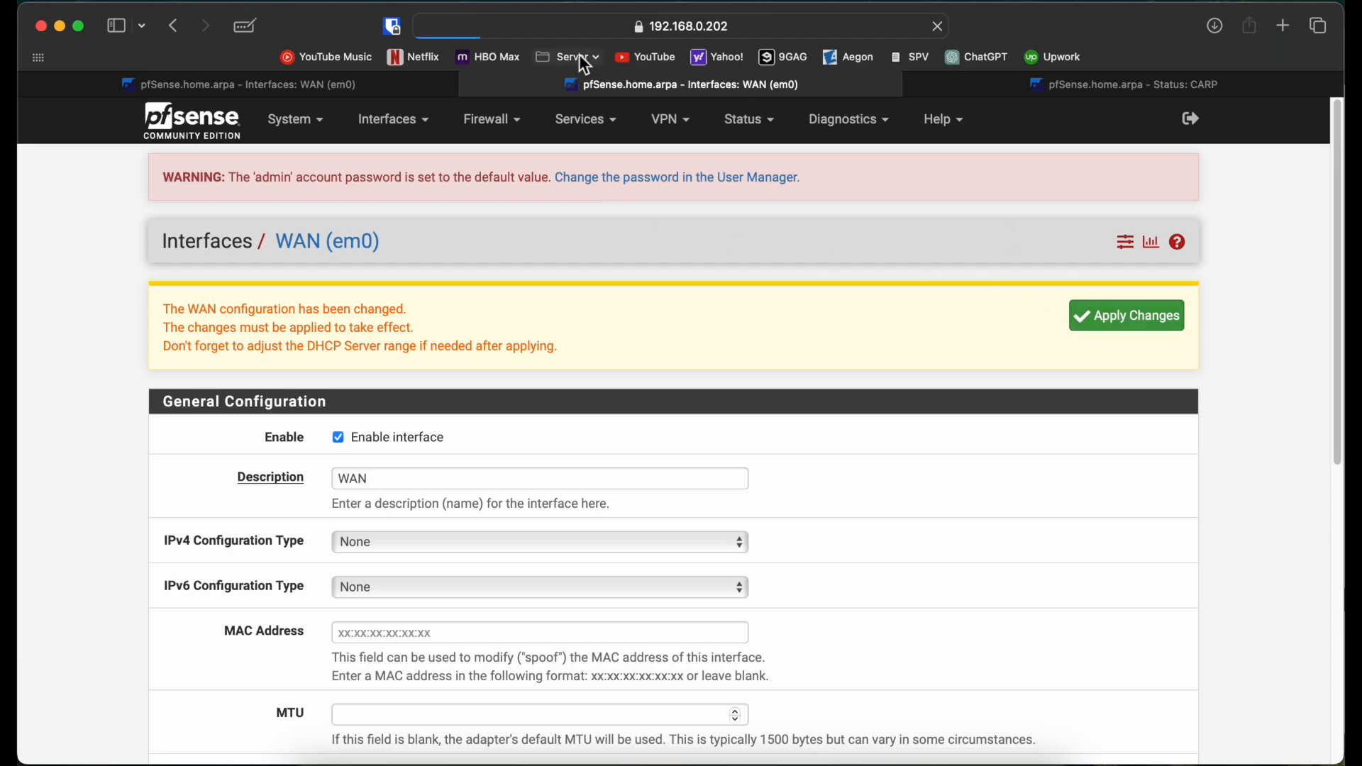
pyautogui.click(397, 86)
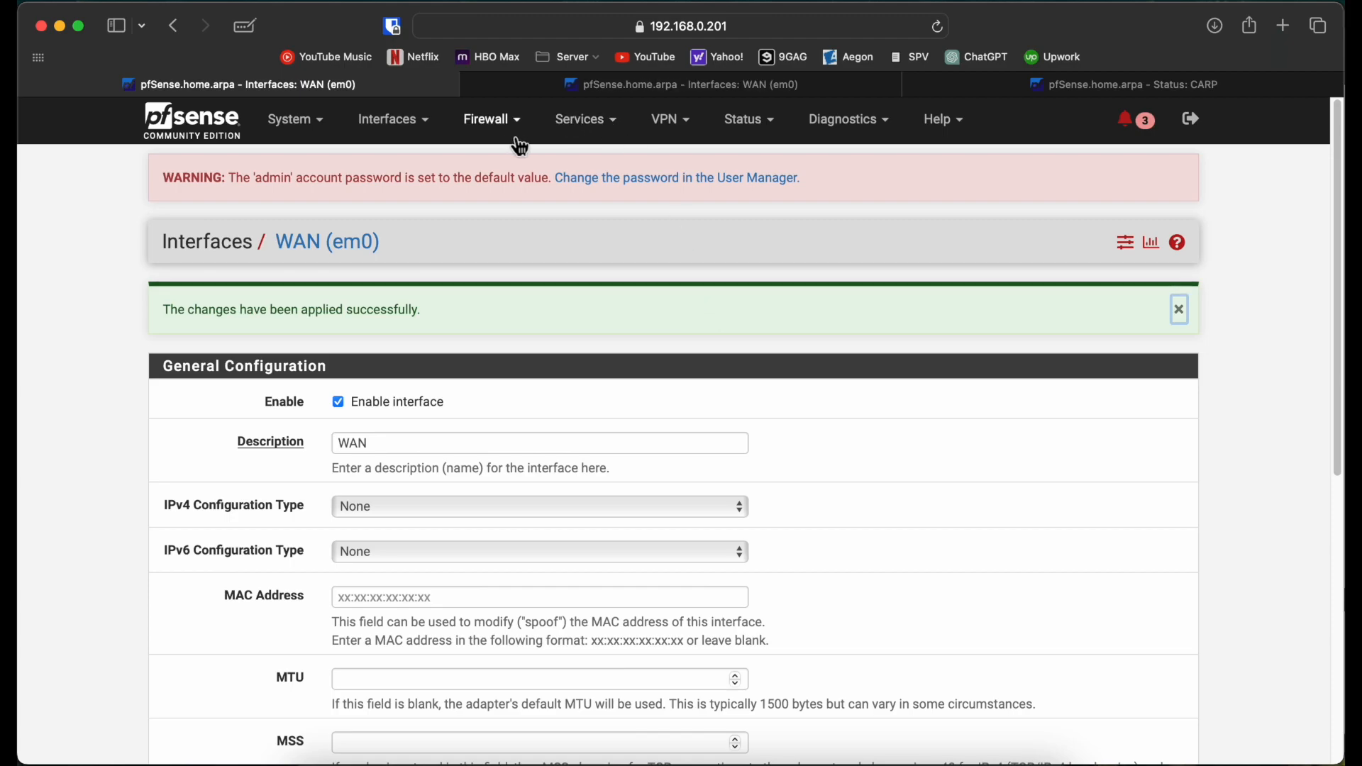
# Step: Create bridge BRIDGE0 with WAN as its member on the first node
pyautogui.click(423, 120)
pyautogui.click(415, 162)
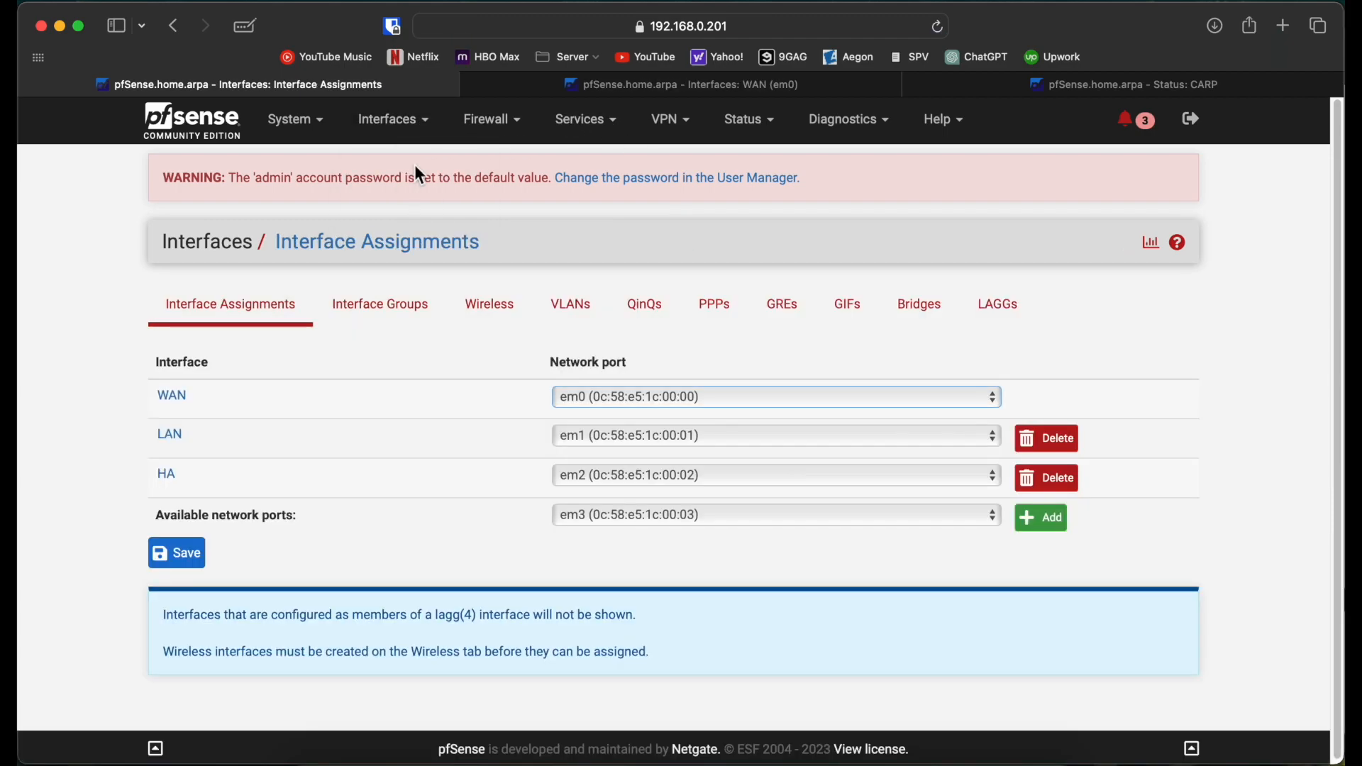
pyautogui.click(931, 313)
pyautogui.click(1185, 432)
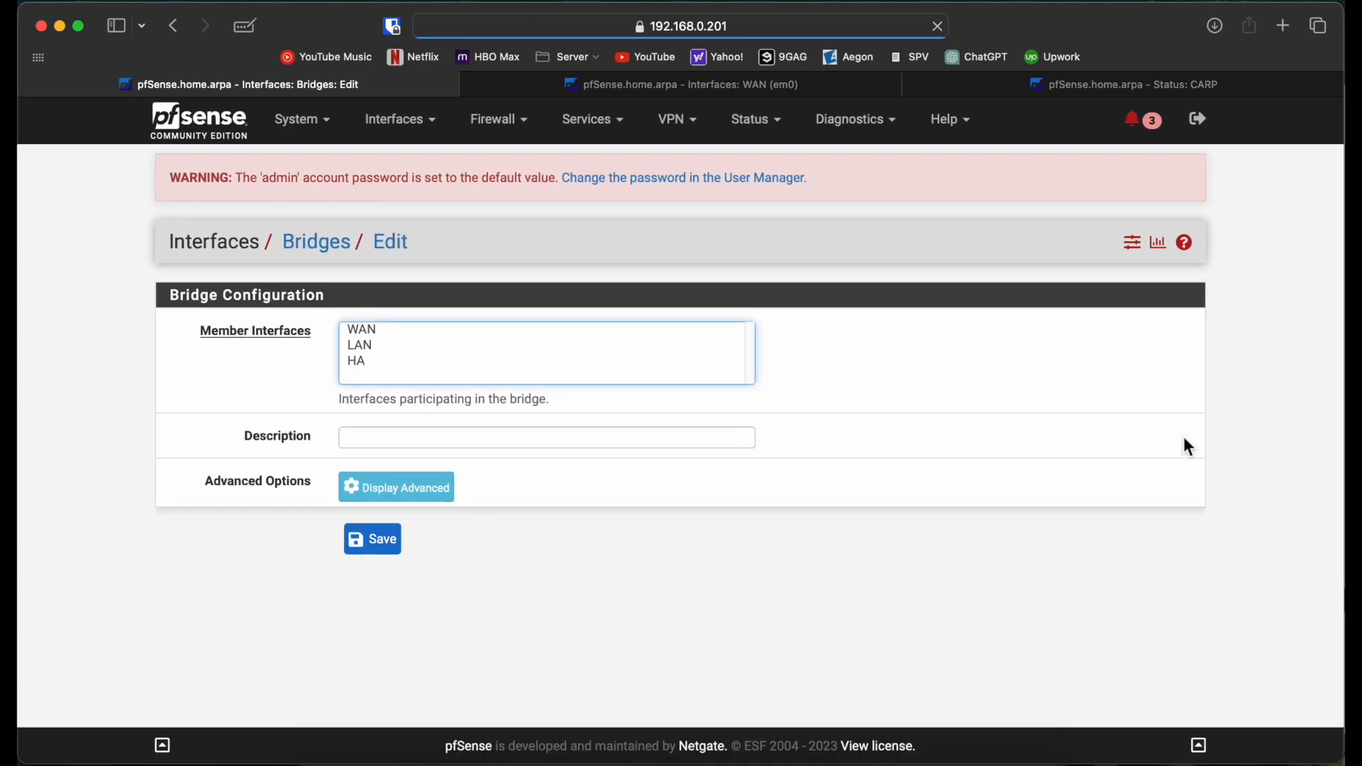
pyautogui.click(464, 328)
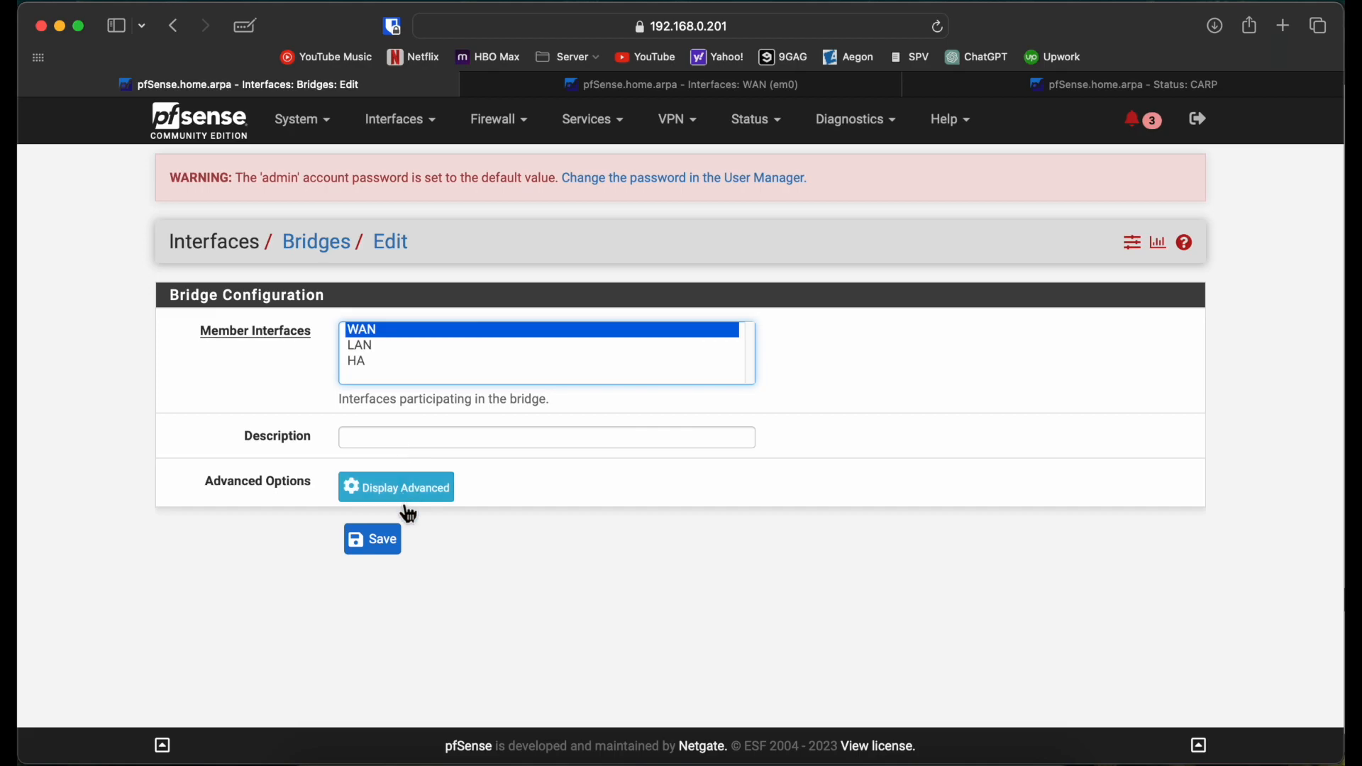
pyautogui.click(384, 535)
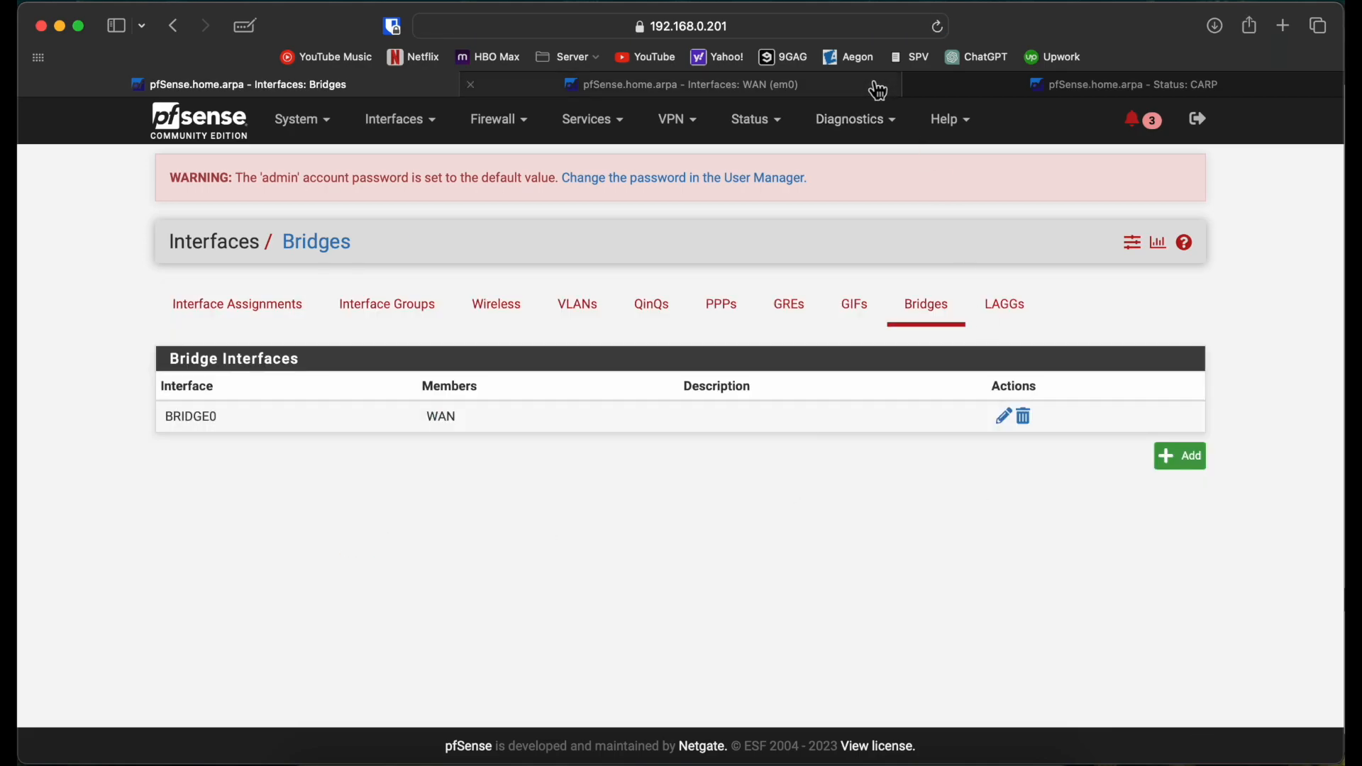
# Step: Create the same WAN-member bridge on the second node (192.168.0.202)
pyautogui.click(787, 92)
pyautogui.click(393, 119)
pyautogui.click(401, 163)
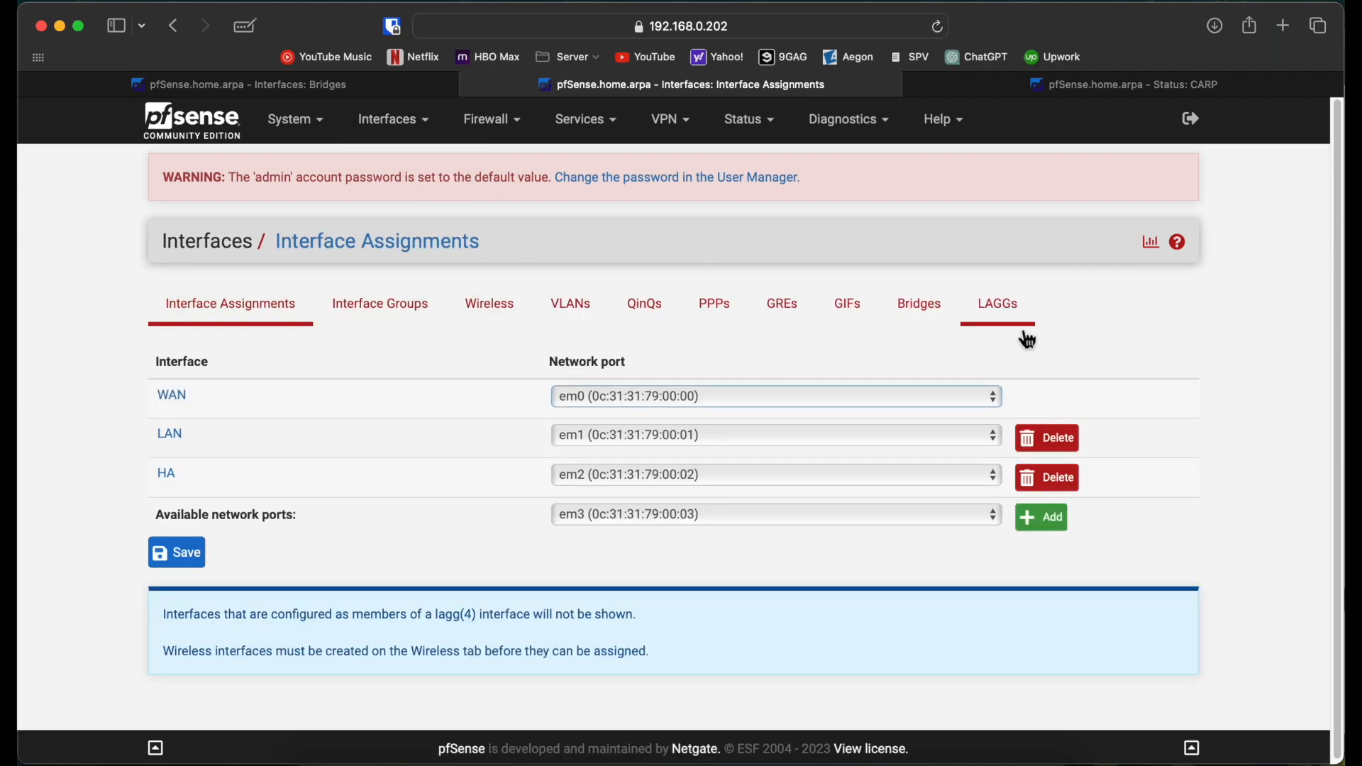
pyautogui.click(919, 305)
pyautogui.click(1184, 427)
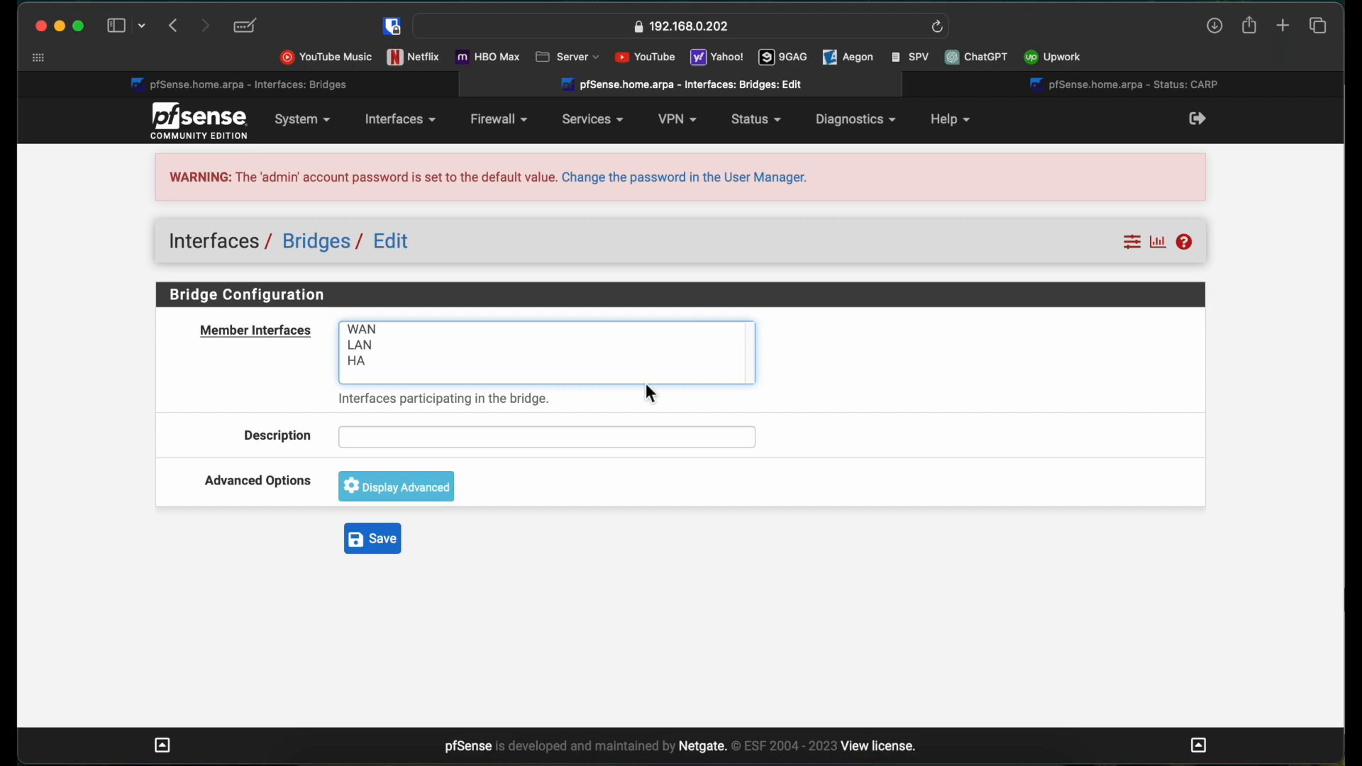
pyautogui.click(492, 332)
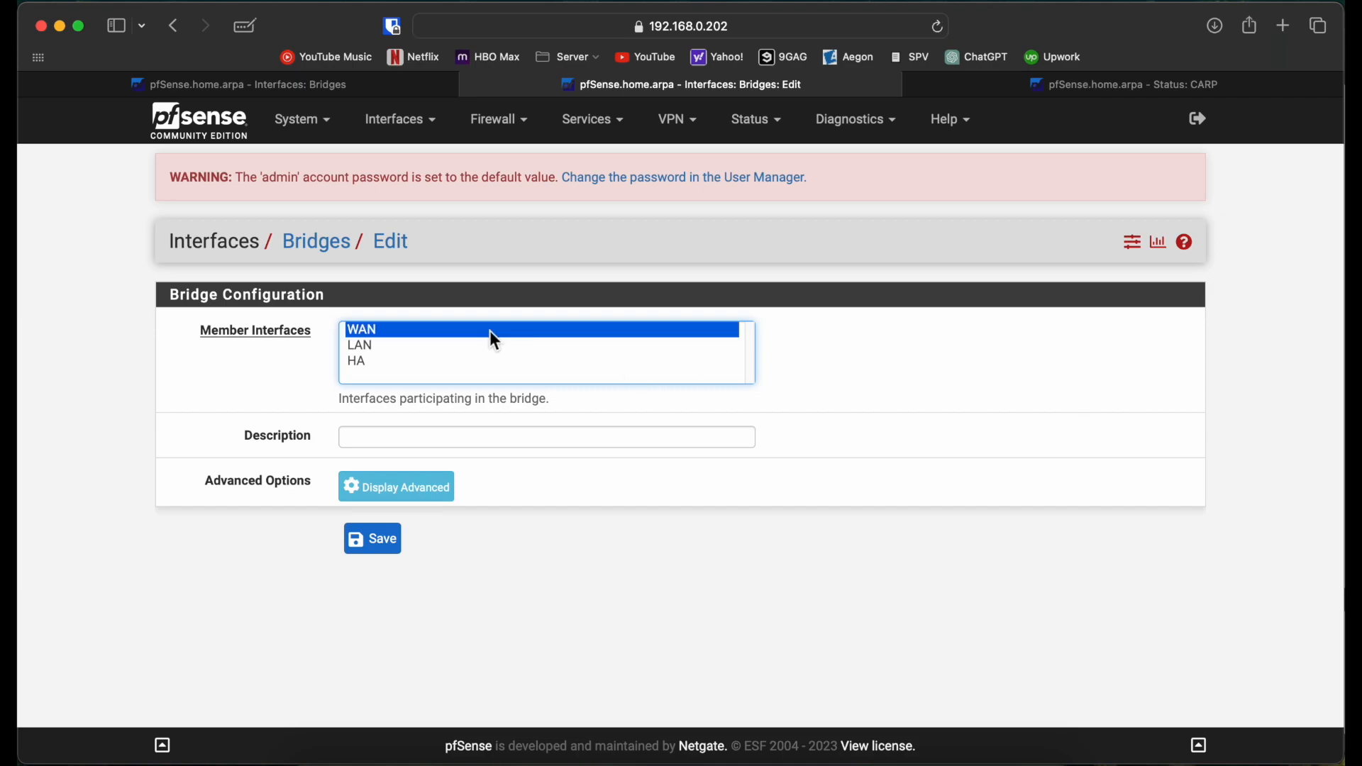
pyautogui.click(376, 554)
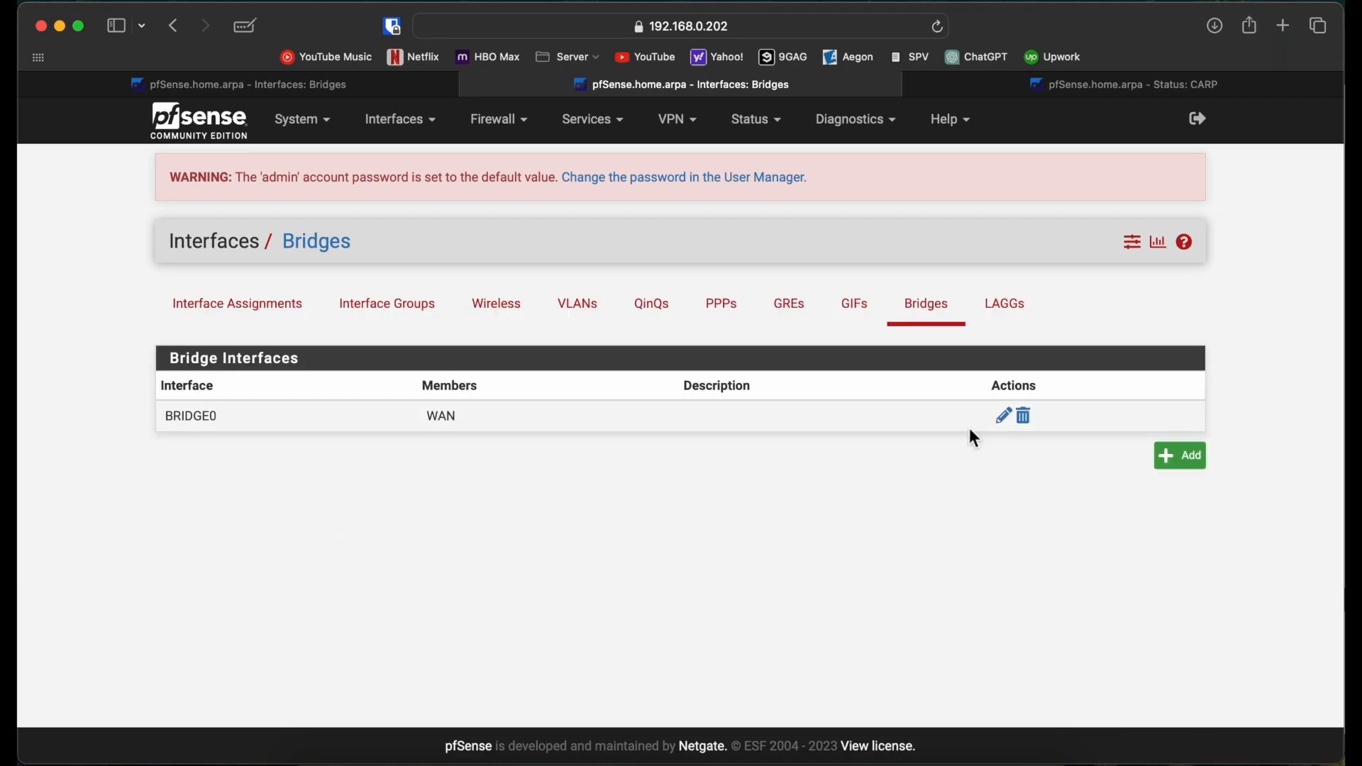
# Step: Assign BRIDGE0 as a new interface on the first node
pyautogui.click(365, 86)
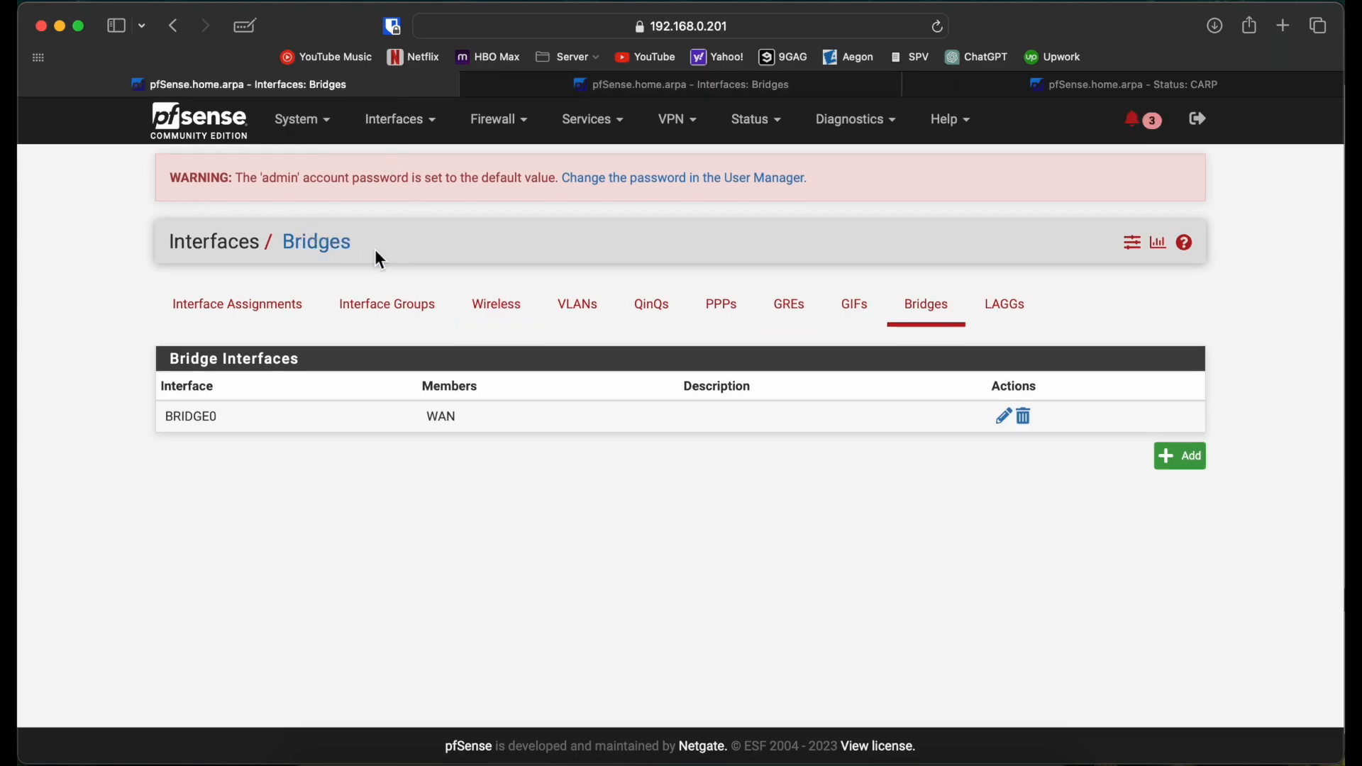
pyautogui.click(267, 312)
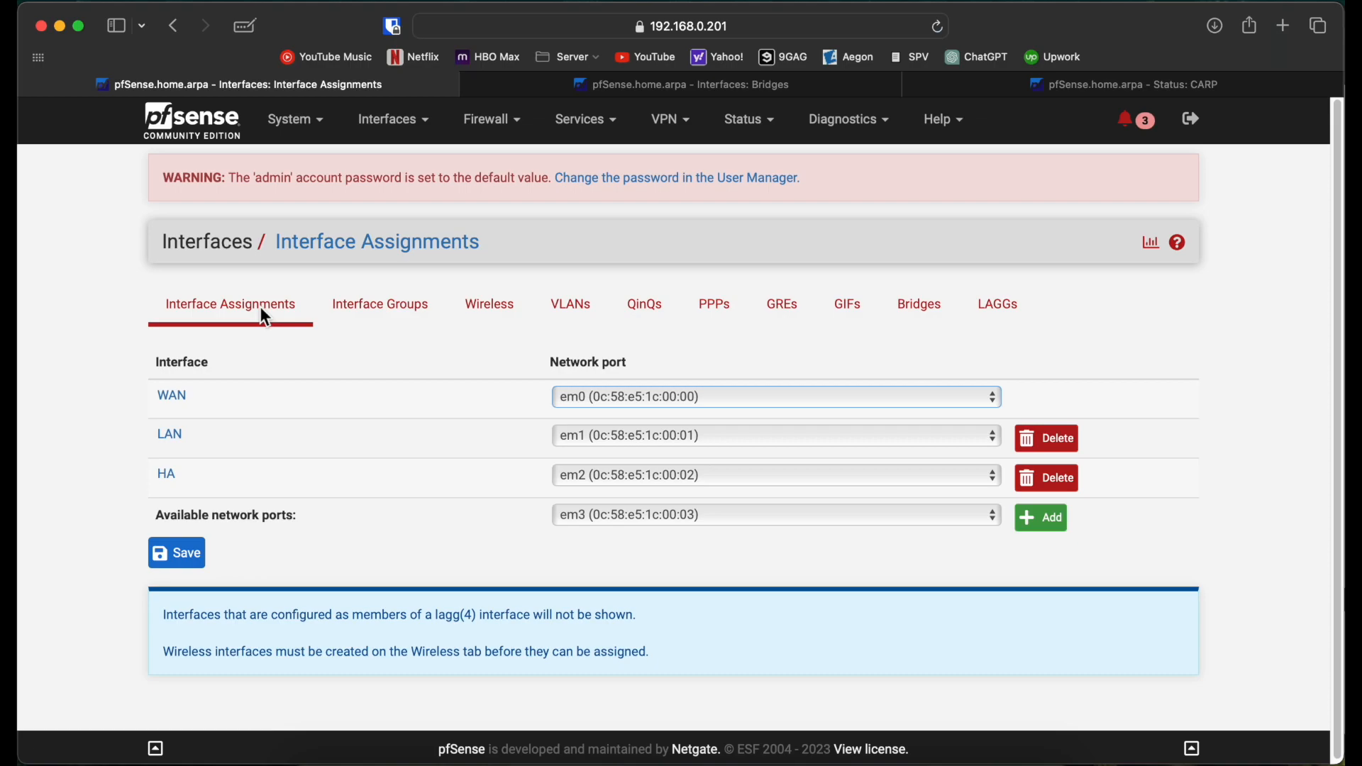
pyautogui.click(671, 508)
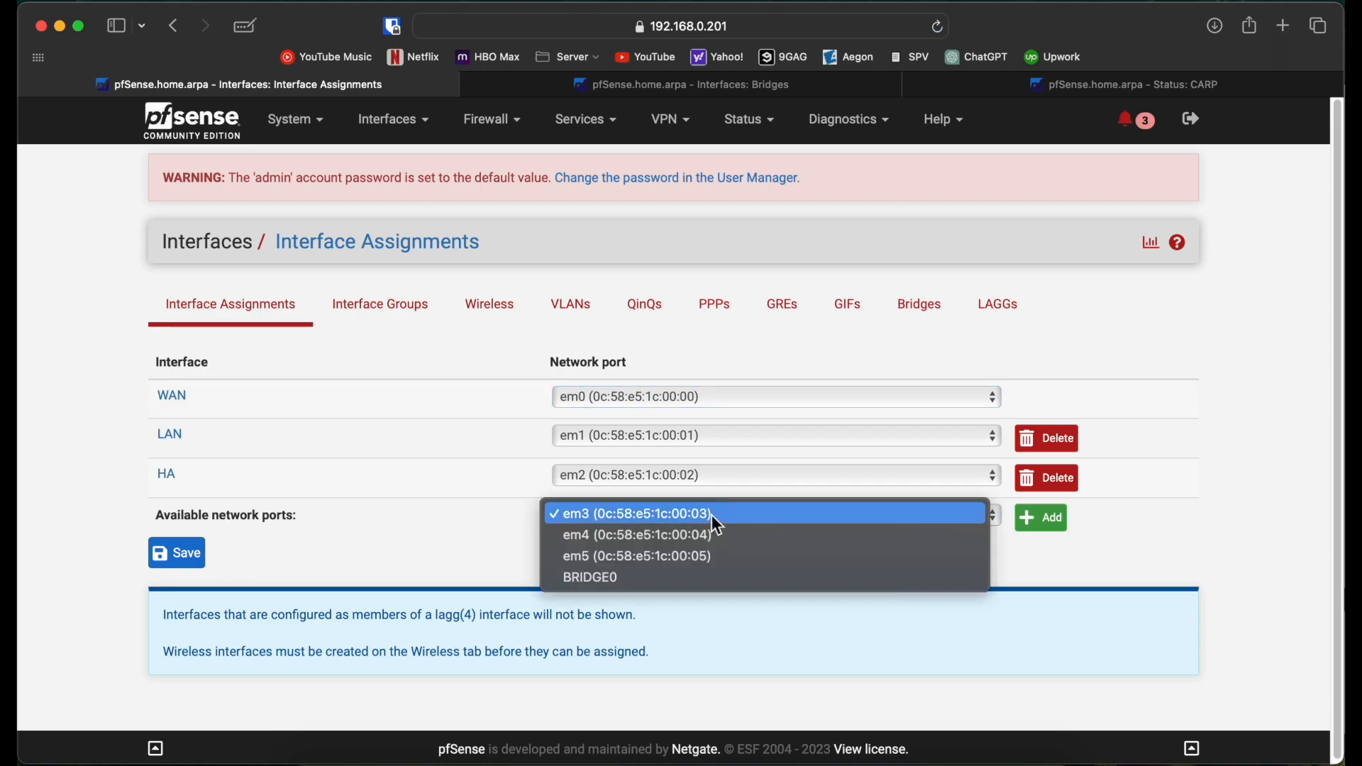
pyautogui.click(712, 577)
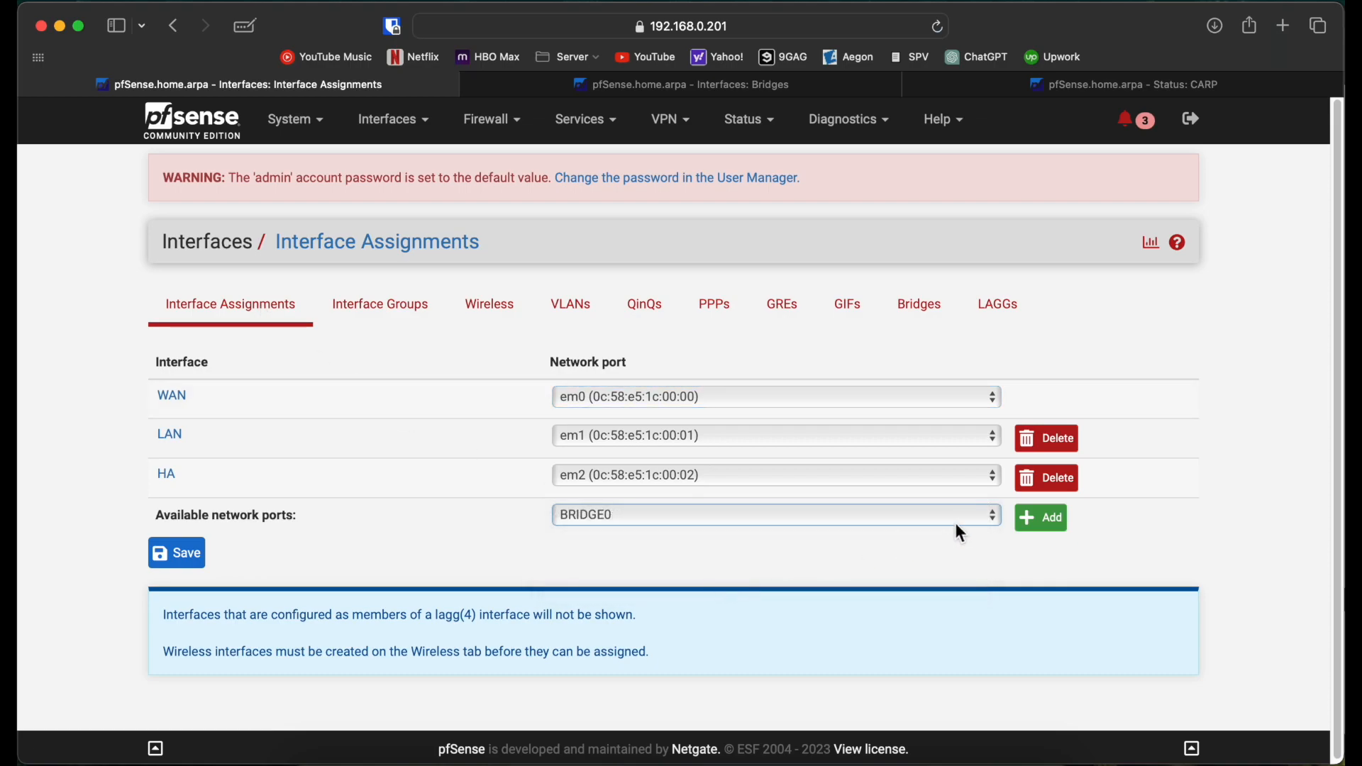
pyautogui.click(1050, 529)
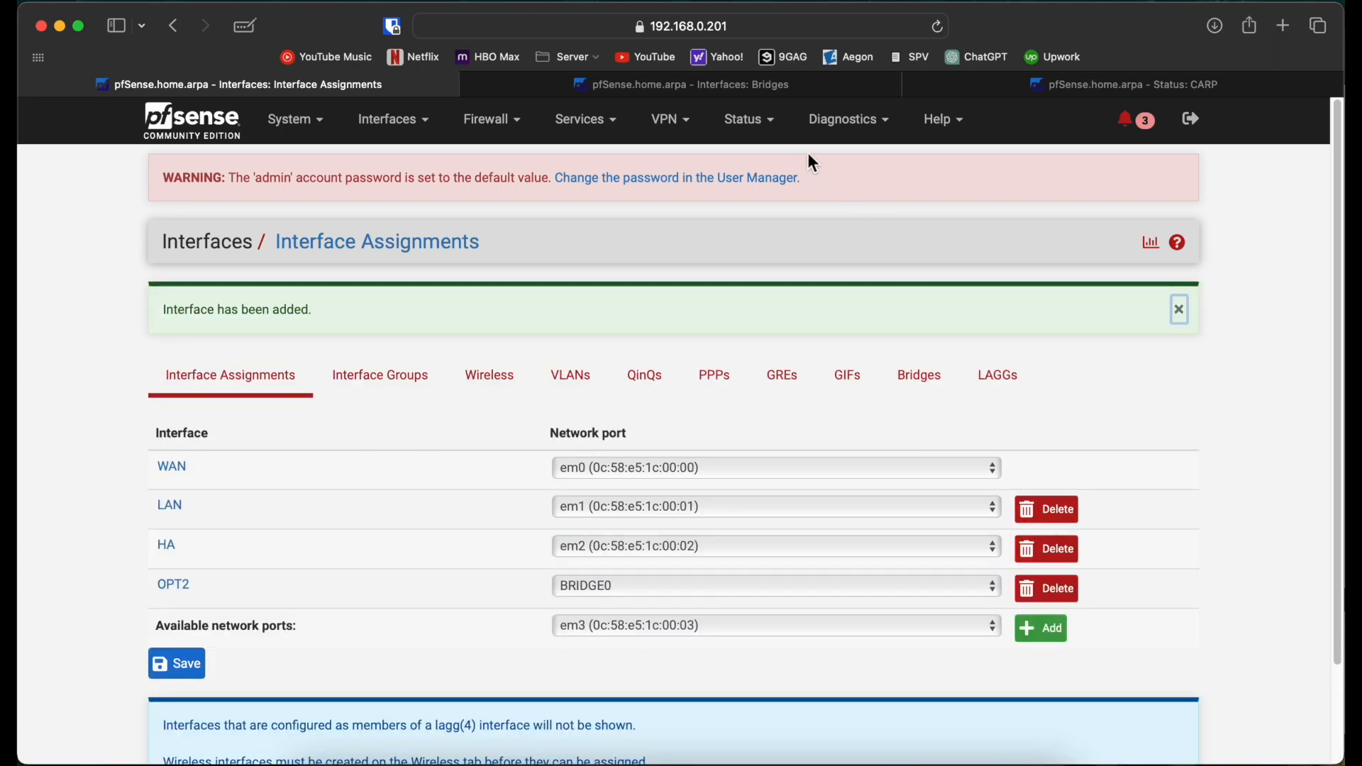
# Step: Assign BRIDGE0 as a new interface on the second node
pyautogui.click(794, 101)
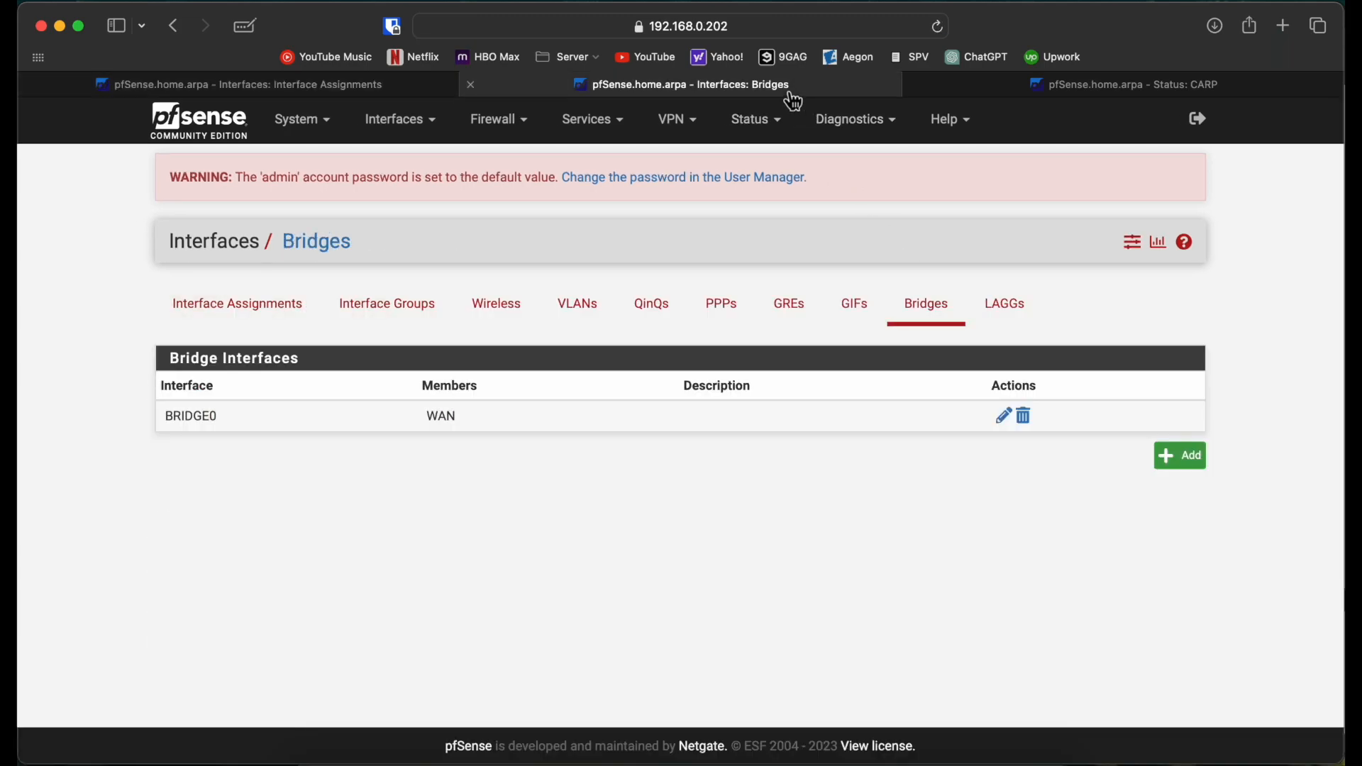
pyautogui.click(243, 304)
pyautogui.click(644, 515)
pyautogui.click(667, 578)
pyautogui.click(1043, 519)
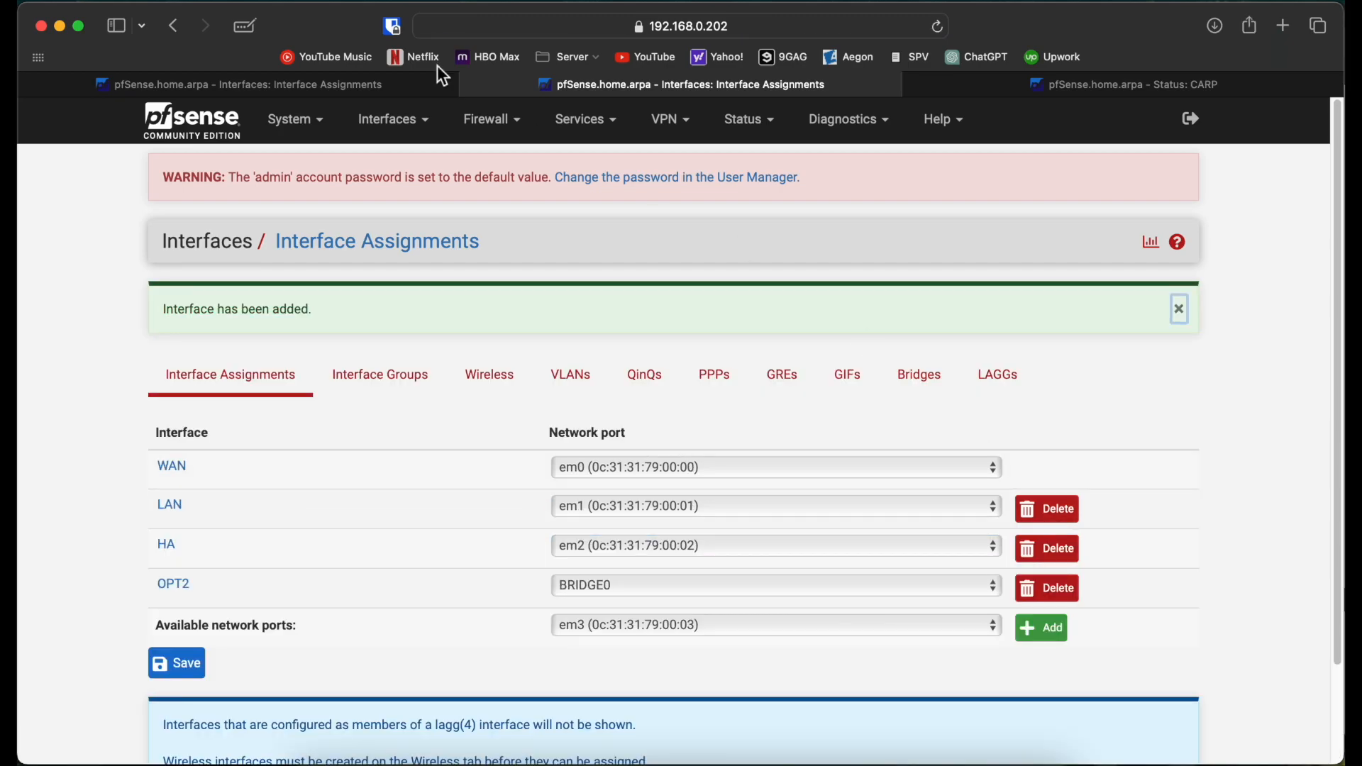
# Step: Enable the first node's OPT2 interface, describe it WAN_BR and choose Static IPv4
pyautogui.click(293, 80)
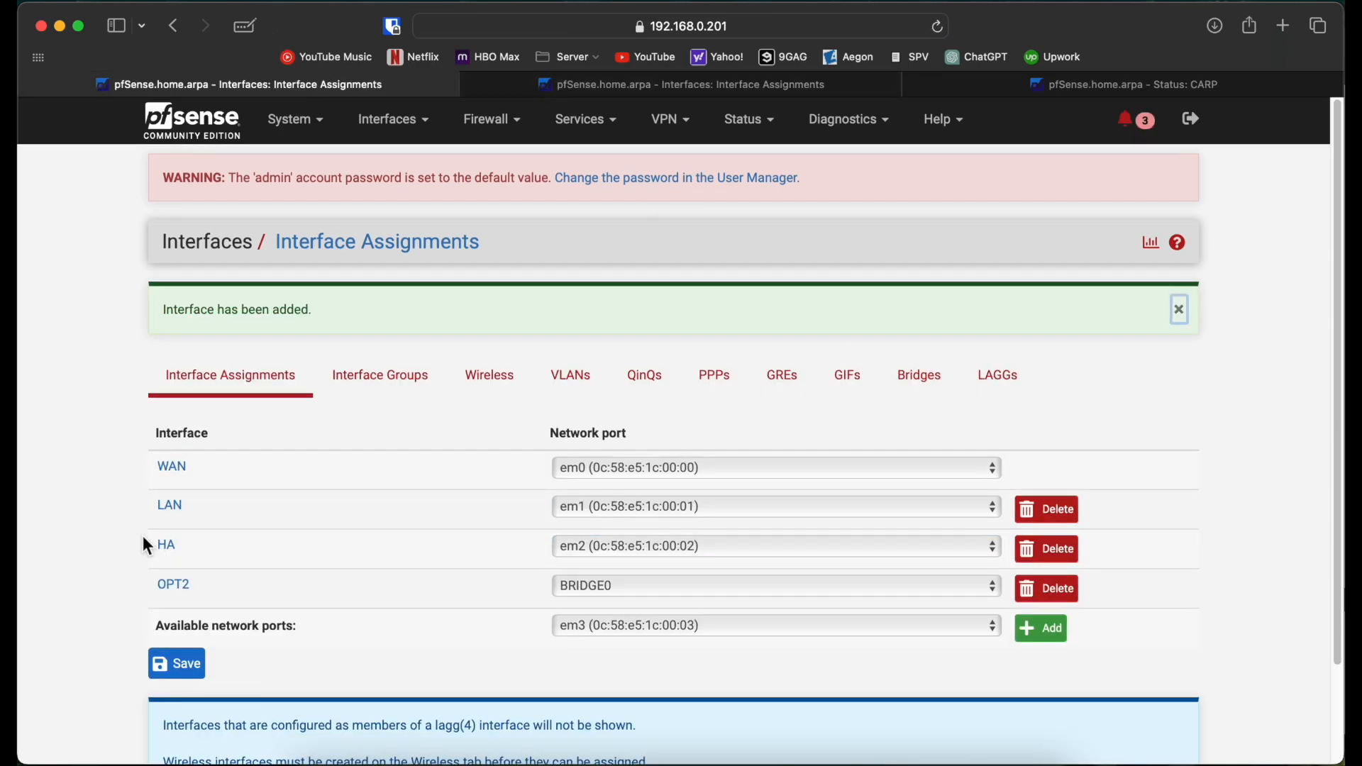
pyautogui.click(174, 586)
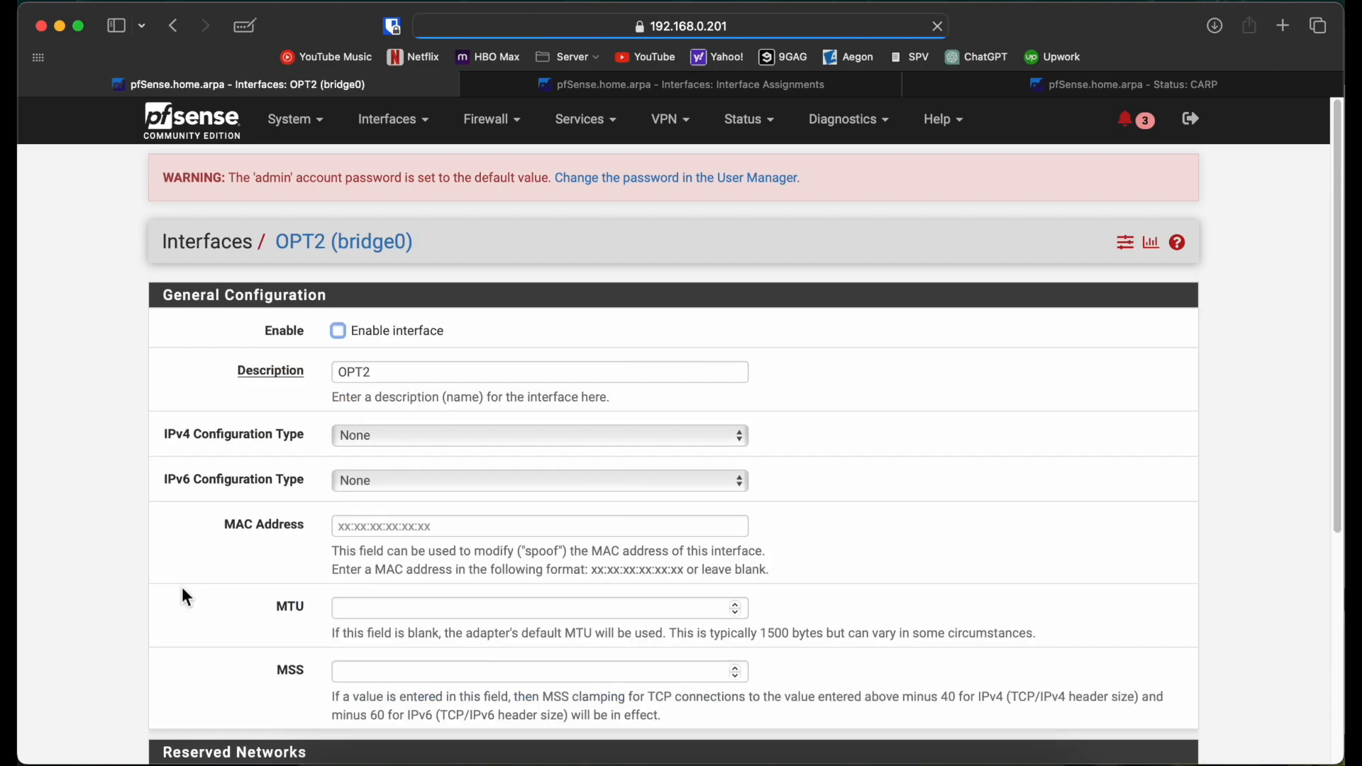
pyautogui.click(338, 331)
pyautogui.moveTo(387, 372); pyautogui.dragTo(292, 373)
pyautogui.write('WAN_BR')
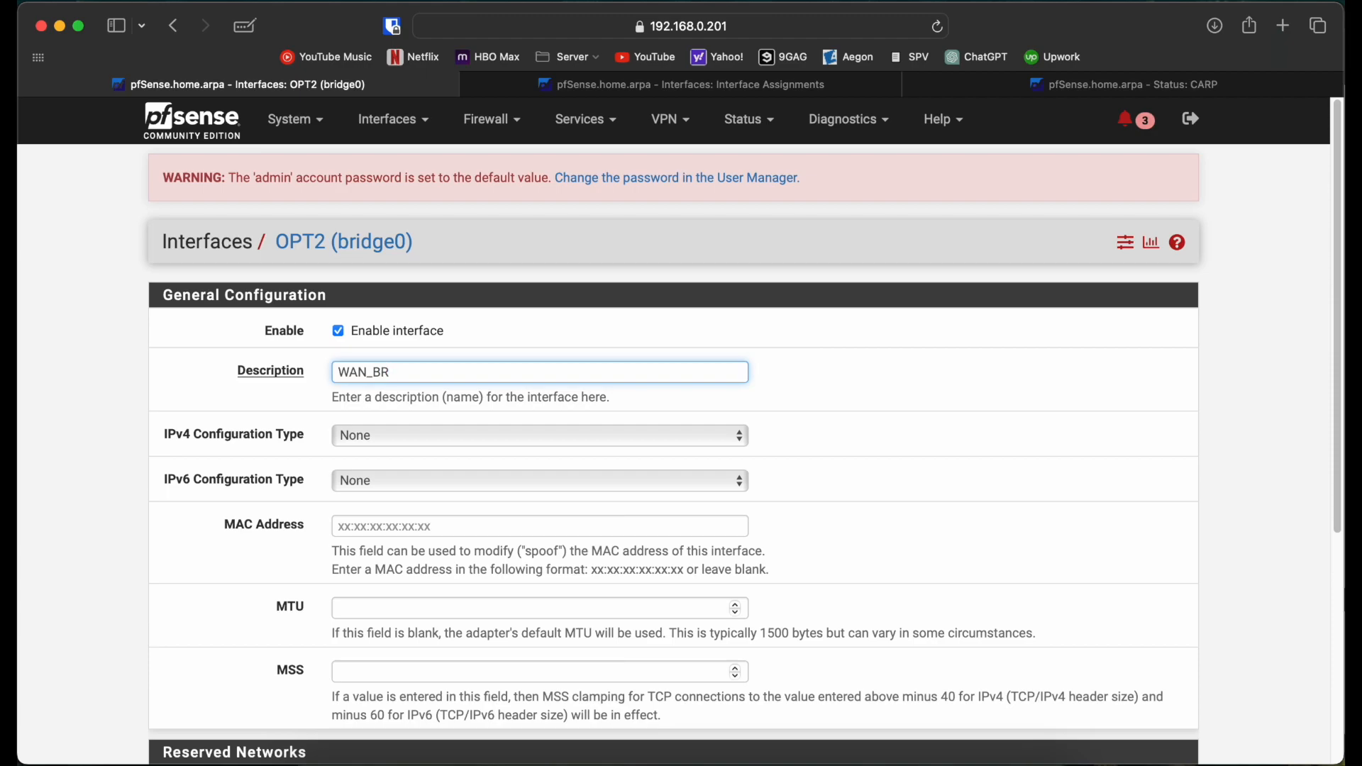
pyautogui.press('super+a')
pyautogui.click(383, 435)
pyautogui.click(394, 448)
pyautogui.scroll(-5, 193, 505)
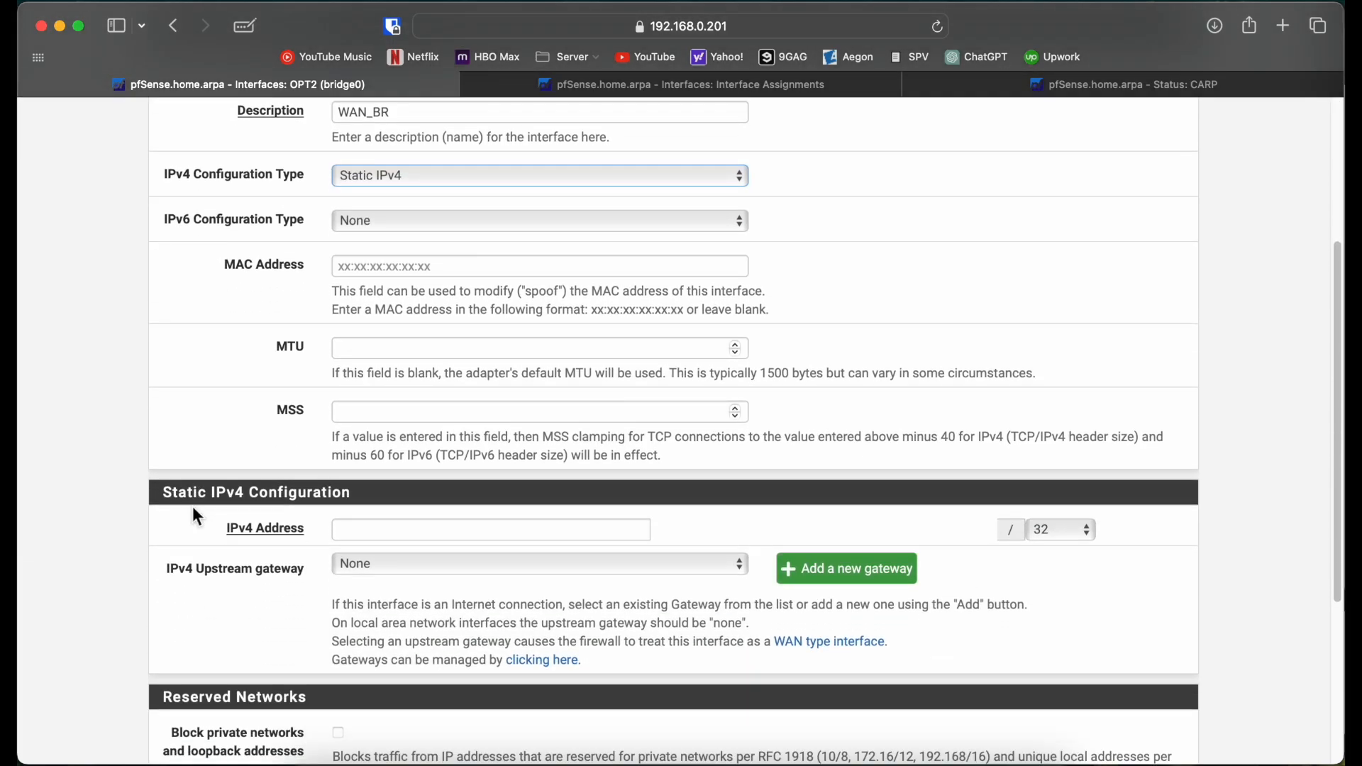
# Step: Give WAN_BR the address 172.172.0.1/24 and save
pyautogui.click(411, 541)
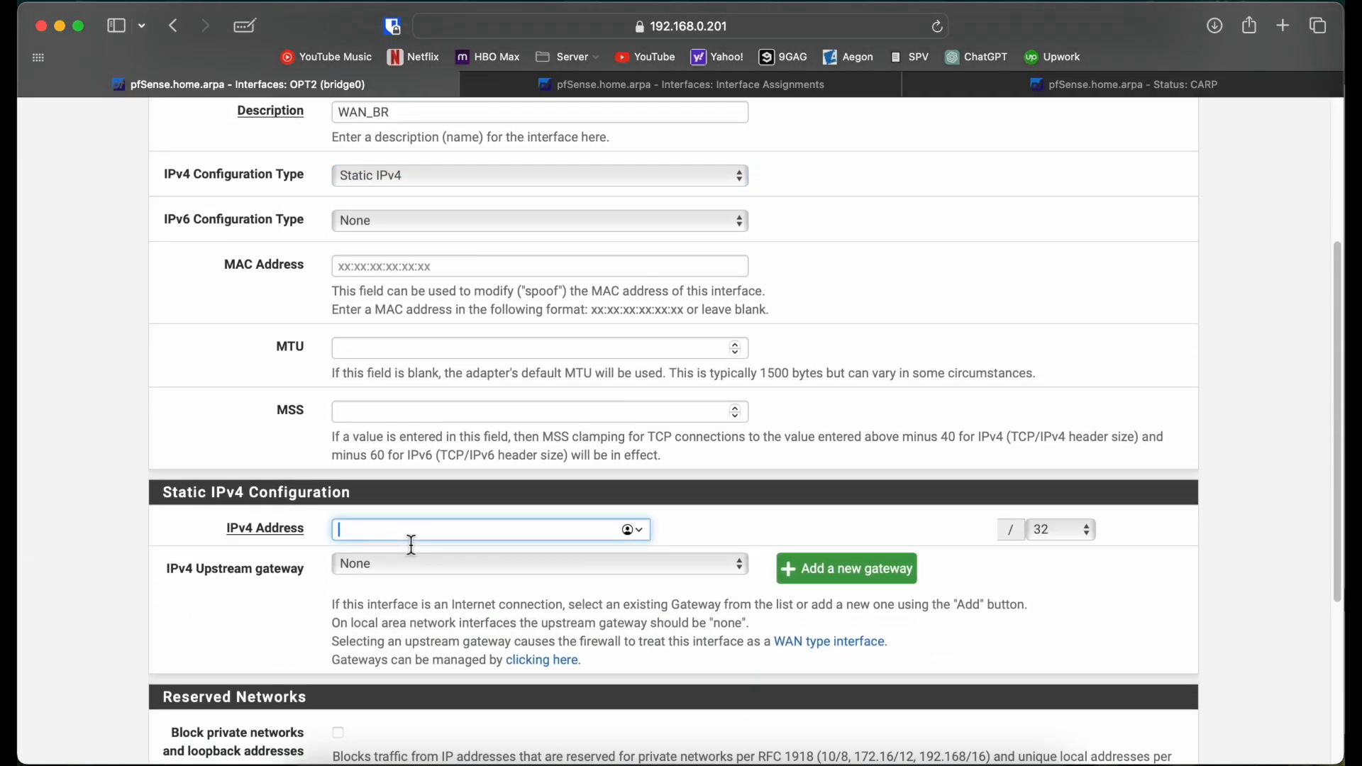
pyautogui.write('172.172.0.1')
pyautogui.click(1047, 535)
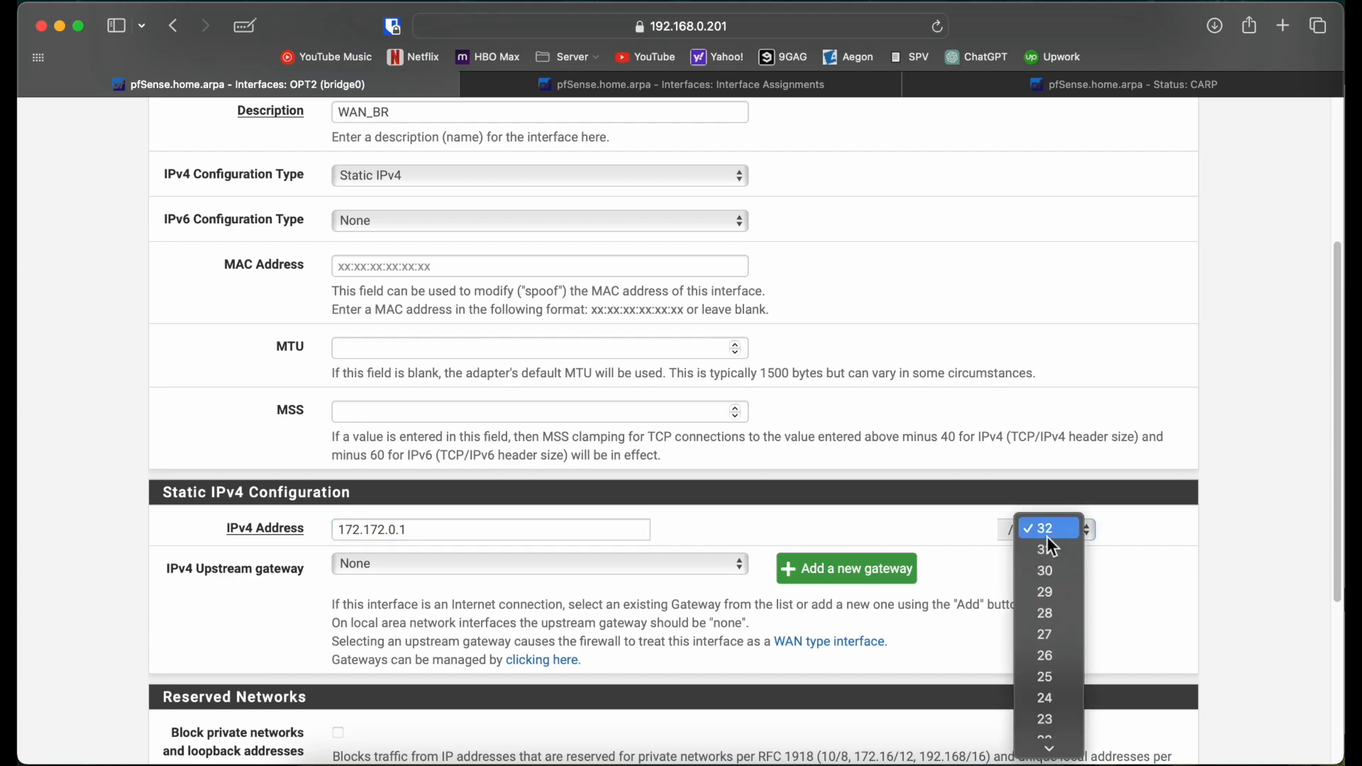
pyautogui.click(1037, 705)
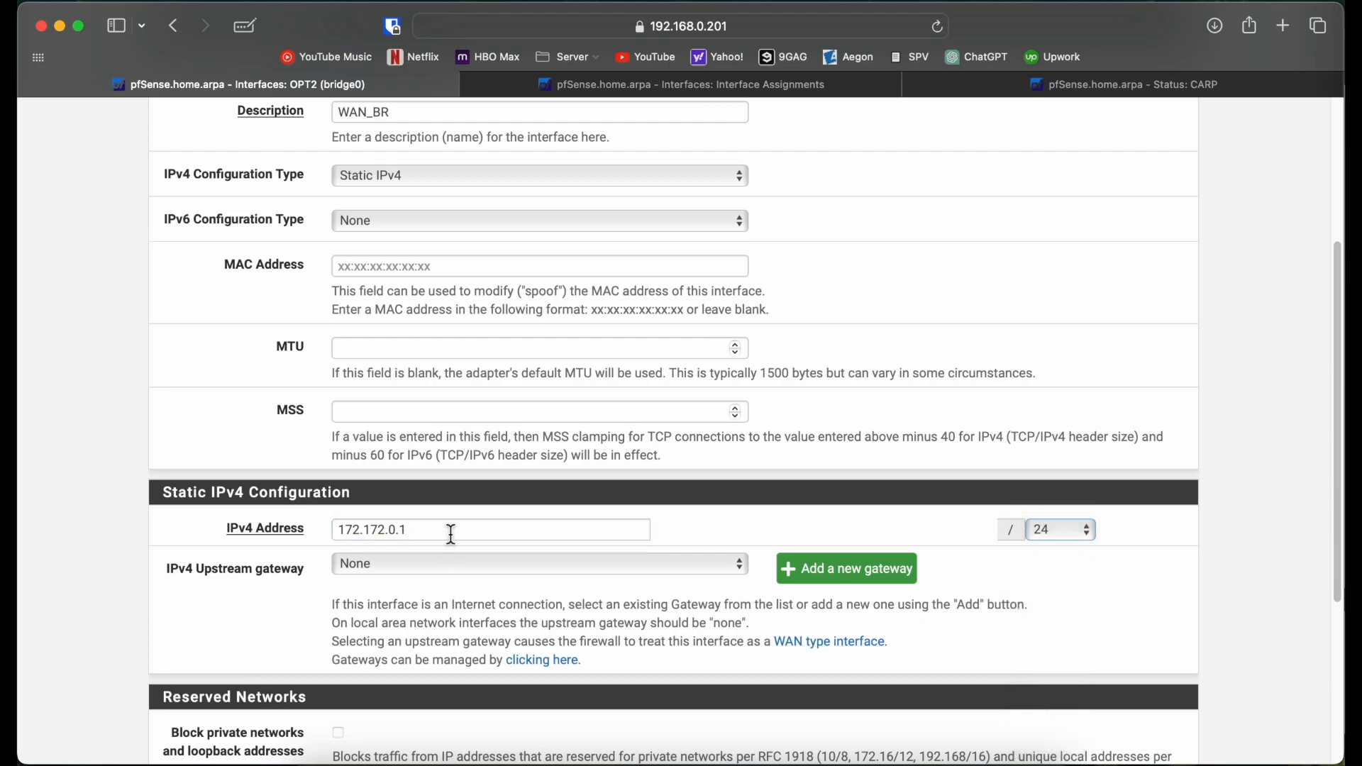
pyautogui.moveTo(451, 534); pyautogui.dragTo(252, 527)
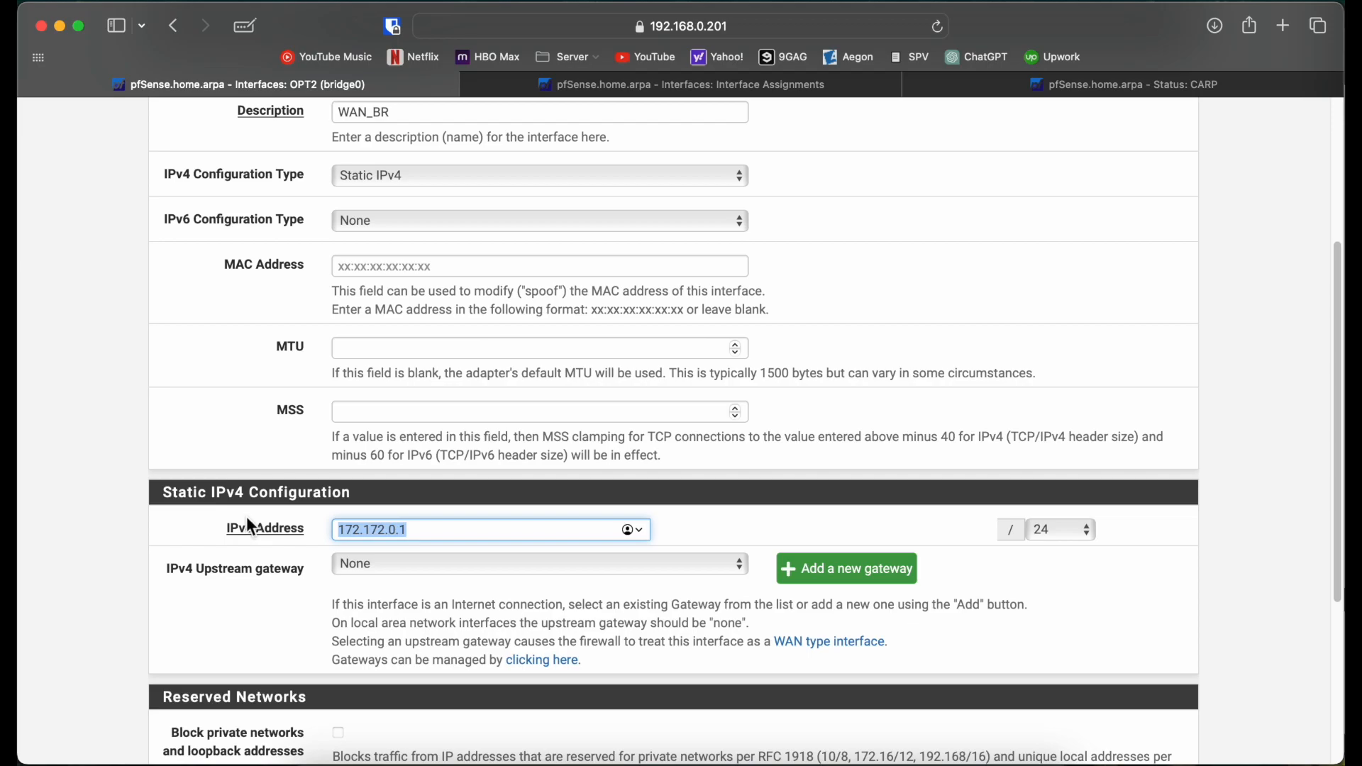
pyautogui.scroll(-5, 248, 525)
pyautogui.click(367, 686)
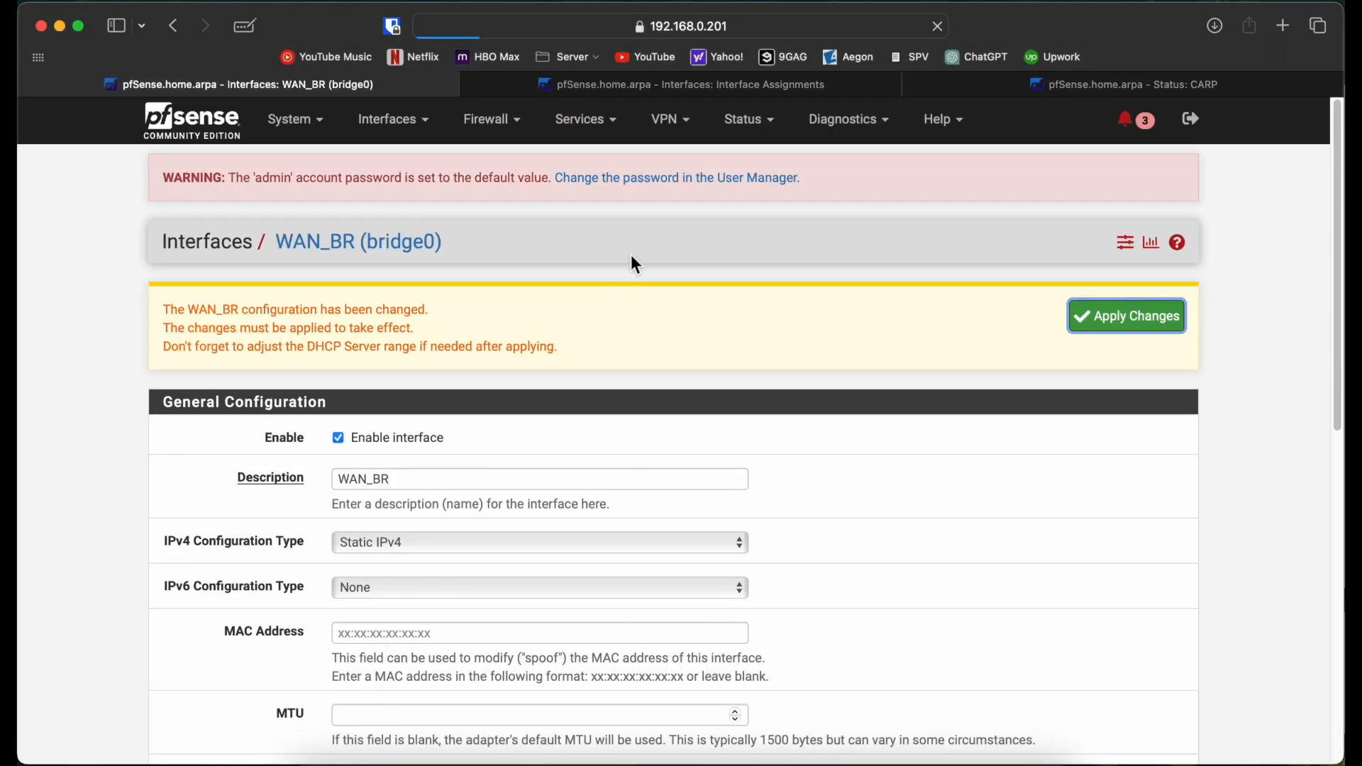
# Step: Enable the second node's OPT2 interface and describe it WAN_BR
pyautogui.click(756, 88)
pyautogui.click(170, 584)
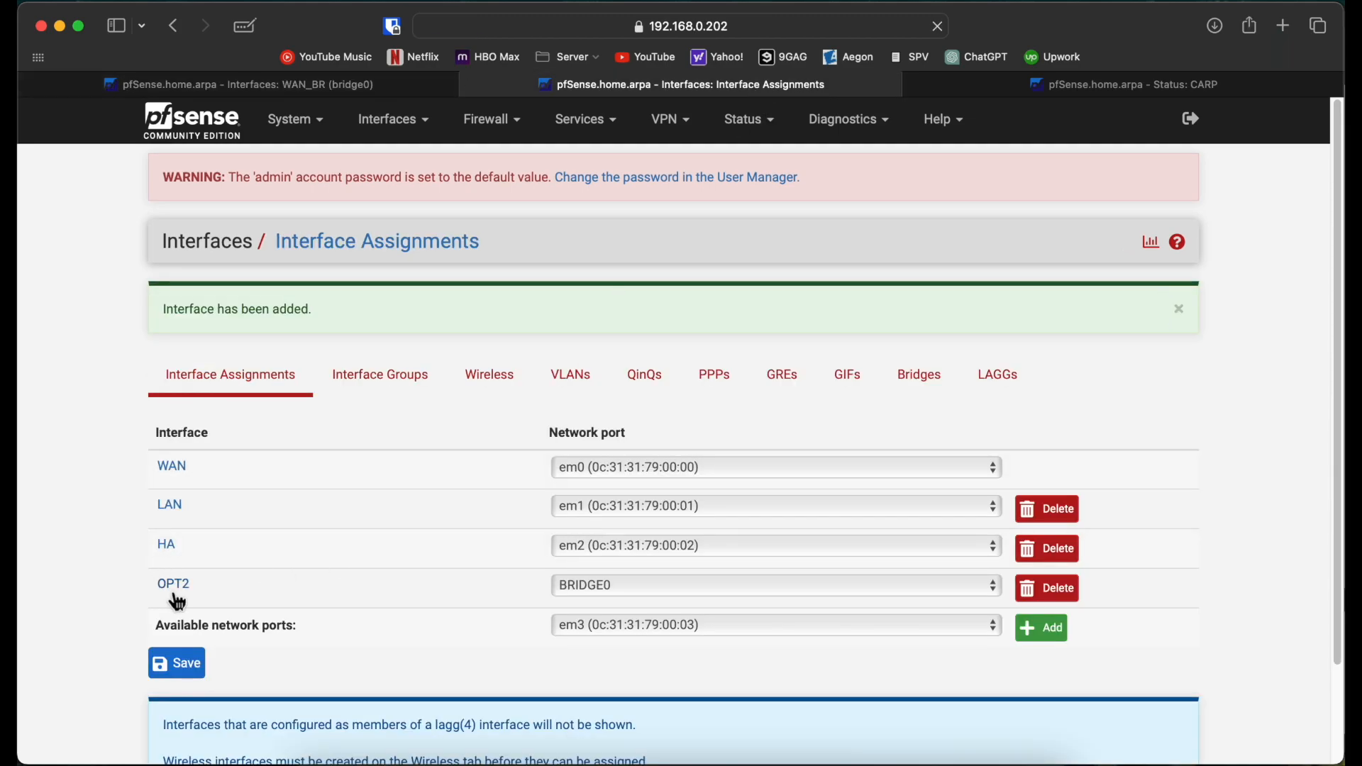
pyautogui.click(340, 334)
pyautogui.click(371, 377)
pyautogui.moveTo(371, 376); pyautogui.dragTo(258, 380)
pyautogui.write('WAN_BR')
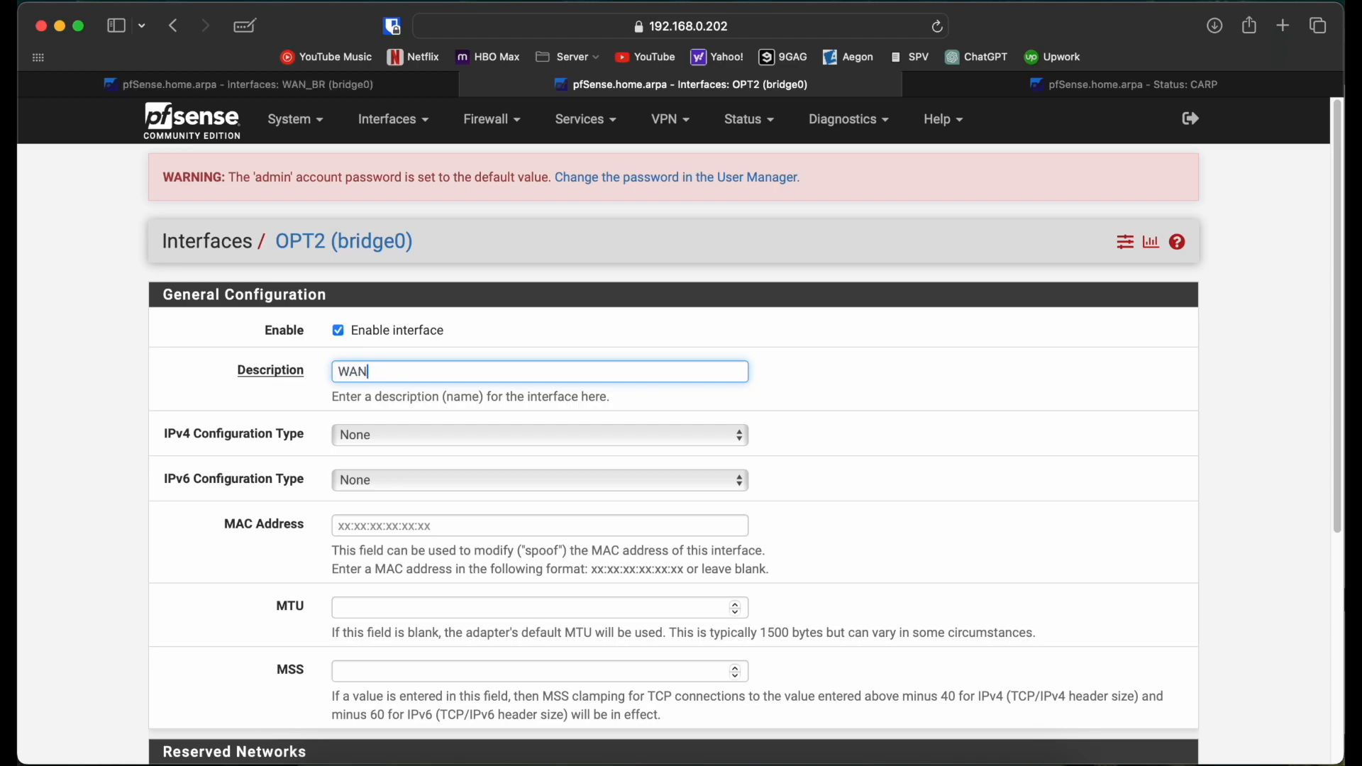
# Step: Set the second node's WAN_BR to Static IPv4 172.172.0.2/24 and save
pyautogui.click(400, 438)
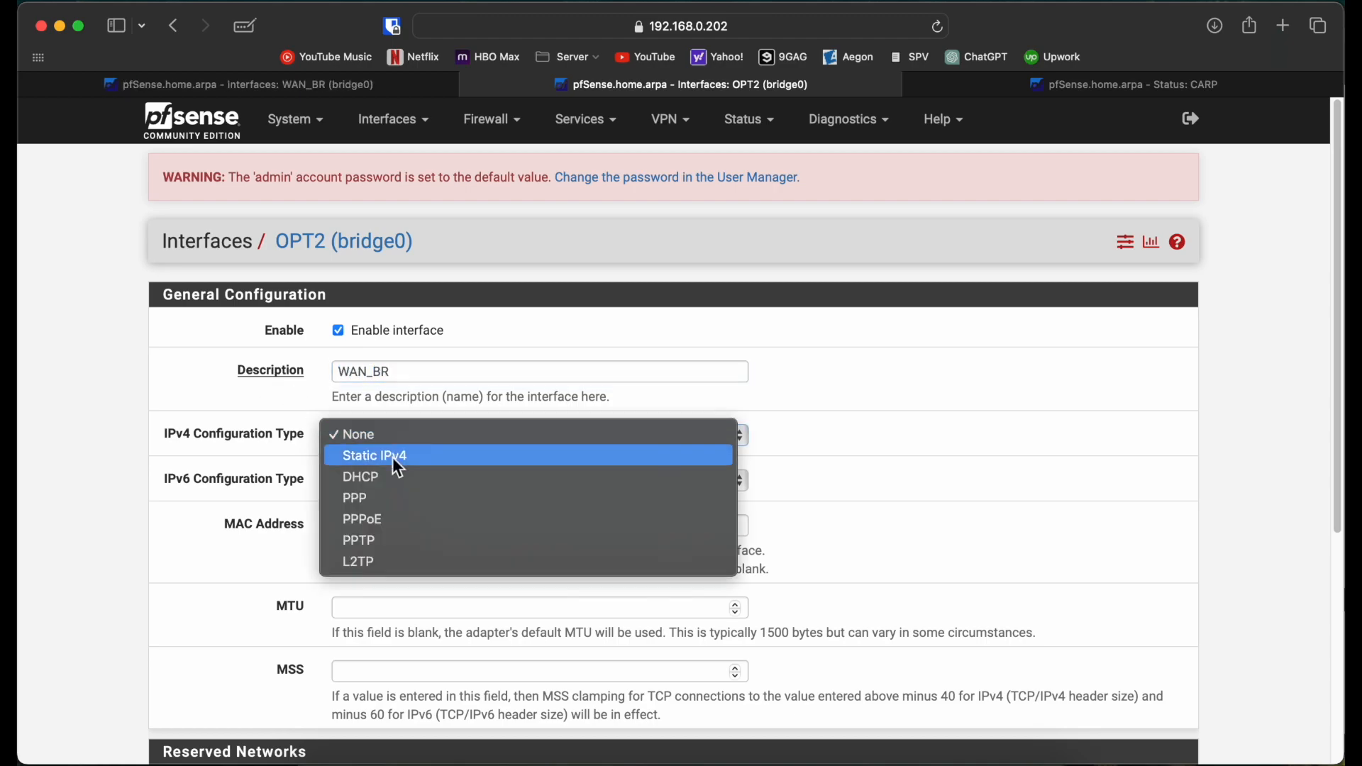
pyautogui.click(393, 456)
pyautogui.scroll(-5, 392, 457)
pyautogui.click(397, 486)
pyautogui.write('172.172.0.1')
pyautogui.press('BackSpace')
pyautogui.write('2')
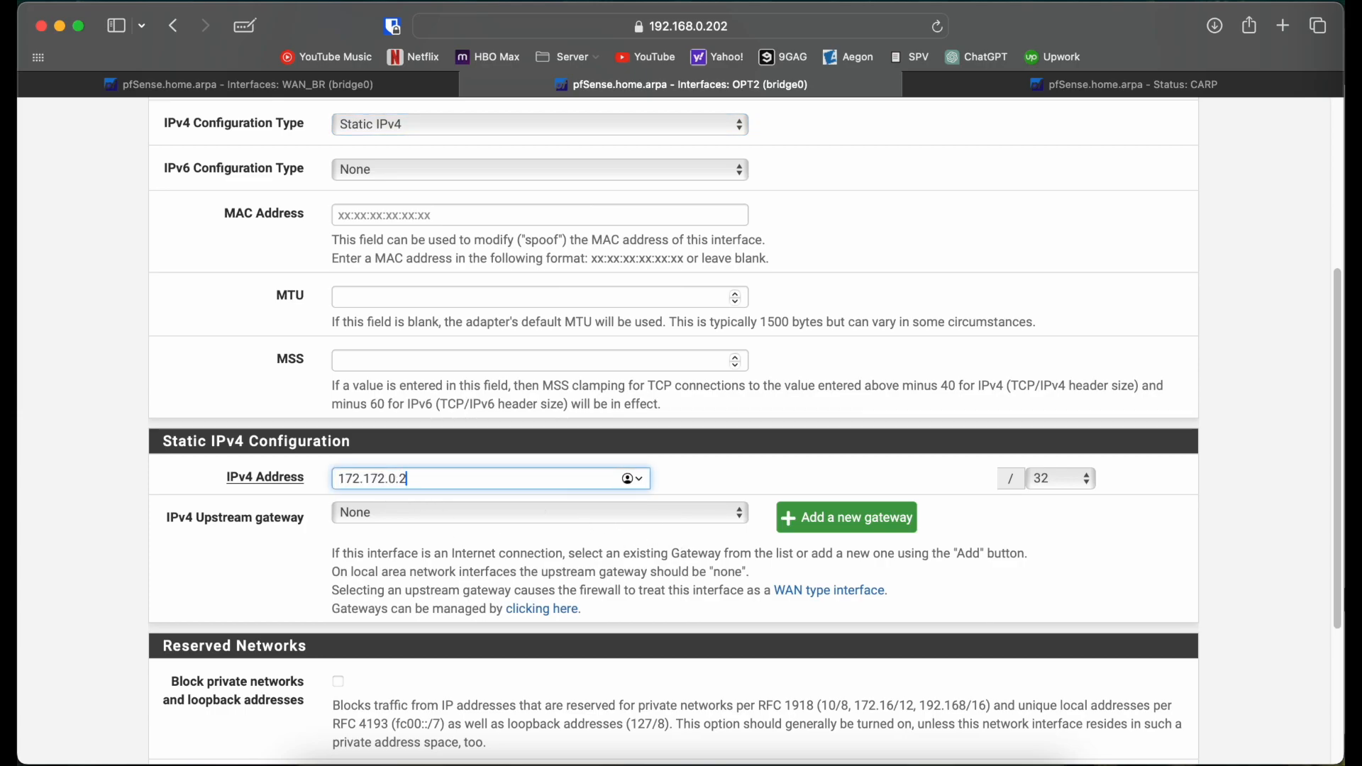
pyautogui.click(1058, 476)
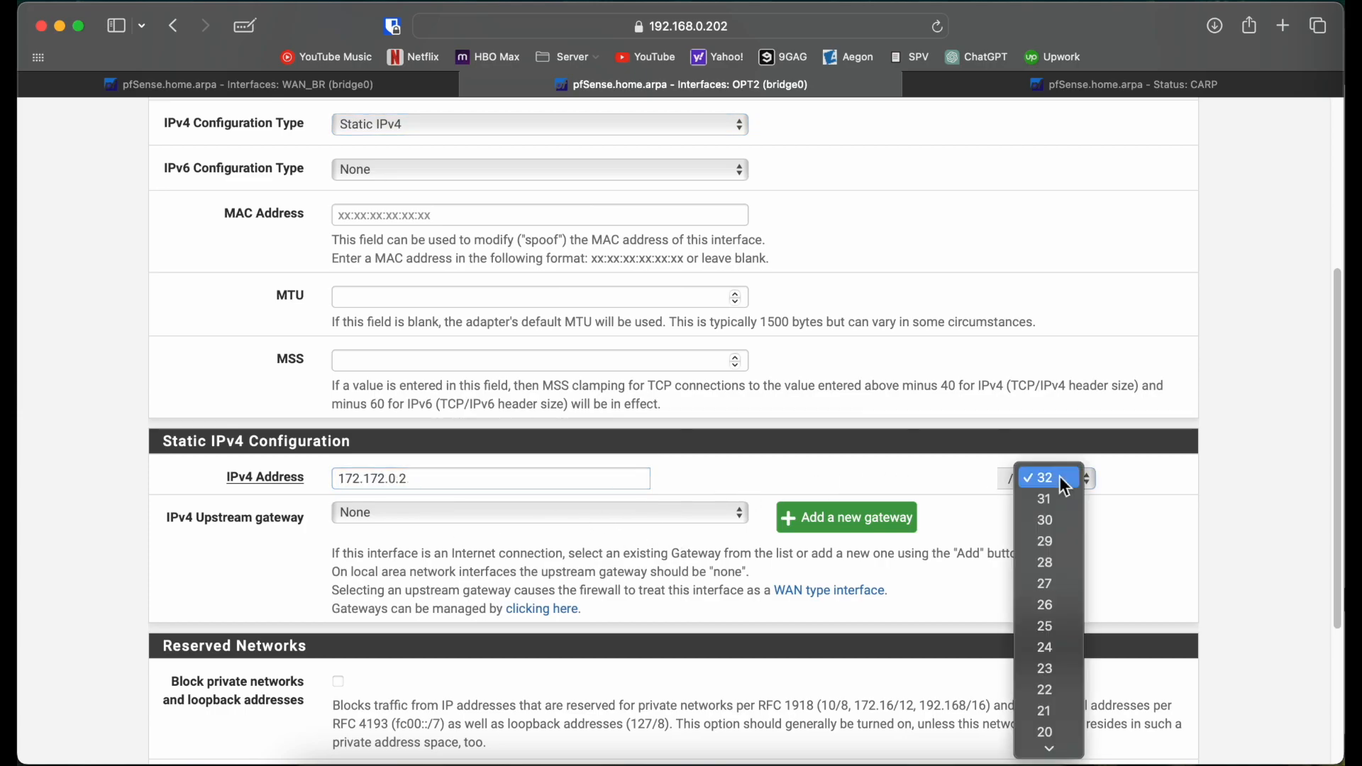
pyautogui.click(1029, 641)
pyautogui.scroll(-5, 487, 590)
pyautogui.click(364, 667)
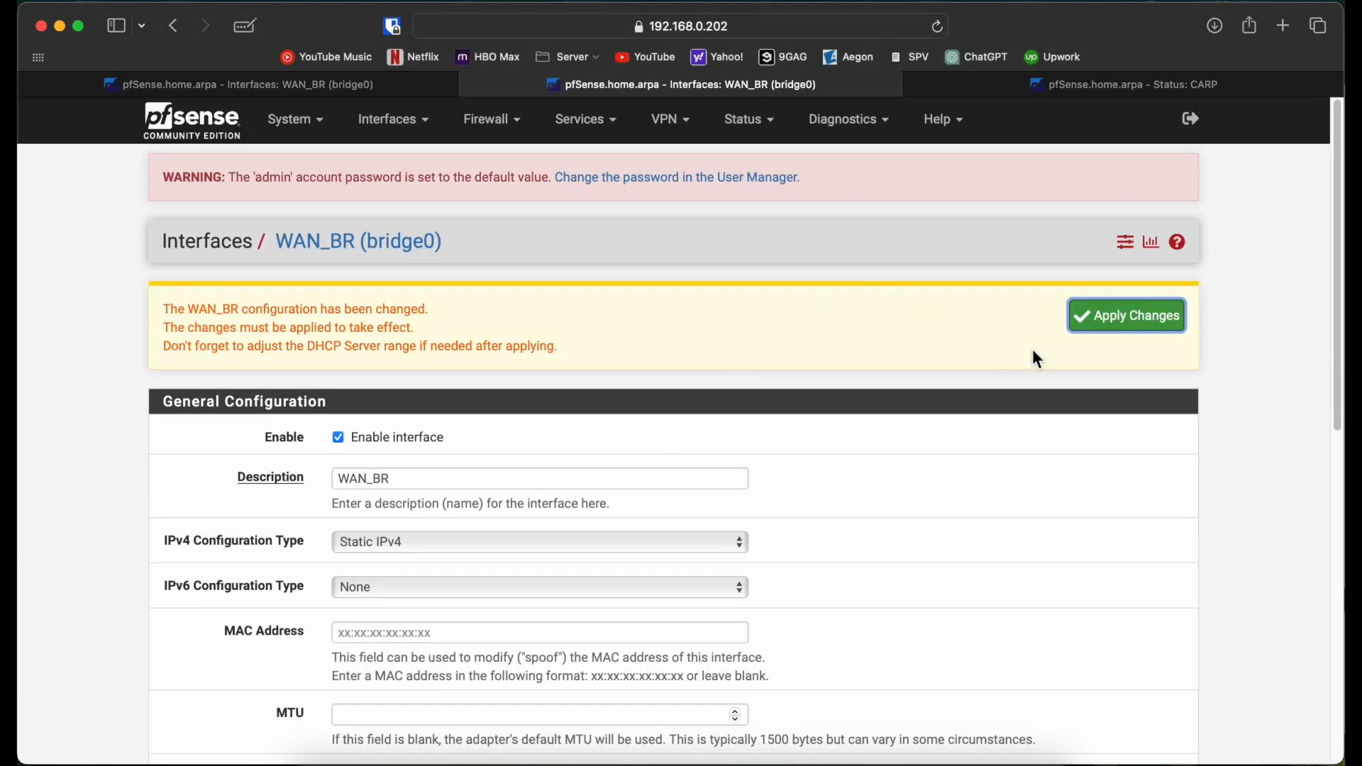
# Step: Apply the WAN_BR changes and check both nodes' pages
pyautogui.click(1131, 316)
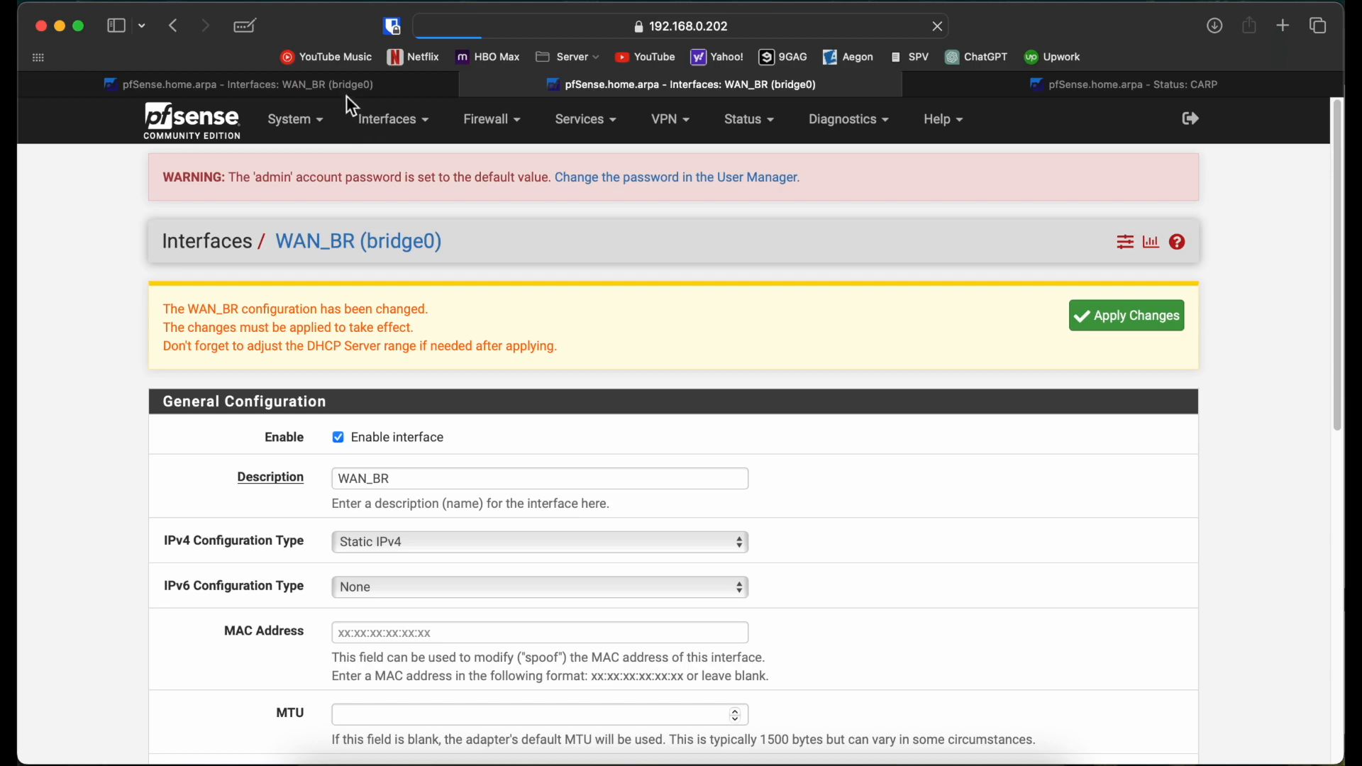
pyautogui.click(348, 86)
pyautogui.scroll(-5, 125, 436)
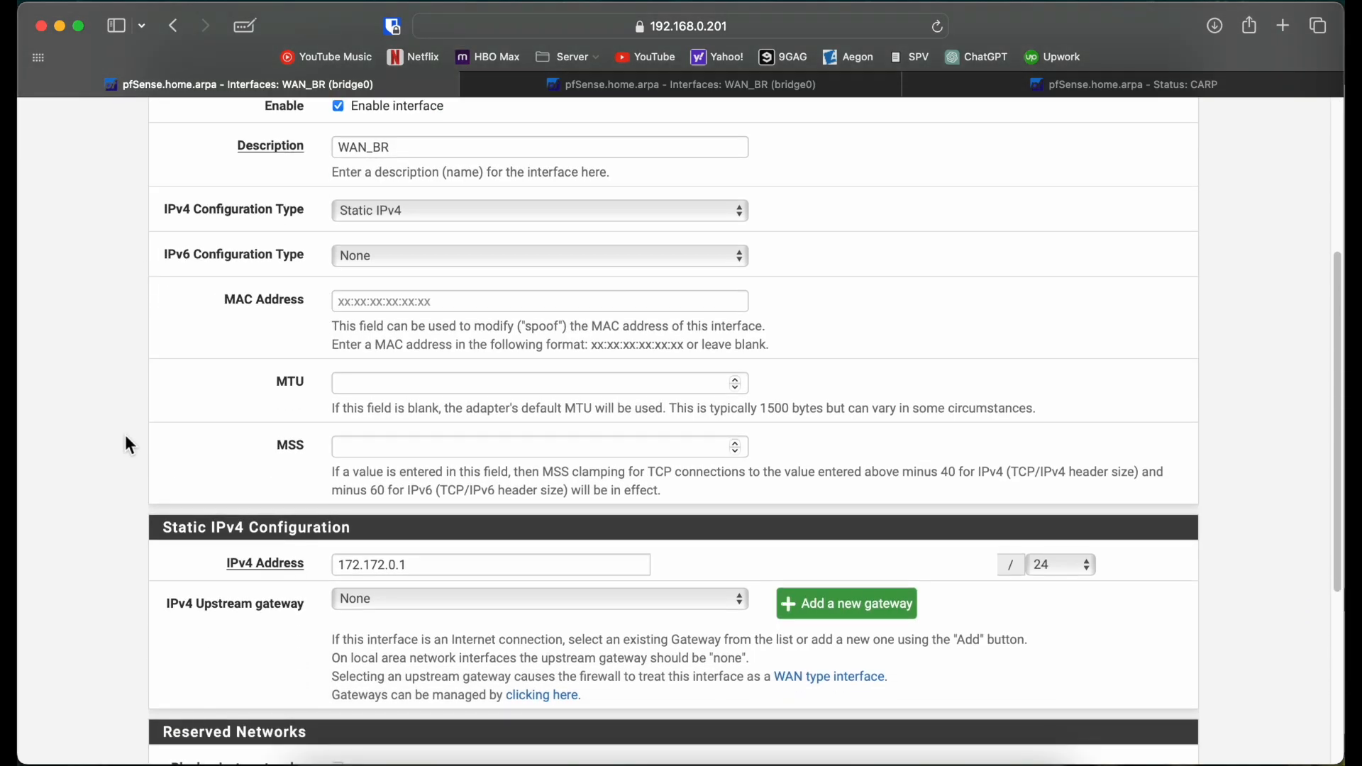
pyautogui.scroll(5, 127, 438)
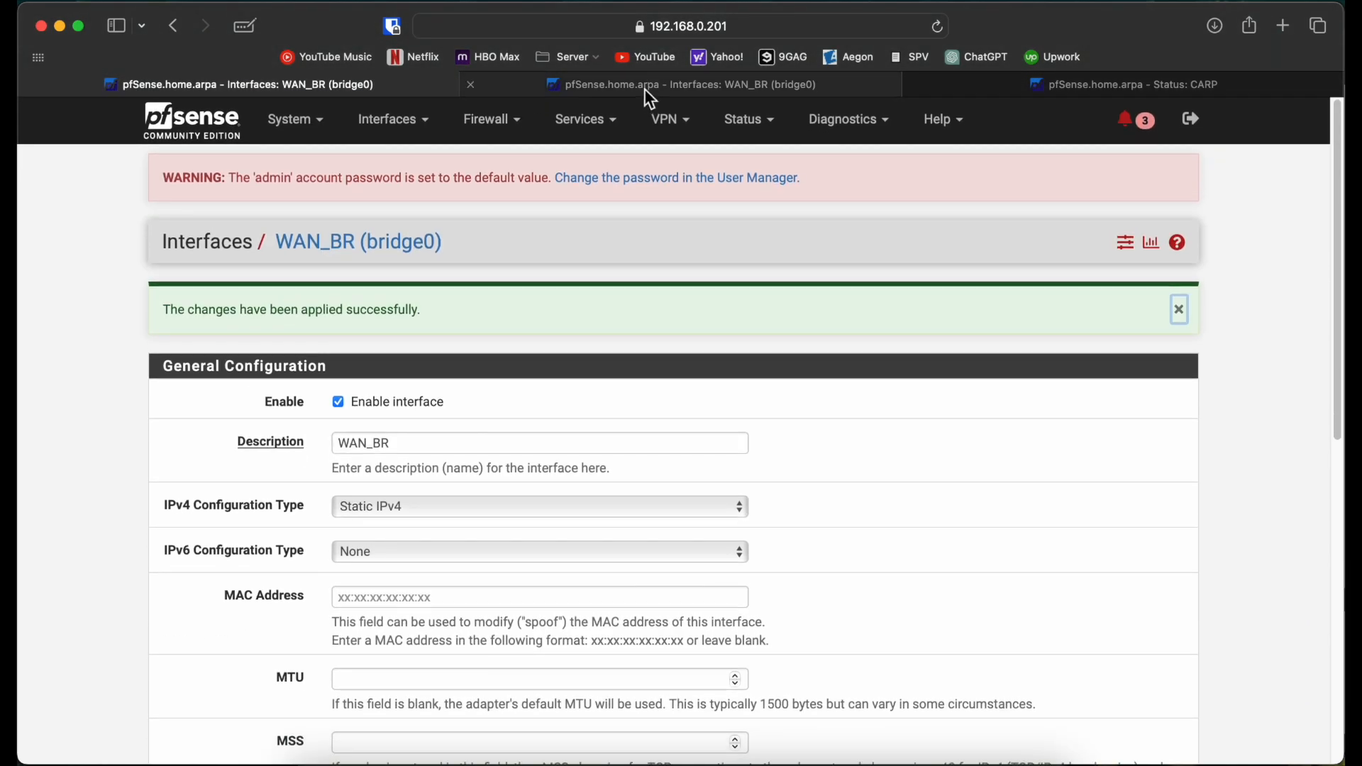
pyautogui.click(643, 88)
# Step: On the first node, start a new CARP virtual IP on interface WAN_BR
pyautogui.click(312, 85)
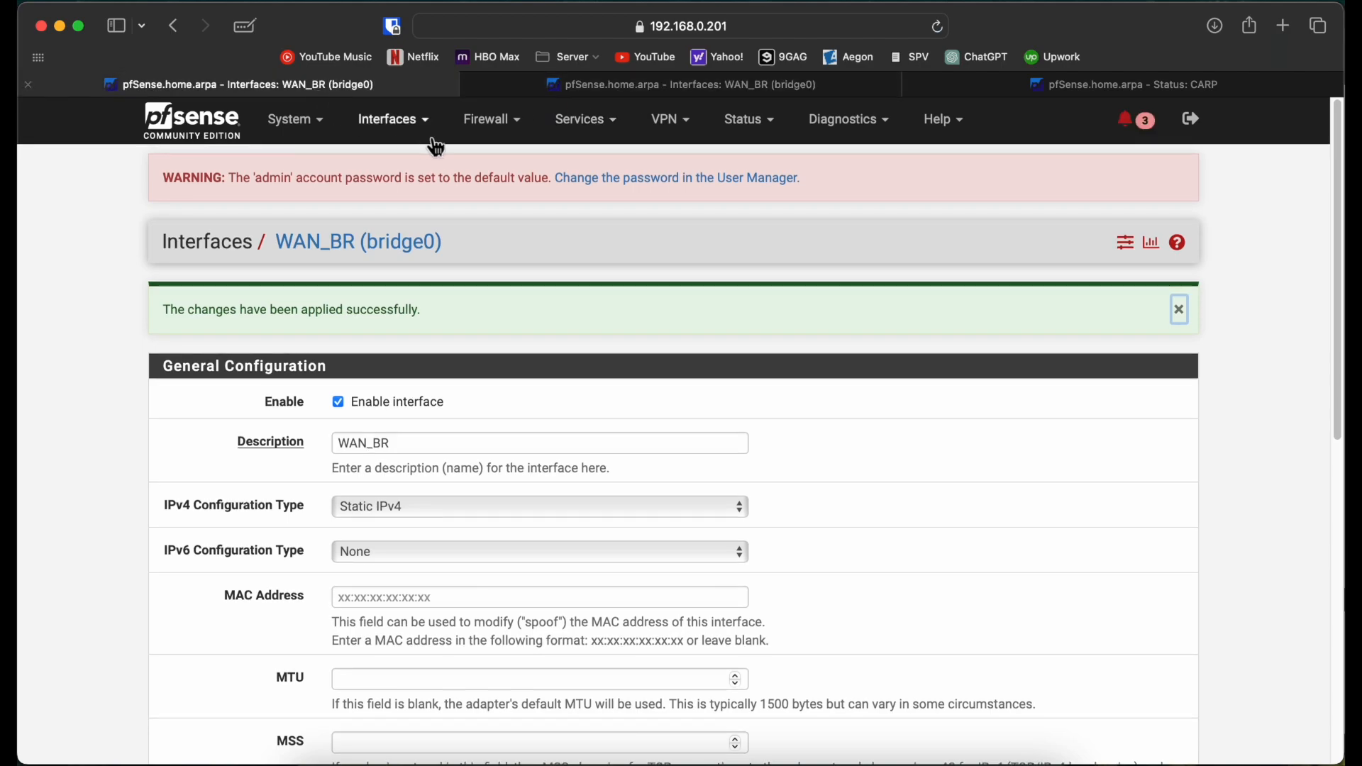
pyautogui.click(505, 124)
pyautogui.click(511, 298)
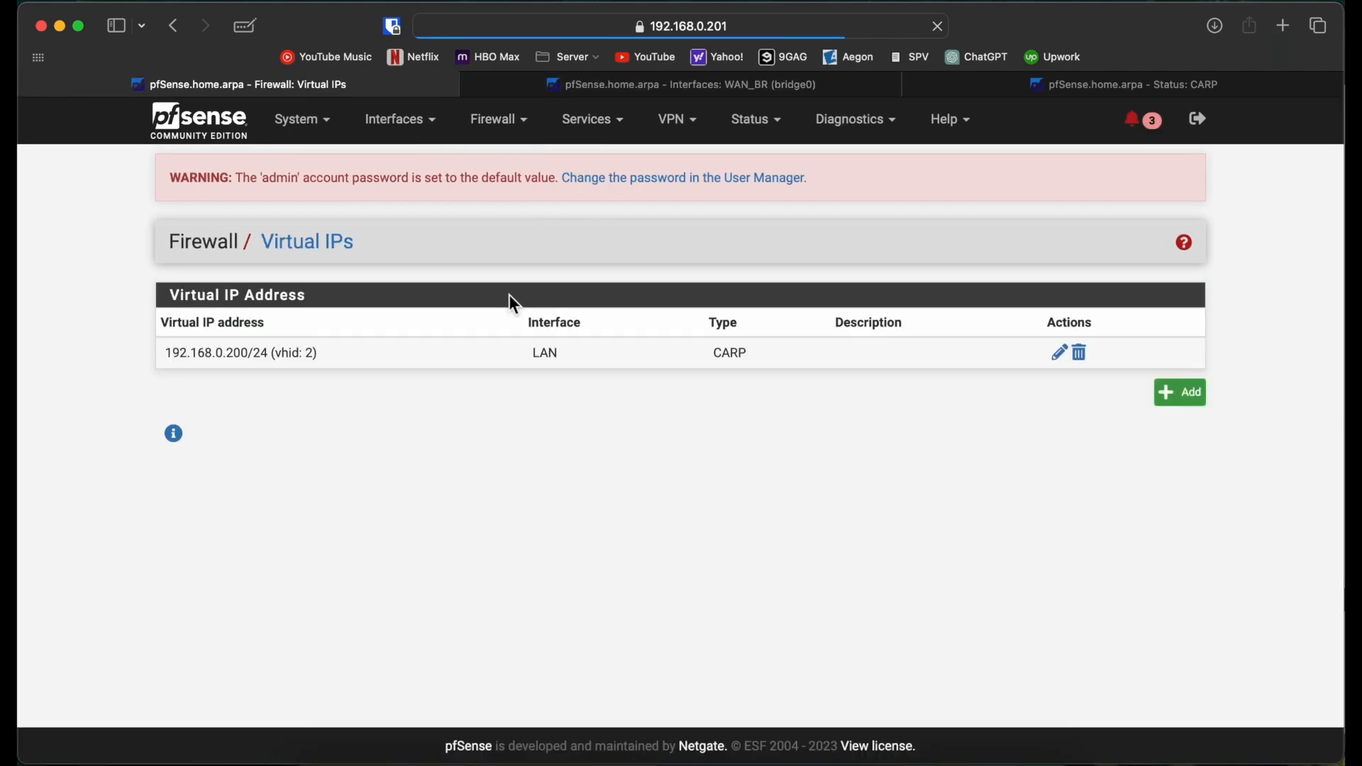
pyautogui.click(1183, 397)
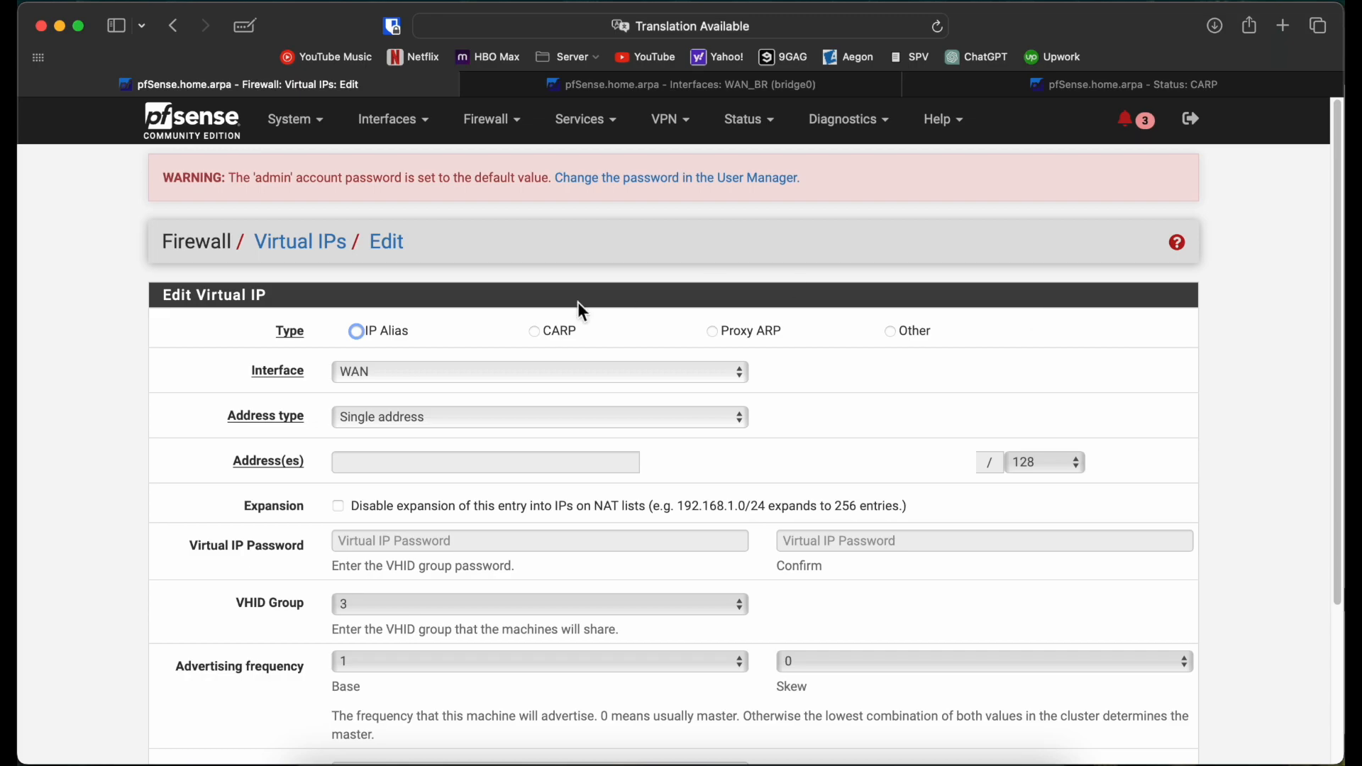
pyautogui.click(536, 337)
pyautogui.click(535, 373)
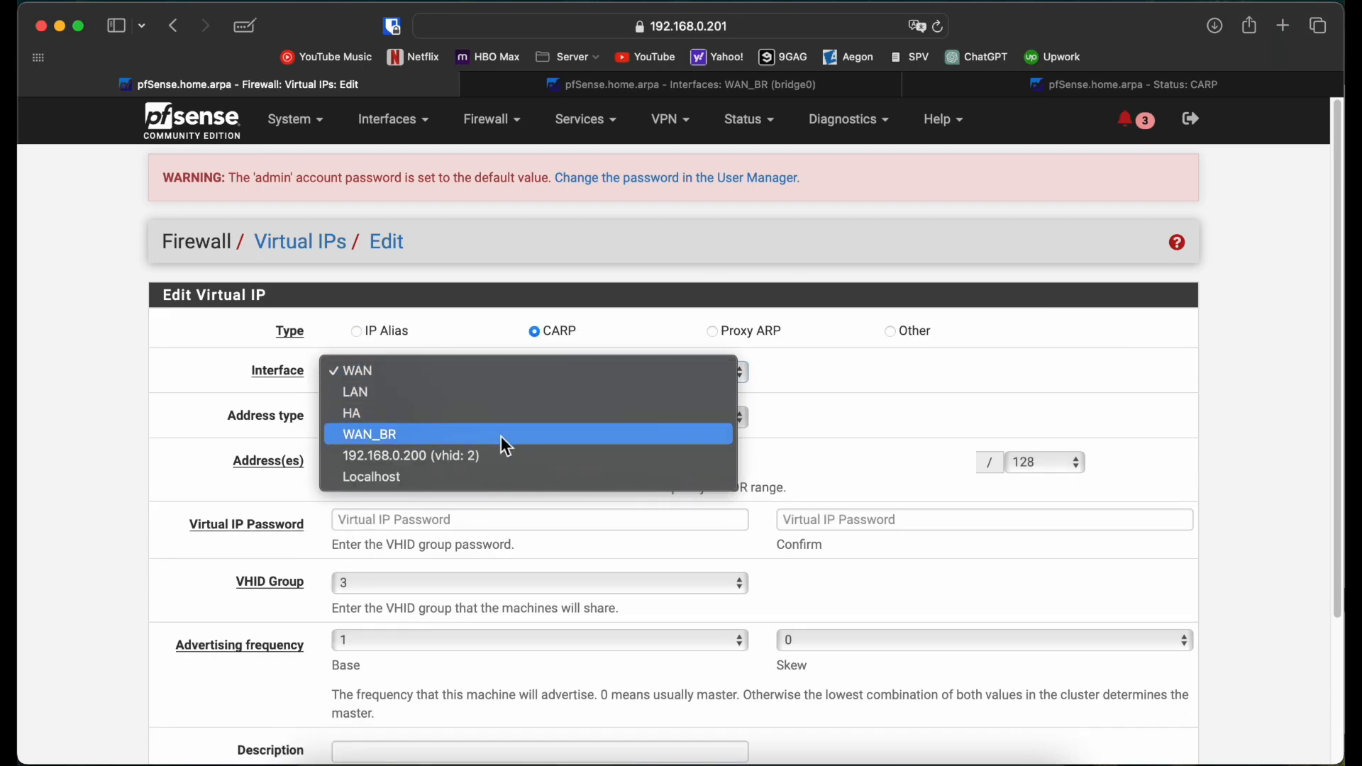
pyautogui.click(501, 436)
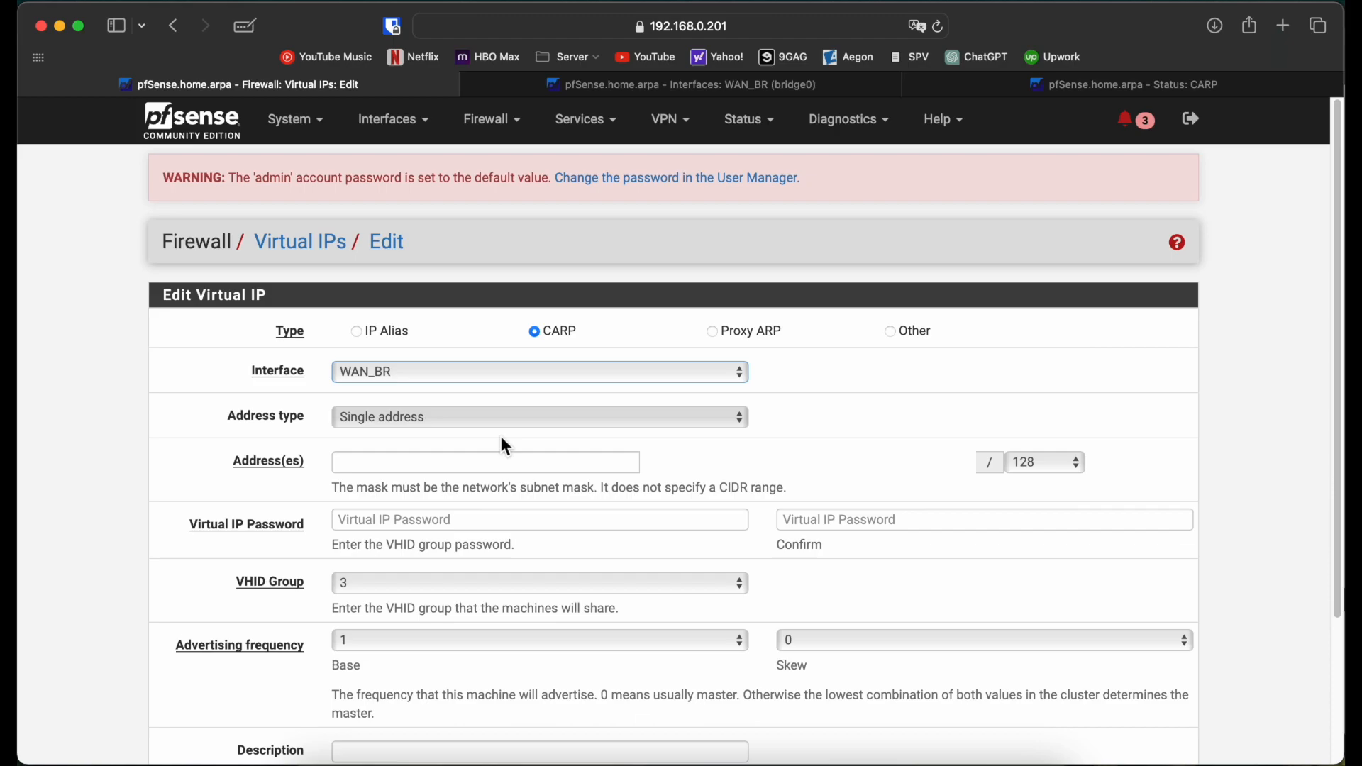
# Step: Give the virtual IP address 10.10.10.1/24 and enter the CARP password
pyautogui.click(463, 459)
pyautogui.write('10.10.10.1')
pyautogui.click(1056, 466)
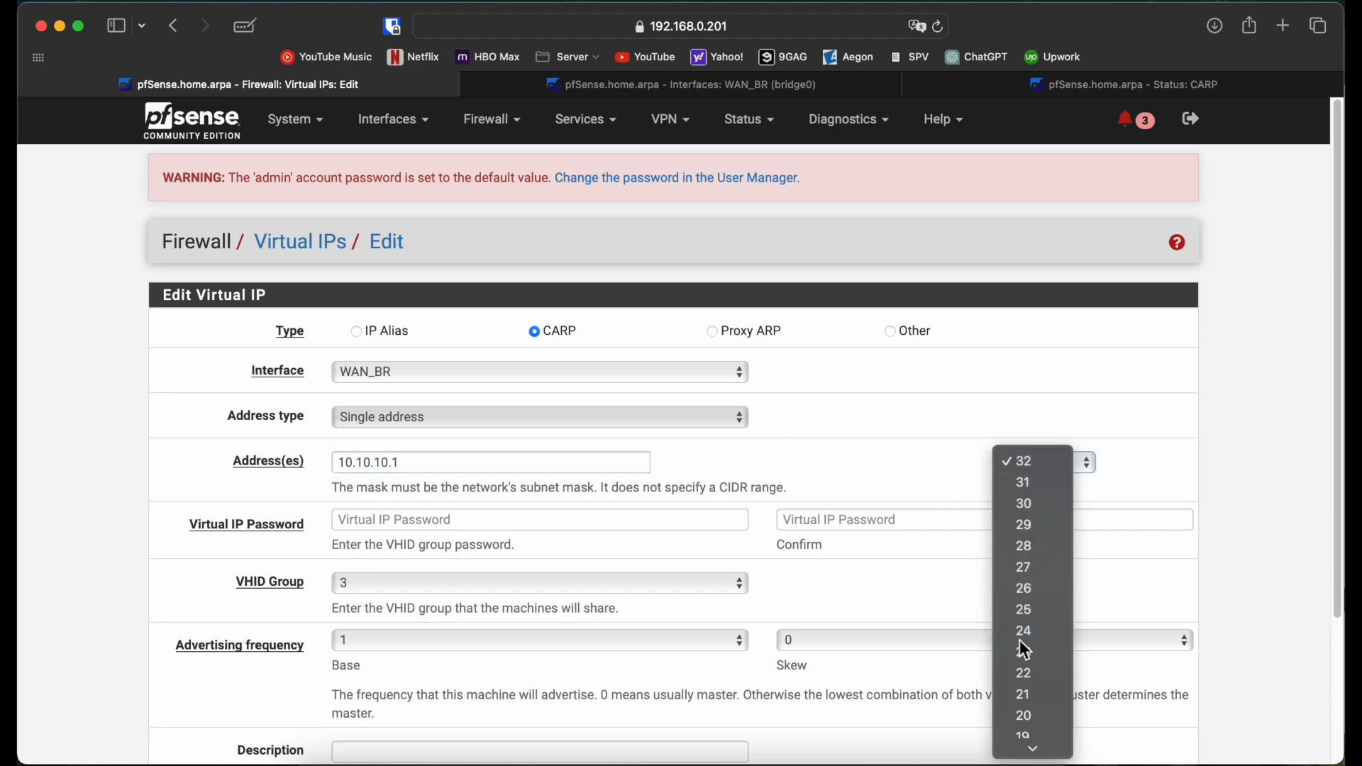
pyautogui.click(1024, 634)
pyautogui.click(684, 523)
pyautogui.write('*******')
pyautogui.click(921, 521)
pyautogui.write('*******')
# Step: Set VHID group 1, save the virtual IP, decline password storage and apply
pyautogui.click(705, 583)
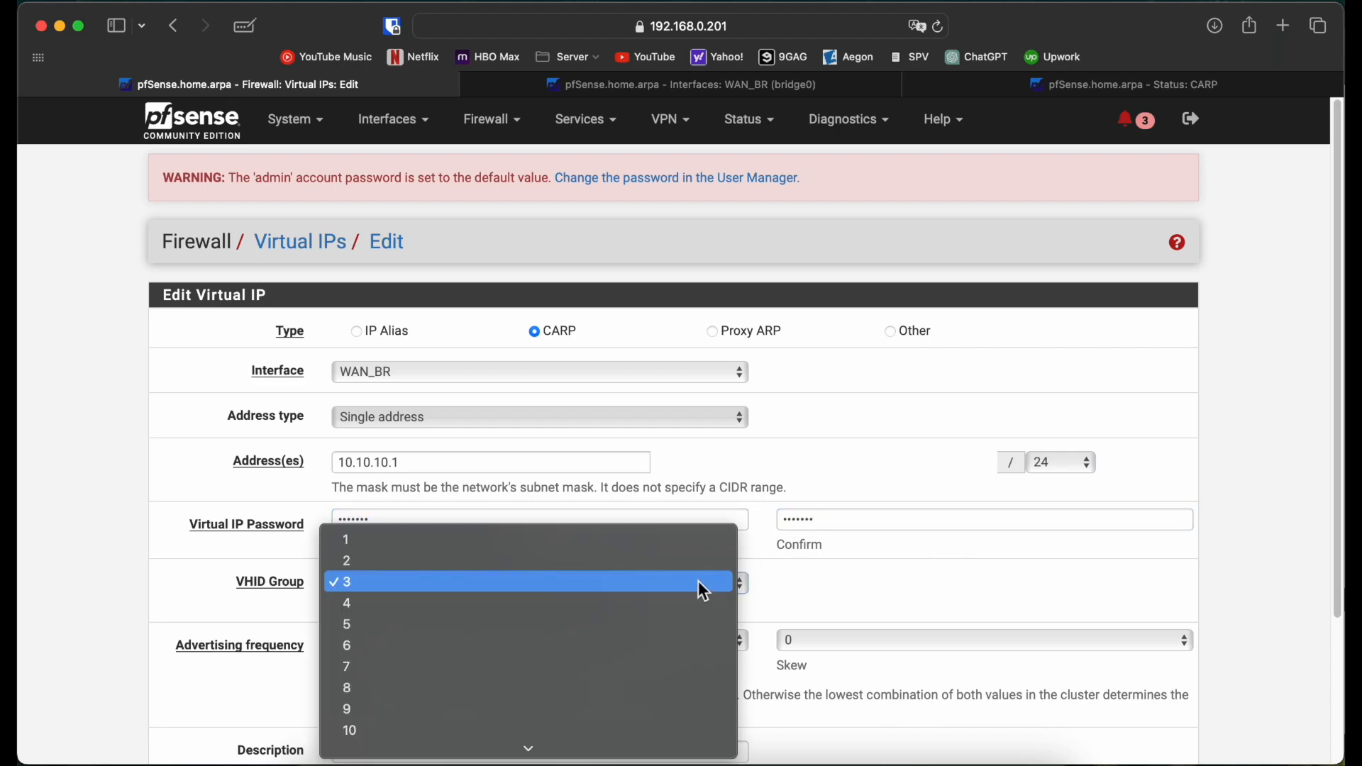
pyautogui.click(641, 546)
pyautogui.scroll(-5, 108, 606)
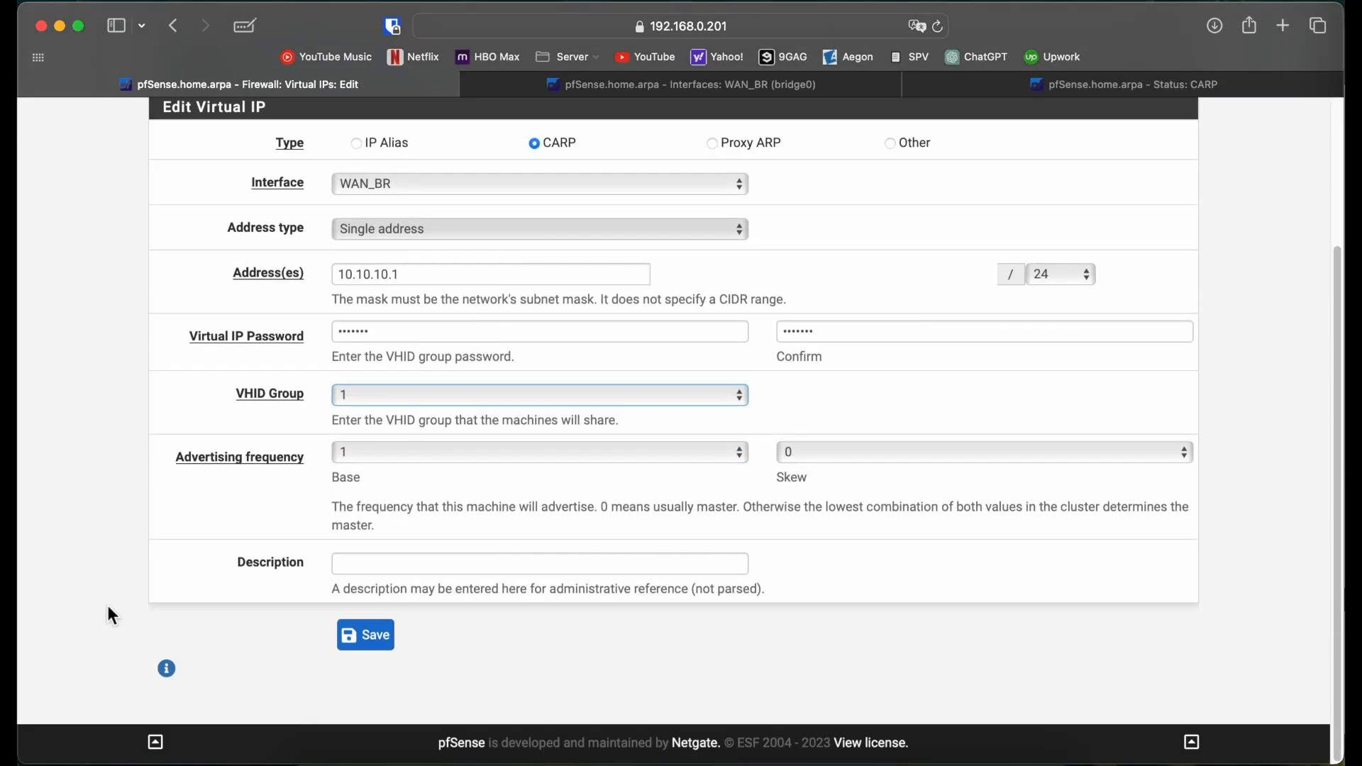
pyautogui.click(367, 637)
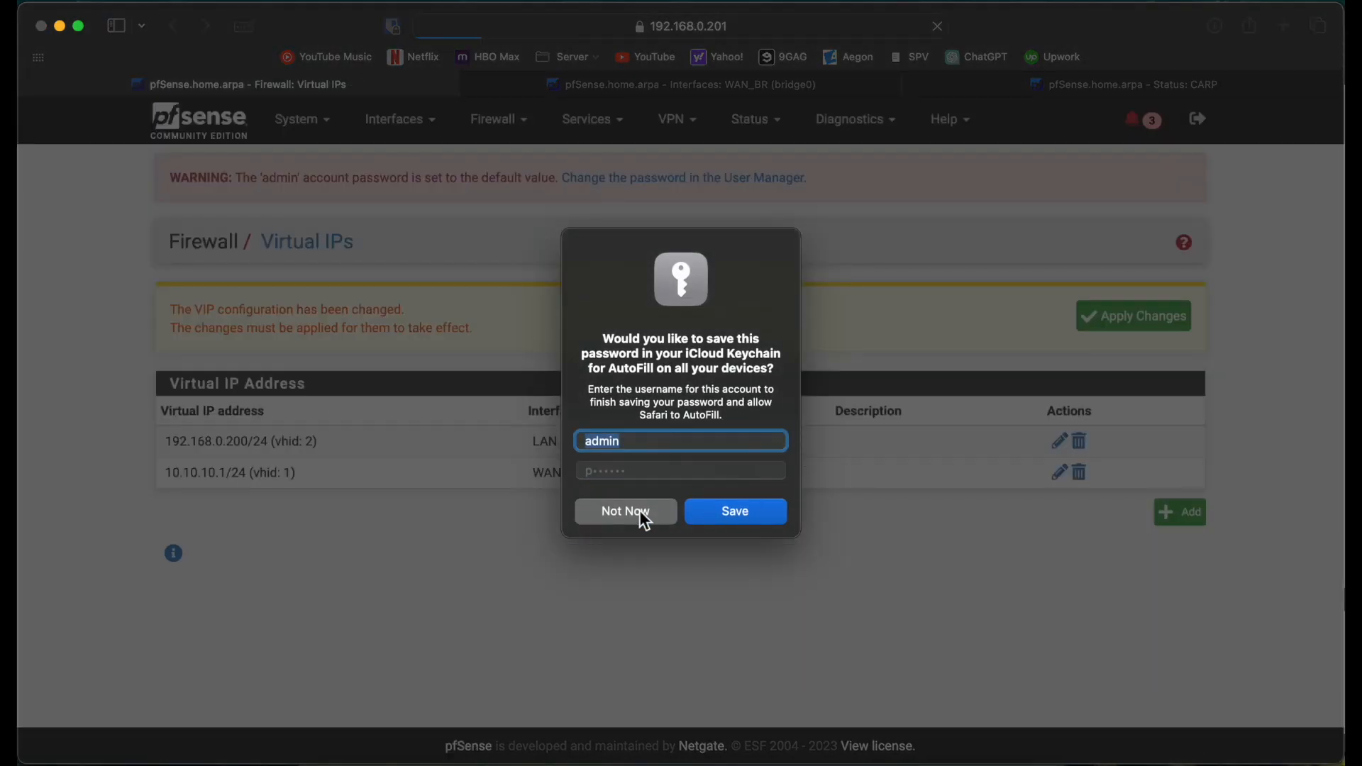
pyautogui.click(642, 511)
pyautogui.click(1136, 307)
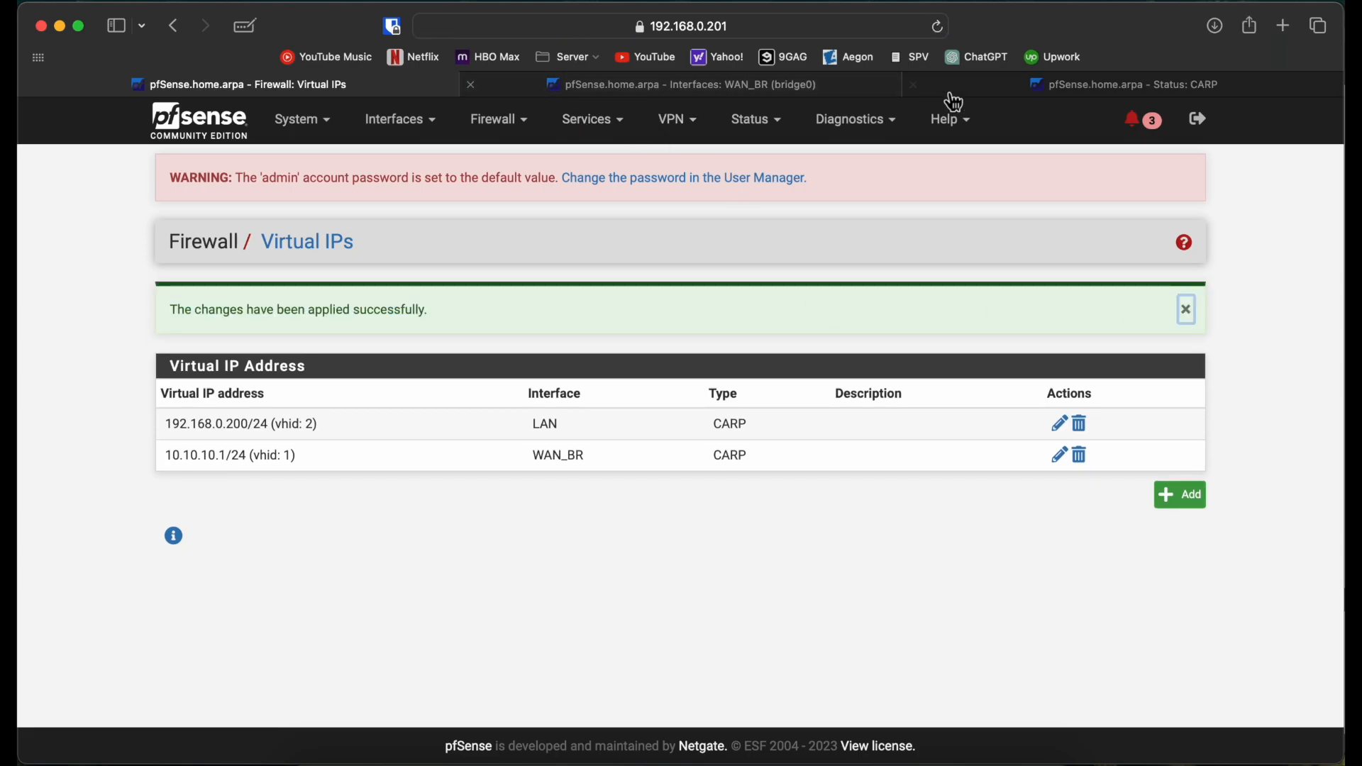
# Step: View Status > CARP on the second node, then on the first node
pyautogui.click(737, 83)
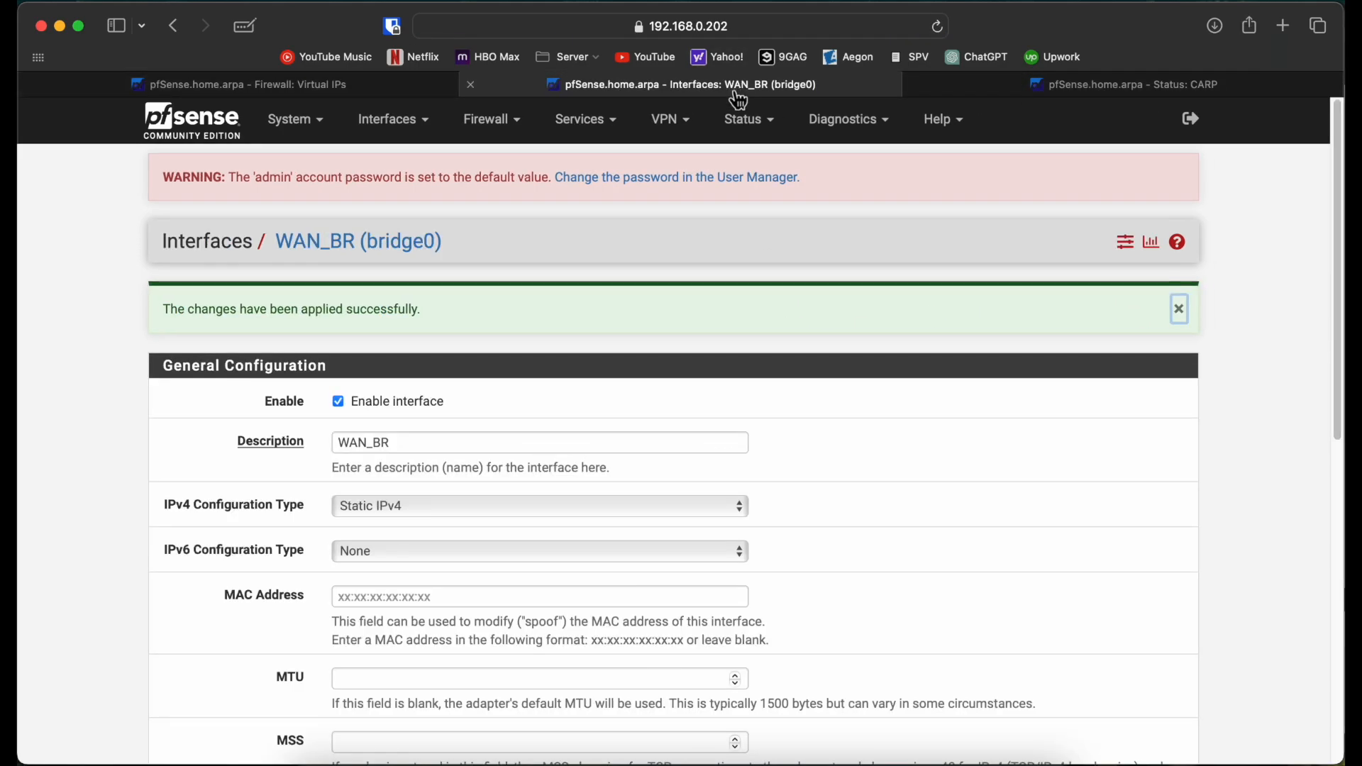
pyautogui.click(754, 133)
pyautogui.click(750, 188)
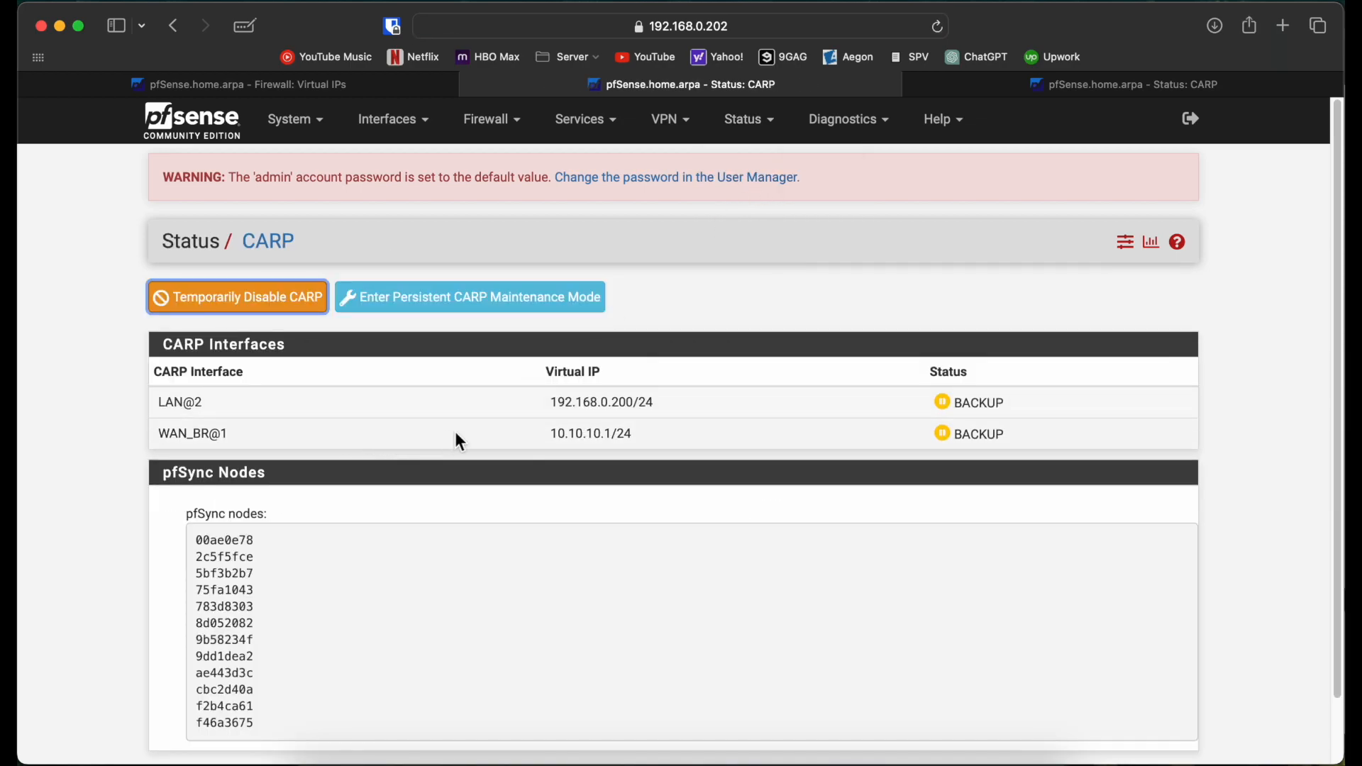
pyautogui.click(368, 83)
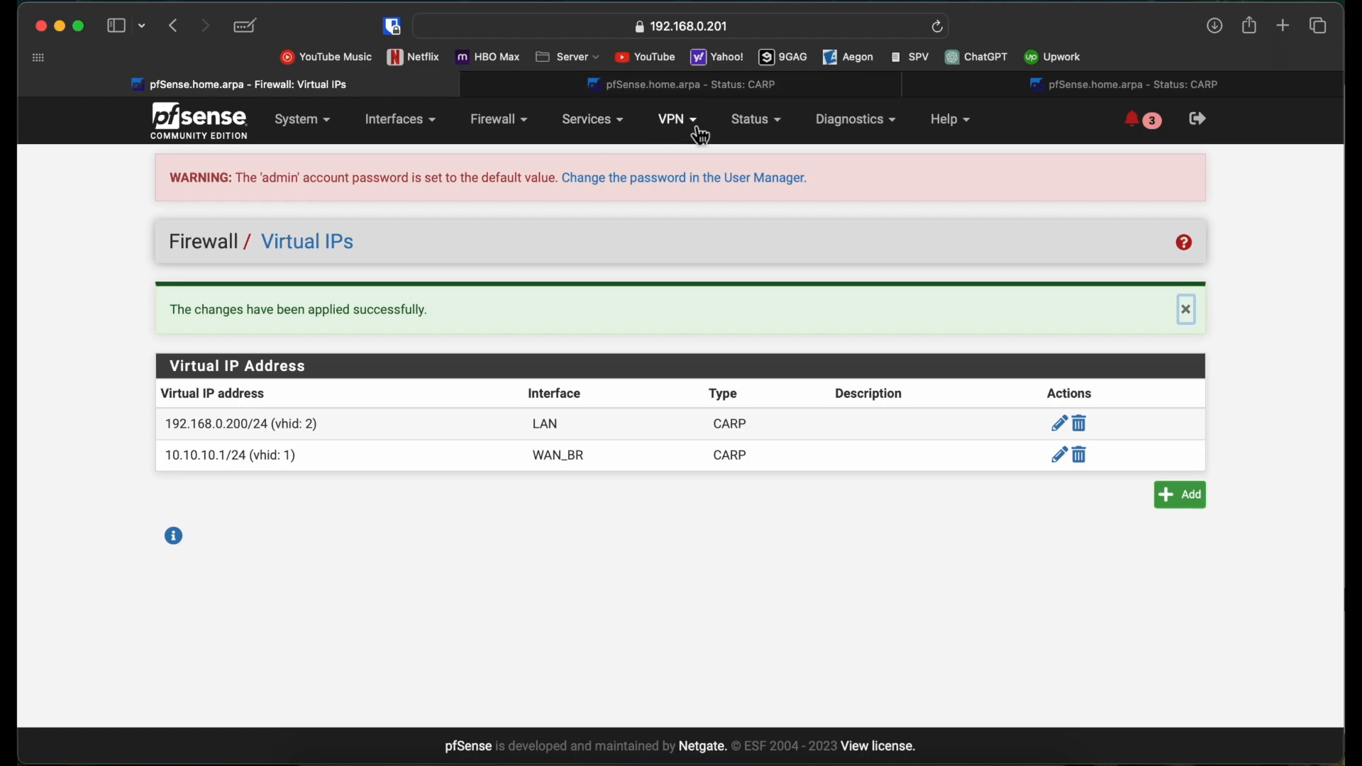
pyautogui.click(753, 122)
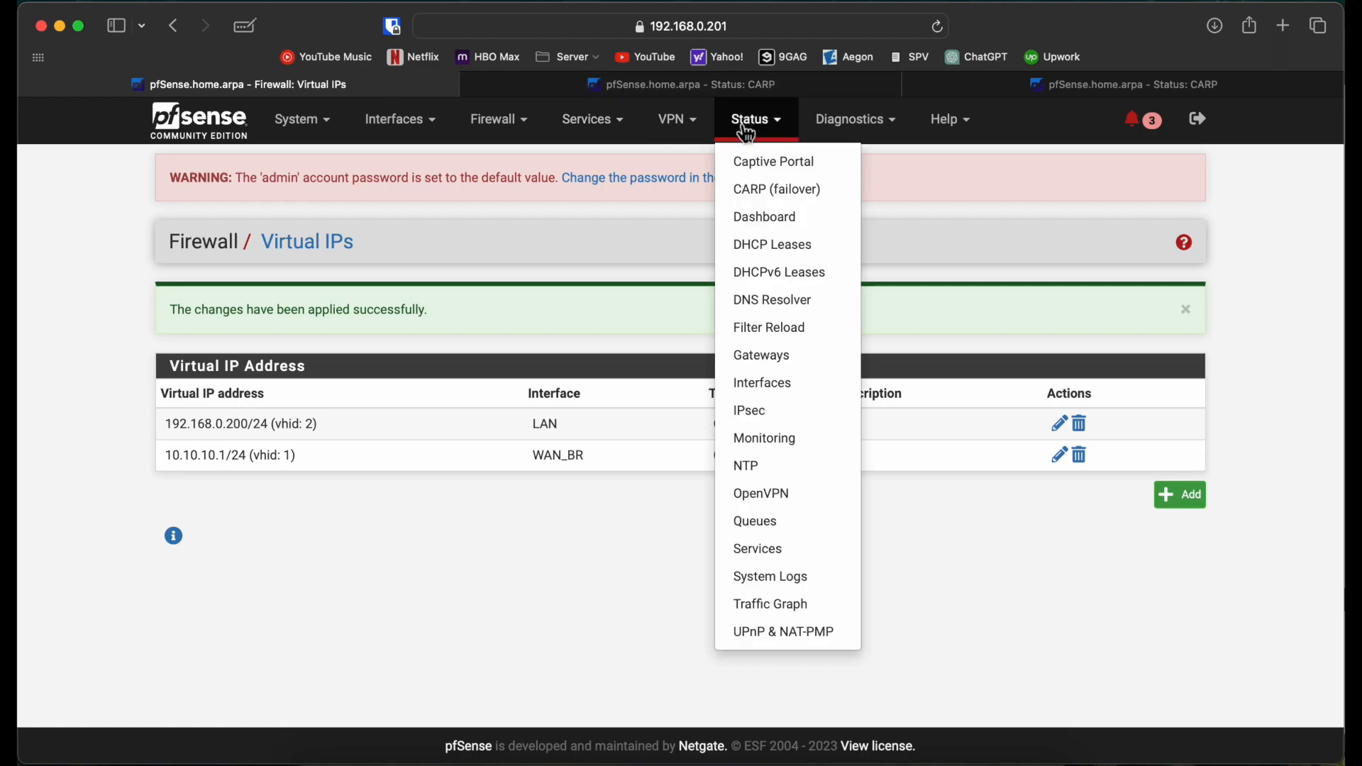
pyautogui.click(781, 190)
pyautogui.hotkey('ctrl', 'Right')
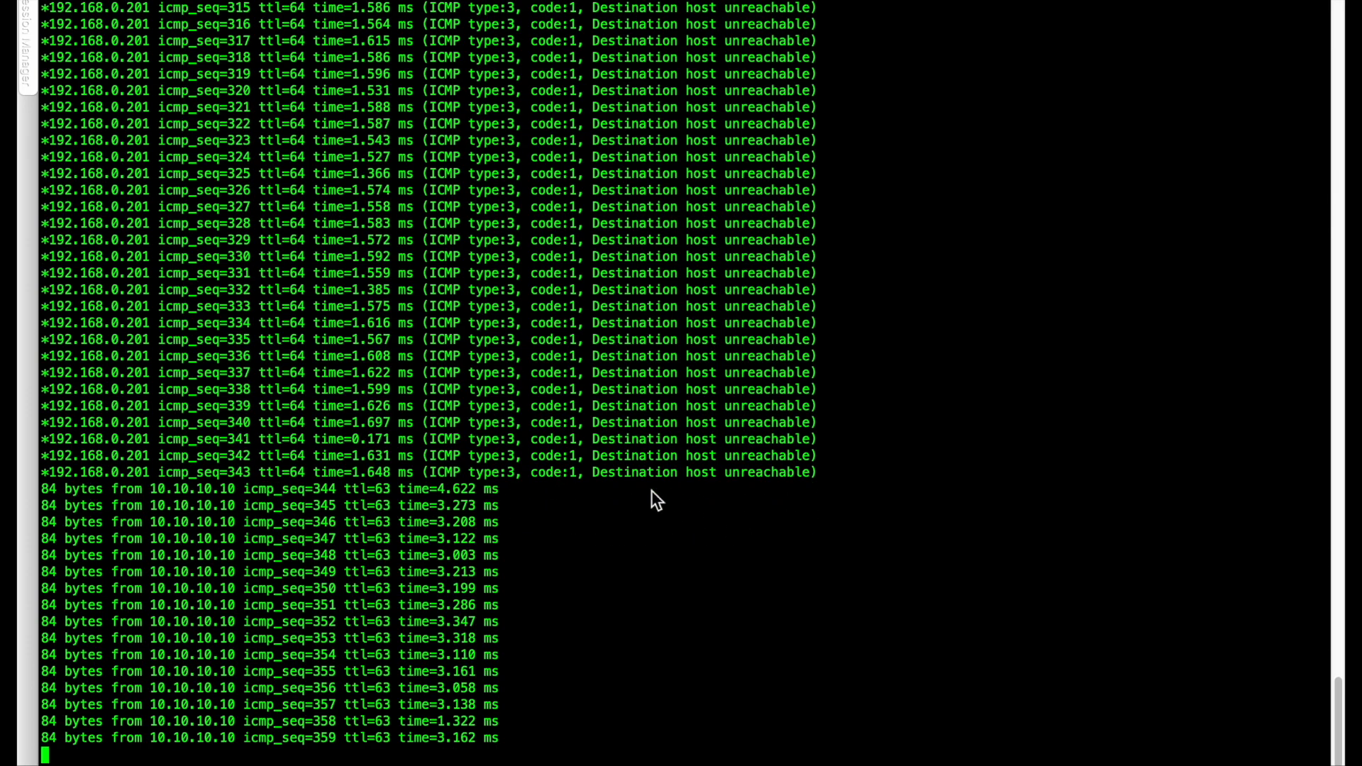
pyautogui.hotkey('ctrl', 'Left')
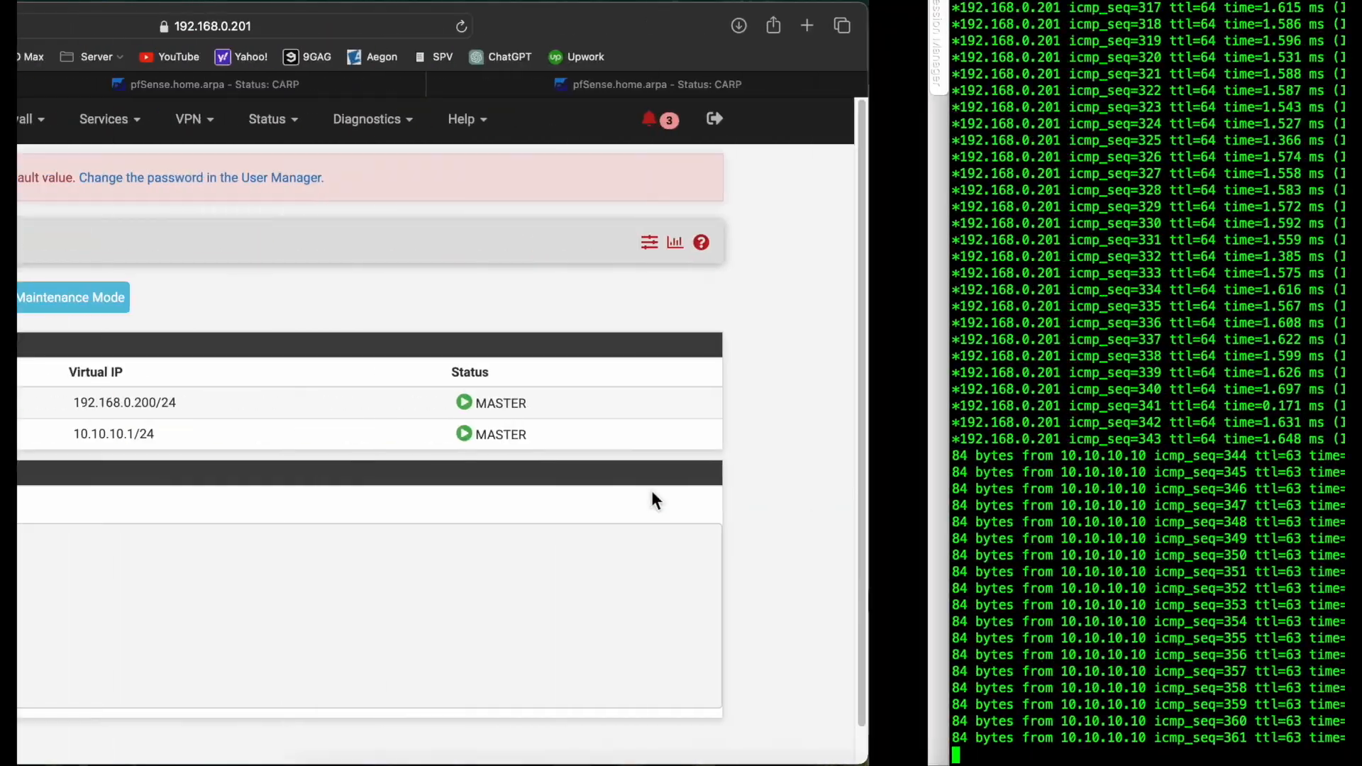
pyautogui.moveTo(548, 436); pyautogui.dragTo(615, 436)
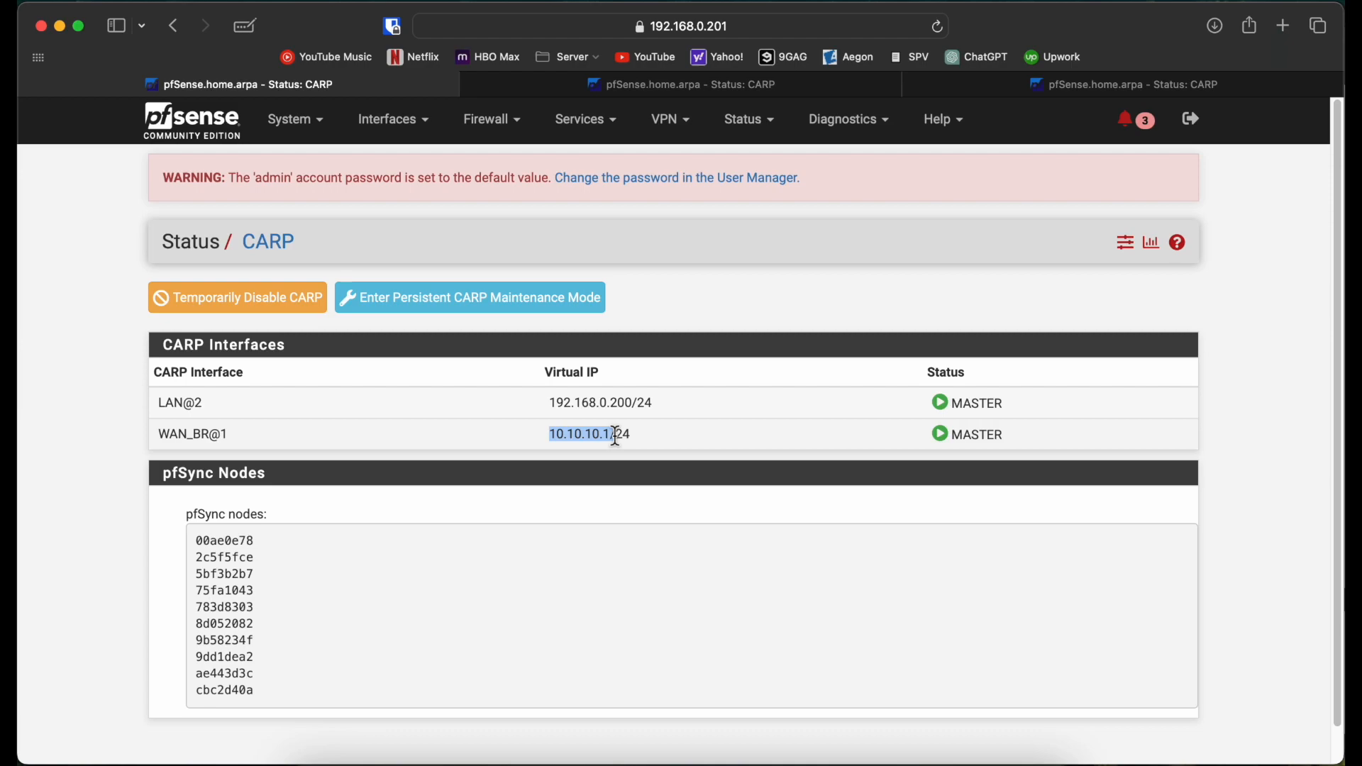
# Step: Open the Interfaces menu to reach the first node's WAN_BR (bridge0) settings
pyautogui.click(394, 120)
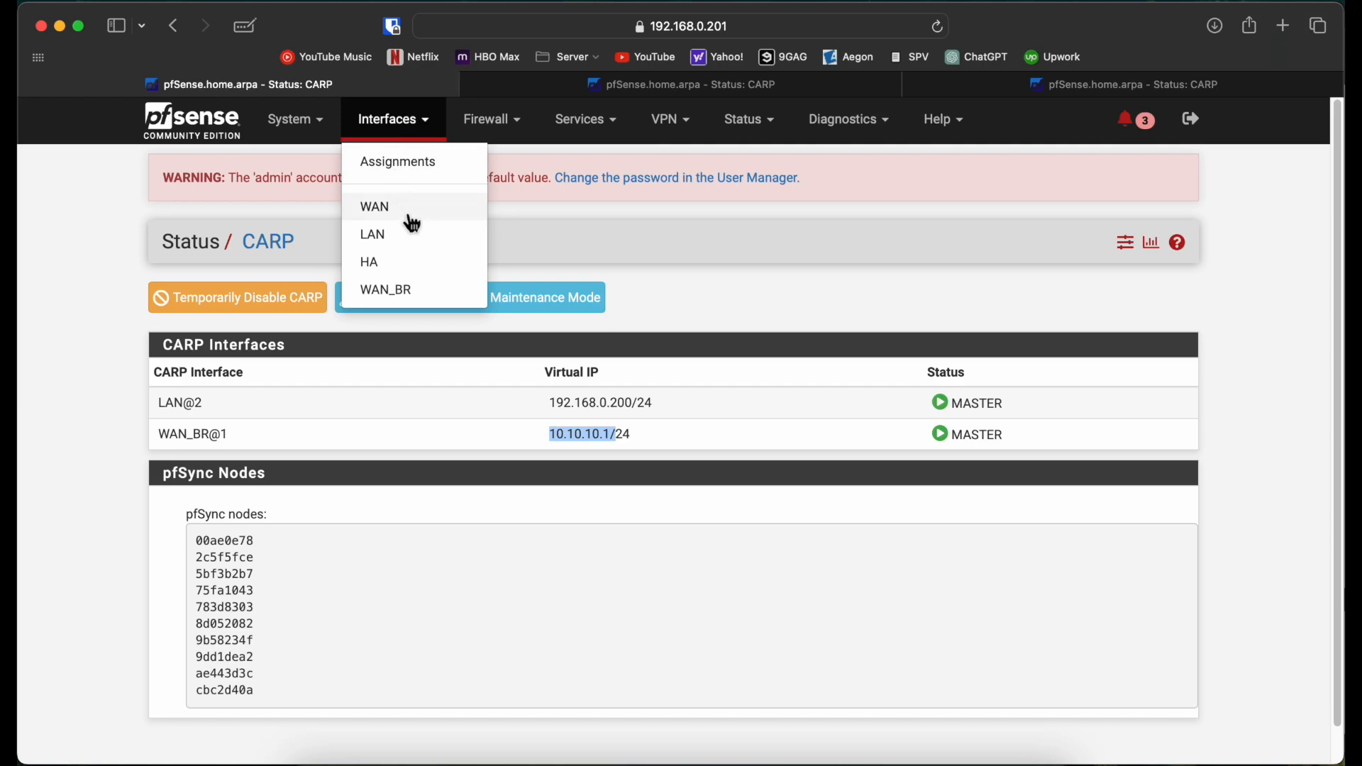
pyautogui.click(404, 302)
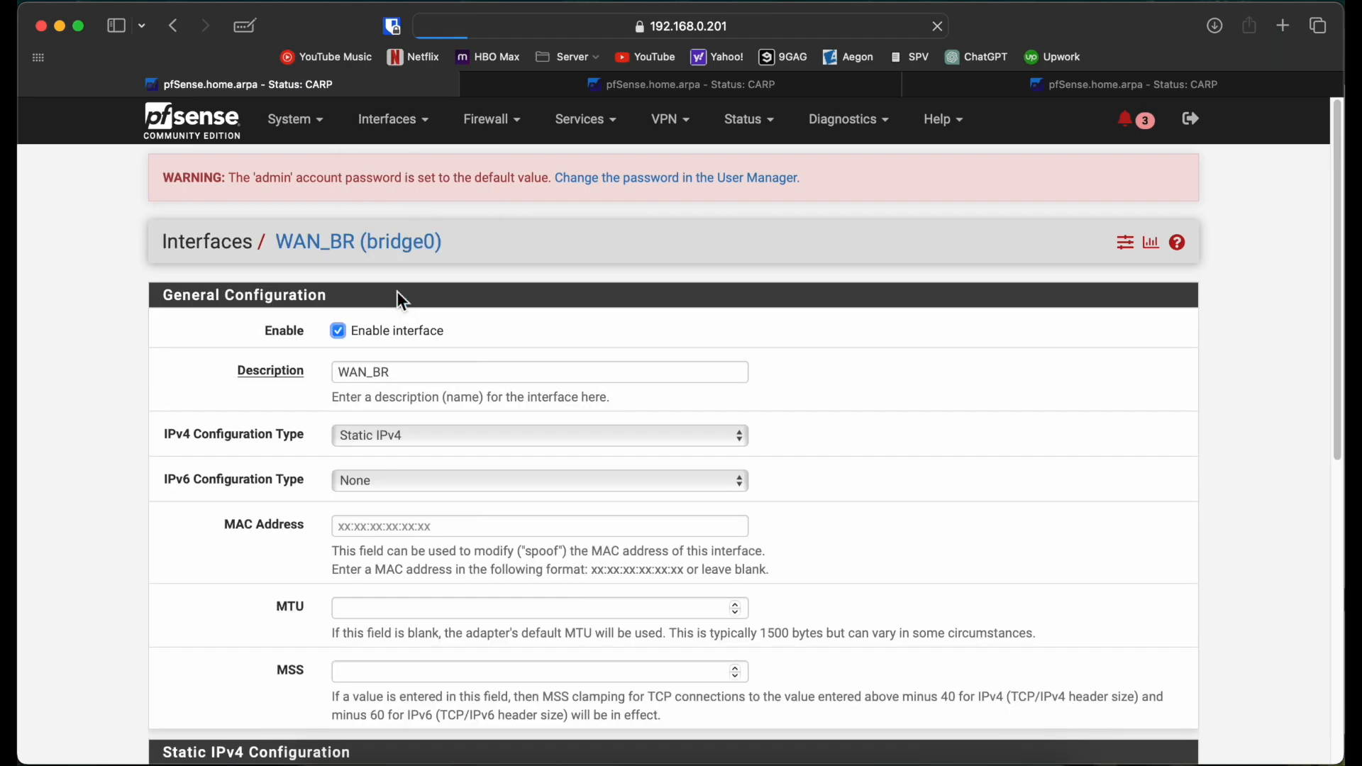
pyautogui.scroll(-5, 97, 465)
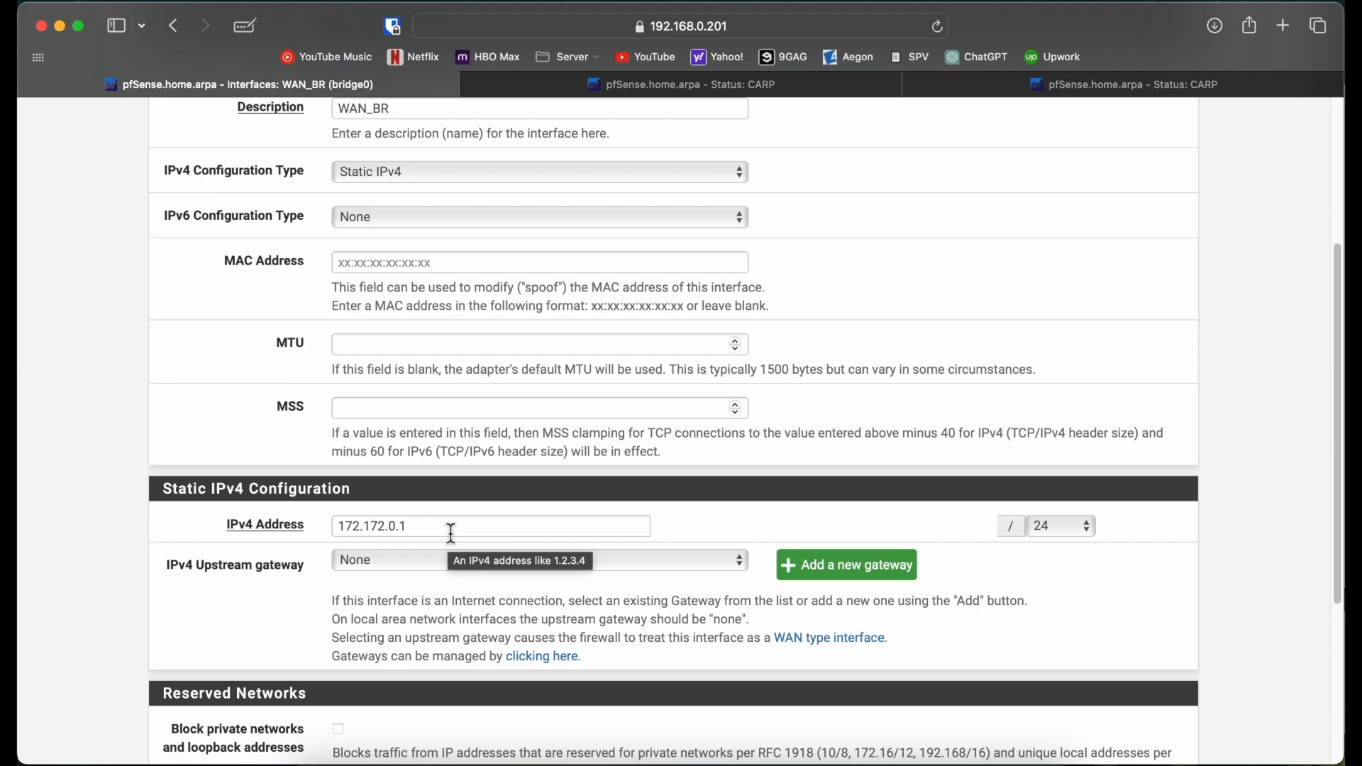
pyautogui.moveTo(451, 532); pyautogui.dragTo(304, 521)
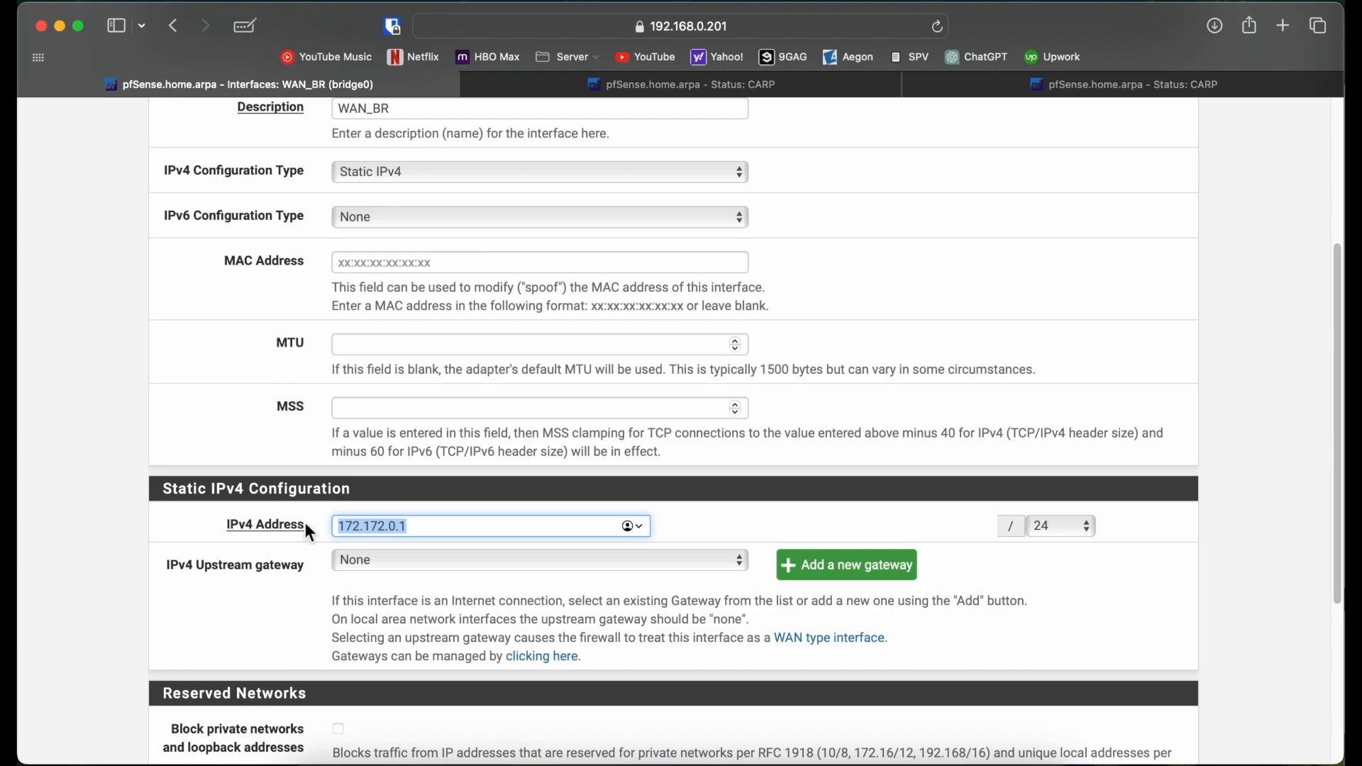
pyautogui.click(100, 471)
pyautogui.scroll(5, 101, 471)
pyautogui.scroll(-1, 149, 447)
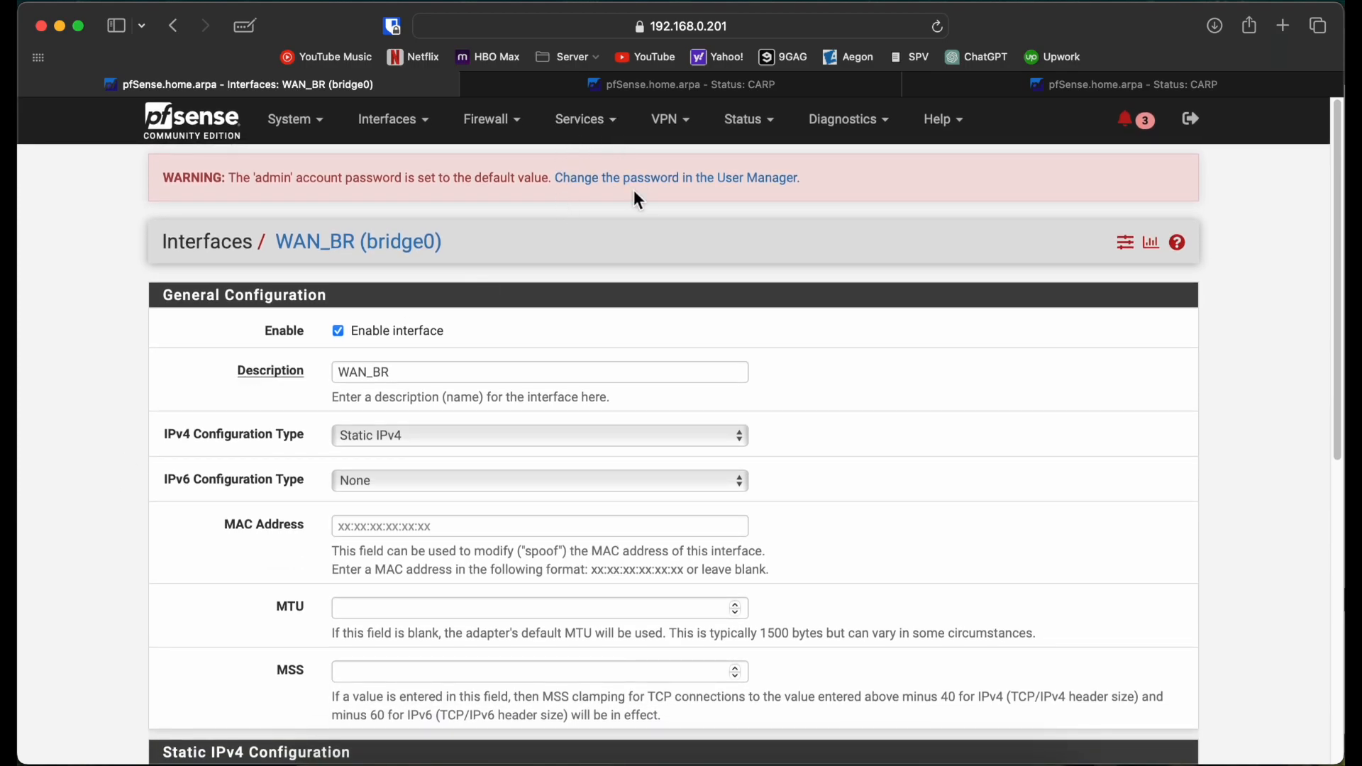
pyautogui.scroll(-8, 905, 564)
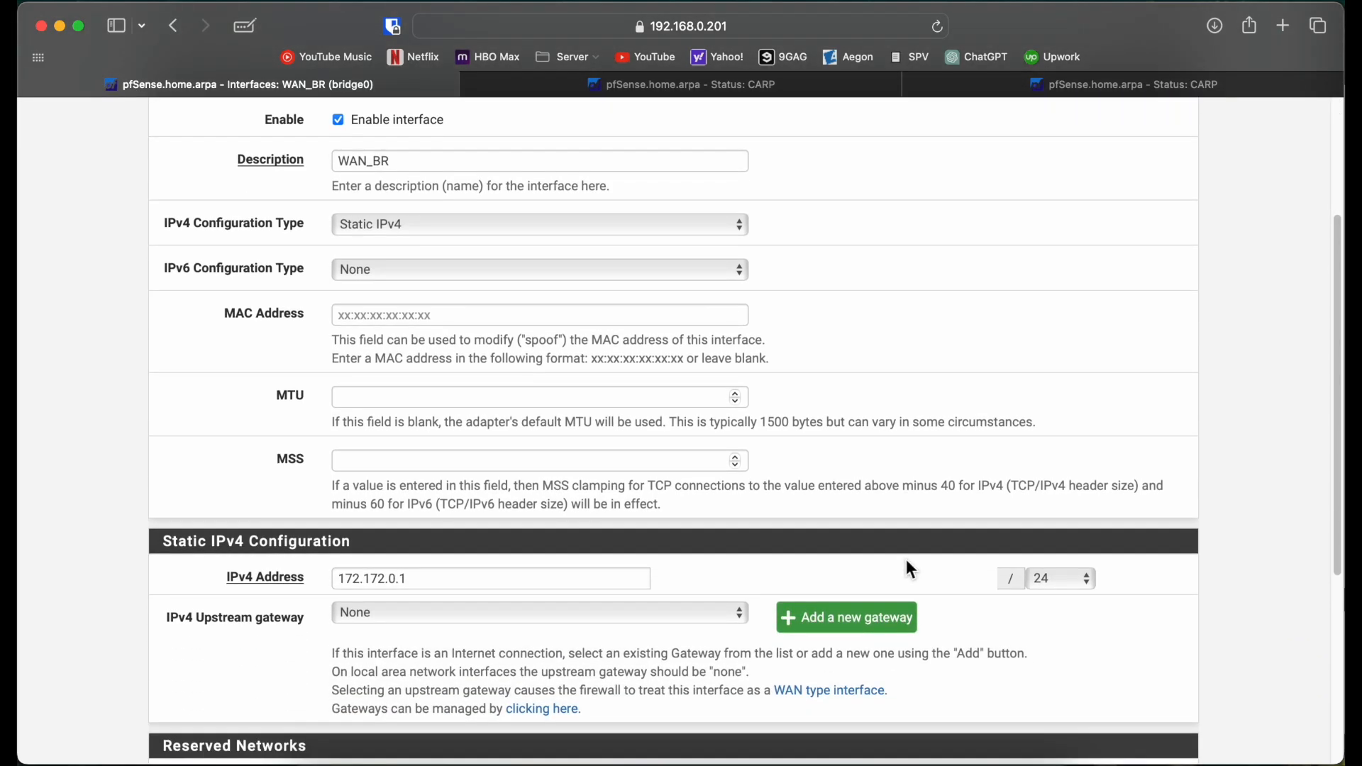
pyautogui.scroll(8, 905, 559)
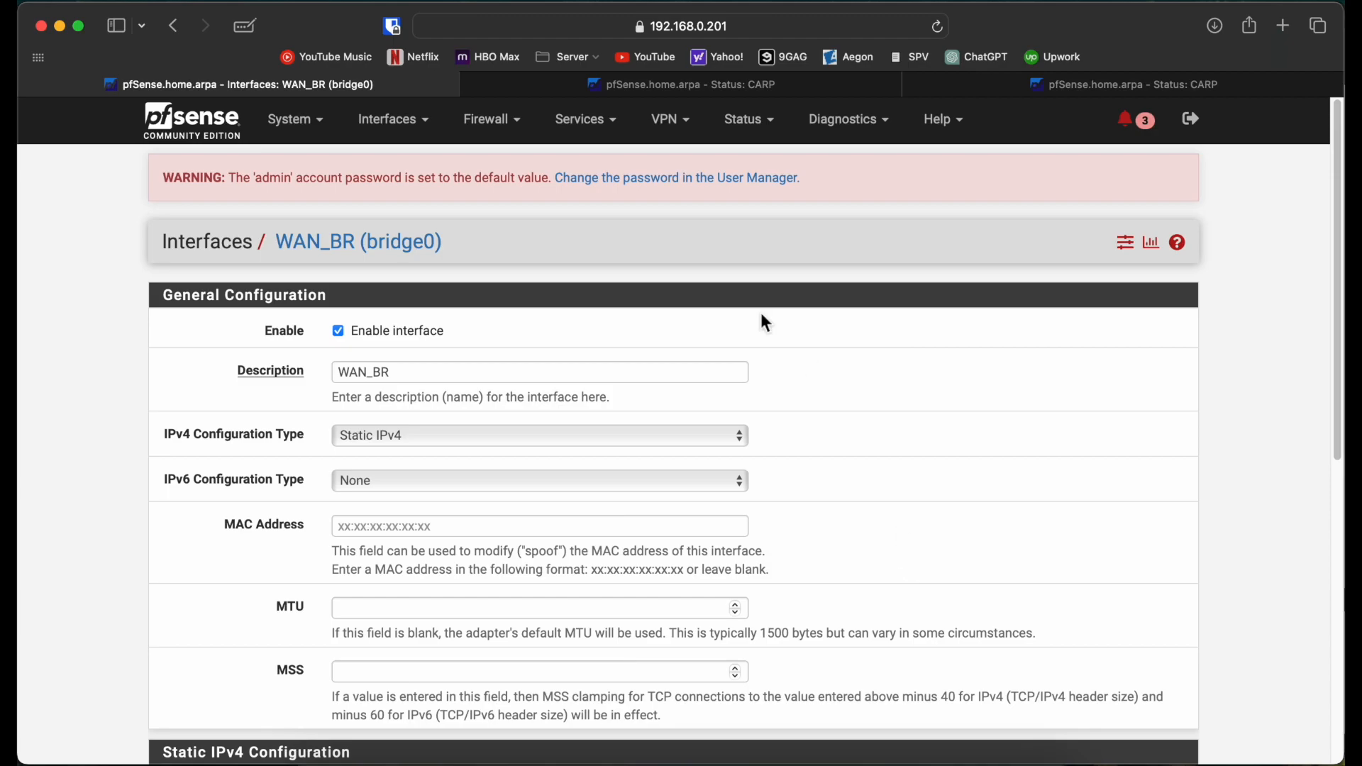
pyautogui.click(493, 121)
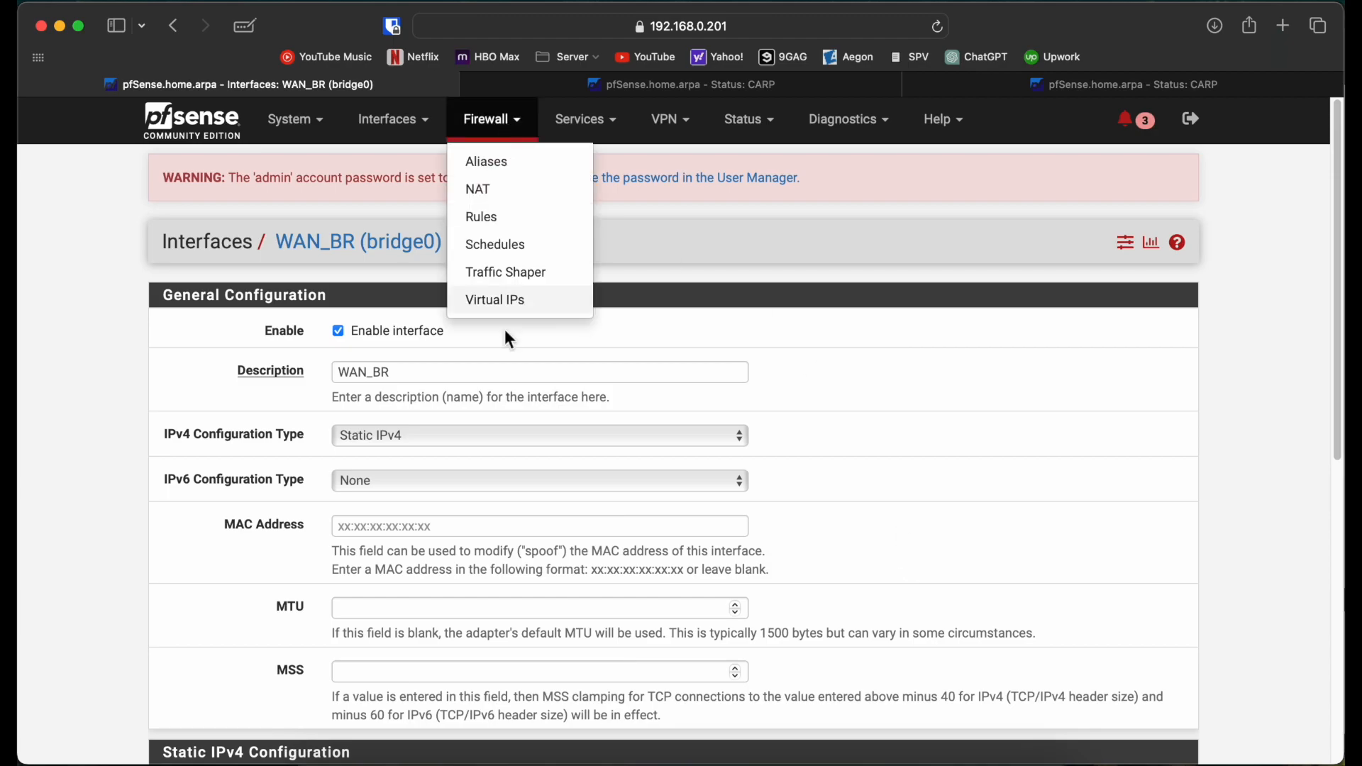
# Step: Review the floating and HA firewall rules, then the Virtual IPs list of CARP addresses
pyautogui.click(83, 420)
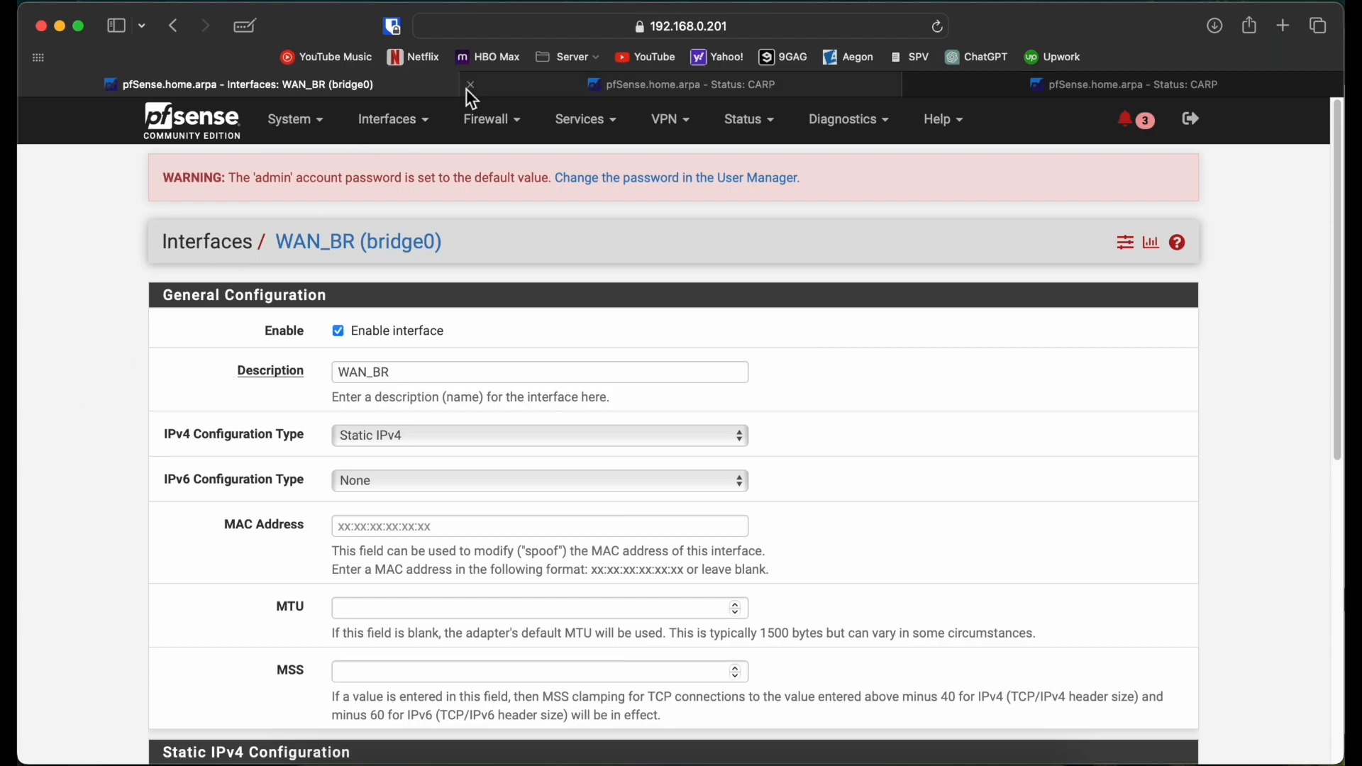
pyautogui.click(501, 132)
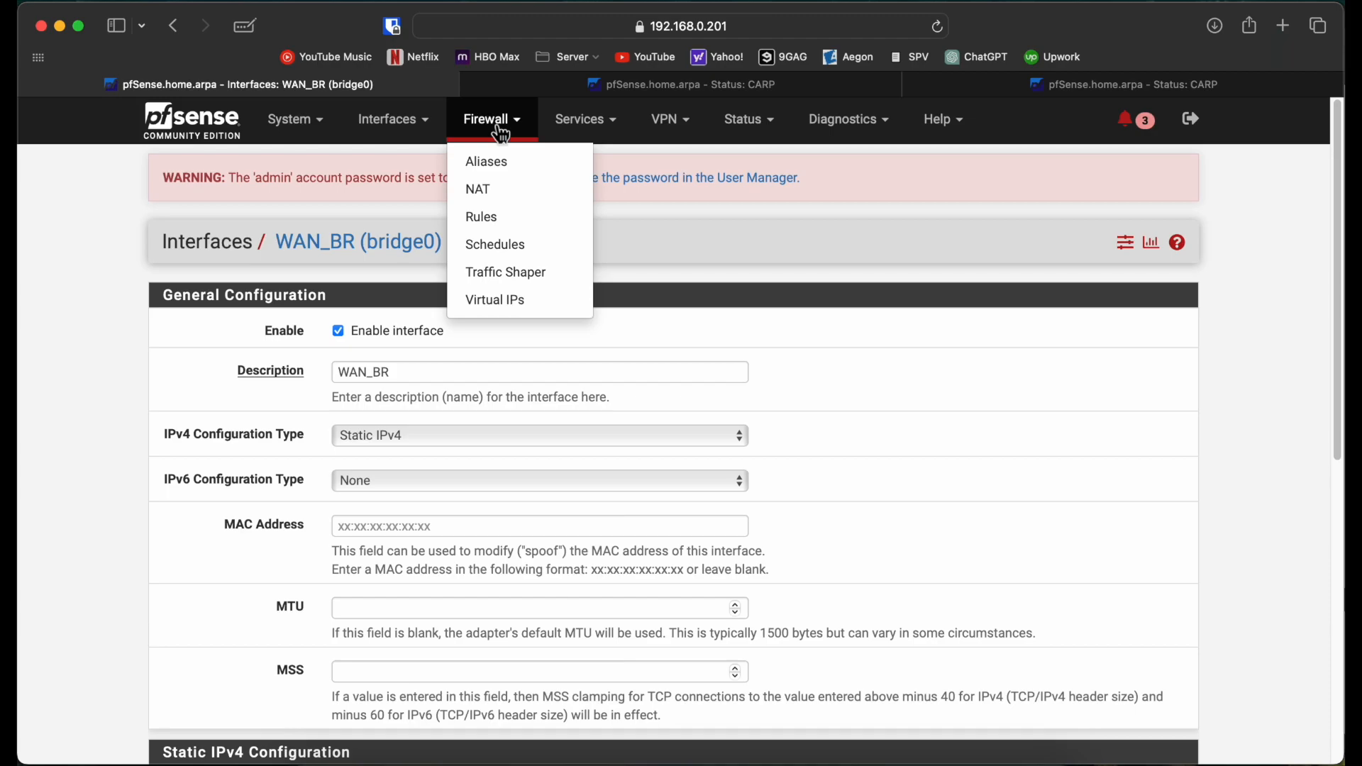
pyautogui.click(504, 217)
pyautogui.click(192, 323)
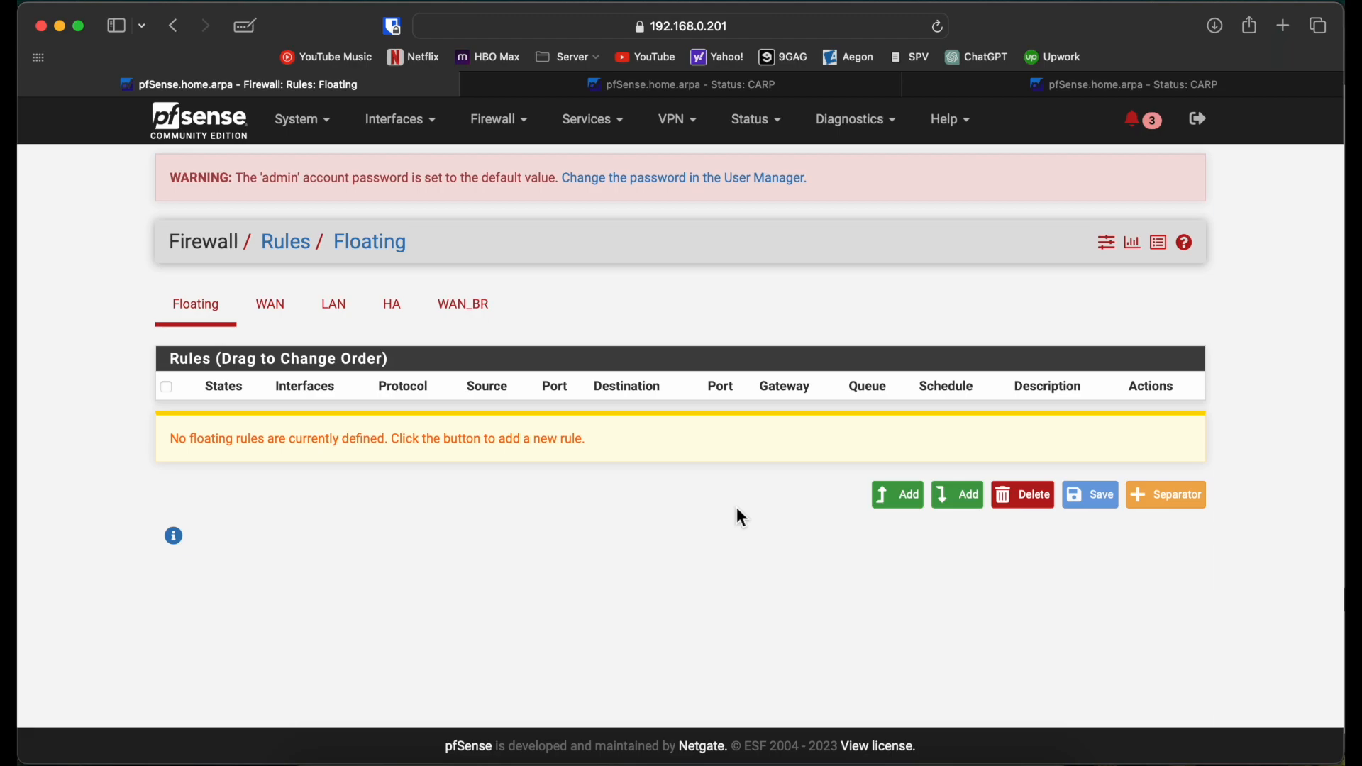
pyautogui.click(394, 308)
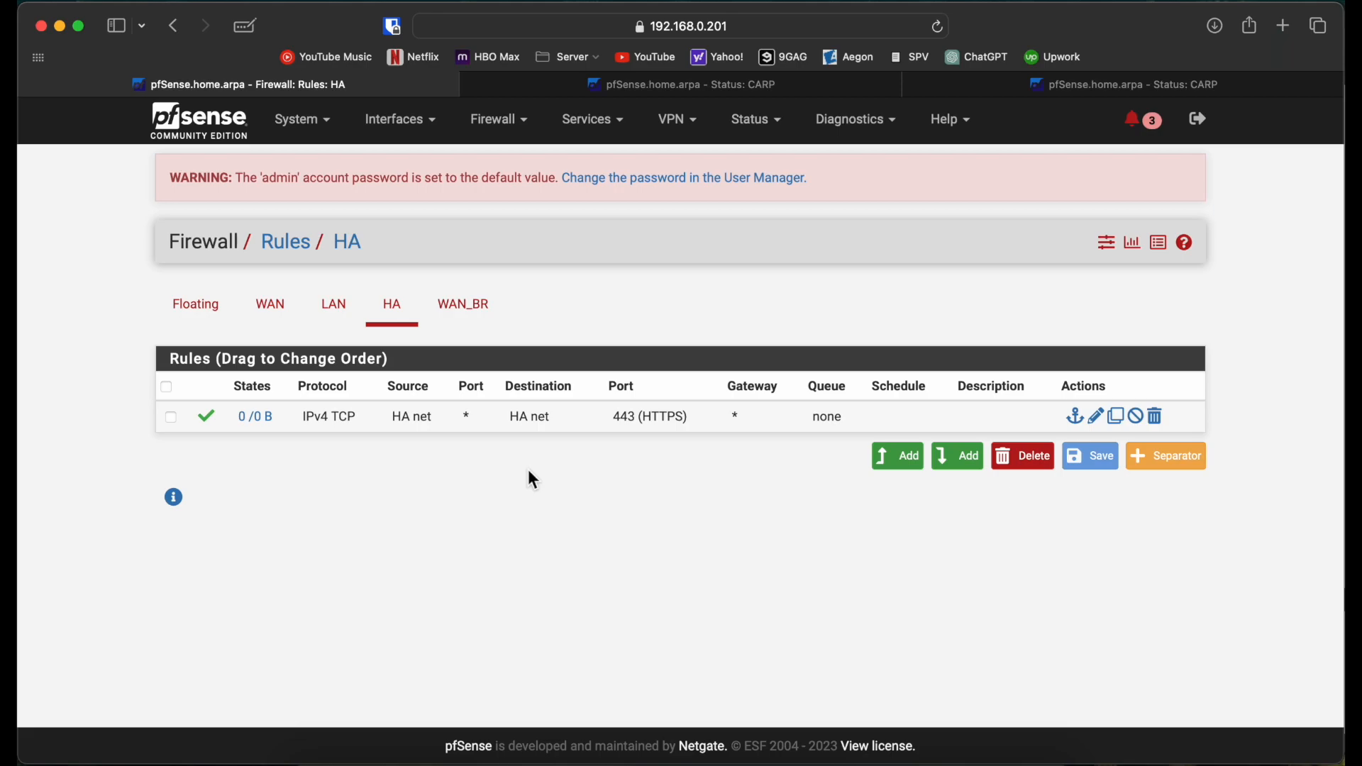
pyautogui.click(521, 122)
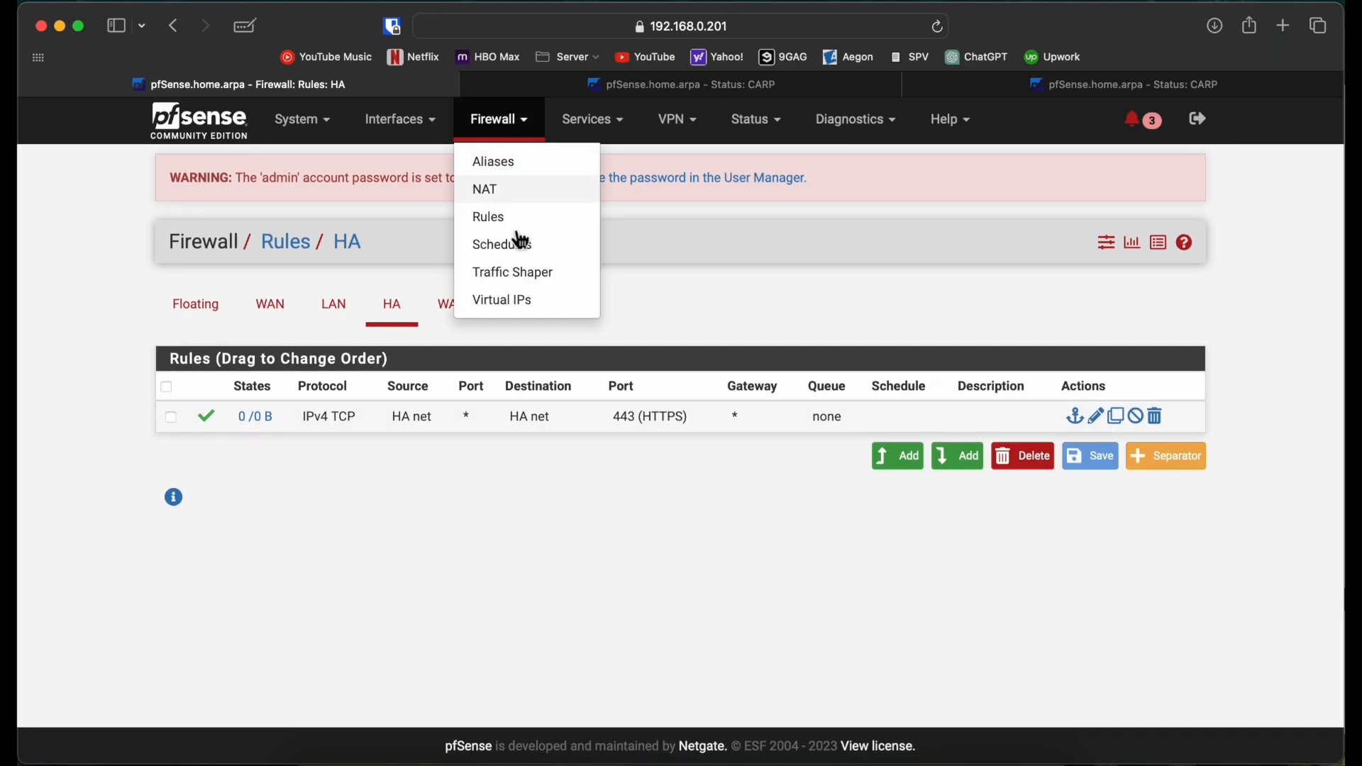
pyautogui.click(521, 299)
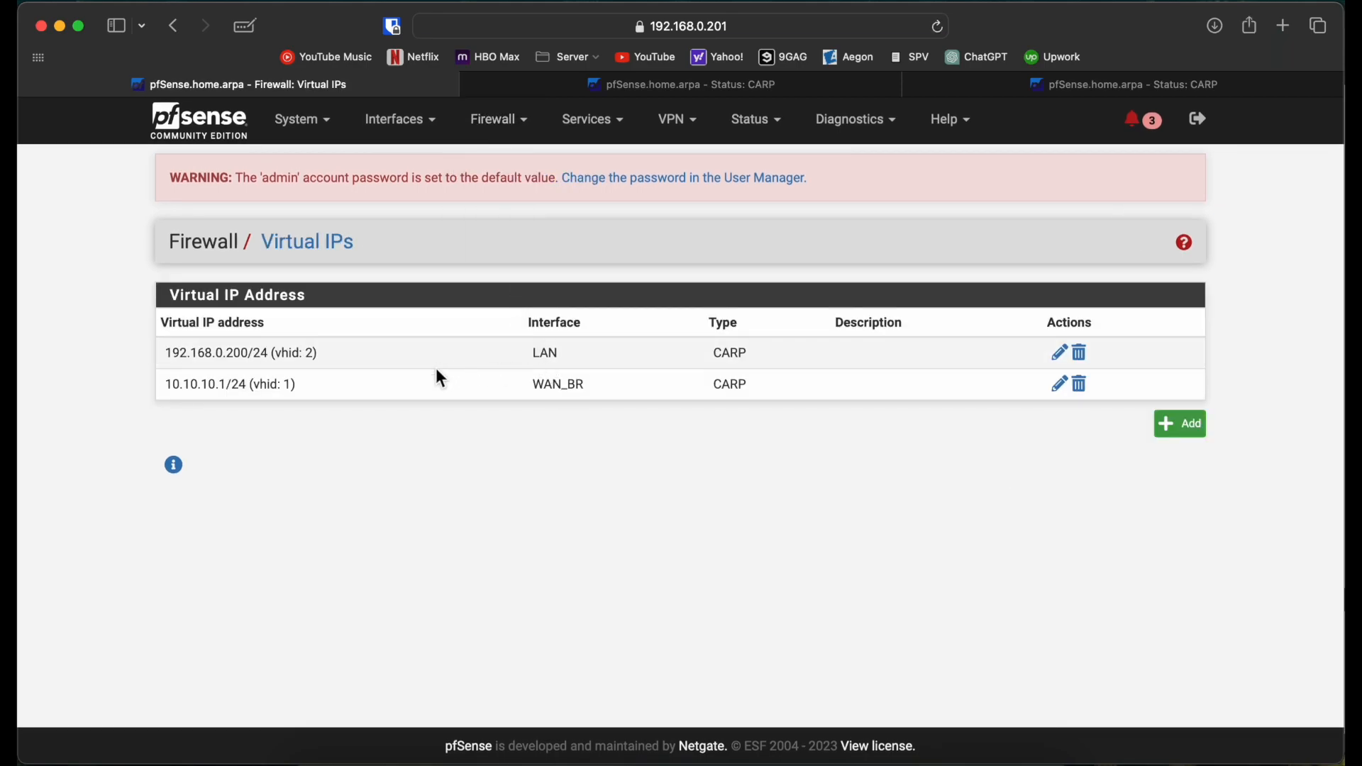
# Step: Look at DHCP Relay, then check the LAN DHCP Server's gateway 192.168.0.200 and range .100–.110
pyautogui.click(614, 129)
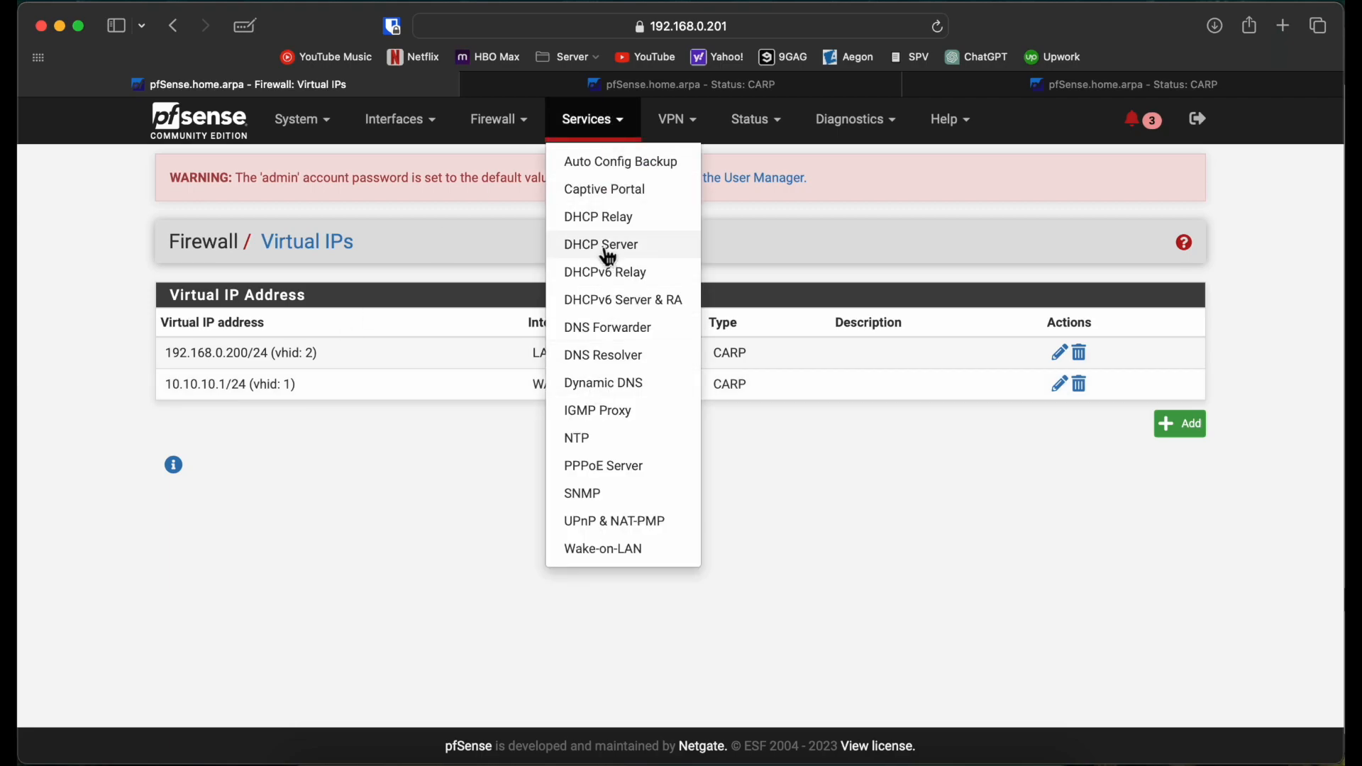
pyautogui.click(608, 218)
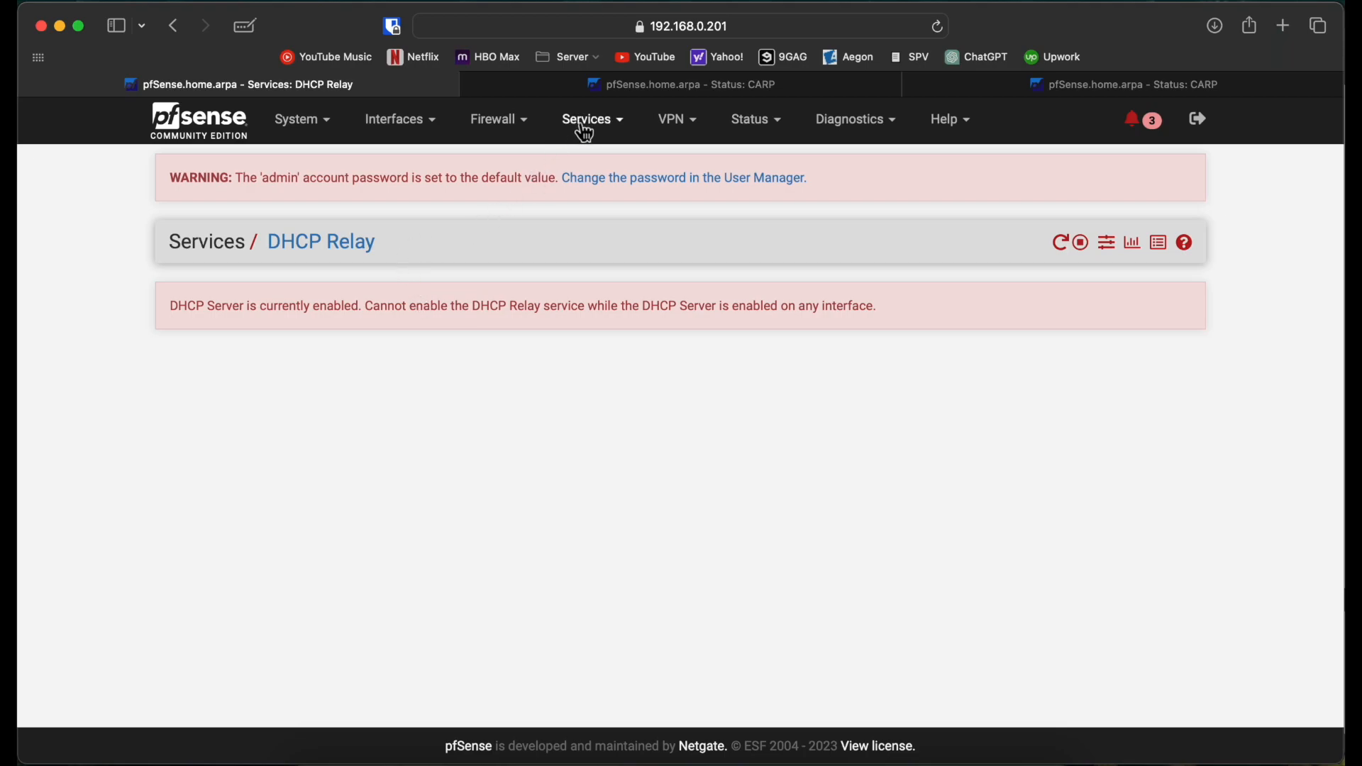
pyautogui.click(604, 131)
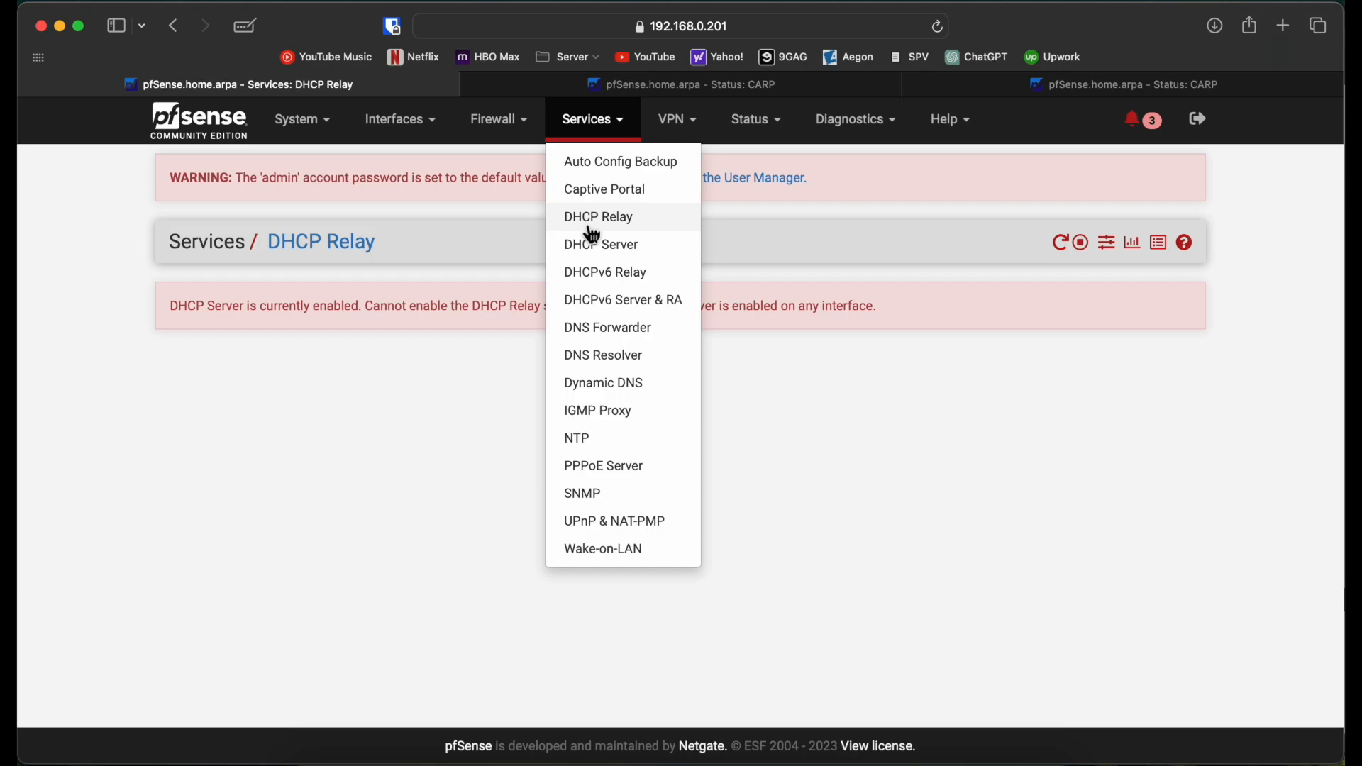
pyautogui.click(618, 248)
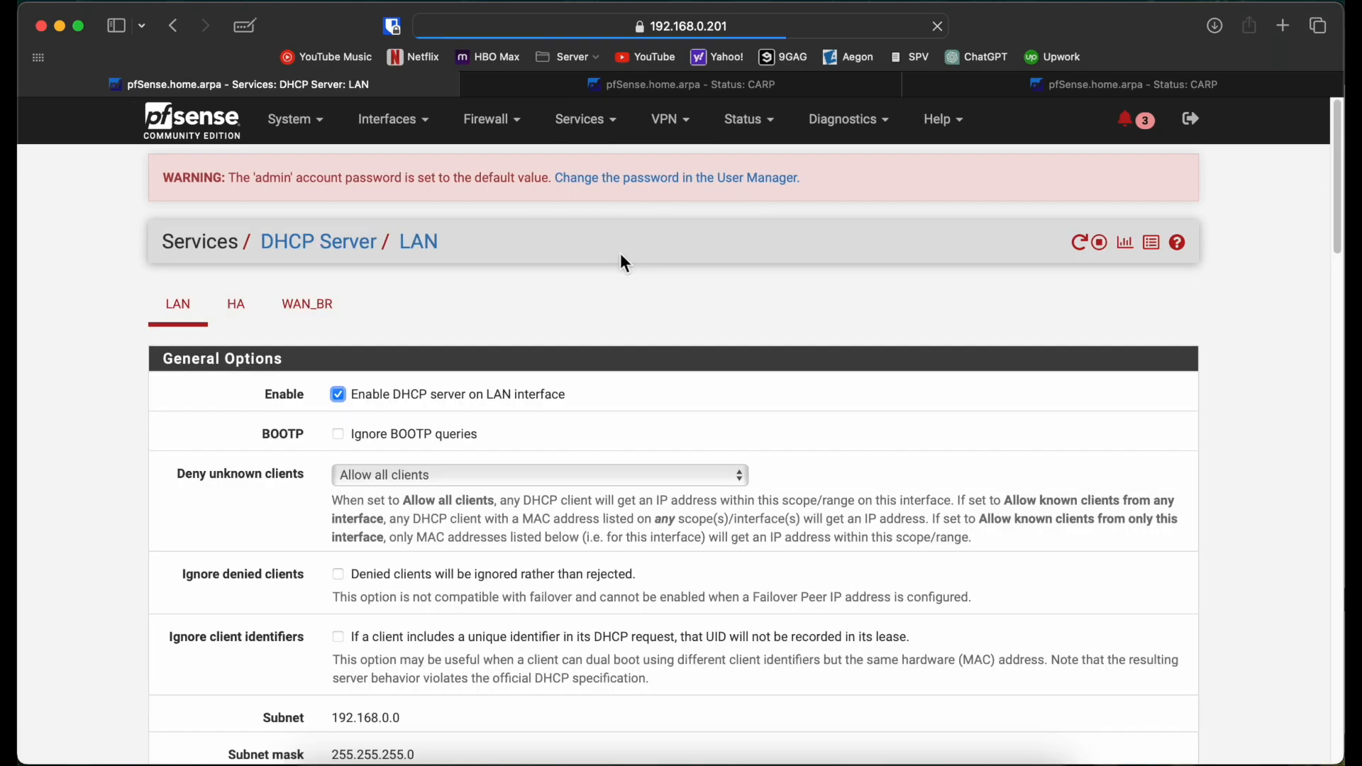
pyautogui.scroll(-15, 362, 483)
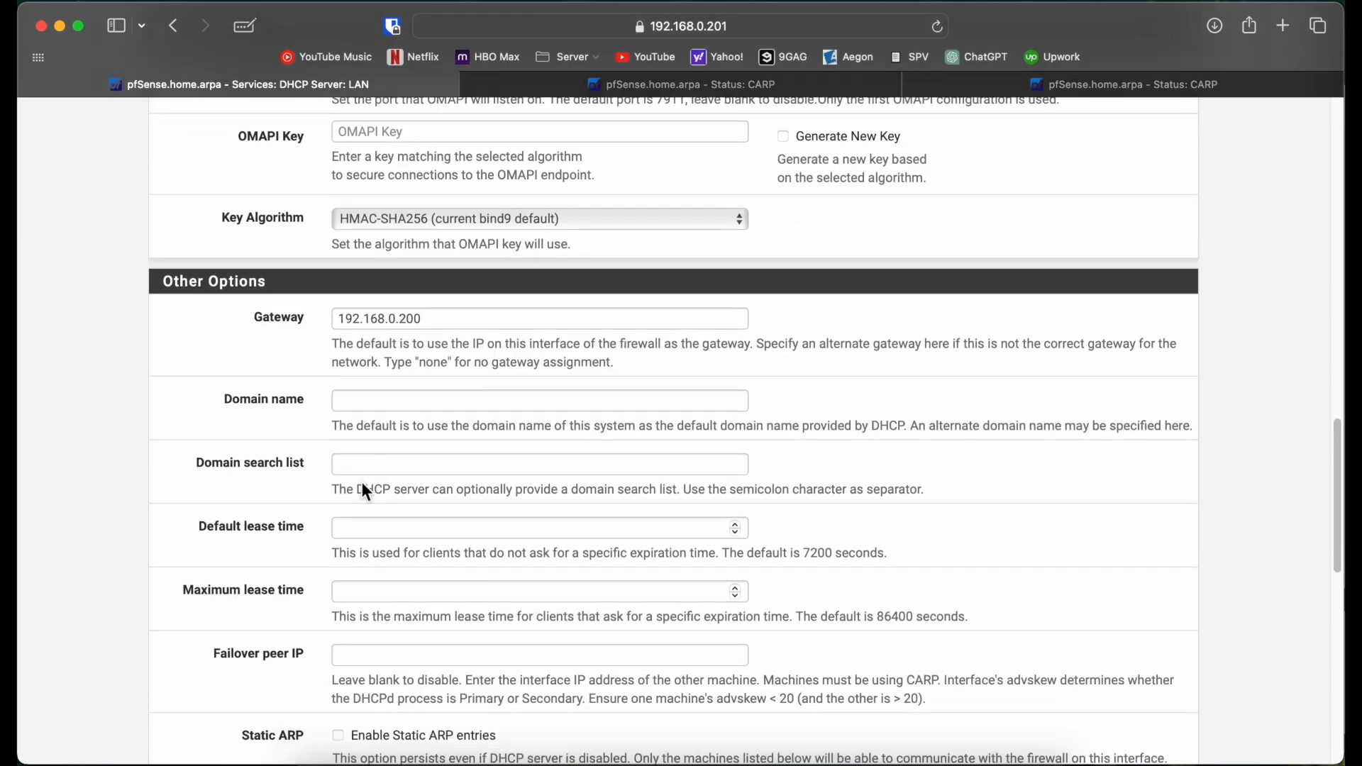
pyautogui.moveTo(499, 262); pyautogui.dragTo(314, 254)
pyautogui.click(119, 249)
pyautogui.scroll(15, 120, 252)
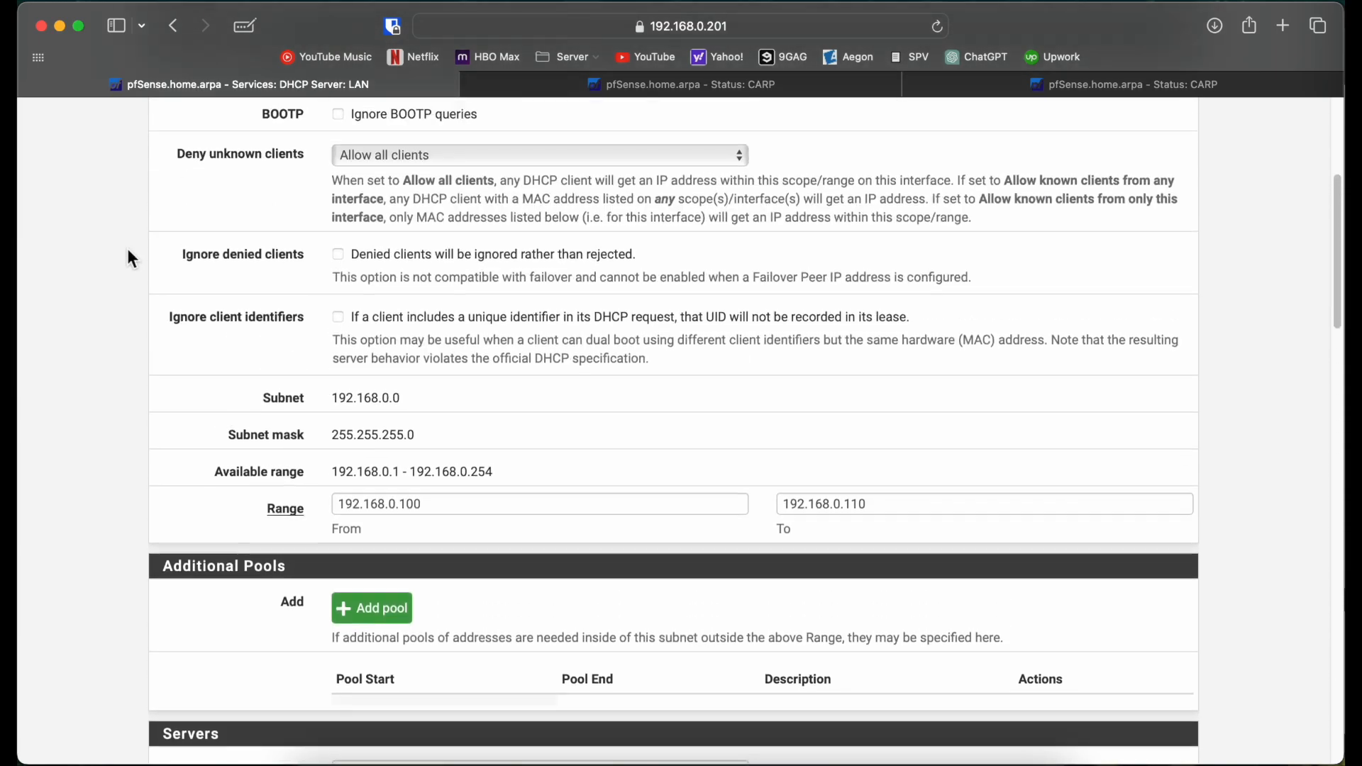
pyautogui.scroll(3, 112, 366)
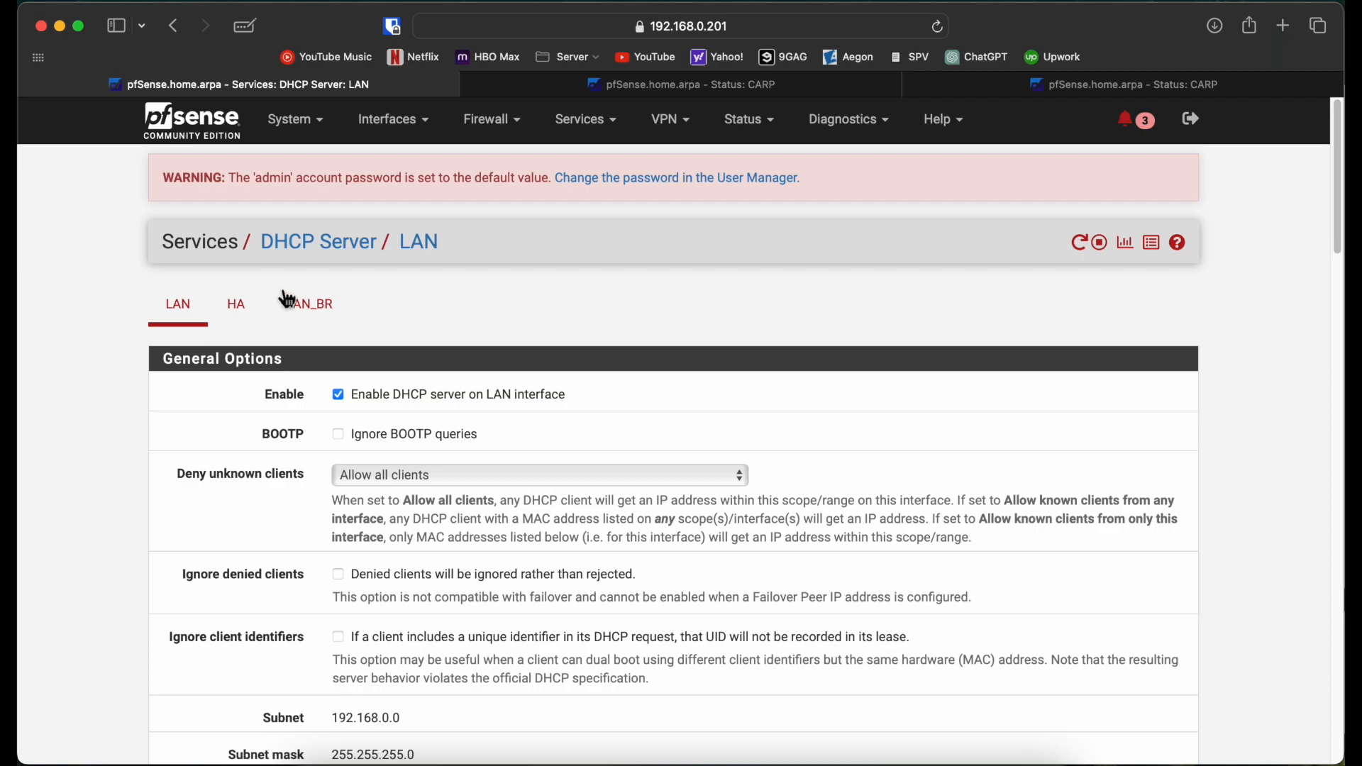
# Step: Go to Firewall > NAT > Outbound and choose Manual outbound NAT mode
pyautogui.click(507, 134)
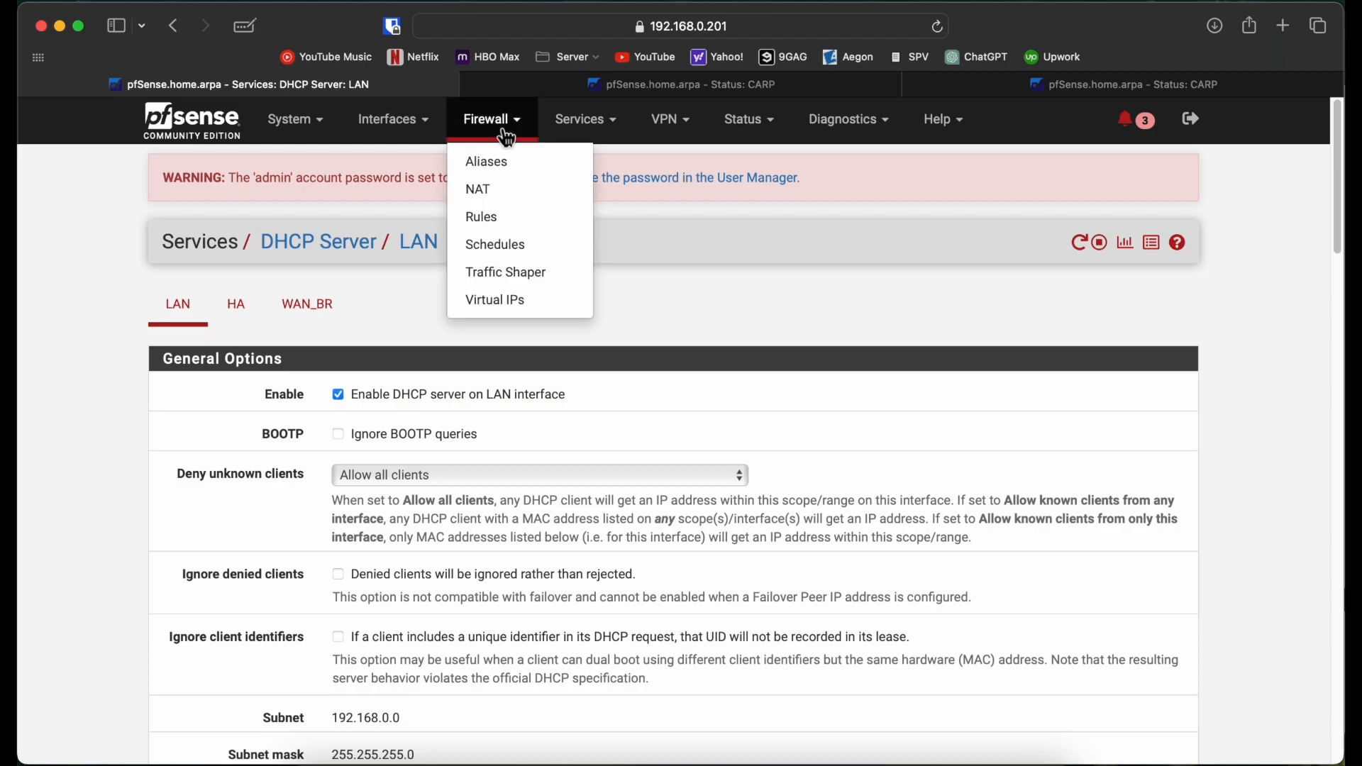
pyautogui.click(502, 201)
pyautogui.click(368, 310)
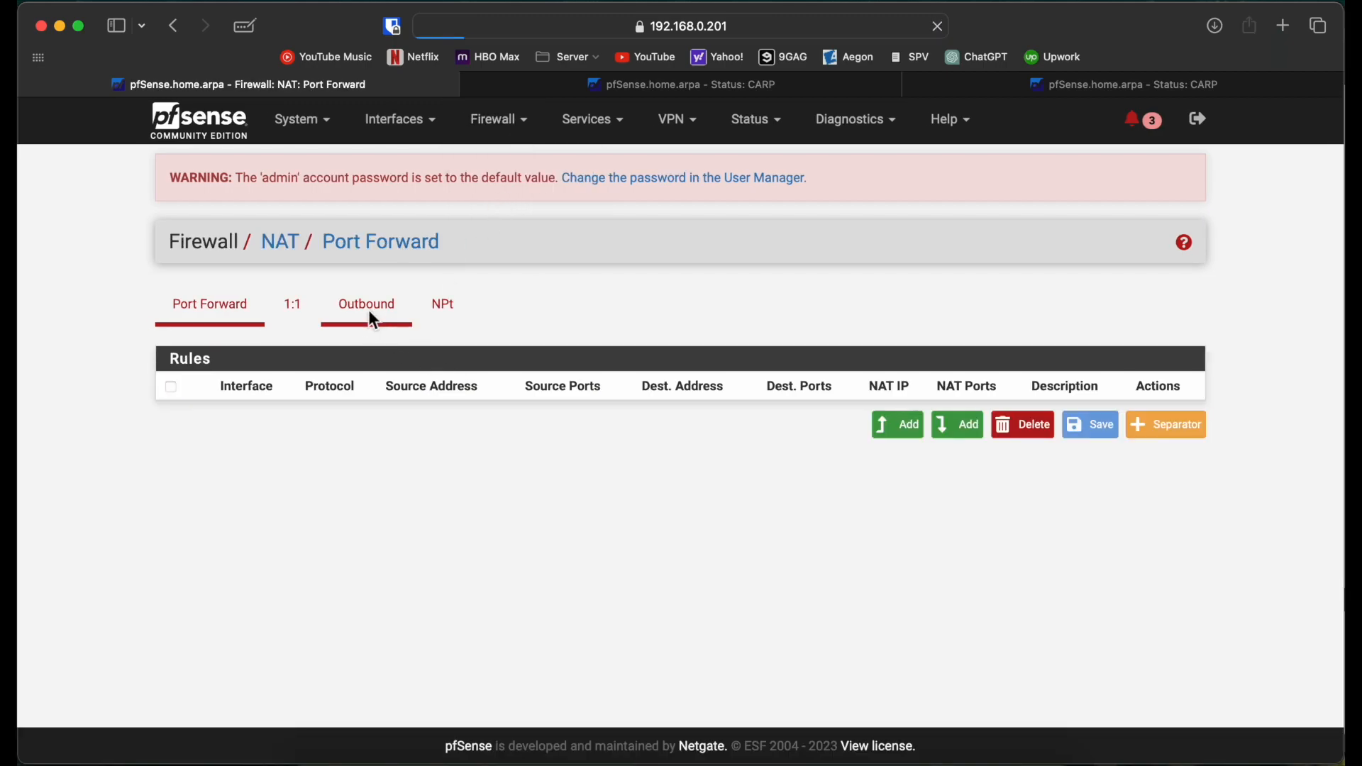
pyautogui.click(714, 397)
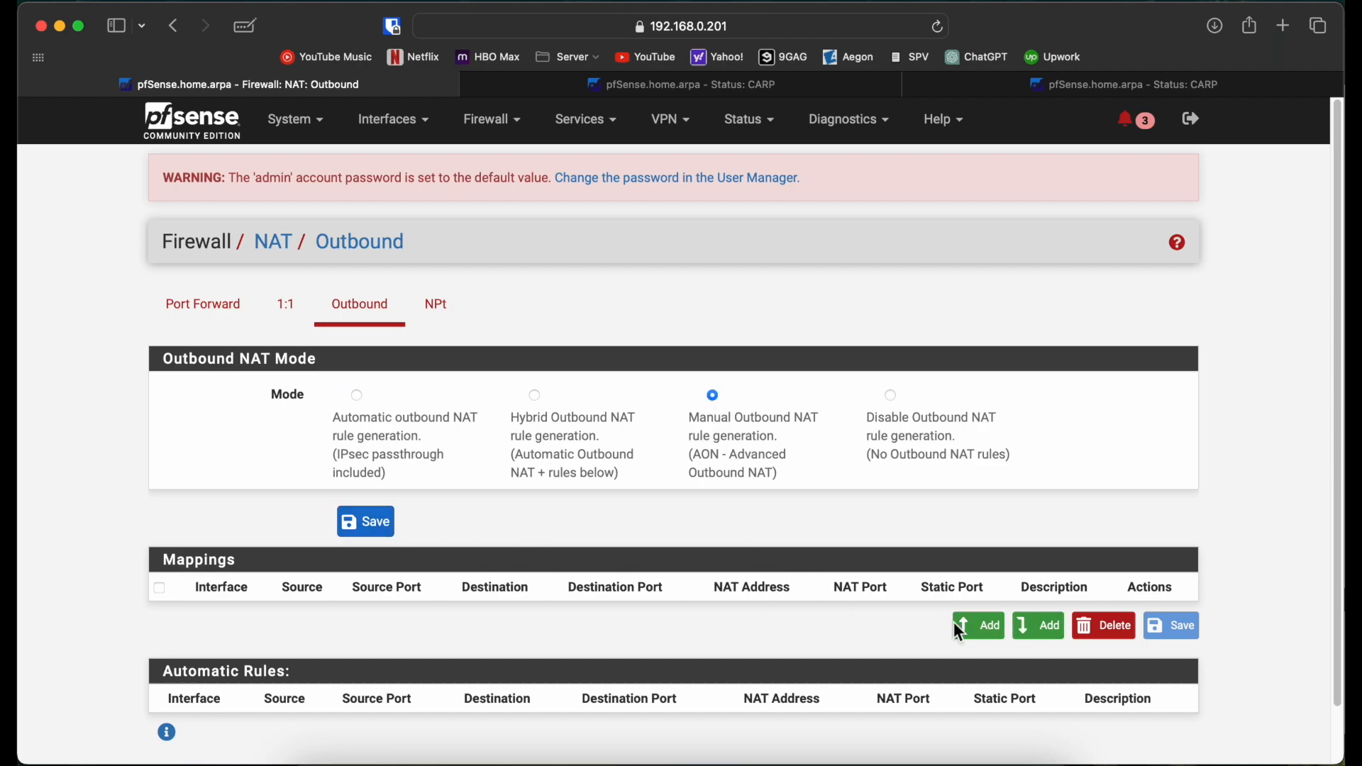
# Step: Add and save an outbound NAT mapping on WAN_BR translating to the 10.10.10.1 virtual IP
pyautogui.click(977, 626)
pyautogui.click(510, 444)
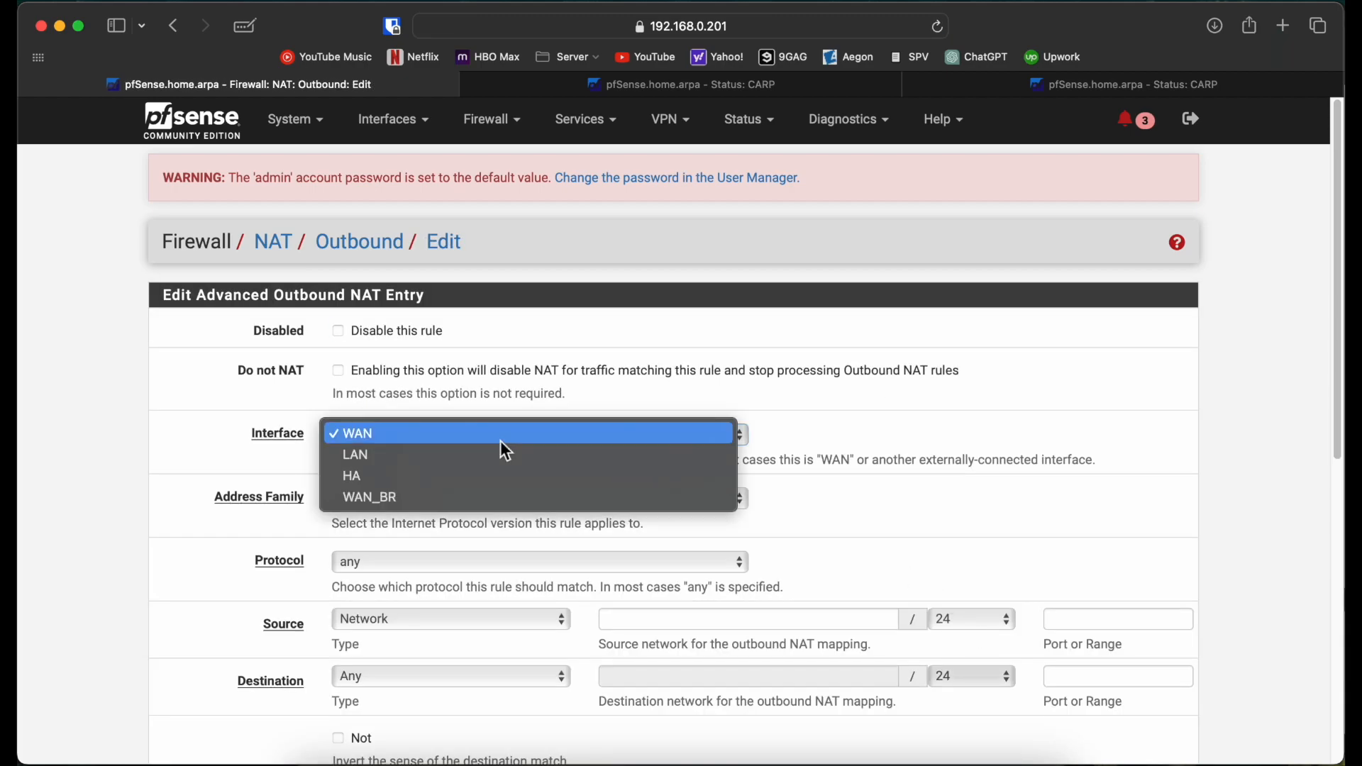
pyautogui.click(487, 503)
pyautogui.scroll(-3, 135, 483)
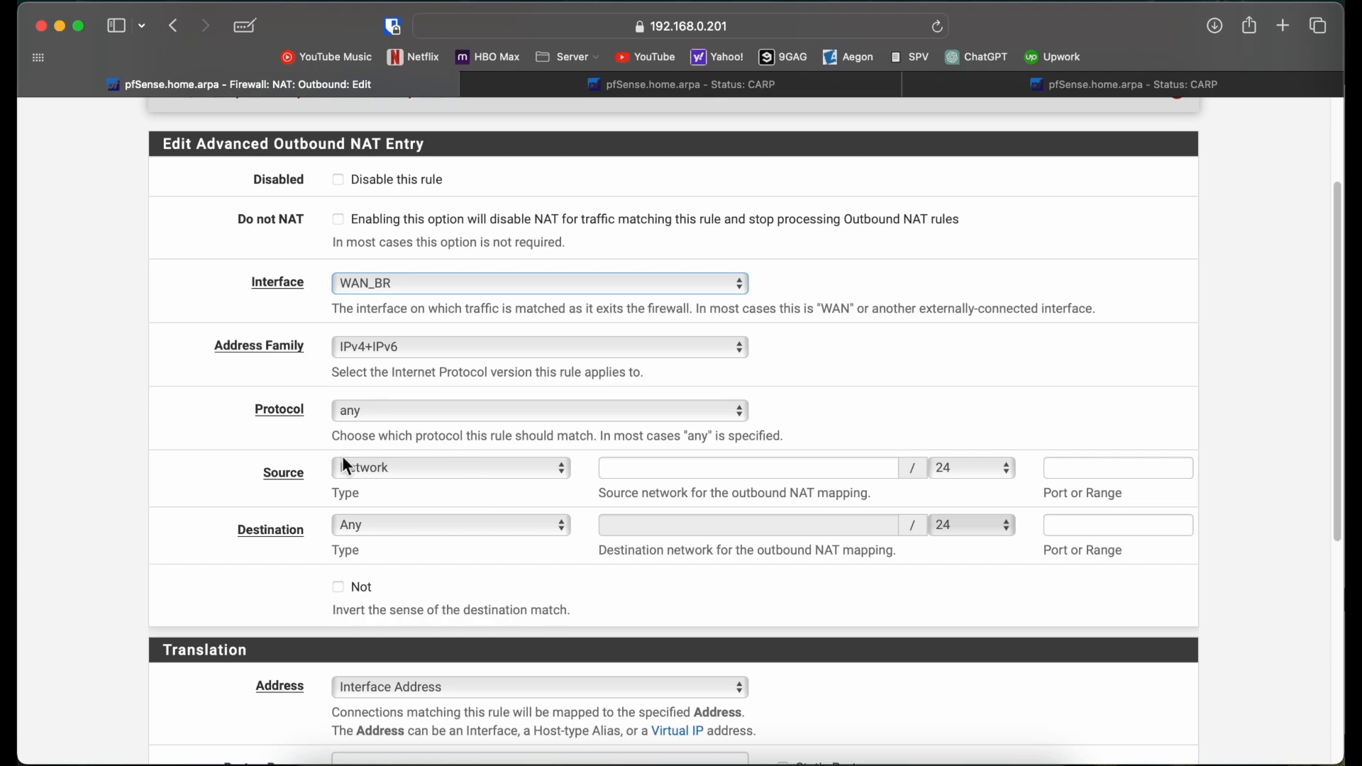
pyautogui.scroll(-4, 344, 460)
pyautogui.click(387, 474)
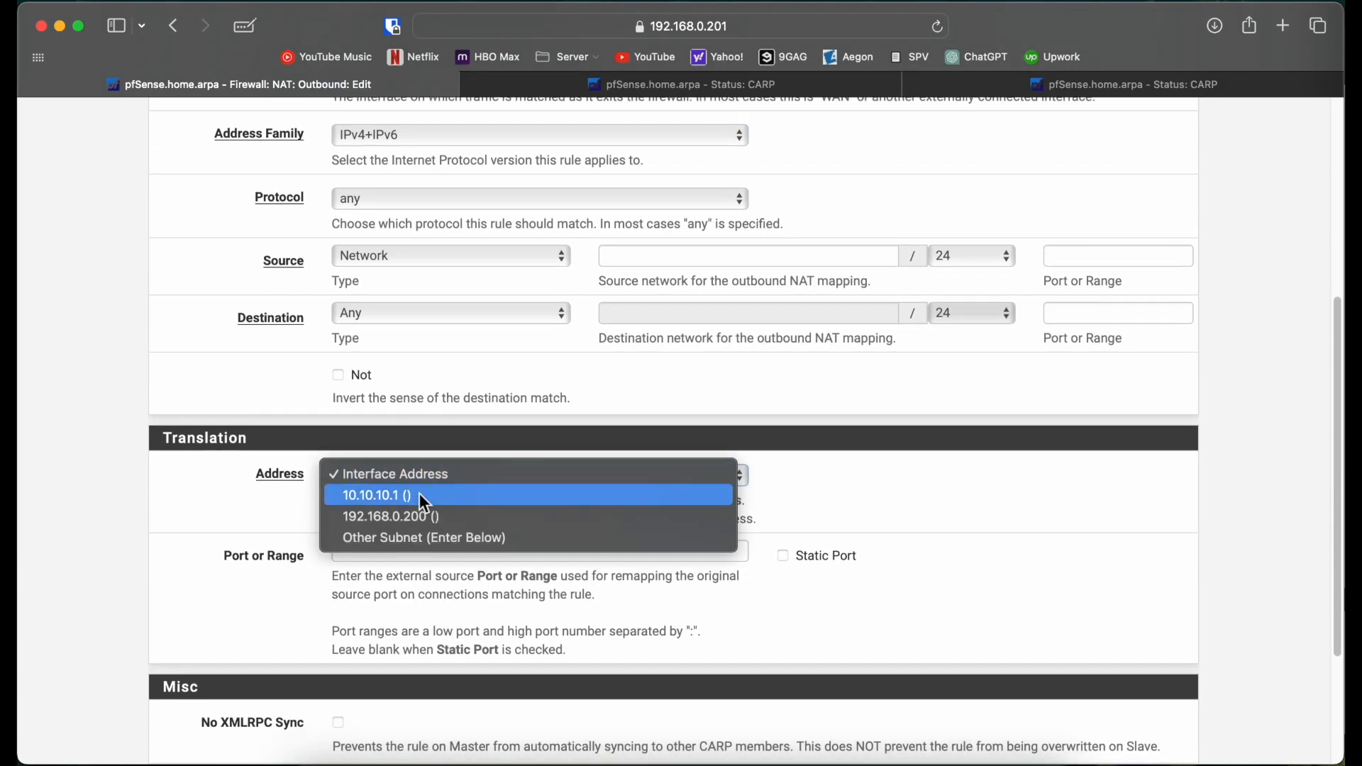
pyautogui.click(444, 501)
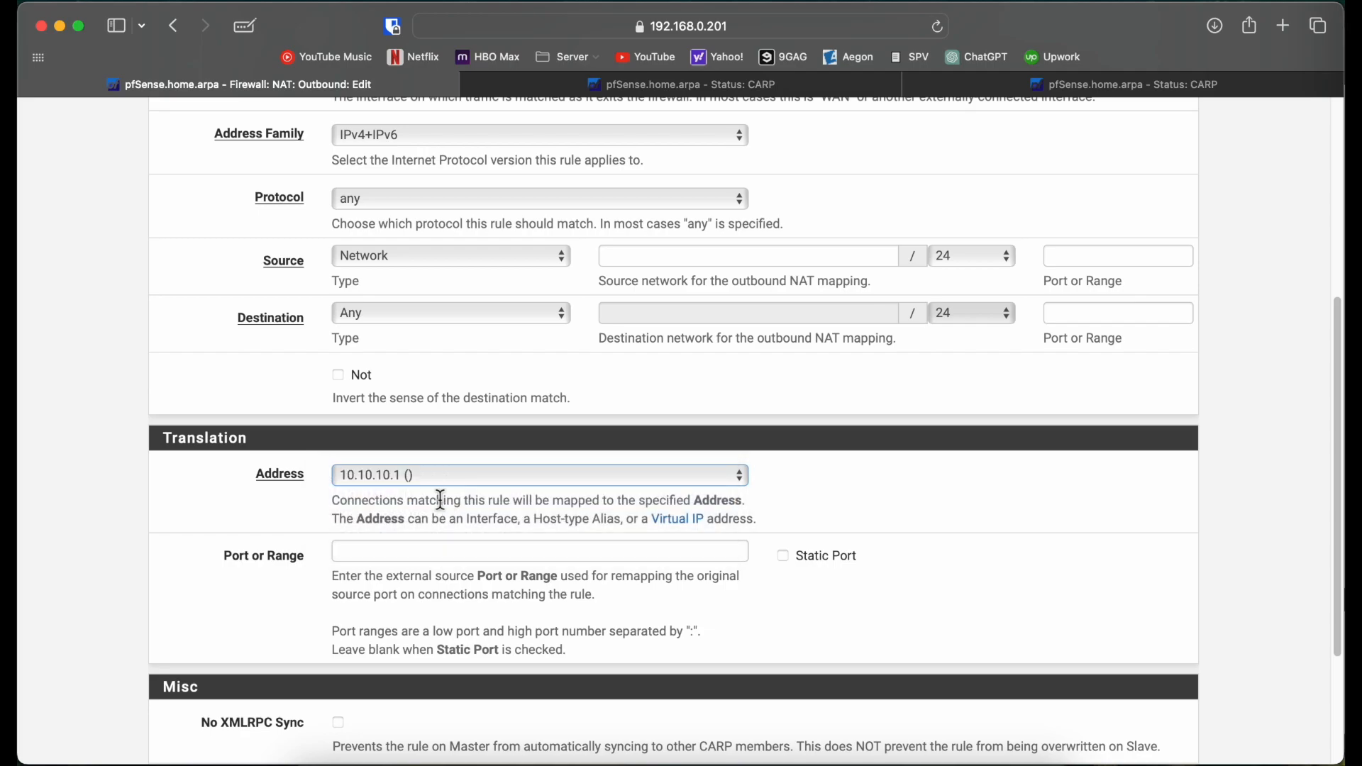
pyautogui.scroll(-5, 252, 515)
pyautogui.click(377, 669)
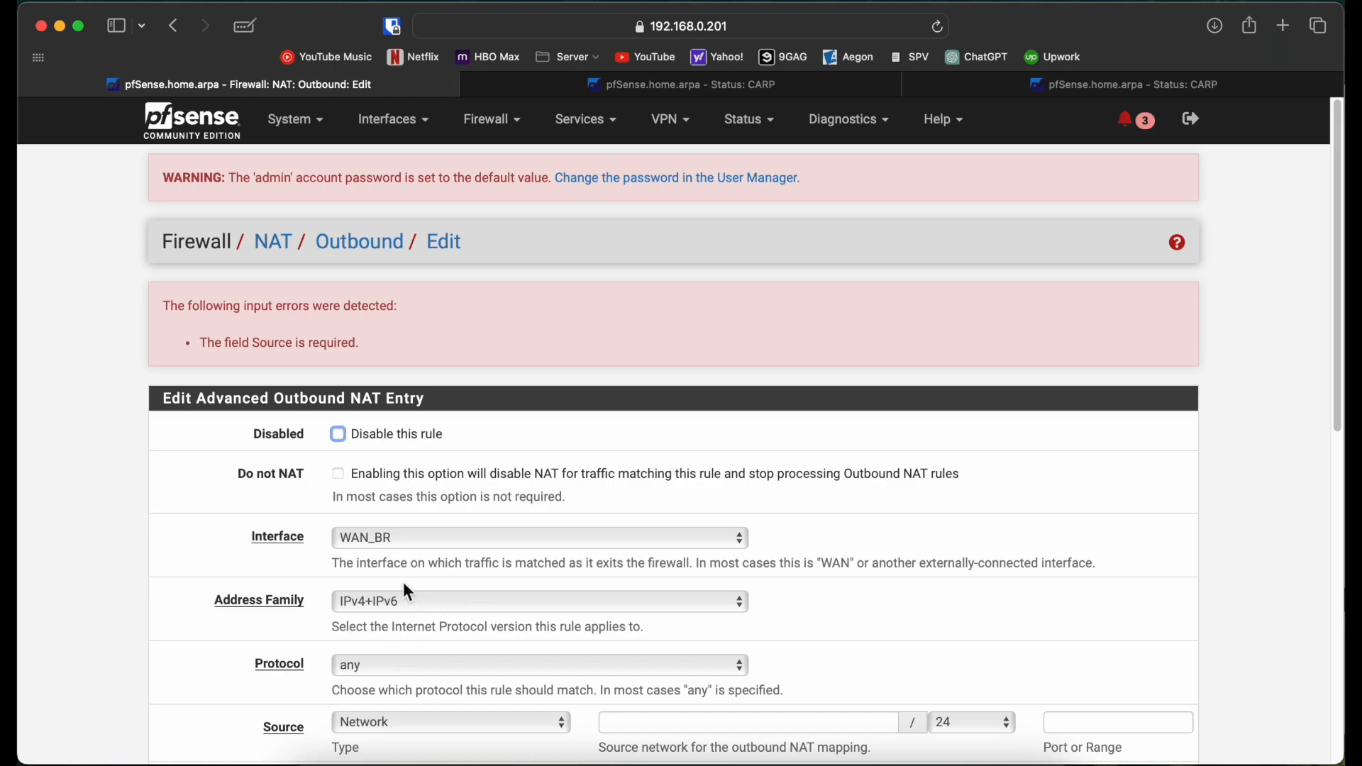
# Step: Correct the WAN_BR mapping's source to Any and save it again
pyautogui.scroll(-2, 293, 533)
pyautogui.scroll(-2, 298, 532)
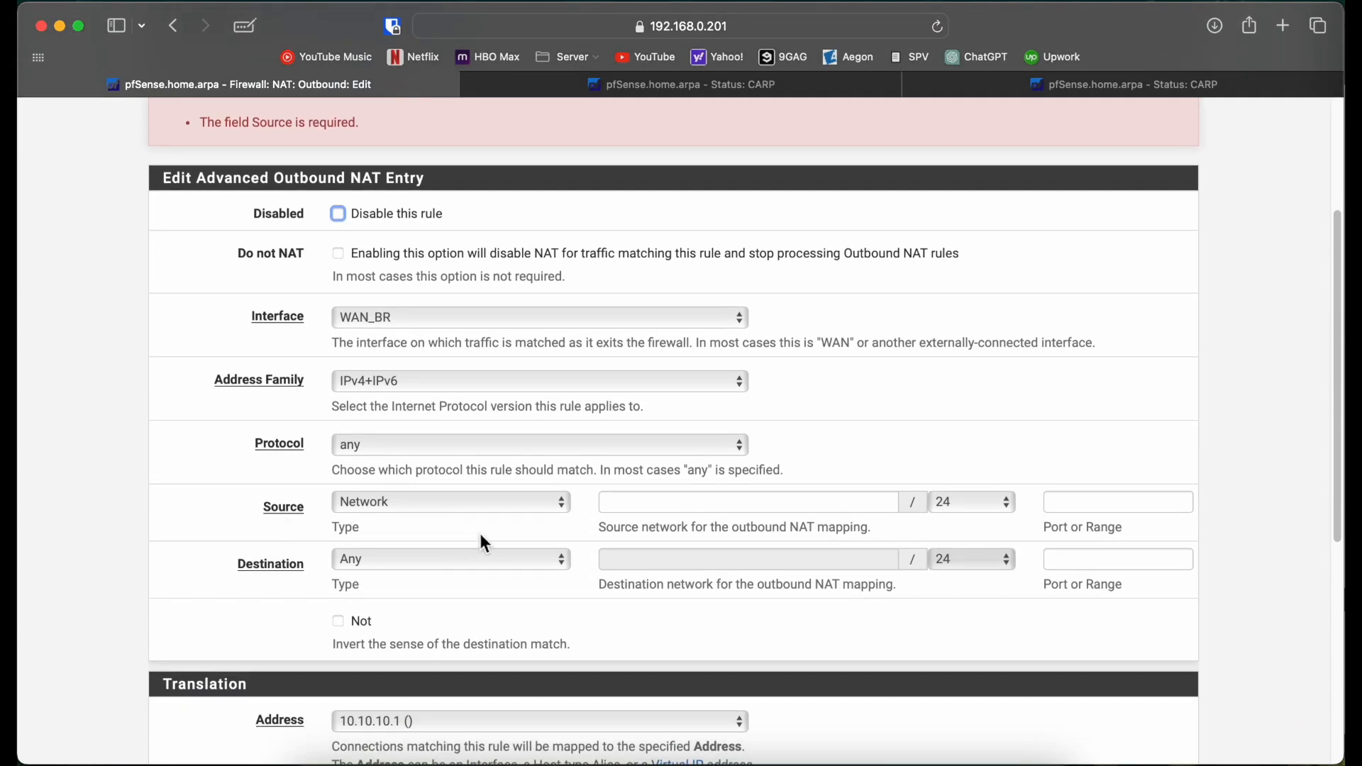
pyautogui.click(496, 504)
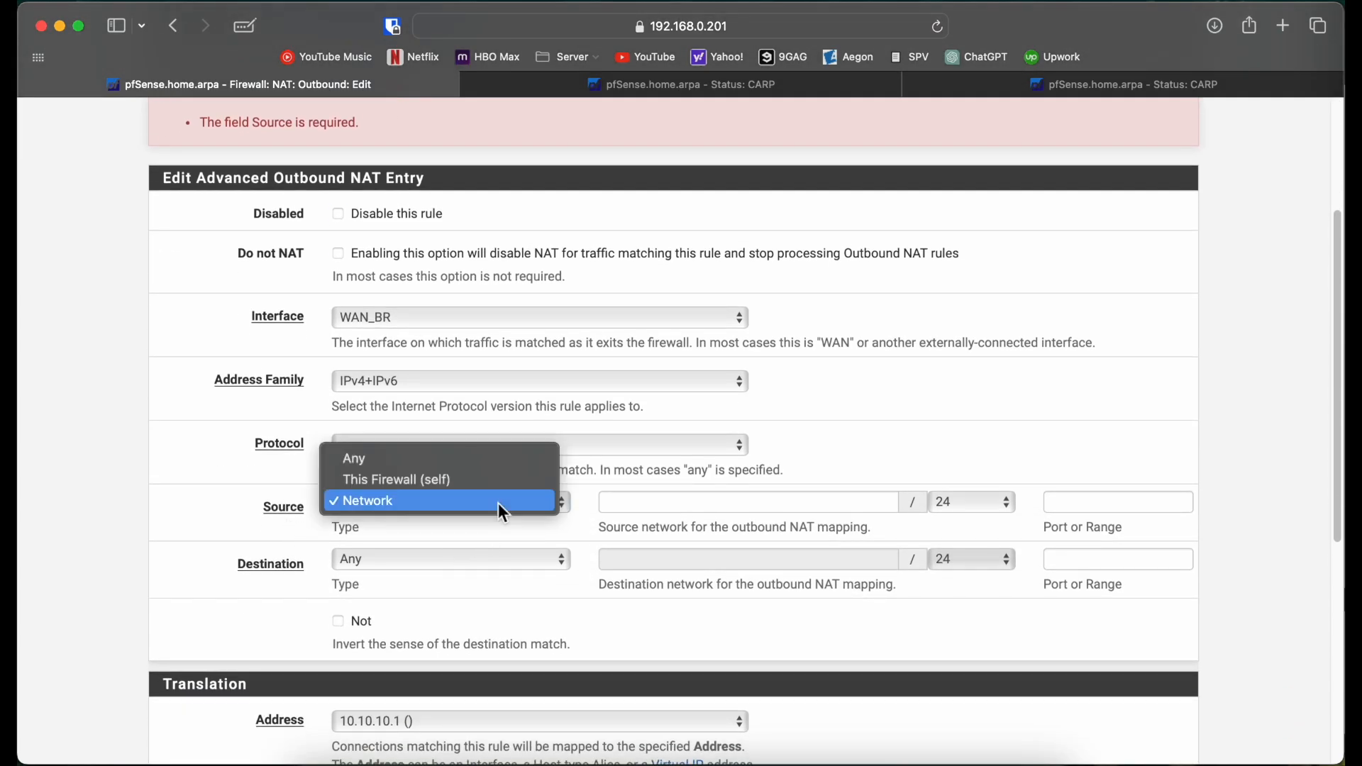
pyautogui.click(460, 468)
pyautogui.scroll(-6, 270, 522)
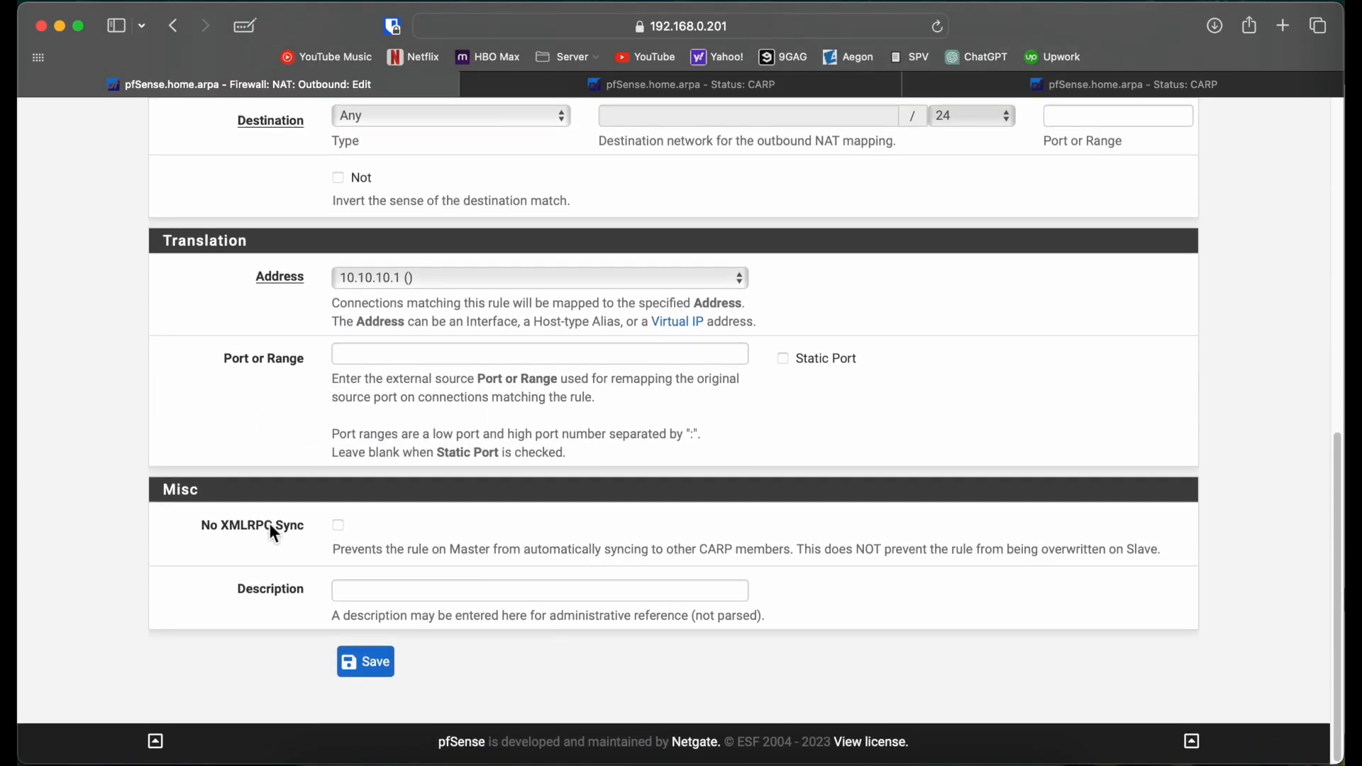
pyautogui.click(366, 661)
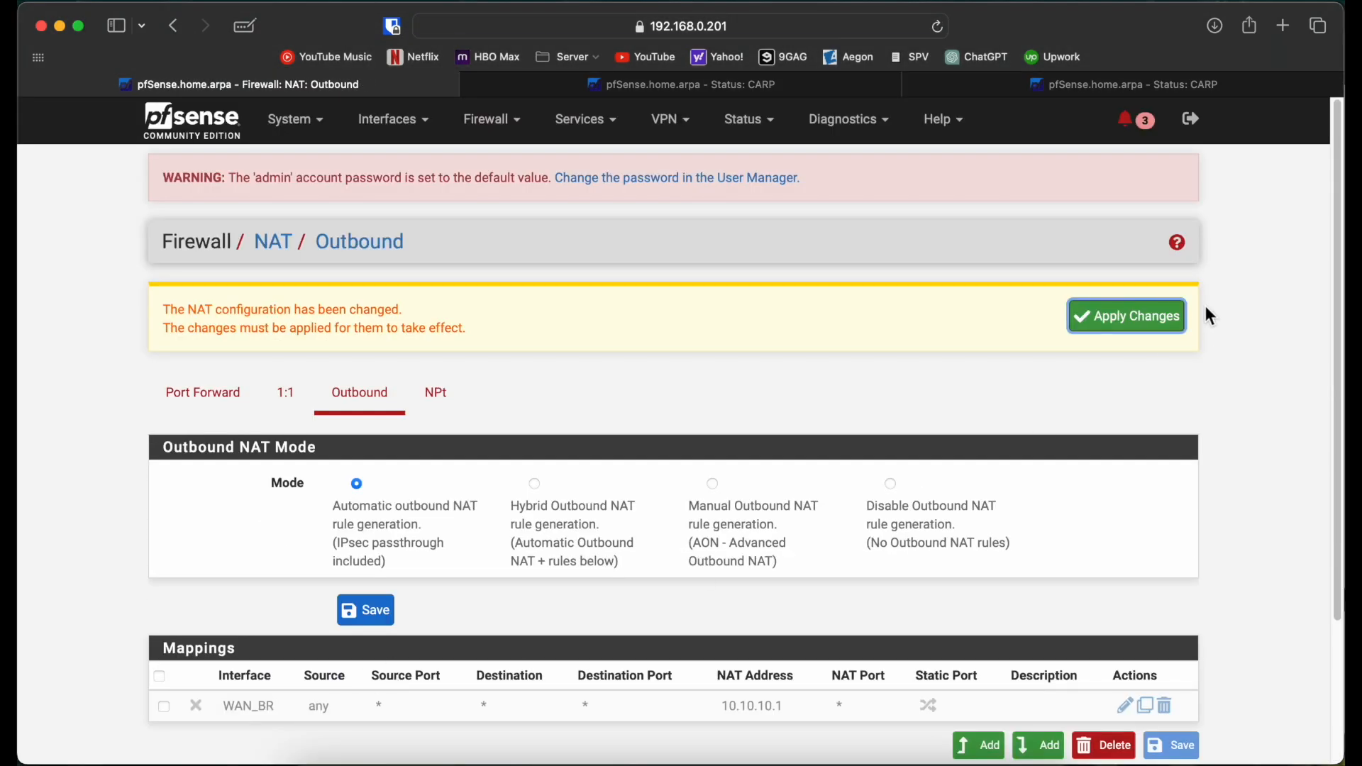
# Step: Save Manual outbound NAT mode and apply the NAT changes
pyautogui.click(712, 484)
pyautogui.click(366, 610)
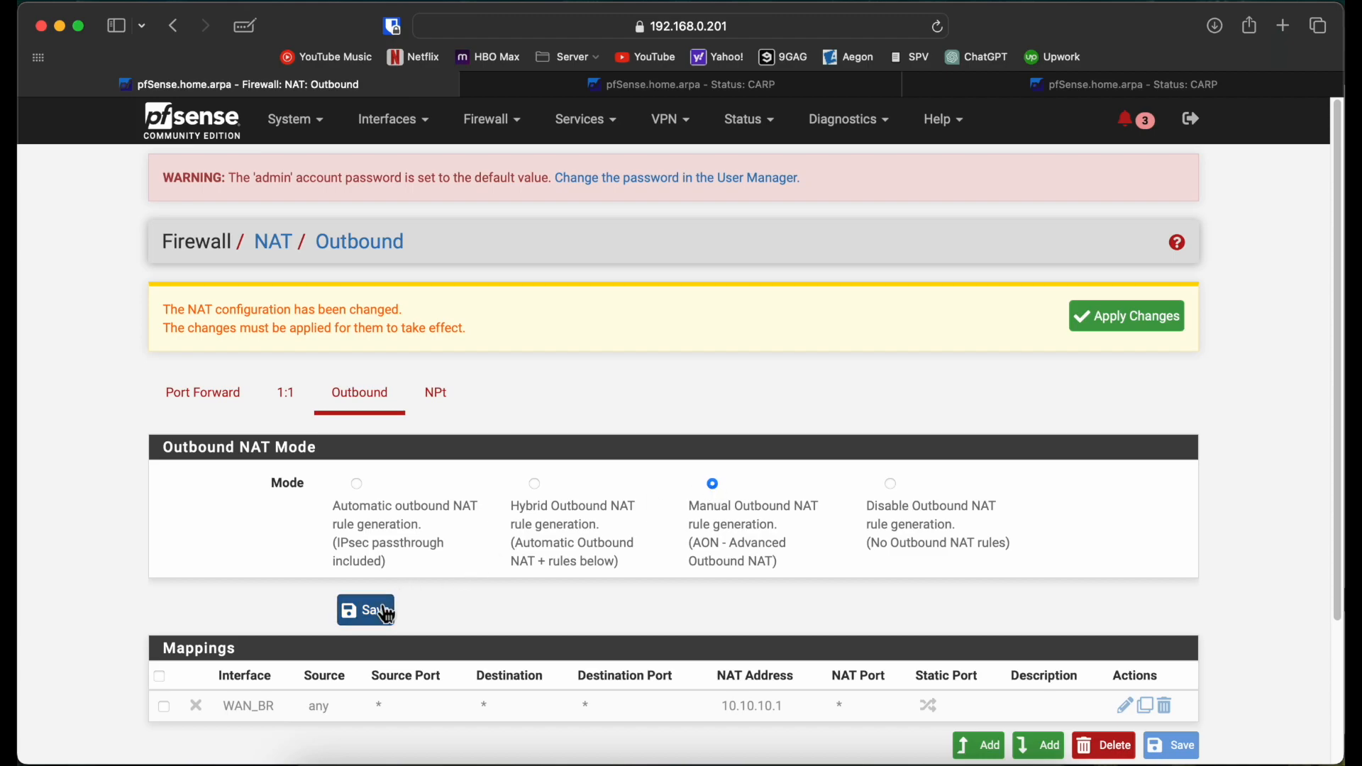
pyautogui.click(1122, 321)
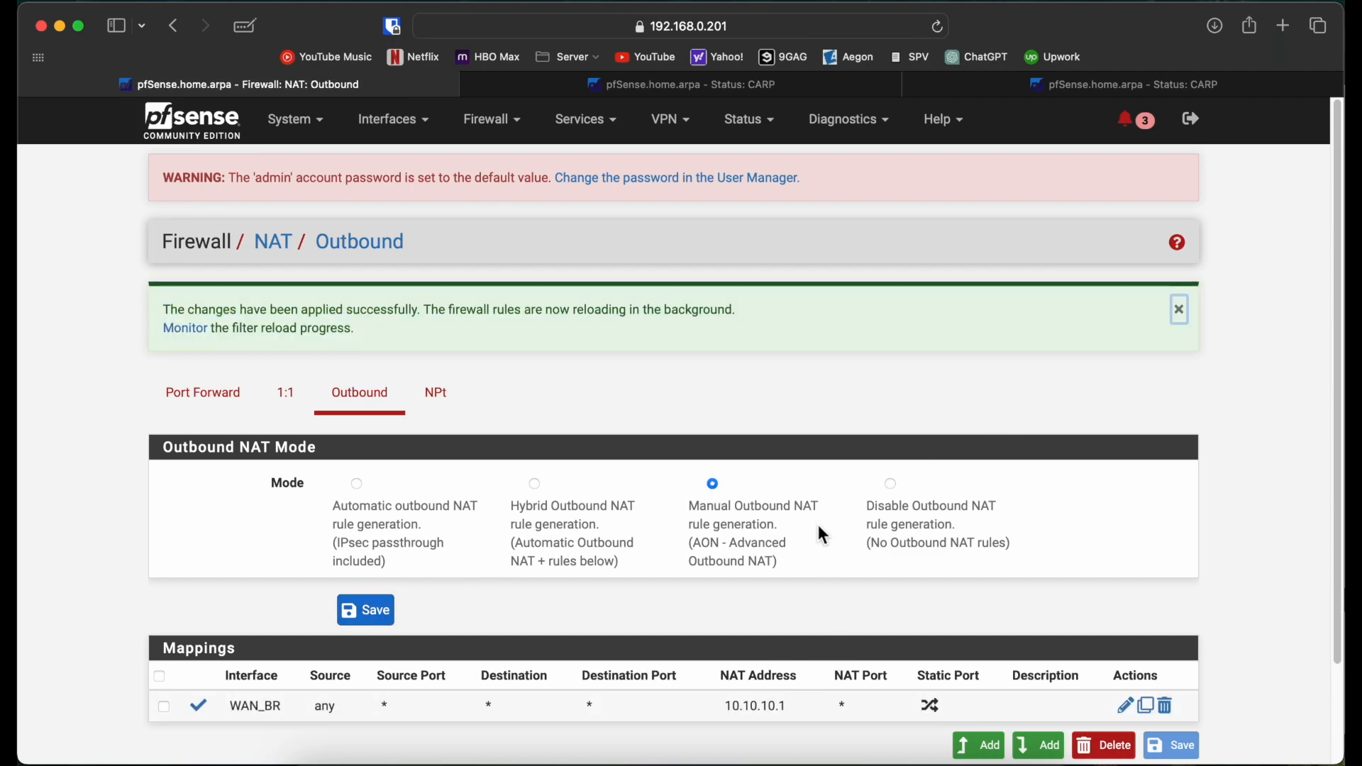
# Step: Confirm the ping to 10.10.10.10 still replies, then bring up the GNS3 'pfSense HA' topology
pyautogui.hotkey('ctrl', 'Right')
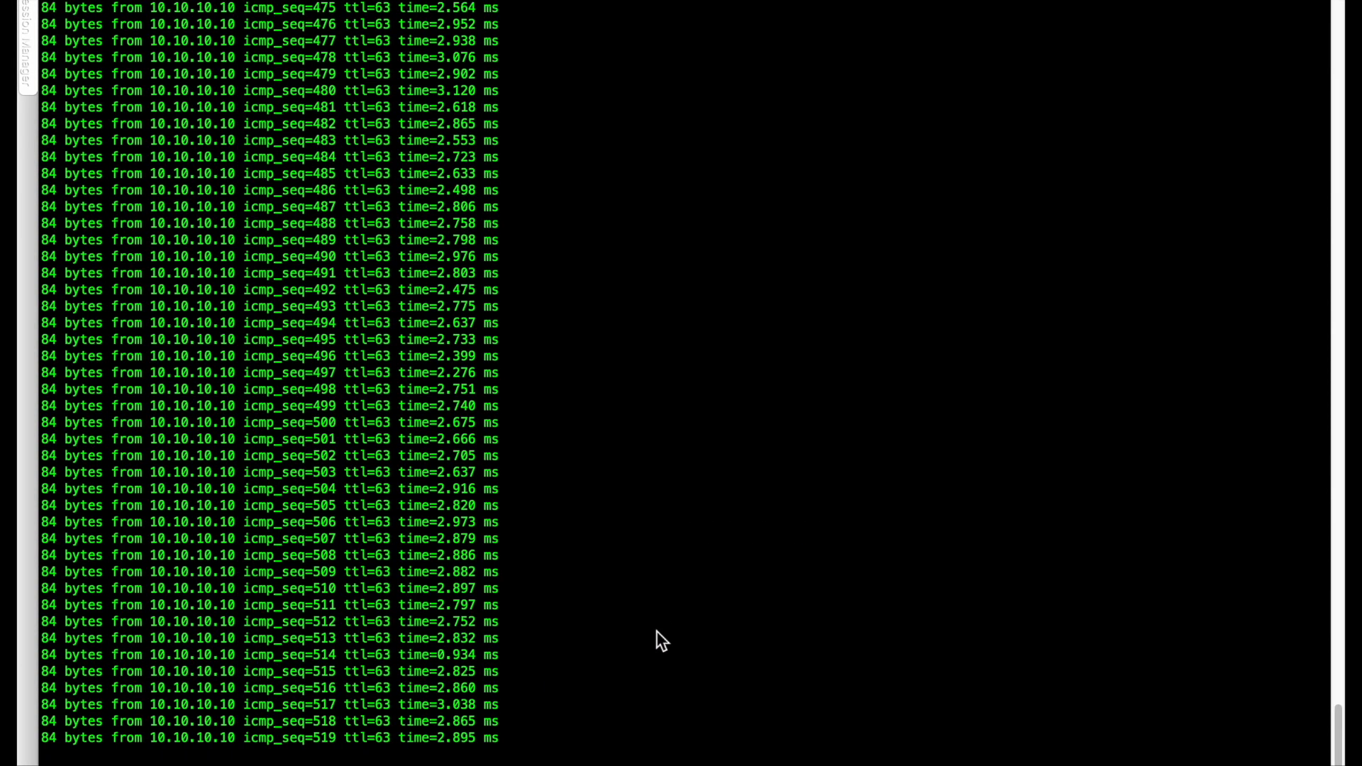
pyautogui.hotkey('ctrl', 'Left')
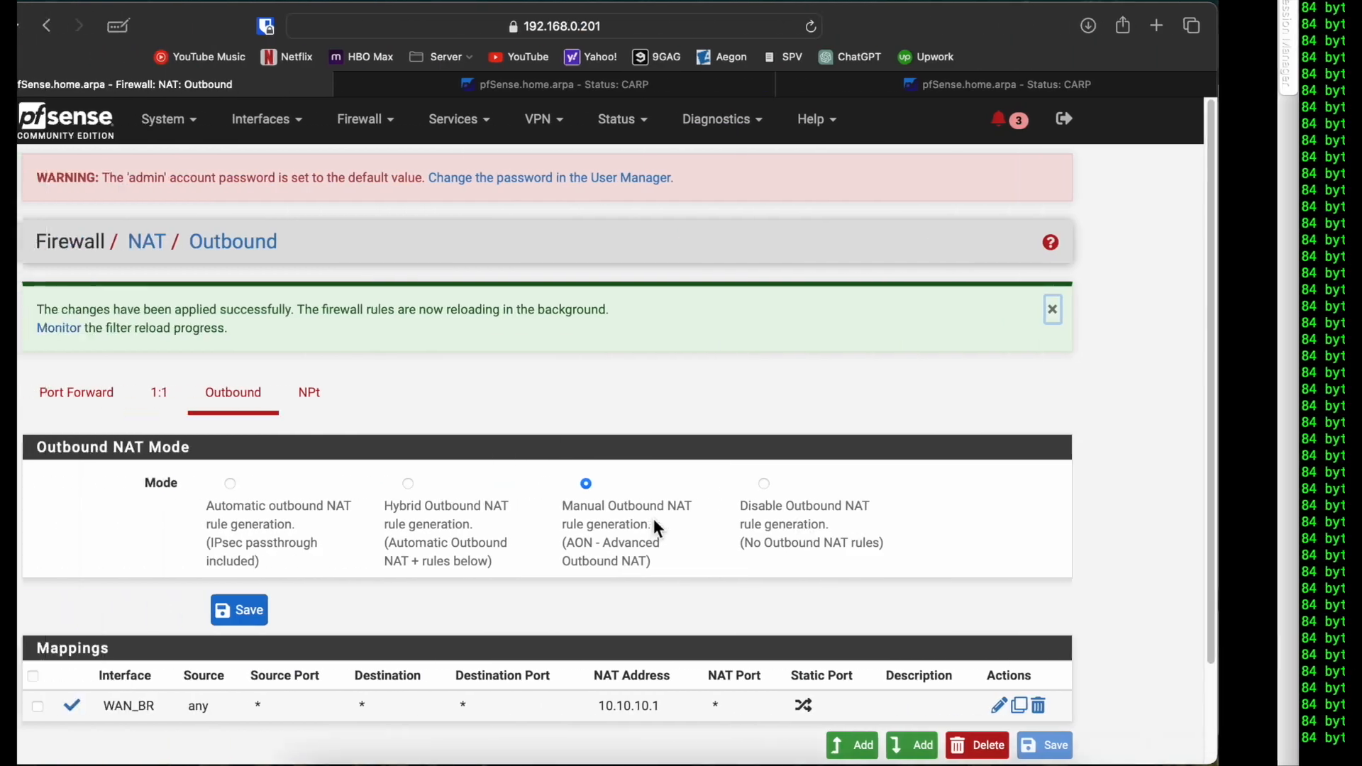
pyautogui.scroll(-3, 619, 591)
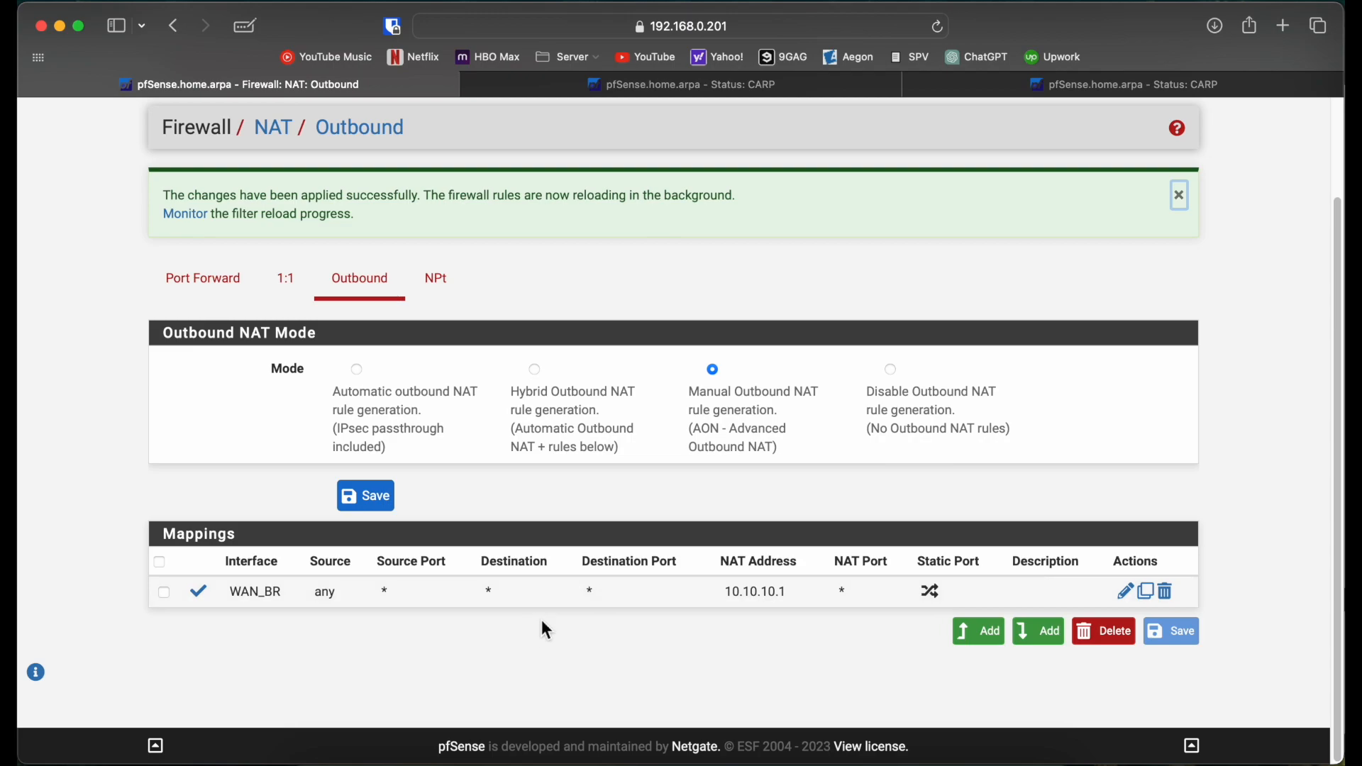
pyautogui.click(643, 756)
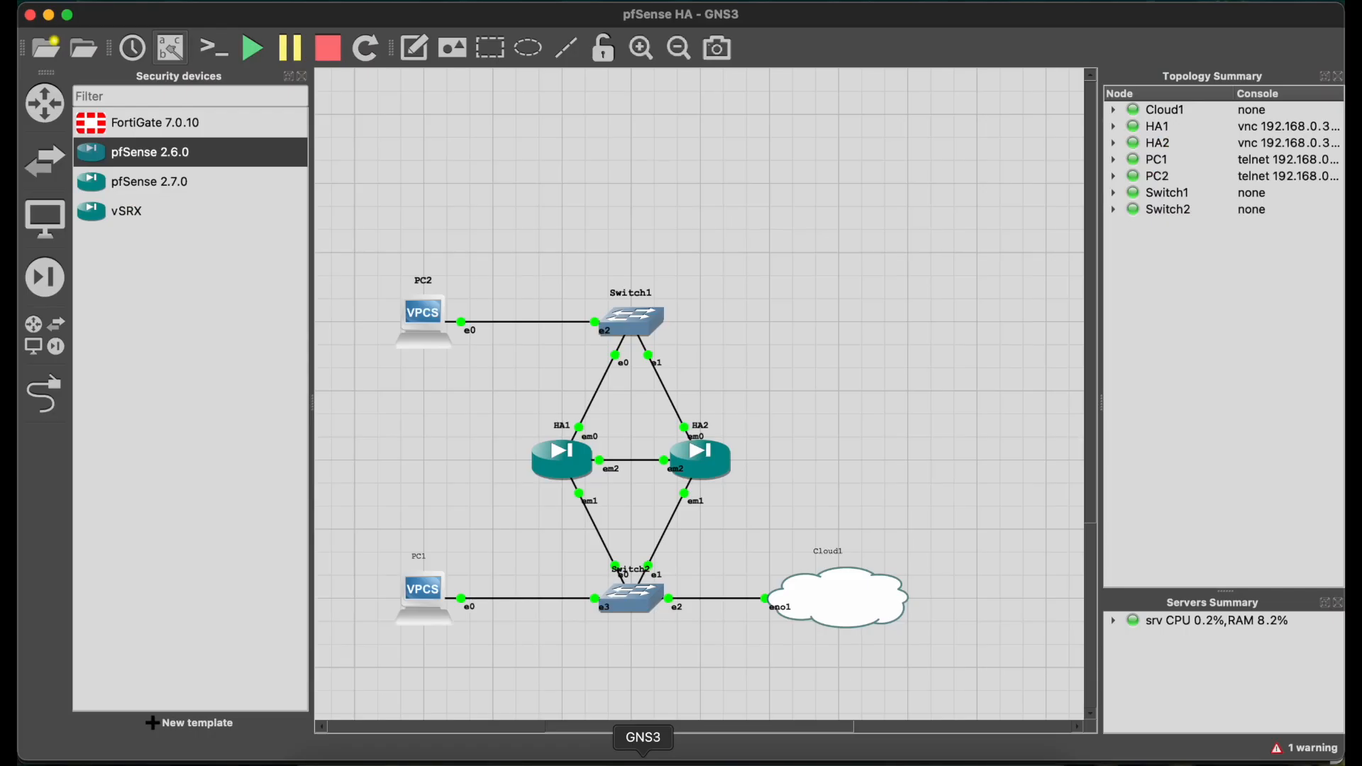